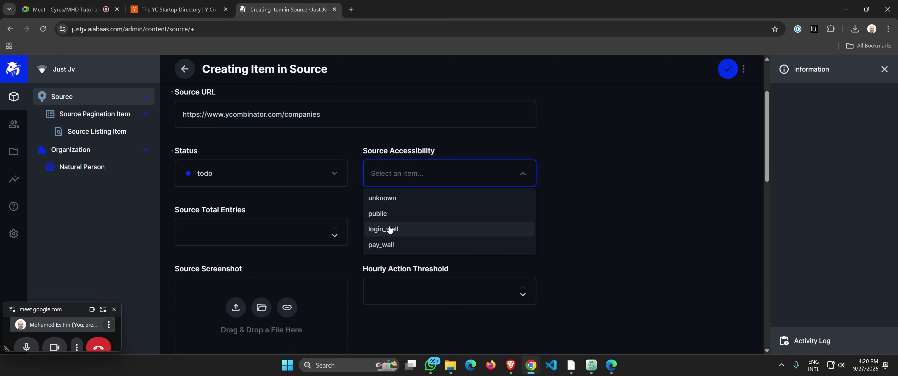
# - Set Source Accessibility to public and enter 5000 for Source Total Entries, Source Total Pages and Hourly Action Threshold
pyautogui.click(390, 214)
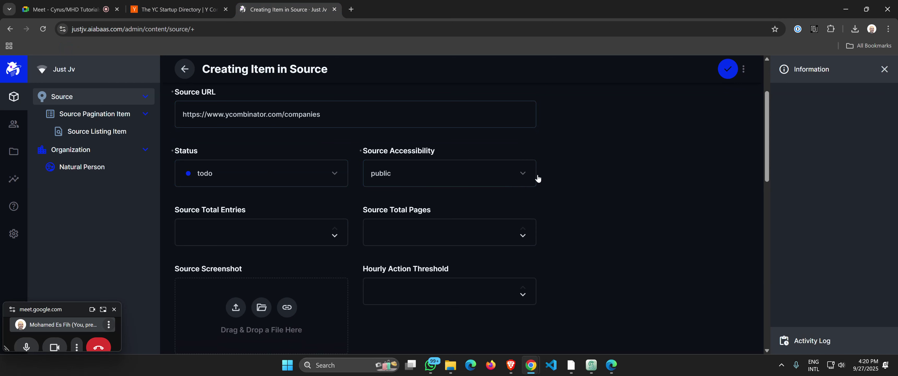
pyautogui.scroll(-1, 343, 188)
pyautogui.click(274, 185)
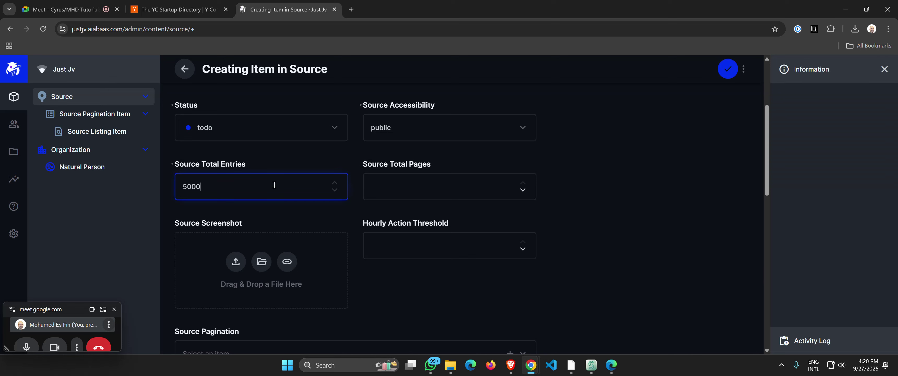
pyautogui.click(443, 188)
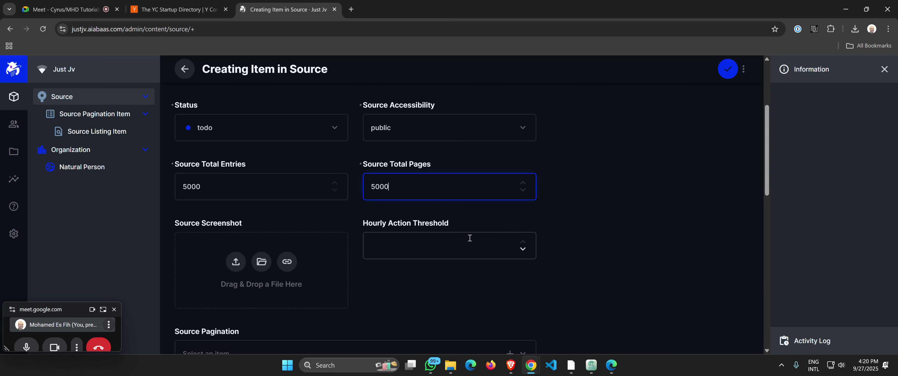
pyautogui.scroll(-1, 527, 226)
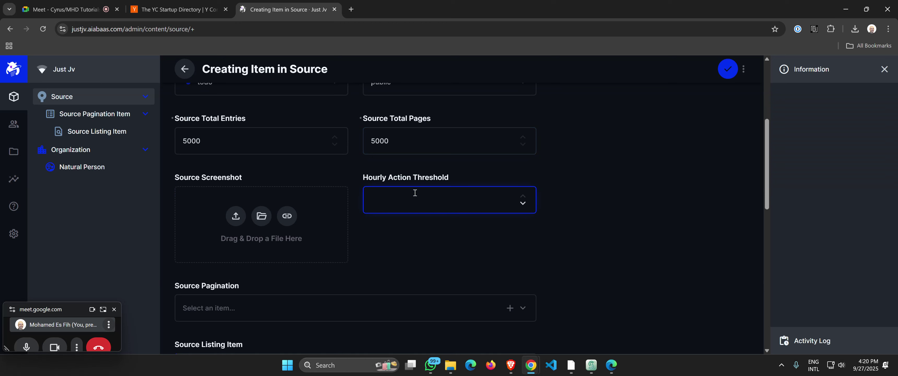
pyautogui.write('5000')
pyautogui.scroll(-1, 610, 192)
pyautogui.scroll(-1, 615, 187)
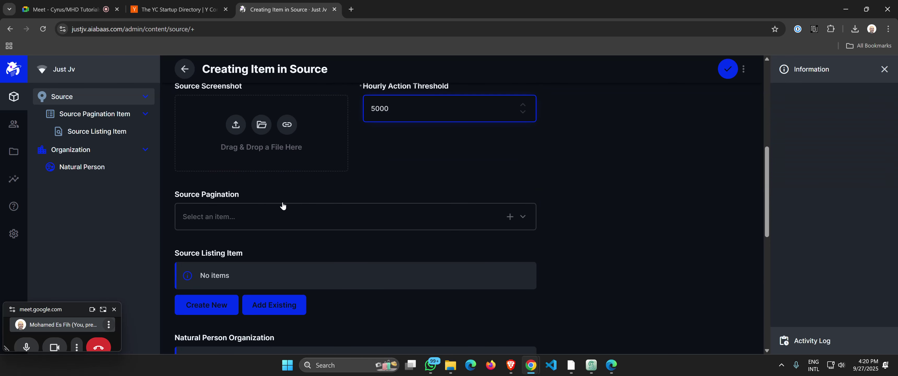
# - Save the Y Combinator logo from the YC Startup Directory page to the Downloads folder as a PNG image named download
pyautogui.scroll(-1, 406, 184)
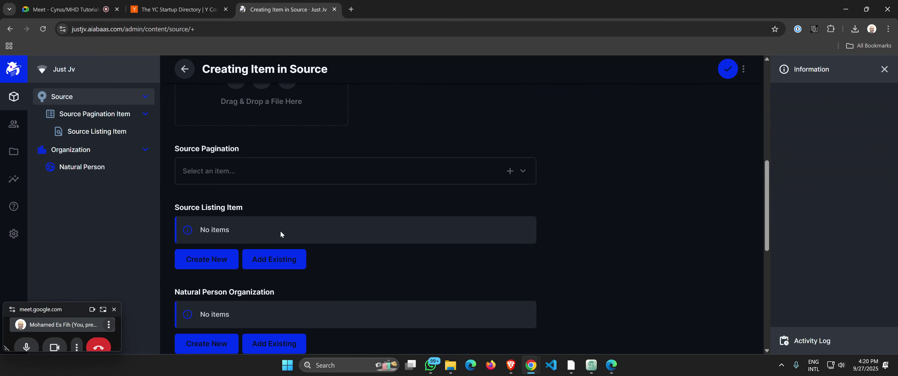
pyautogui.scroll(-3, 281, 243)
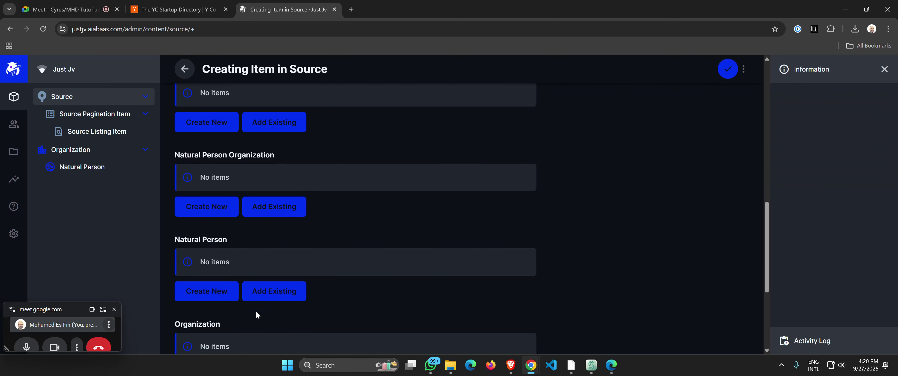
pyautogui.scroll(-4, 230, 271)
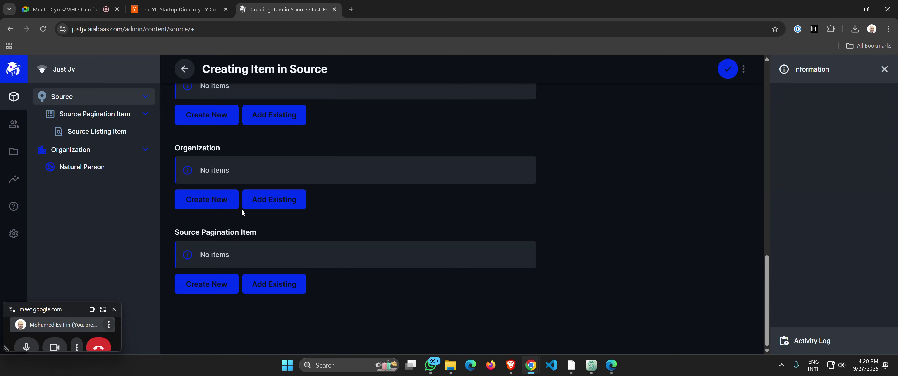
pyautogui.scroll(13, 301, 194)
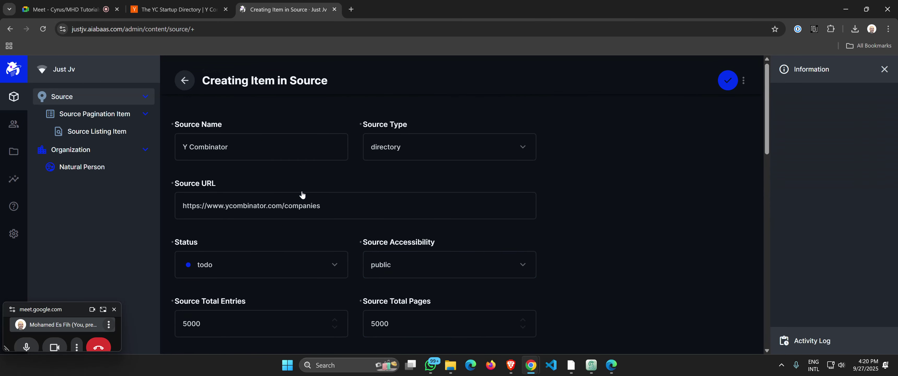
pyautogui.scroll(-3, 302, 194)
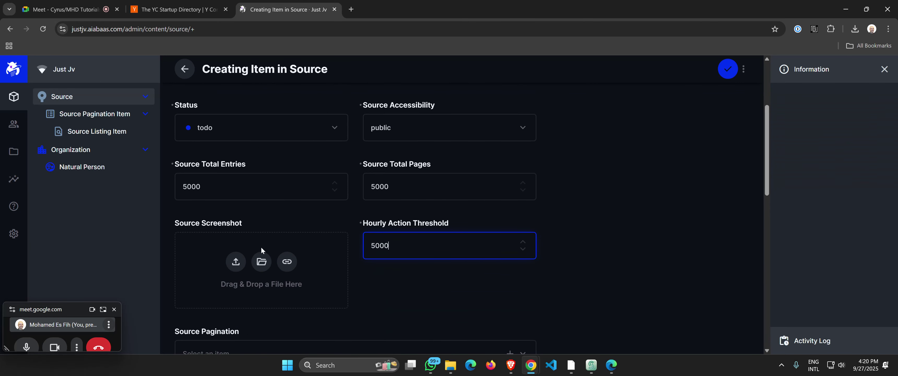
pyautogui.click(188, 11)
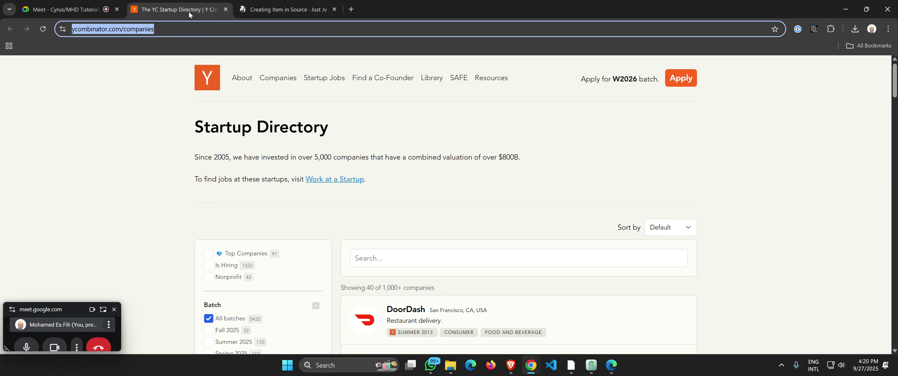
pyautogui.rightClick(206, 85)
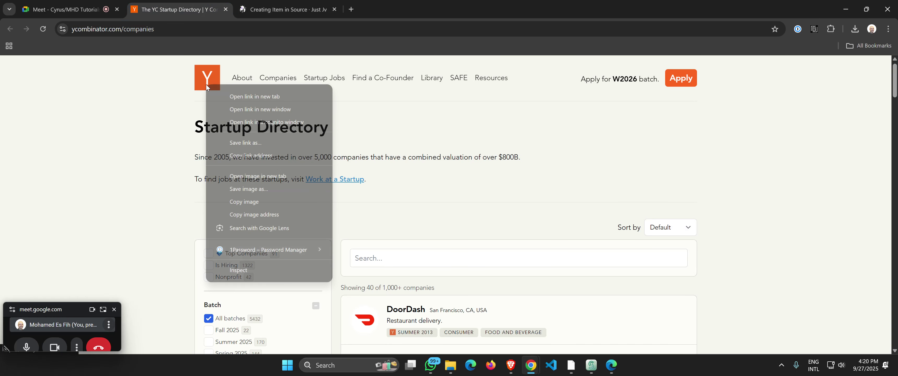
pyautogui.click(269, 186)
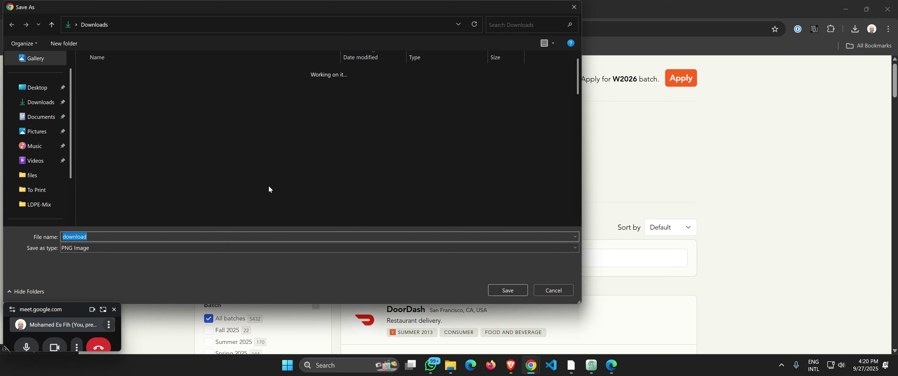
pyautogui.click(41, 103)
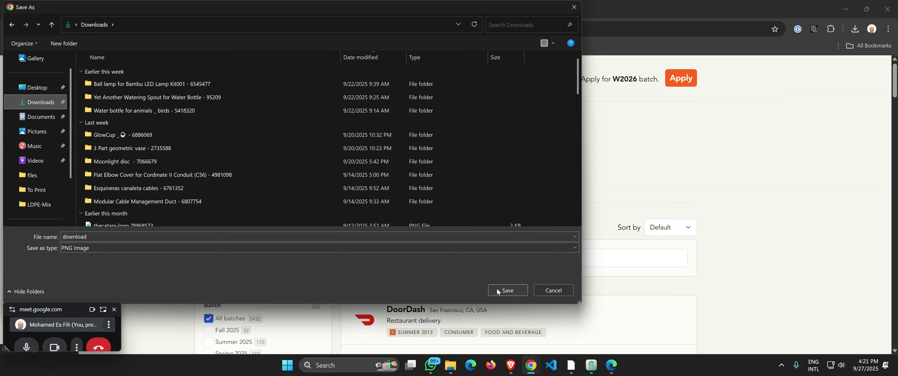
pyautogui.click(507, 290)
# - Upload the download PNG from the Downloads folder as the Source Screenshot and save the new source item
pyautogui.click(265, 10)
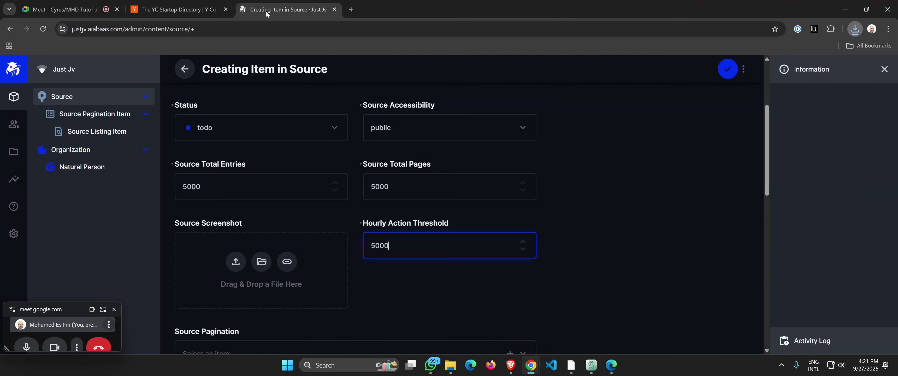
pyautogui.click(234, 262)
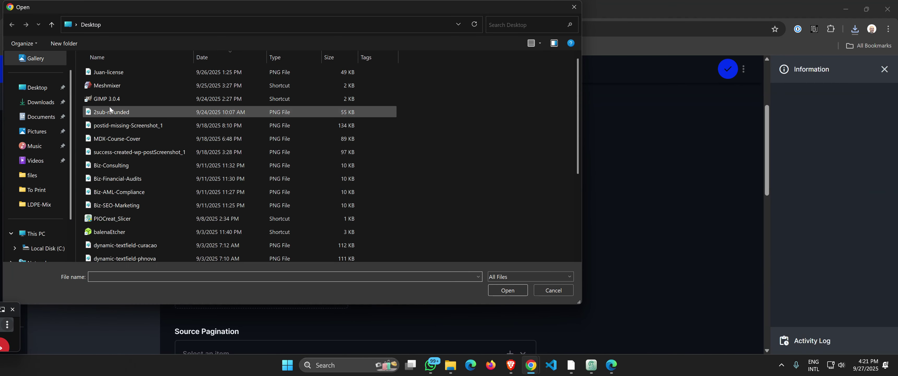
pyautogui.click(39, 102)
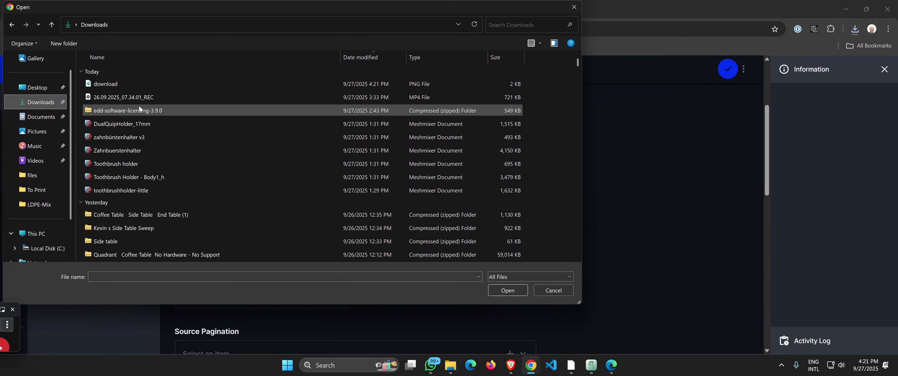
pyautogui.doubleClick(122, 85)
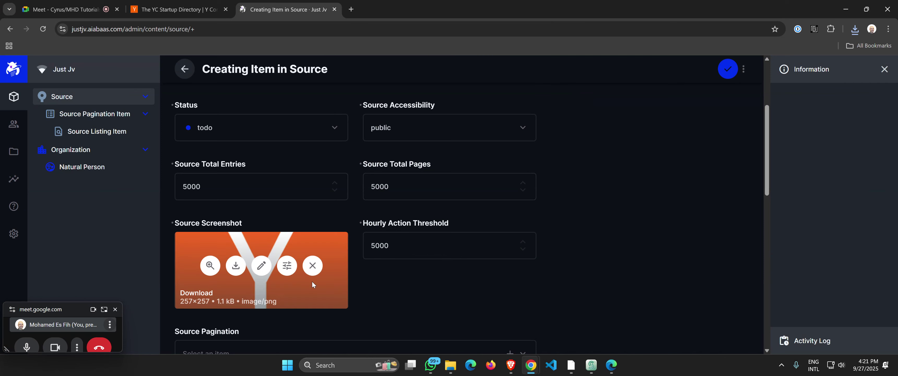
pyautogui.click(727, 68)
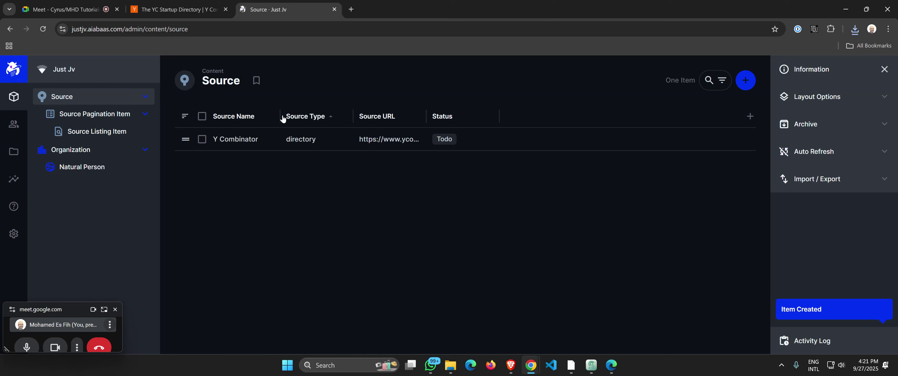
# - Widen the Source Name column slightly and the Source URL column enough to show the full address
pyautogui.moveTo(279, 116); pyautogui.dragTo(286, 116)
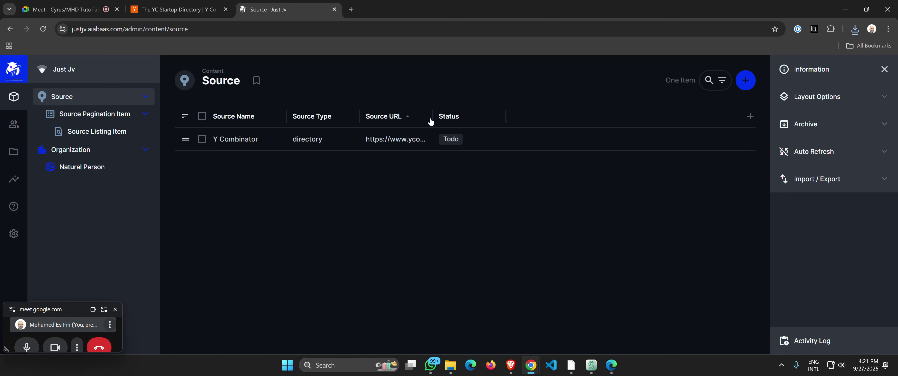
pyautogui.moveTo(433, 116); pyautogui.dragTo(518, 118)
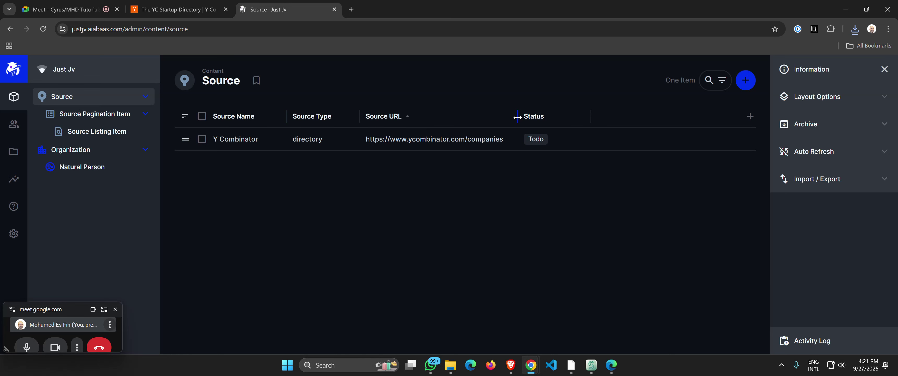
# - Add the Source Screenshot's Thumbnail as a table column and place it before Source Name
pyautogui.click(750, 118)
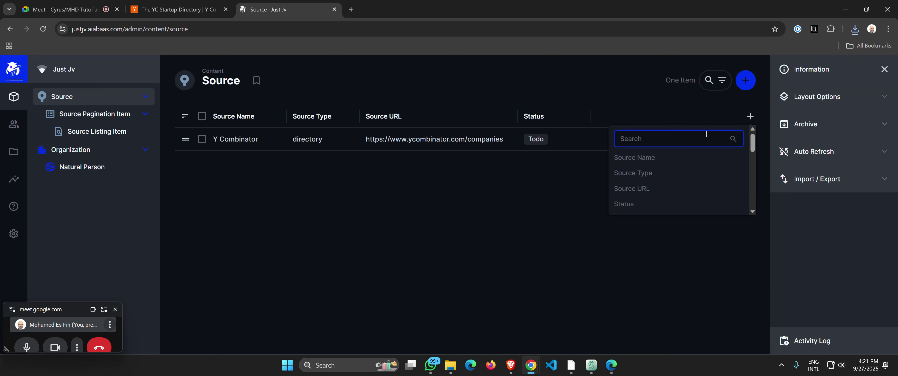
pyautogui.write('screen')
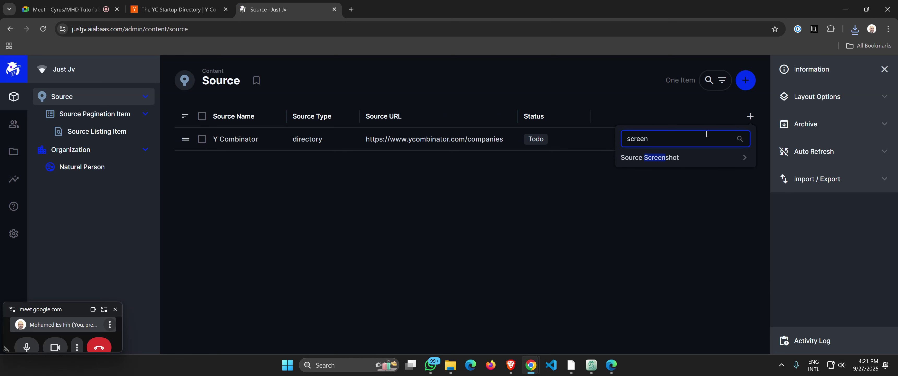
pyautogui.click(738, 158)
pyautogui.scroll(-8, 715, 190)
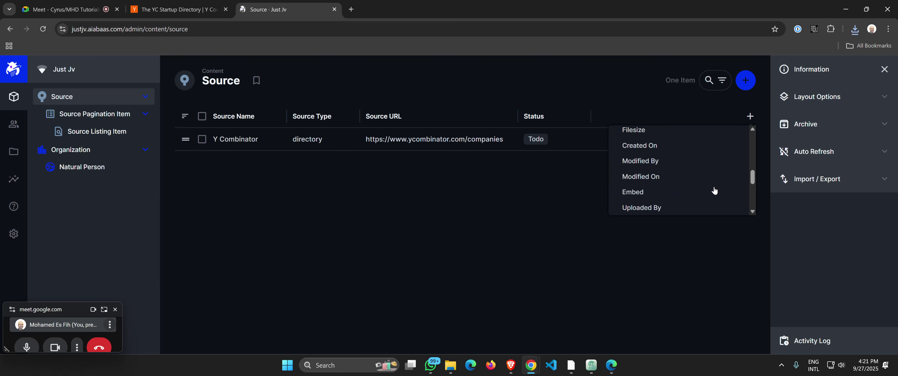
pyautogui.click(659, 205)
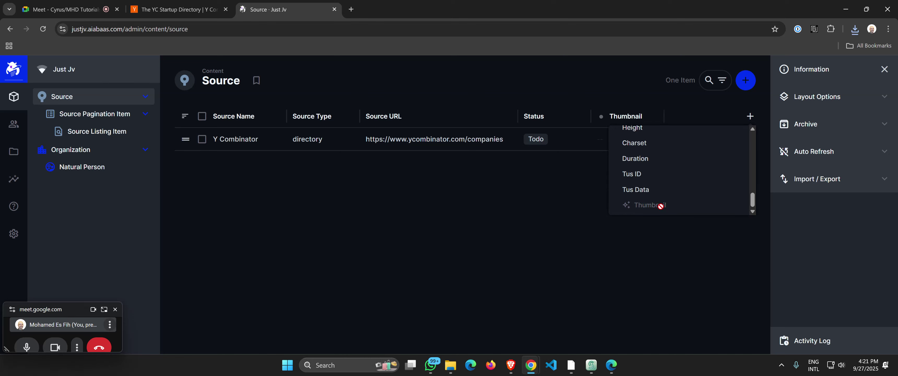
pyautogui.click(654, 247)
pyautogui.moveTo(615, 119); pyautogui.dragTo(229, 112)
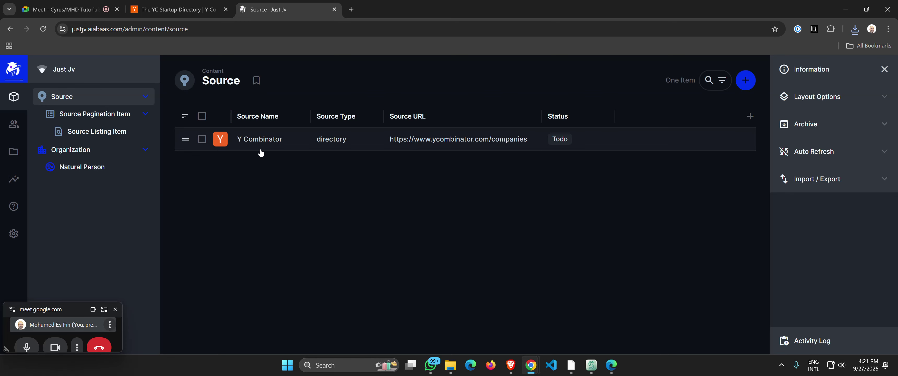
# - Add the Source Total Entries column to the Source table
pyautogui.click(750, 116)
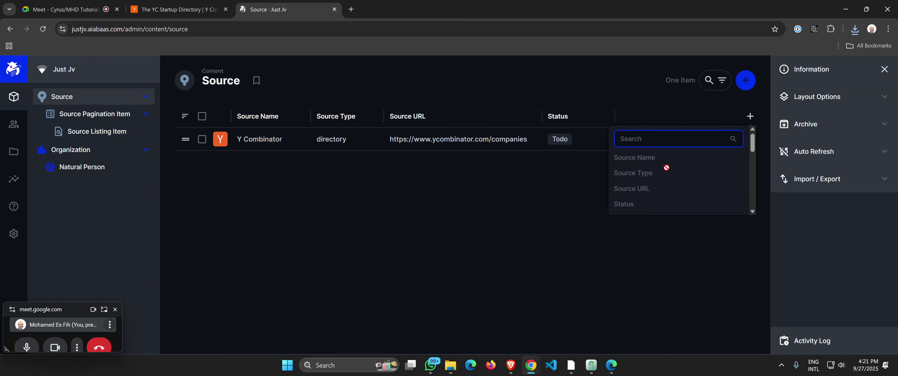
pyautogui.scroll(-3, 666, 168)
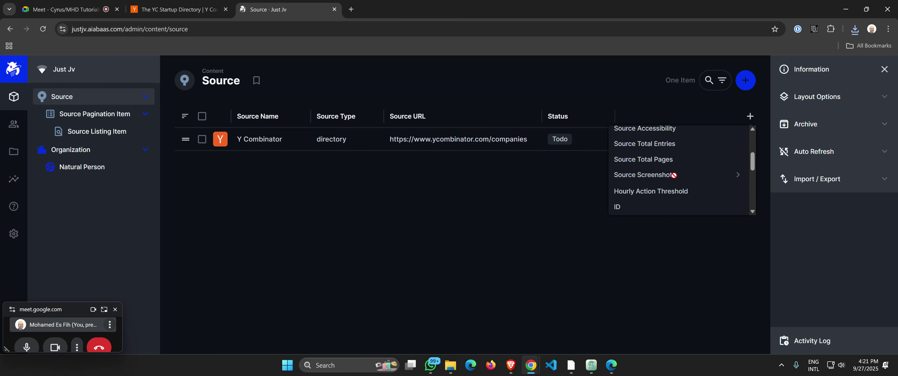
pyautogui.click(664, 149)
pyautogui.click(539, 244)
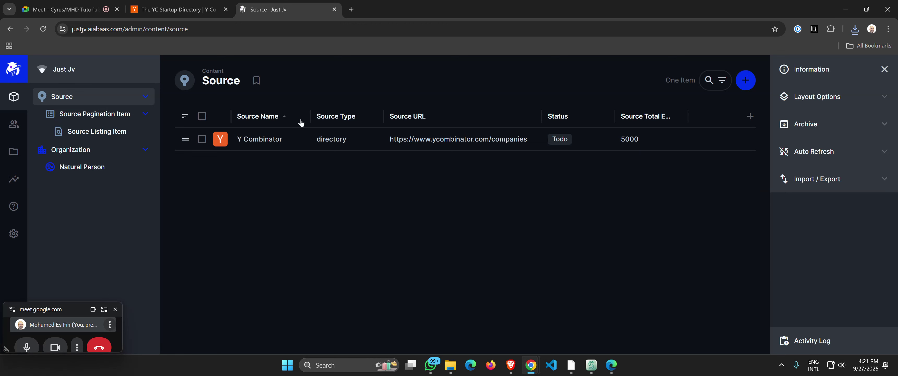
# - Examine the YC Startup Directory page, including the line stating how many companies are shown and the company listings
pyautogui.click(171, 9)
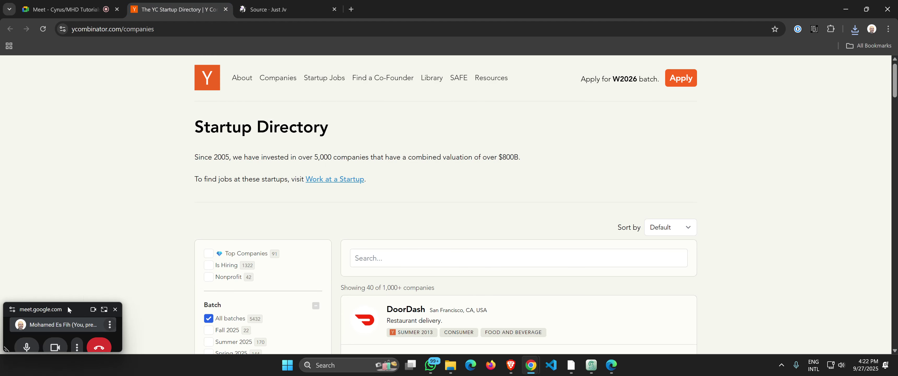
pyautogui.moveTo(67, 309); pyautogui.dragTo(63, 284)
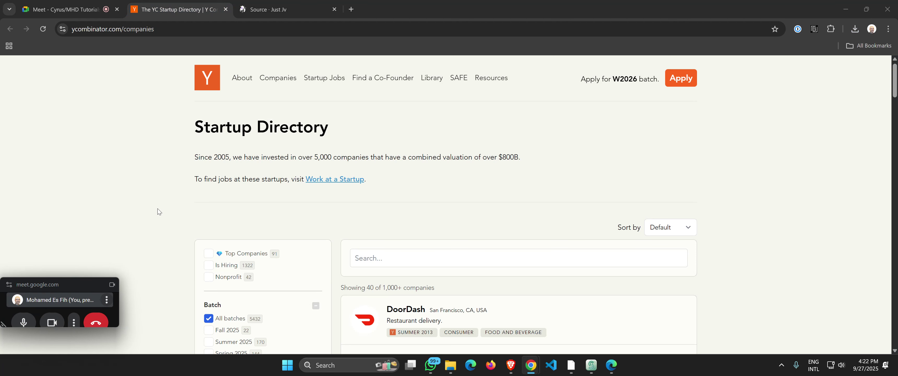
pyautogui.scroll(-1, 163, 209)
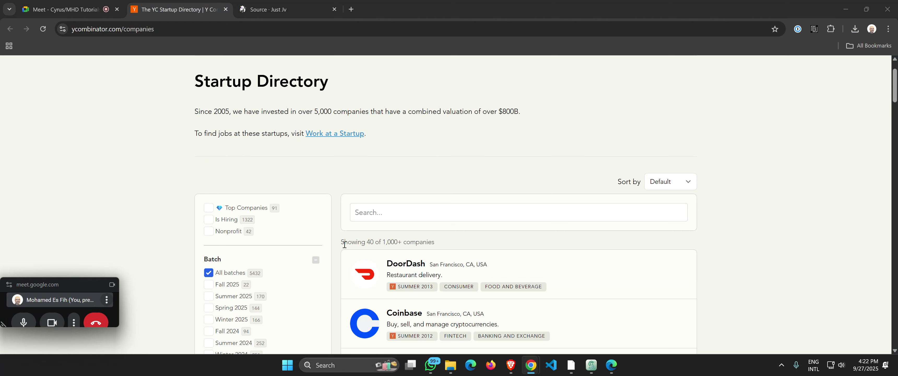
pyautogui.moveTo(341, 243); pyautogui.dragTo(440, 246)
pyautogui.click(437, 246)
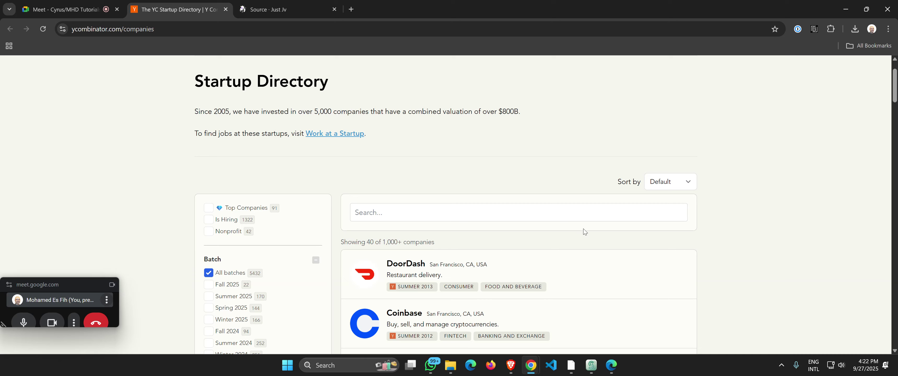
pyautogui.scroll(-20, 634, 244)
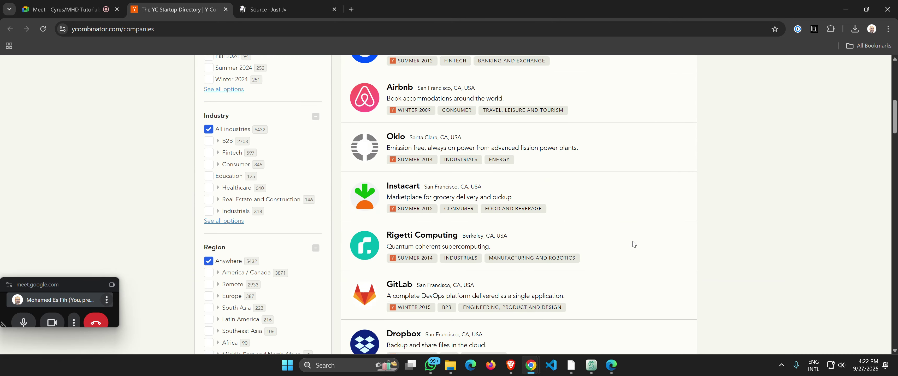
pyautogui.scroll(-20, 634, 244)
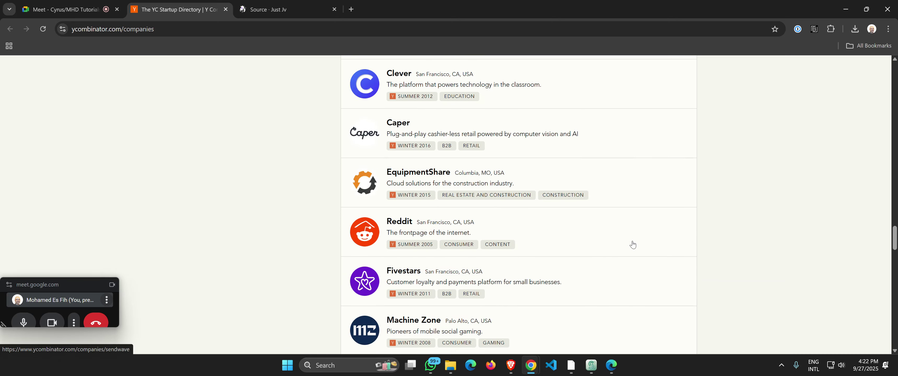
# - Examine the YC Startup Directory's company listings all the way to the end of the page
pyautogui.scroll(-20, 632, 244)
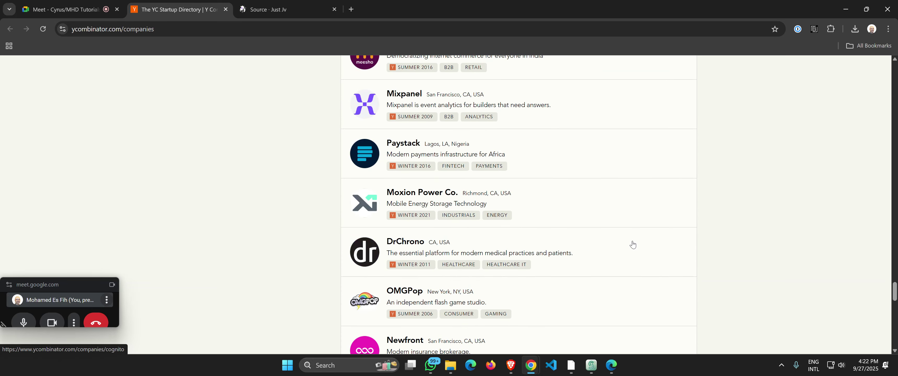
pyautogui.scroll(-20, 633, 244)
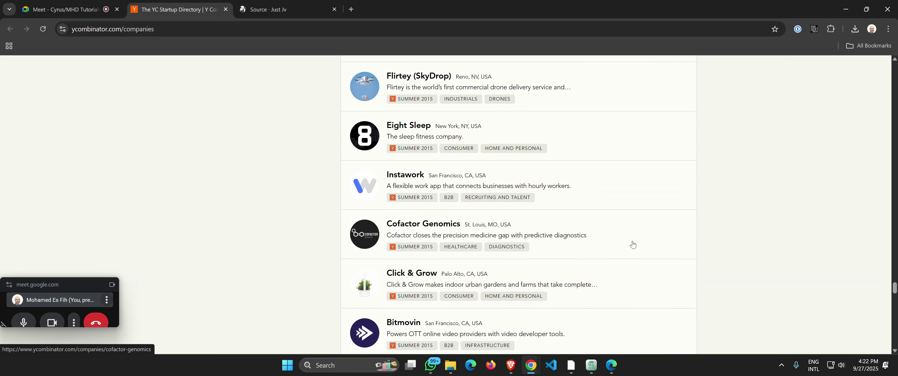
pyautogui.scroll(-20, 632, 244)
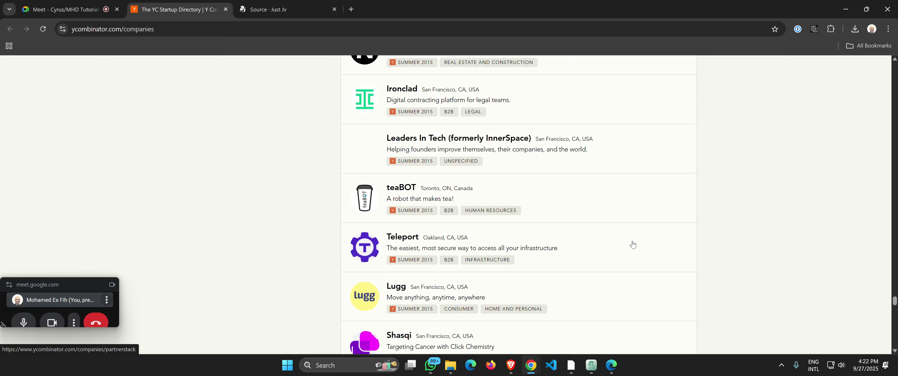
pyautogui.scroll(-20, 633, 244)
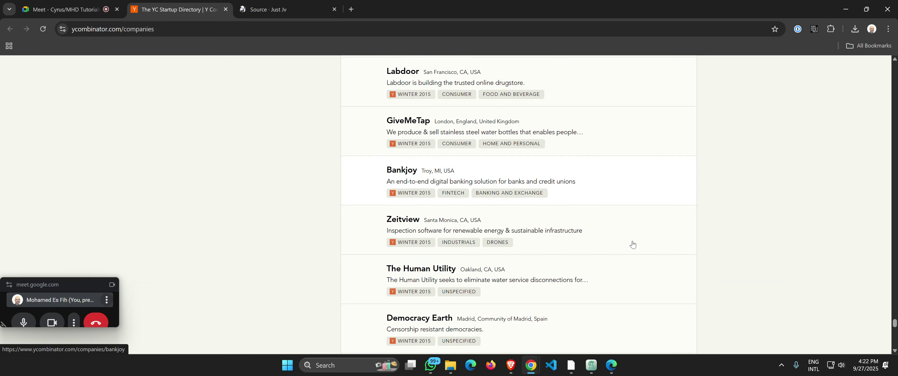
pyautogui.scroll(-20, 535, 223)
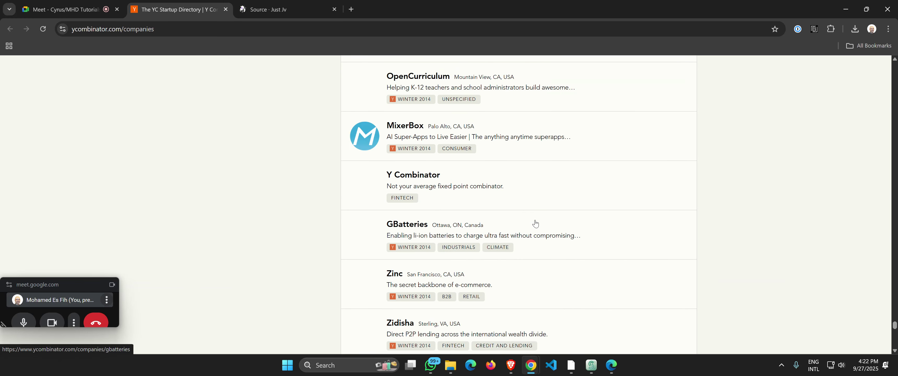
pyautogui.scroll(-20, 535, 223)
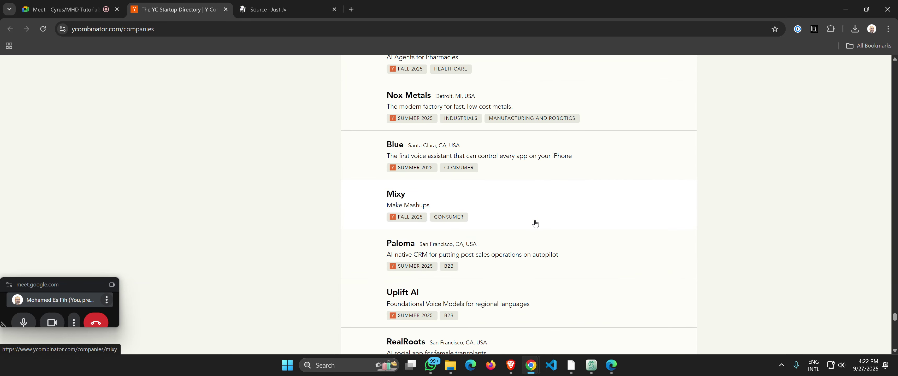
pyautogui.scroll(-20, 535, 223)
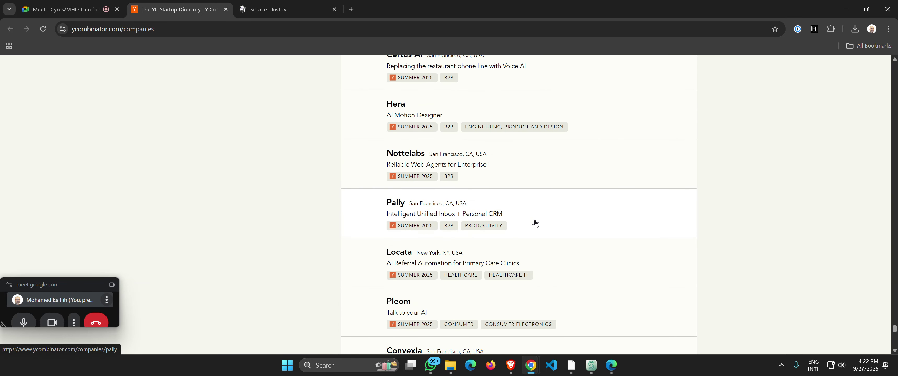
pyautogui.scroll(-20, 535, 223)
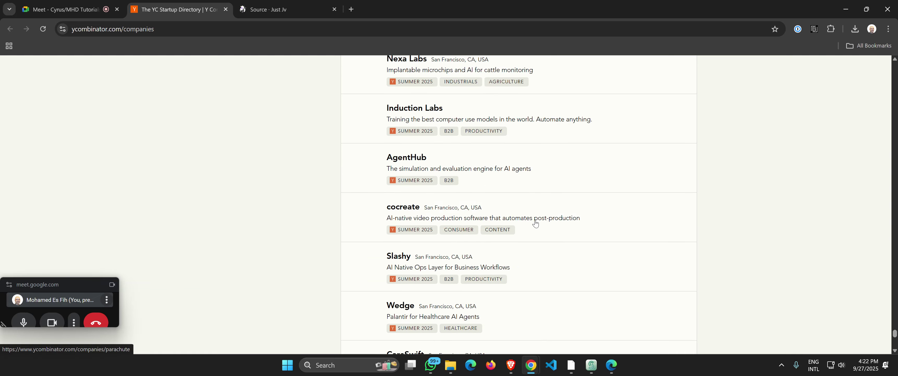
pyautogui.scroll(-20, 535, 224)
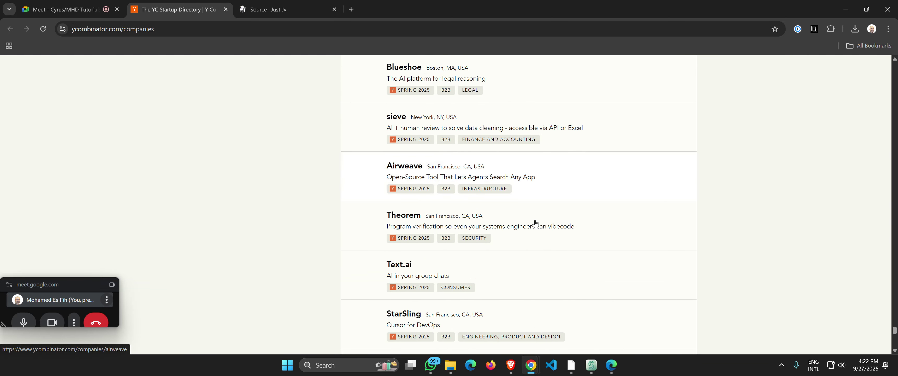
pyautogui.scroll(-20, 536, 224)
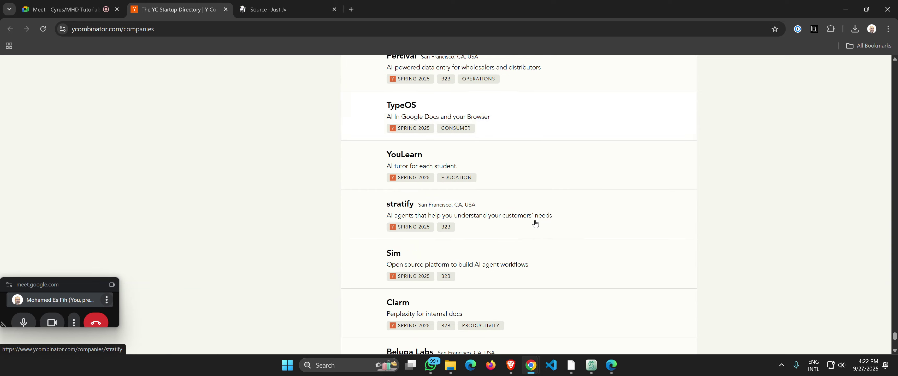
pyautogui.scroll(-20, 536, 224)
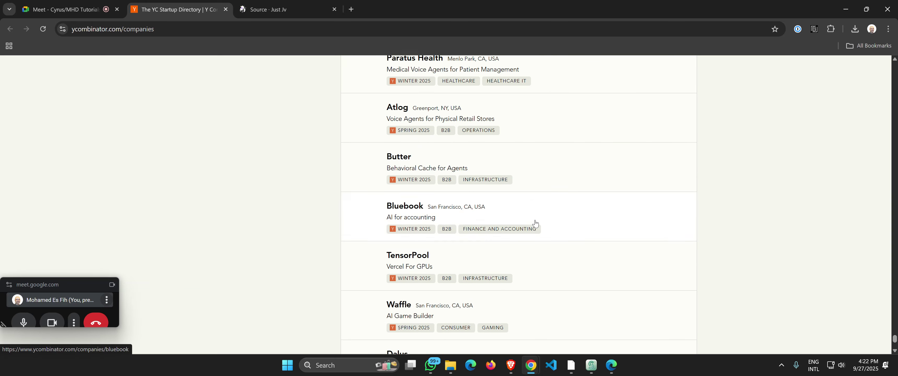
pyautogui.scroll(-20, 535, 223)
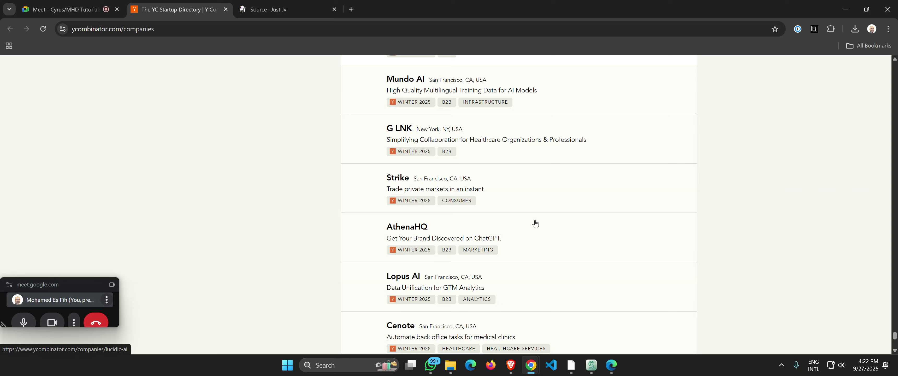
pyautogui.scroll(-20, 536, 223)
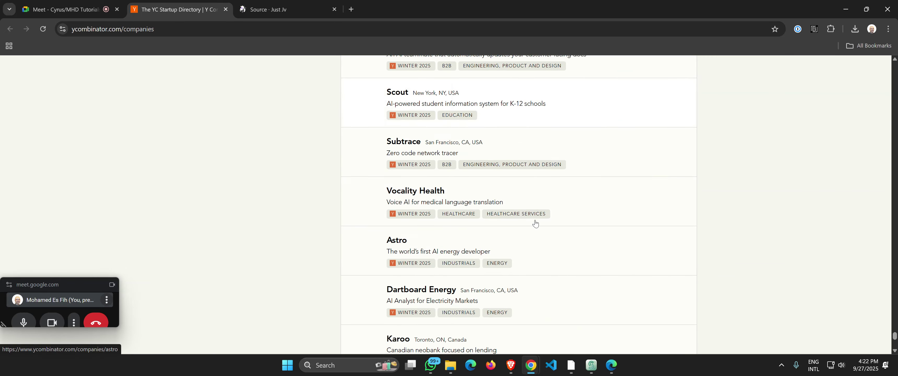
pyautogui.scroll(-20, 535, 223)
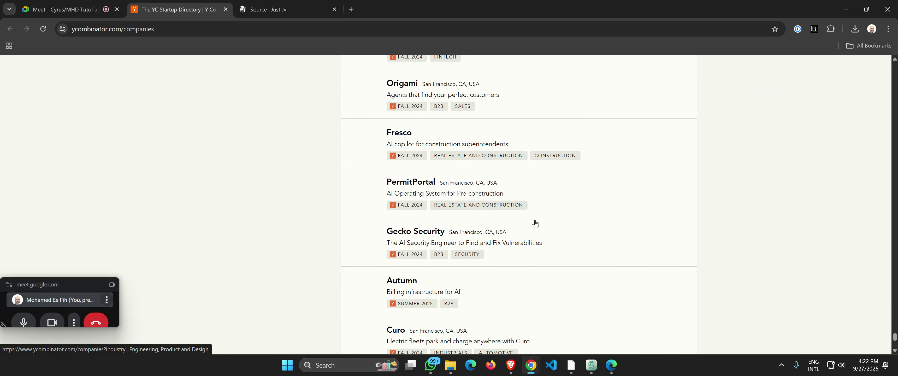
pyautogui.scroll(-20, 535, 223)
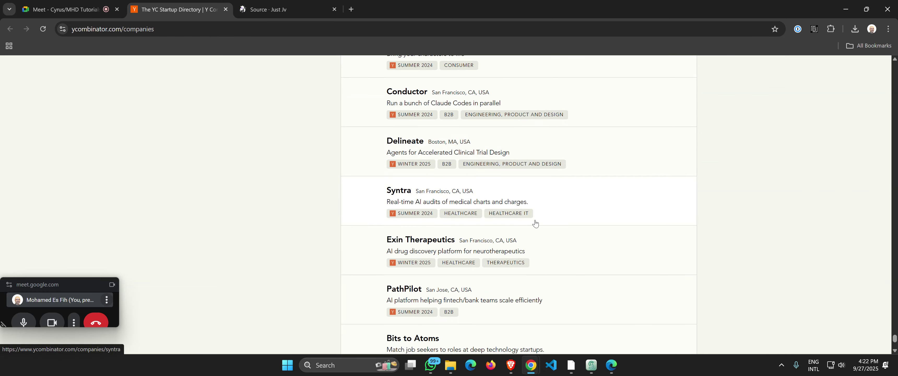
pyautogui.scroll(-20, 536, 223)
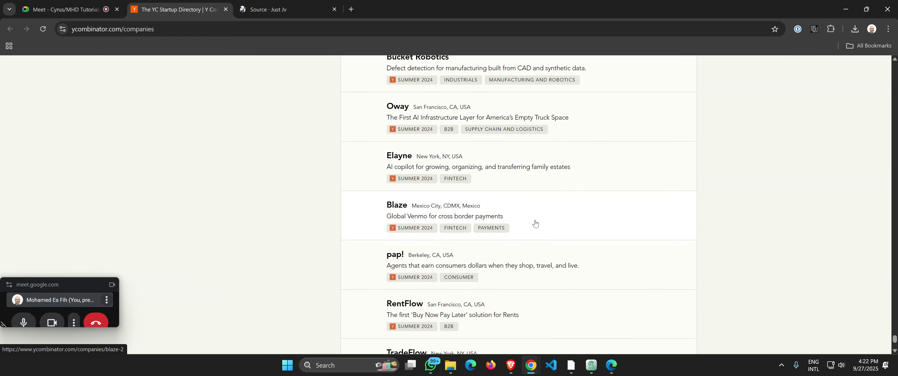
pyautogui.scroll(-20, 535, 224)
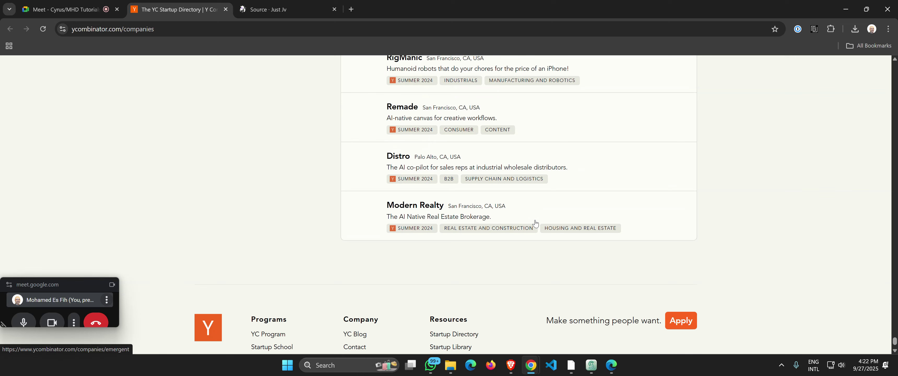
pyautogui.scroll(-5, 536, 223)
pyautogui.scroll(5, 536, 223)
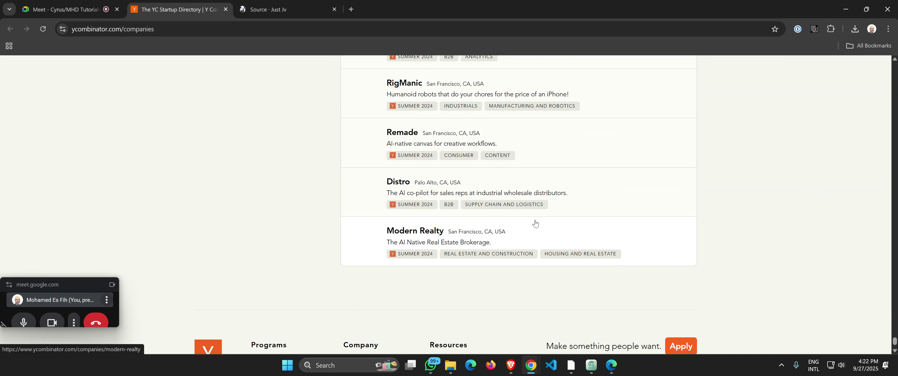
pyautogui.scroll(-1, 536, 223)
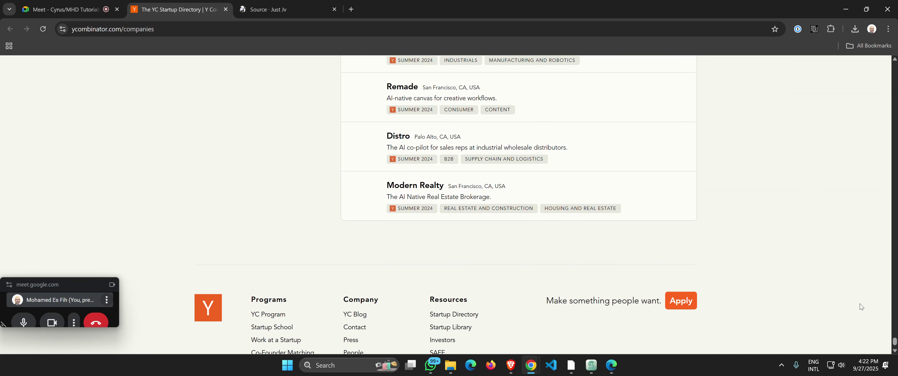
# - Return to the start of the directory and compare the shown-companies line with the All batches count
pyautogui.moveTo(848, 301); pyautogui.dragTo(633, 342)
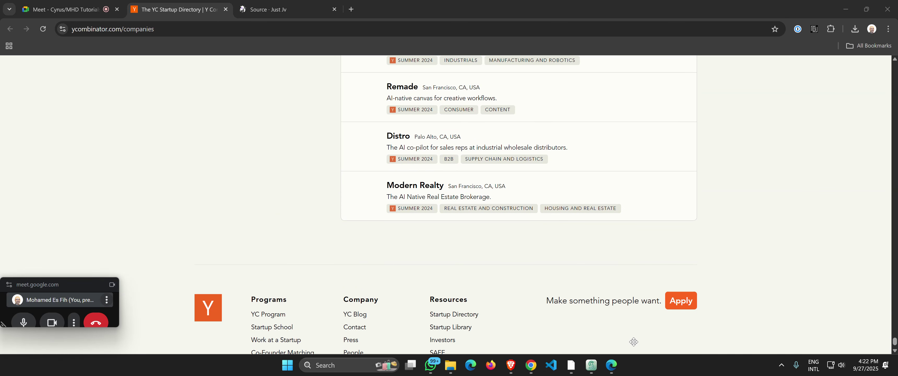
pyautogui.moveTo(894, 341); pyautogui.dragTo(894, 65)
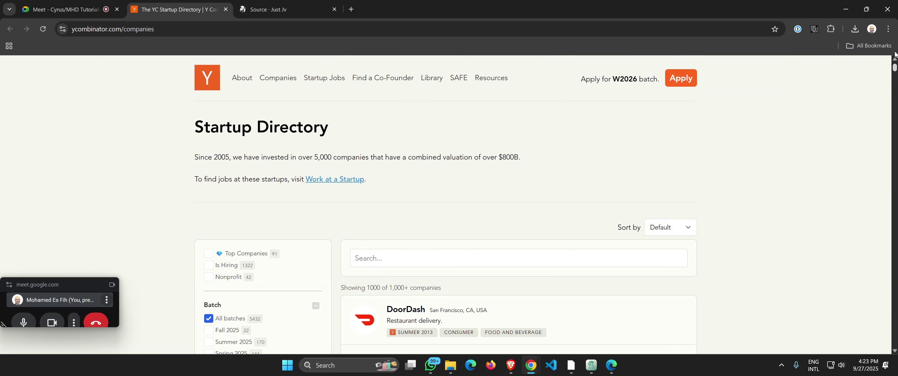
pyautogui.scroll(-2, 415, 221)
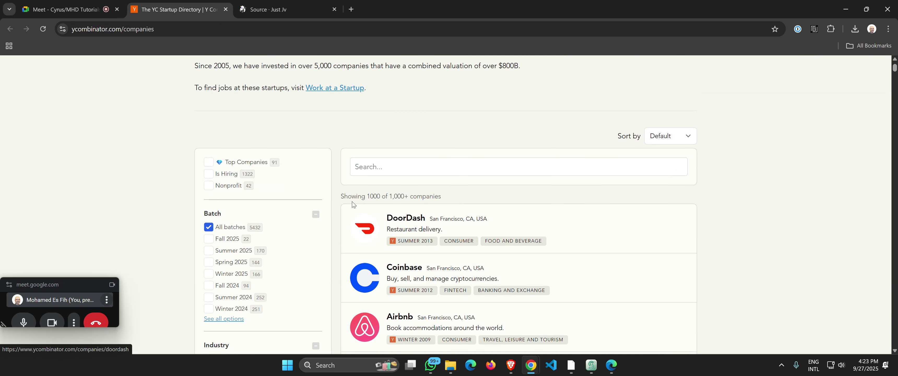
pyautogui.moveTo(341, 199); pyautogui.dragTo(405, 200)
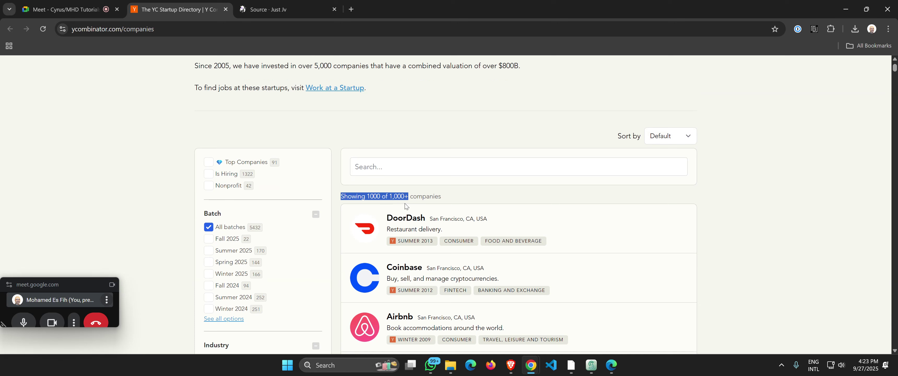
pyautogui.click(407, 199)
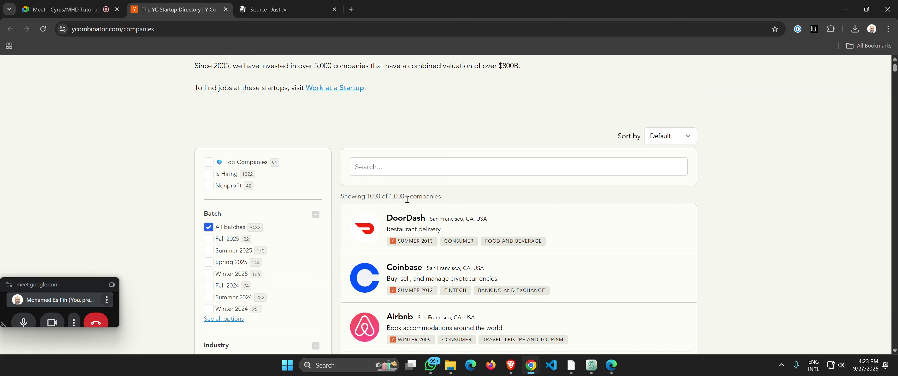
pyautogui.moveTo(373, 196); pyautogui.dragTo(413, 195)
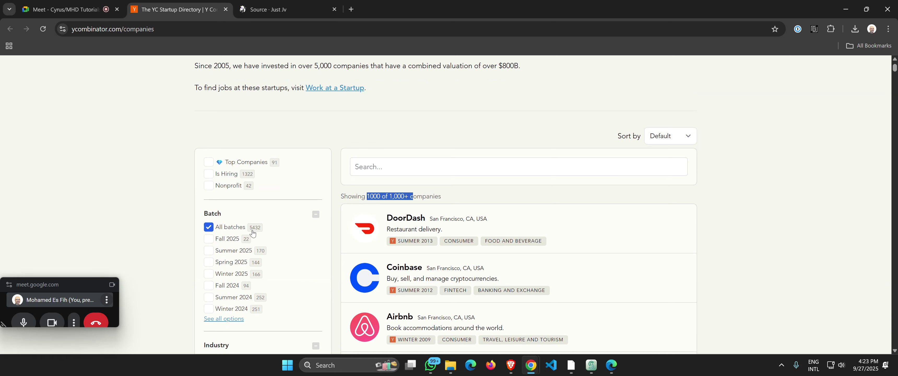
# - In the admin backend, set the Y Combinator source's Source Total Entries to 5432 and save the item
pyautogui.click(271, 10)
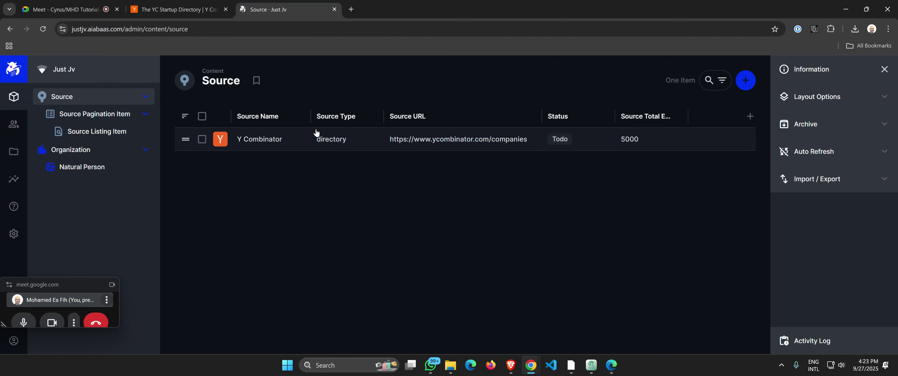
pyautogui.click(268, 141)
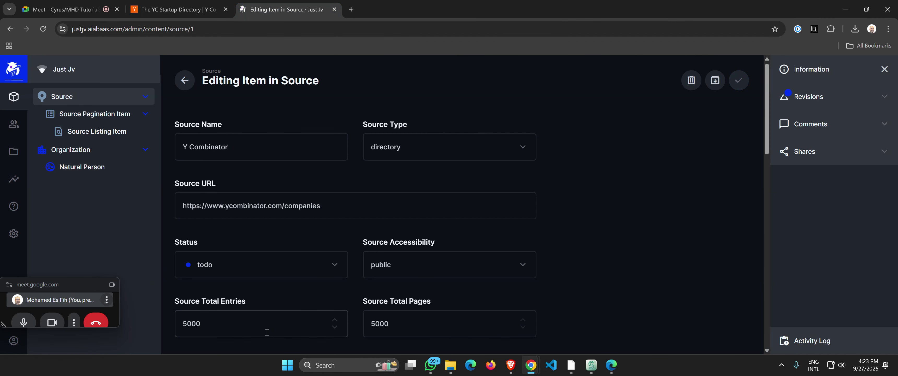
pyautogui.click(244, 323)
pyautogui.moveTo(188, 323); pyautogui.dragTo(252, 326)
pyautogui.write('432')
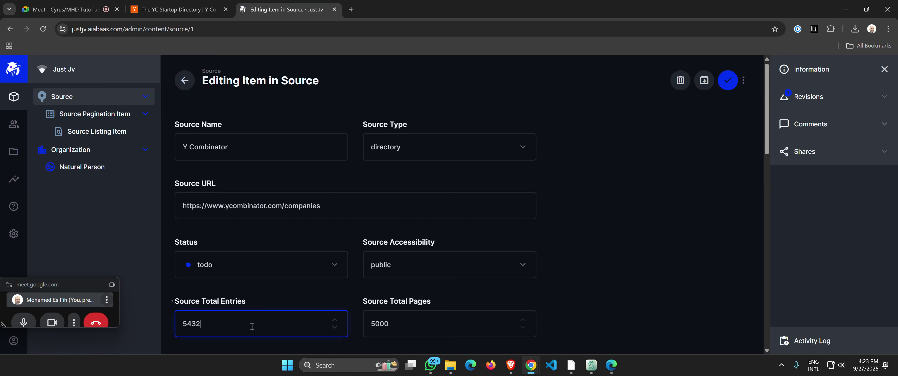
pyautogui.click(727, 82)
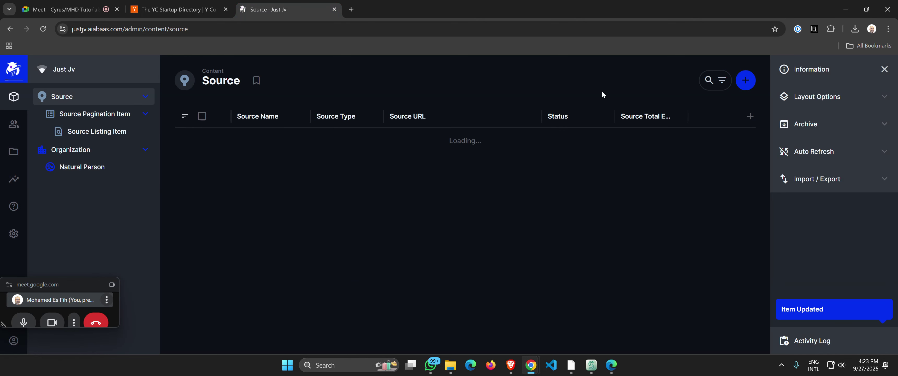
# - Back on the YC Startup Directory page, examine the Batch and Industry filter counts alongside the number of companies shown
pyautogui.click(197, 13)
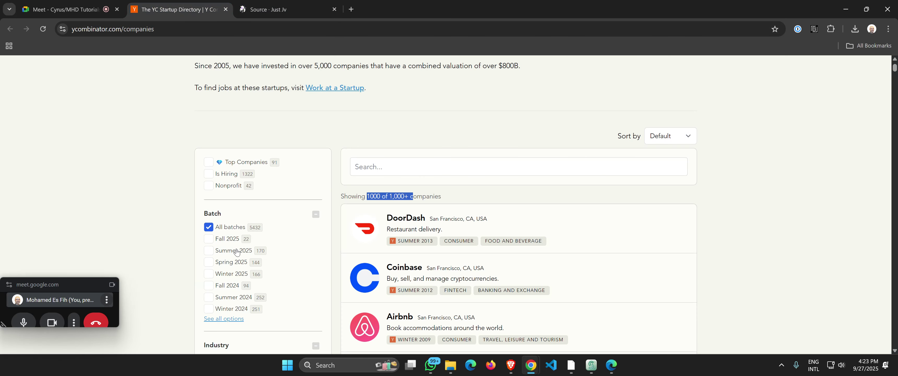
pyautogui.scroll(-2, 194, 222)
pyautogui.scroll(-1, 193, 222)
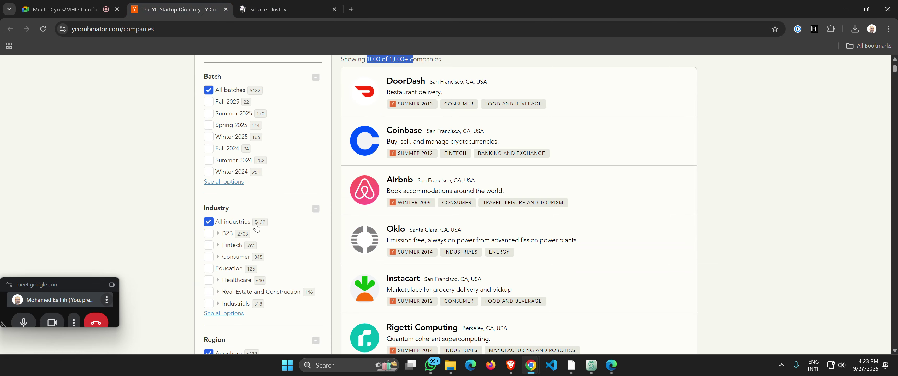
pyautogui.scroll(4, 303, 219)
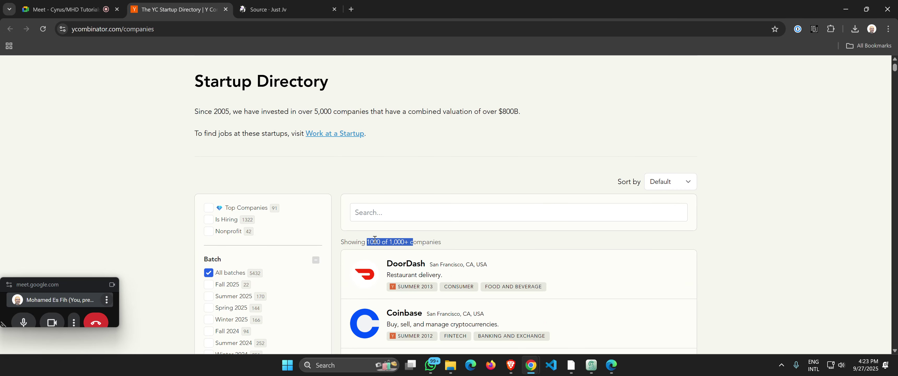
pyautogui.doubleClick(375, 241)
pyautogui.scroll(-2, 340, 221)
pyautogui.scroll(-1, 340, 221)
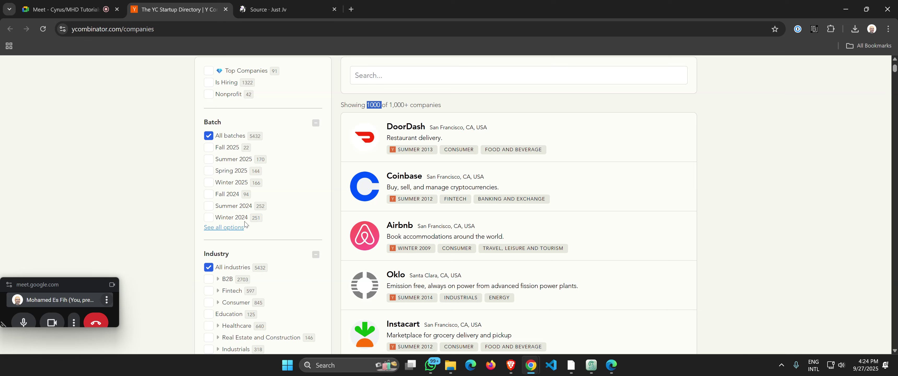
# - Expand the Batch filter to all its options and review the company count of each batch back to Summer 2005
pyautogui.click(230, 227)
pyautogui.scroll(-5, 237, 196)
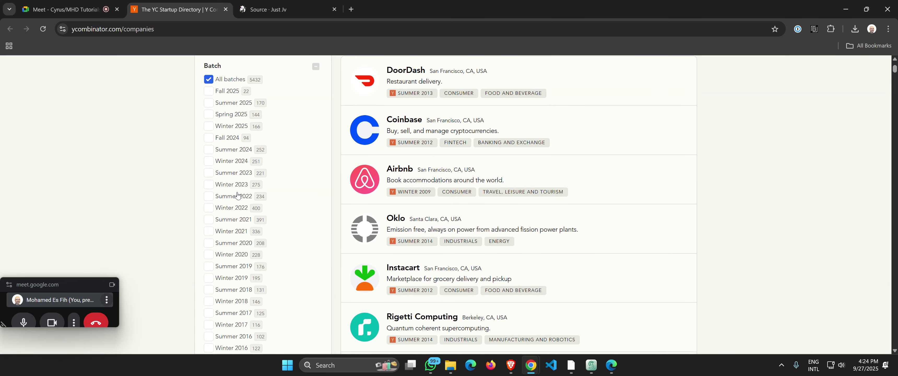
pyautogui.scroll(-5, 253, 219)
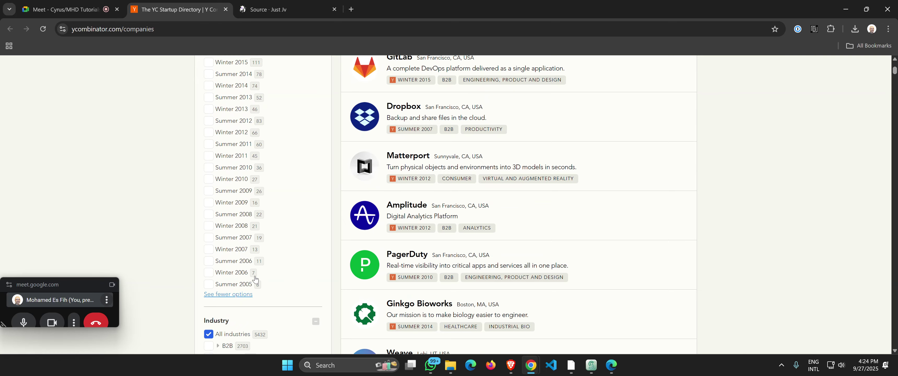
# - Go over the full Batch filter list from newest to oldest and expand the Industry filter to all its options
pyautogui.scroll(12, 246, 258)
pyautogui.scroll(-4, 256, 279)
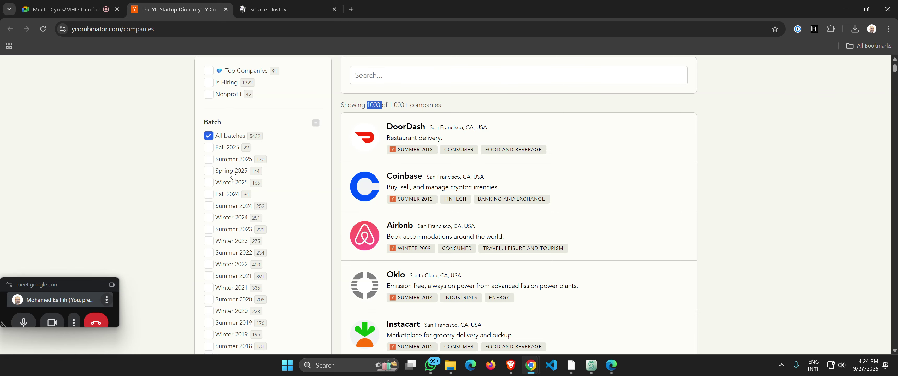
pyautogui.scroll(-15, 233, 175)
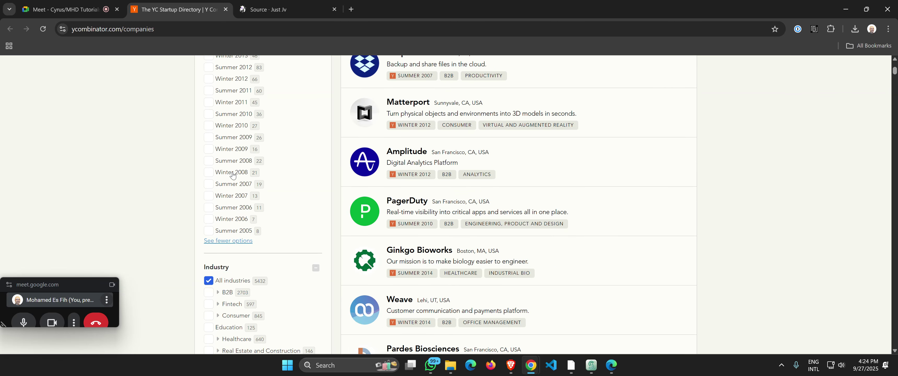
pyautogui.scroll(-1, 233, 172)
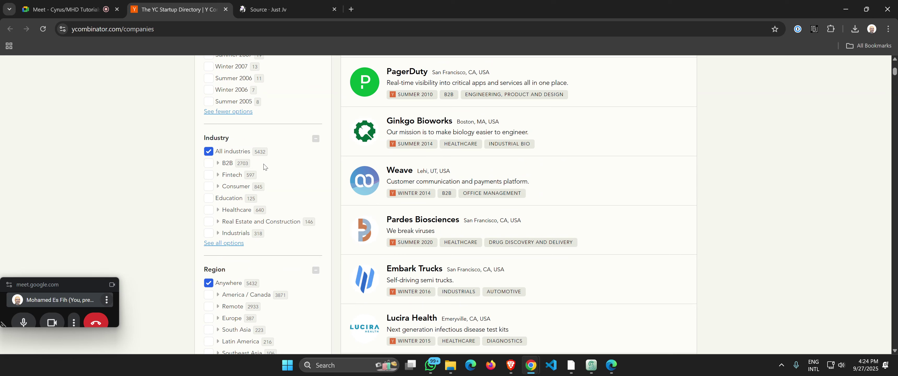
pyautogui.click(226, 243)
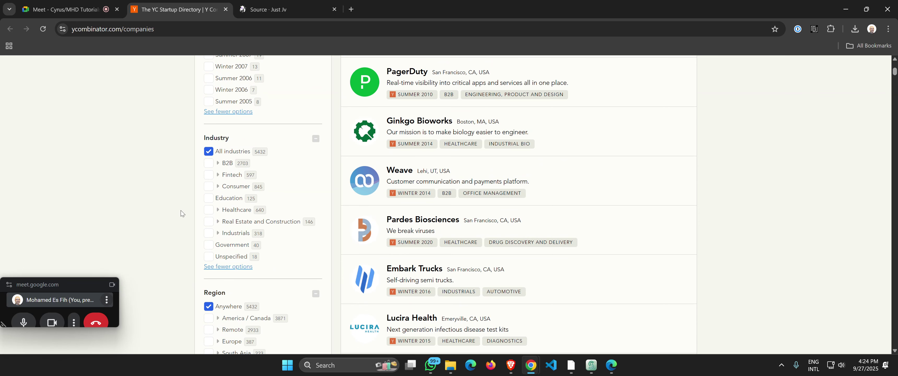
# - Examine the company counts in the Region filter, the Company Size range and the video, application-answer and bonus-question filters
pyautogui.scroll(-3, 185, 211)
pyautogui.scroll(-2, 184, 211)
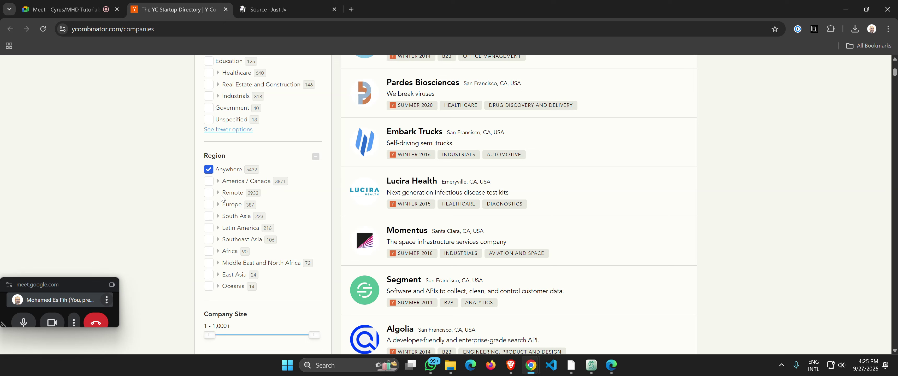
pyautogui.scroll(-4, 223, 197)
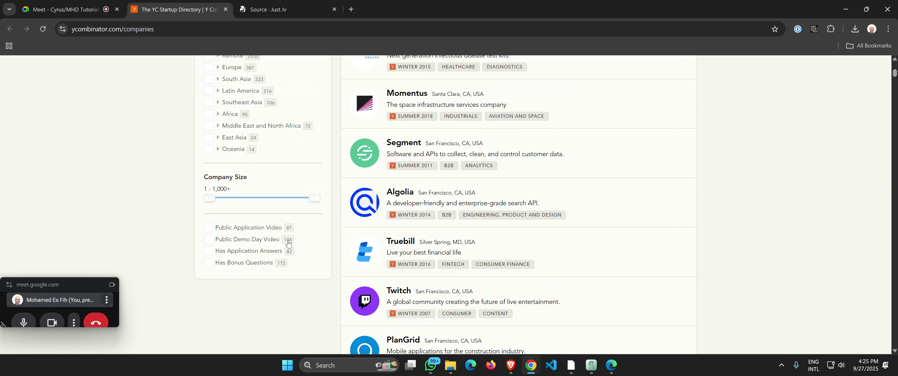
pyautogui.scroll(-1, 285, 258)
pyautogui.scroll(-3, 284, 258)
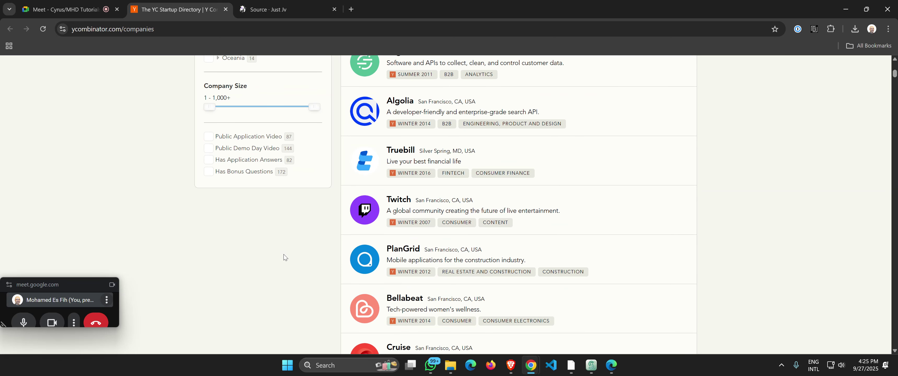
# - Filter the directory by the Fall 2025 batch and compare the total in the shown-companies line with the batch's count
pyautogui.scroll(12, 284, 258)
pyautogui.scroll(4, 284, 258)
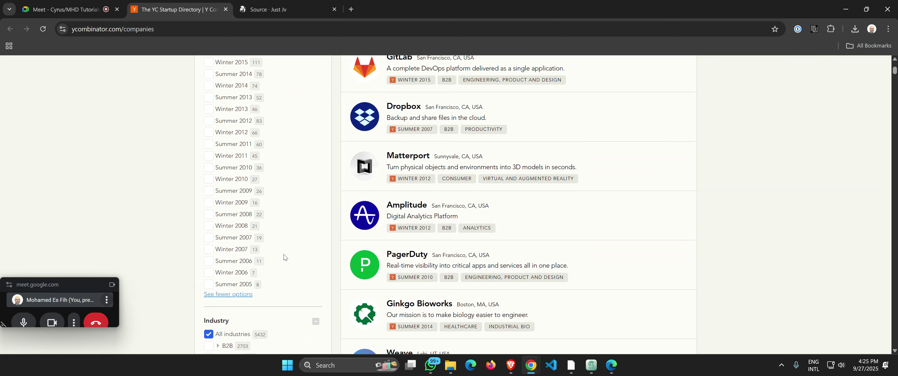
pyautogui.scroll(10, 284, 258)
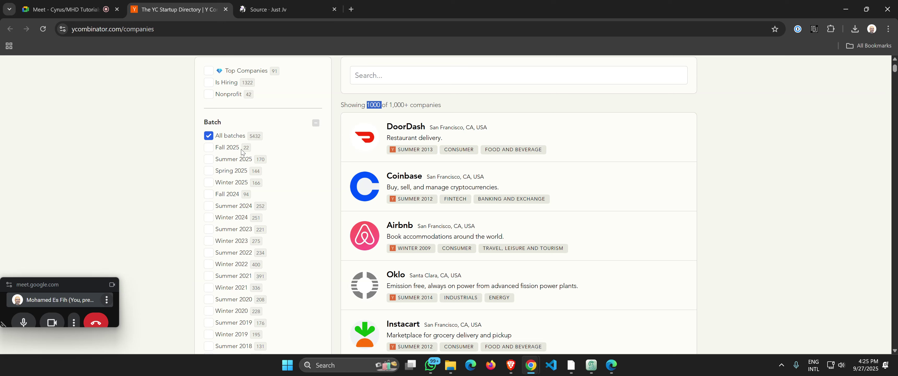
pyautogui.click(213, 152)
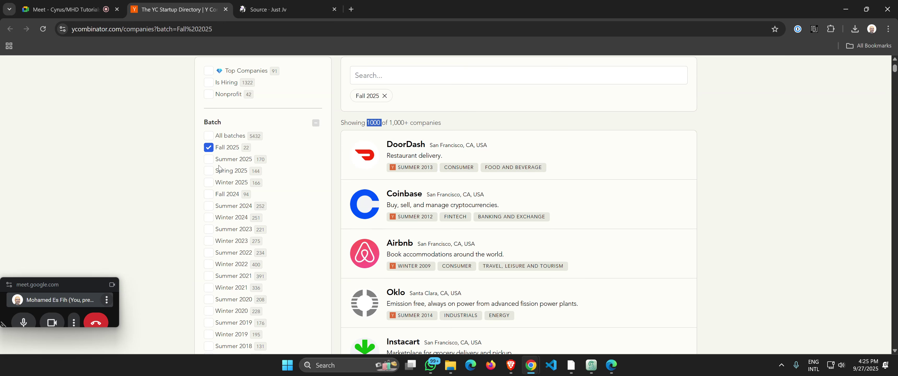
pyautogui.doubleClick(386, 122)
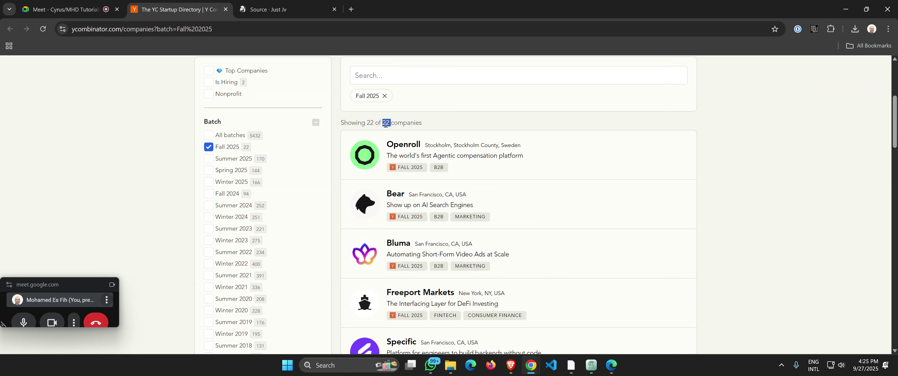
# - Replace the Fall 2025 filter with Summer 2025 and Spring 2025, and narrow the listing to Spring 2025 alone to check its total
pyautogui.click(211, 155)
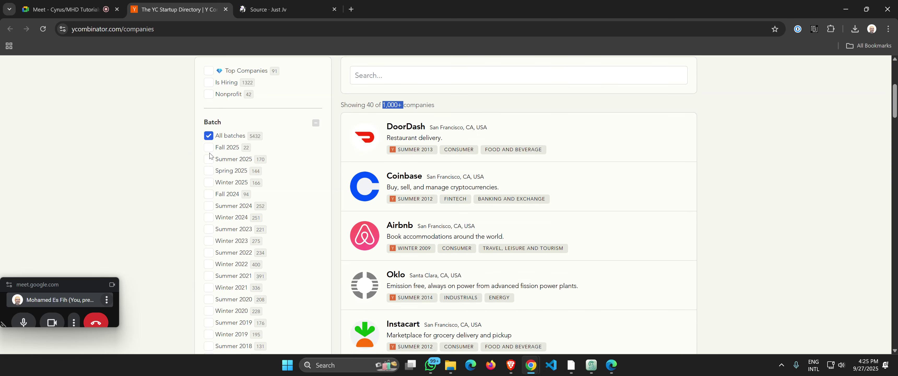
pyautogui.click(210, 160)
pyautogui.click(209, 169)
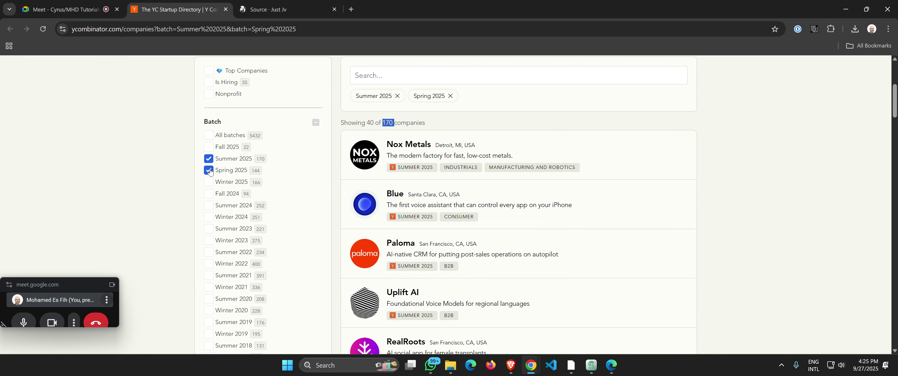
pyautogui.click(209, 160)
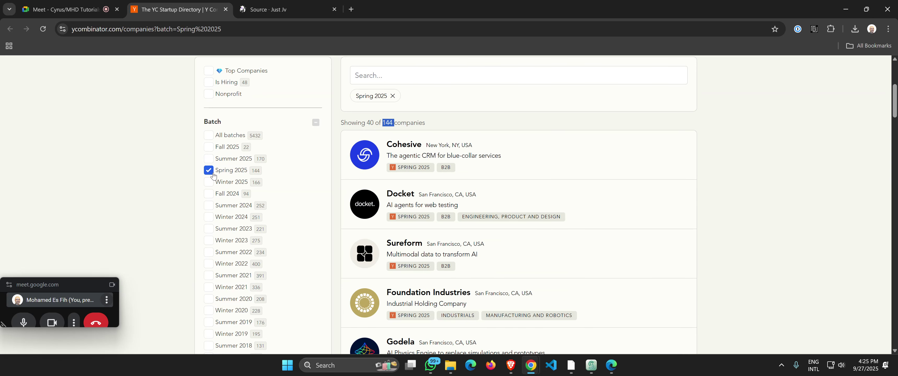
# - Filter by Fall 2025 instead, combine it with Summer 2025 to compare the totals, and leave only Summer 2025 selected
pyautogui.click(209, 170)
pyautogui.click(209, 147)
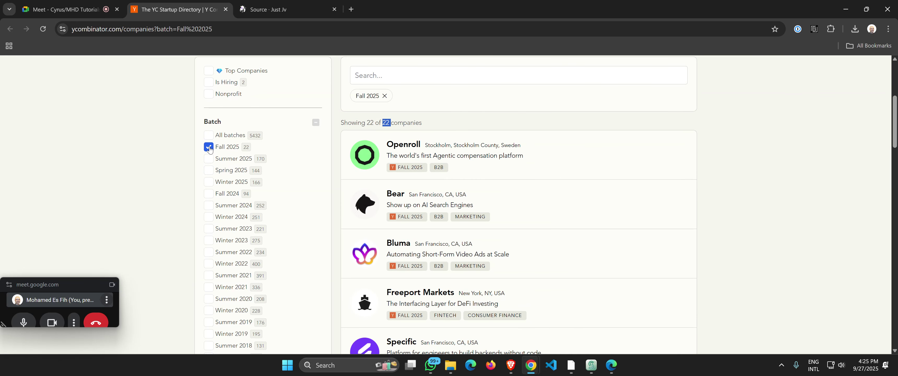
pyautogui.click(209, 160)
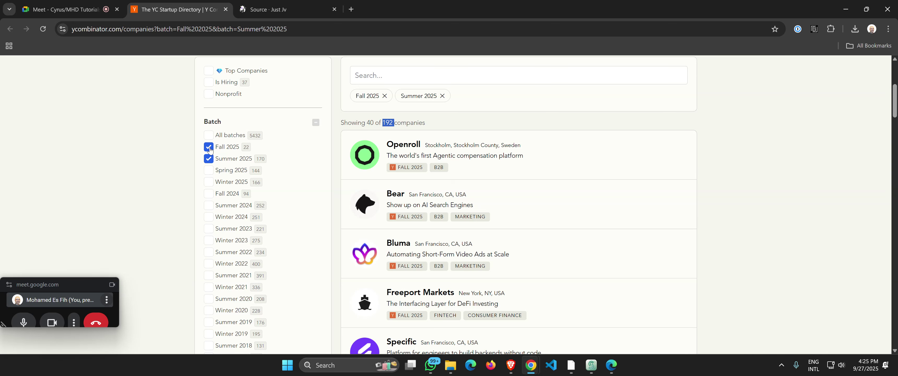
pyautogui.click(209, 148)
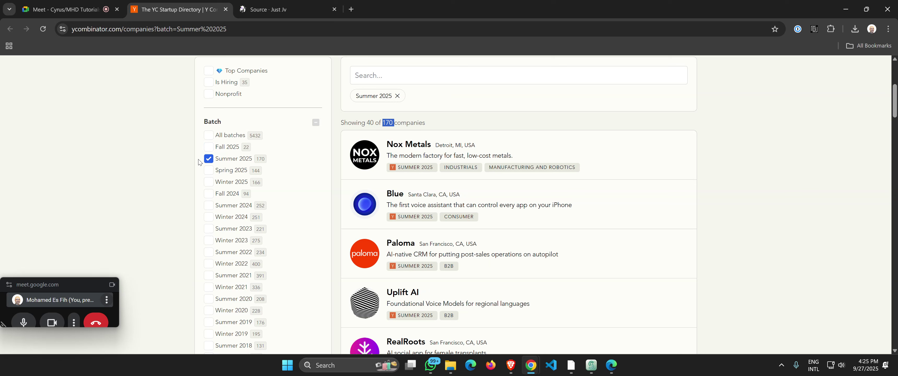
# - Compare Summer 2025 combined with Spring 2025 against Spring 2025 alone, and highlight the batch value in the page URL
pyautogui.click(210, 171)
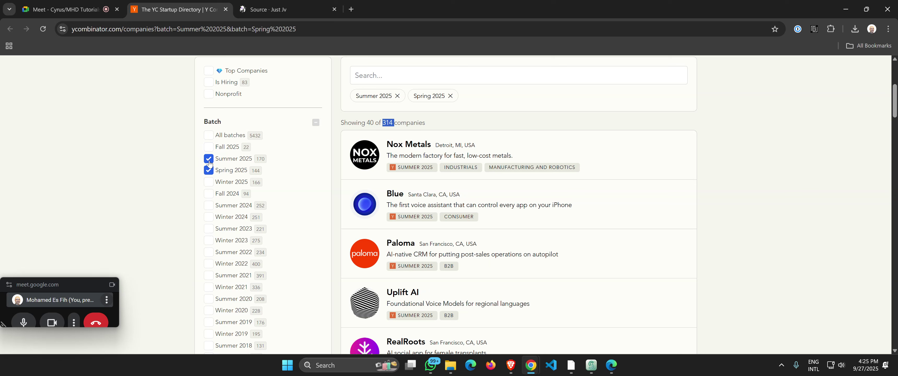
pyautogui.click(209, 160)
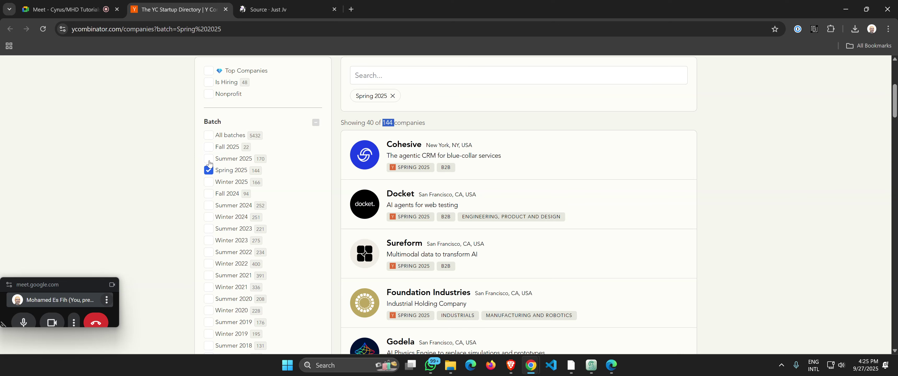
pyautogui.click(209, 159)
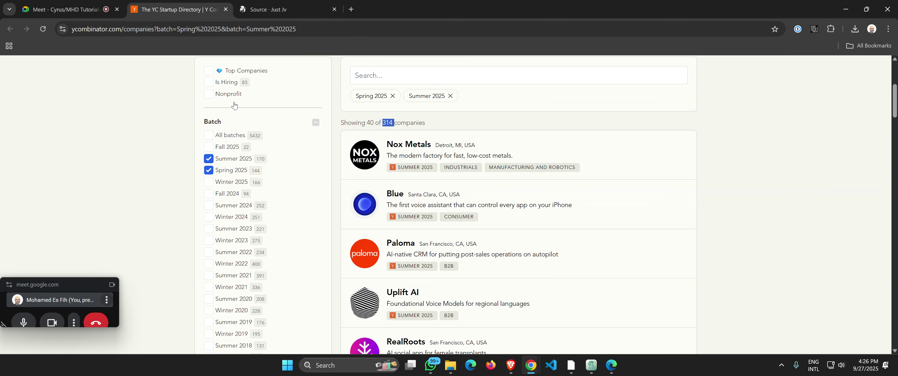
pyautogui.click(209, 159)
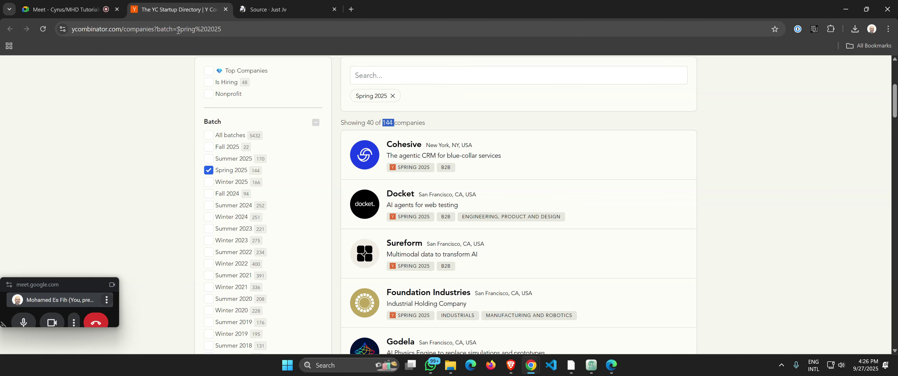
pyautogui.moveTo(176, 31); pyautogui.dragTo(224, 36)
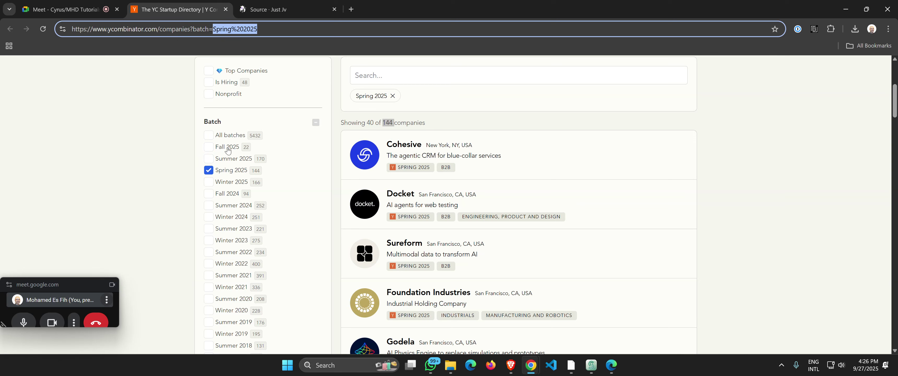
# - Switch the batch filter to Winter 2025 and on to Fall 2024, and highlight the year in the URL's batch parameter
pyautogui.click(209, 182)
pyautogui.click(209, 170)
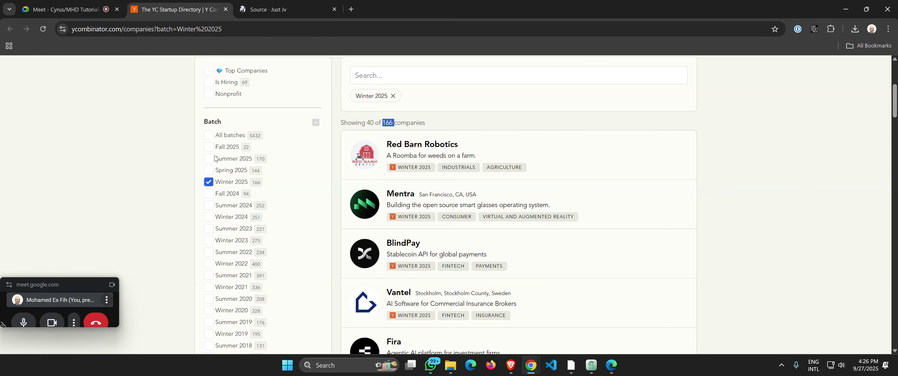
pyautogui.click(209, 181)
pyautogui.click(209, 193)
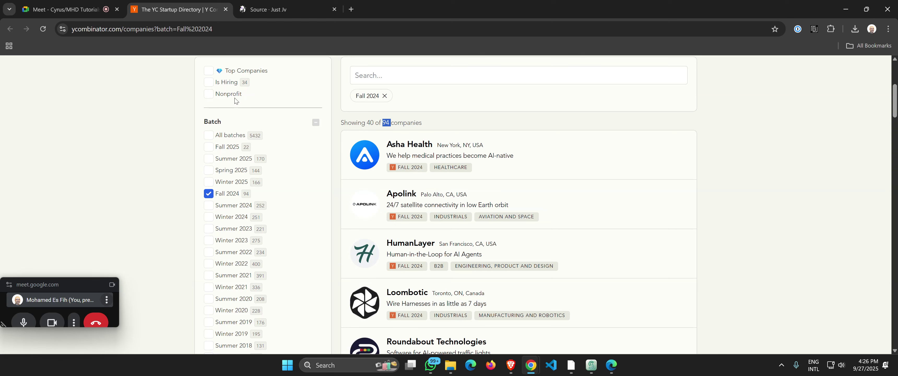
pyautogui.click(199, 29)
pyautogui.moveTo(198, 29); pyautogui.dragTo(221, 27)
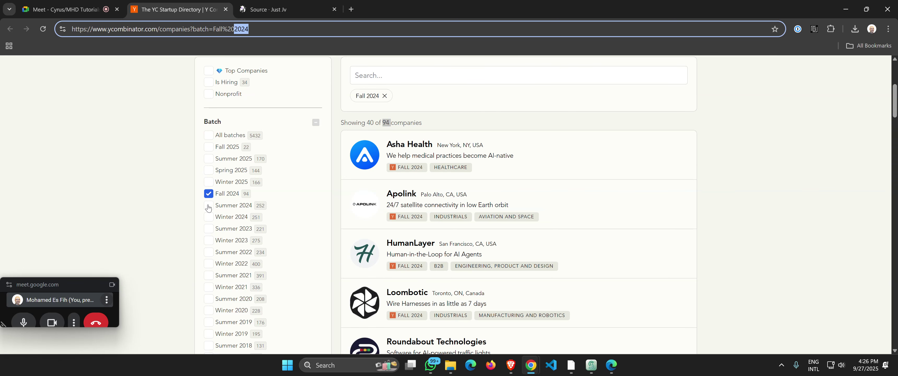
# - Clear the Fall 2024 filter to return the directory to all batches
pyautogui.click(209, 193)
pyautogui.click(233, 148)
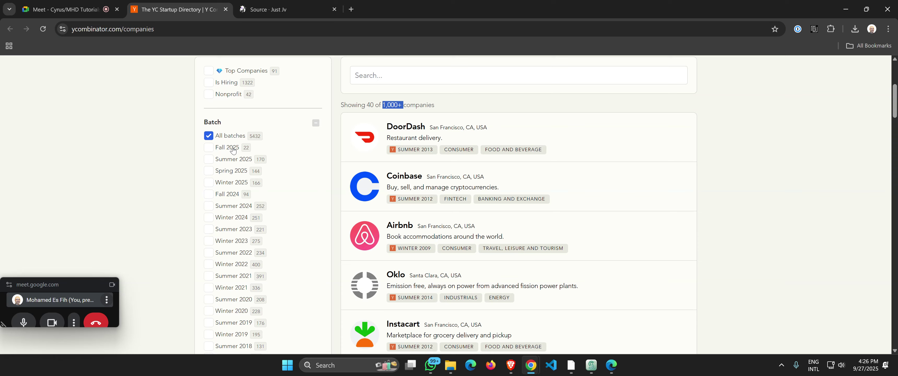
pyautogui.click(216, 142)
# - Inspect the HTML of the Fall 2025 batch option in the developer tools, then close them
pyautogui.rightClick(202, 165)
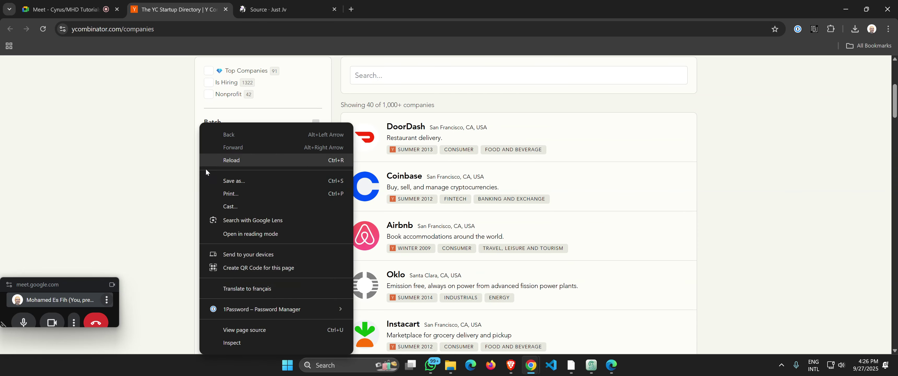
pyautogui.click(236, 343)
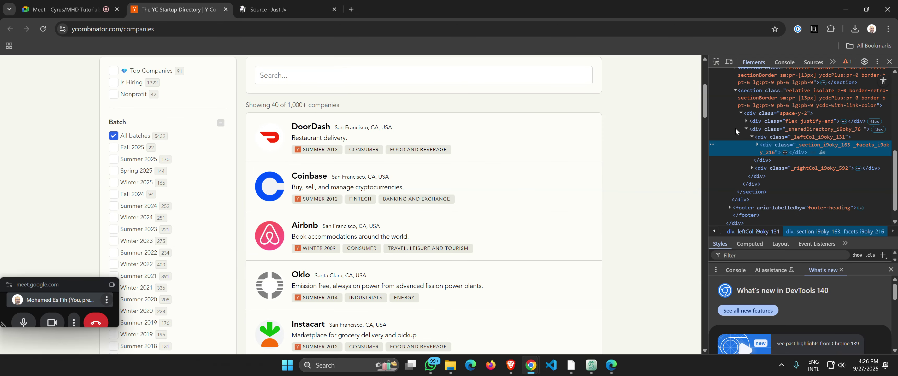
pyautogui.scroll(-1, 735, 131)
pyautogui.click(716, 61)
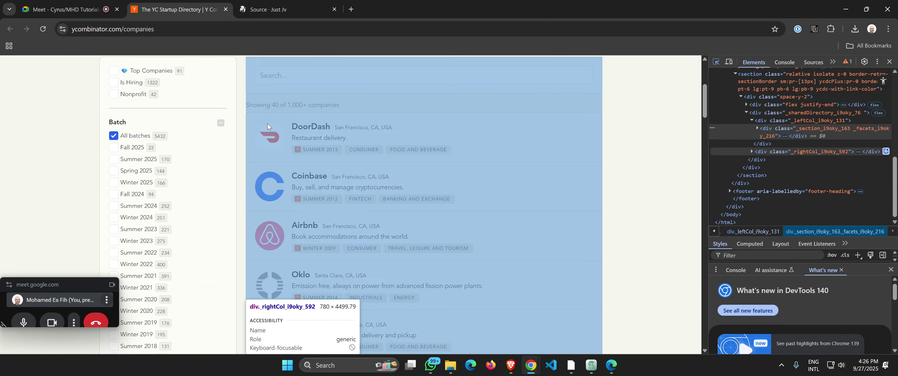
pyautogui.click(134, 150)
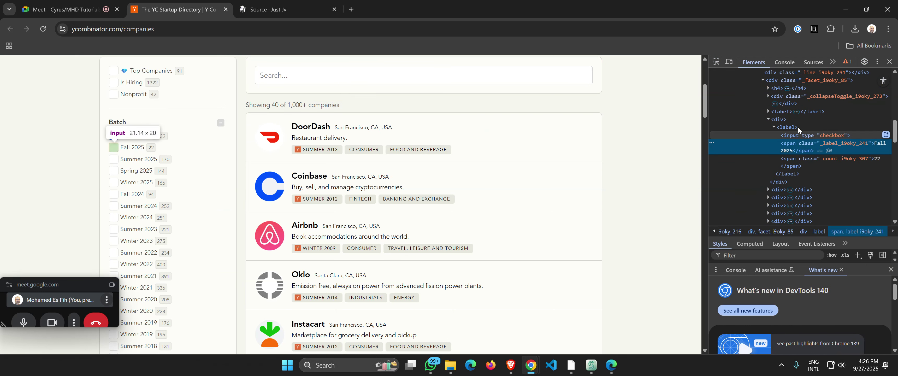
pyautogui.click(889, 62)
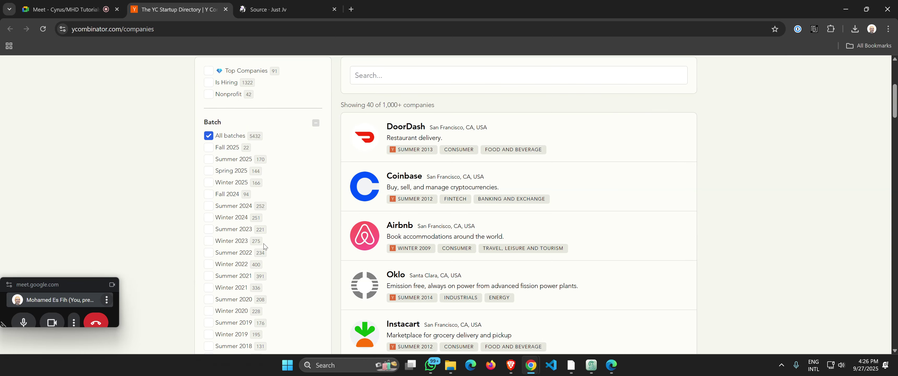
# - Look through the Batch filter options once more, from the newest batches down to the older ones
pyautogui.scroll(-1, 287, 235)
pyautogui.scroll(4, 288, 235)
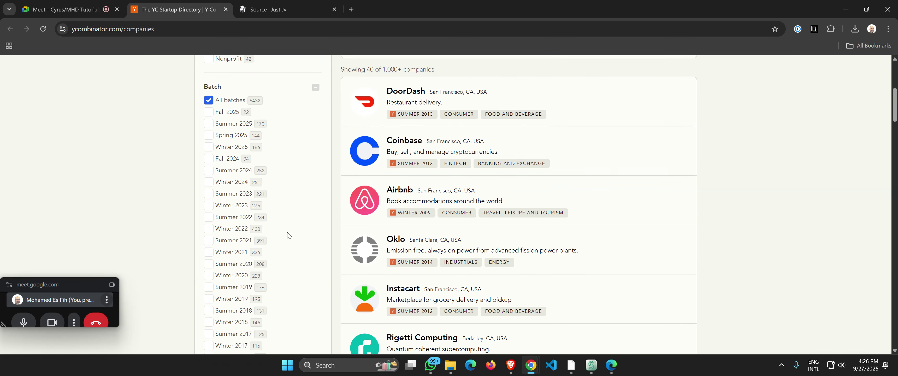
pyautogui.scroll(-1, 287, 235)
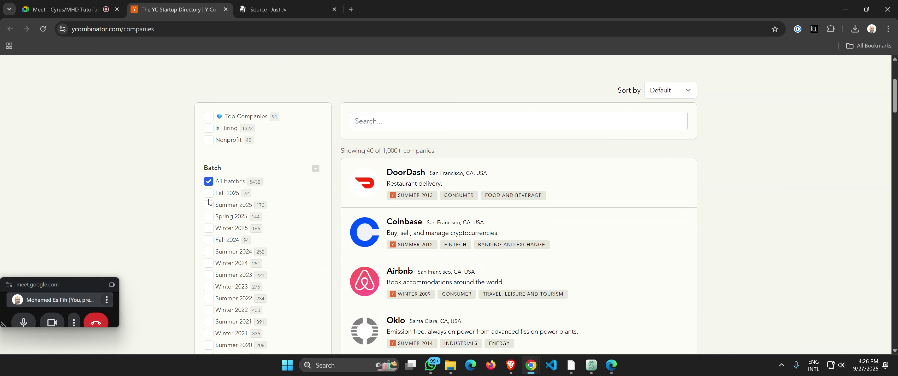
pyautogui.scroll(-1, 229, 180)
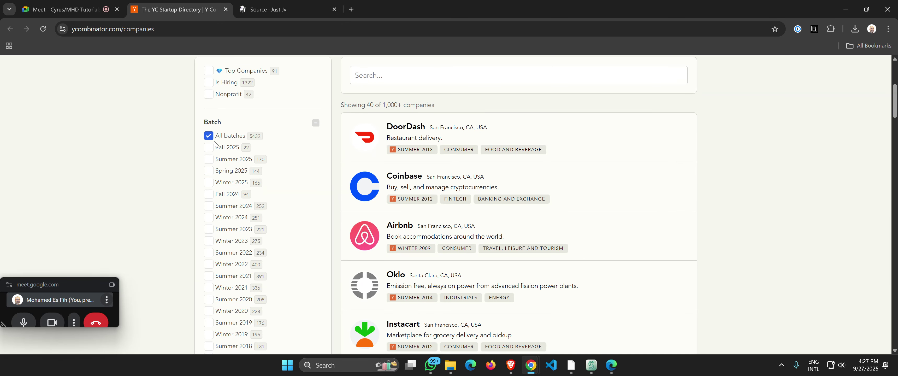
pyautogui.scroll(-5, 216, 193)
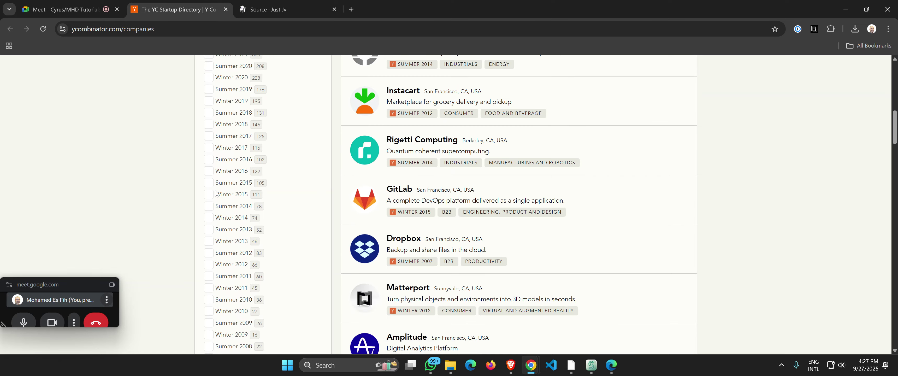
# - Open Notepad with a blank note and tile its window to one half of the screen
pyautogui.scroll(-5, 216, 192)
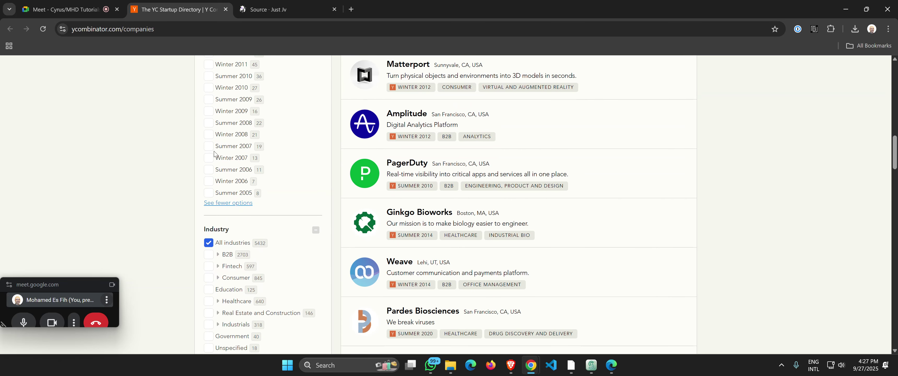
pyautogui.scroll(10, 259, 201)
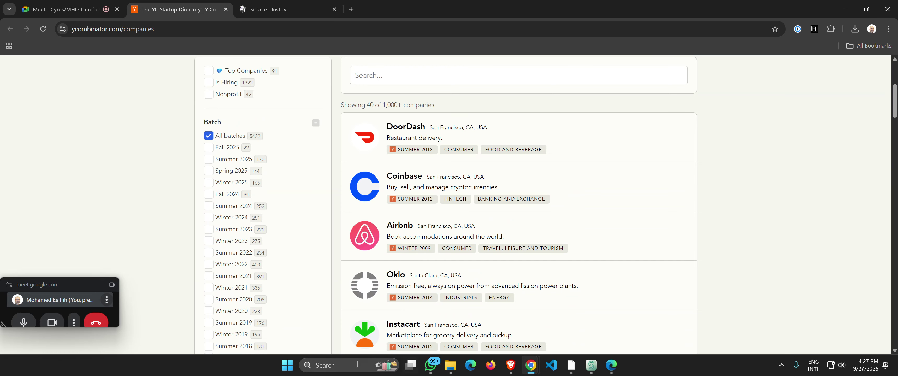
pyautogui.click(286, 368)
pyautogui.write('note')
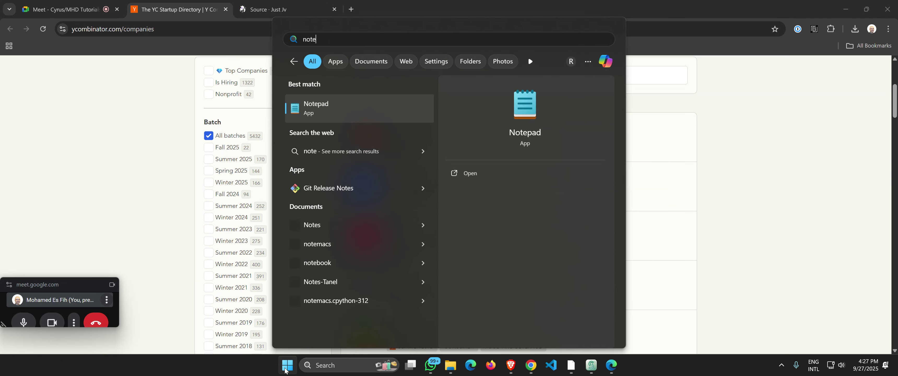
pyautogui.press('Return')
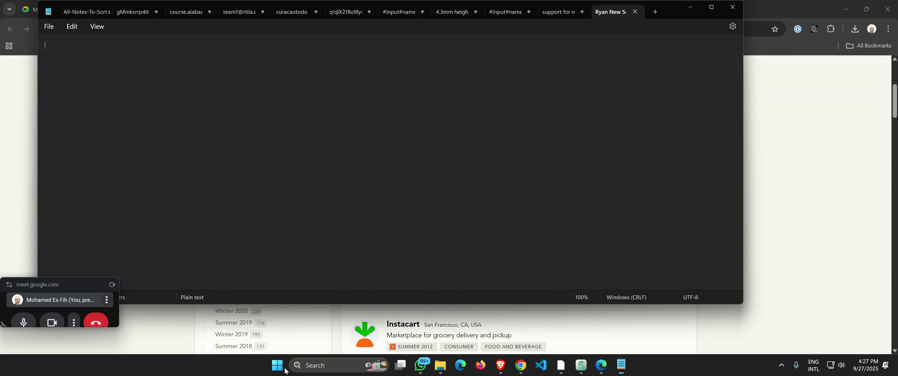
pyautogui.press('super+Right')
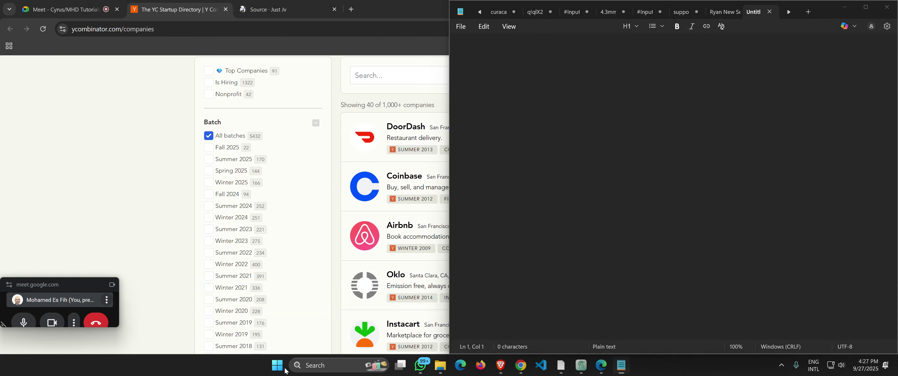
# - Tile the browser beside Notepad, make it slightly narrower than the note, and set the directory page's zoom to 90%
pyautogui.click(142, 98)
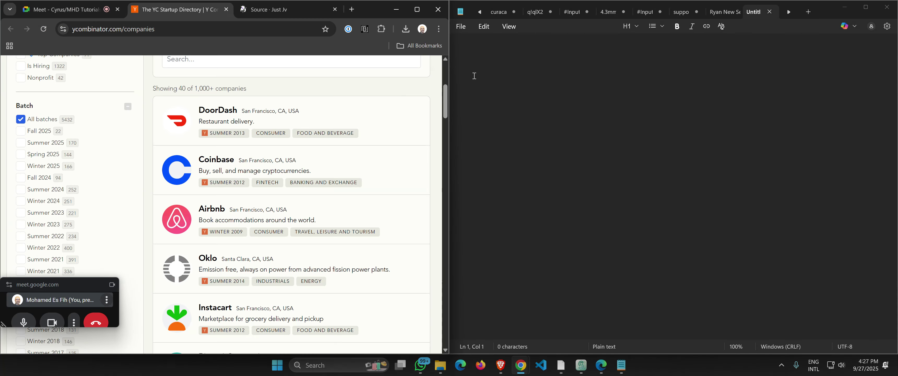
pyautogui.moveTo(452, 94); pyautogui.dragTo(541, 90)
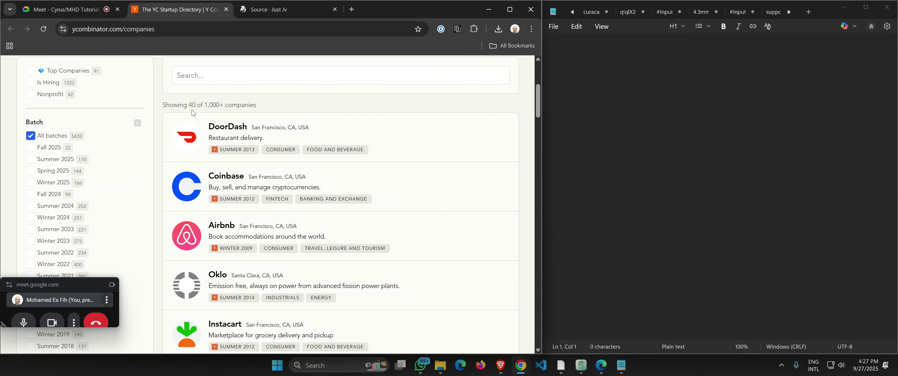
pyautogui.moveTo(541, 131); pyautogui.dragTo(406, 125)
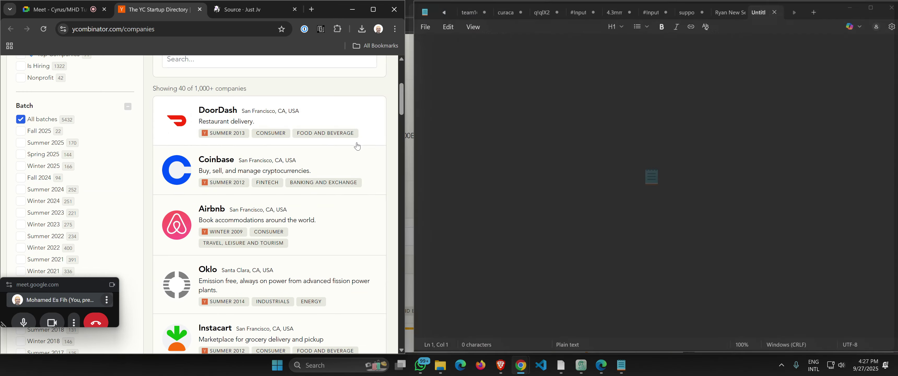
pyautogui.hotkey('ctrl', '-')
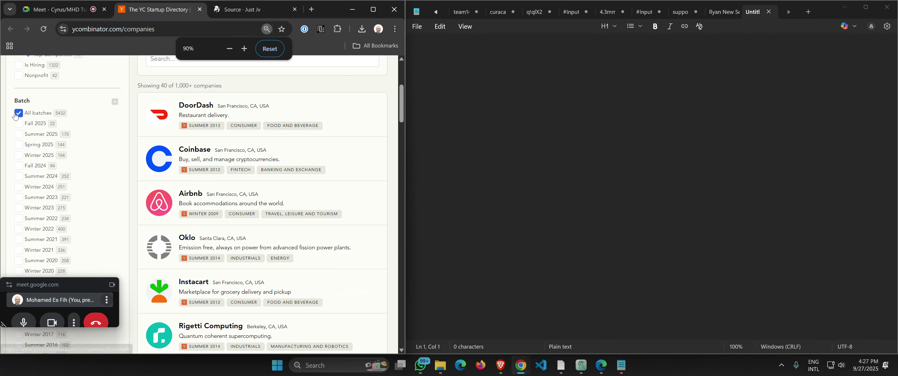
# - Filter the directory by the Fall 2025 batch and copy its URL into the first line of the note
pyautogui.click(24, 125)
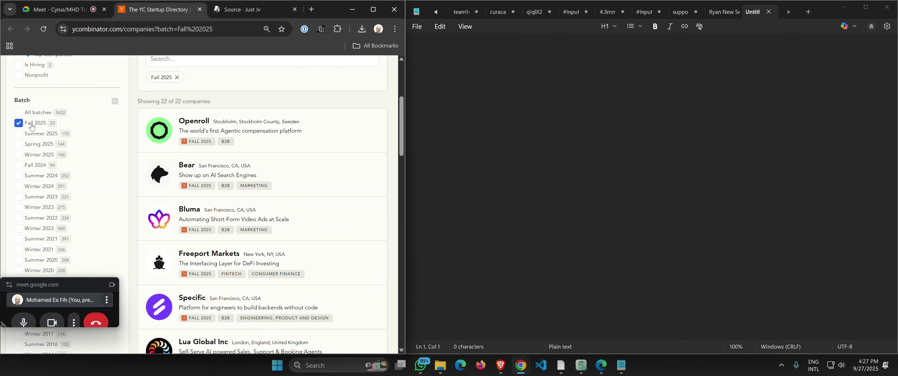
pyautogui.click(185, 30)
pyautogui.hotkey('ctrl', 'c')
pyautogui.click(470, 106)
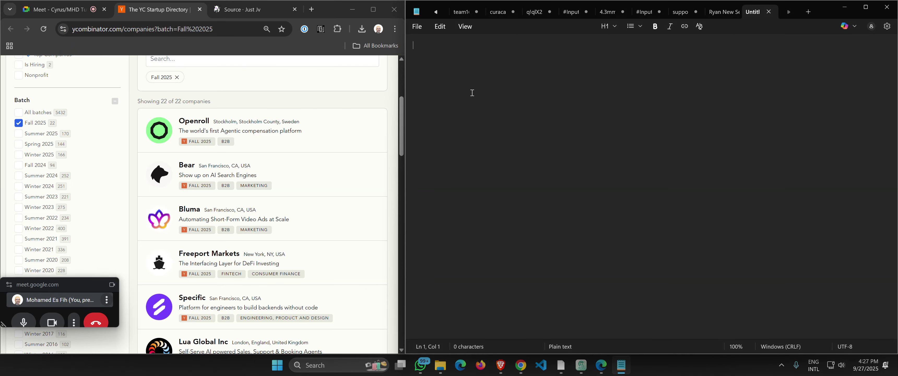
pyautogui.hotkey('ctrl', 'v')
pyautogui.press('Return')
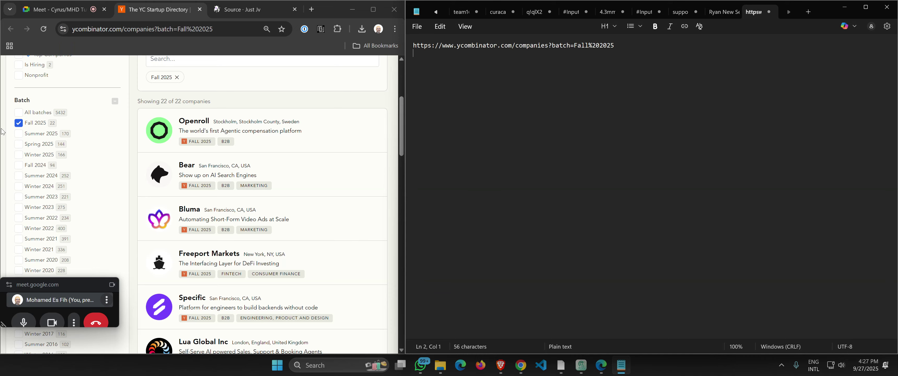
# - Switch the batch filter to Summer 2025 and add its URL on the next line of the note
pyautogui.click(18, 134)
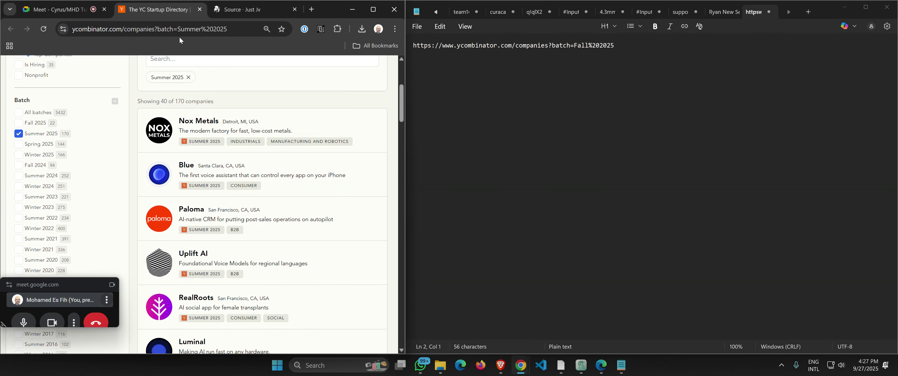
pyautogui.click(186, 30)
pyautogui.hotkey('ctrl', 'c')
pyautogui.click(643, 128)
pyautogui.hotkey('ctrl', 'v')
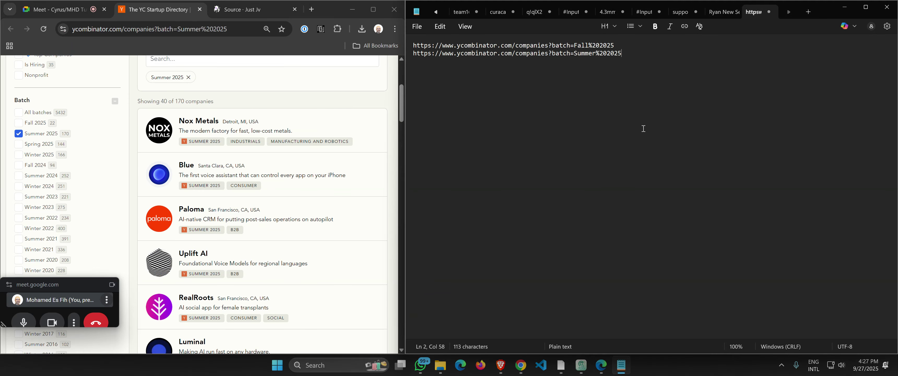
# - Switch the batch filter to Spring 2025 and add its URL to the note on its own line
pyautogui.click(18, 144)
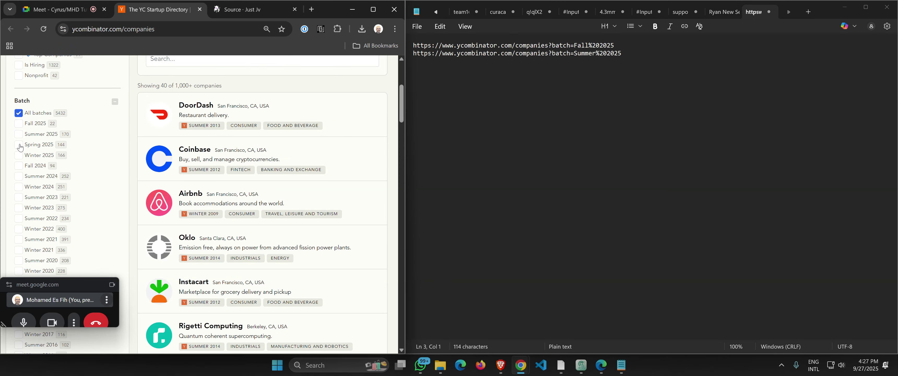
pyautogui.click(106, 31)
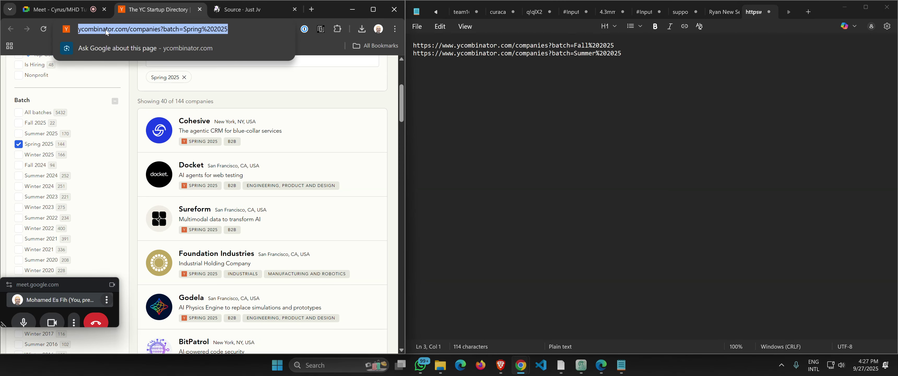
pyautogui.hotkey('ctrl', 'c')
pyautogui.click(464, 75)
pyautogui.hotkey('ctrl', 'v')
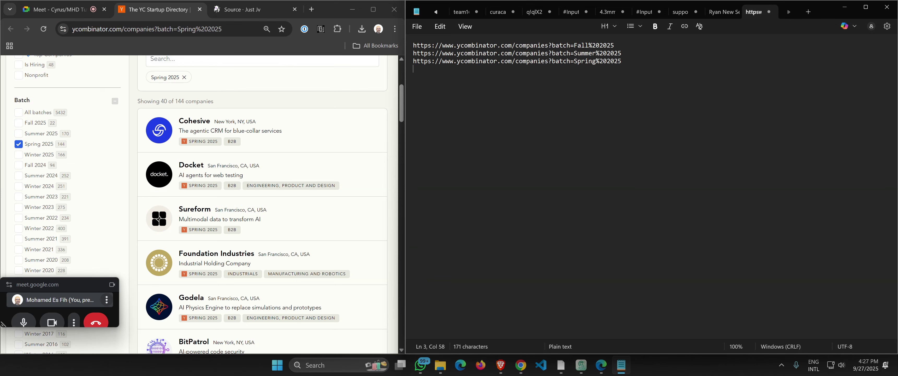
pyautogui.press('Return')
# - Switch the batch filter to Winter 2025 only and add its URL to the note's list
pyautogui.click(18, 155)
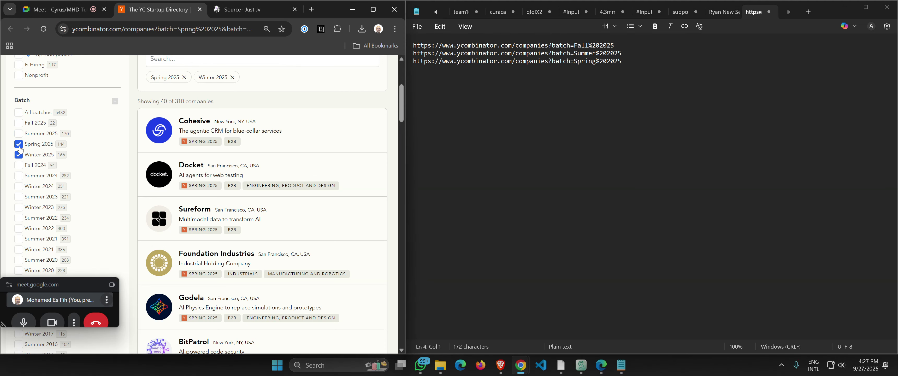
pyautogui.click(18, 144)
pyautogui.click(170, 31)
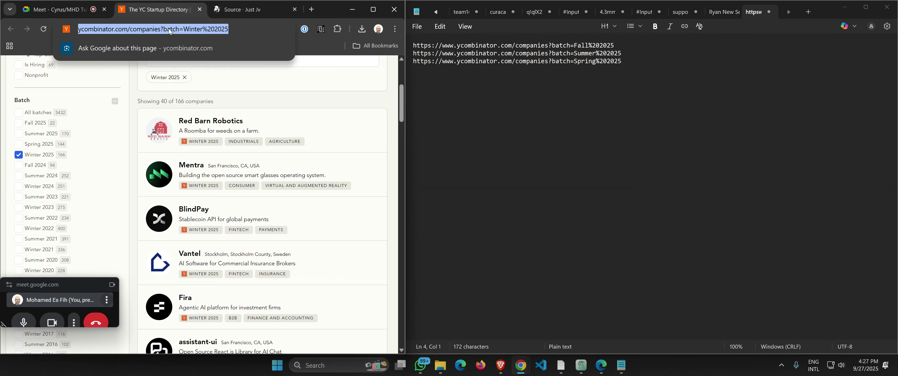
pyautogui.hotkey('ctrl', 'c')
pyautogui.click(545, 89)
pyautogui.hotkey('ctrl', 'v')
pyautogui.press('Return')
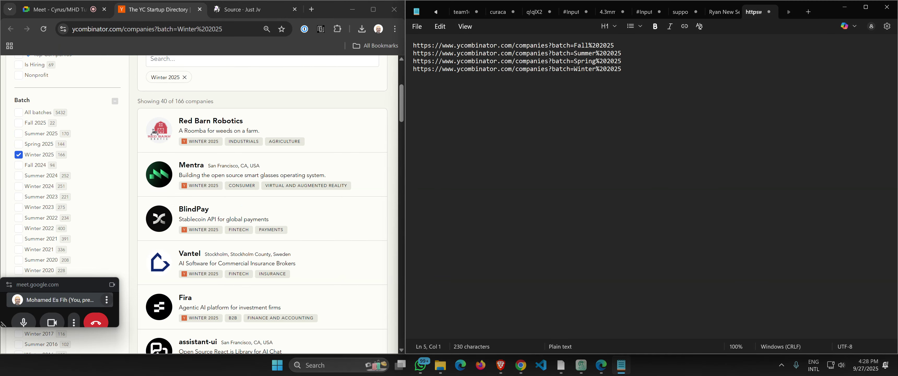
# - Replace the Winter 2025 filter with Fall 2024 and add that batch's URL to the note
pyautogui.click(18, 154)
pyautogui.click(19, 166)
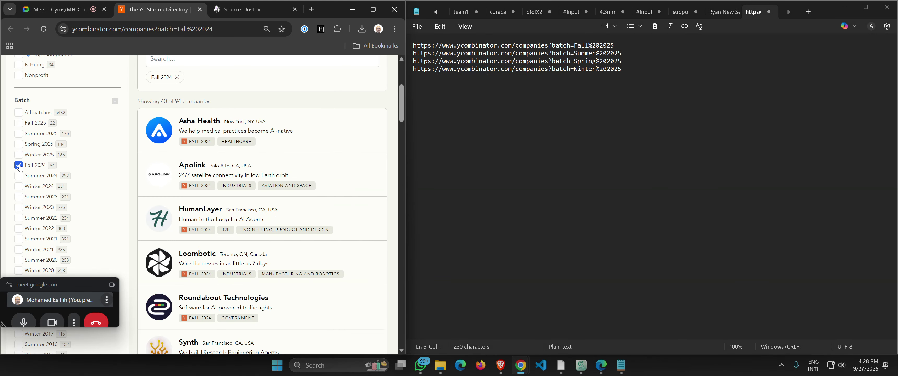
pyautogui.click(142, 31)
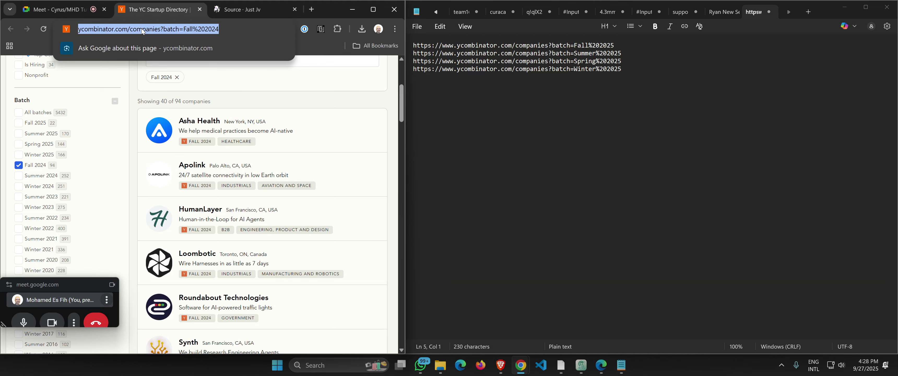
pyautogui.hotkey('ctrl', 'c')
pyautogui.click(553, 91)
pyautogui.hotkey('ctrl', 'v')
pyautogui.press('Return')
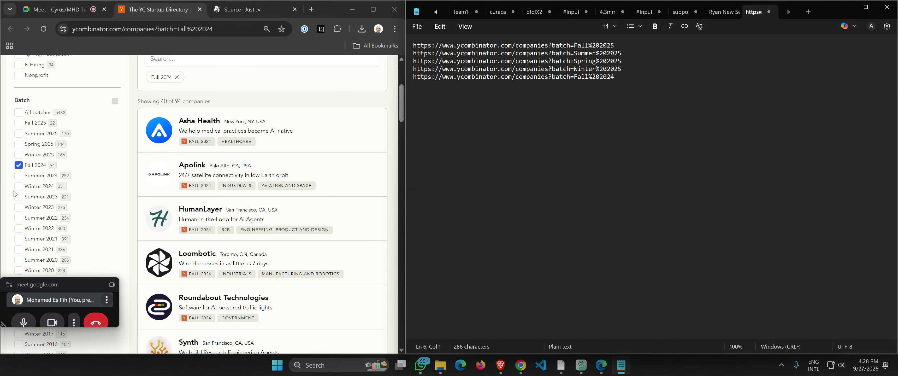
# - Replace the Fall 2024 filter with Summer 2024 and add that batch's URL to the note
pyautogui.click(18, 176)
pyautogui.click(18, 165)
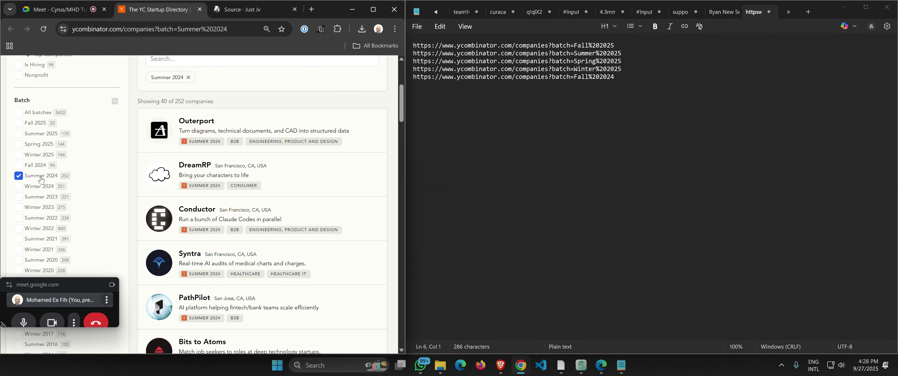
pyautogui.click(170, 28)
pyautogui.hotkey('ctrl', 'c')
pyautogui.click(517, 127)
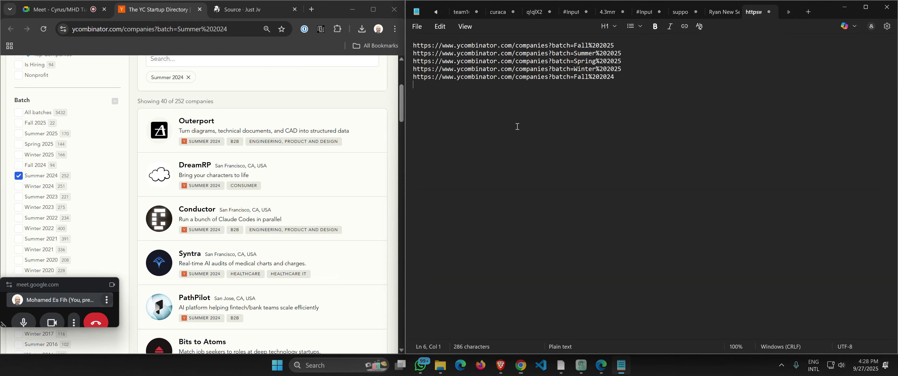
pyautogui.hotkey('ctrl', 'v')
pyautogui.press('Return')
# - Replace the Summer 2024 filter with Winter 2024 and add that batch's URL to the note
pyautogui.click(19, 175)
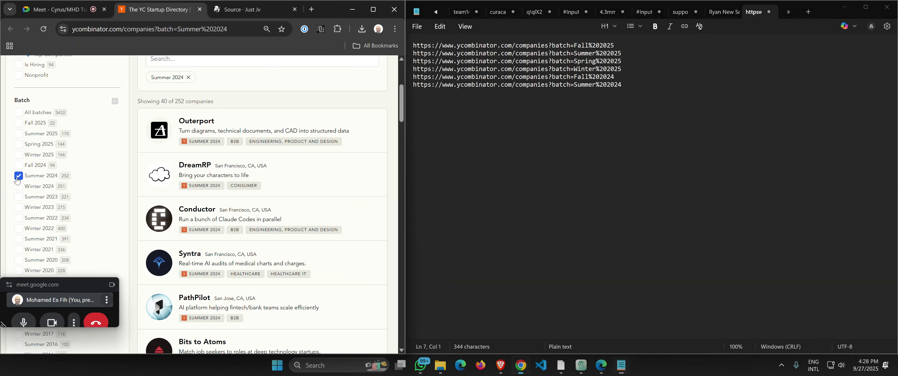
pyautogui.click(19, 186)
pyautogui.click(110, 27)
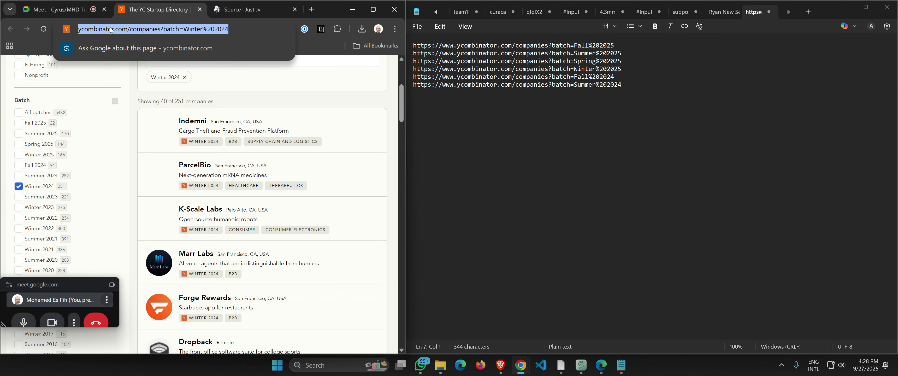
pyautogui.hotkey('ctrl', 'c')
pyautogui.click(532, 157)
pyautogui.hotkey('ctrl', 'v')
pyautogui.press('Return')
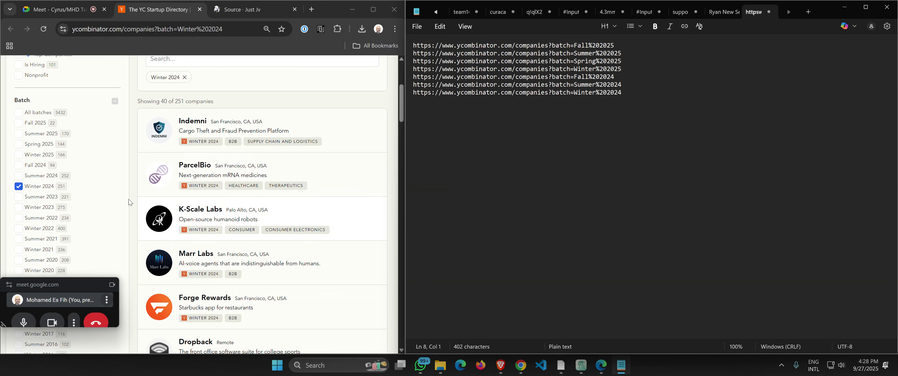
# - Replace the Winter 2024 filter with Summer 2023 and add that batch's URL to the note
pyautogui.click(19, 196)
pyautogui.click(19, 186)
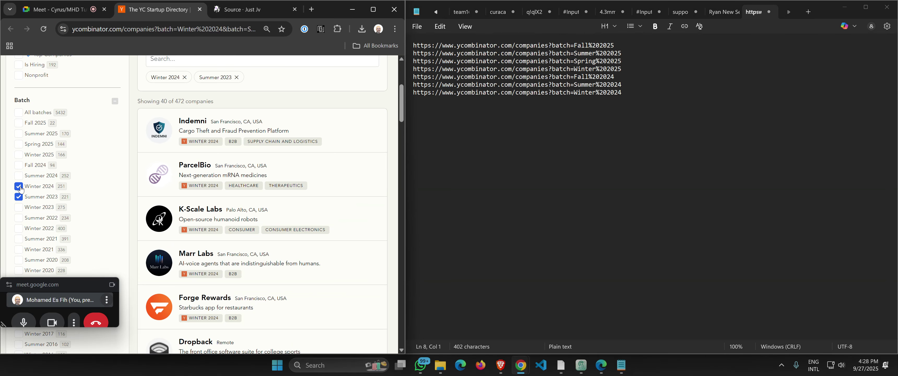
pyautogui.click(129, 34)
pyautogui.hotkey('ctrl', 'c')
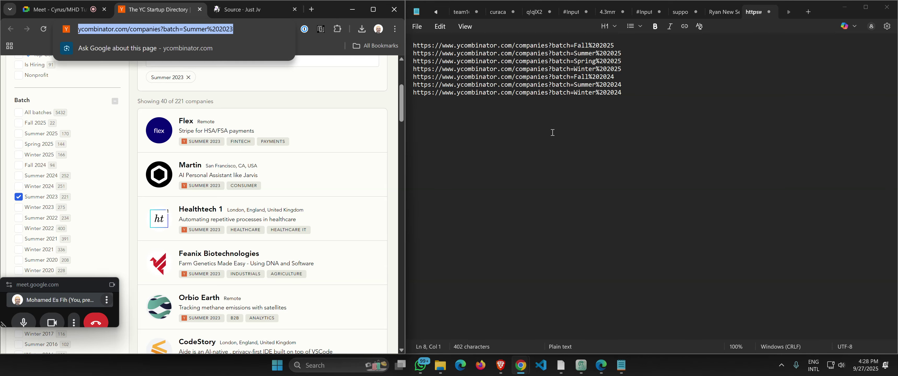
pyautogui.click(619, 164)
pyautogui.hotkey('ctrl', 'v')
pyautogui.press('Return')
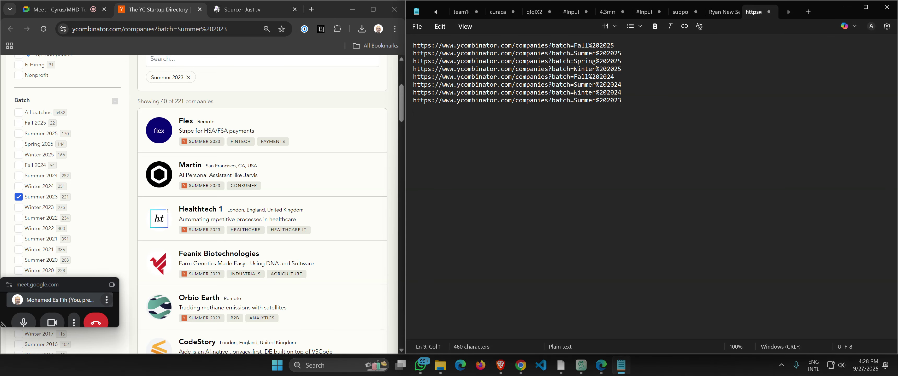
# - Replace the Summer 2023 filter with Winter 2023 and add that batch's URL to the note
pyautogui.click(18, 207)
pyautogui.click(18, 196)
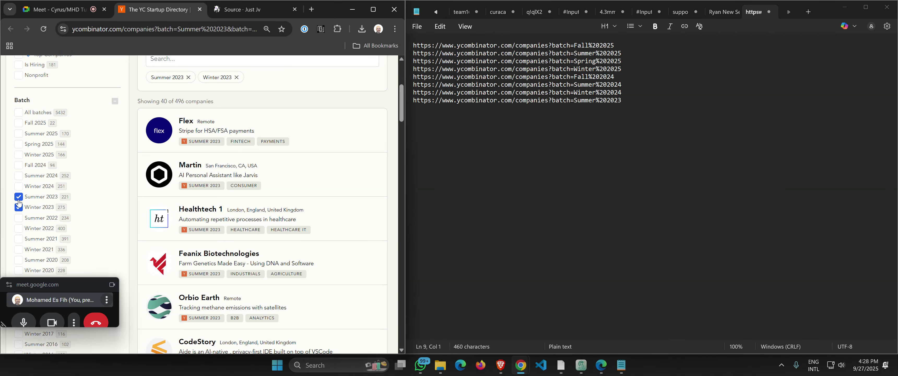
pyautogui.click(205, 33)
pyautogui.hotkey('ctrl', 'c')
pyautogui.click(574, 149)
pyautogui.hotkey('ctrl', 'v')
pyautogui.press('Return')
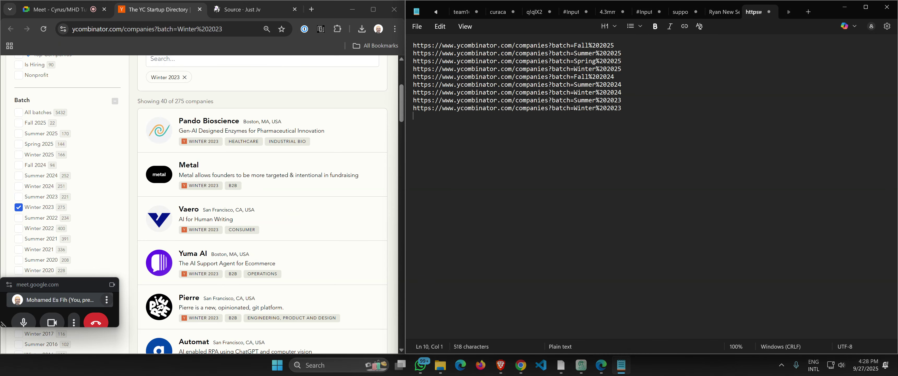
# - Replace the Winter 2023 filter with Summer 2022 and add that batch's URL to the note
pyautogui.click(19, 218)
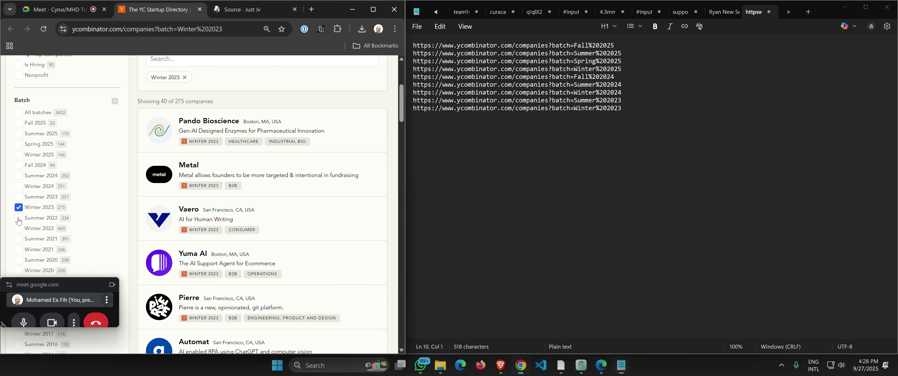
pyautogui.click(19, 207)
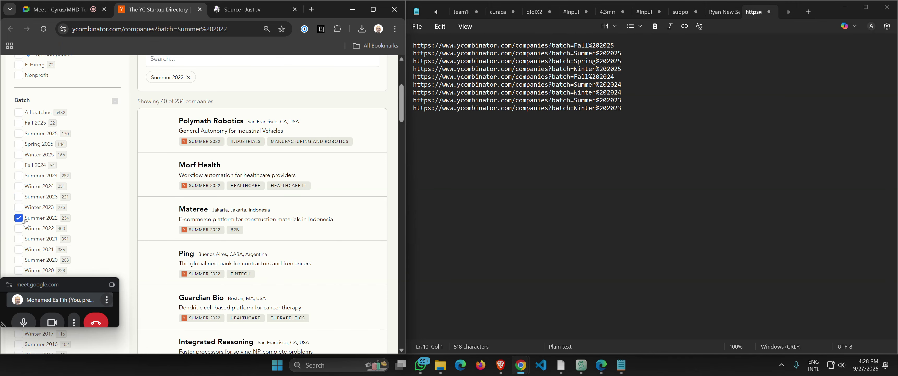
pyautogui.click(184, 32)
pyautogui.hotkey('ctrl', 'c')
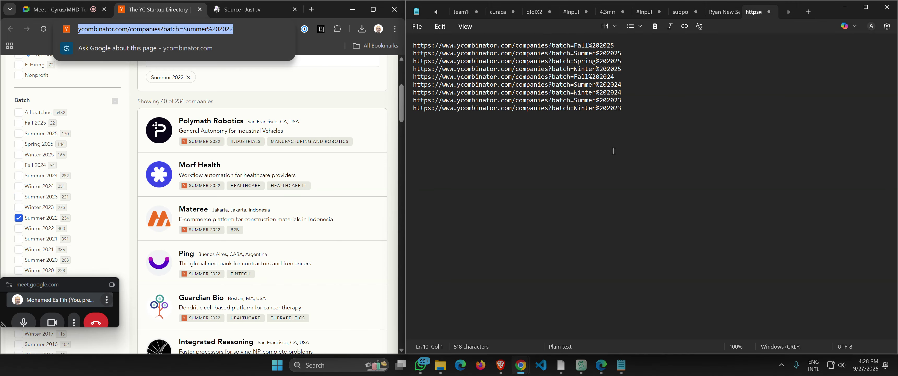
pyautogui.click(613, 150)
pyautogui.hotkey('ctrl', 'v')
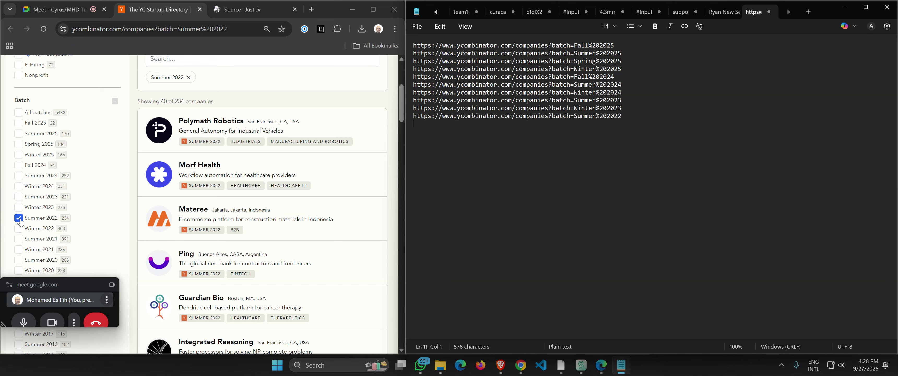
# - Replace the Summer 2022 filter with Winter 2022 and add that batch's URL to the note
pyautogui.click(19, 227)
pyautogui.click(19, 219)
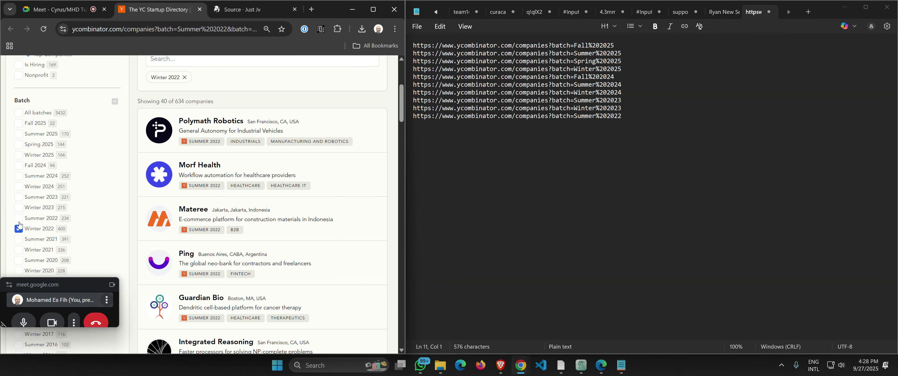
pyautogui.click(193, 32)
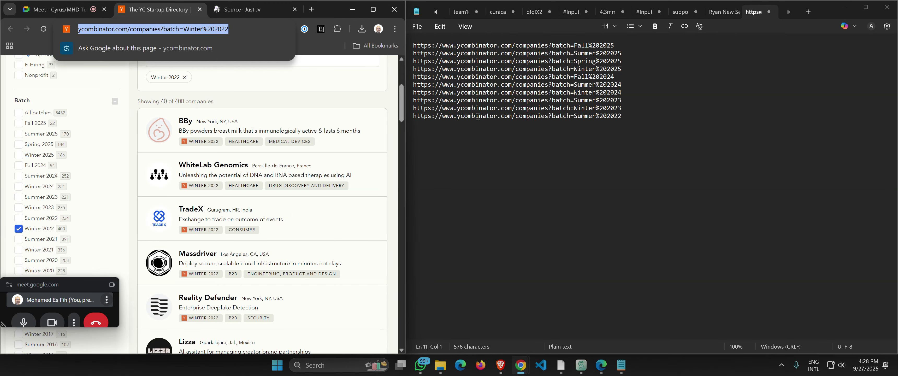
pyautogui.click(542, 137)
pyautogui.hotkey('ctrl', 'v')
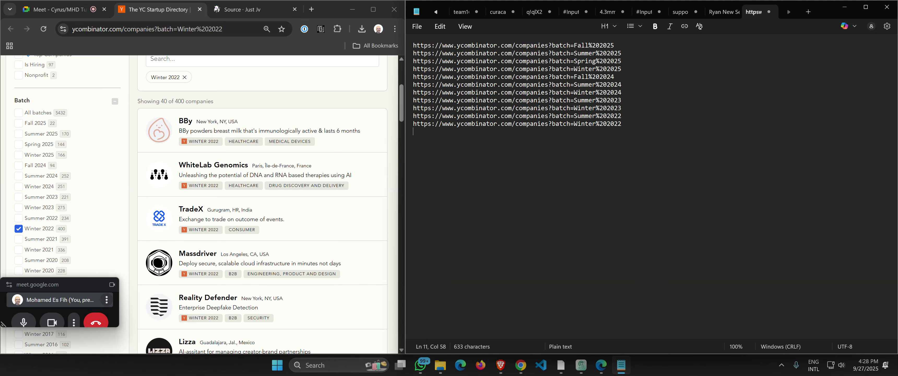
pyautogui.press('Return')
# - Go through the collected batch URLs in the note and select the whole list from Fall 2025 to Winter 2022
pyautogui.click(623, 47)
pyautogui.press('Down')
pyautogui.press('Down')
pyautogui.press('Down')
pyautogui.press('Down')
pyautogui.moveTo(618, 124); pyautogui.dragTo(401, 45)
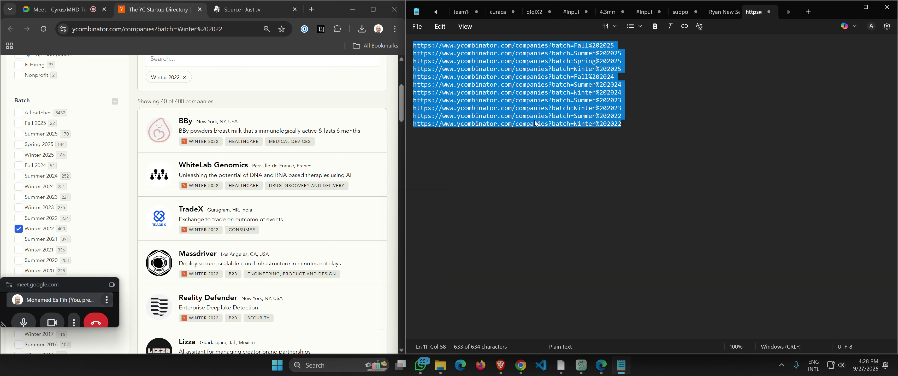
# - Switch to the Just Jv admin in the maximized browser and start a new item in the Source Pagination Item collection
pyautogui.click(373, 9)
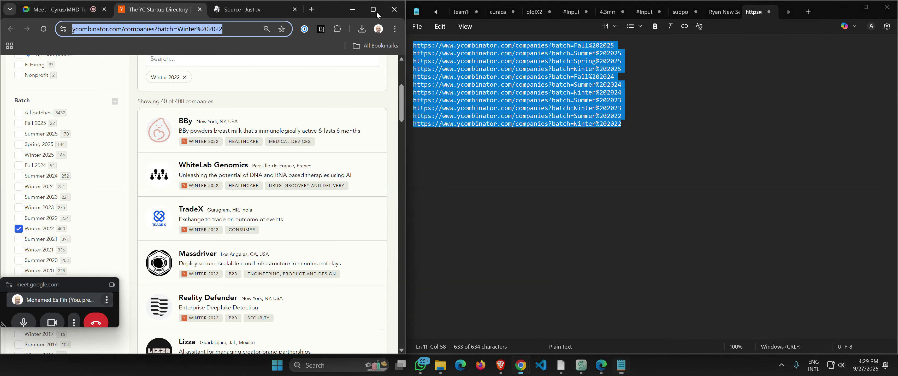
pyautogui.click(282, 14)
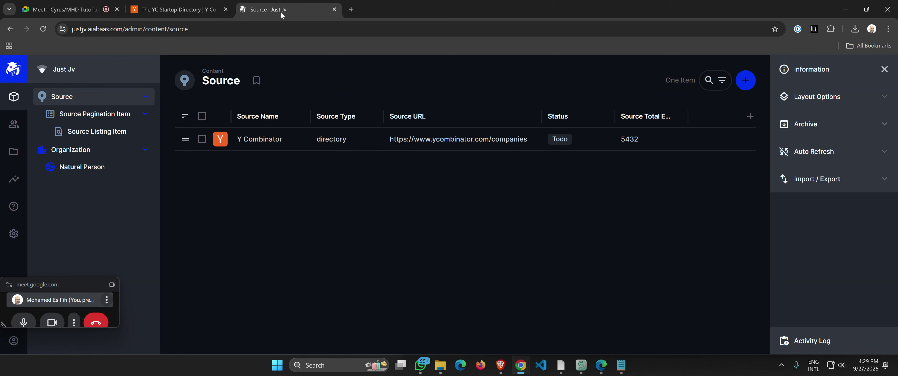
pyautogui.click(102, 120)
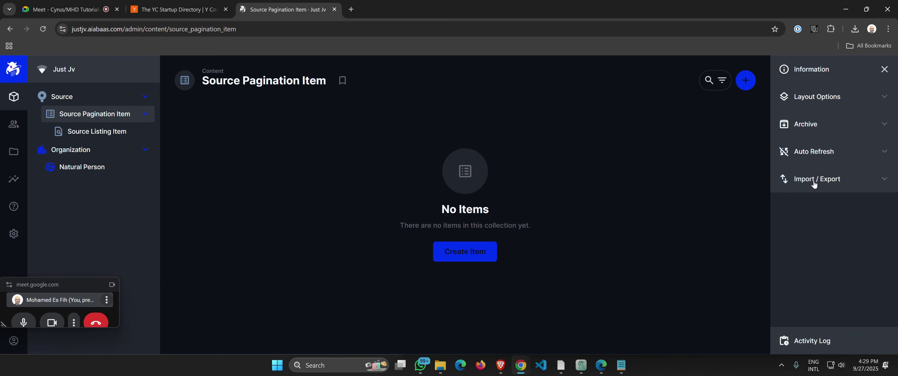
pyautogui.click(616, 372)
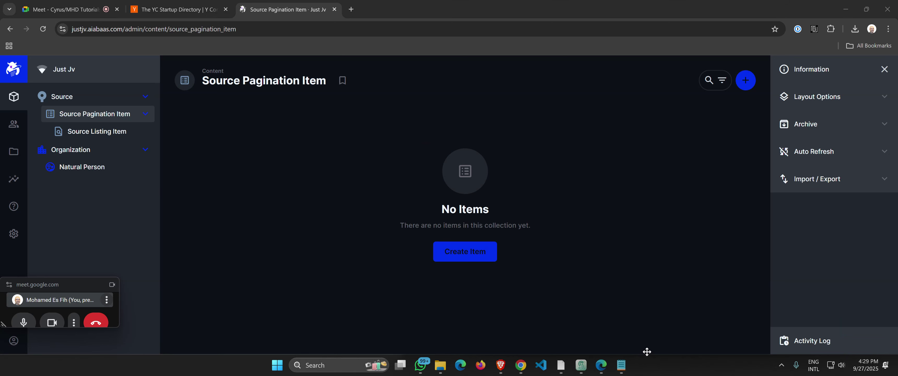
pyautogui.click(478, 259)
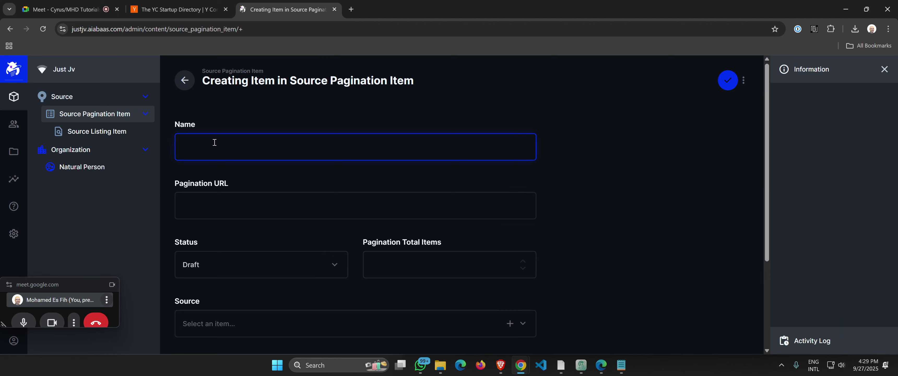
# - Name the pagination item Page1 and set its Pagination URL to the Winter 2022 batch link from the Y Combinator directory
pyautogui.write('Page1')
pyautogui.click(181, 11)
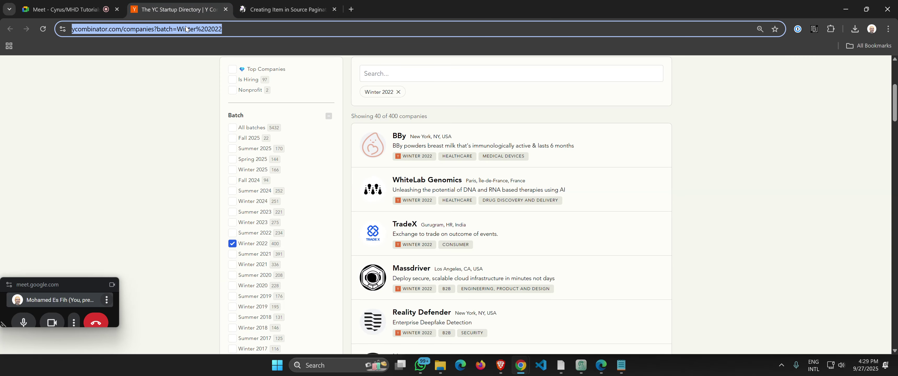
pyautogui.click(283, 10)
pyautogui.hotkey('ctrl', 'v')
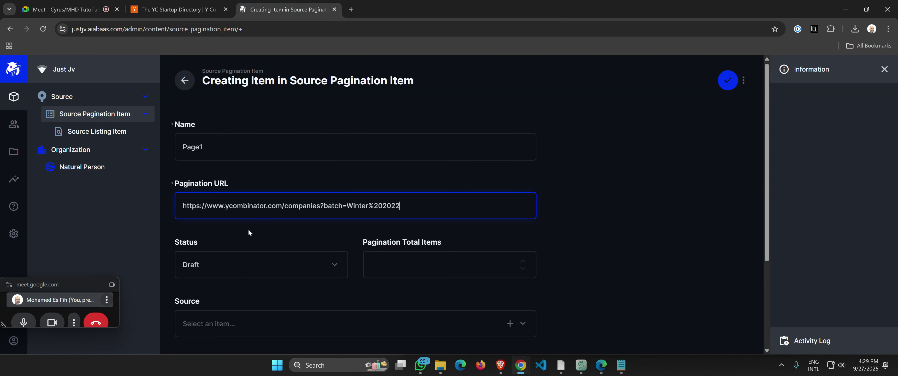
# - Link the pagination item to the Y Combinator source and save it
pyautogui.scroll(-3, 546, 174)
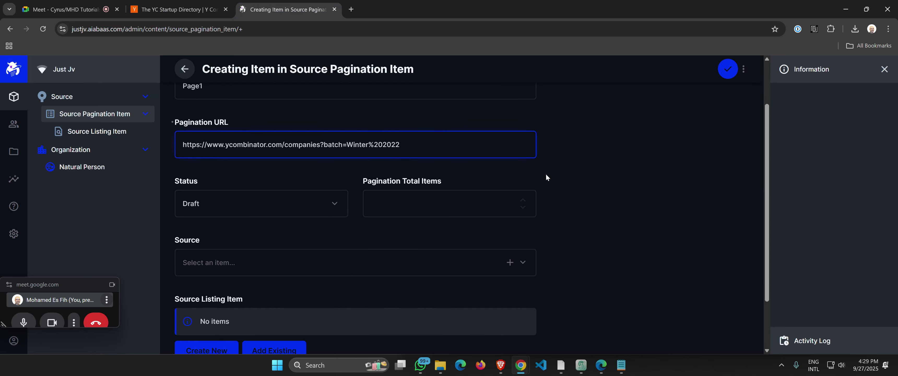
pyautogui.click(252, 236)
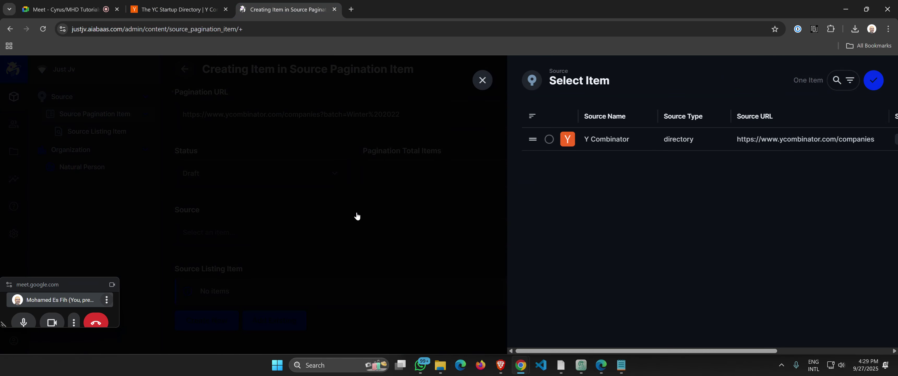
pyautogui.click(549, 140)
pyautogui.click(872, 81)
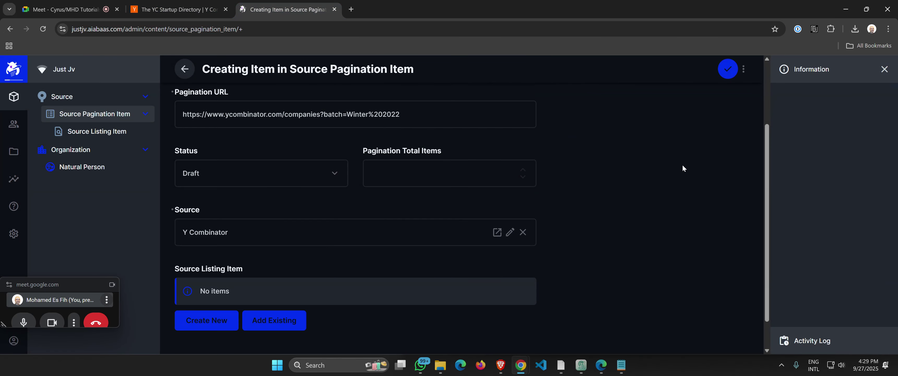
pyautogui.click(728, 70)
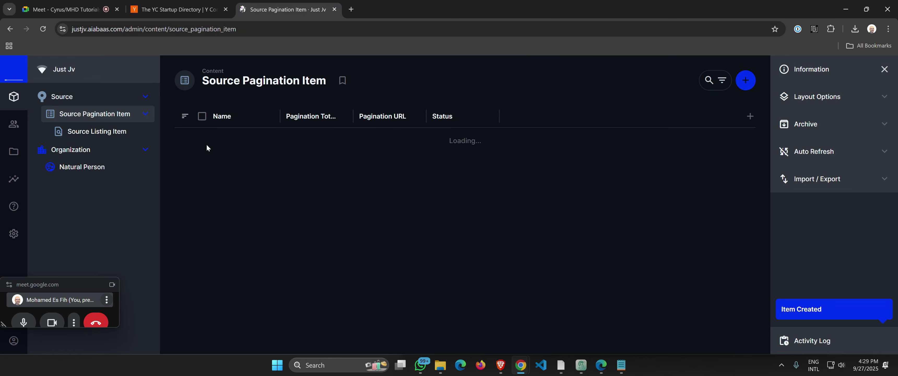
# - Export the Source Pagination Item collection as a CSV file download with all its listed fields
pyautogui.click(346, 125)
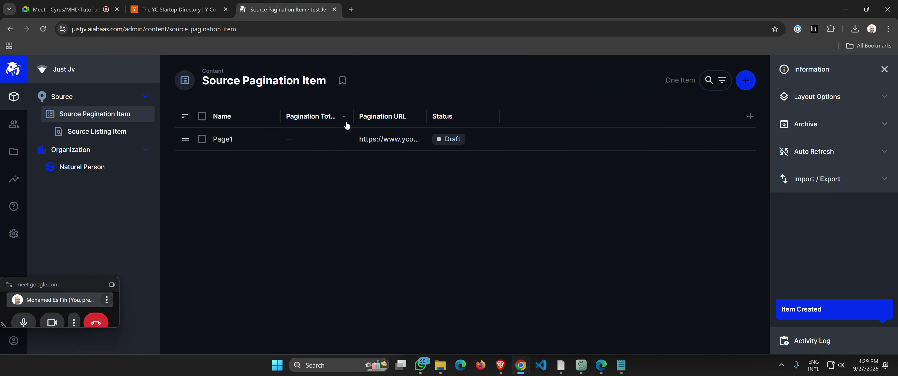
pyautogui.click(821, 185)
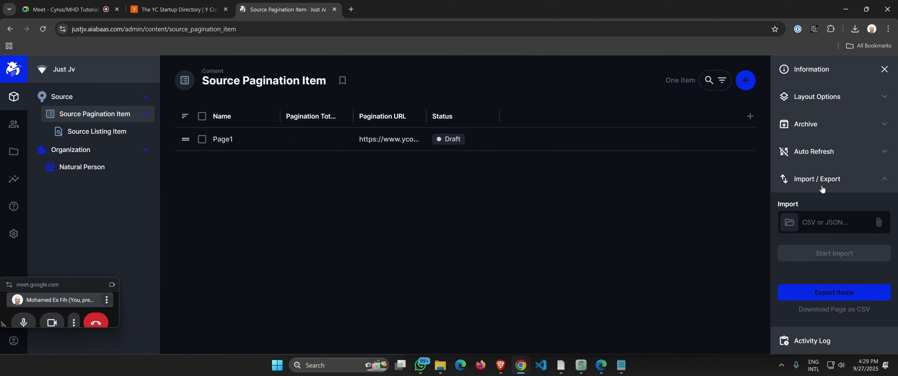
pyautogui.click(827, 295)
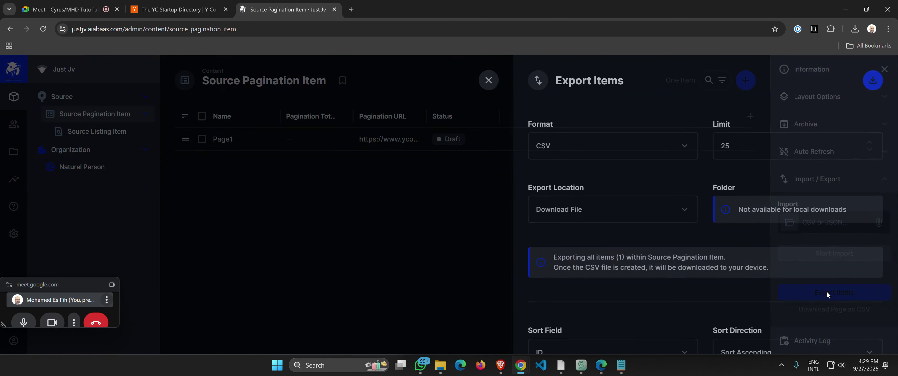
pyautogui.scroll(-9, 687, 160)
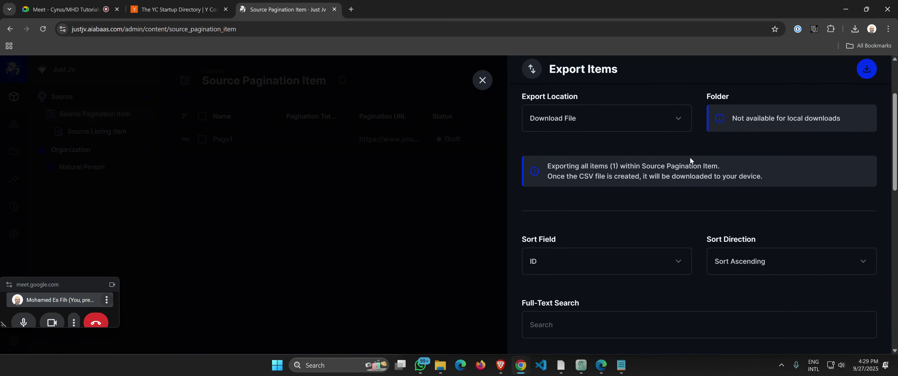
pyautogui.scroll(-3, 690, 161)
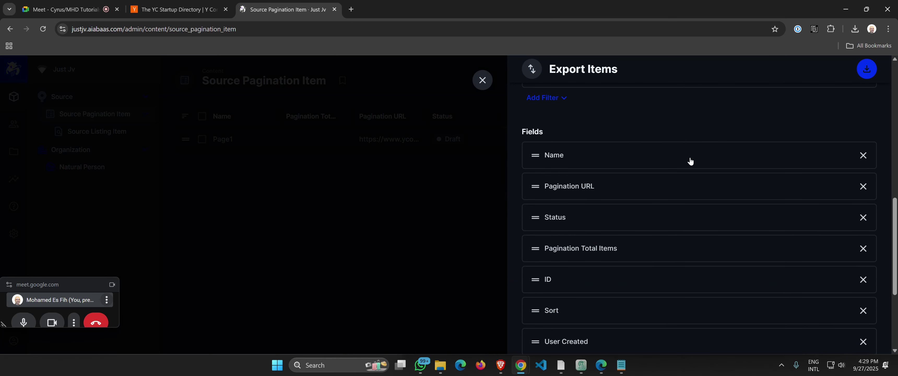
pyautogui.scroll(-5, 572, 221)
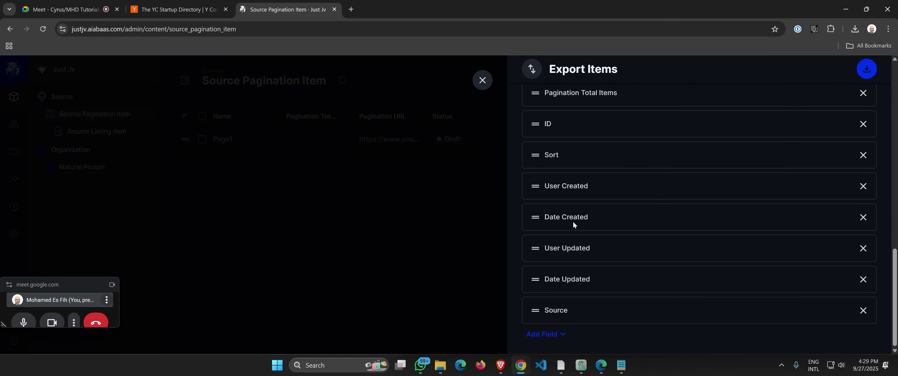
pyautogui.click(870, 73)
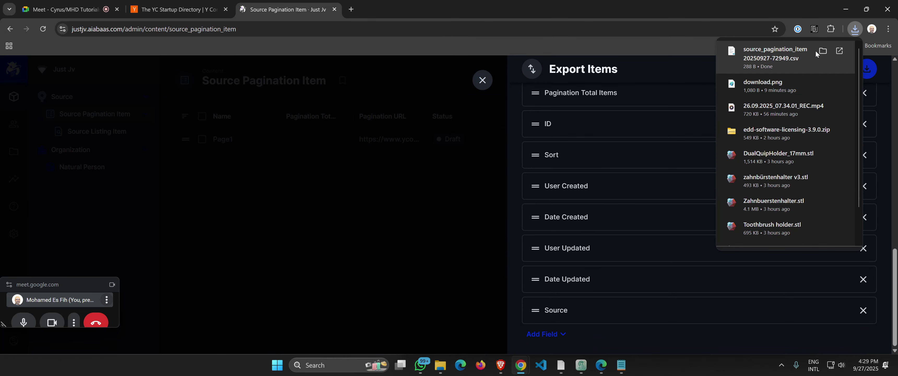
# - Locate the exported source_pagination_item CSV in the Downloads folder and open it in Visual Studio Code
pyautogui.click(820, 51)
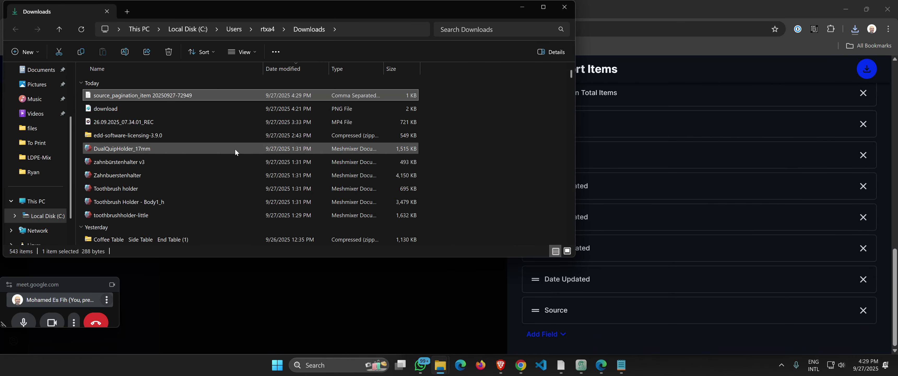
pyautogui.rightClick(186, 95)
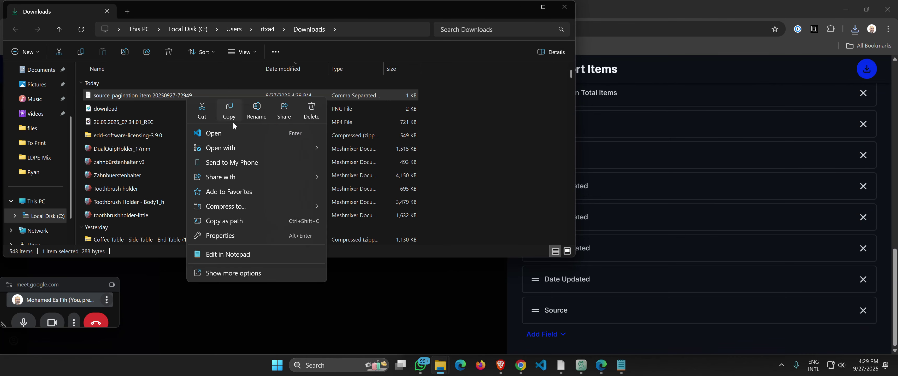
pyautogui.click(235, 134)
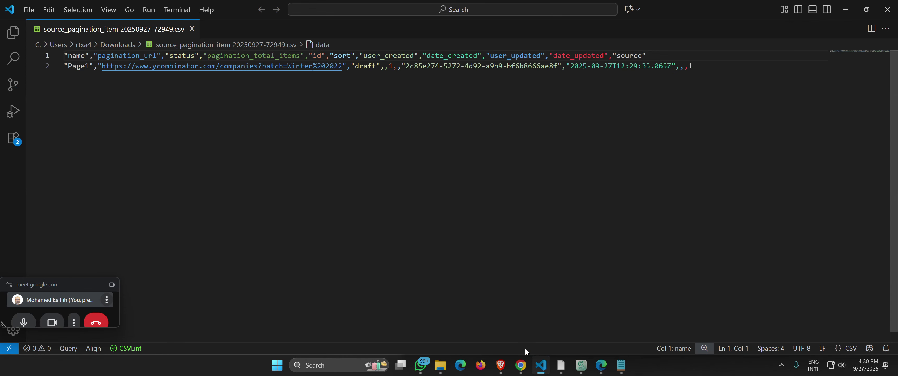
# - Return to the browser and open drive.google.com in a new tab
pyautogui.moveTo(519, 364)
pyautogui.click(461, 339)
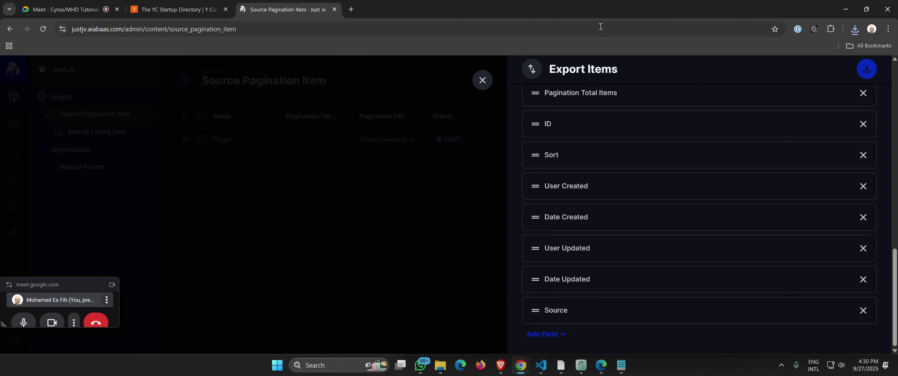
pyautogui.click(351, 10)
pyautogui.write('drive.google.com')
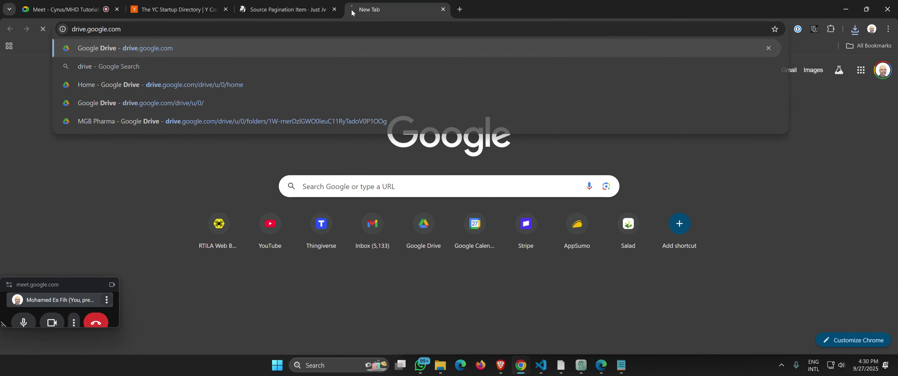
pyautogui.press('Return')
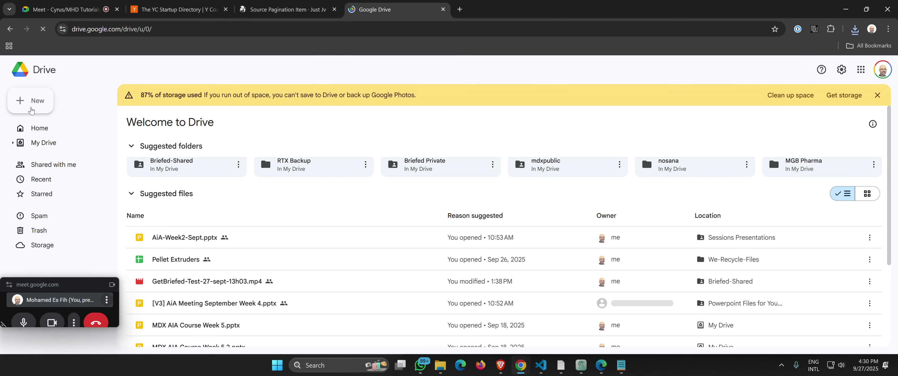
# - Create a blank Google Sheets spreadsheet in Drive and title it "YC Paginations"
pyautogui.click(42, 106)
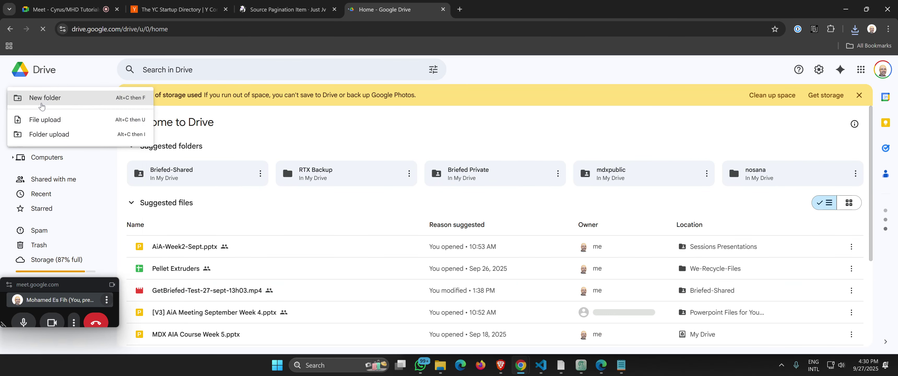
pyautogui.click(57, 172)
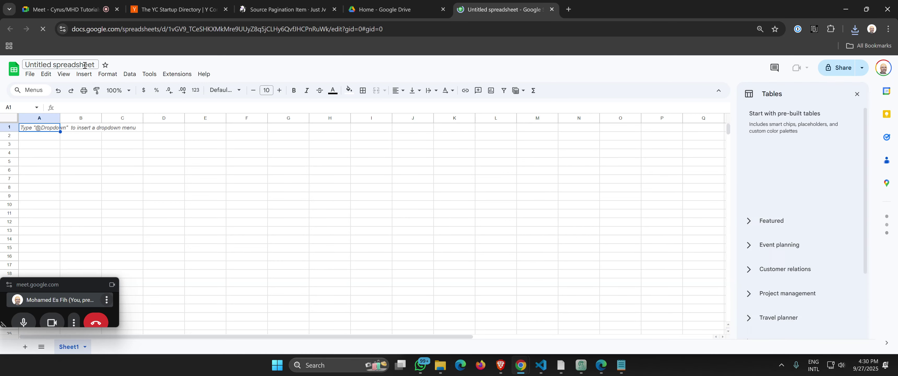
pyautogui.write('YC Paginations')
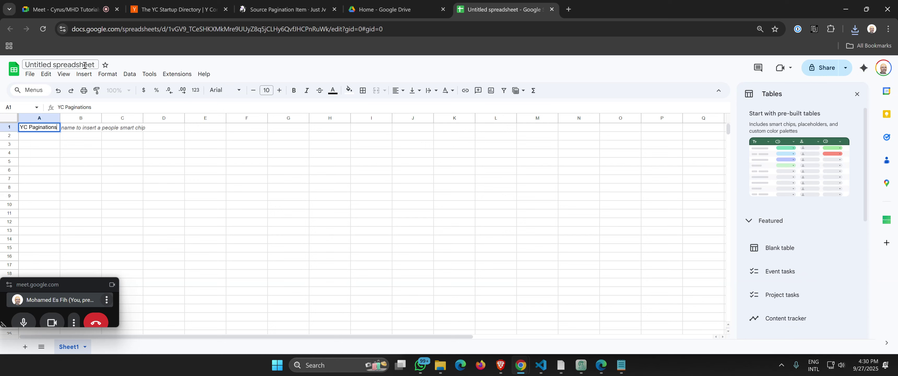
pyautogui.click(85, 65)
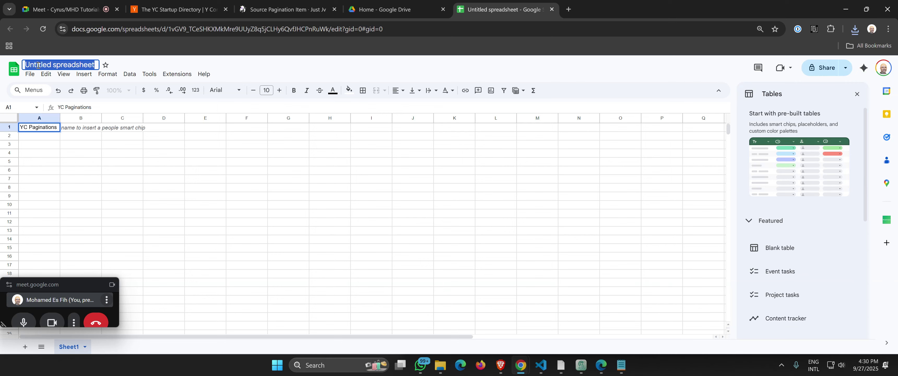
pyautogui.write('YC Paginat')
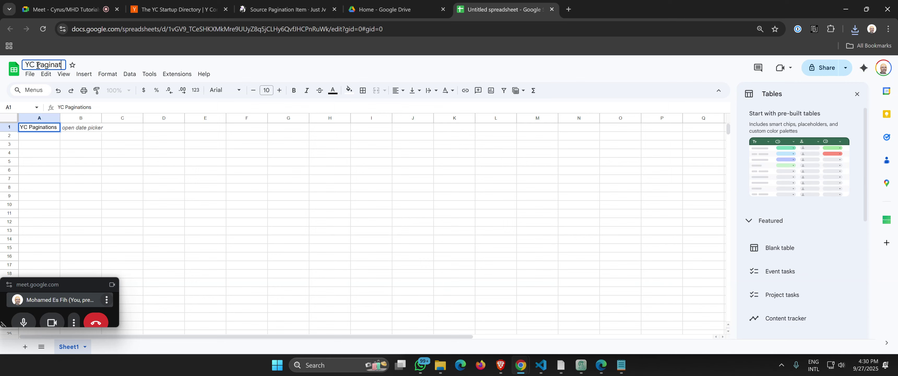
pyautogui.write('ions')
pyautogui.press('Return')
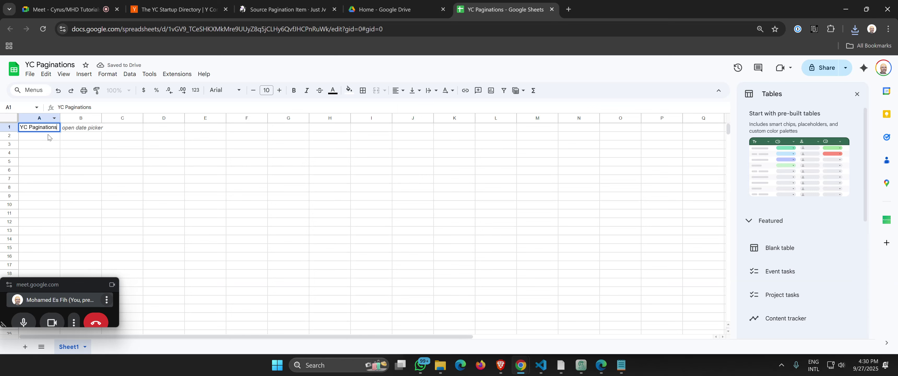
# - Clear the stray title text from cell A1
pyautogui.click(47, 143)
pyautogui.click(48, 128)
pyautogui.press('Delete')
pyautogui.click(69, 180)
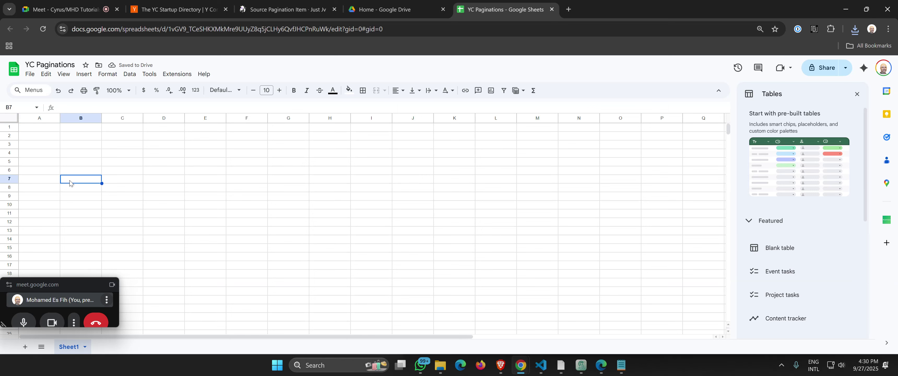
# - Upload source_pagination_item 20250927-72949.csv from the Downloads folder as the file to import into the spreadsheet
pyautogui.click(29, 76)
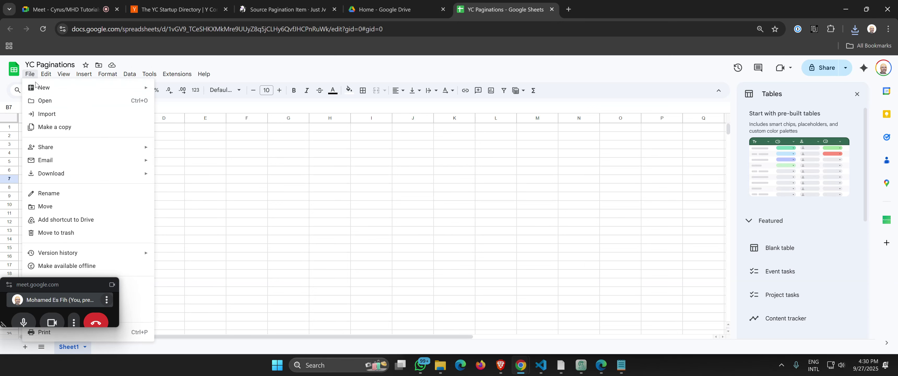
pyautogui.moveTo(68, 148)
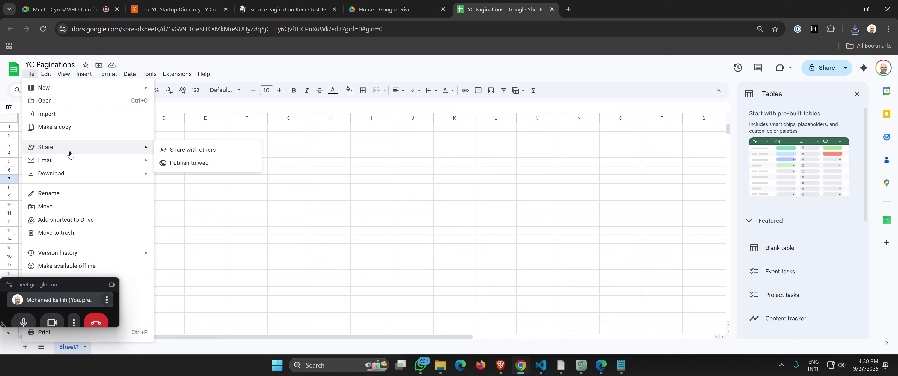
pyautogui.moveTo(75, 173)
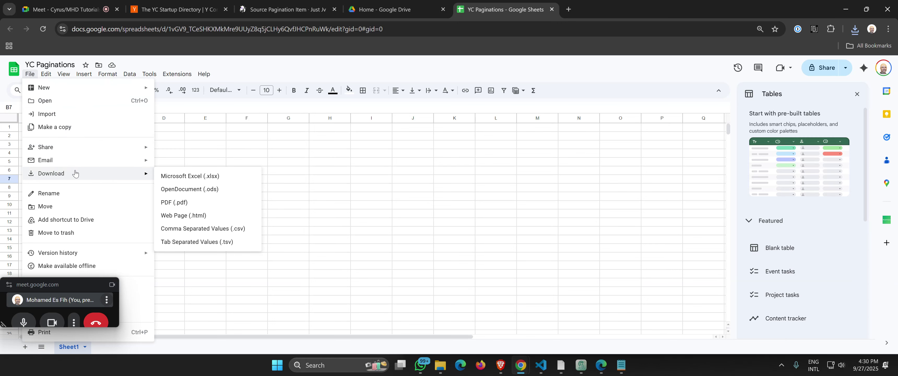
pyautogui.click(67, 114)
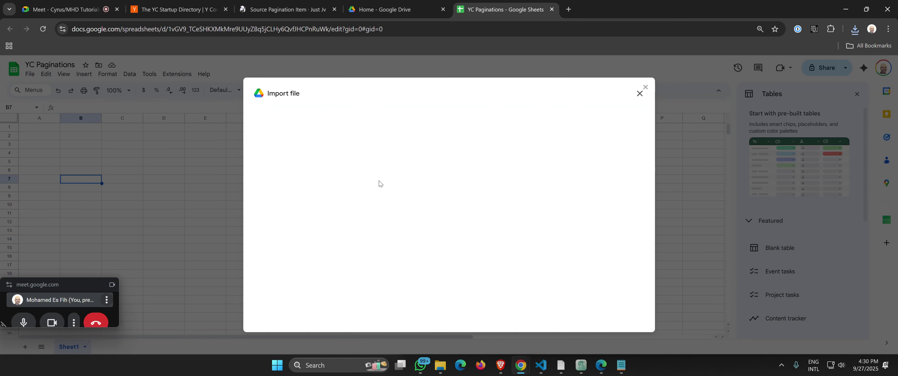
pyautogui.click(389, 121)
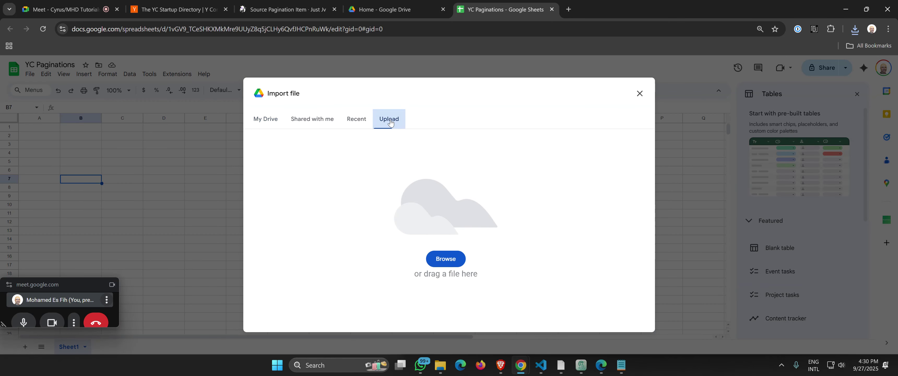
pyautogui.click(452, 265)
pyautogui.click(128, 86)
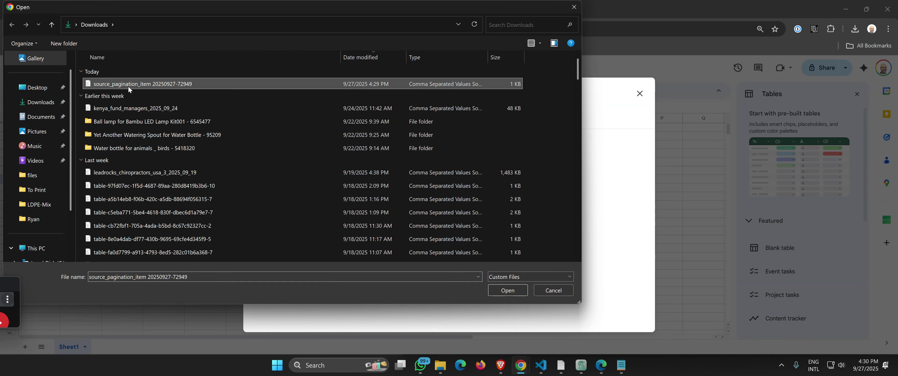
pyautogui.click(507, 290)
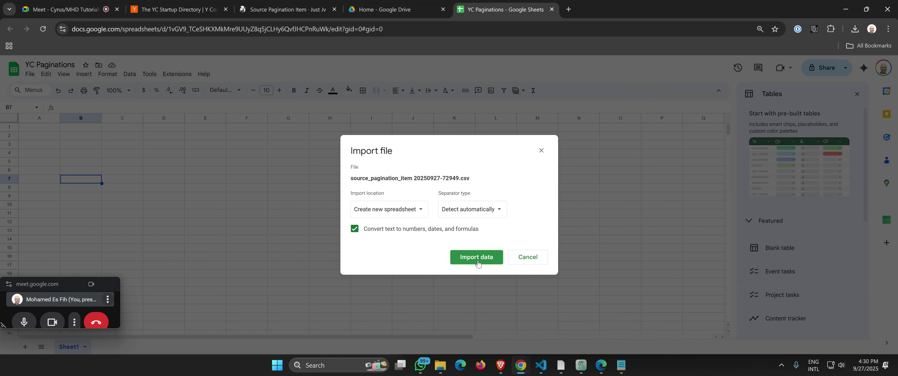
# - Set the import location to Append to current sheet and import the CSV data
pyautogui.click(409, 216)
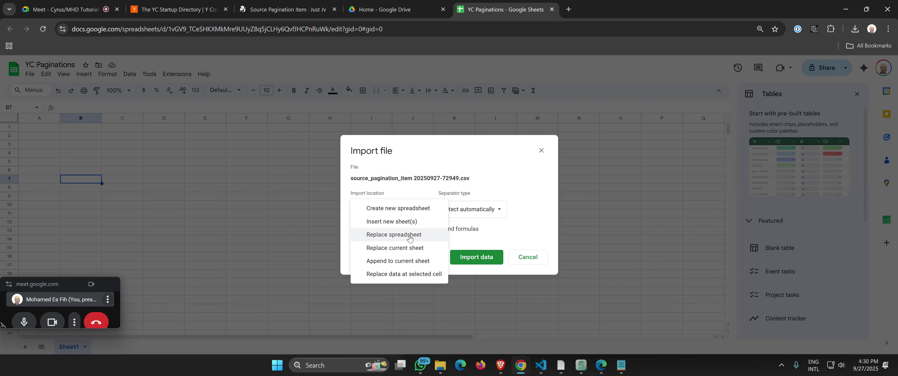
pyautogui.click(412, 261)
pyautogui.click(489, 262)
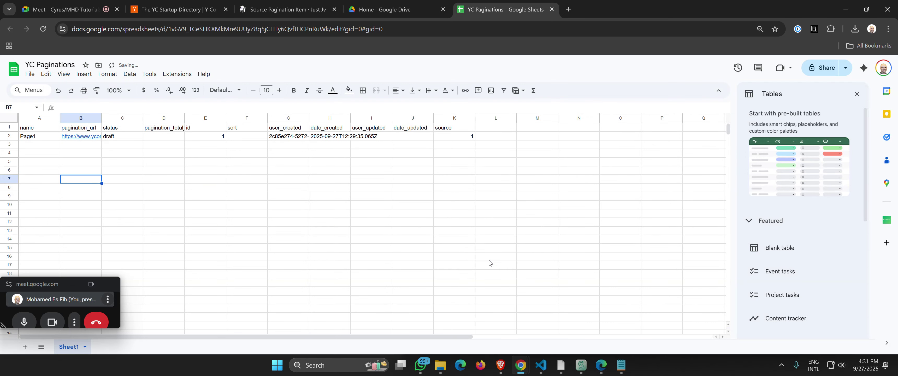
# - Delete the id column from the imported sheet
pyautogui.click(188, 179)
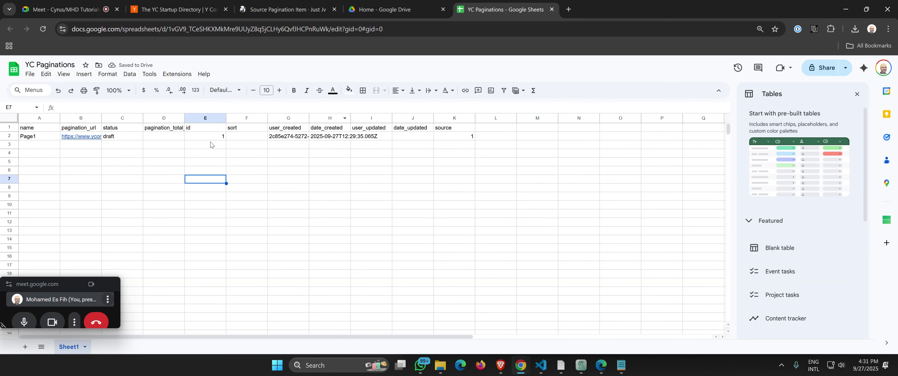
pyautogui.click(214, 119)
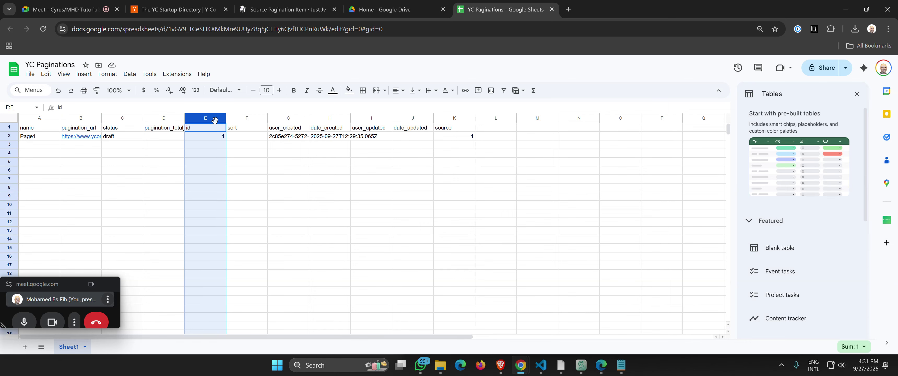
pyautogui.rightClick(215, 120)
pyautogui.scroll(-1, 267, 323)
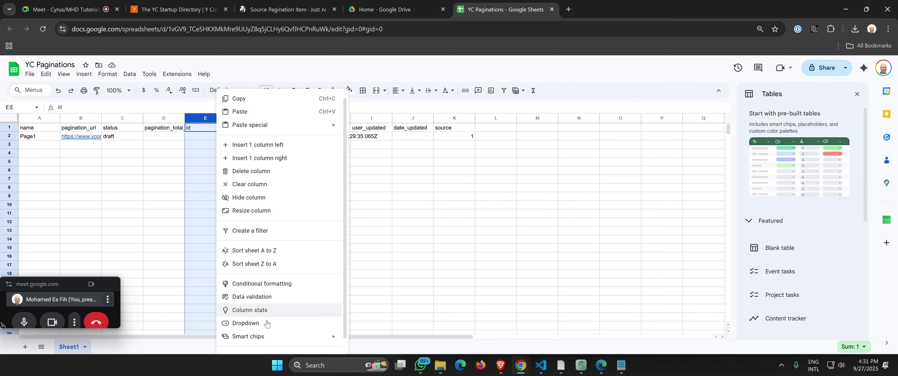
pyautogui.scroll(1, 260, 209)
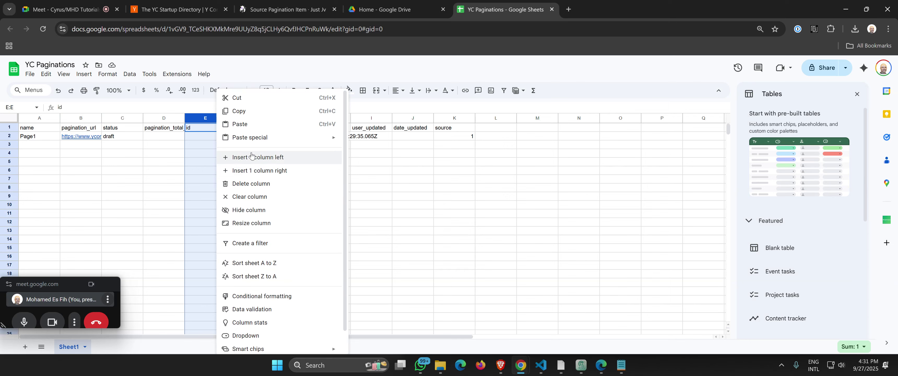
pyautogui.click(250, 184)
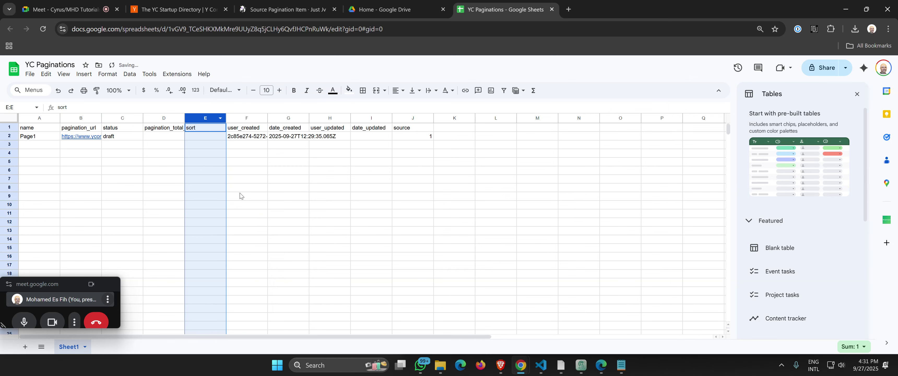
# - Delete the four adjacent columns from user_created through date_updated
pyautogui.click(243, 188)
pyautogui.click(247, 118)
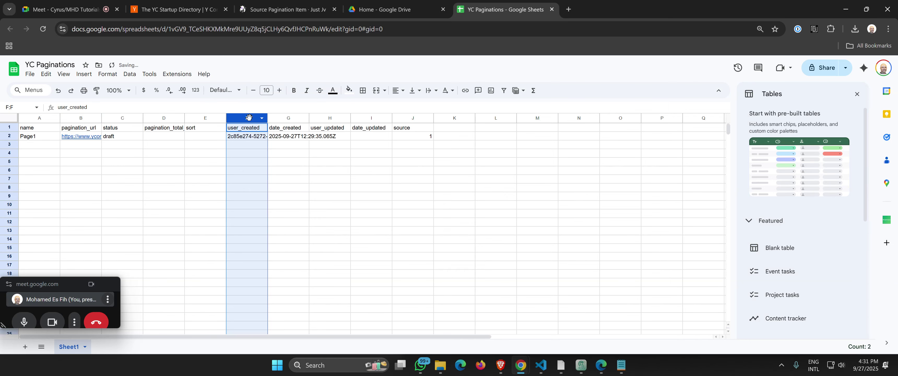
pyautogui.keyDown('shift'); pyautogui.click(367, 120); pyautogui.keyUp('shift')
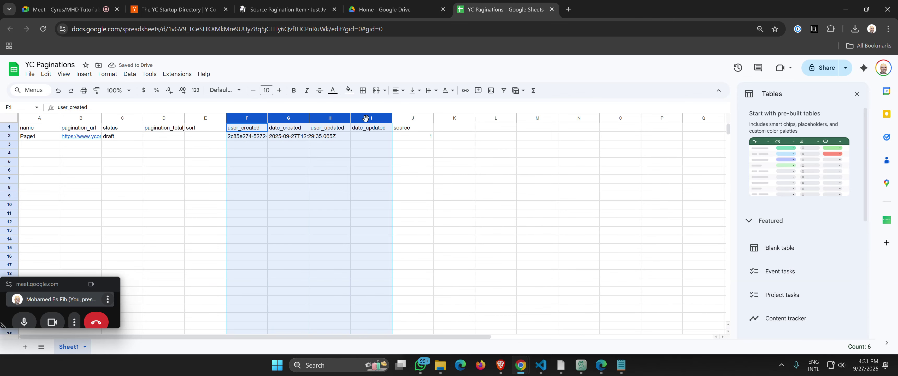
pyautogui.rightClick(366, 121)
pyautogui.click(417, 184)
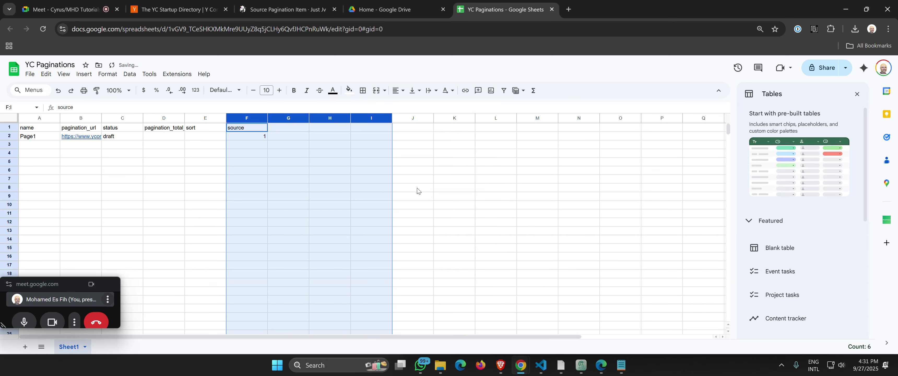
pyautogui.click(307, 194)
# - Delete the sort, pagination_total_items and status columns, keeping only name, pagination_url and source
pyautogui.click(195, 120)
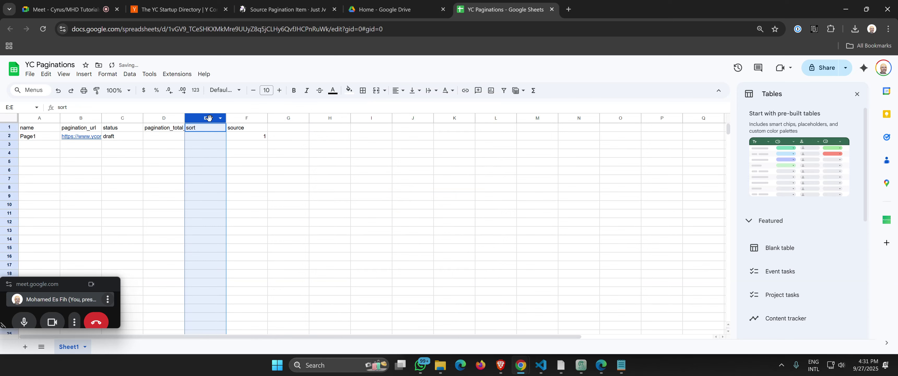
pyautogui.rightClick(217, 119)
pyautogui.click(249, 184)
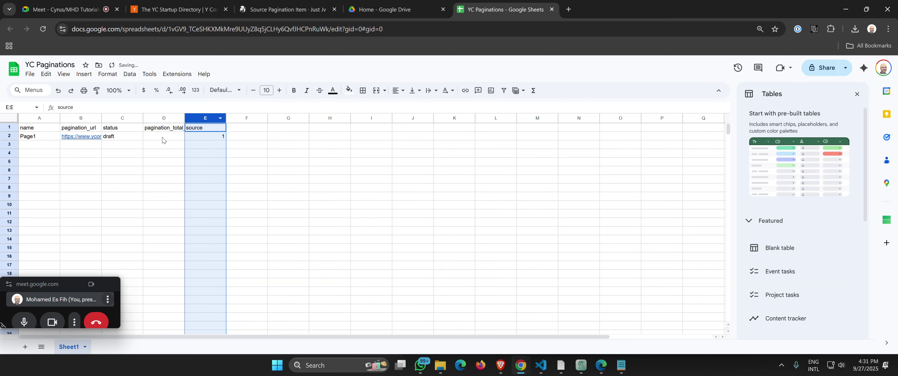
pyautogui.click(176, 120)
pyautogui.click(178, 120)
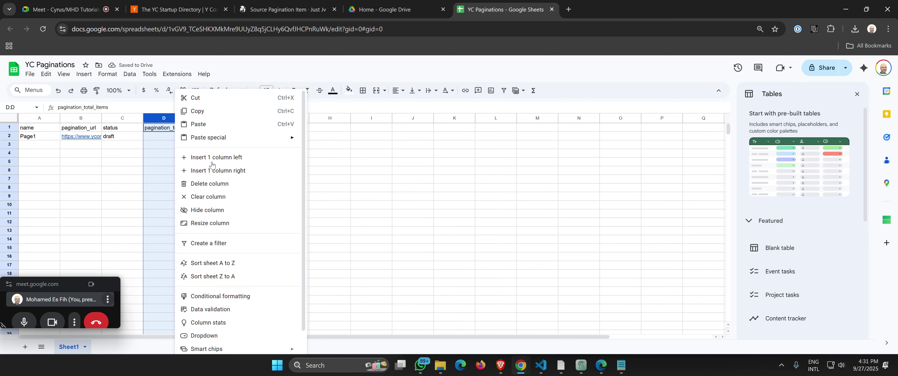
pyautogui.click(228, 187)
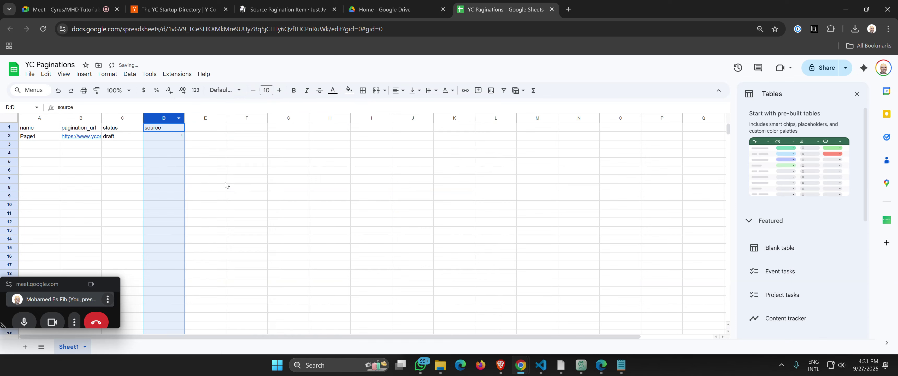
pyautogui.click(125, 121)
pyautogui.click(138, 118)
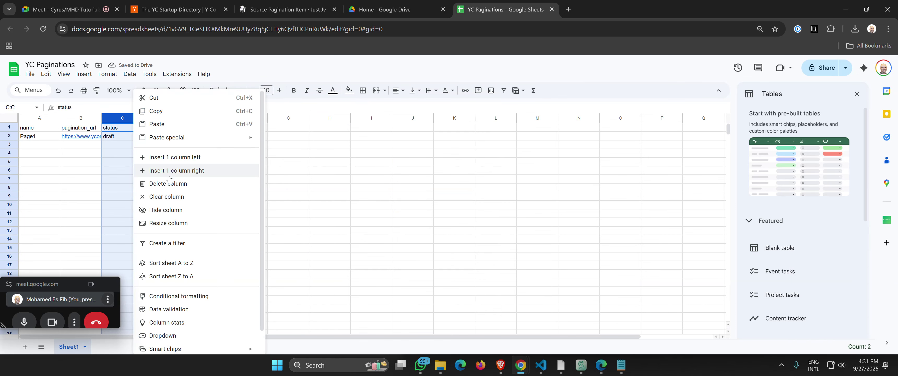
pyautogui.click(172, 186)
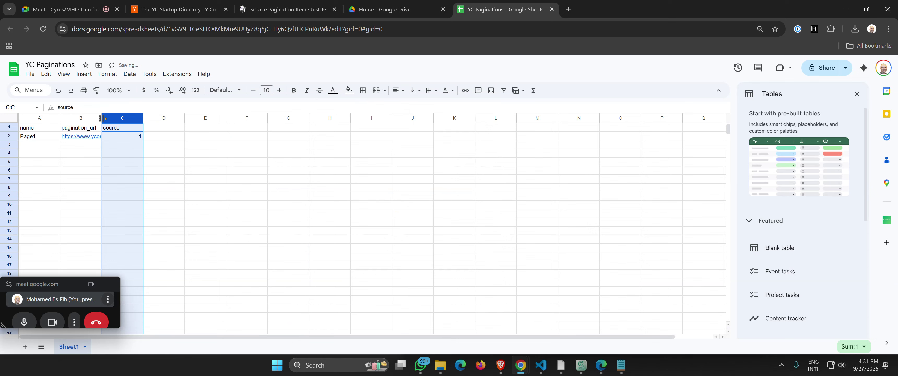
# - Widen the pagination_url column until its full URL fits, and keep the name column narrow
pyautogui.moveTo(101, 118); pyautogui.dragTo(156, 119)
pyautogui.moveTo(60, 118); pyautogui.dragTo(68, 118)
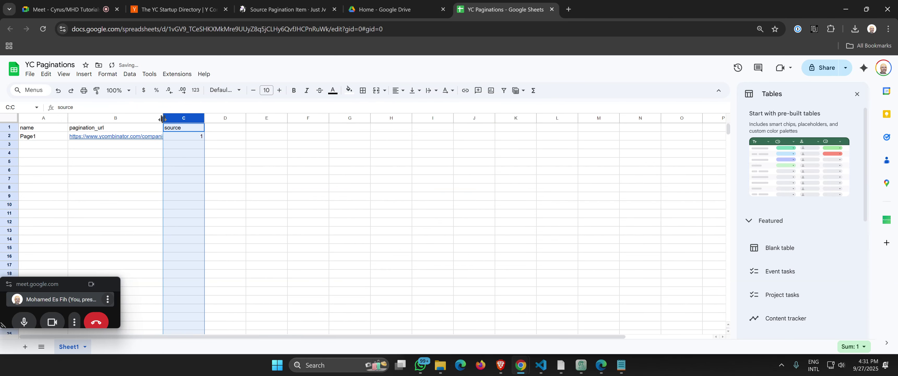
pyautogui.moveTo(161, 119); pyautogui.dragTo(185, 119)
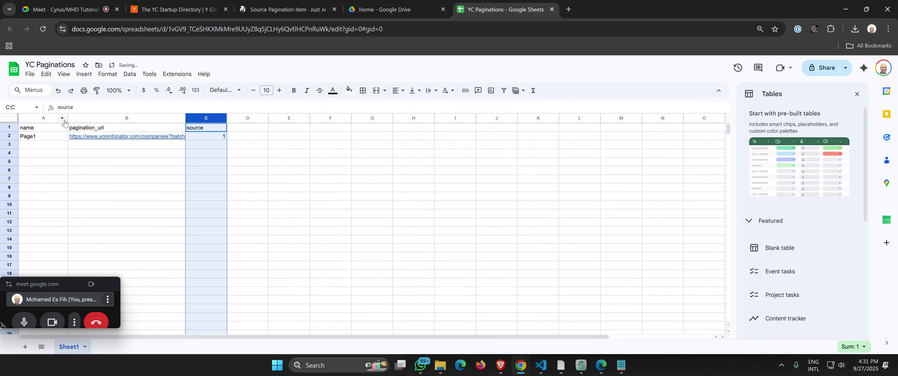
pyautogui.moveTo(67, 119); pyautogui.dragTo(57, 118)
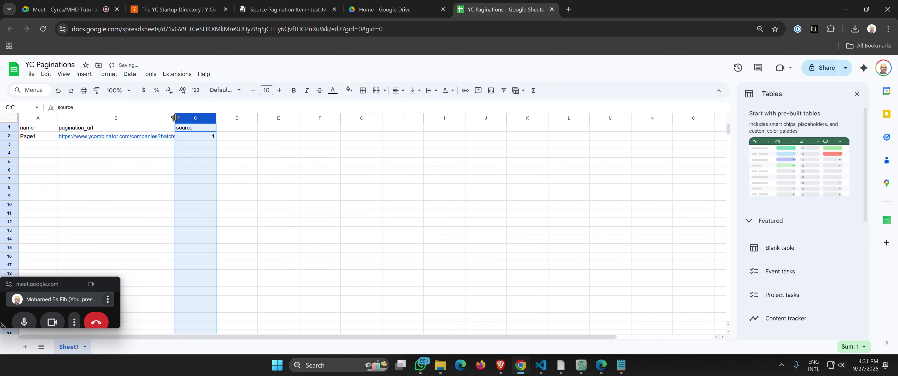
pyautogui.moveTo(174, 118); pyautogui.dragTo(240, 118)
pyautogui.click(229, 173)
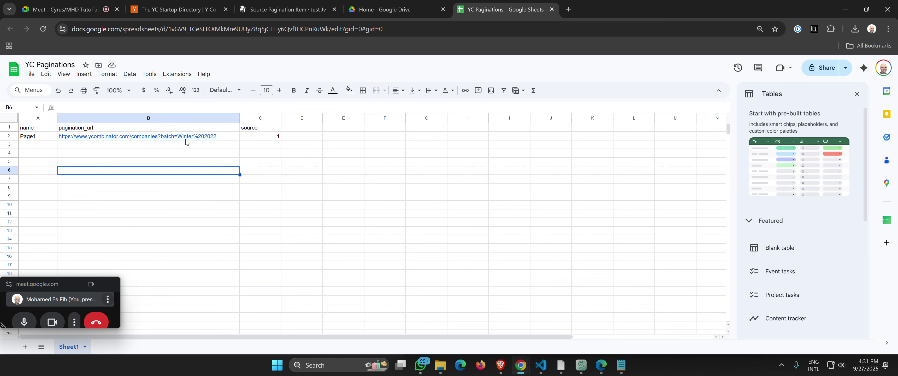
pyautogui.moveTo(186, 141)
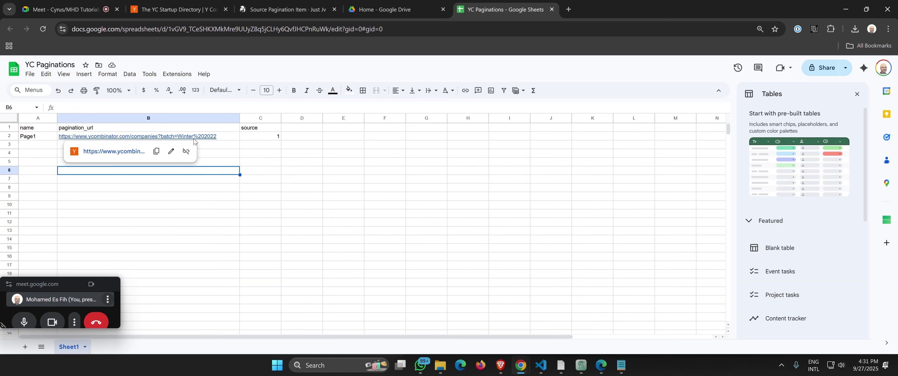
pyautogui.click(40, 137)
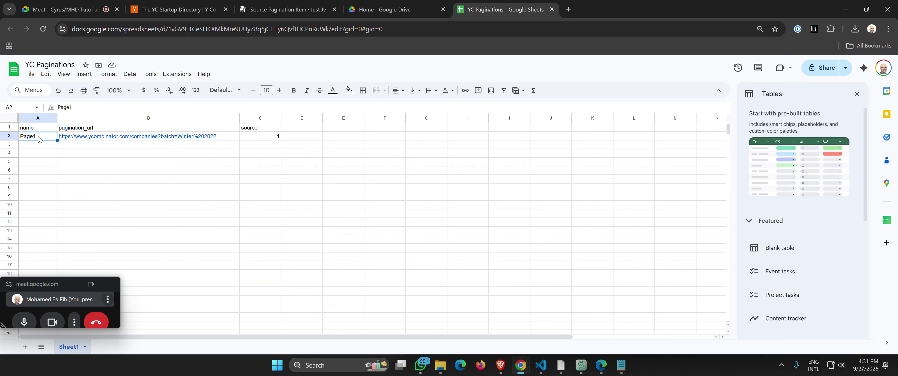
pyautogui.click(41, 153)
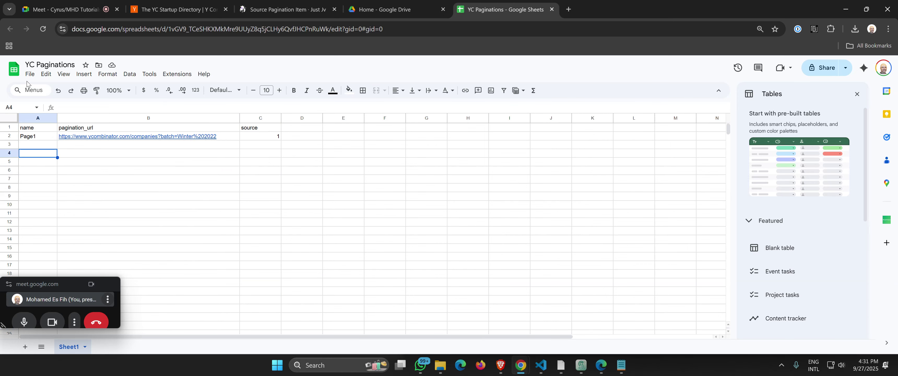
pyautogui.click(30, 74)
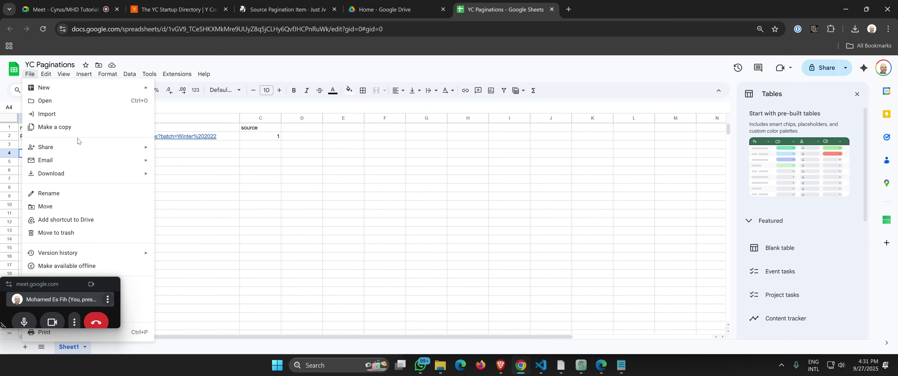
pyautogui.click(84, 117)
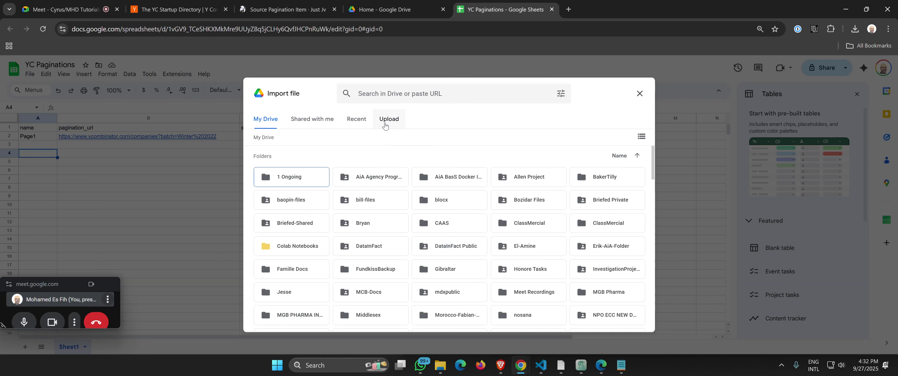
pyautogui.click(184, 213)
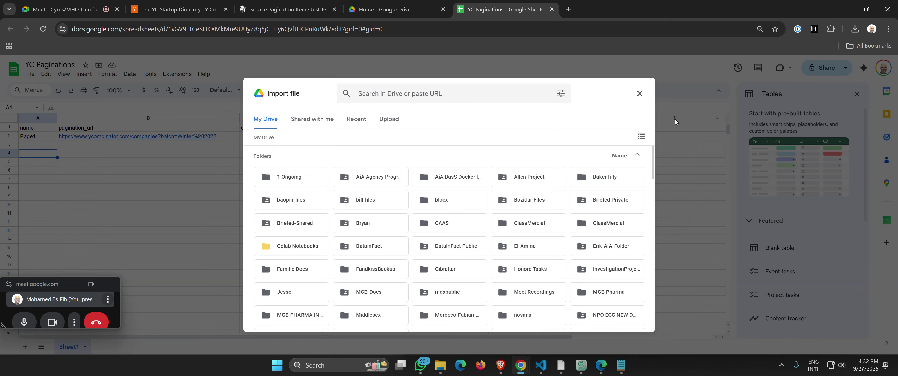
pyautogui.click(639, 94)
# - Copy all the batch URLs from the Notepad list and paste them into the pagination_url column starting at B3
pyautogui.click(621, 364)
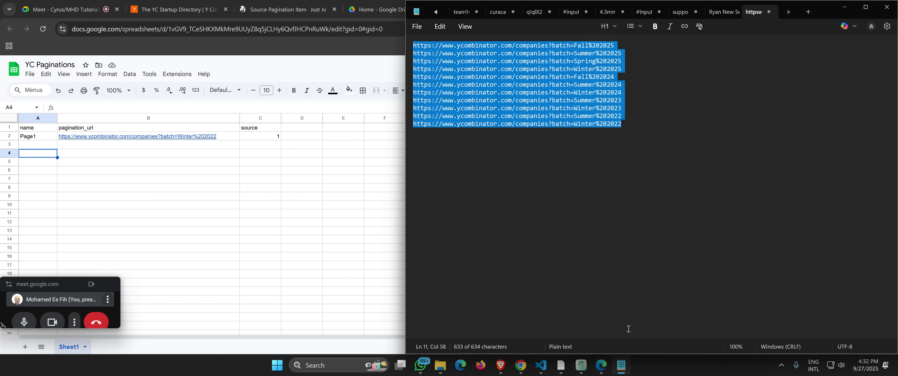
pyautogui.click(629, 328)
pyautogui.moveTo(624, 124); pyautogui.dragTo(403, 48)
pyautogui.click(91, 146)
pyautogui.hotkey('ctrl', 'v')
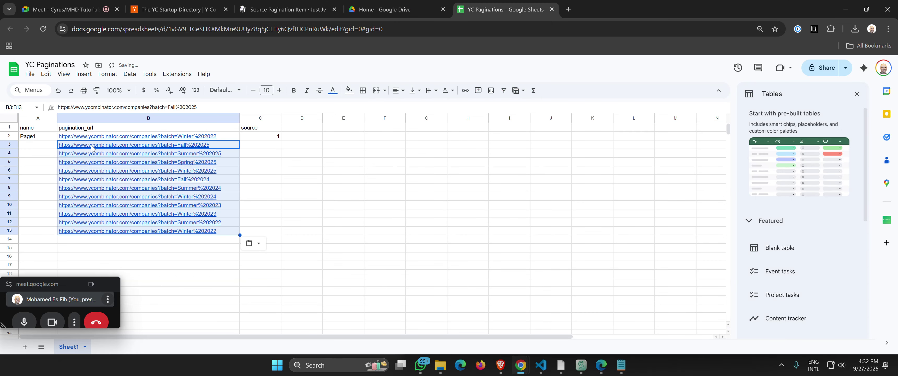
pyautogui.click(155, 249)
# - Delete the Page1 sample row beneath the header row
pyautogui.click(13, 136)
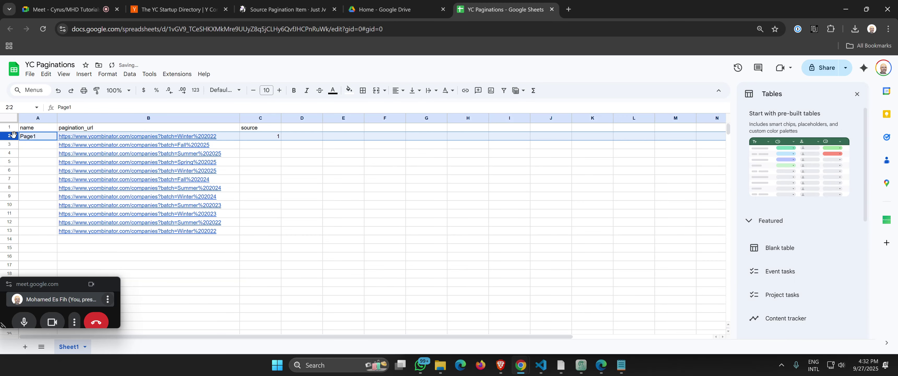
pyautogui.rightClick(13, 135)
pyautogui.click(56, 233)
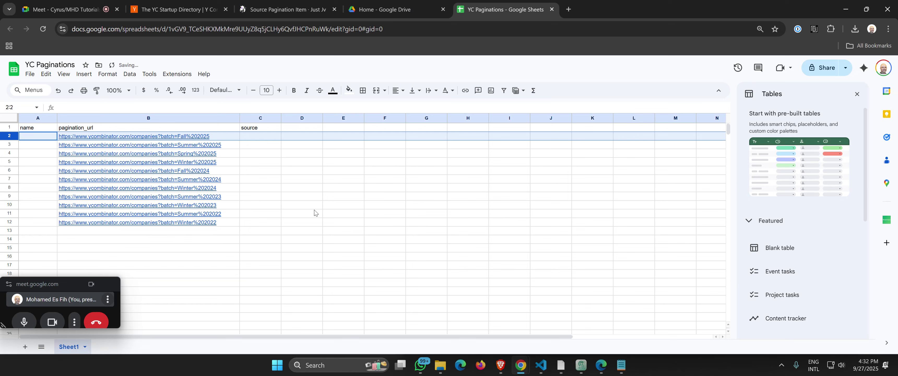
pyautogui.click(313, 208)
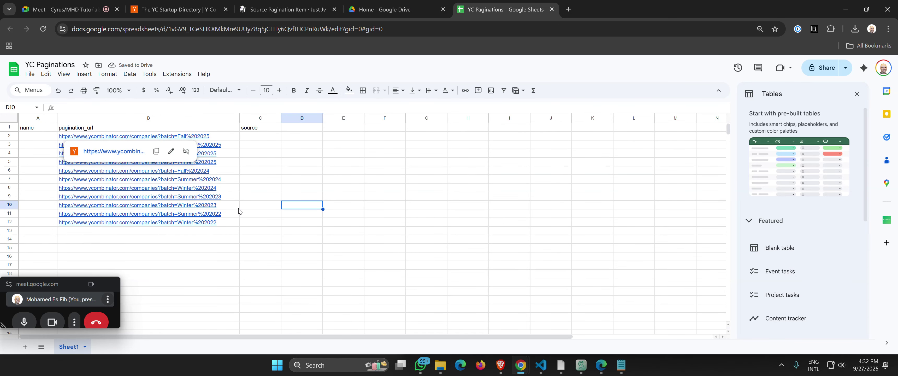
pyautogui.click(230, 242)
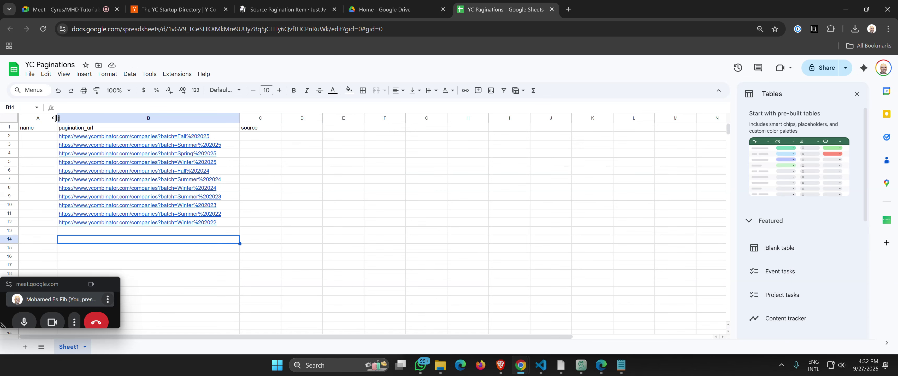
# - Widen the name column slightly and enter Fall 2025 and Summer 2025 as names in A2 and A3
pyautogui.moveTo(56, 118); pyautogui.dragTo(69, 118)
pyautogui.click(59, 139)
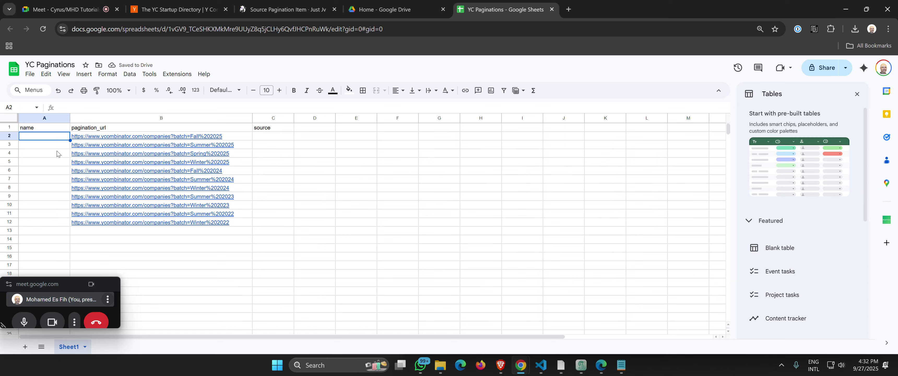
pyautogui.write('Fall')
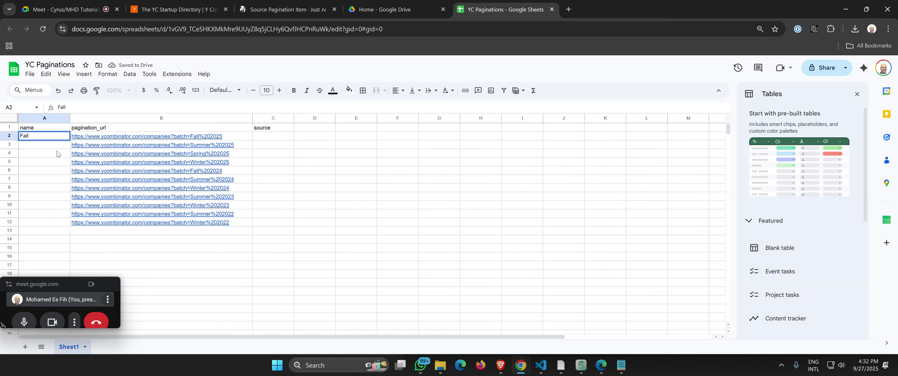
pyautogui.write(' 2025')
pyautogui.press('Return')
pyautogui.write('S')
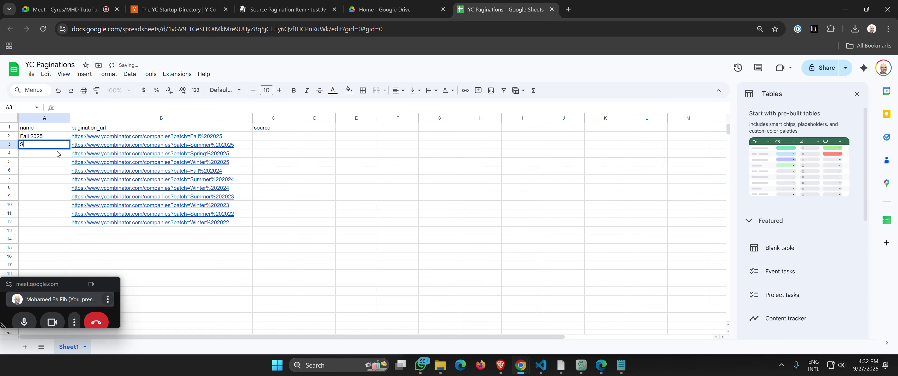
pyautogui.write('ummer 2025')
pyautogui.press('Return')
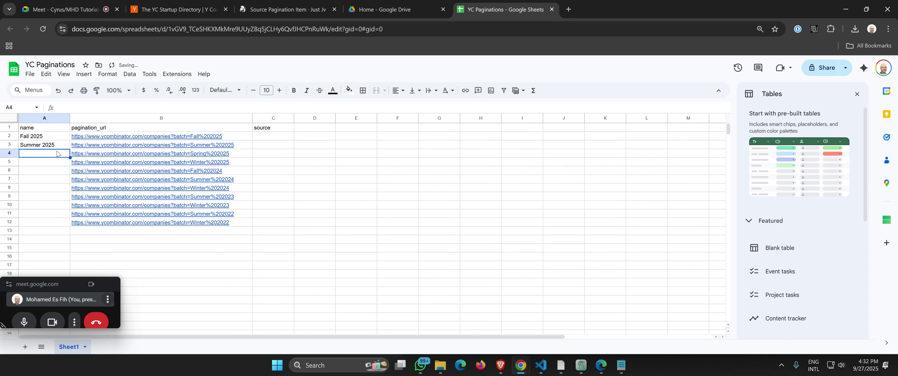
# - Enter Spring 2025 and Winter 2025 as the names in A4 and A5
pyautogui.write('Sping')
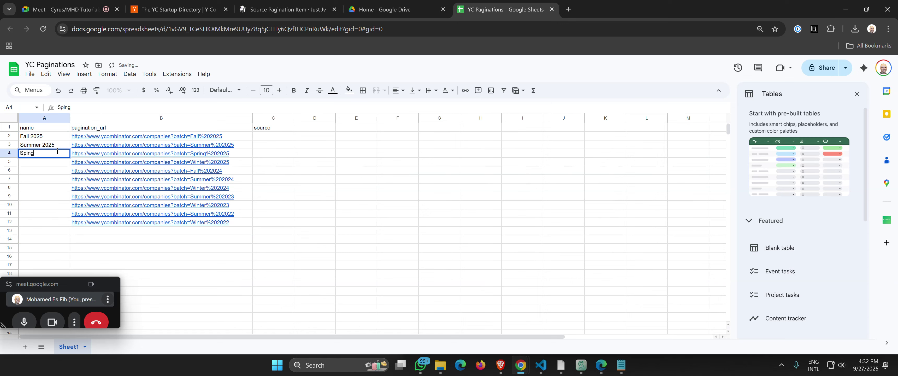
pyautogui.press('BackSpace')
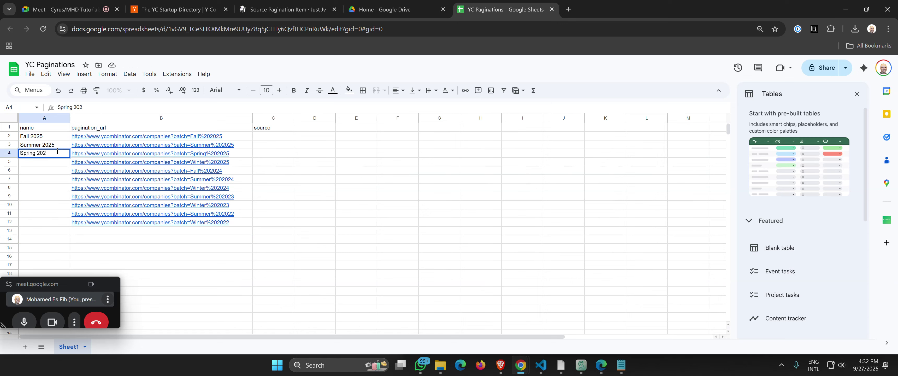
pyautogui.press('Return')
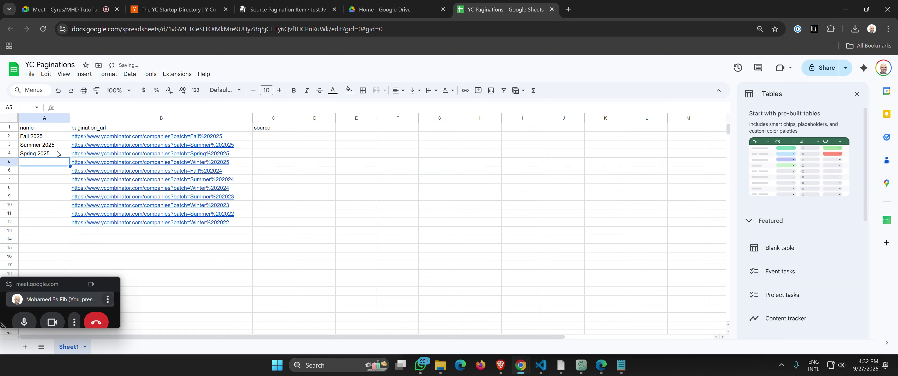
pyautogui.write('Wint')
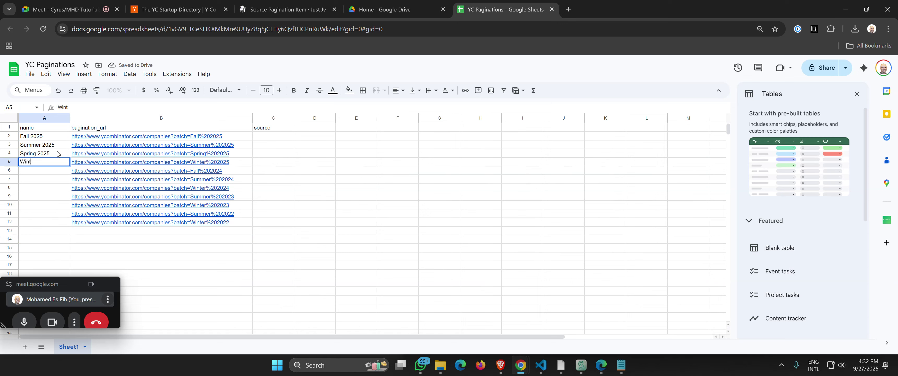
pyautogui.write('er 2025')
pyautogui.press('Return')
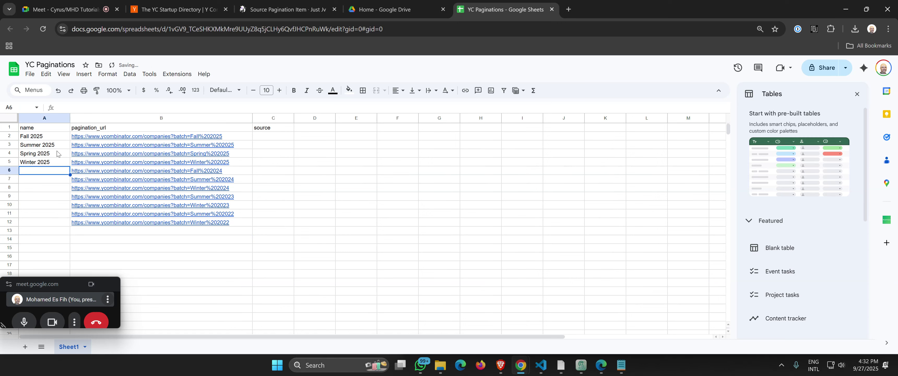
# - Enter the names Fall 2024, Summer 2024 and Winter 2024 in A6 through A8 beside their matching URLs
pyautogui.write('Fall ')
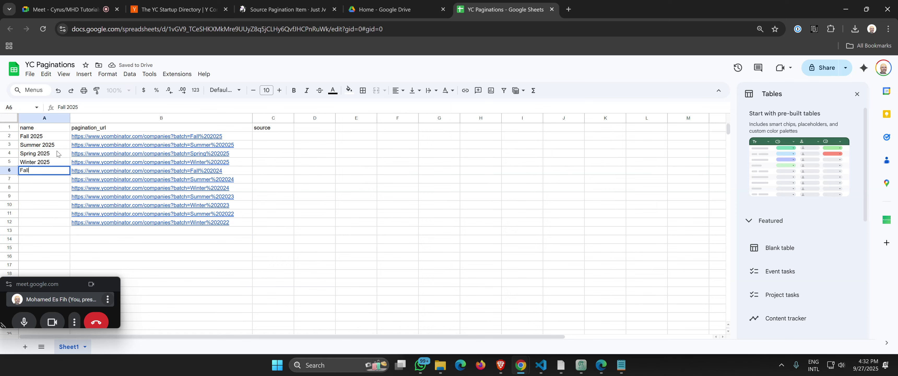
pyautogui.write('2024')
pyautogui.press('Return')
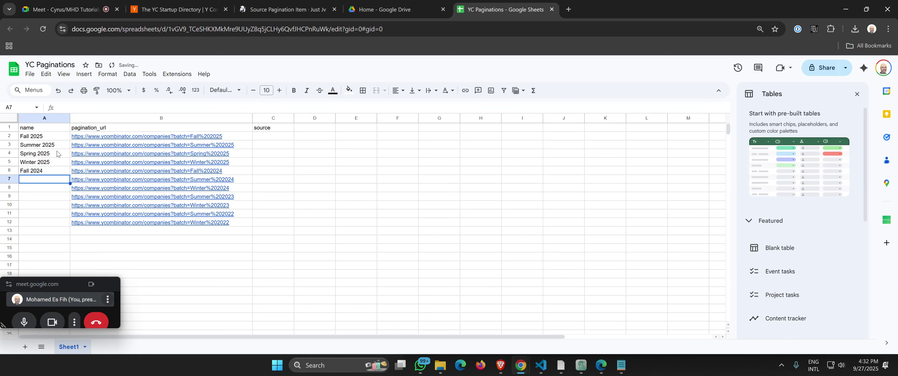
pyautogui.write('Summer')
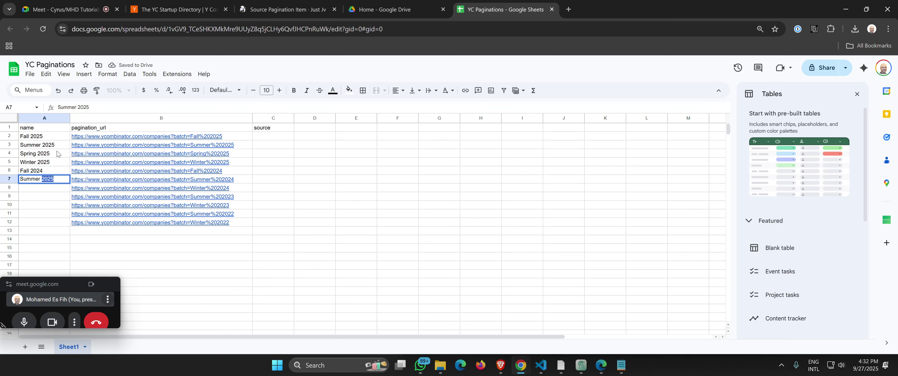
pyautogui.write(' 2024')
pyautogui.press('Return')
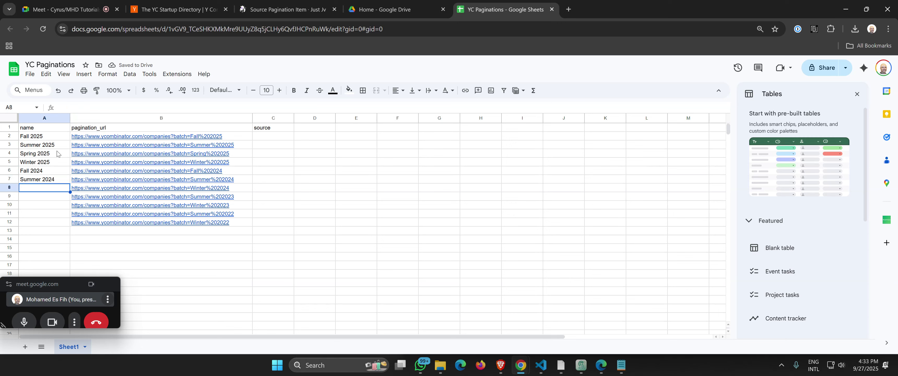
pyautogui.write('Winter ')
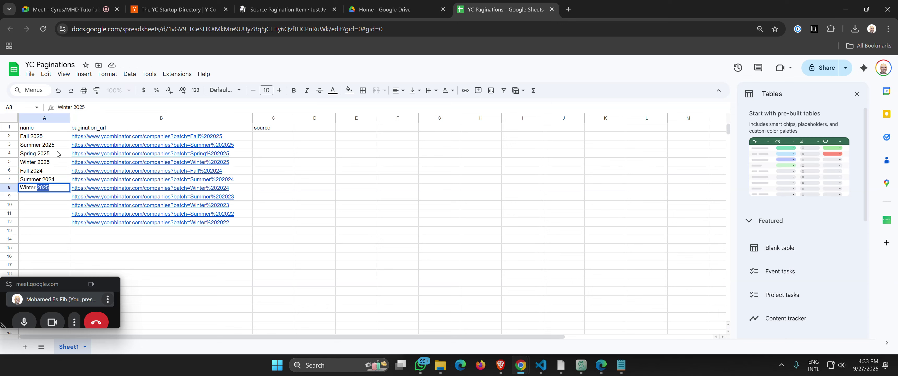
pyautogui.write('2024')
pyautogui.press('Return')
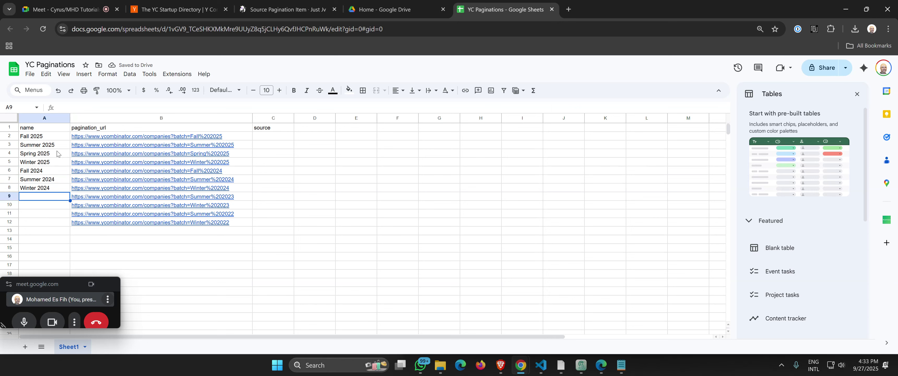
# - Name the two 2023 batch rows Summer 2023 and Winter 2023 in A9 and A10
pyautogui.write('Summer')
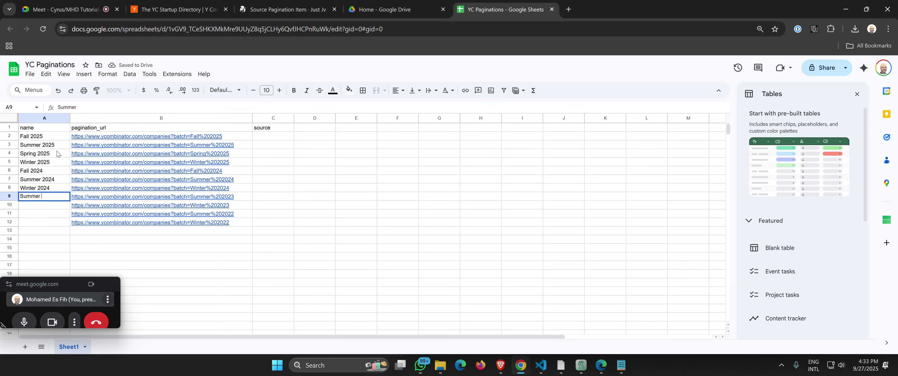
pyautogui.write(' 2023')
pyautogui.press('Return')
pyautogui.write('Win')
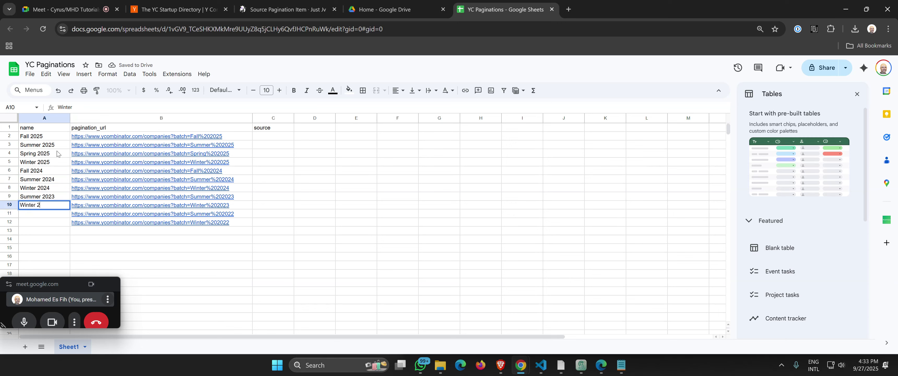
pyautogui.press('Return')
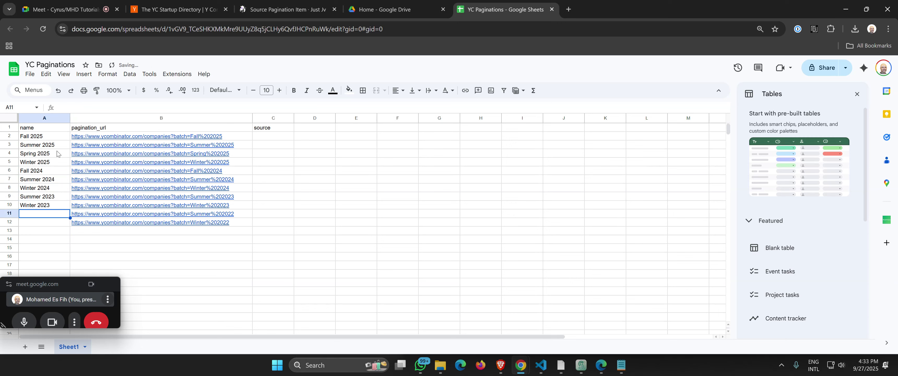
# - Name the last two batch rows Summer 2022 and Winter 2022 in A11 and A12, correcting any misspelling
pyautogui.write('Summer 2022')
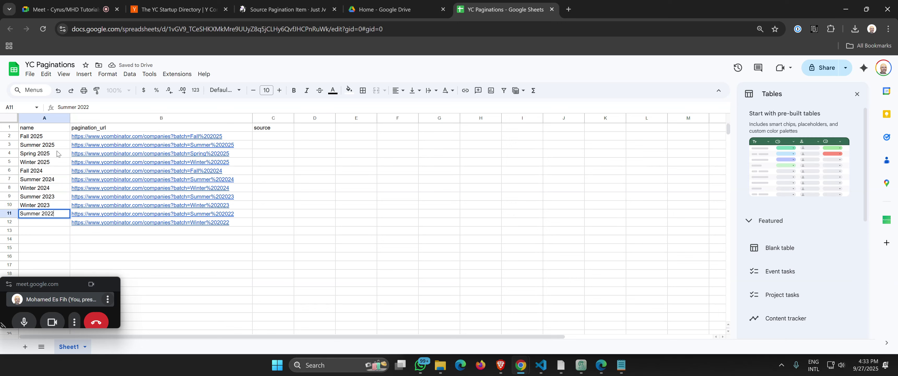
pyautogui.press('Return')
pyautogui.write('W')
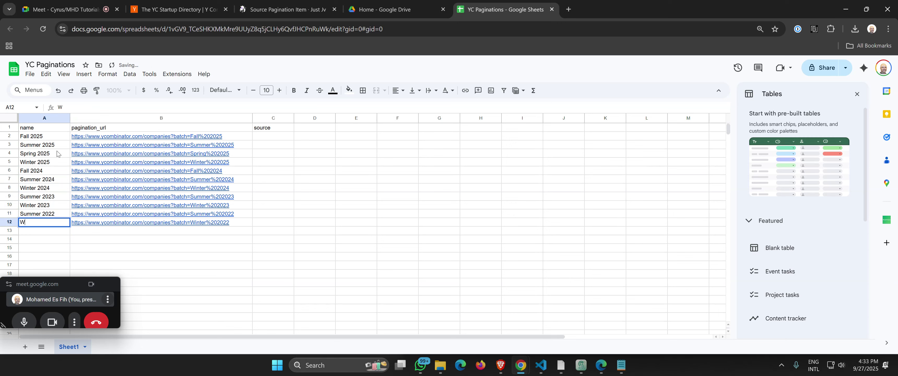
pyautogui.write('nter 2022')
pyautogui.press('Return')
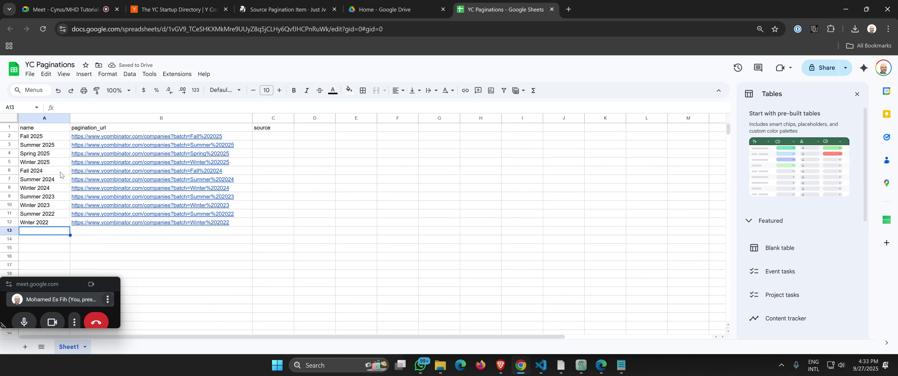
pyautogui.doubleClick(28, 223)
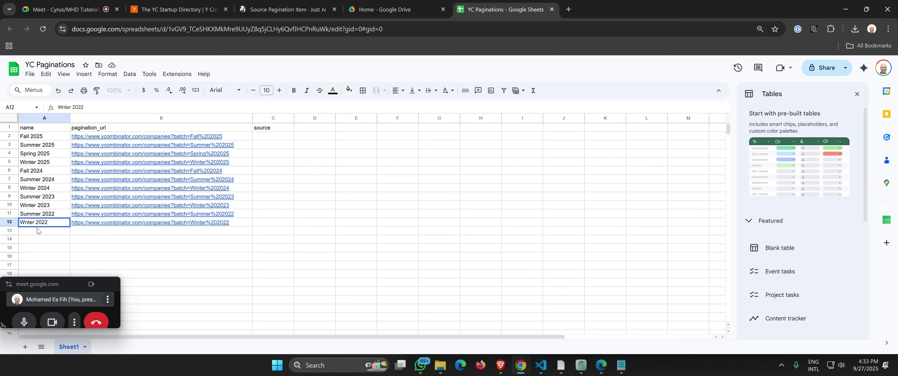
pyautogui.write('i')
pyautogui.press('Return')
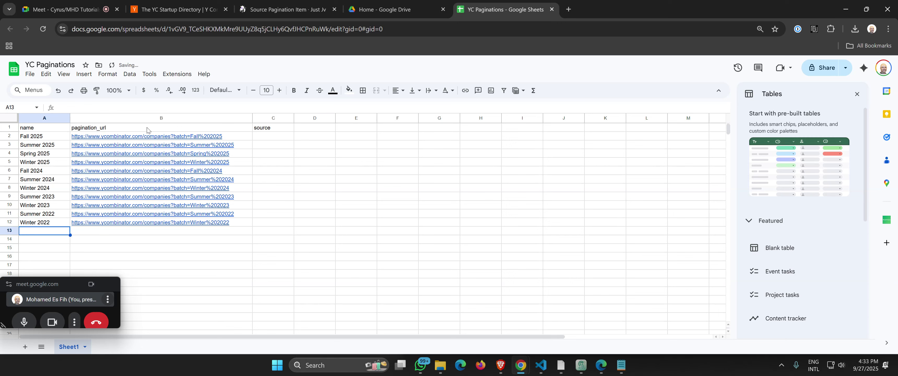
# - Enter 1 as the source of the Fall 2025 row and select that cell
pyautogui.click(273, 135)
pyautogui.write('1')
pyautogui.press('Return')
pyautogui.click(274, 136)
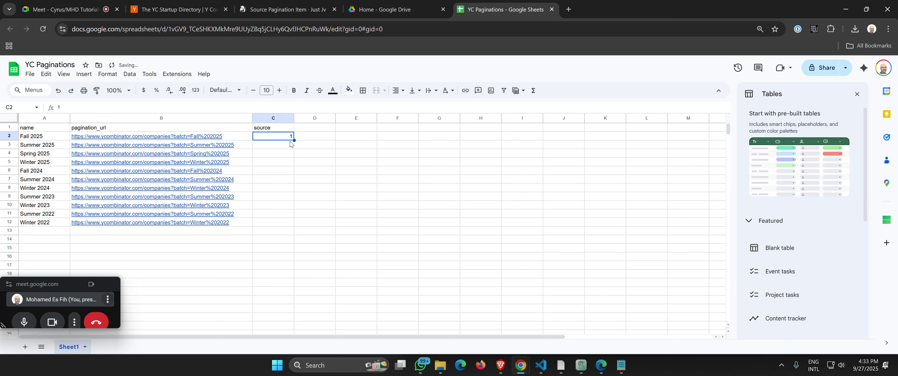
# - Fill the source value 1 down from C2 through C12 for all remaining batch rows
pyautogui.moveTo(294, 140); pyautogui.dragTo(285, 226)
pyautogui.click(273, 248)
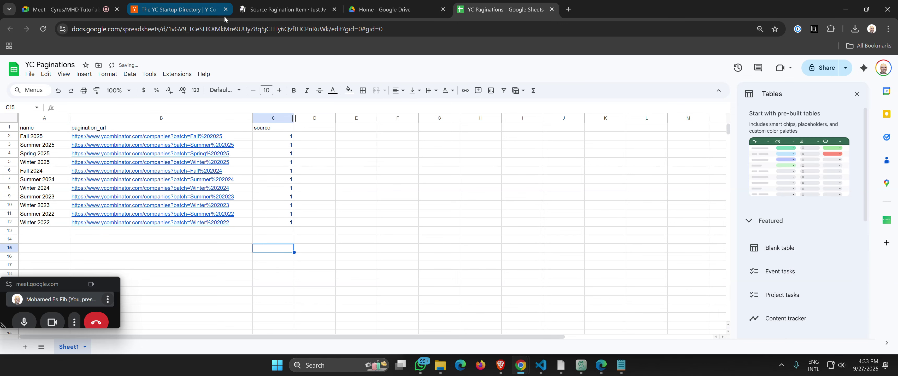
# - In the Just Jv admin's Source collection, show the ID field as a narrow first column before Source Name
pyautogui.click(266, 18)
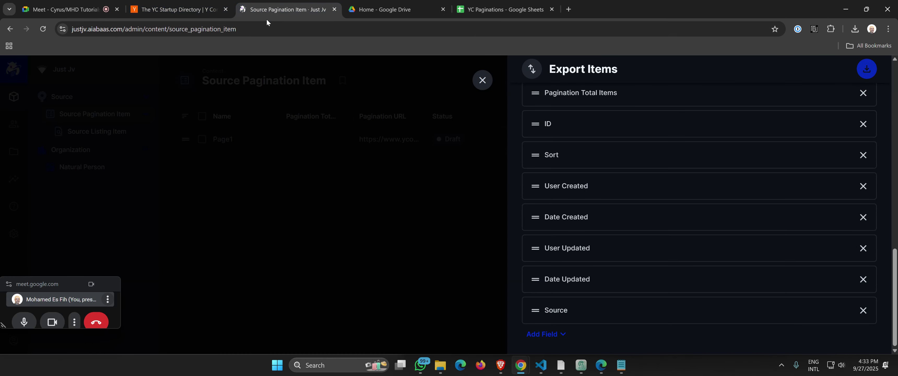
pyautogui.click(481, 80)
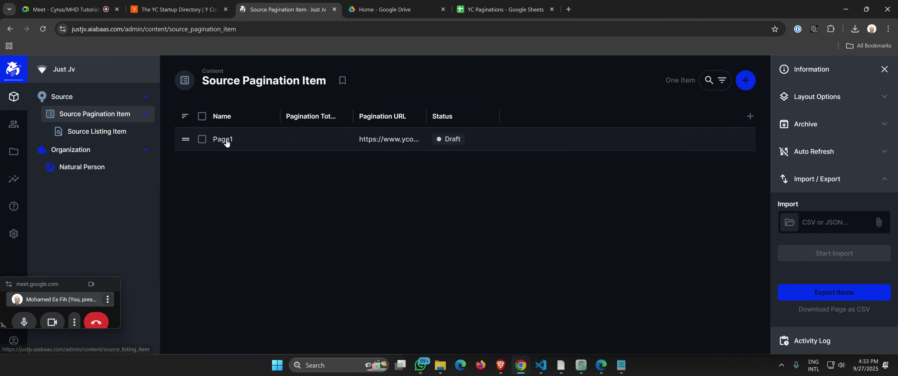
pyautogui.click(71, 102)
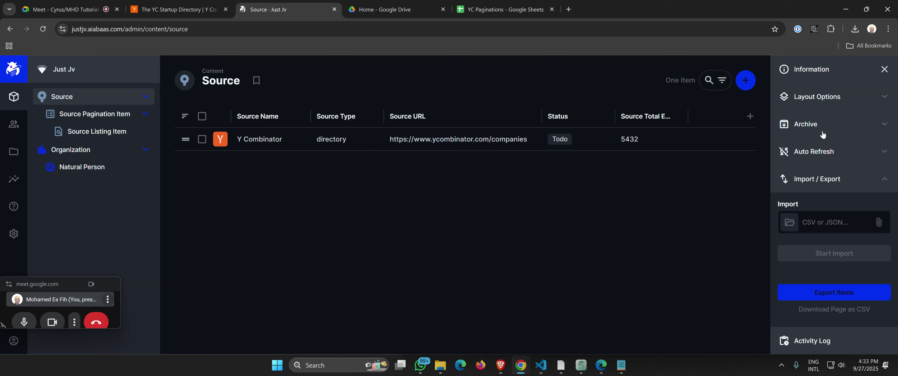
pyautogui.click(750, 116)
pyautogui.scroll(-10, 712, 167)
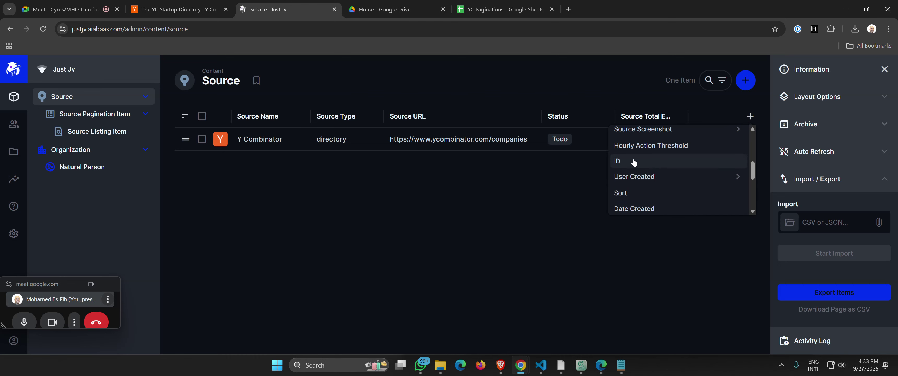
pyautogui.click(711, 161)
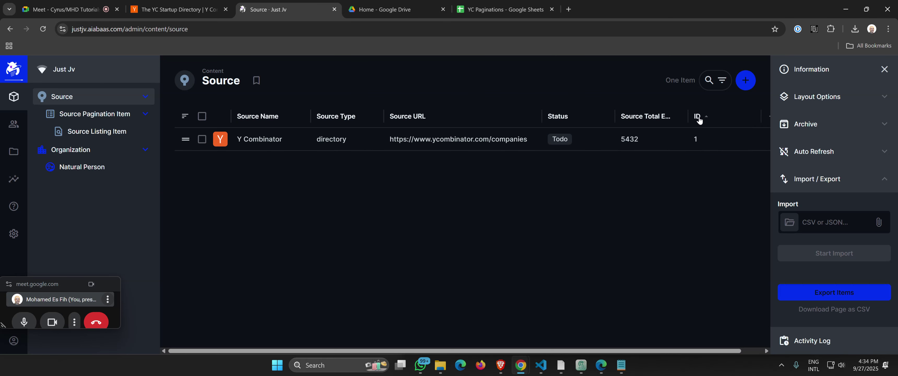
pyautogui.moveTo(696, 118); pyautogui.dragTo(258, 148)
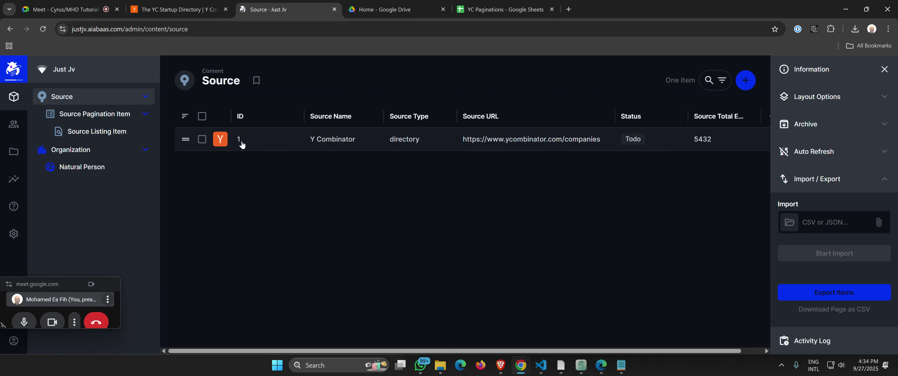
pyautogui.moveTo(304, 116); pyautogui.dragTo(273, 116)
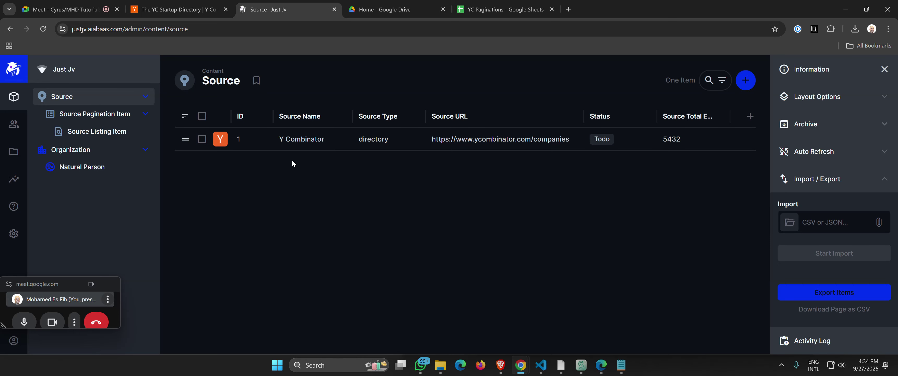
# - Return to the YC Paginations sheet and check its name, pagination_url and source headers against the filled rows
pyautogui.click(502, 10)
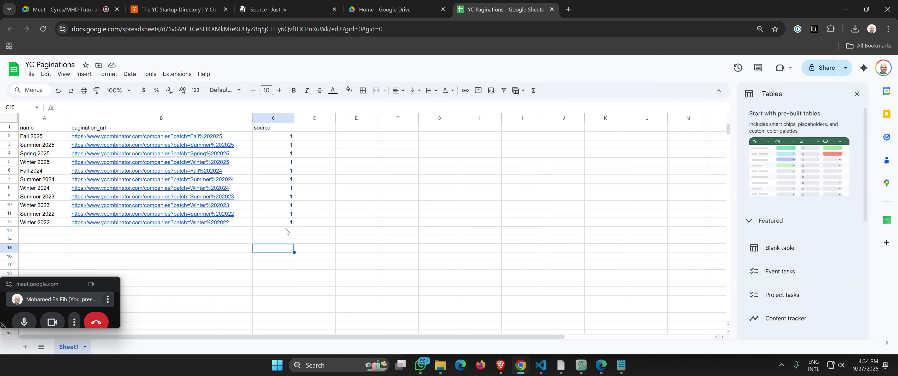
pyautogui.click(276, 231)
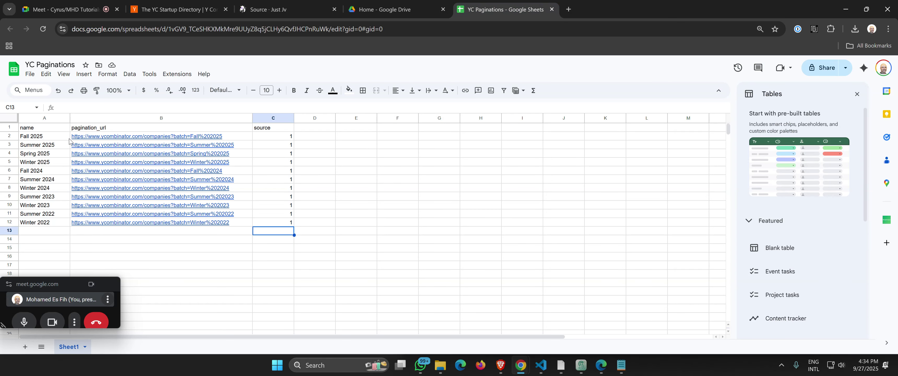
pyautogui.click(54, 131)
pyautogui.click(82, 129)
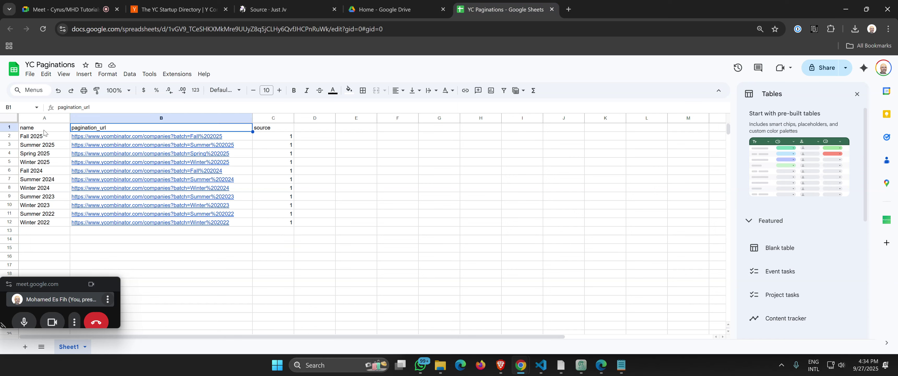
pyautogui.click(43, 130)
pyautogui.click(84, 131)
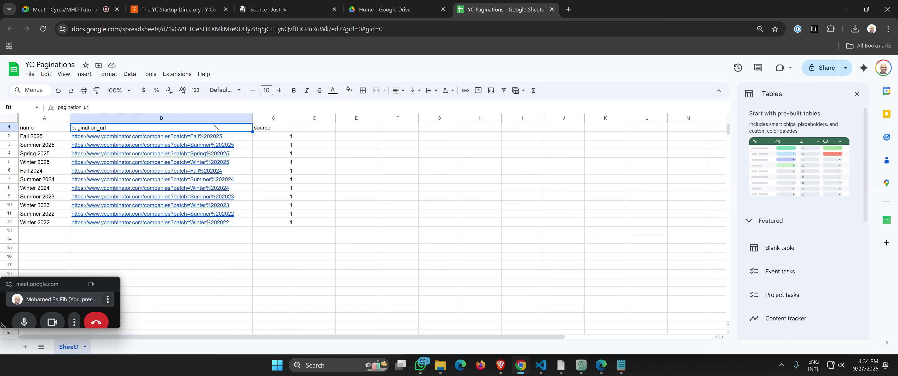
pyautogui.click(264, 129)
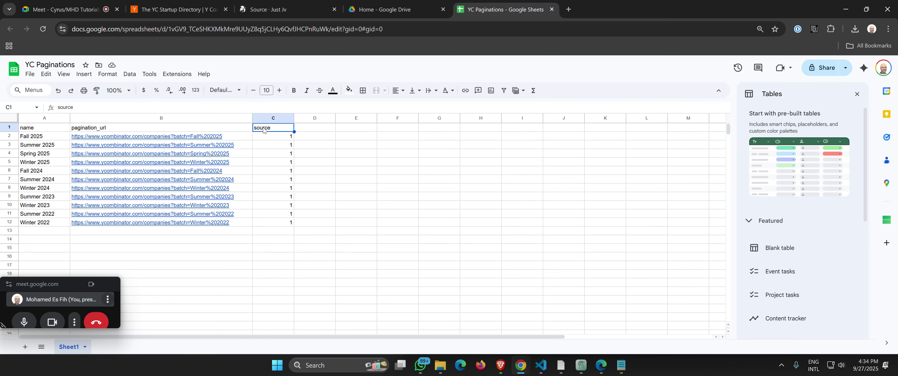
pyautogui.click(37, 131)
pyautogui.click(89, 131)
pyautogui.click(262, 130)
# - Download the YC Paginations sheet as a Comma Separated Values (.csv) file
pyautogui.click(30, 74)
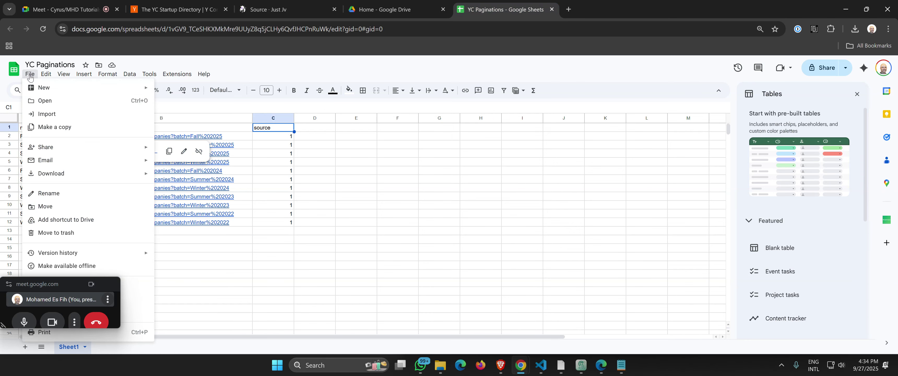
pyautogui.moveTo(67, 175)
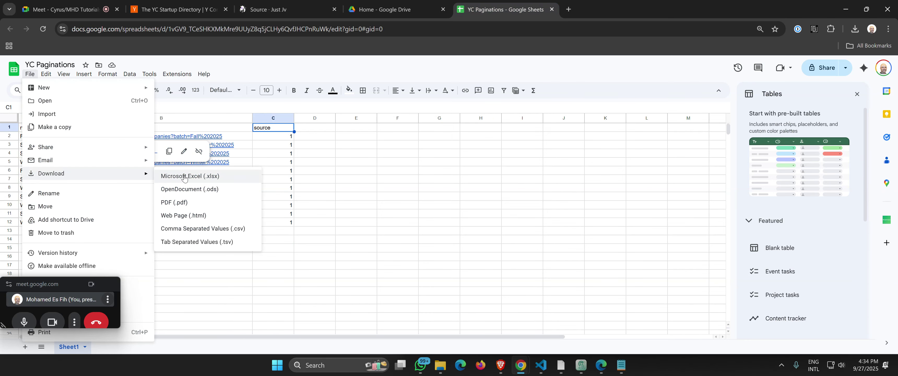
pyautogui.click(223, 229)
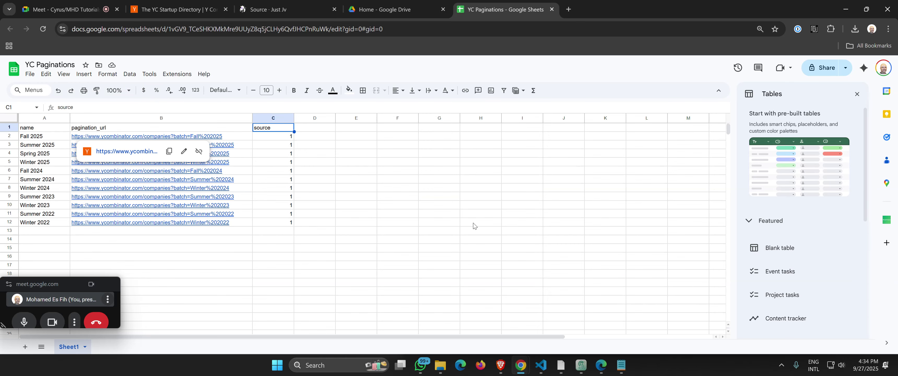
pyautogui.click(443, 180)
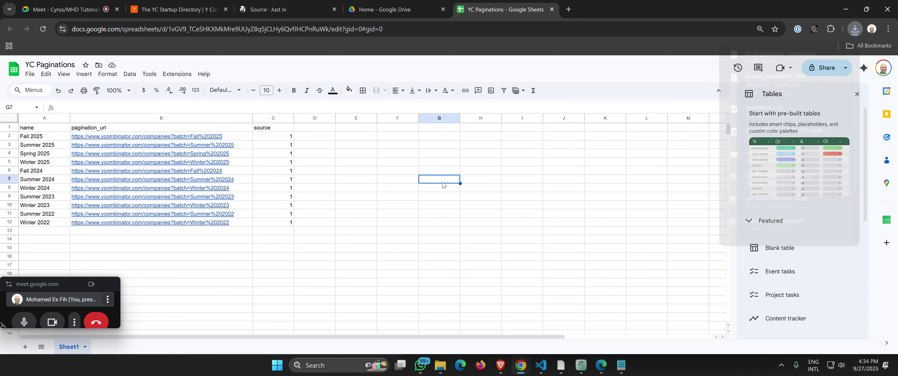
# - Import the downloaded YC Paginations - Sheet1 CSV file into the Source collection of the Just Jv admin
pyautogui.click(266, 14)
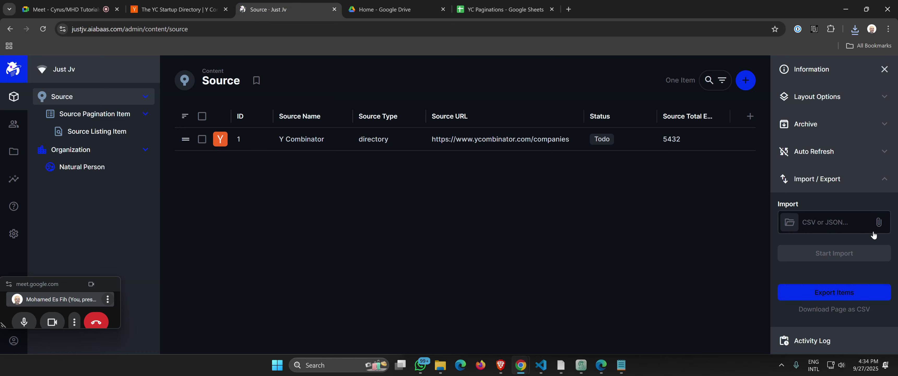
pyautogui.click(822, 227)
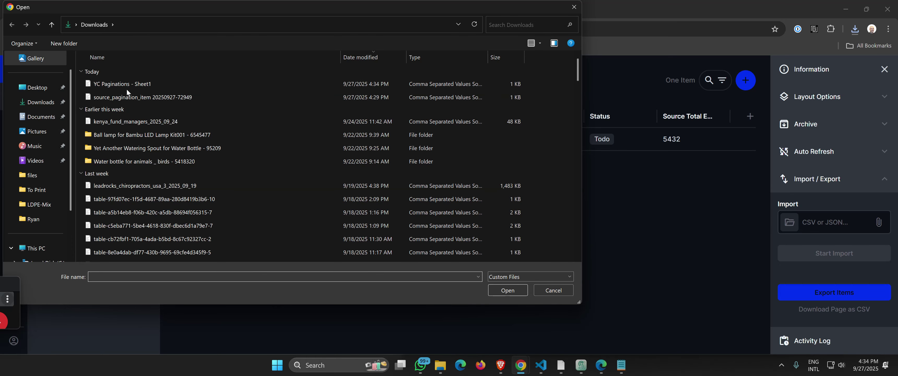
pyautogui.click(115, 85)
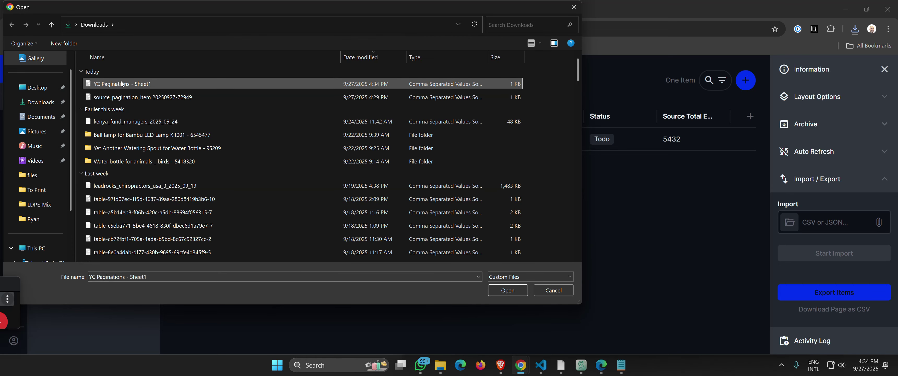
pyautogui.click(494, 291)
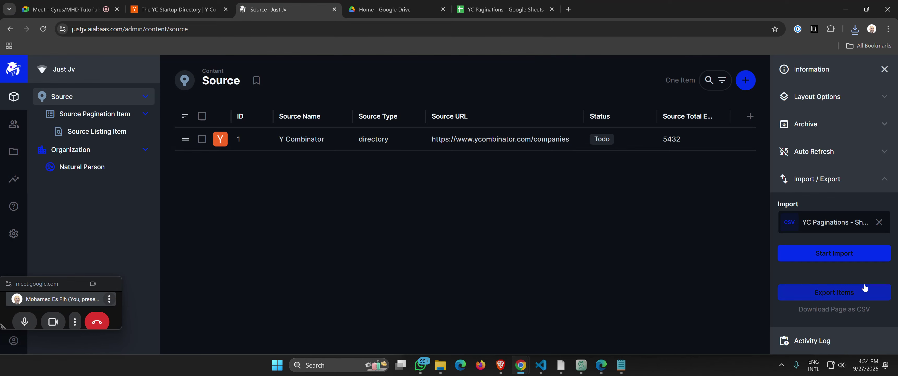
pyautogui.click(845, 257)
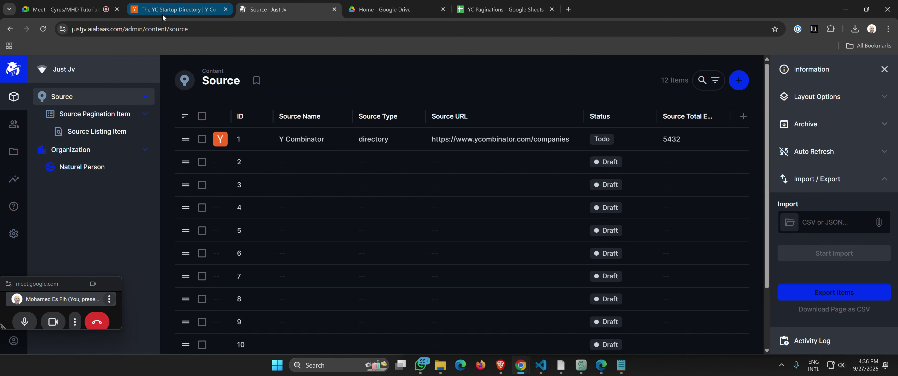
# - Examine the batch filters and company listing in the Y Combinator Startup Directory
pyautogui.moveTo(174, 16)
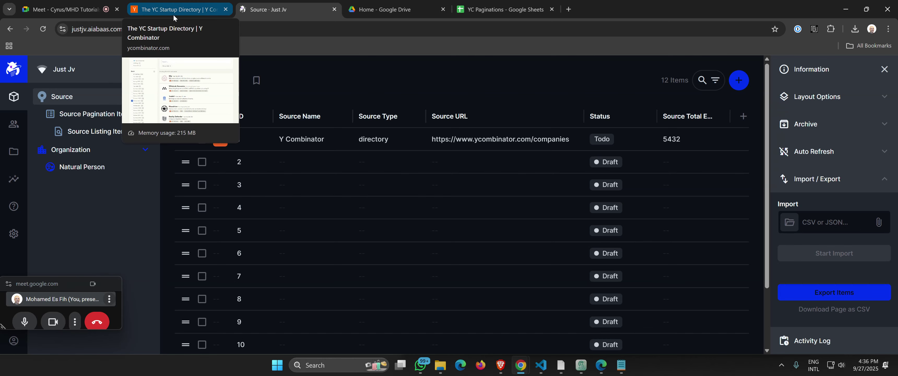
pyautogui.click(175, 17)
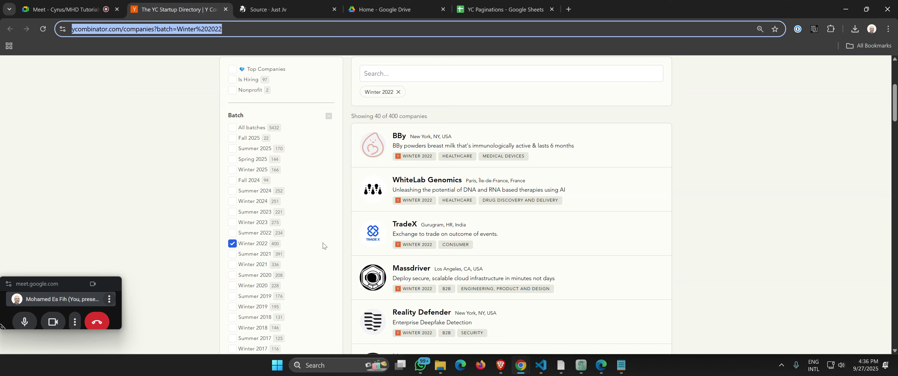
pyautogui.scroll(3, 322, 246)
pyautogui.scroll(1, 322, 246)
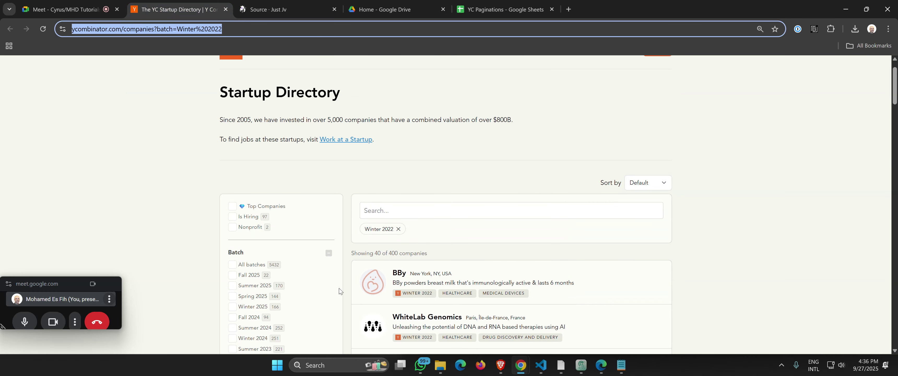
pyautogui.scroll(-2, 350, 286)
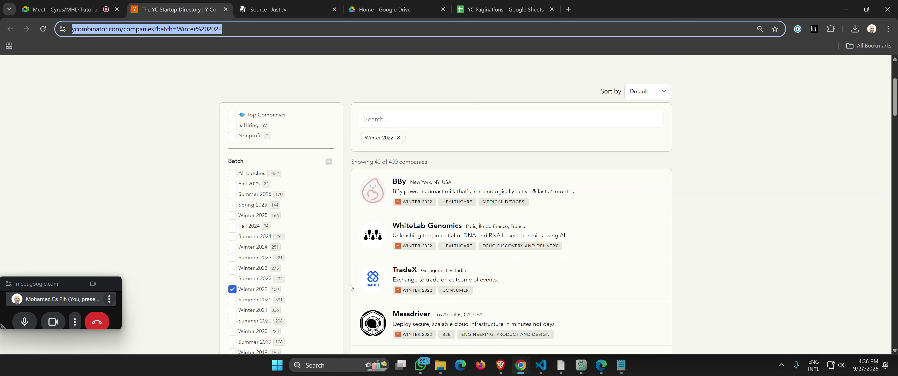
pyautogui.scroll(3, 352, 284)
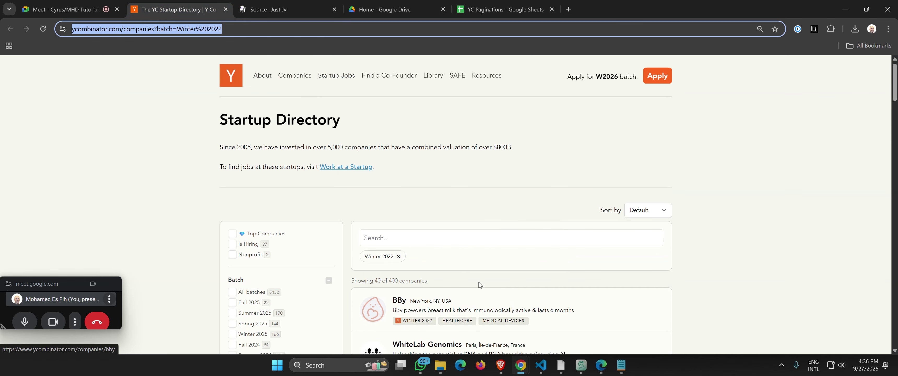
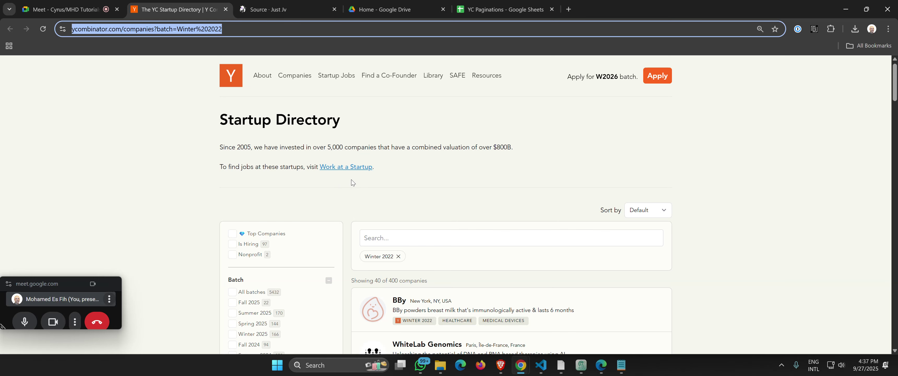
pyautogui.click(343, 187)
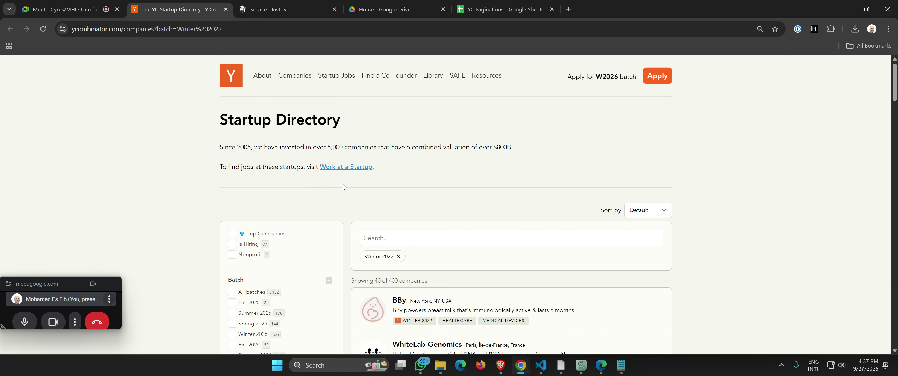
# - Delete every item except Y Combinator from the Just Jv admin's Source collection, and open the Source Pagination Item collection
pyautogui.click(248, 11)
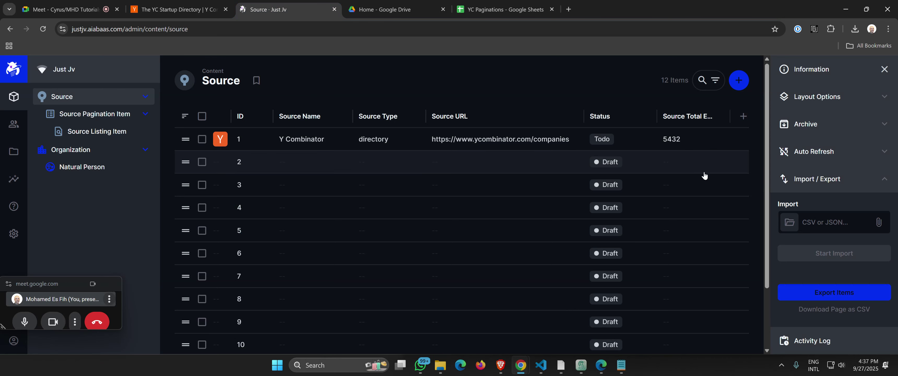
pyautogui.click(93, 119)
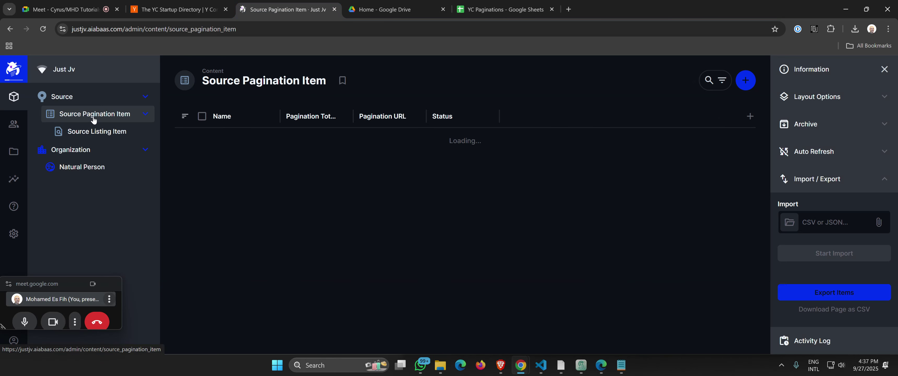
pyautogui.click(88, 99)
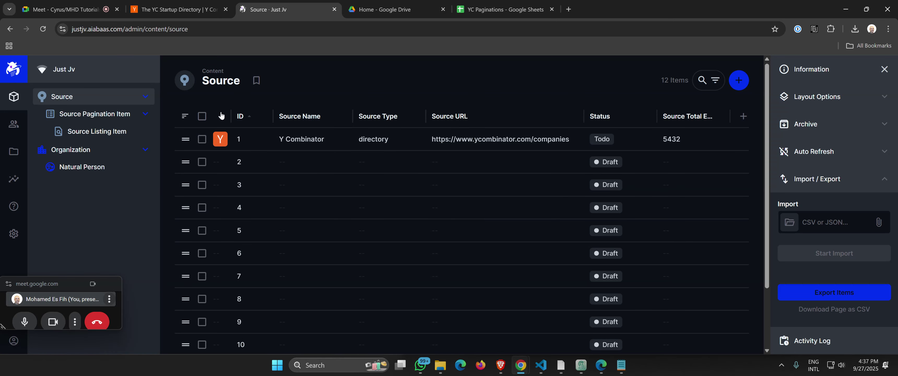
pyautogui.click(202, 116)
pyautogui.click(203, 139)
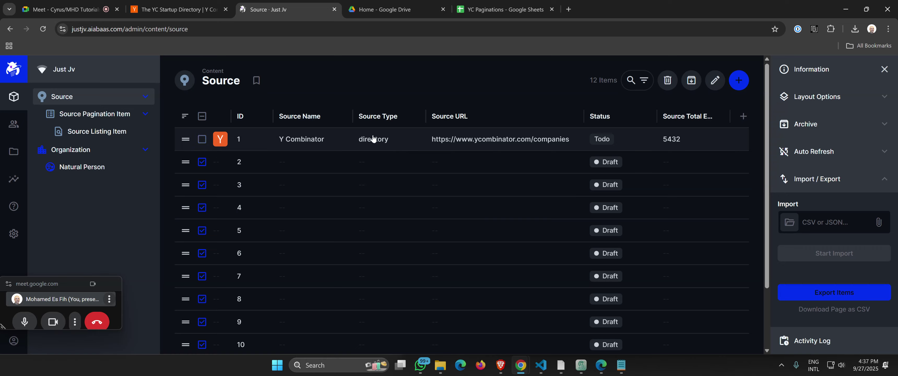
pyautogui.click(667, 81)
pyautogui.click(514, 226)
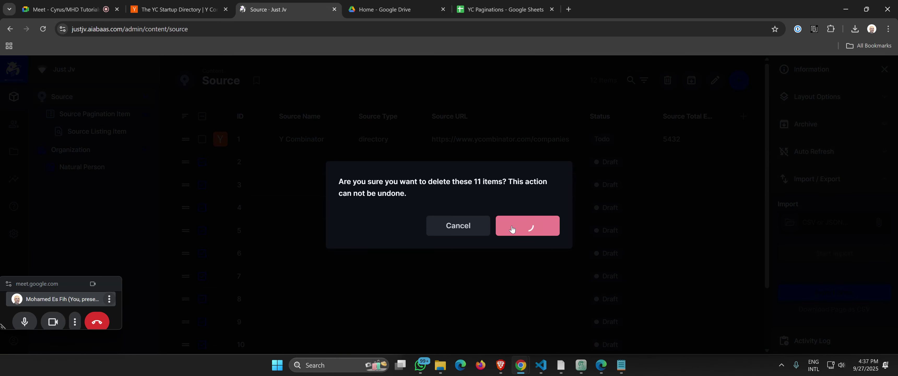
pyautogui.click(105, 115)
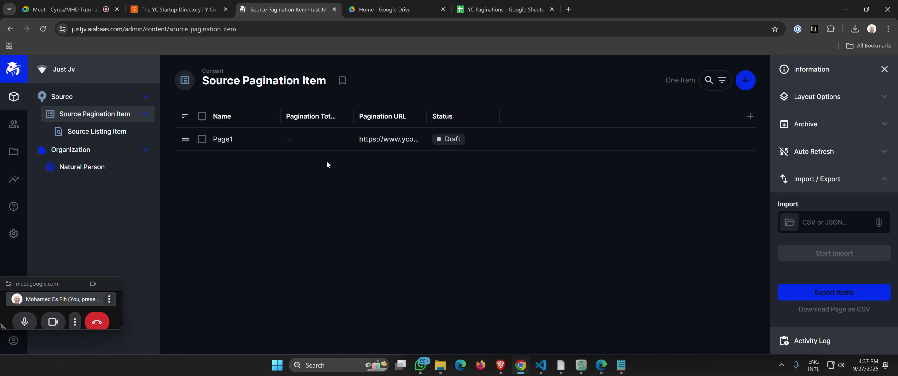
# - Try to import the YC Paginations - Sheet1 CSV file into the Source Pagination Item collection
pyautogui.click(852, 228)
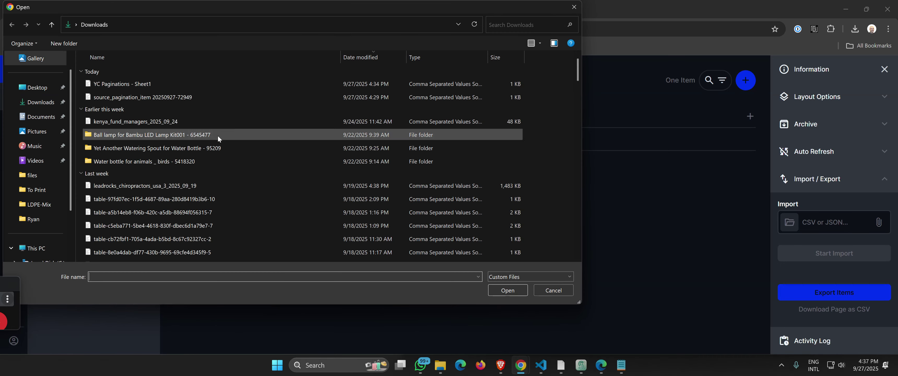
pyautogui.click(139, 84)
pyautogui.click(507, 292)
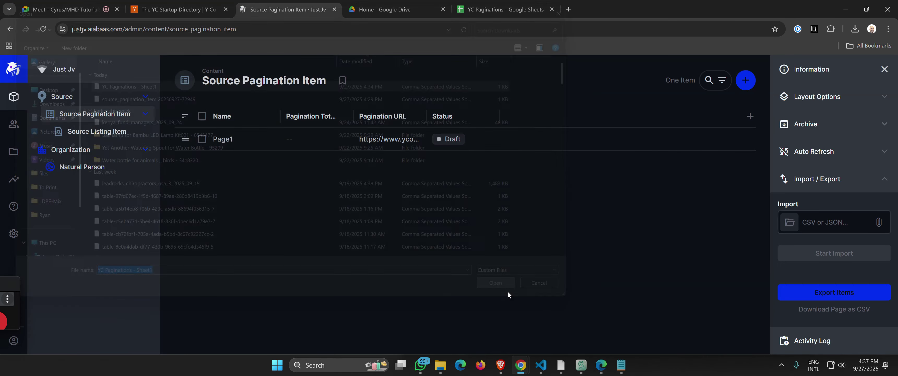
pyautogui.click(817, 259)
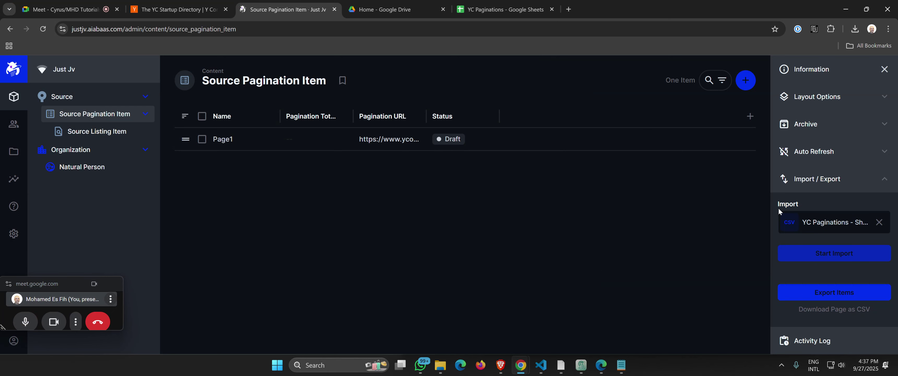
pyautogui.click(818, 257)
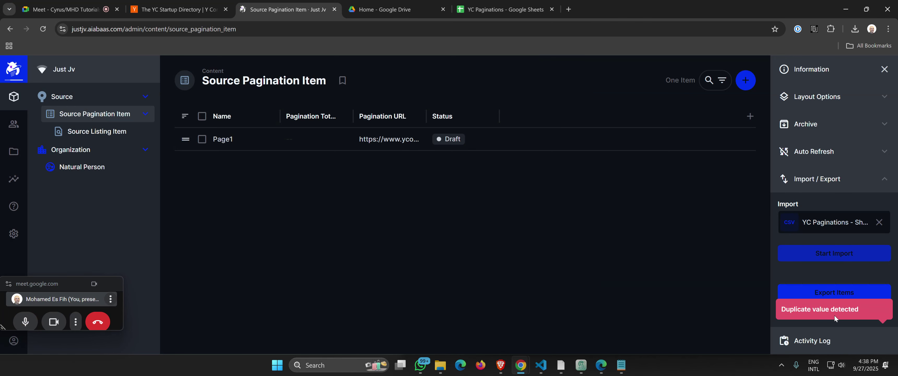
# - Delete the Page1 item from the Source Pagination Item collection and import the selected YC Paginations CSV again
pyautogui.click(202, 139)
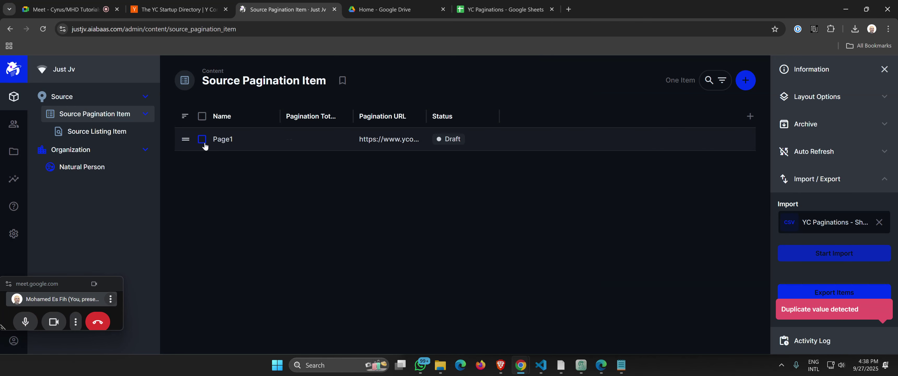
pyautogui.click(674, 80)
pyautogui.click(533, 226)
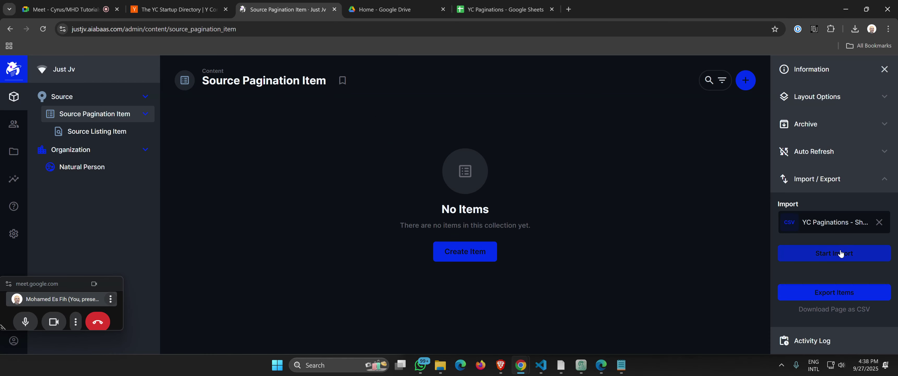
pyautogui.click(840, 253)
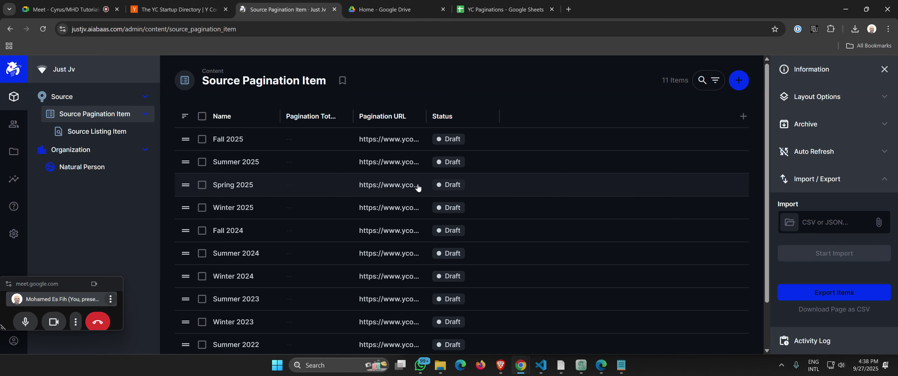
# - Widen the Pagination URL column to show the full addresses and add the Source column to the item list
pyautogui.moveTo(427, 117); pyautogui.dragTo(587, 131)
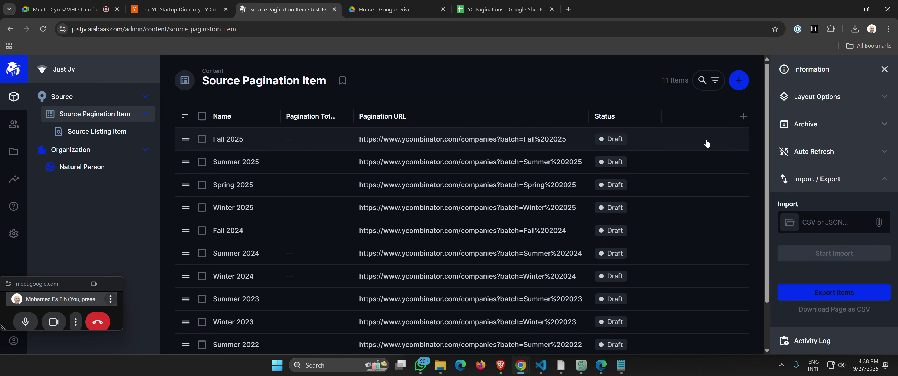
pyautogui.click(743, 118)
pyautogui.scroll(-5, 719, 178)
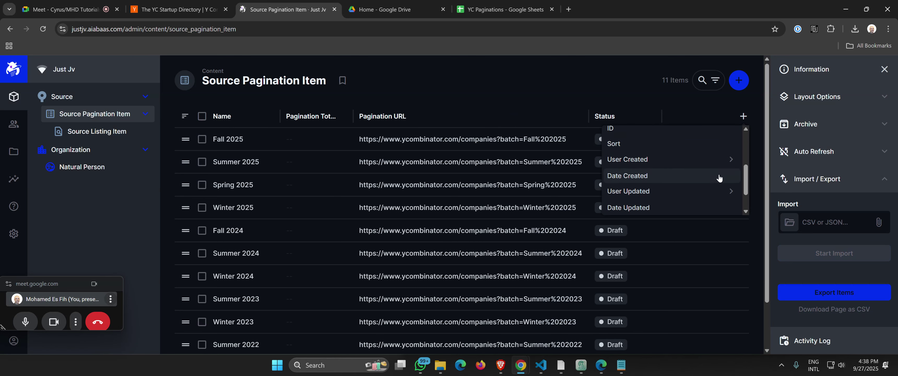
pyautogui.click(718, 187)
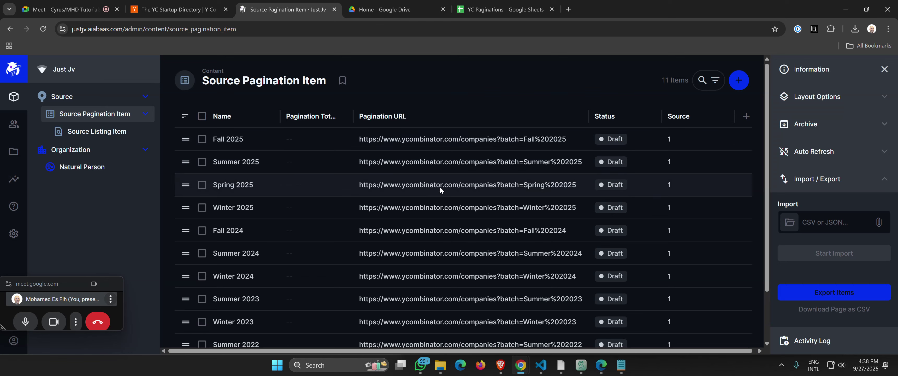
# - Hide the Pagination Total Items column and look through the imported pagination items
pyautogui.click(343, 121)
pyautogui.scroll(-1, 350, 208)
pyautogui.click(349, 208)
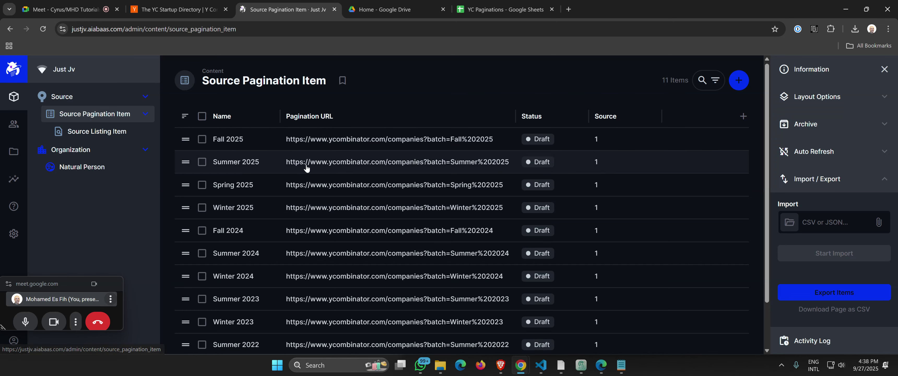
pyautogui.scroll(-1, 307, 169)
pyautogui.scroll(1, 307, 168)
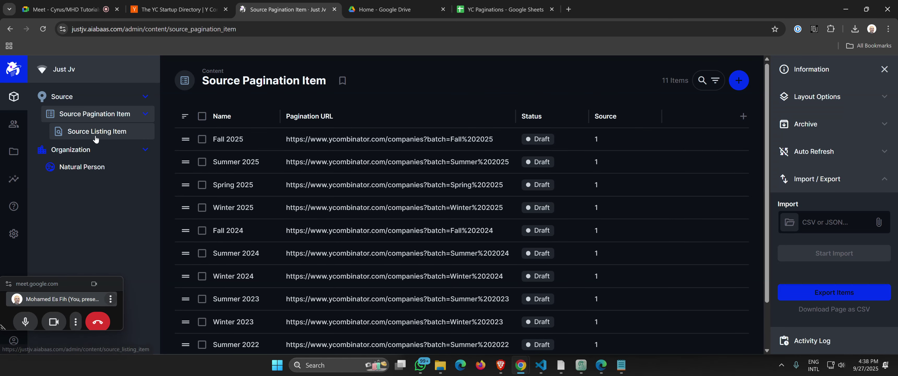
# - Check the Source Listing Item collection, then open the Fall 2025 item of the Source Pagination Item collection
pyautogui.click(78, 132)
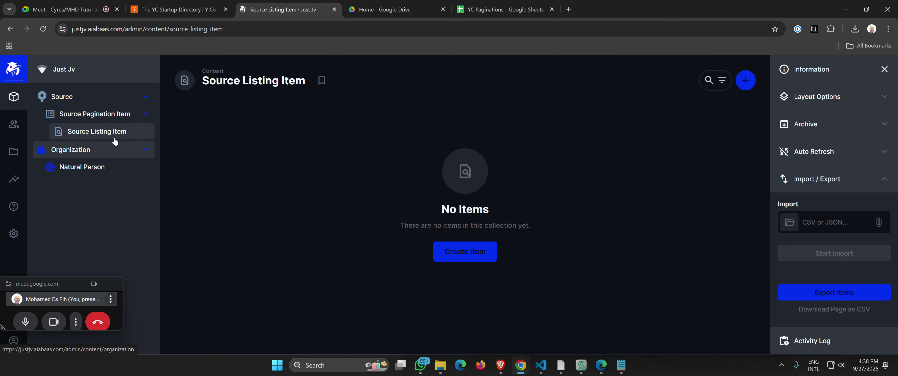
pyautogui.click(122, 114)
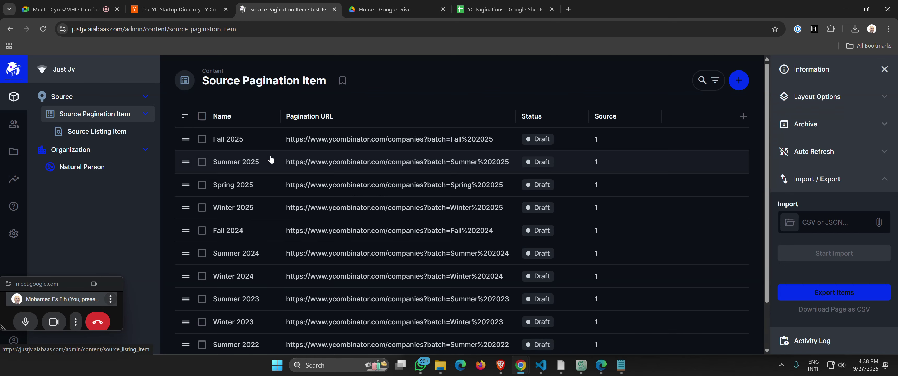
pyautogui.click(306, 148)
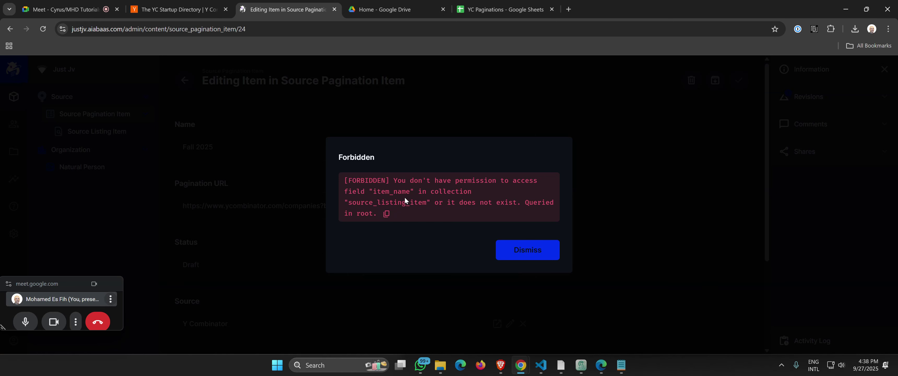
pyautogui.click(511, 247)
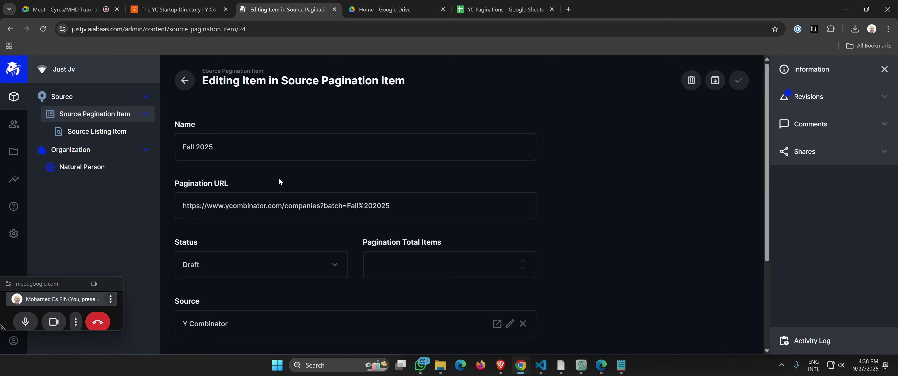
# - Copy the Fall 2025 item's pagination URL and load ycombinator.com/companies?batch=Fall%202025 in the browser tab showing Google Drive
pyautogui.tripleClick(280, 206)
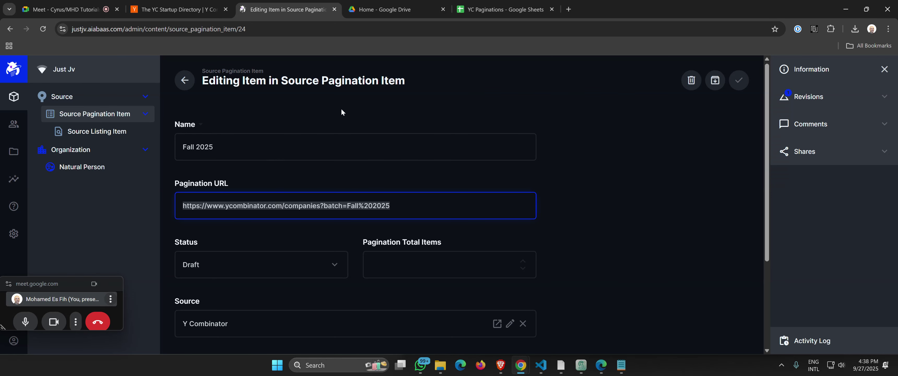
pyautogui.click(410, 10)
pyautogui.click(396, 30)
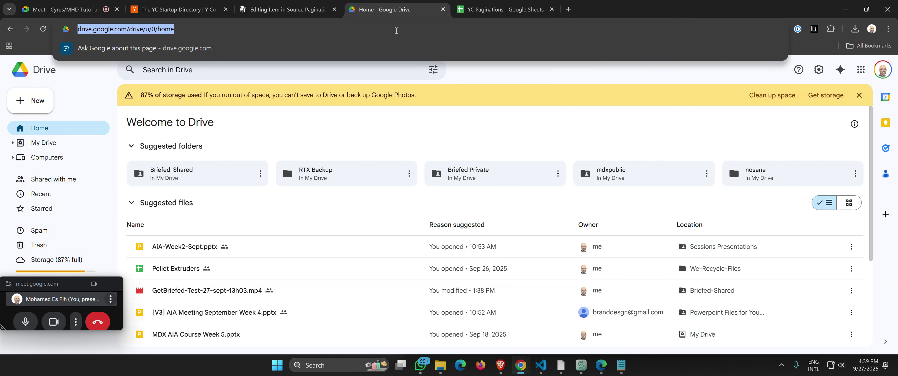
pyautogui.write('ycombinator.com/companies?batch=Fall%202025')
pyautogui.press('Return')
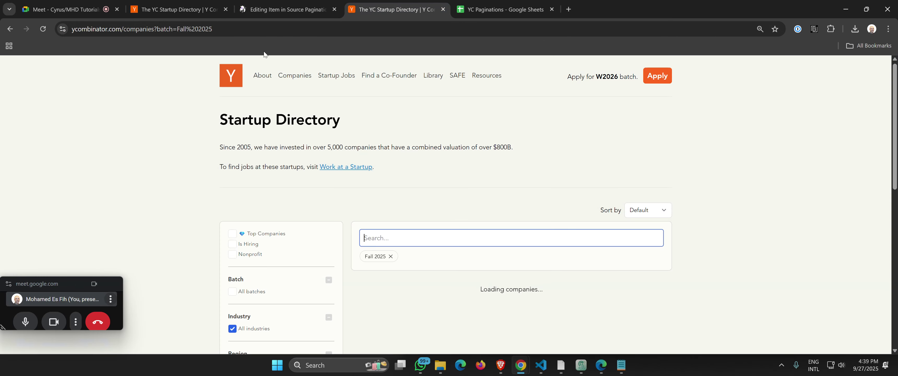
# - Return to the Fall 2025 pagination item and view its available status options without changing the status
pyautogui.click(291, 11)
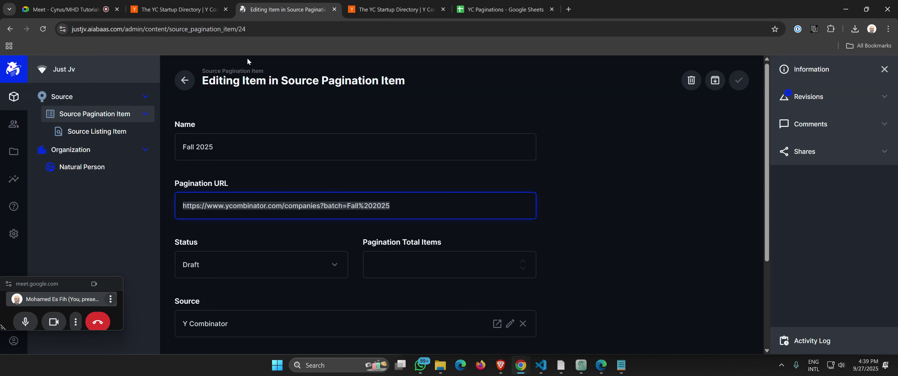
pyautogui.click(233, 272)
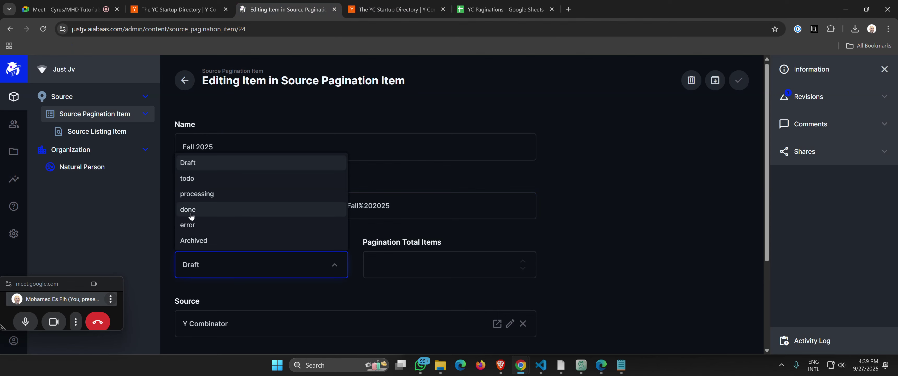
pyautogui.click(168, 241)
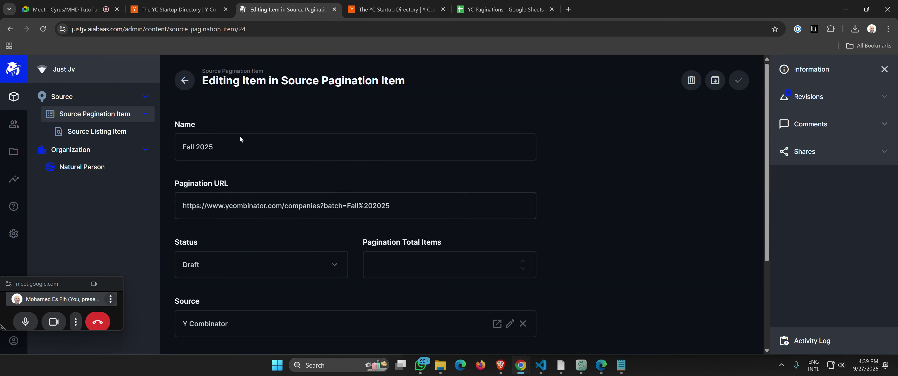
# - Examine the Fall 2025 batch page in the YC Startup Directory, including its URL, company count and full company listing
pyautogui.click(381, 14)
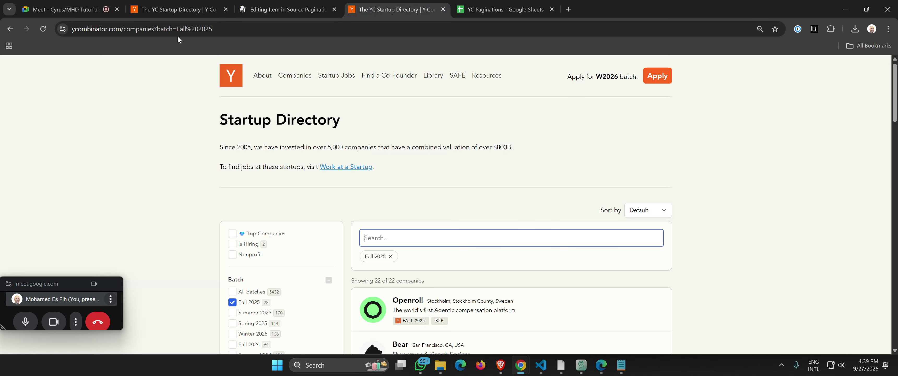
pyautogui.click(188, 34)
pyautogui.click(205, 122)
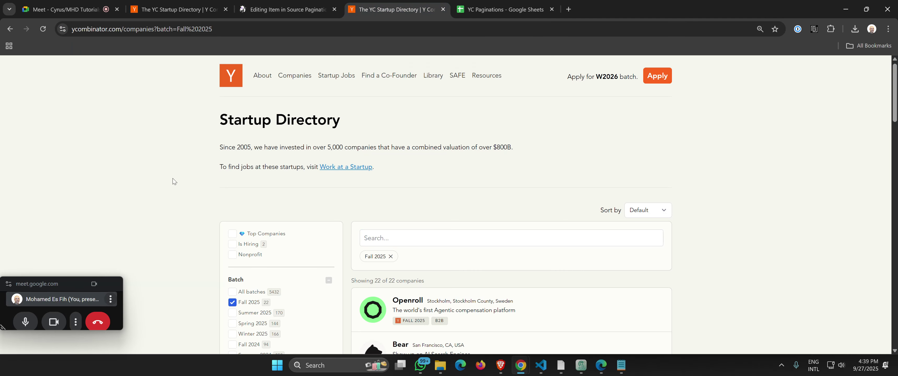
pyautogui.scroll(-4, 349, 195)
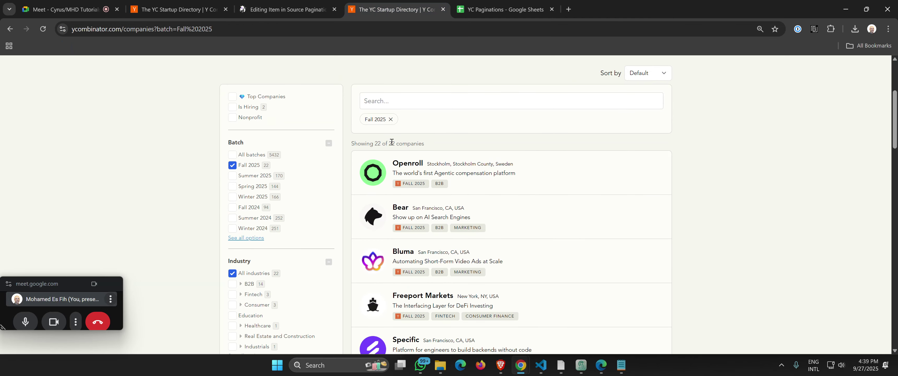
pyautogui.moveTo(387, 143); pyautogui.dragTo(424, 144)
pyautogui.scroll(-20, 496, 218)
pyautogui.scroll(20, 512, 232)
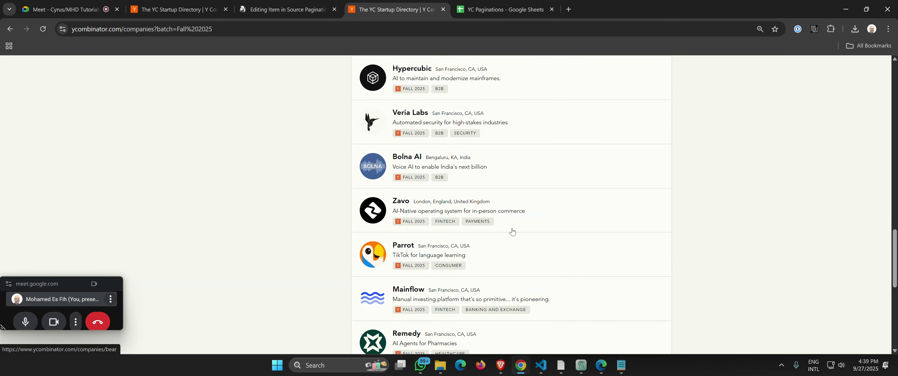
pyautogui.scroll(10, 404, 161)
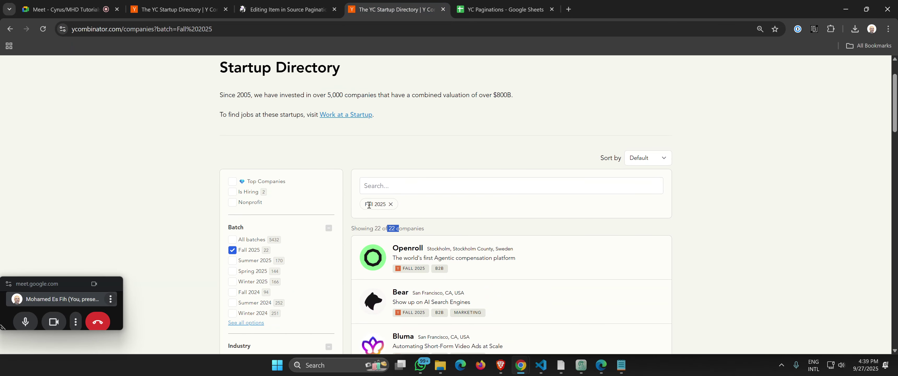
pyautogui.scroll(-3, 430, 212)
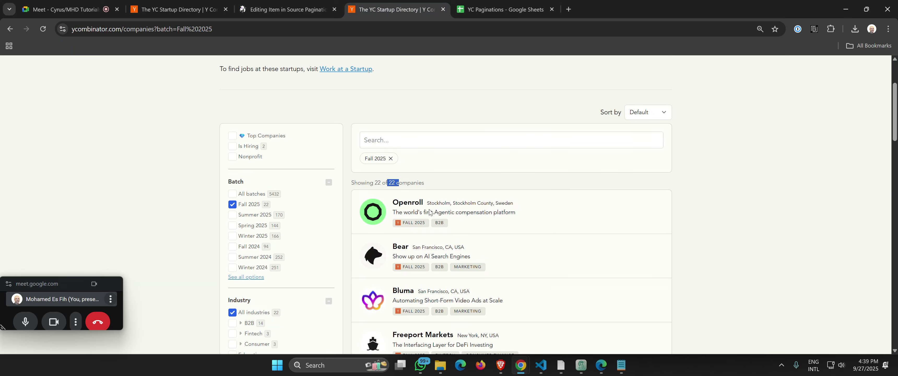
pyautogui.scroll(5, 430, 212)
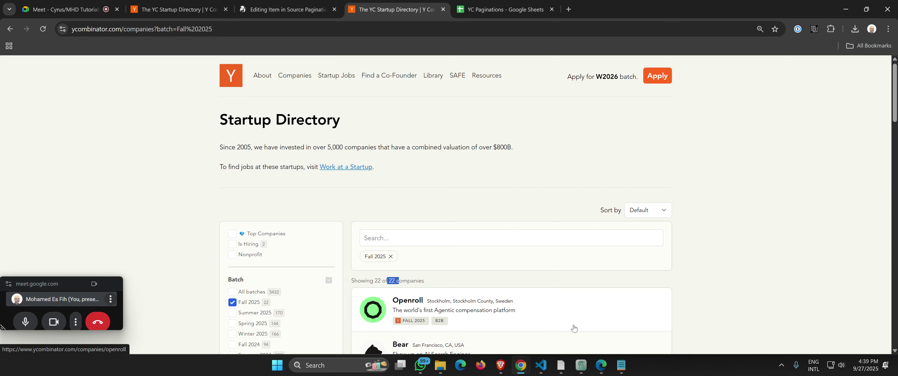
# - Switch to the Edge window with the RTILA project for the YC directory, show its automation commands and save the project
pyautogui.click(564, 367)
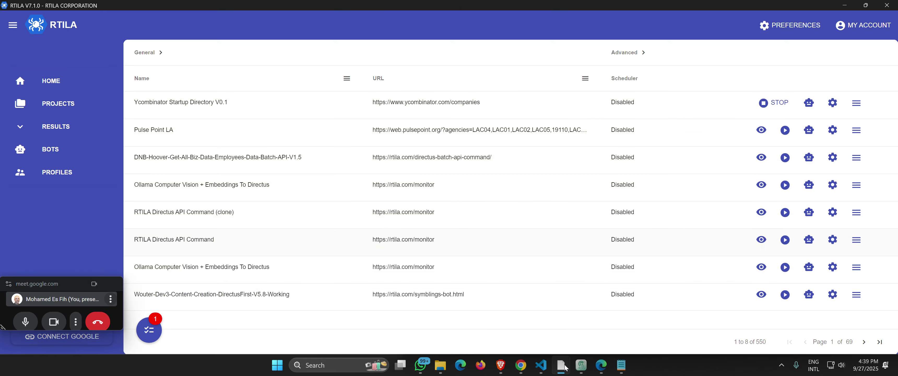
pyautogui.click(600, 365)
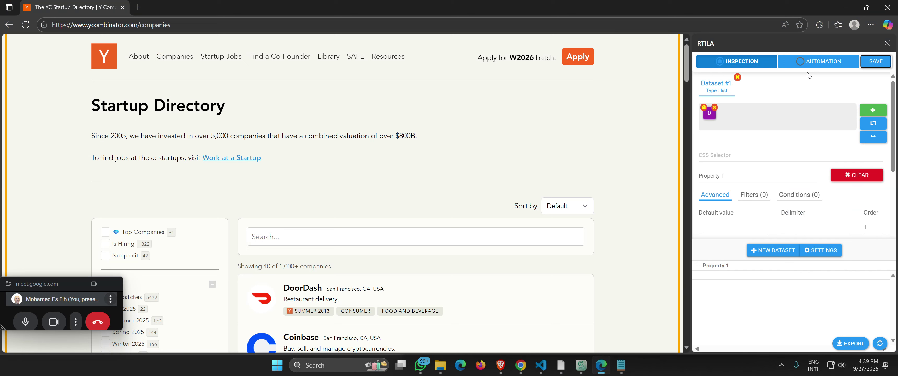
pyautogui.click(809, 63)
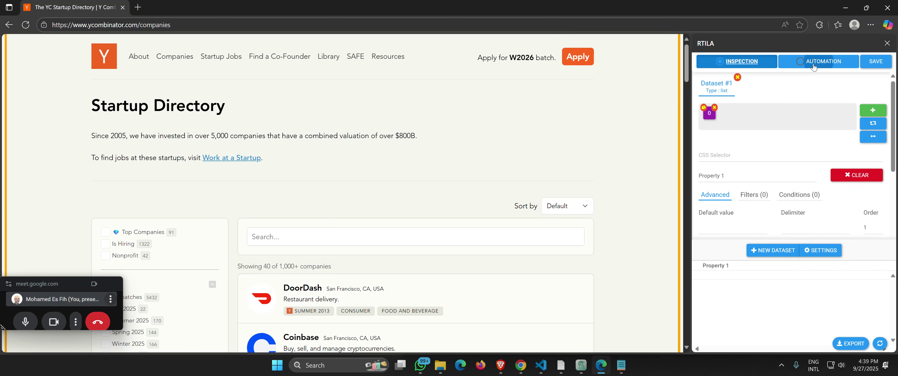
pyautogui.click(877, 62)
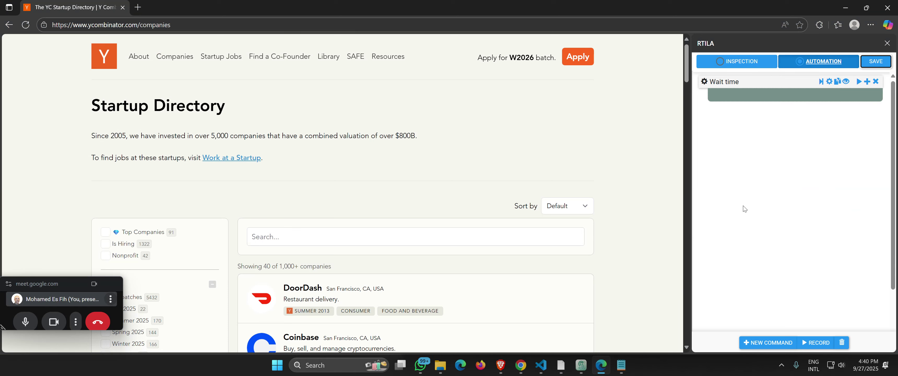
# - Go back to the Fall 2025 Startup Directory page in Chrome and review its batch filter and company listing
pyautogui.click(521, 364)
pyautogui.click(422, 324)
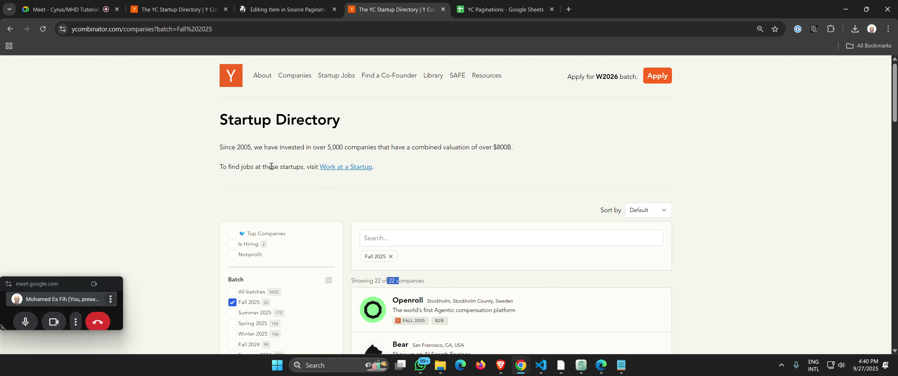
pyautogui.scroll(-3, 250, 267)
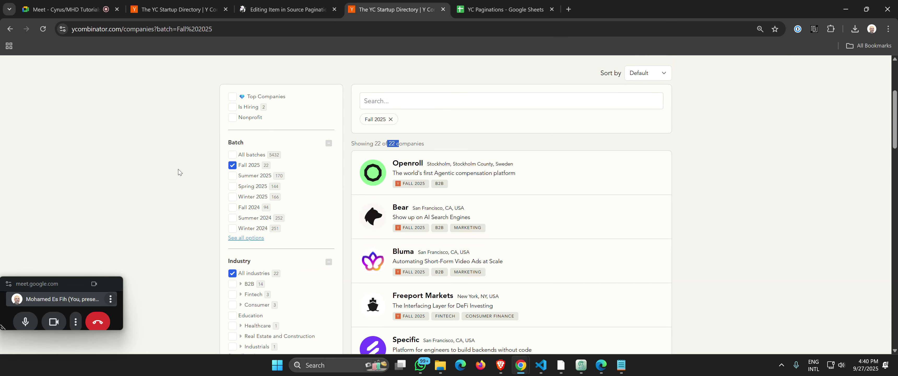
# - Leave the Fall 2025 Startup Directory page and open Google Drive in a new browser tab
pyautogui.scroll(3, 178, 172)
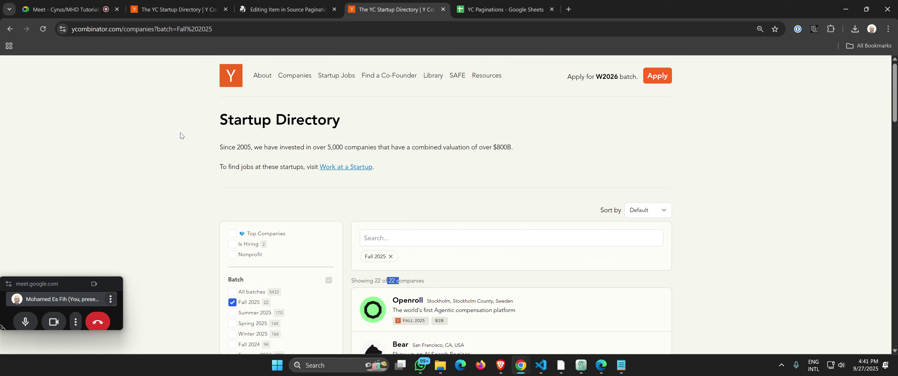
pyautogui.click(188, 168)
pyautogui.click(569, 9)
pyautogui.write('dri')
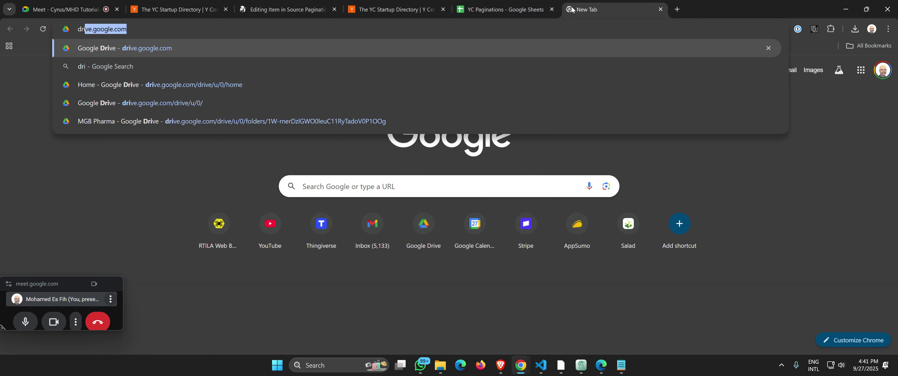
pyautogui.press('Return')
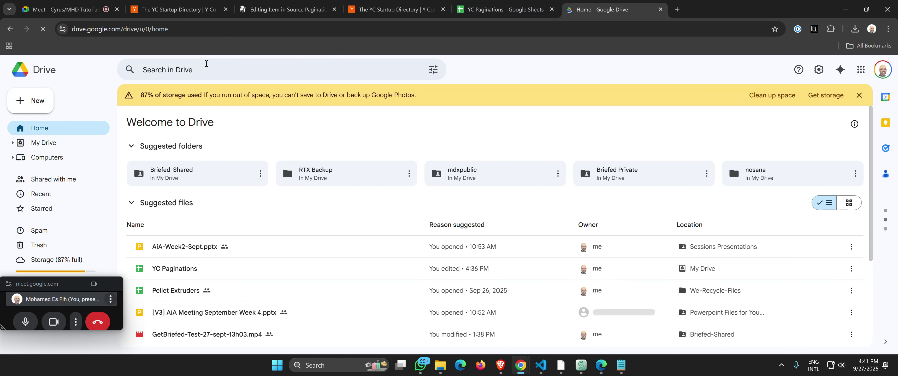
# - Search Google Drive for "sources" and open the AiA Find Sources Template spreadsheet
pyautogui.click(207, 64)
pyautogui.write('sou')
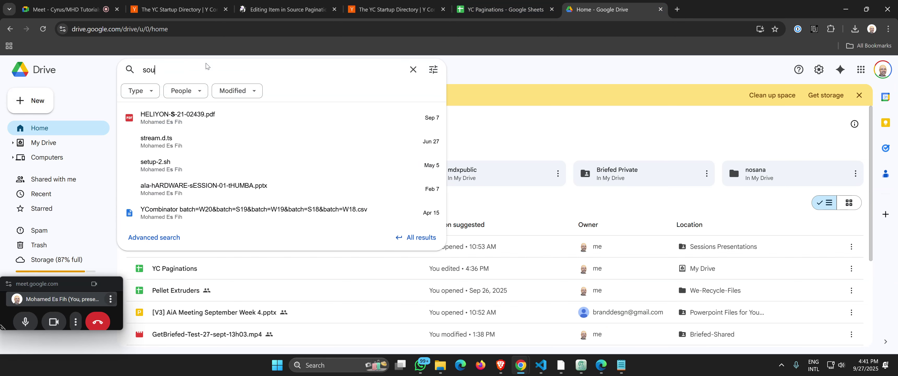
pyautogui.write('rces')
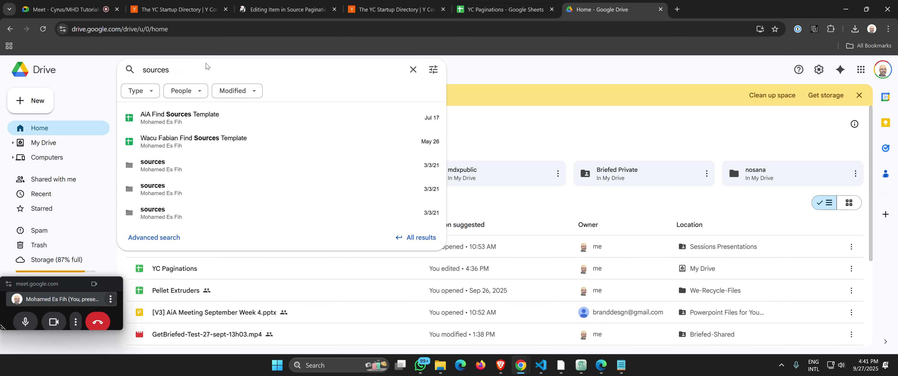
pyautogui.press('Return')
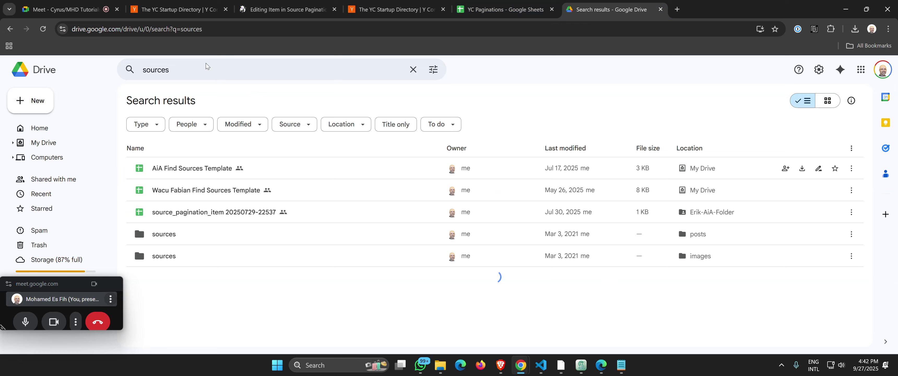
pyautogui.doubleClick(258, 171)
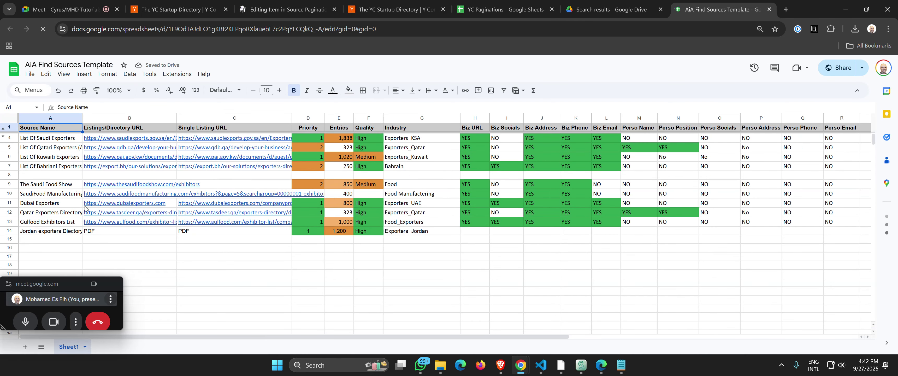
# - Examine the Priority, Entries and Quality columns of the sources template, particularly for the List Of Saudi Exporters row
pyautogui.click(262, 262)
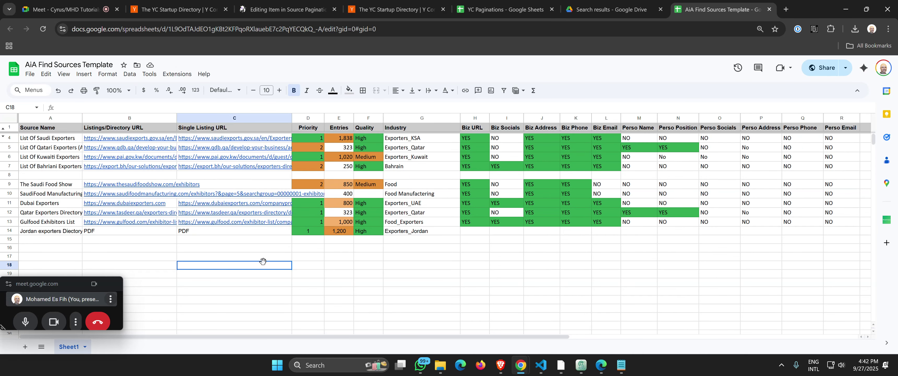
pyautogui.click(310, 118)
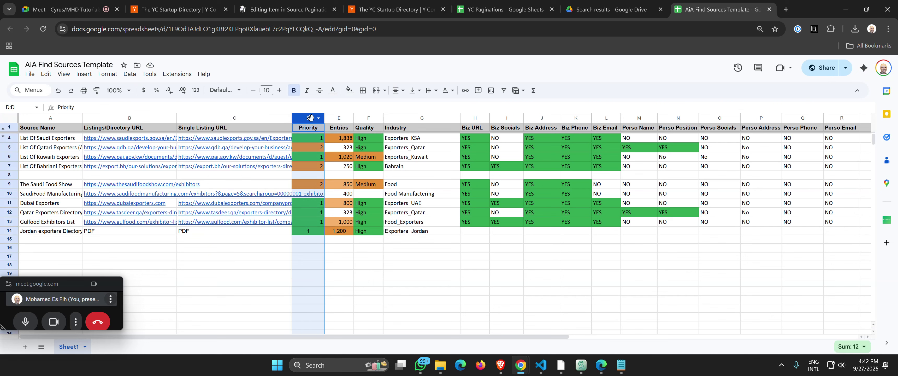
pyautogui.click(341, 119)
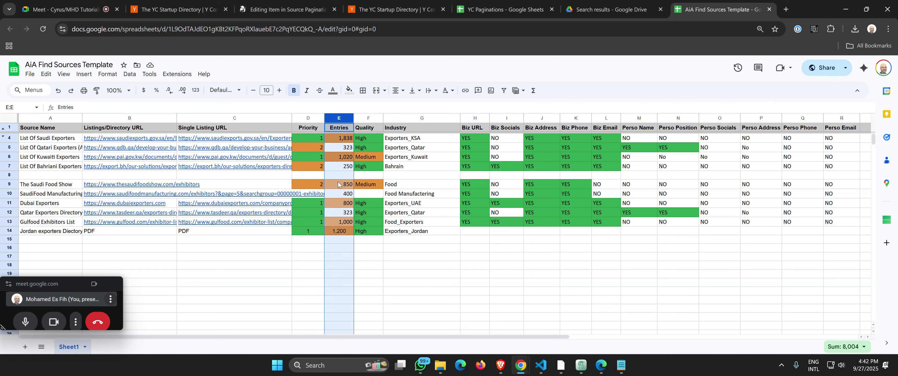
pyautogui.click(366, 139)
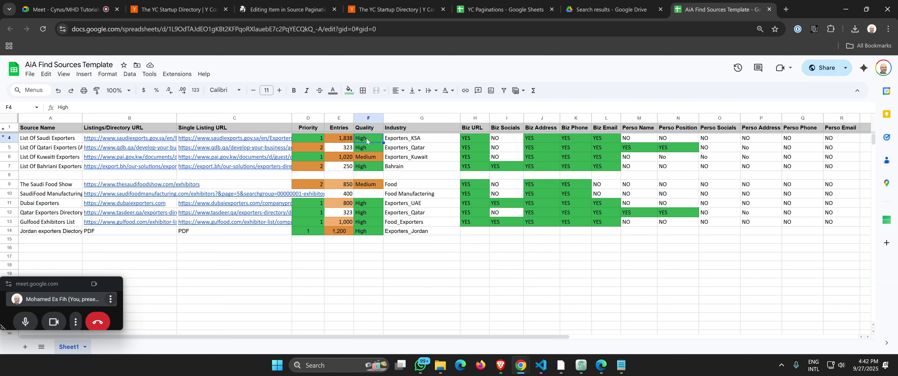
pyautogui.click(344, 141)
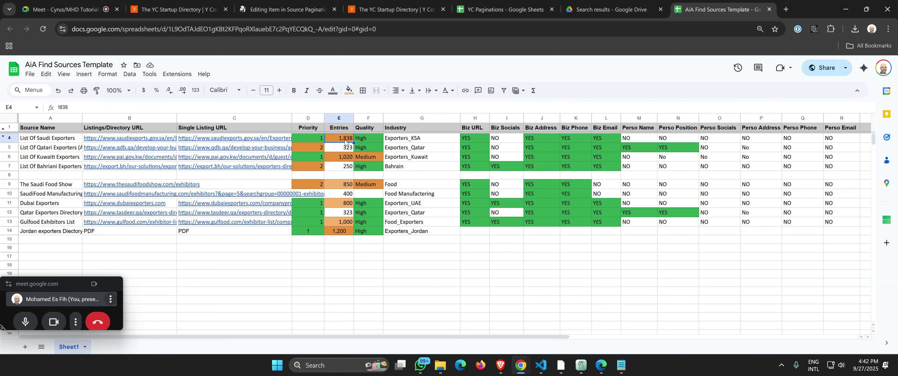
pyautogui.press('Left')
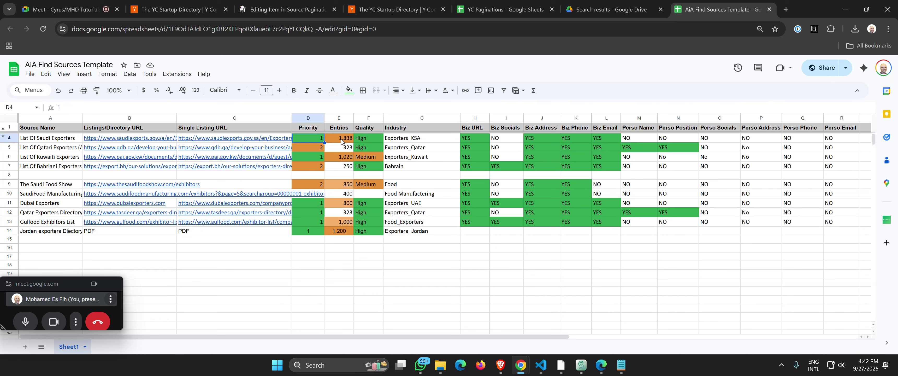
pyautogui.click(342, 140)
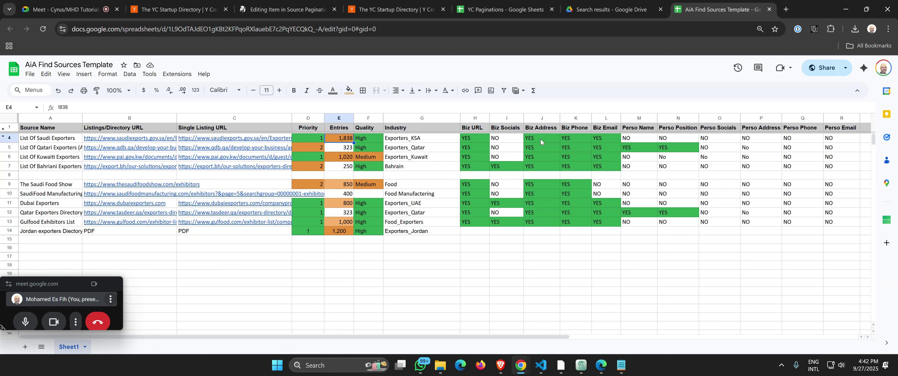
# - Review which business and personal contact fields the exporter sources offer, from Biz URL through Perso Address
pyautogui.click(478, 140)
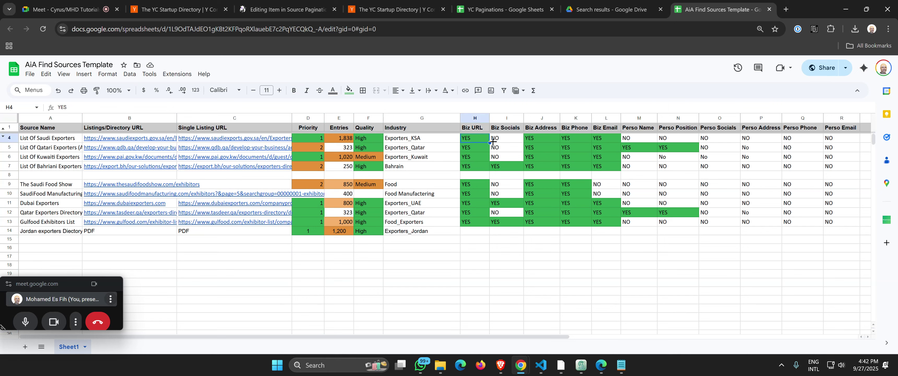
pyautogui.click(535, 140)
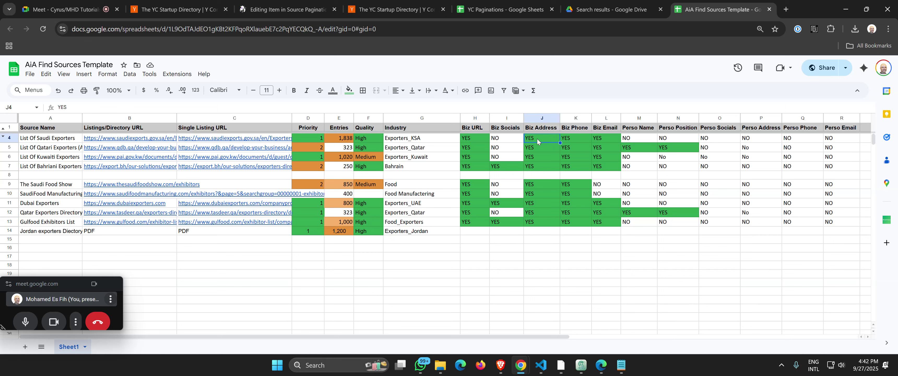
pyautogui.click(605, 139)
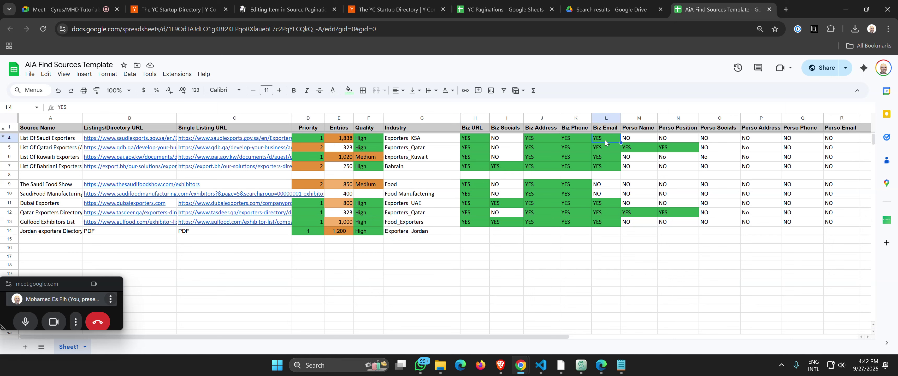
pyautogui.click(625, 139)
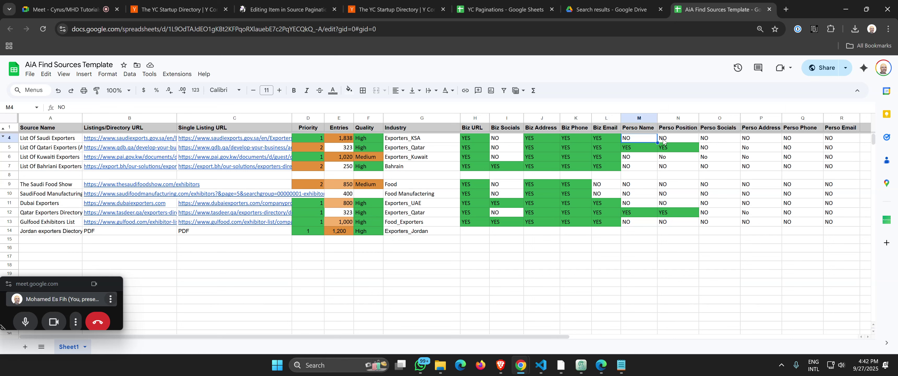
pyautogui.click(663, 139)
pyautogui.click(706, 141)
pyautogui.click(746, 142)
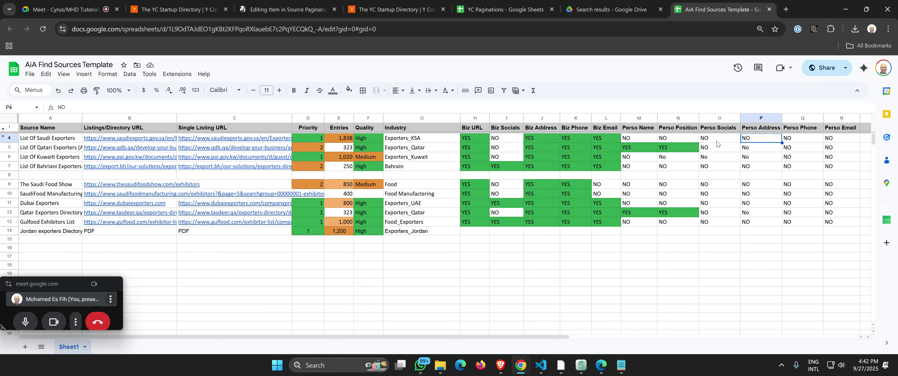
pyautogui.click(632, 160)
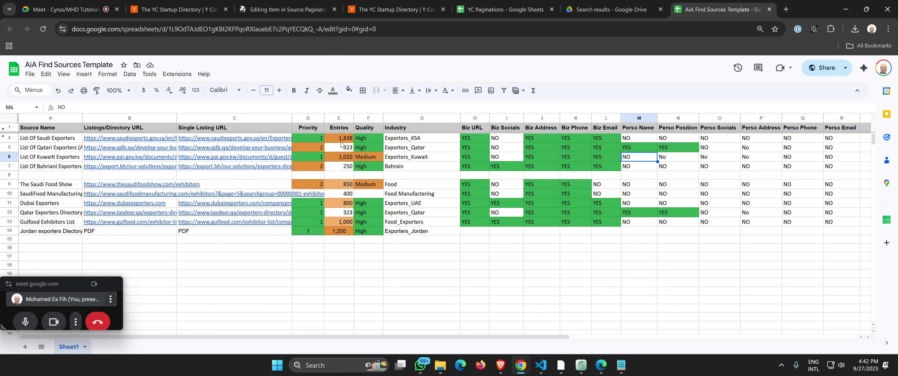
pyautogui.click(707, 138)
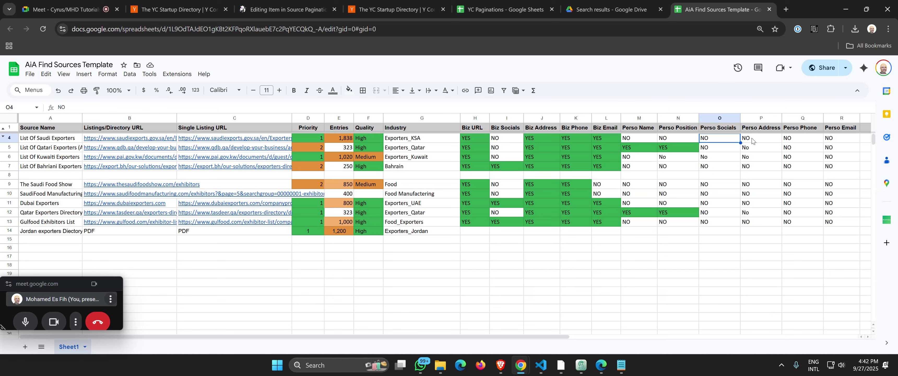
# - Compare the priority of the Saudi exporters source with the Entries values of other sources, and close the template spreadsheet
pyautogui.click(304, 140)
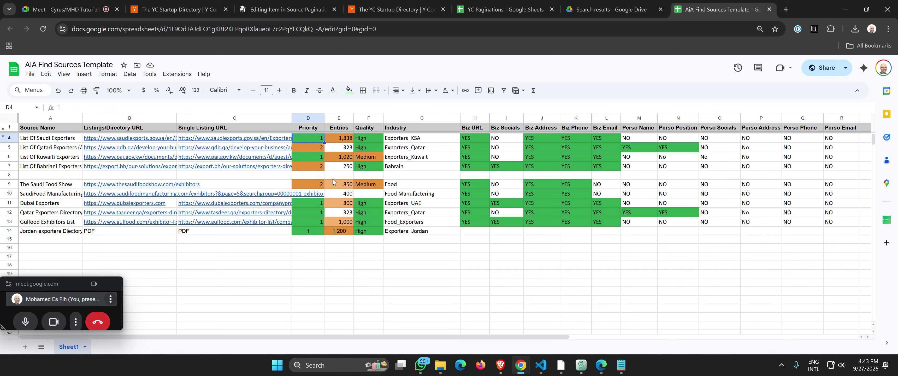
pyautogui.click(343, 170)
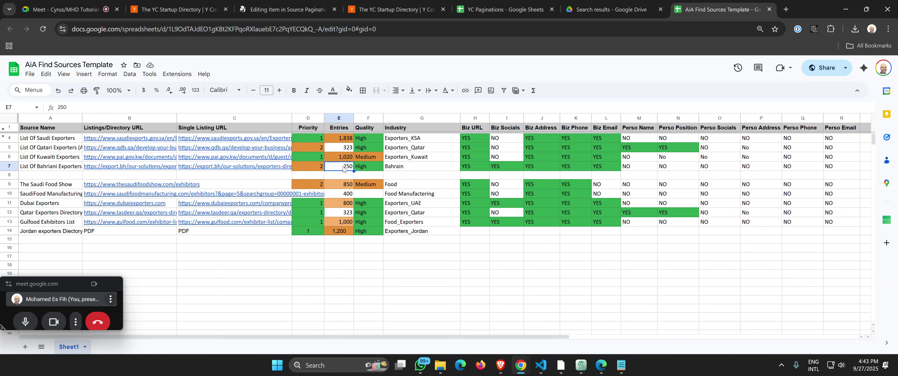
pyautogui.click(339, 241)
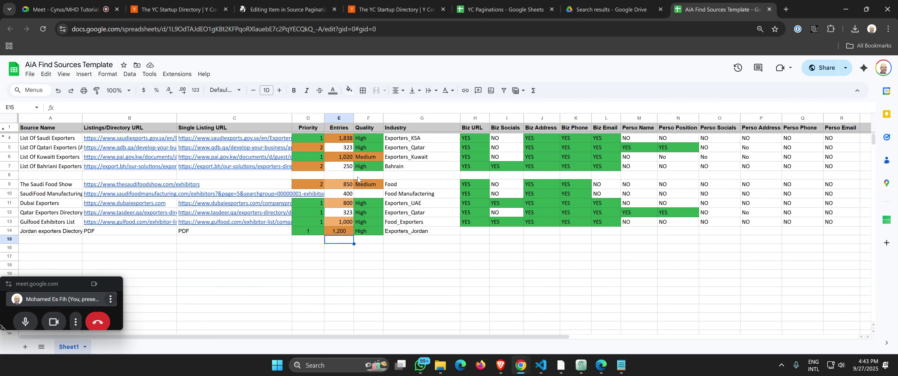
pyautogui.click(769, 9)
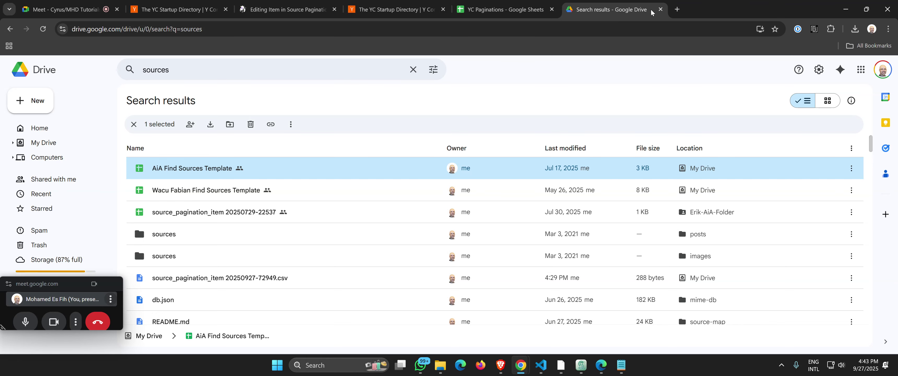
# - Close the Drive search results and open the Source Pagination Item collection to review its list of items
pyautogui.click(660, 9)
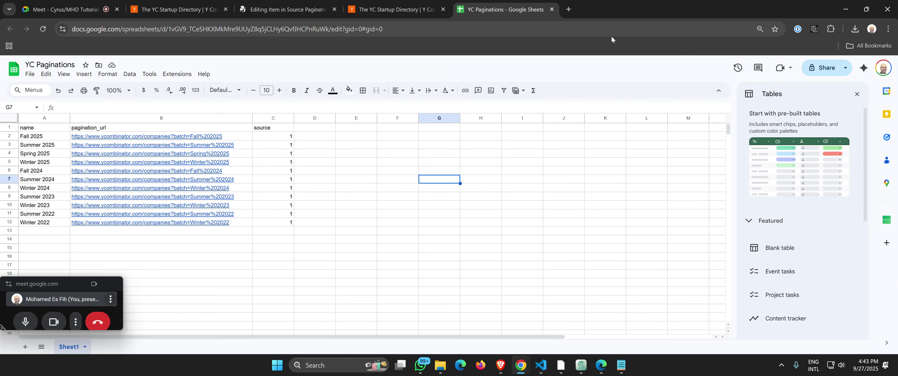
pyautogui.click(267, 16)
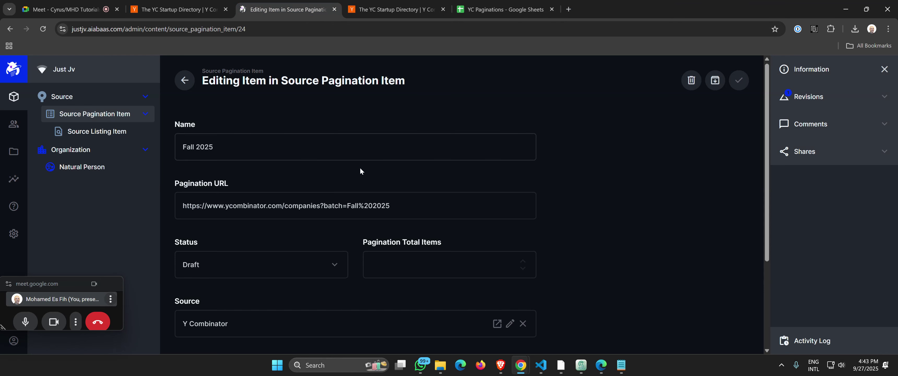
pyautogui.click(85, 115)
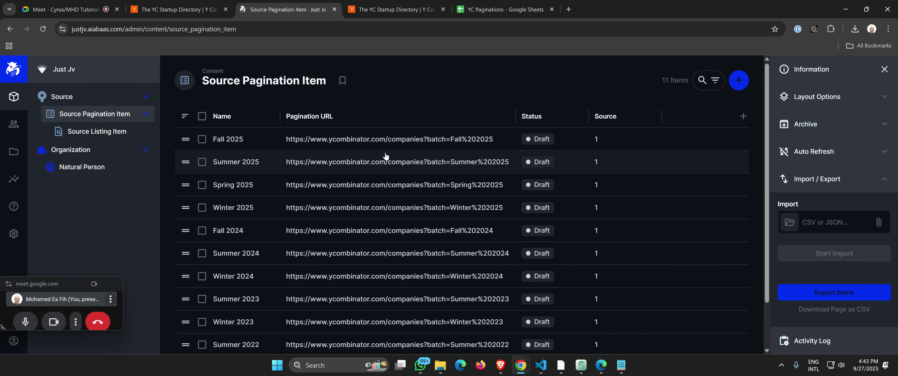
pyautogui.scroll(-1, 416, 207)
pyautogui.scroll(1, 439, 254)
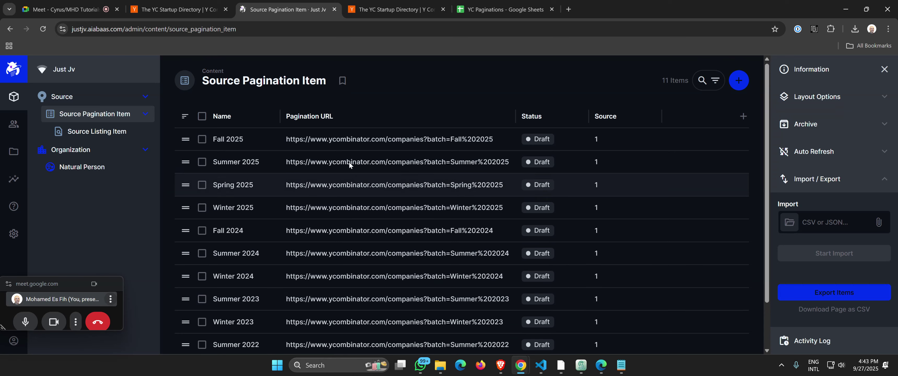
pyautogui.scroll(-2, 251, 205)
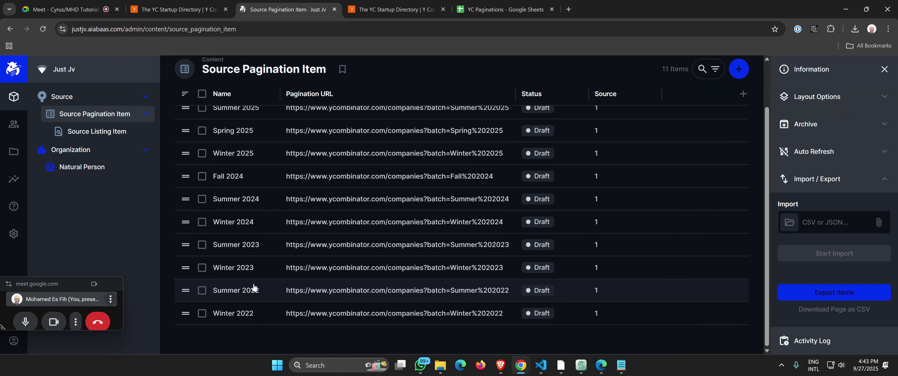
# - Switch to the RTILA automation in Edge and add the custom command Directus API V0.3
pyautogui.click(600, 365)
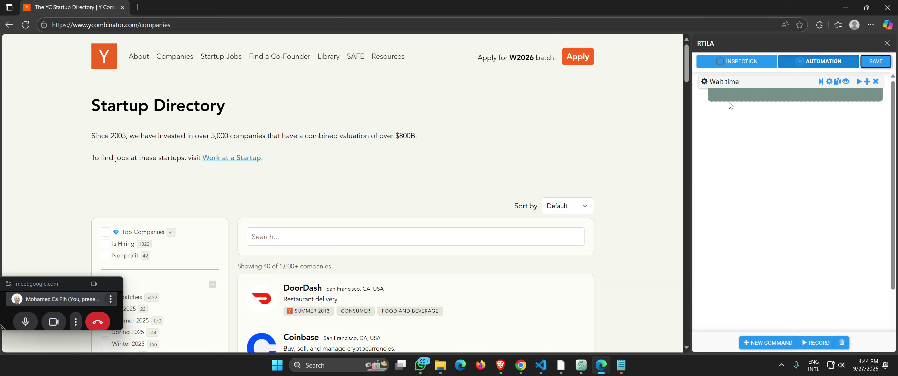
pyautogui.click(769, 343)
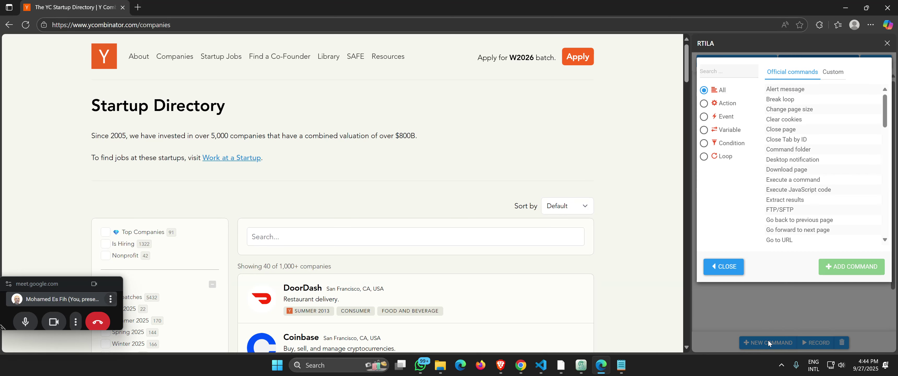
pyautogui.click(737, 72)
pyautogui.write('direc')
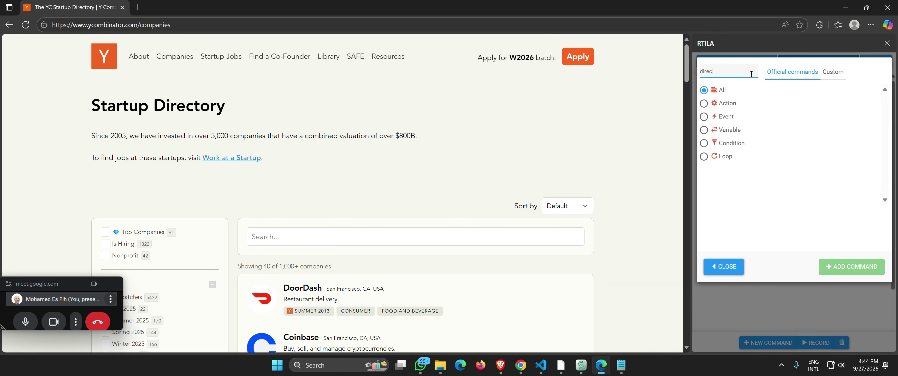
pyautogui.click(831, 73)
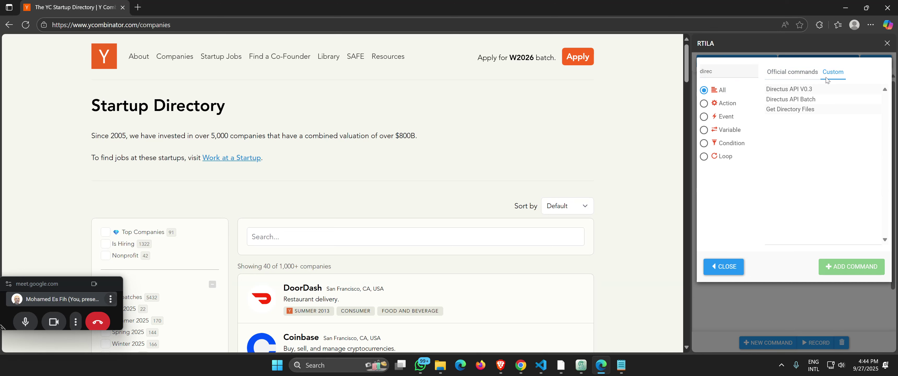
pyautogui.click(813, 93)
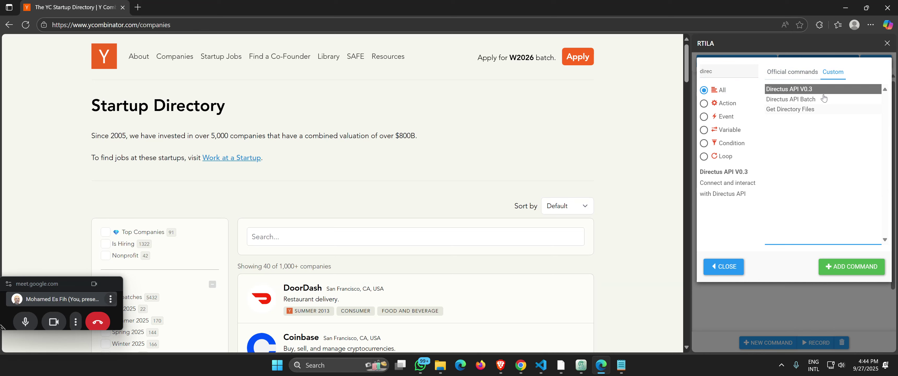
pyautogui.click(852, 267)
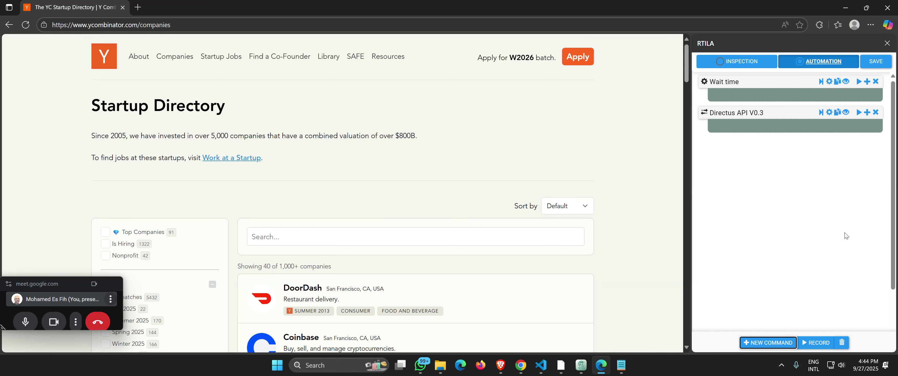
# - Widen the RTILA panel and expand the Directus API V0.3 command to show its settings
pyautogui.moveTo(686, 157); pyautogui.dragTo(647, 152)
pyautogui.click(707, 114)
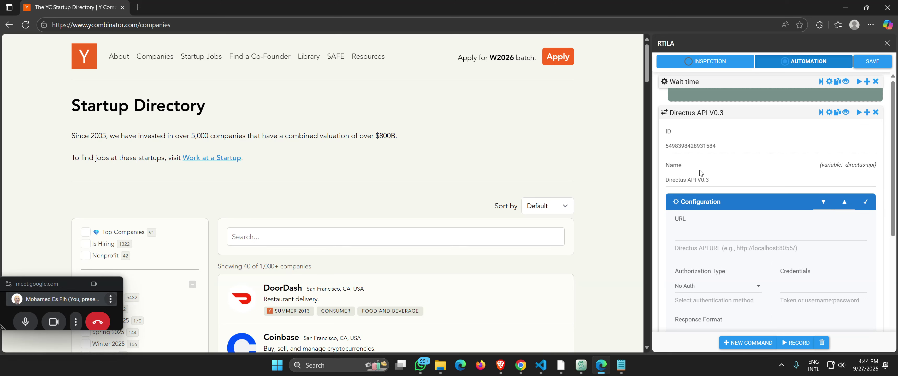
pyautogui.scroll(-2, 774, 172)
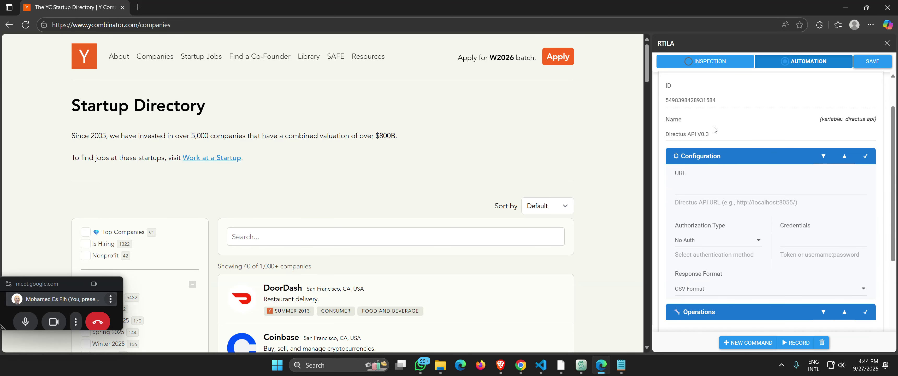
pyautogui.scroll(-2, 714, 129)
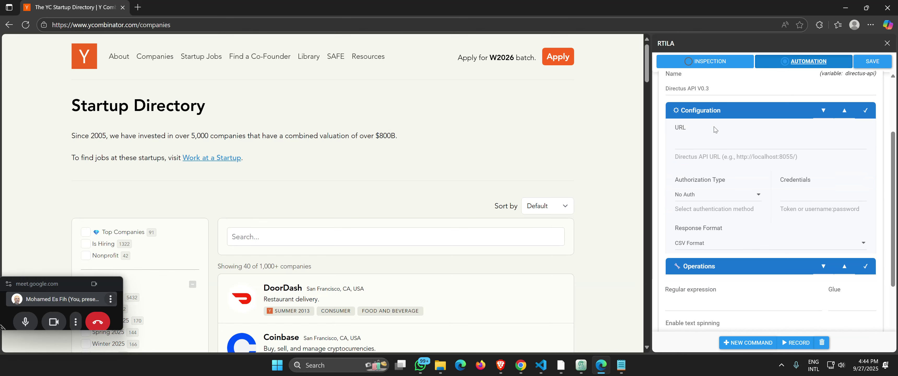
pyautogui.scroll(-2, 714, 129)
pyautogui.scroll(-2, 750, 161)
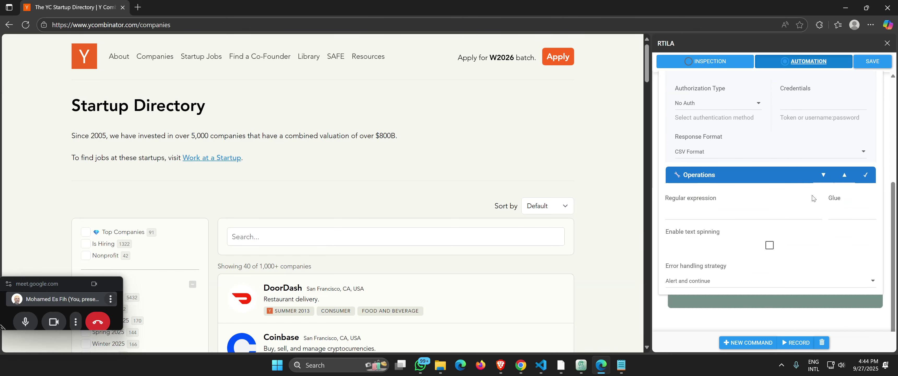
# - Expand the Operations section of the Directus API command and set the operation to Read Data
pyautogui.click(823, 177)
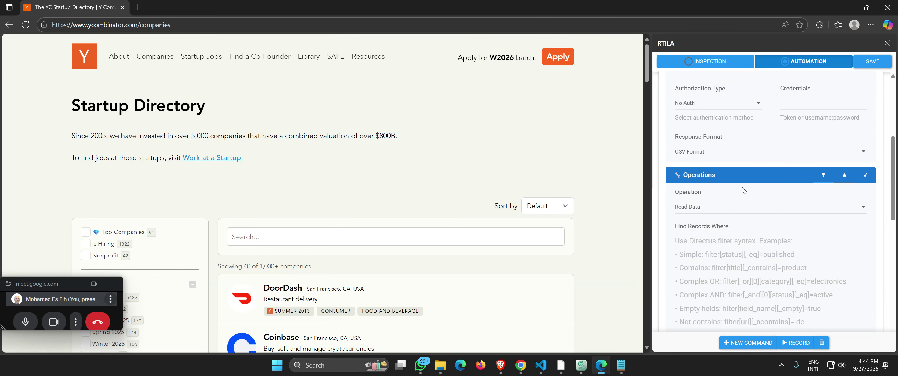
pyautogui.scroll(-1, 704, 181)
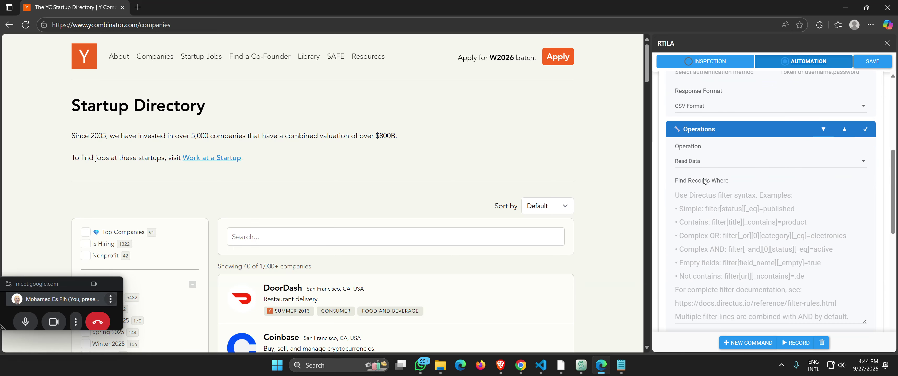
pyautogui.click(695, 164)
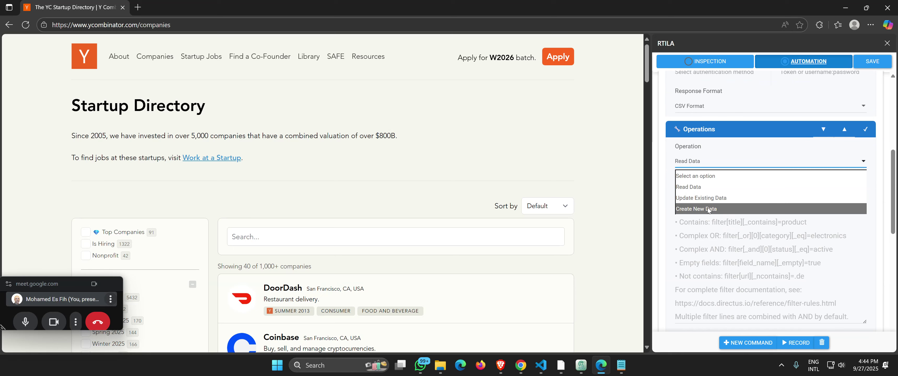
pyautogui.click(700, 191)
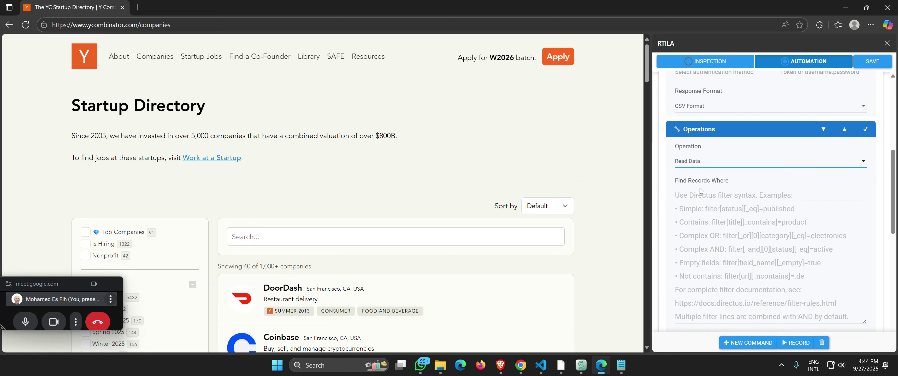
# - Check the Source Pagination Item collection's address in Chrome, and return to the Directus API command's empty URL field in Edge
pyautogui.scroll(5, 701, 191)
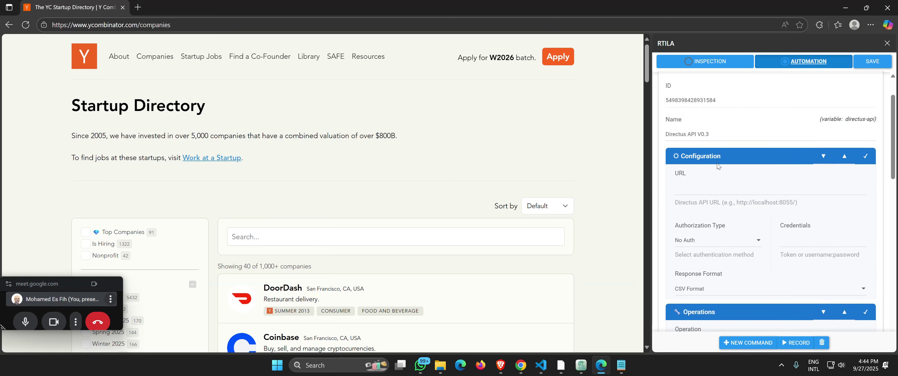
pyautogui.moveTo(520, 365)
pyautogui.click(420, 326)
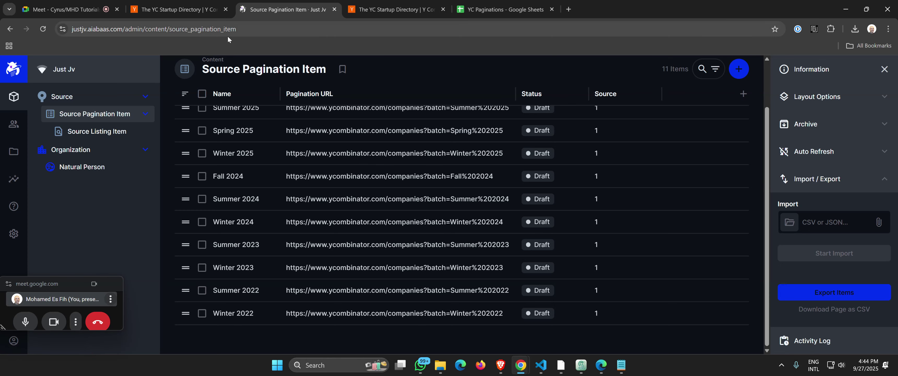
pyautogui.scroll(2, 274, 142)
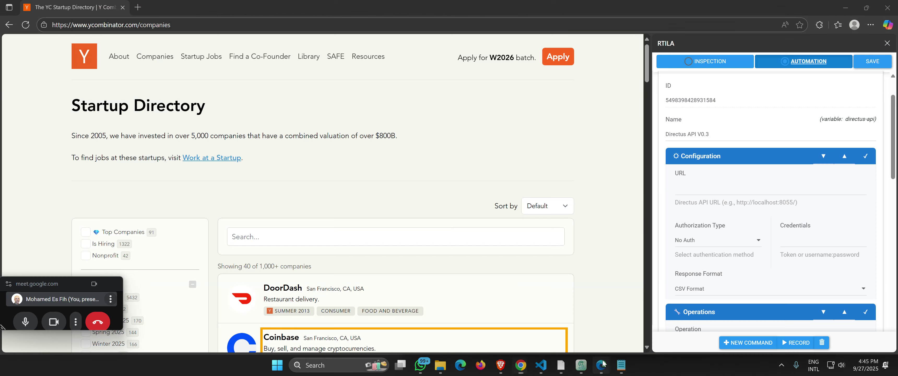
pyautogui.click(600, 365)
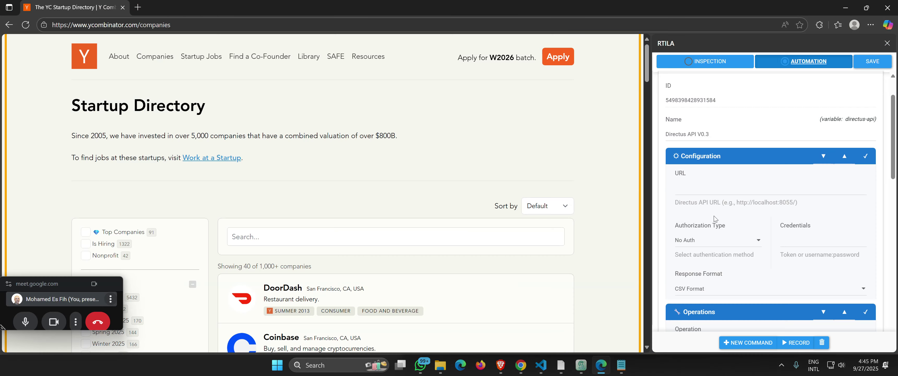
pyautogui.click(729, 183)
pyautogui.click(520, 365)
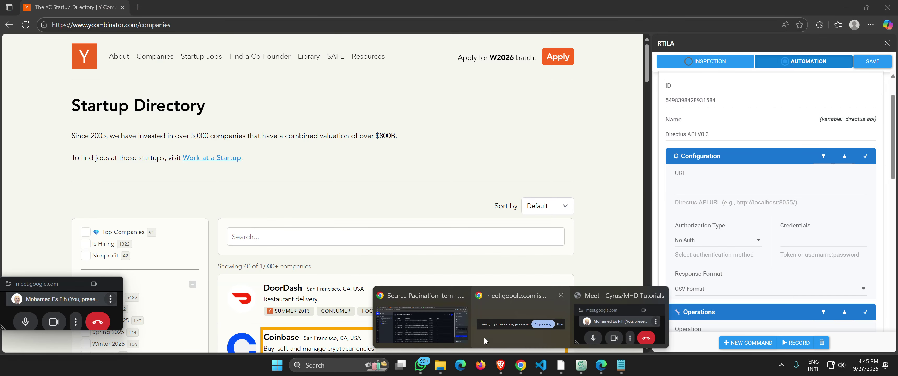
pyautogui.click(437, 335)
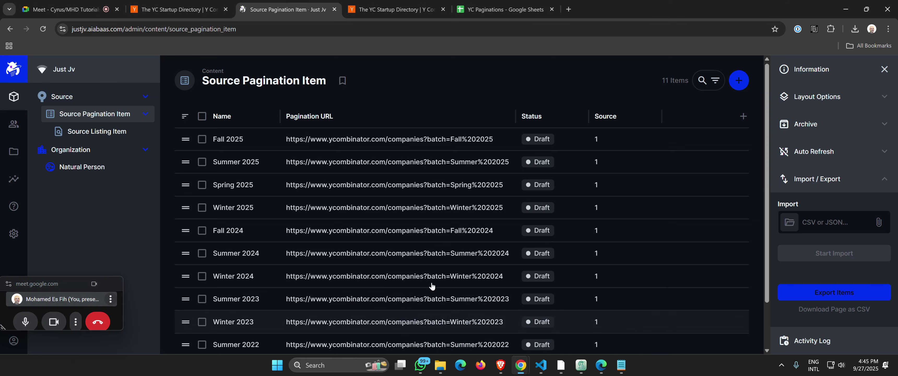
pyautogui.moveTo(170, 30); pyautogui.dragTo(265, 31)
pyautogui.click(166, 28)
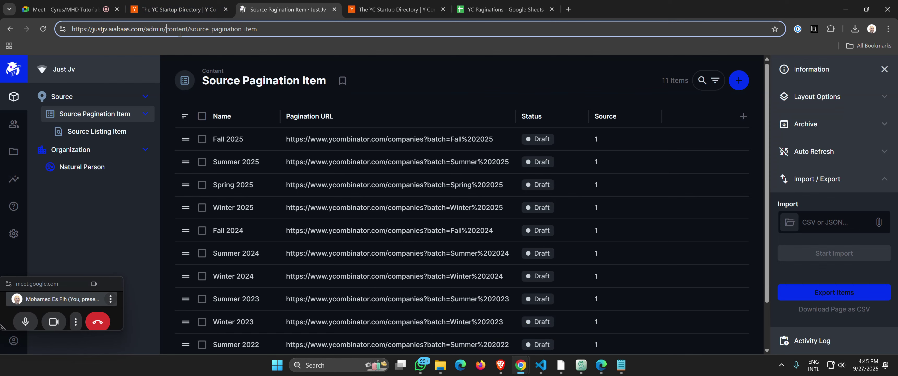
pyautogui.moveTo(146, 29); pyautogui.dragTo(71, 29)
pyautogui.hotkey('ctrl', 'c')
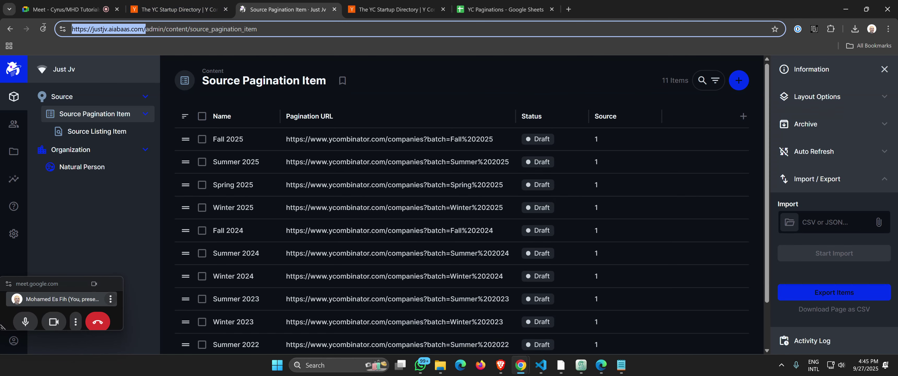
pyautogui.click(600, 365)
pyautogui.hotkey('ctrl', 'v')
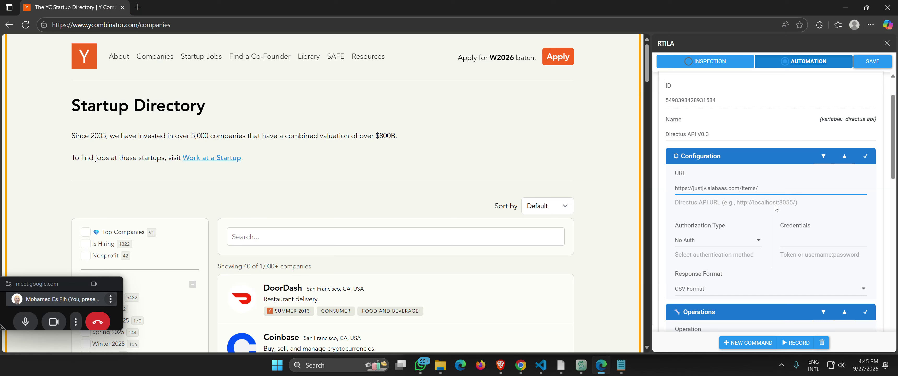
pyautogui.doubleClick(743, 189)
pyautogui.click(765, 190)
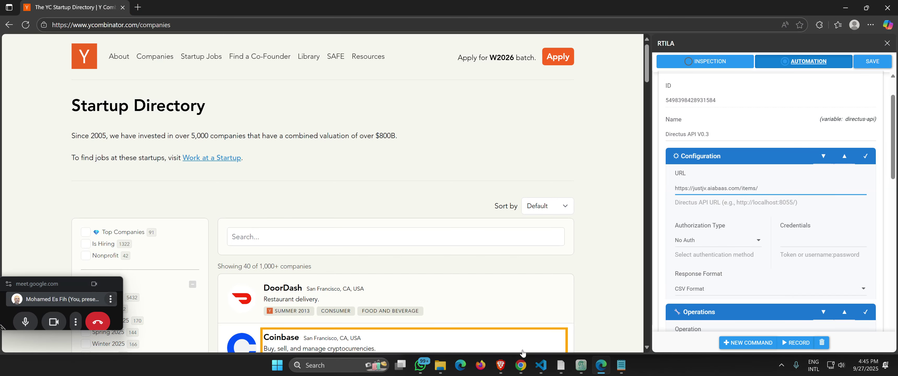
# - Copy the collection name source_pagination_item from the Chrome address and append it to the Directus API URL in Edge
pyautogui.moveTo(520, 365)
pyautogui.click(453, 332)
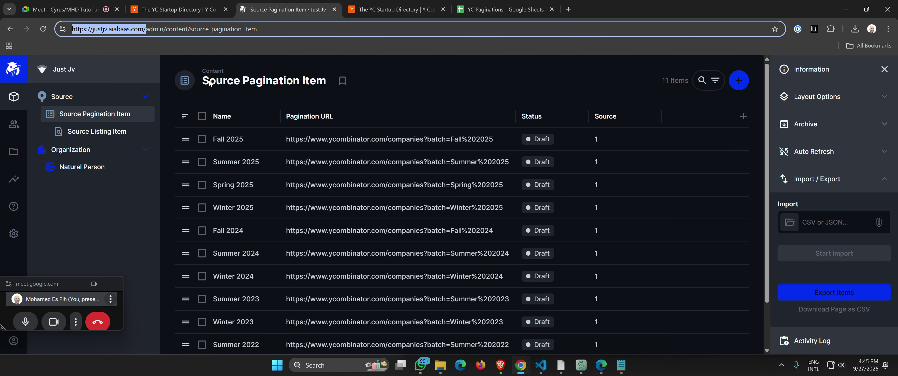
pyautogui.click(194, 33)
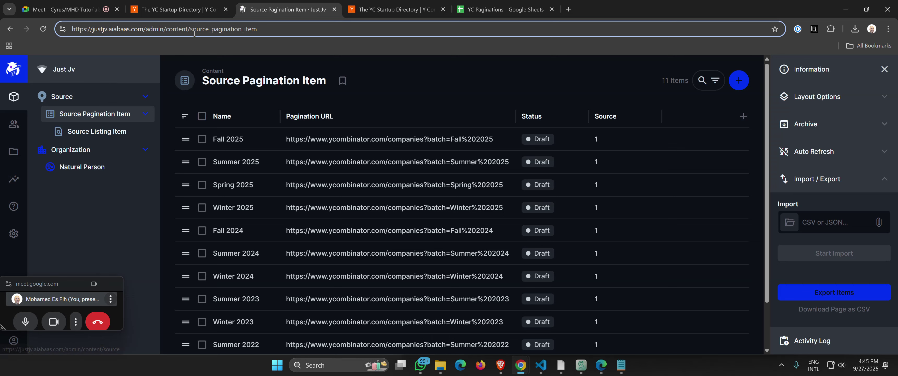
pyautogui.moveTo(191, 29); pyautogui.dragTo(265, 33)
pyautogui.hotkey('ctrl', 'c')
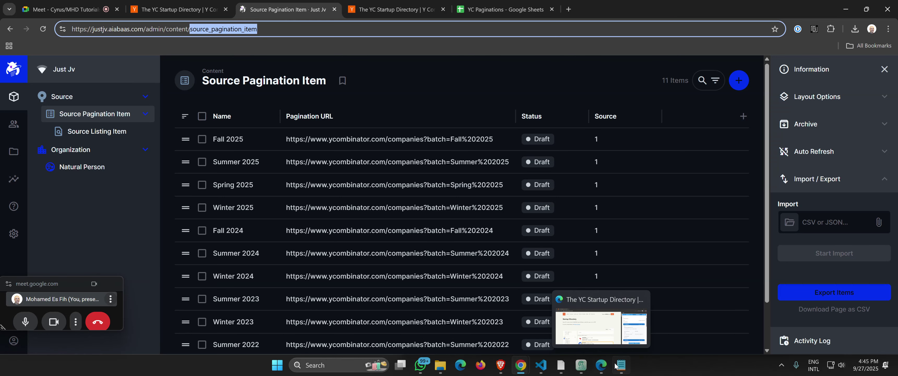
pyautogui.click(600, 365)
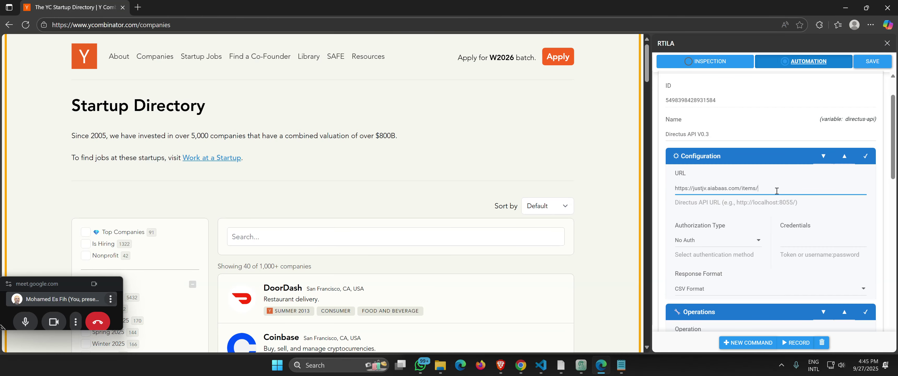
pyautogui.hotkey('ctrl', 'v')
pyautogui.moveTo(827, 191); pyautogui.dragTo(661, 194)
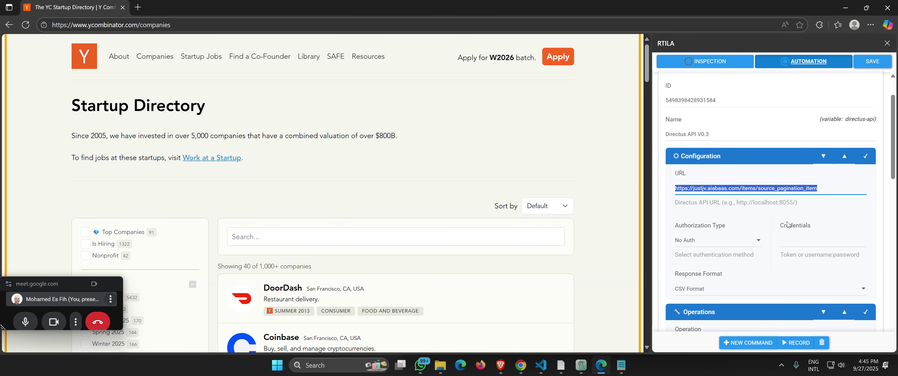
# - Set the Directus API command's authorization type to Bearer Token and activate its empty Credentials field
pyautogui.click(711, 240)
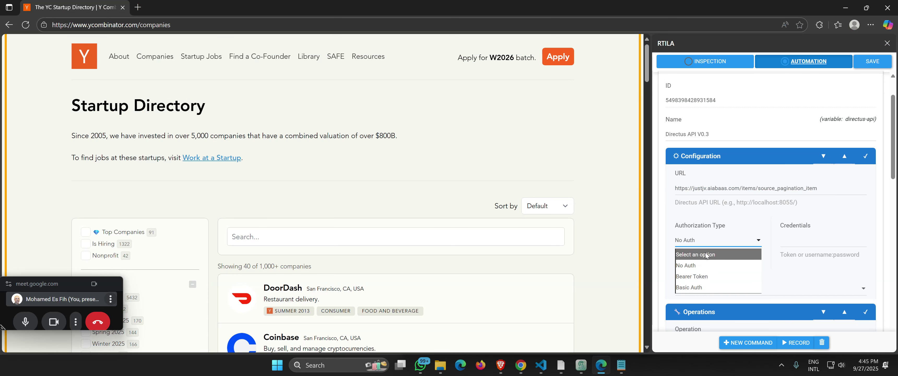
pyautogui.click(696, 277)
pyautogui.click(784, 246)
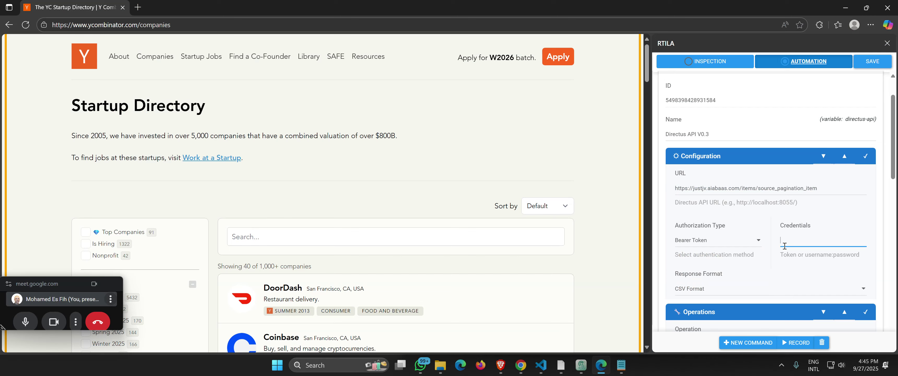
# - Switch to Directus in Chrome and open the signed-in administrator's user profile at its Token field
pyautogui.click(521, 365)
pyautogui.click(421, 315)
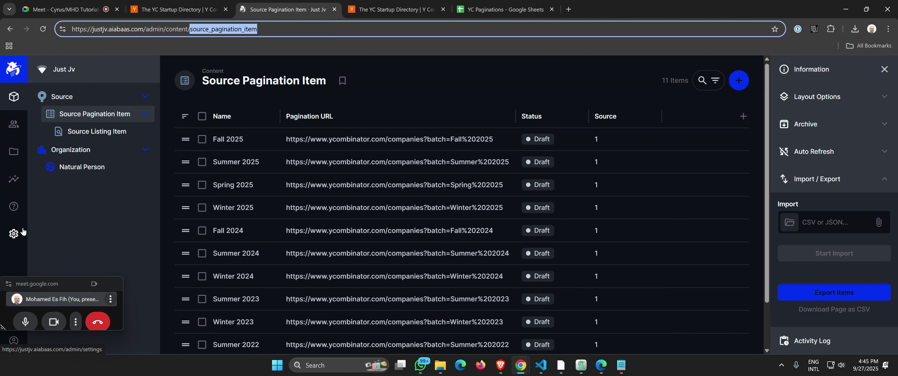
pyautogui.click(14, 233)
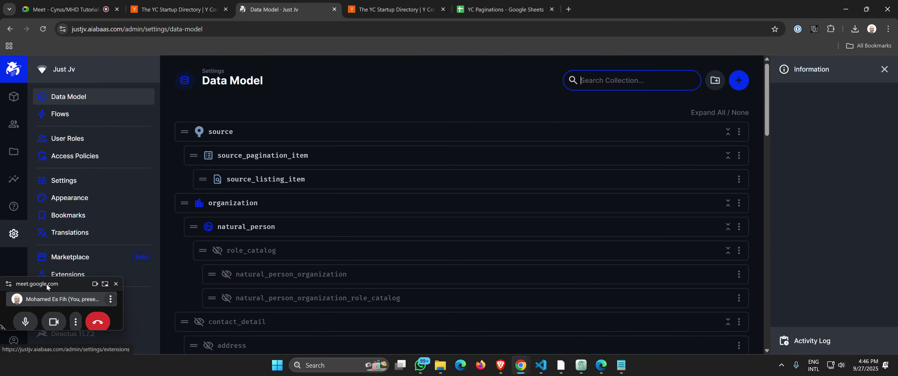
pyautogui.moveTo(47, 284); pyautogui.dragTo(252, 283)
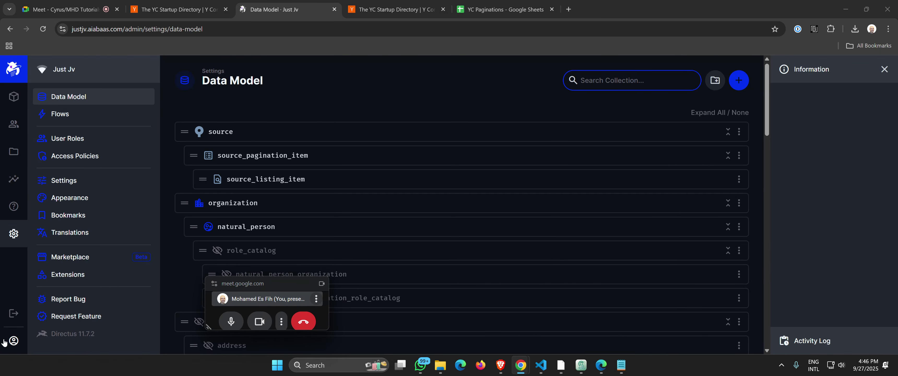
pyautogui.click(14, 341)
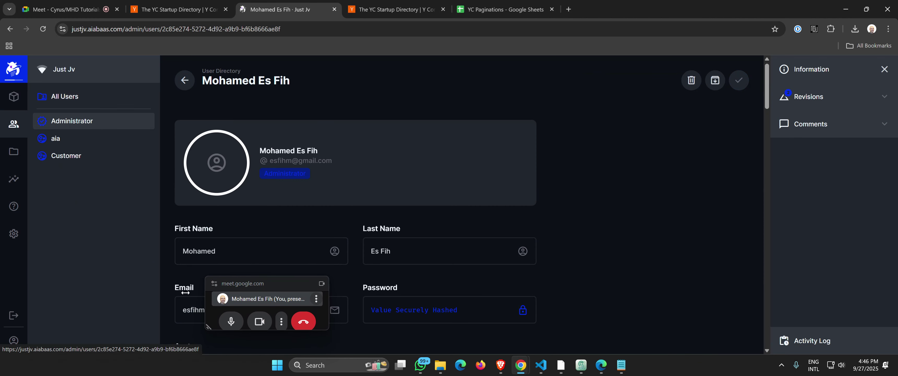
pyautogui.moveTo(265, 283); pyautogui.dragTo(97, 342)
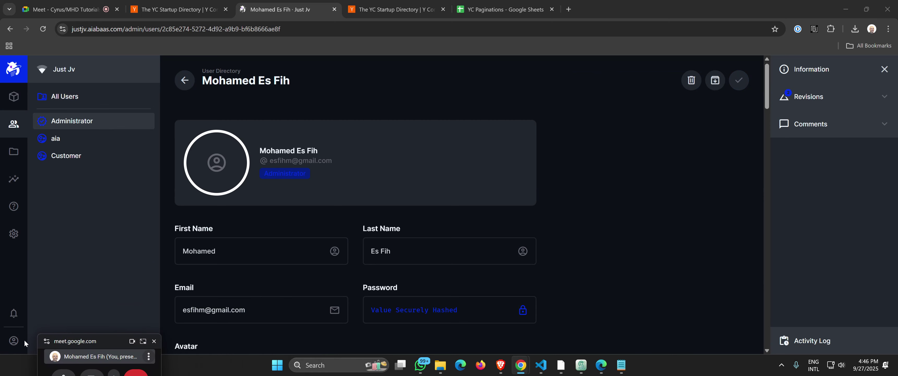
pyautogui.scroll(-10, 261, 192)
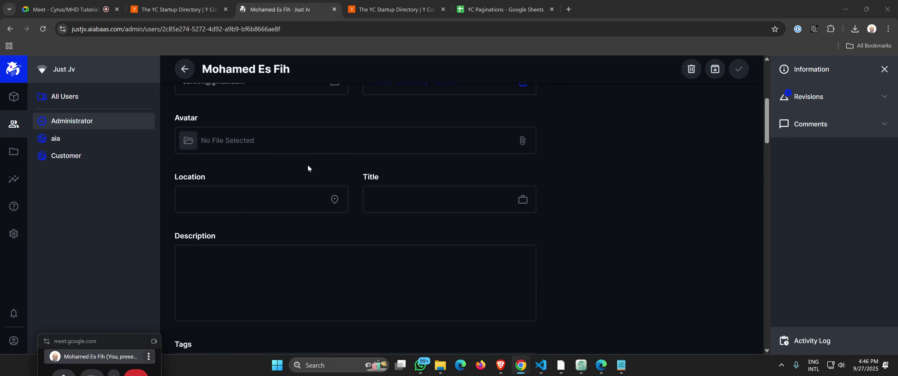
pyautogui.scroll(-20, 307, 168)
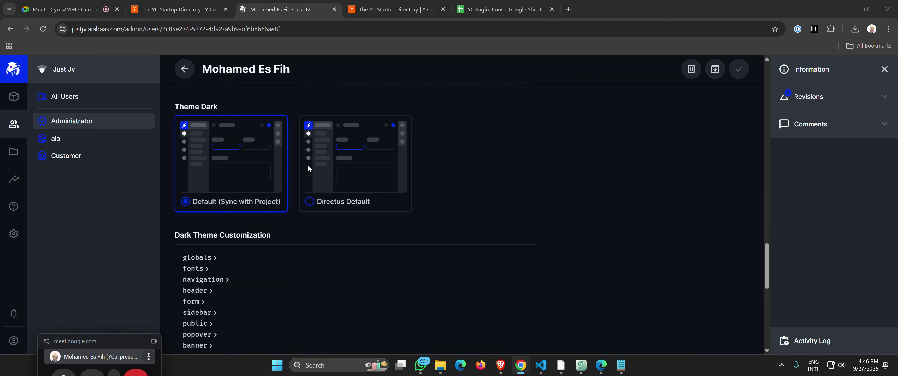
pyautogui.scroll(-3, 308, 168)
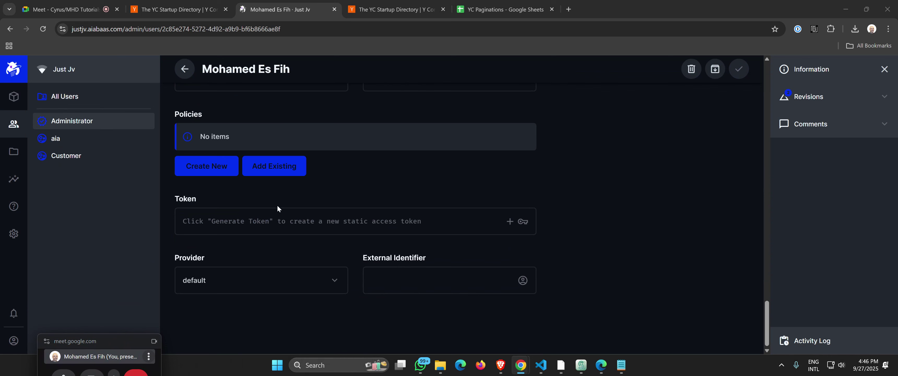
# - Generate a static access token in the profile's Token field, copy it, and save the user profile
pyautogui.click(509, 221)
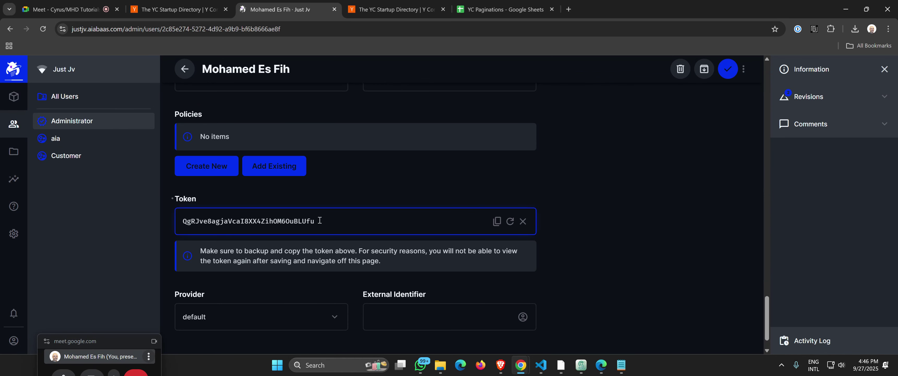
pyautogui.click(496, 221)
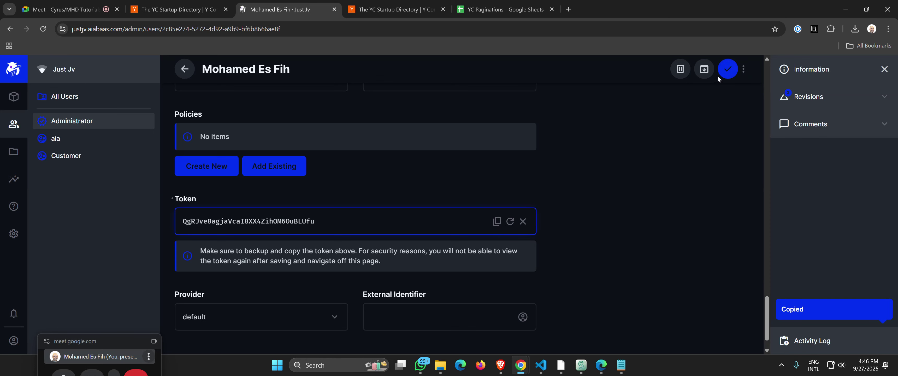
pyautogui.click(725, 70)
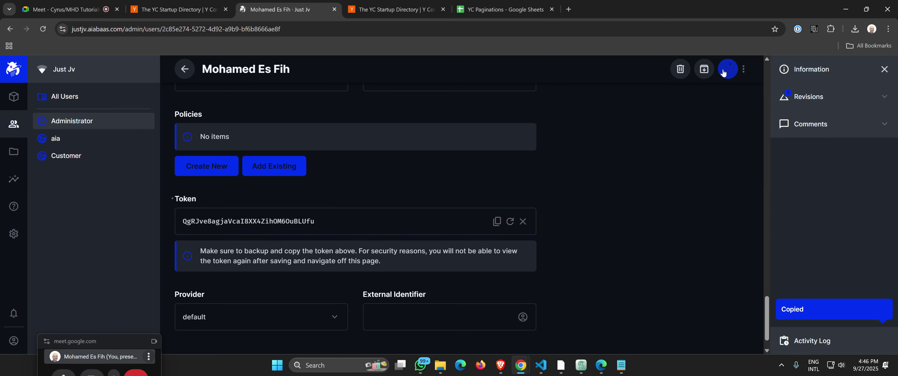
# - Return to Edge, paste the copied access token into the Directus API command's Credentials field, and save the automation
pyautogui.click(599, 365)
pyautogui.hotkey('ctrl', 'v')
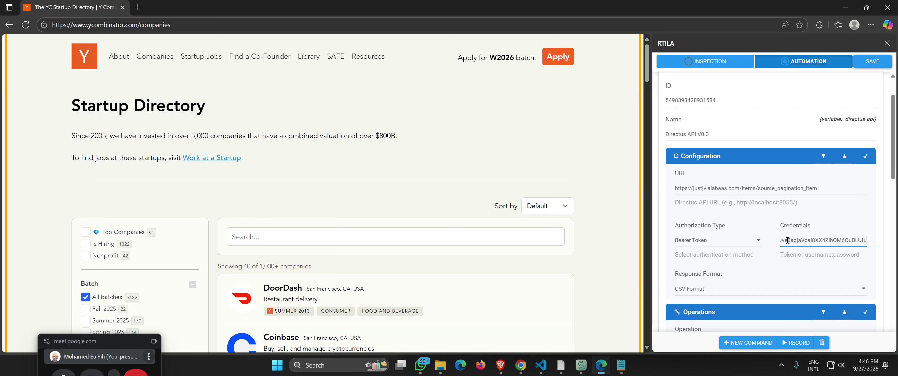
pyautogui.click(870, 65)
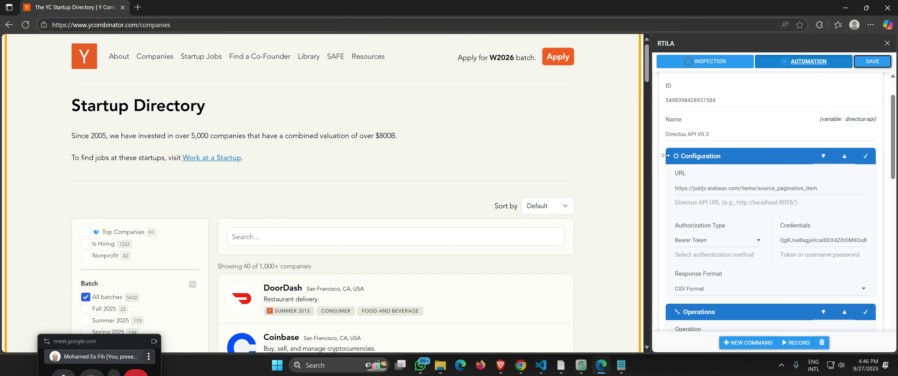
# - Narrow the RTILA panel slightly and collapse the Directus API command's Configuration section, saving the automation
pyautogui.moveTo(665, 156); pyautogui.dragTo(671, 155)
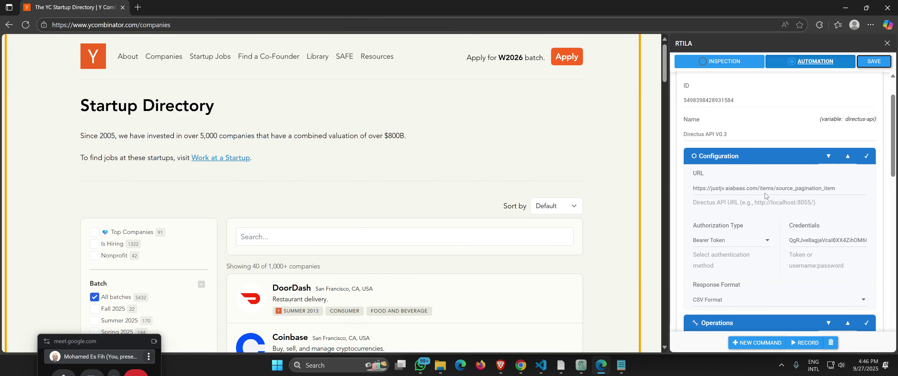
pyautogui.click(848, 157)
pyautogui.click(875, 66)
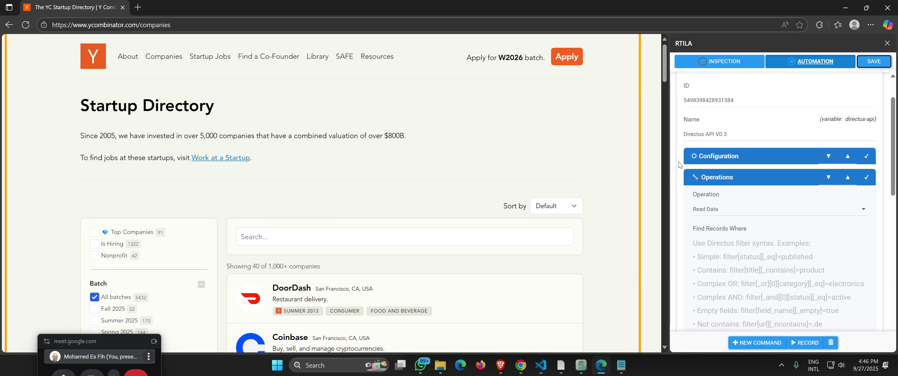
pyautogui.scroll(-1, 720, 211)
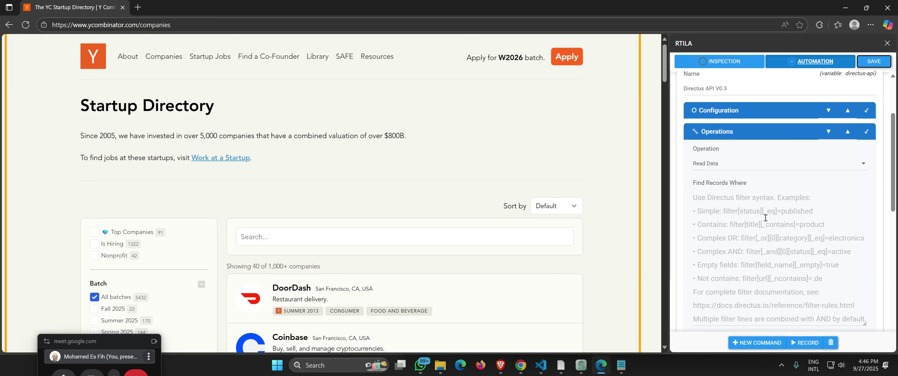
# - Set the Find Records Where condition to filter[status][_eq]=draft and save the automation
pyautogui.click(744, 219)
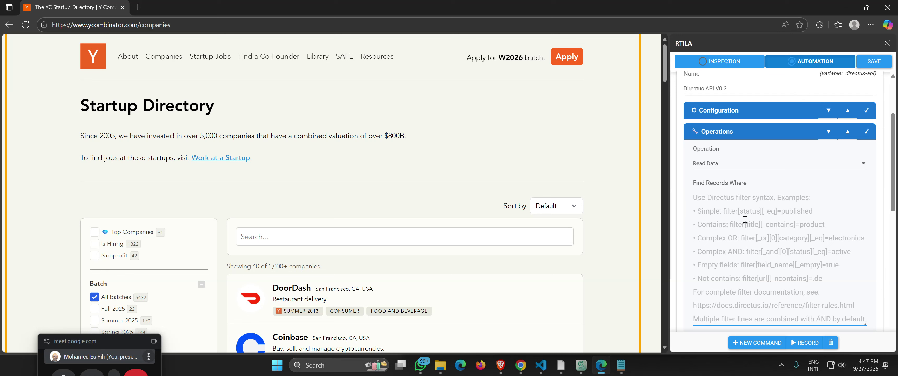
pyautogui.write('filter')
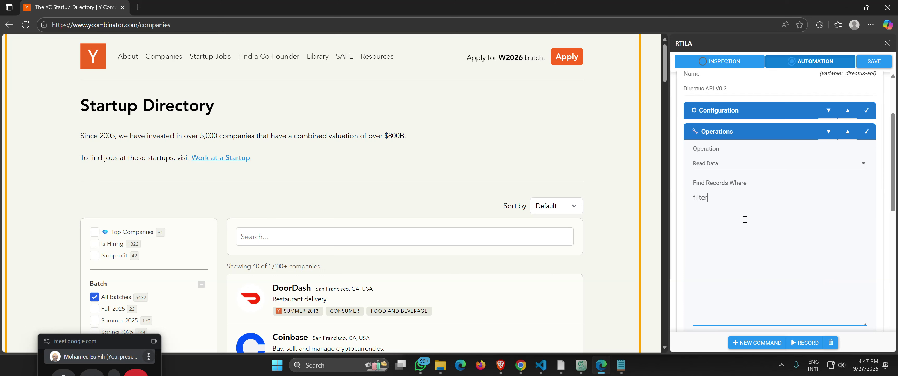
pyautogui.write('[]')
pyautogui.write('status')
pyautogui.write('[_eq')
pyautogui.write(']')
pyautogui.write('=dart')
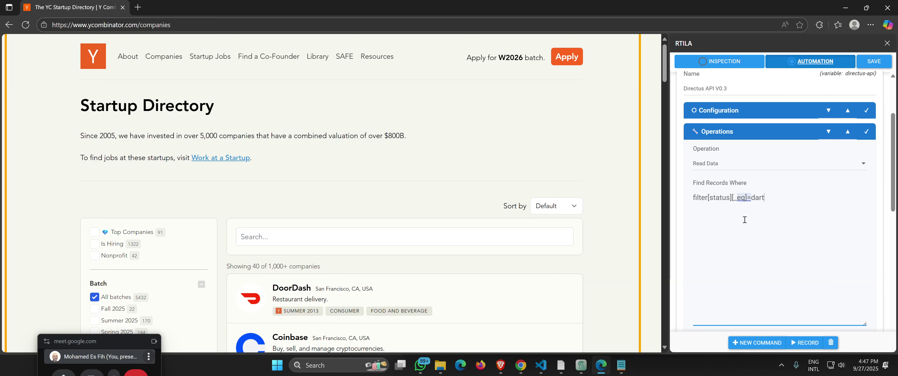
pyautogui.press('BackSpace')
pyautogui.press('BackSpace')
pyautogui.press('BackSpace')
pyautogui.write('raft')
pyautogui.click(873, 61)
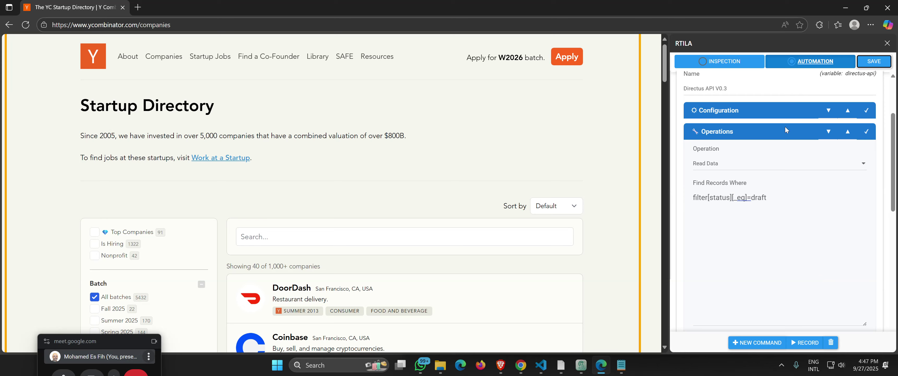
# - Open an empty developer console beside the page, save the automation, and run the Directus API command
pyautogui.press('F12')
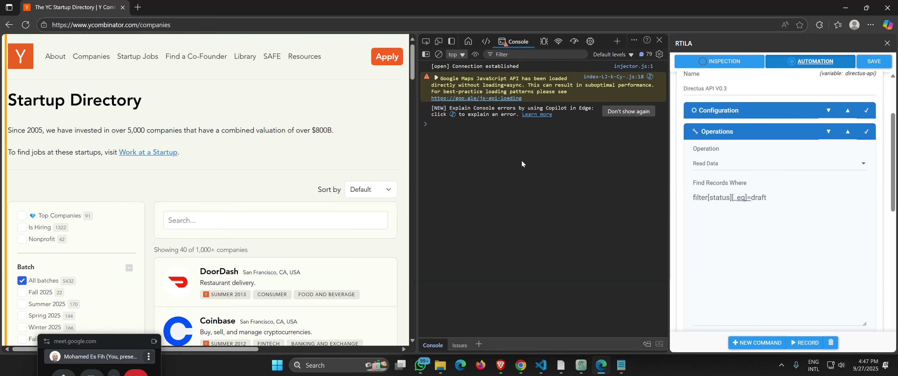
pyautogui.hotkey('ctrl', 'l')
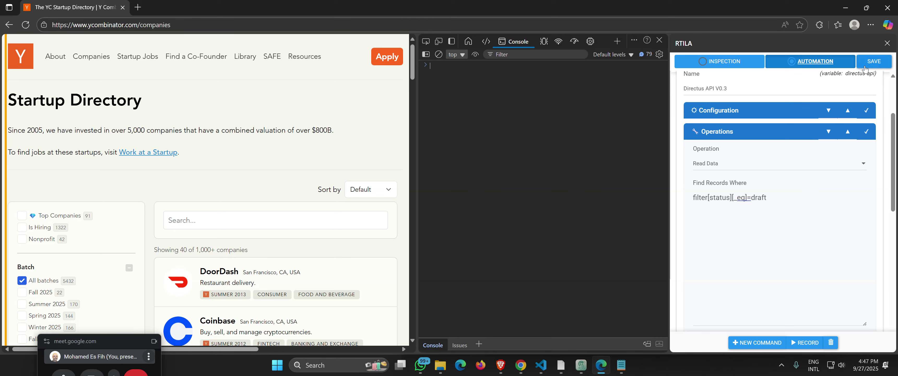
pyautogui.click(874, 62)
pyautogui.scroll(1, 807, 146)
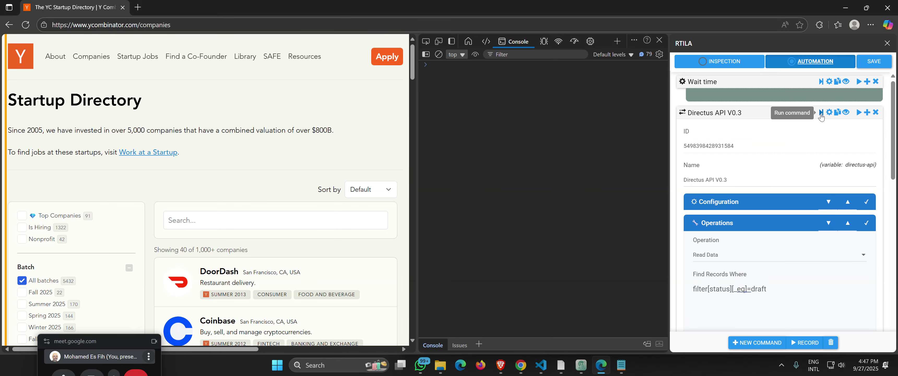
pyautogui.click(820, 113)
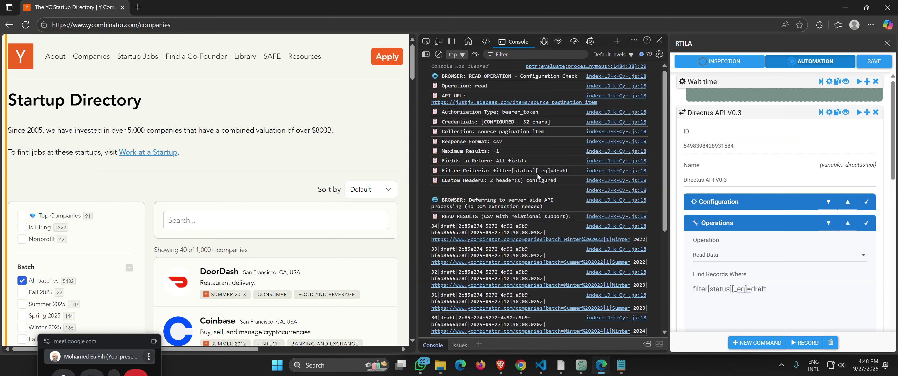
# - Examine the filter criteria, the returned records and the record total in the console output
pyautogui.moveTo(568, 170); pyautogui.dragTo(495, 170)
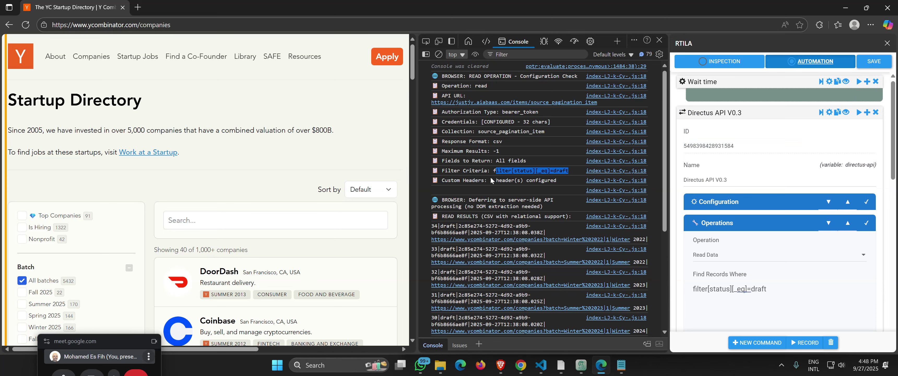
pyautogui.scroll(-5, 488, 177)
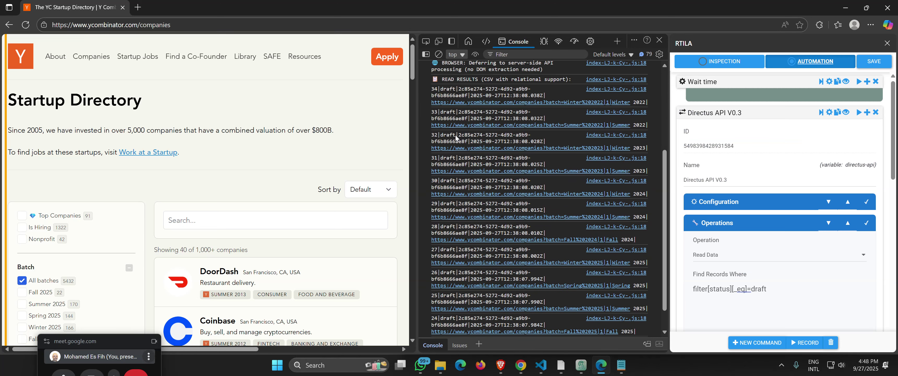
pyautogui.scroll(-4, 456, 138)
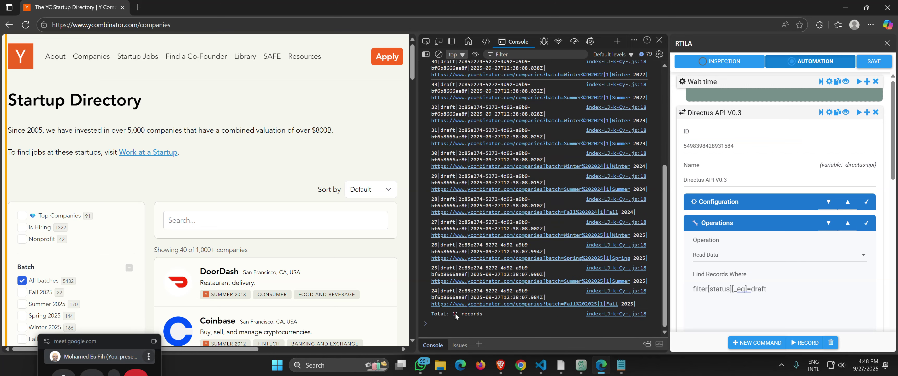
pyautogui.doubleClick(456, 313)
# - Expand the Directus API command's Configuration section to review its credentials and URL, and collapse it again
pyautogui.click(828, 205)
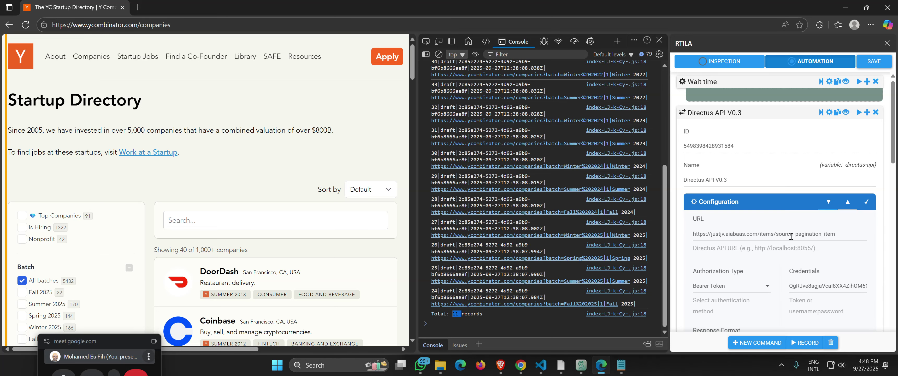
pyautogui.scroll(-1, 788, 234)
pyautogui.doubleClick(807, 235)
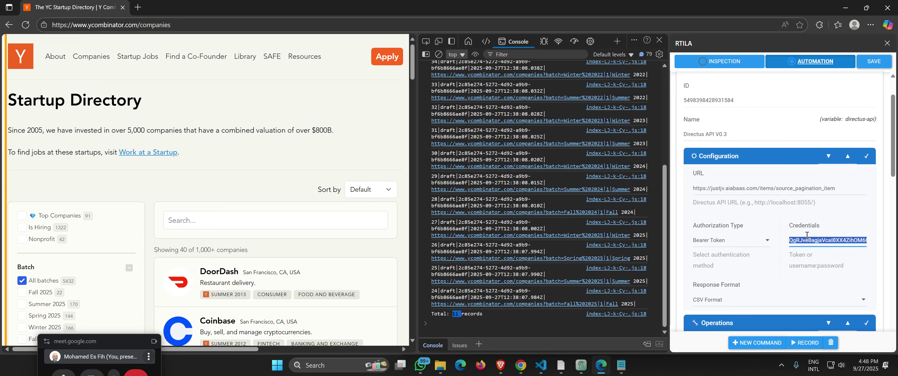
pyautogui.tripleClick(791, 187)
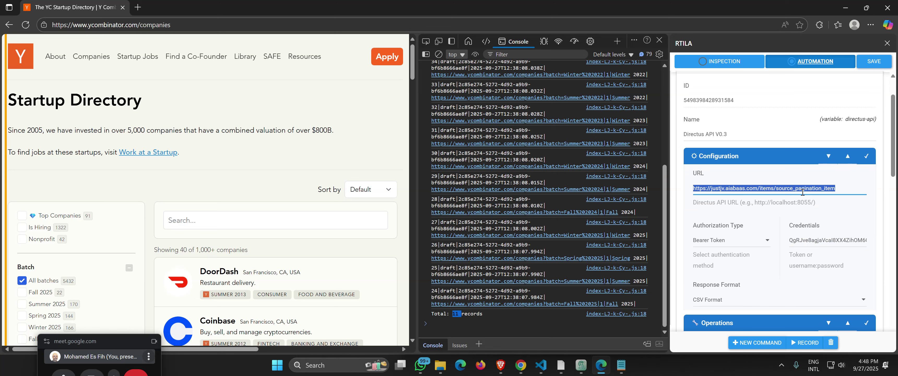
pyautogui.click(844, 163)
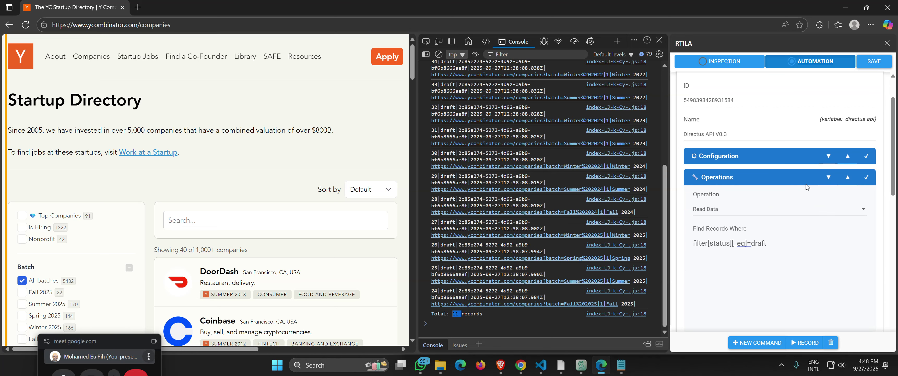
# - Review the Return these fields setting and the raw column values of the Fall 2024 record in the console
pyautogui.scroll(-5, 734, 213)
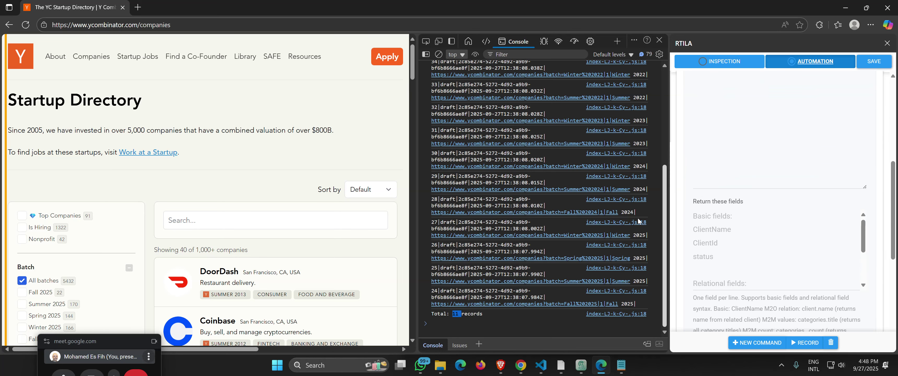
pyautogui.moveTo(432, 199); pyautogui.dragTo(555, 208)
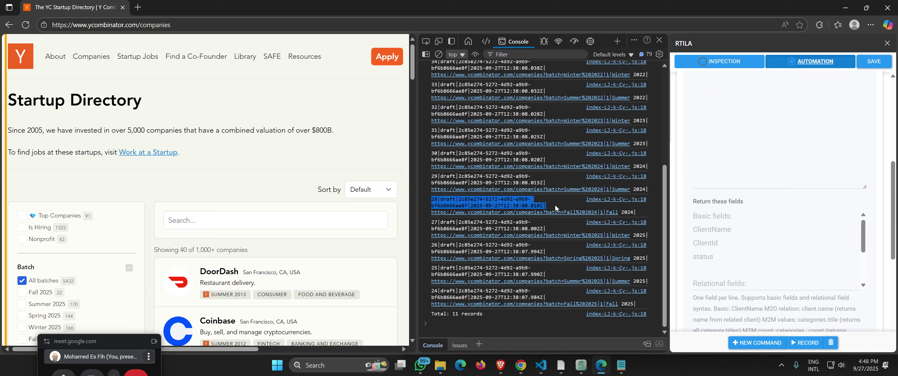
pyautogui.click(557, 204)
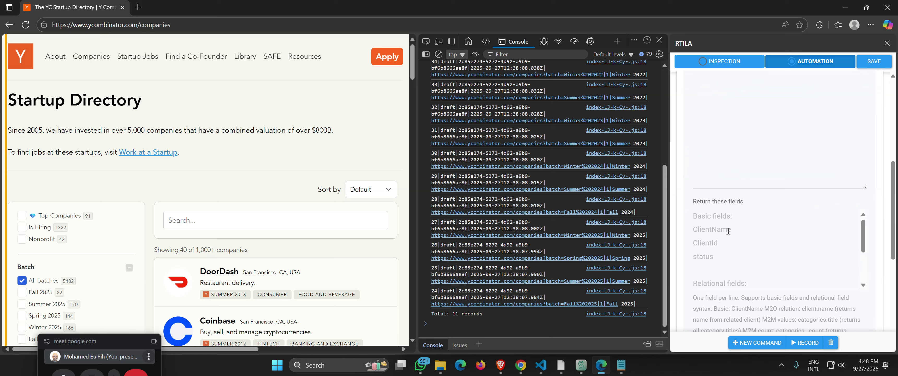
pyautogui.click(711, 220)
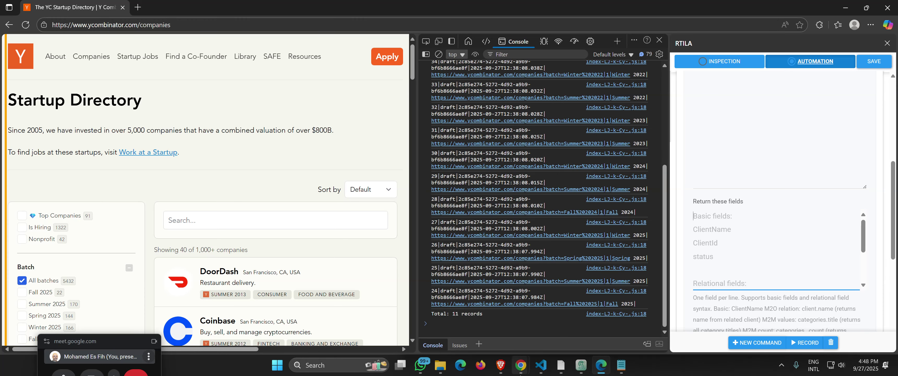
# - Switch to Directus, open the Source Pagination Item content to view its records, and switch back to RTILA
pyautogui.click(521, 365)
pyautogui.click(434, 336)
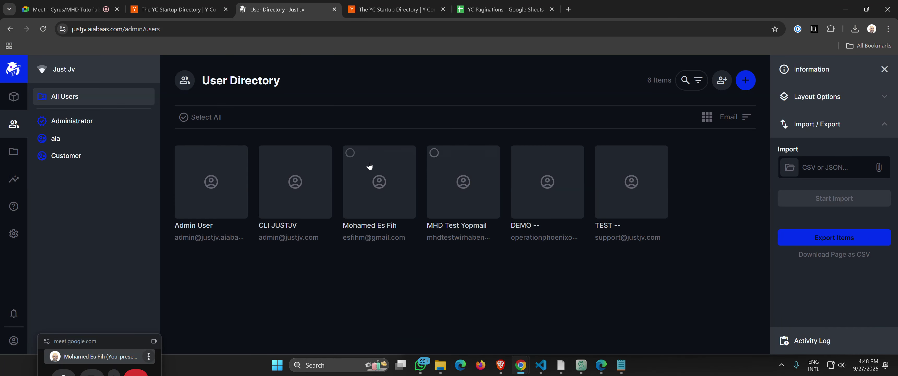
pyautogui.click(18, 99)
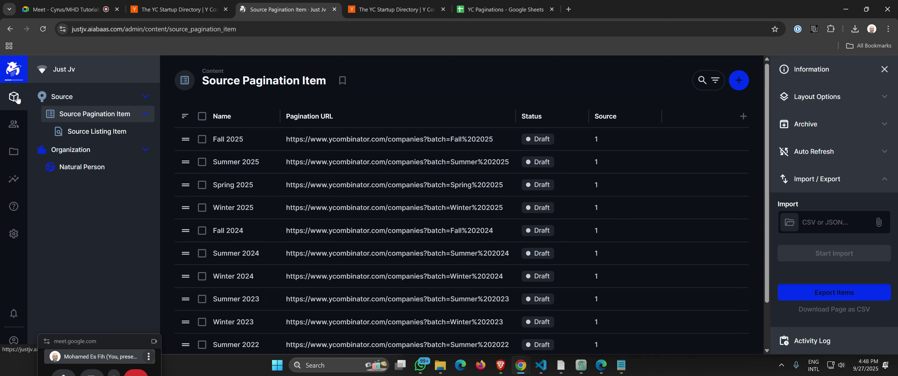
pyautogui.click(600, 365)
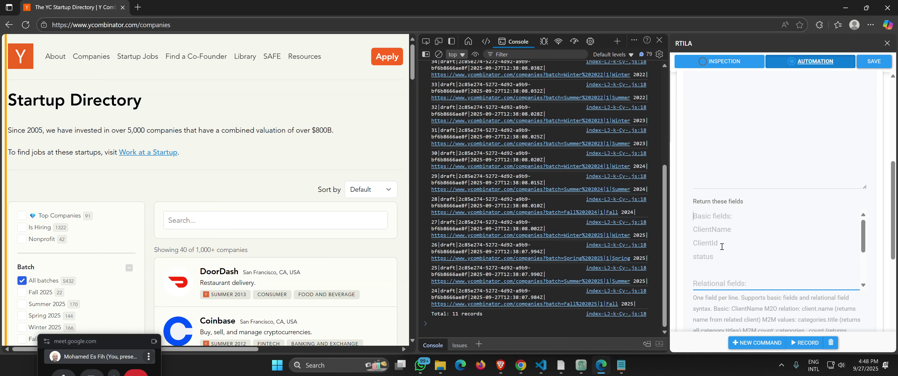
# - Copy and clear the Find Records Where condition to read the filter syntax examples, and restore filter[status][_eq]=draft
pyautogui.scroll(4, 735, 203)
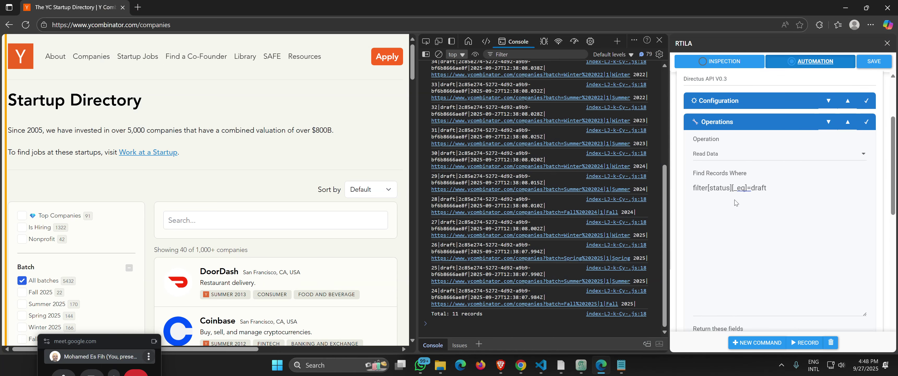
pyautogui.scroll(1, 735, 203)
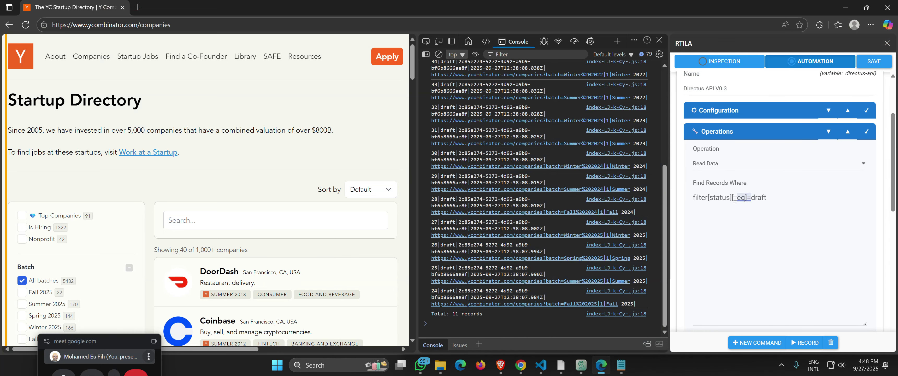
pyautogui.tripleClick(779, 201)
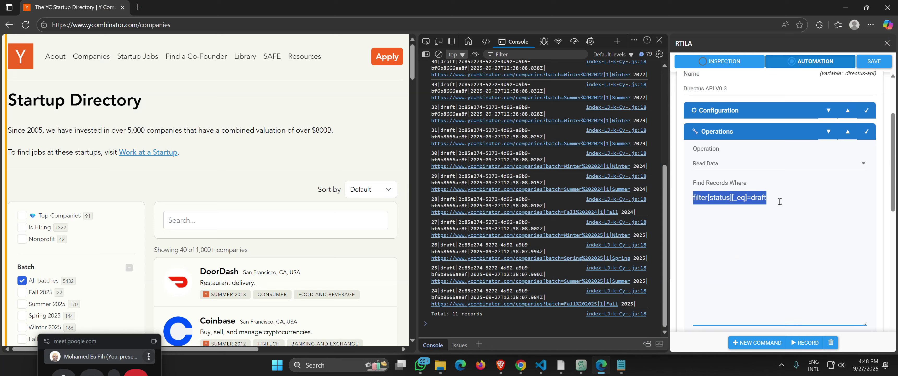
pyautogui.click(783, 196)
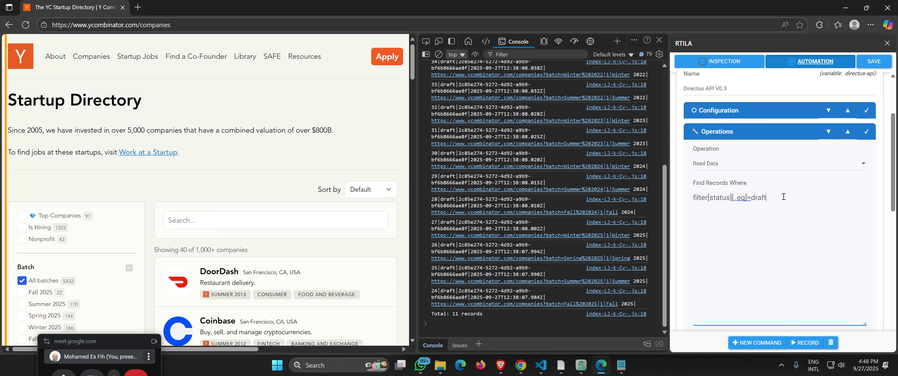
pyautogui.tripleClick(784, 196)
pyautogui.hotkey('ctrl', 'c')
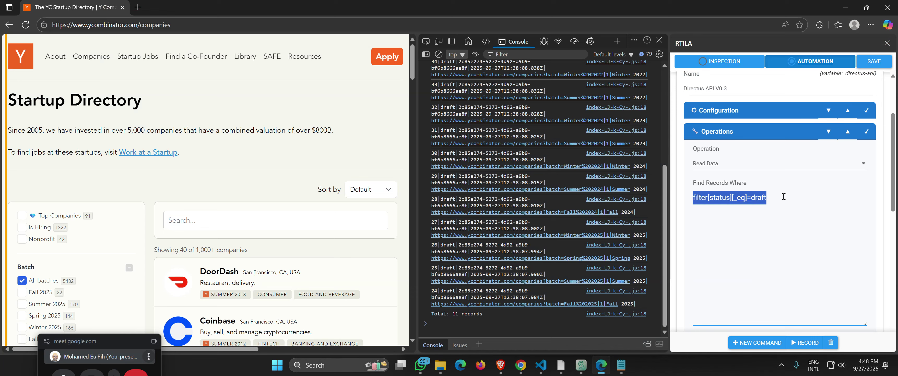
pyautogui.press('BackSpace')
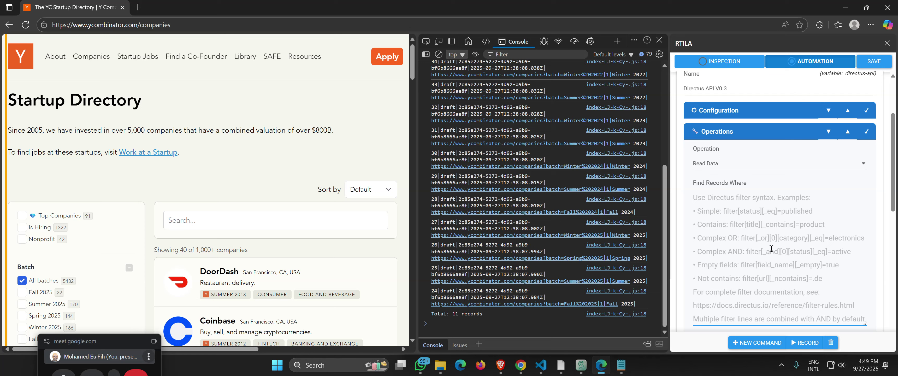
pyautogui.hotkey('ctrl', 'v')
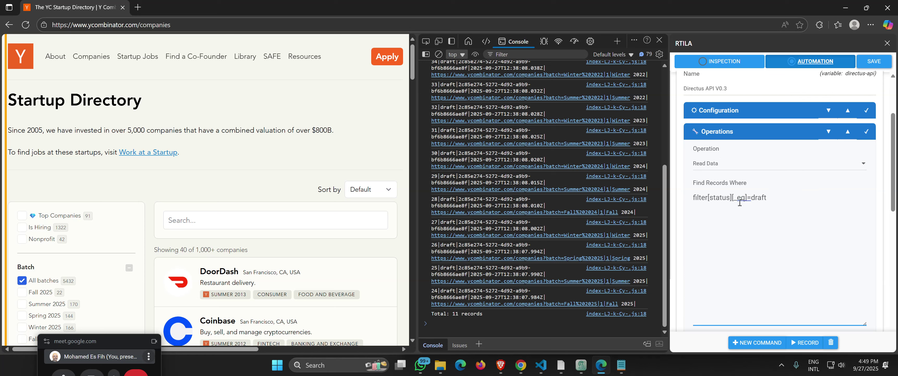
# - Examine the parts of the Find Records Where condition: the filter keyword, the status field and the _eq operator
pyautogui.moveTo(766, 198); pyautogui.dragTo(692, 199)
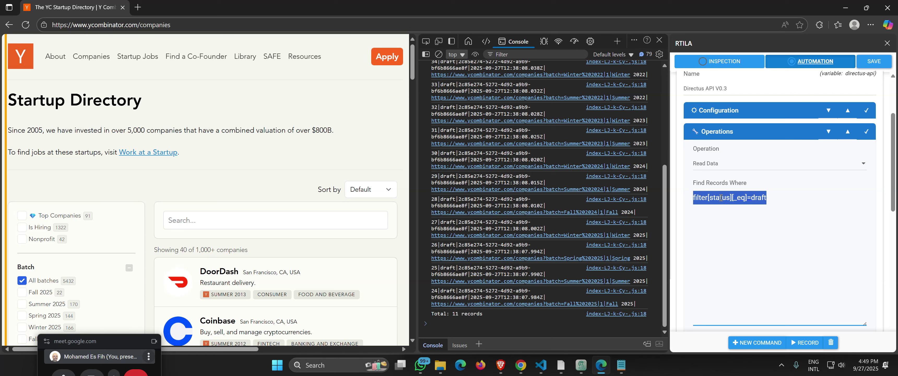
pyautogui.click(726, 197)
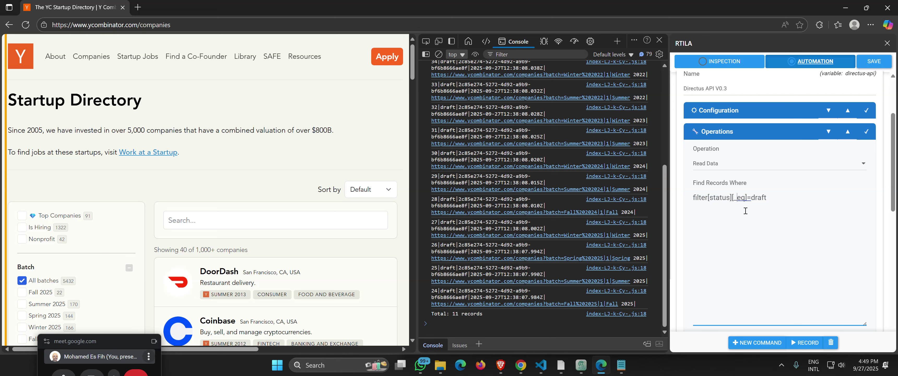
pyautogui.doubleClick(699, 197)
pyautogui.click(716, 198)
pyautogui.doubleClick(714, 199)
pyautogui.click(732, 198)
# - Empty the Find Records Where condition again to compare it with the Simple filter example, and paste filter[status][_eq]=draft back
pyautogui.tripleClick(739, 205)
pyautogui.hotkey('ctrl', 'c')
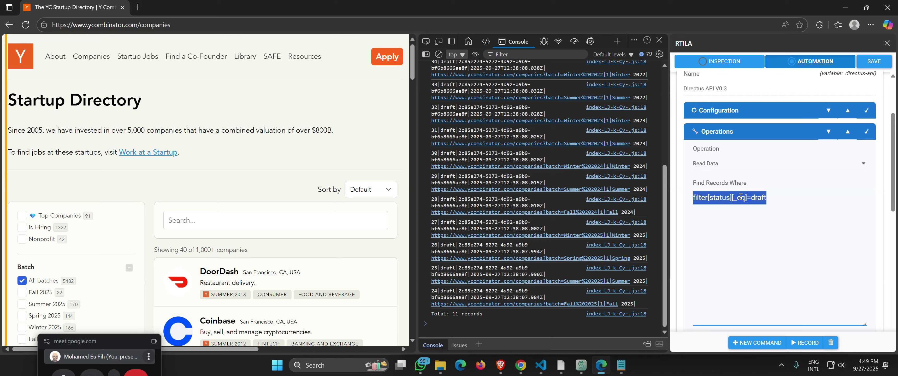
pyautogui.press('BackSpace')
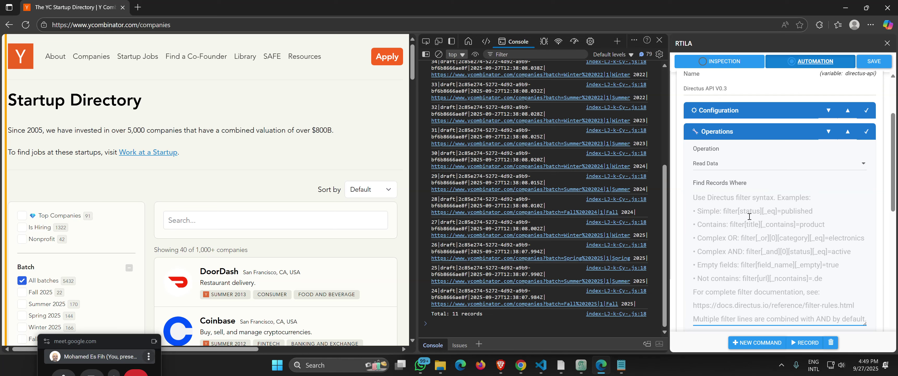
pyautogui.scroll(-1, 787, 243)
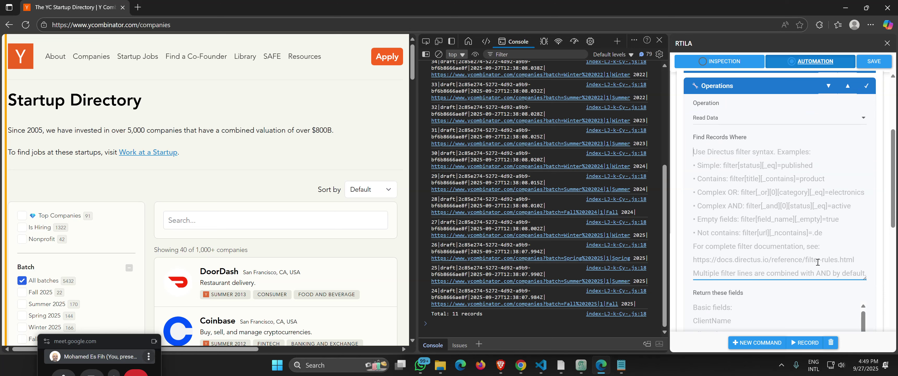
pyautogui.scroll(3, 814, 258)
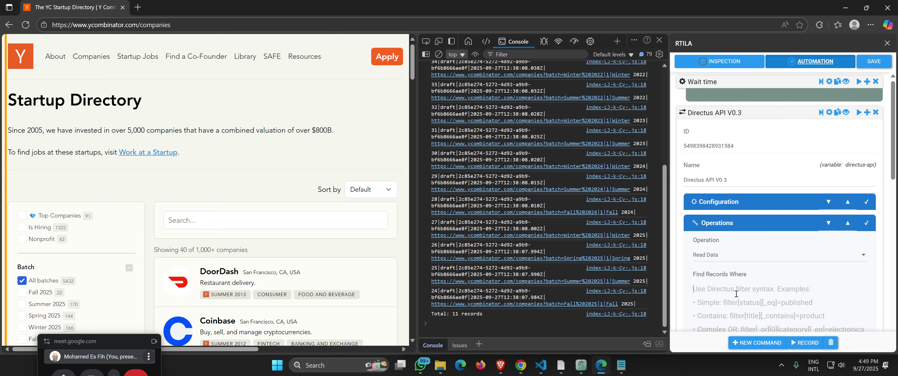
pyautogui.hotkey('ctrl', 'v')
pyautogui.scroll(-2, 736, 193)
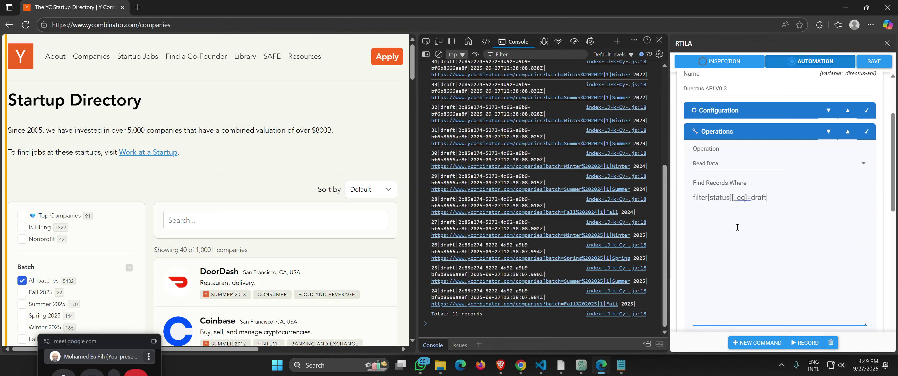
# - Expand the Configuration section to check the source_pagination_item collection in the URL, and collapse it again
pyautogui.click(823, 117)
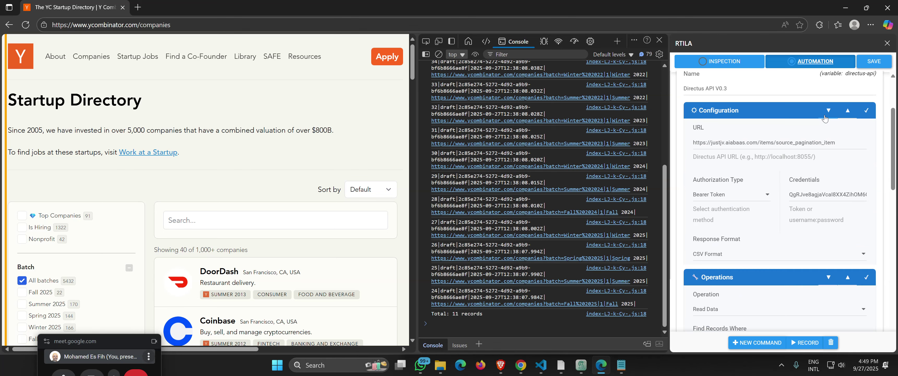
pyautogui.click(774, 144)
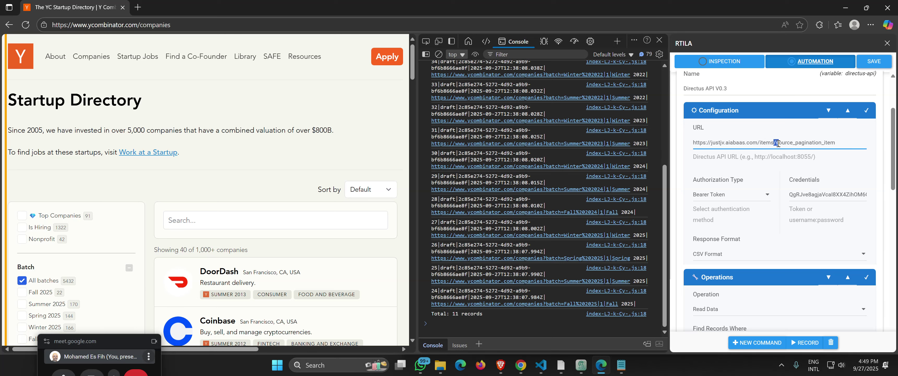
pyautogui.moveTo(776, 144); pyautogui.dragTo(853, 144)
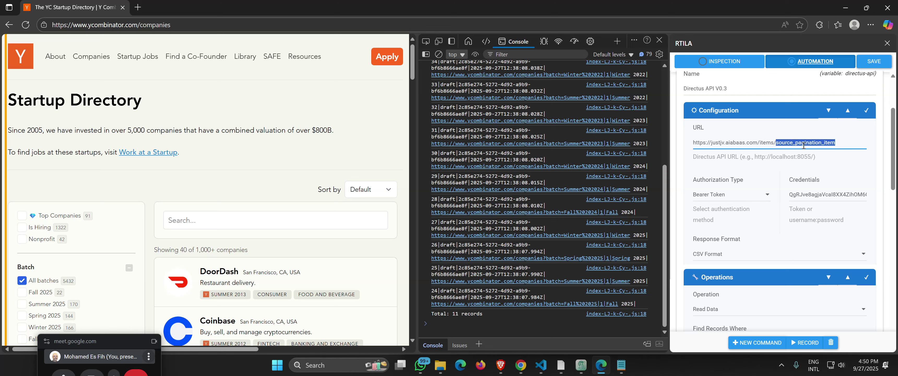
pyautogui.click(828, 110)
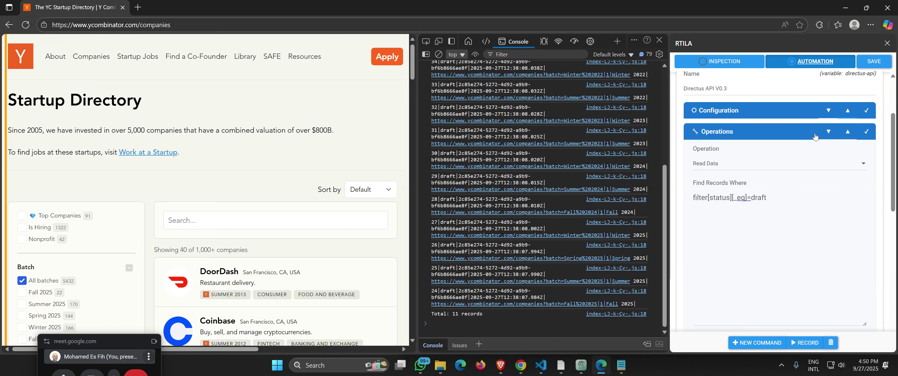
# - Examine the status field name between the brackets of the Find Records Where condition
pyautogui.doubleClick(719, 197)
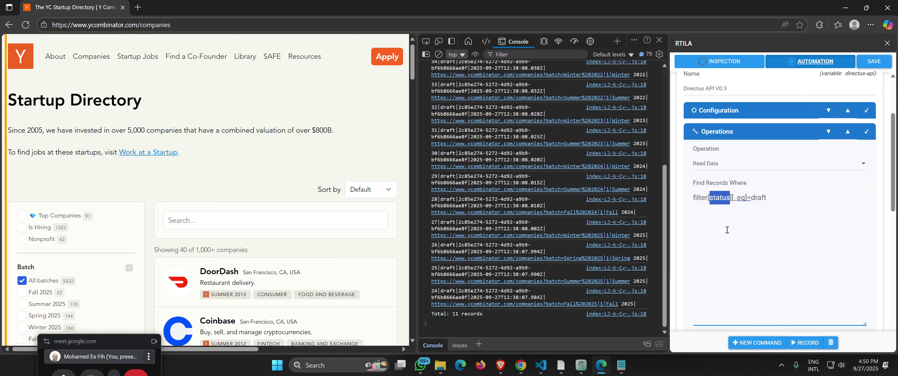
pyautogui.click(713, 202)
pyautogui.click(712, 199)
pyautogui.moveTo(712, 200); pyautogui.dragTo(708, 200)
pyautogui.doubleClick(720, 197)
pyautogui.click(722, 197)
# - Examine the ID, status and user-created values of the Fall 2024 record in the console output
pyautogui.doubleClick(434, 200)
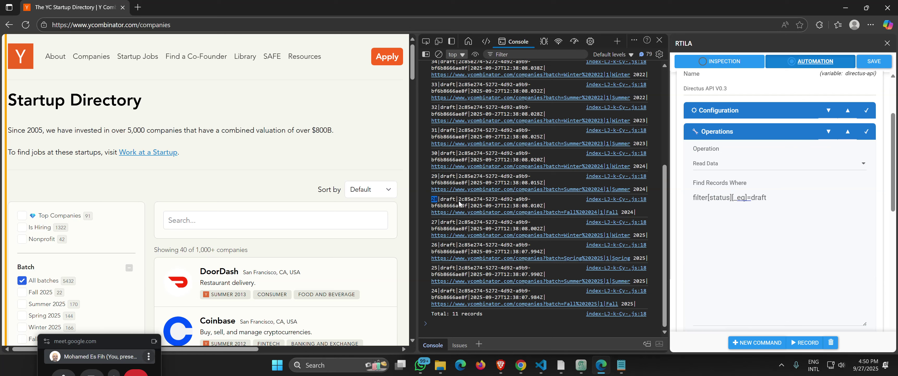
pyautogui.doubleClick(450, 200)
pyautogui.doubleClick(476, 199)
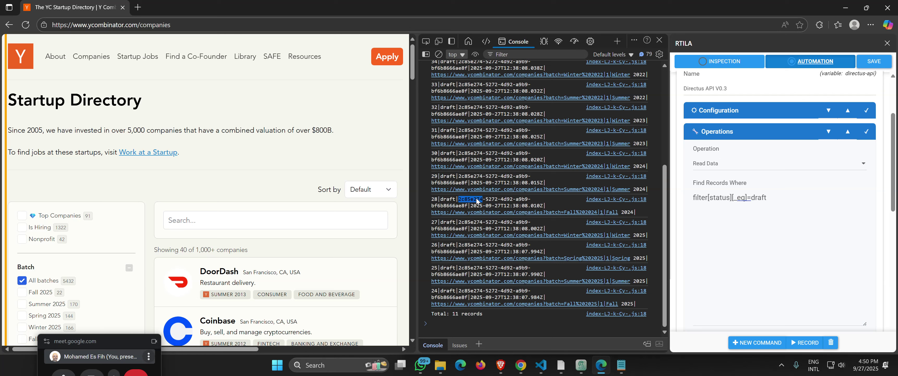
pyautogui.click(459, 200)
pyautogui.moveTo(459, 199); pyautogui.dragTo(467, 206)
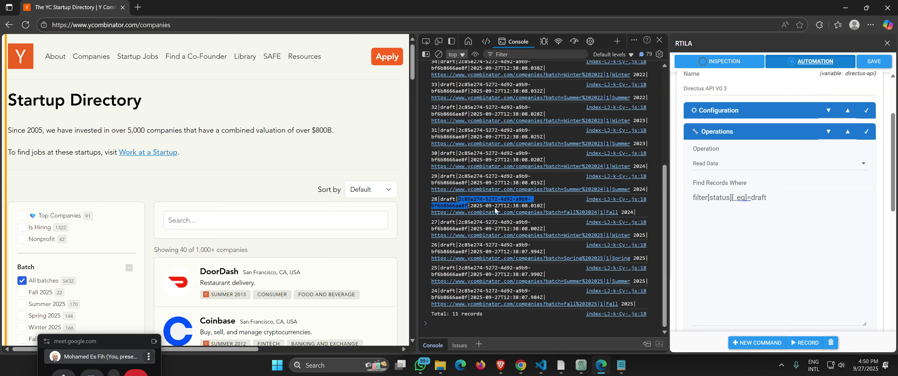
pyautogui.click(727, 210)
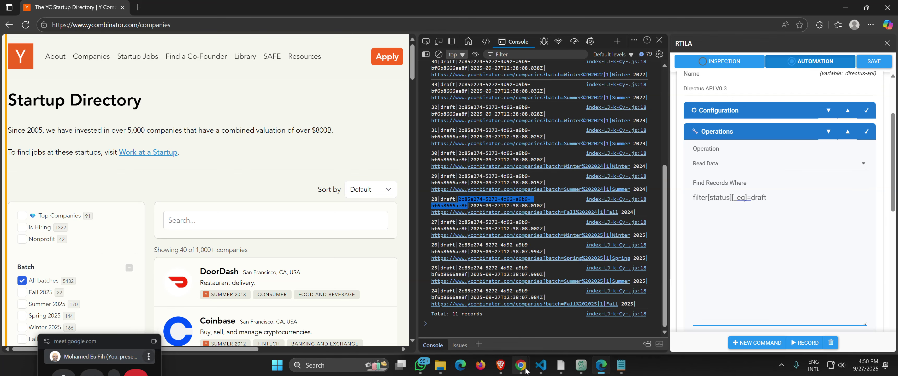
# - Switch to Directus and copy the pagination_url key from the field's schema in the source_pagination_item data model
pyautogui.moveTo(525, 370)
pyautogui.click(422, 322)
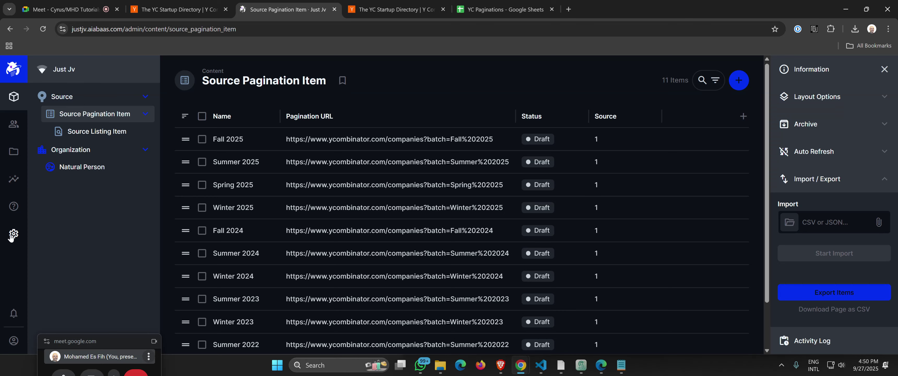
pyautogui.click(13, 234)
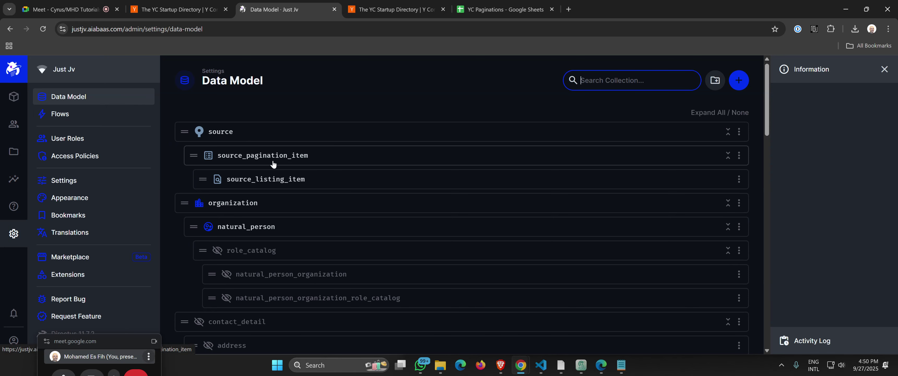
pyautogui.click(267, 162)
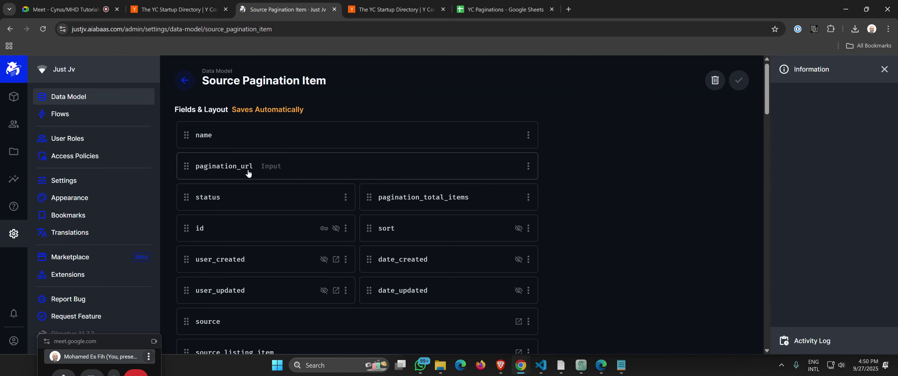
pyautogui.click(227, 170)
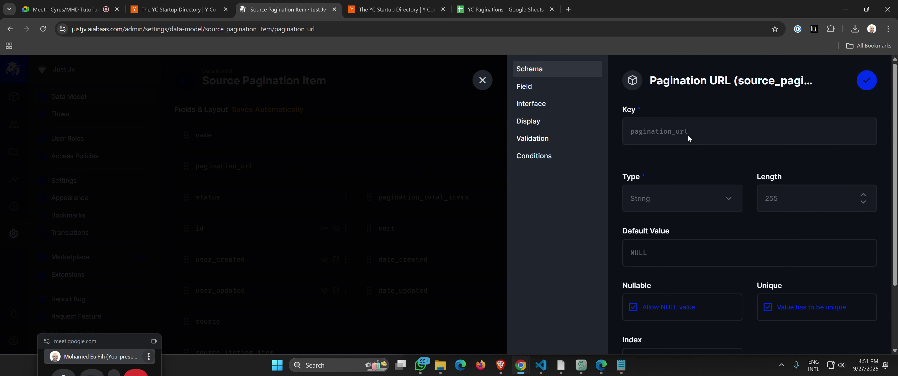
pyautogui.moveTo(688, 136); pyautogui.dragTo(631, 133)
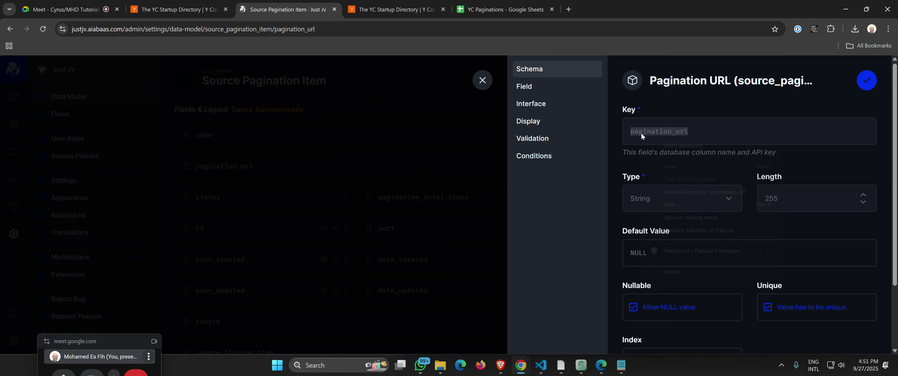
pyautogui.rightClick(640, 133)
pyautogui.click(677, 167)
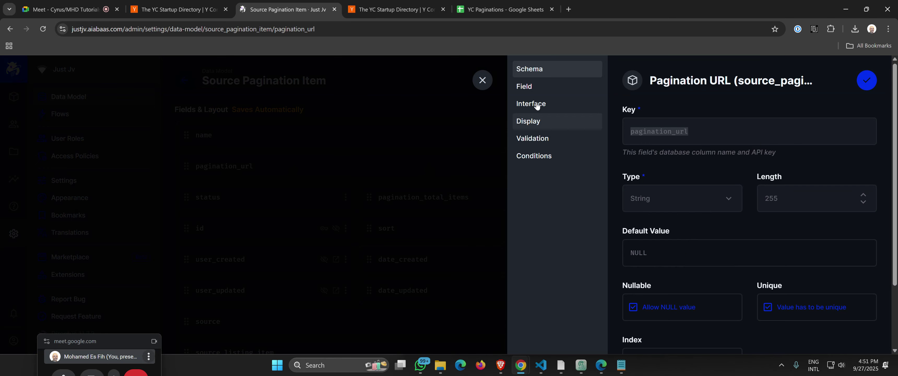
pyautogui.click(482, 80)
# - Switch back to RTILA and paste pagination_url as the only field the Directus API command returns
pyautogui.click(601, 365)
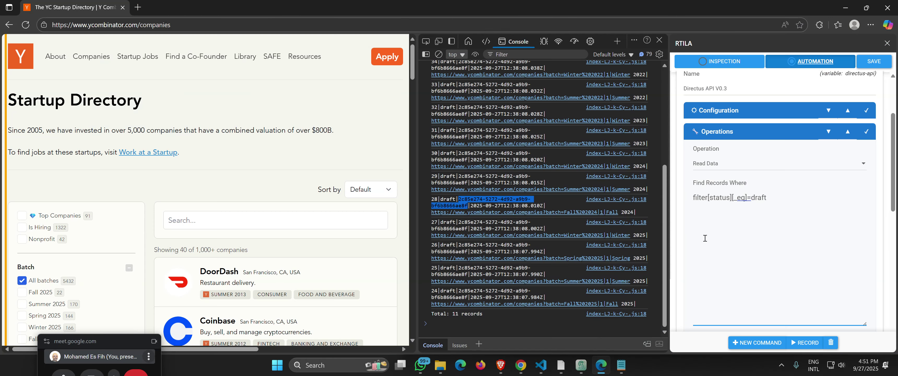
pyautogui.scroll(-5, 707, 230)
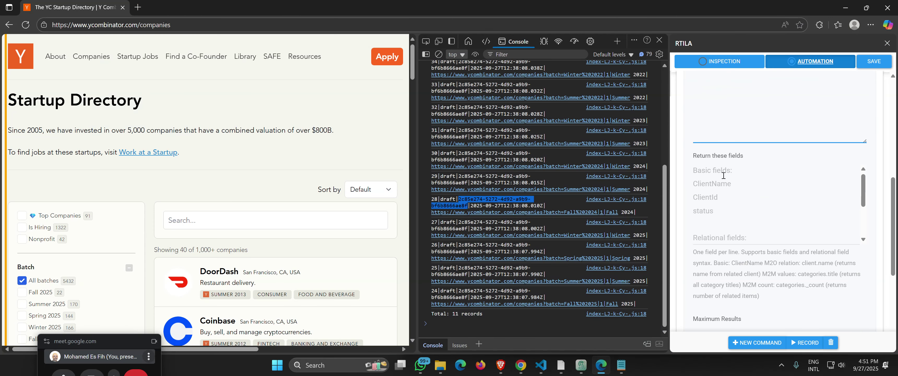
pyautogui.click(721, 185)
pyautogui.hotkey('ctrl', 'v')
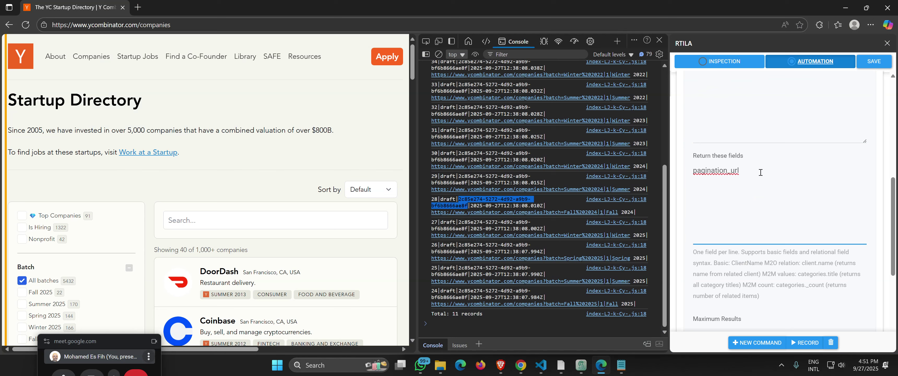
# - Save the automation and run only the Directus API V0.3 command, widening the console to read its output
pyautogui.scroll(6, 760, 172)
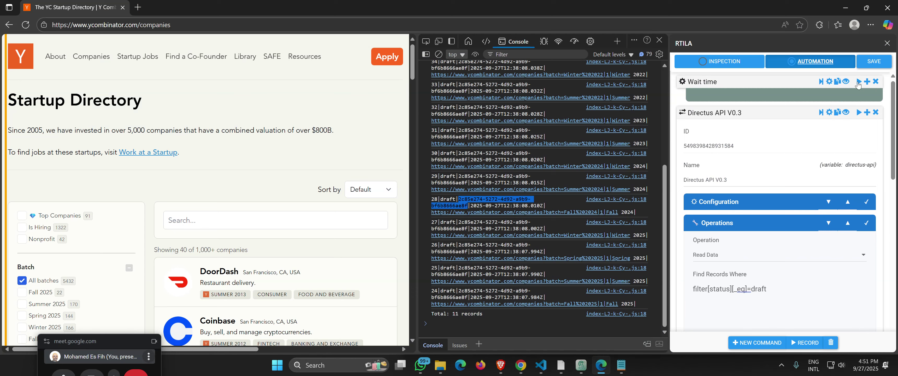
pyautogui.click(869, 61)
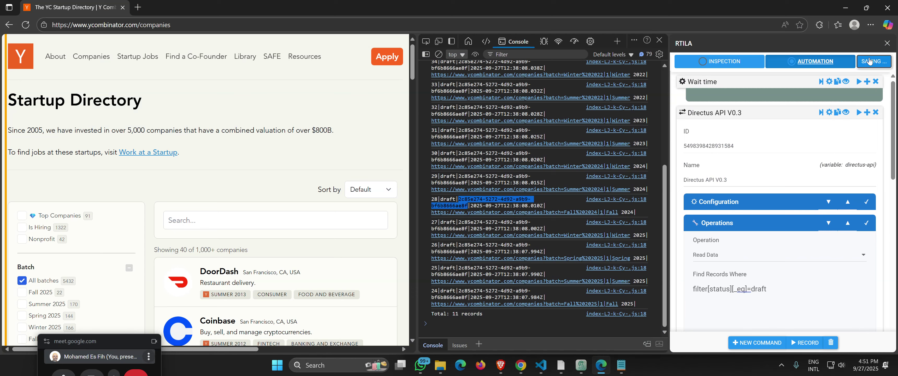
pyautogui.click(821, 113)
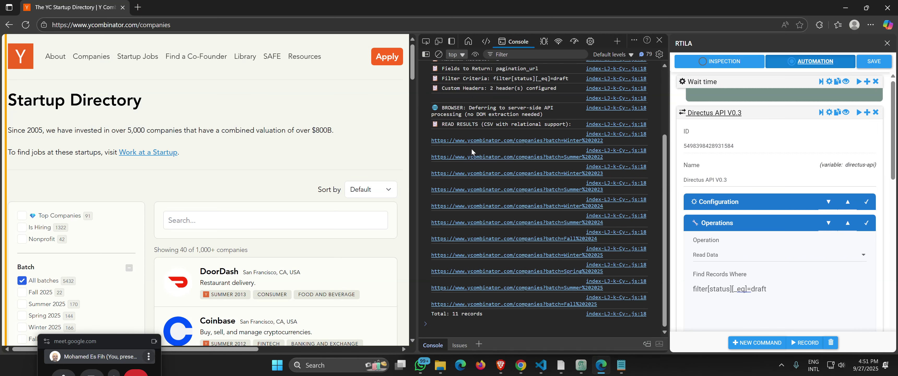
pyautogui.moveTo(418, 151); pyautogui.dragTo(315, 144)
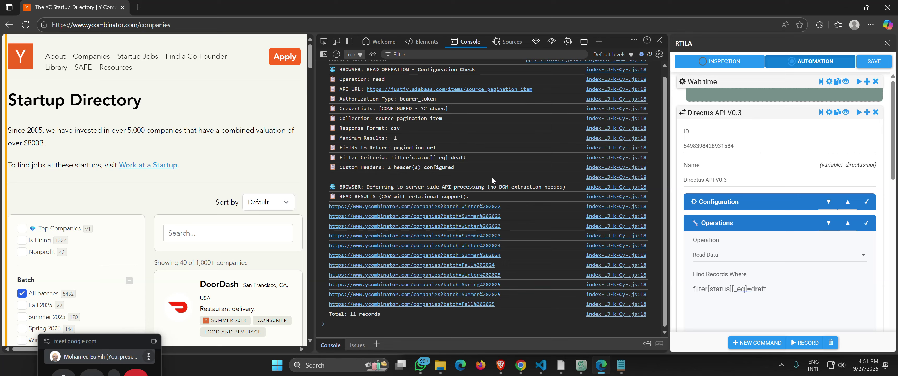
pyautogui.click(871, 67)
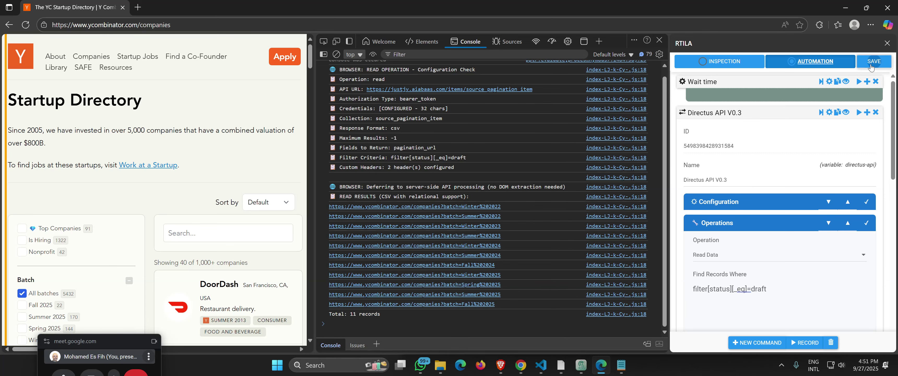
# - Switch to Directus and open the Fall 2025 pagination item to review its fields, then return to the item list
pyautogui.click(519, 369)
pyautogui.click(422, 325)
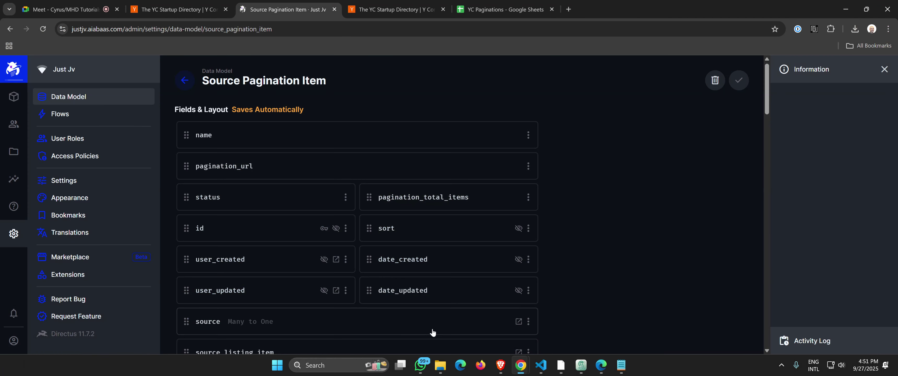
pyautogui.click(17, 98)
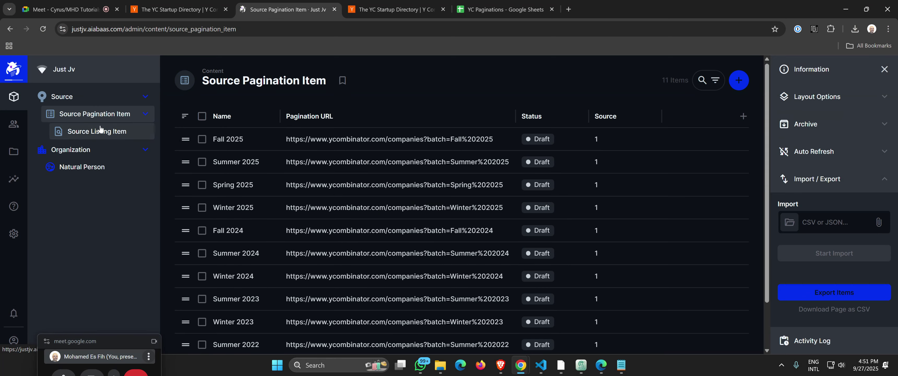
pyautogui.click(356, 139)
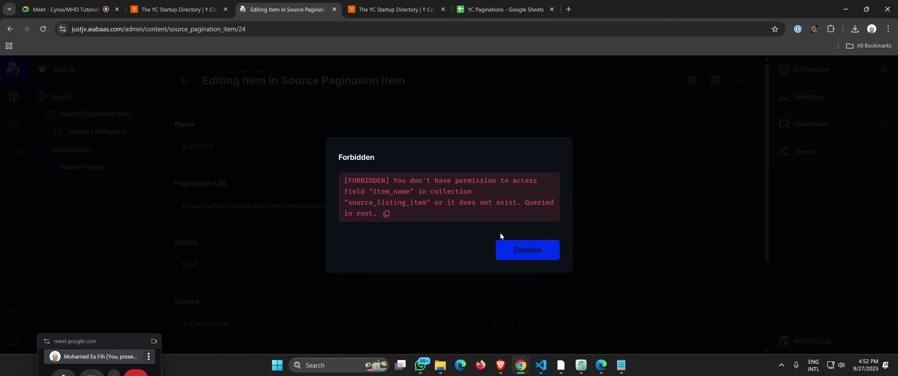
pyautogui.click(517, 248)
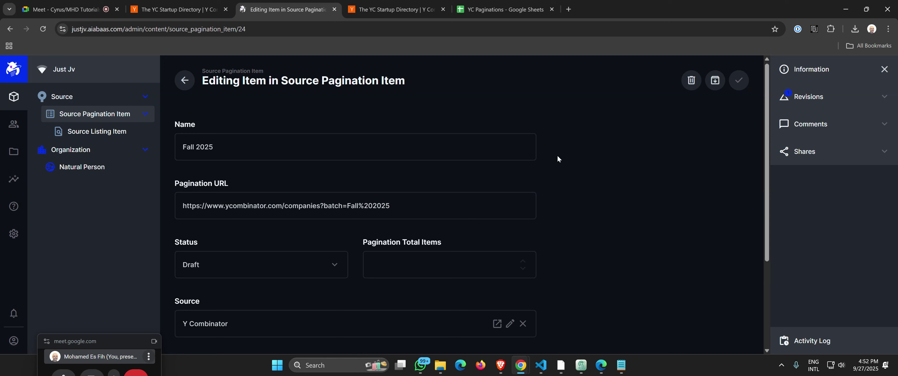
pyautogui.scroll(-3, 267, 155)
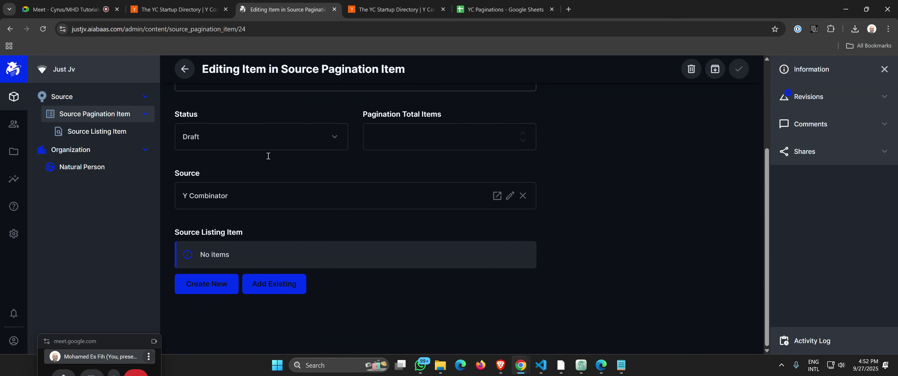
pyautogui.scroll(3, 267, 159)
pyautogui.click(184, 80)
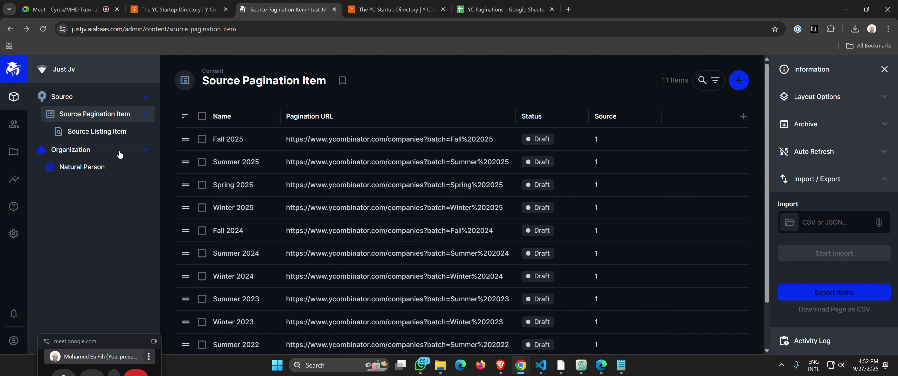
# - Search the source_pagination_item data model for "name" to check how the name field is defined
pyautogui.click(13, 233)
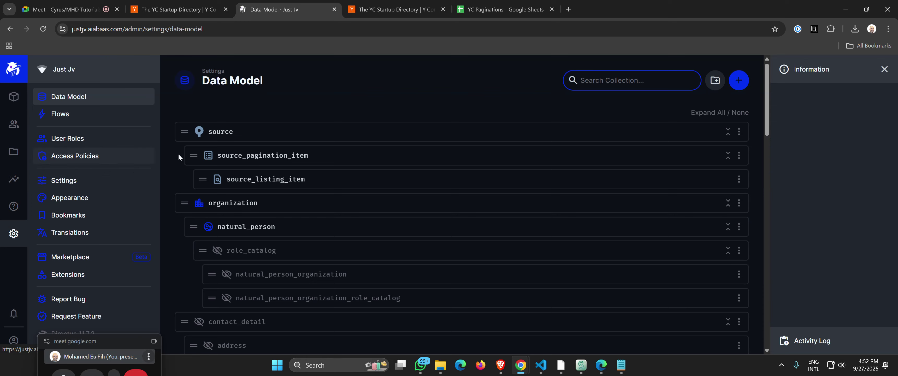
pyautogui.click(230, 156)
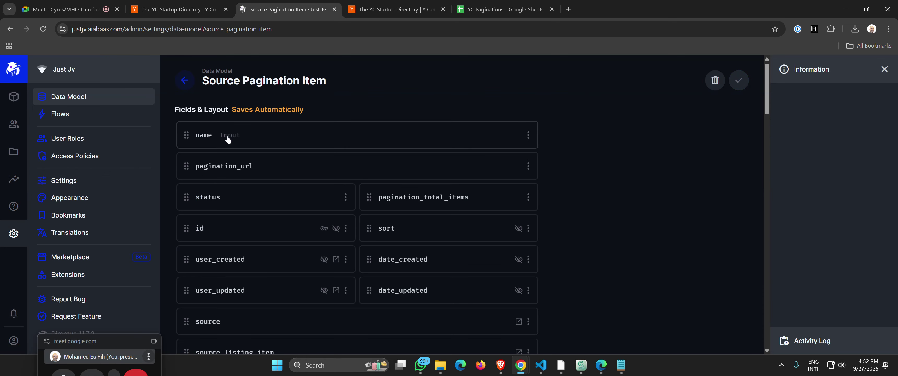
pyautogui.scroll(-4, 241, 209)
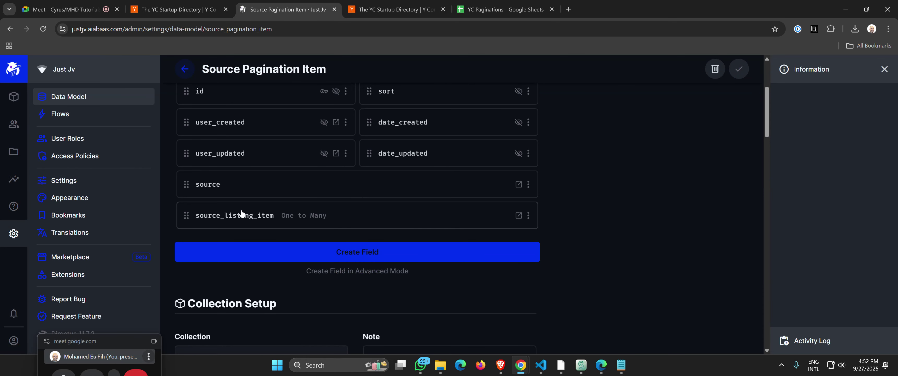
pyautogui.scroll(1, 241, 213)
pyautogui.hotkey('ctrl', 'f')
pyautogui.write('i')
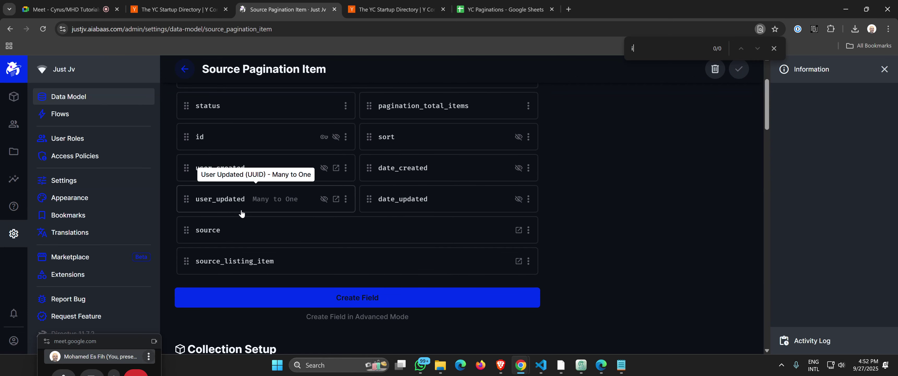
pyautogui.press('BackSpace')
pyautogui.write('name')
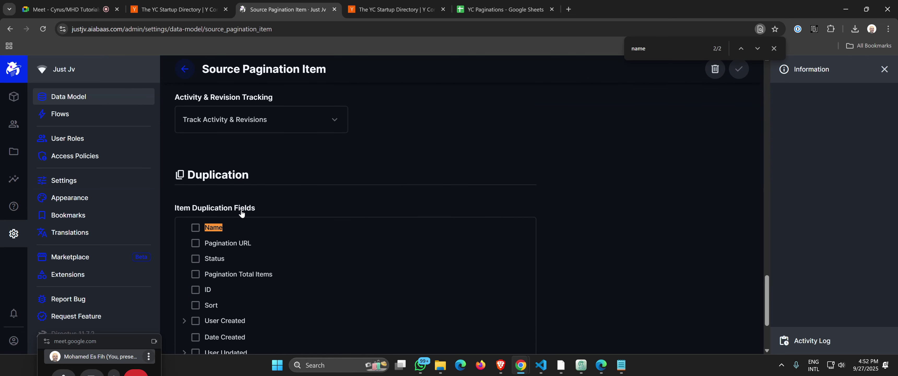
pyautogui.press('Return')
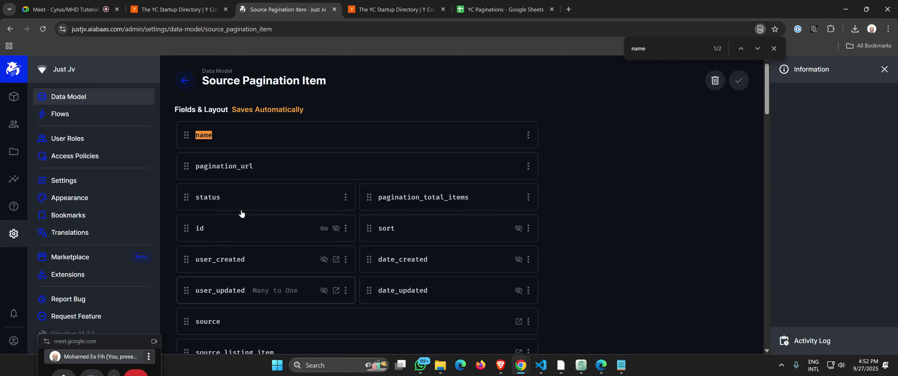
pyautogui.click(773, 48)
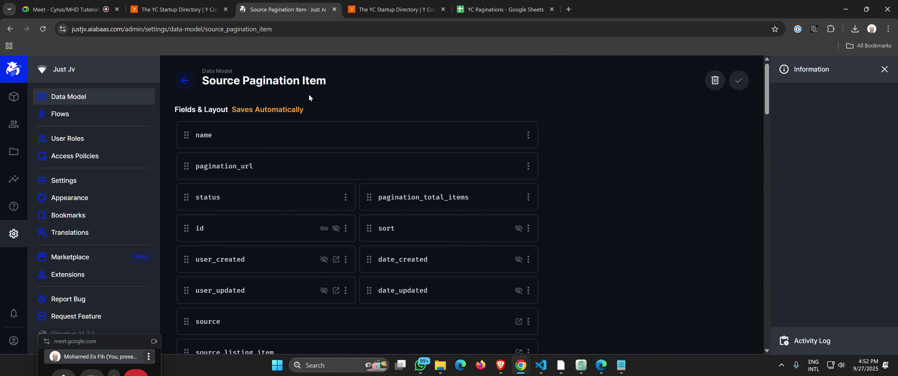
# - Reopen the Fall 2025 pagination item, copy the field name item_name from the Forbidden dialog, and dismiss the dialog
pyautogui.click(16, 98)
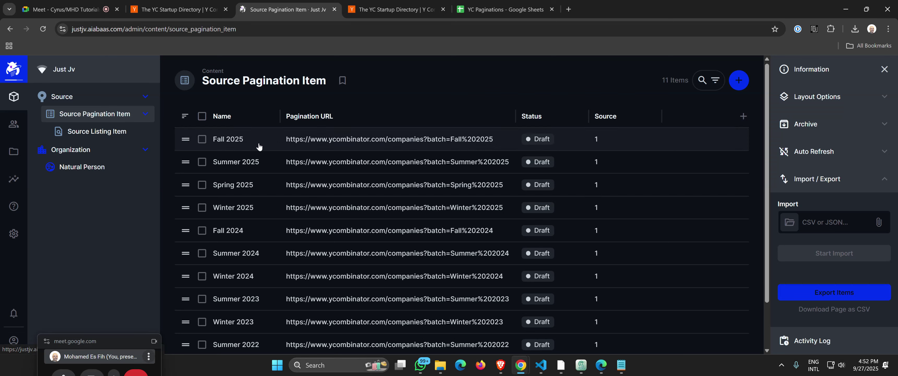
pyautogui.click(269, 143)
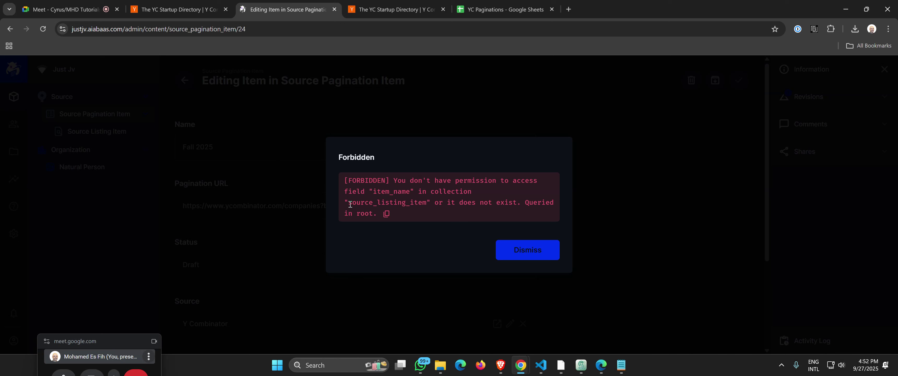
pyautogui.moveTo(350, 204); pyautogui.dragTo(427, 205)
pyautogui.click(376, 193)
pyautogui.moveTo(373, 193); pyautogui.dragTo(410, 193)
pyautogui.hotkey('ctrl', 'c')
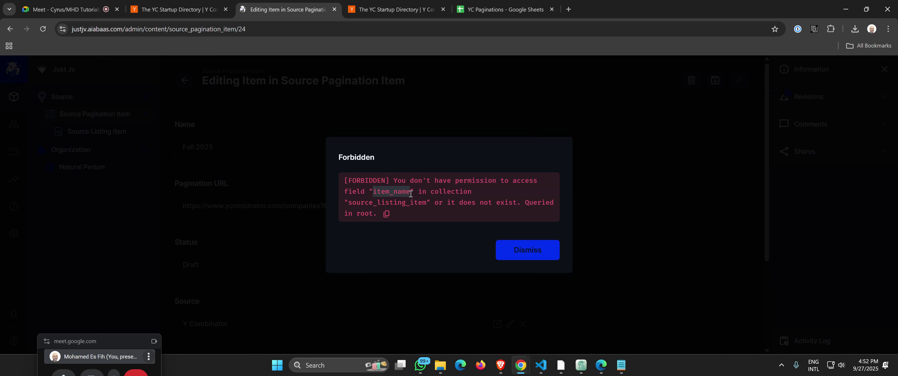
pyautogui.click(545, 254)
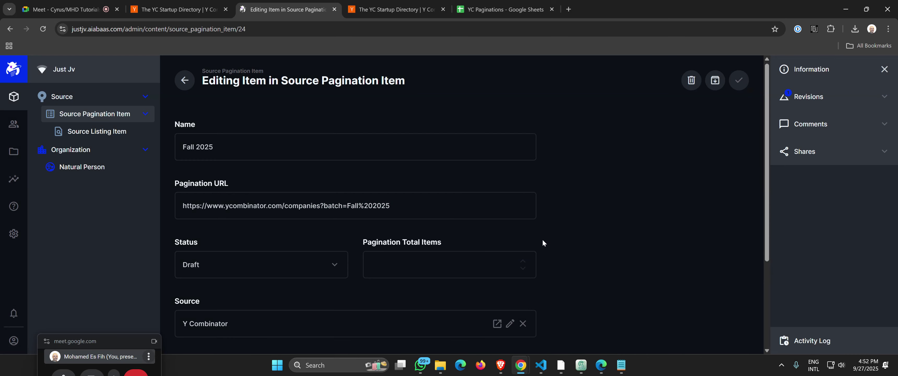
# - Check the Source Listing Item collection, then open the source_listing_item data model and review its fields
pyautogui.click(106, 133)
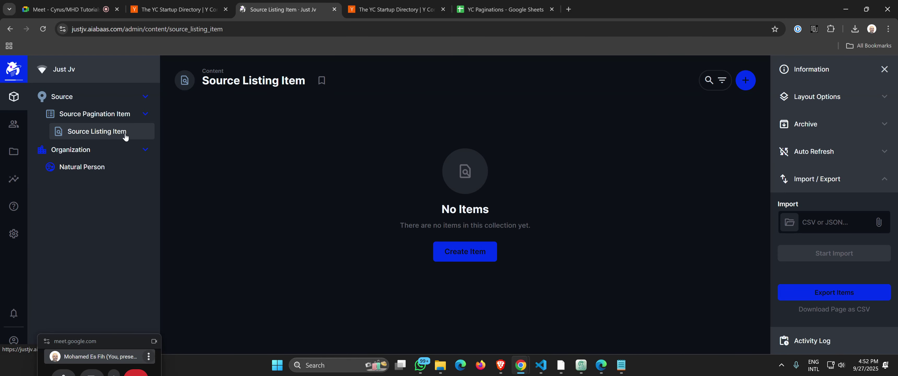
pyautogui.click(13, 246)
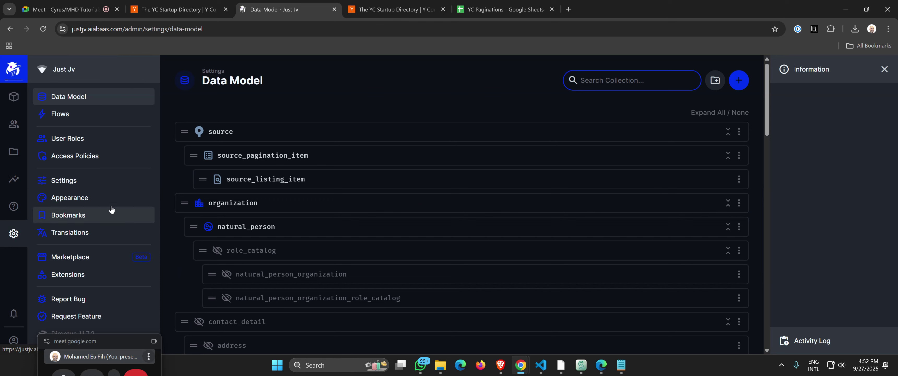
pyautogui.click(257, 181)
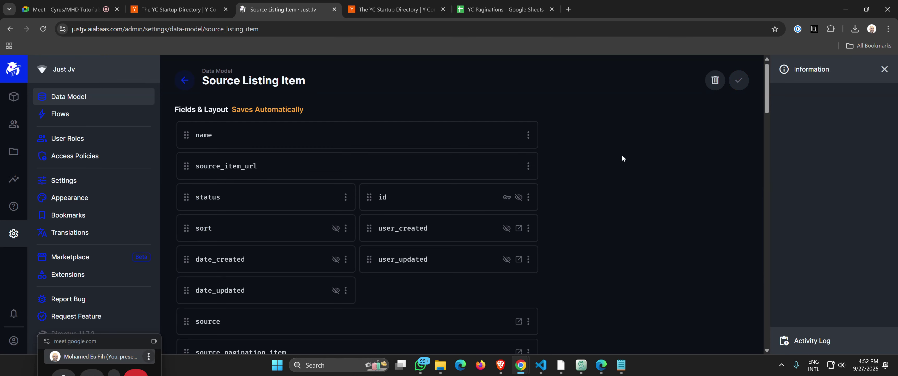
pyautogui.scroll(-10, 651, 249)
pyautogui.scroll(5, 643, 244)
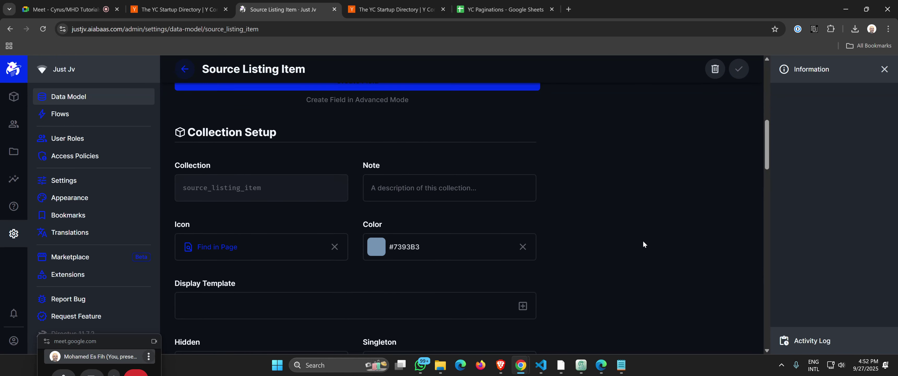
pyautogui.scroll(-1, 643, 240)
pyautogui.scroll(3, 642, 240)
# - Create a String input field with the key item_name in source_listing_item and place it first in the field layout
pyautogui.click(442, 147)
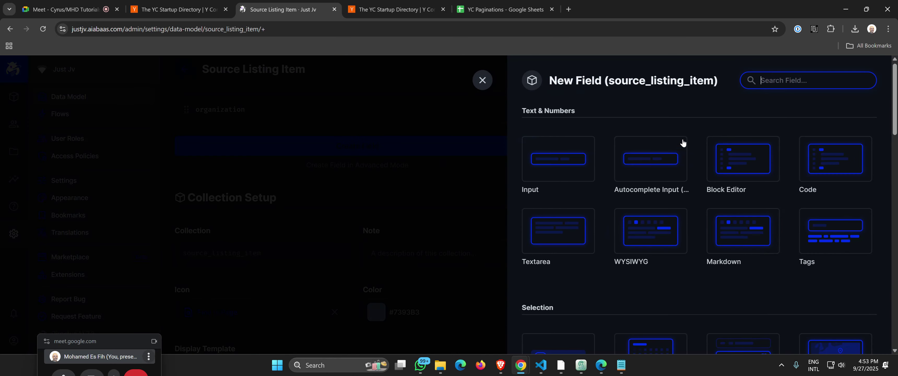
pyautogui.click(562, 160)
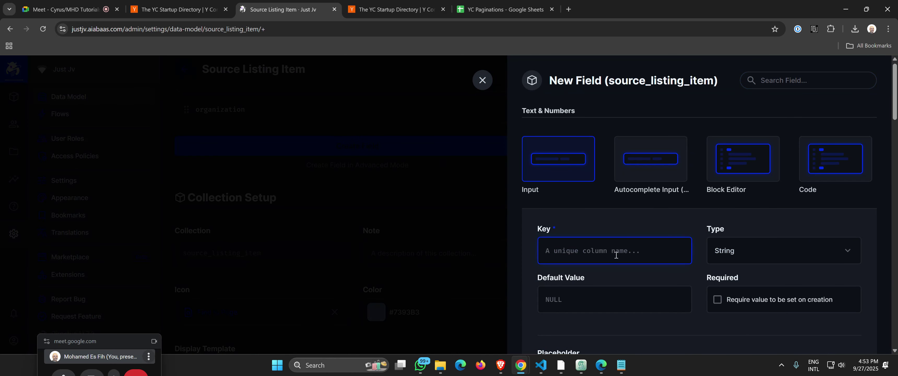
pyautogui.hotkey('ctrl', 'v')
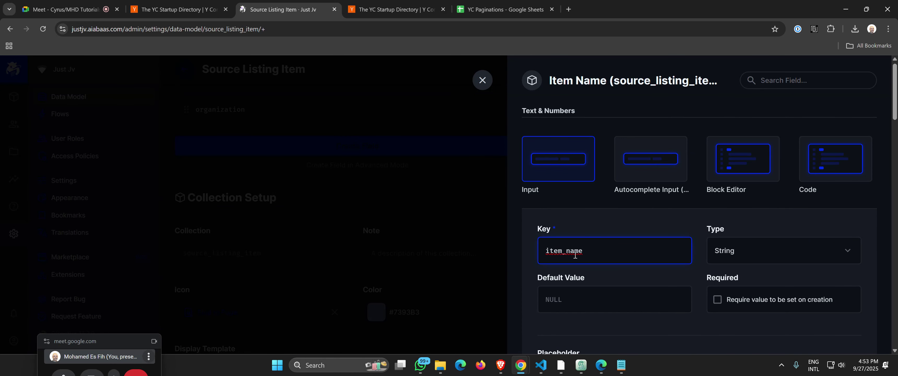
pyautogui.scroll(-6, 687, 217)
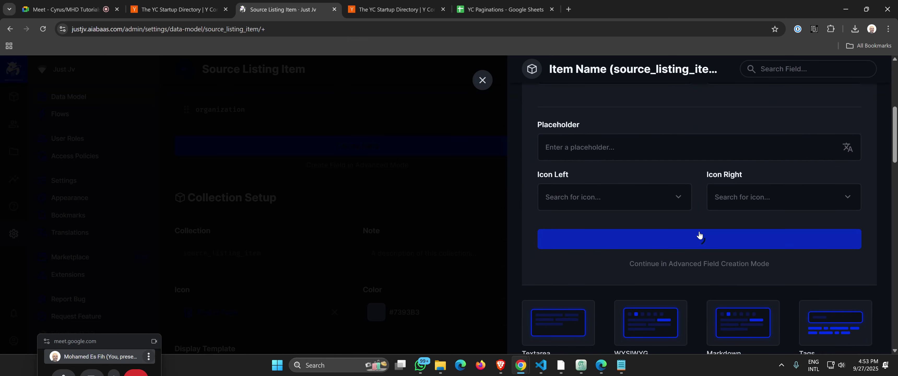
pyautogui.click(698, 237)
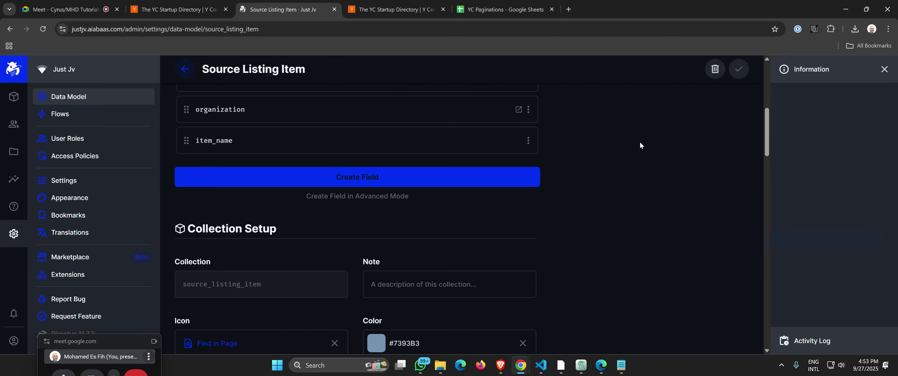
pyautogui.scroll(4, 199, 248)
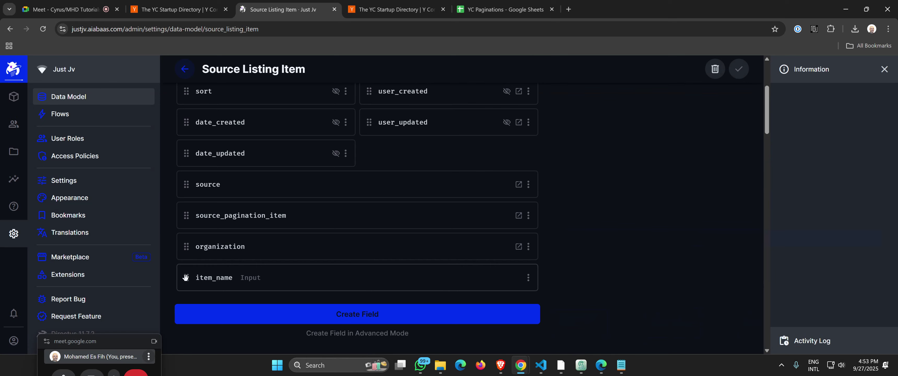
pyautogui.moveTo(186, 277); pyautogui.dragTo(190, 153)
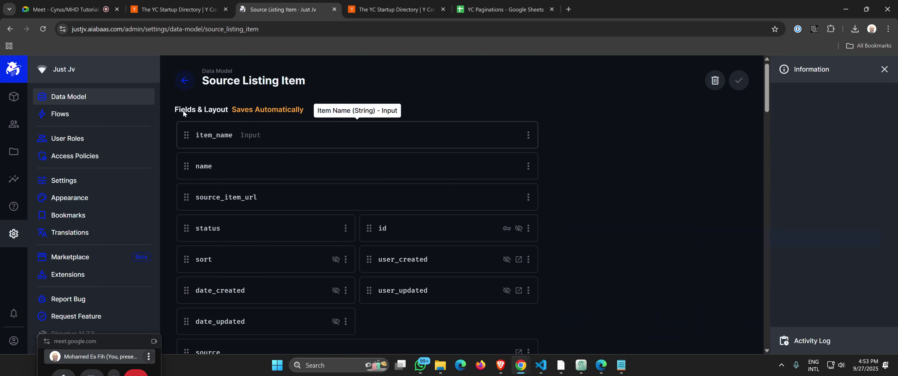
# - Reopen the Fall 2025 item in Source Pagination Item and check its fields, including the Source Listing Item section
pyautogui.click(13, 96)
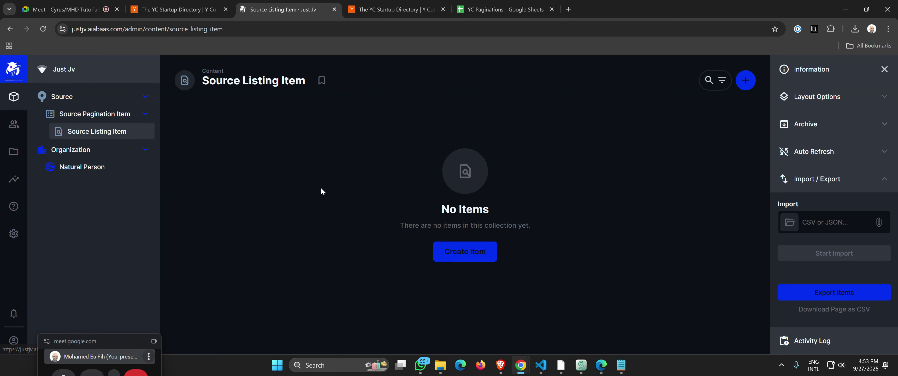
pyautogui.click(98, 114)
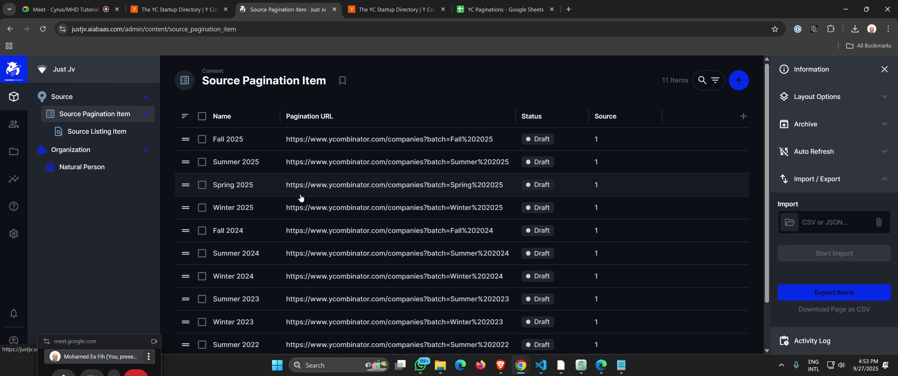
pyautogui.click(262, 143)
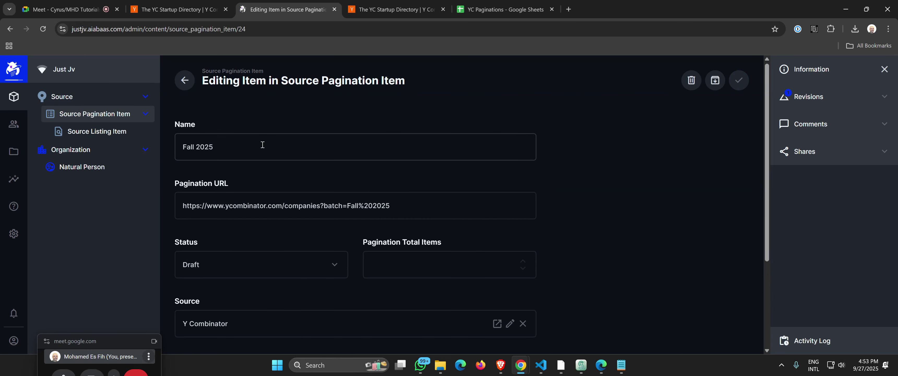
pyautogui.scroll(-3, 661, 210)
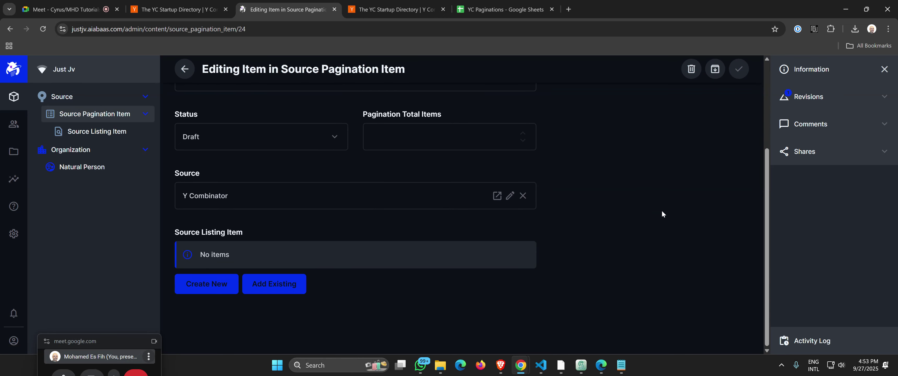
pyautogui.scroll(3, 661, 210)
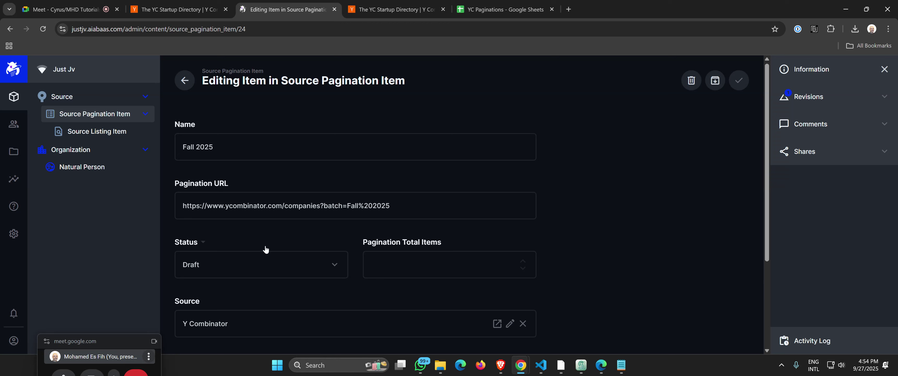
# - Set the Fall 2025 item's status to done, save it, and check its status in the item list
pyautogui.click(278, 268)
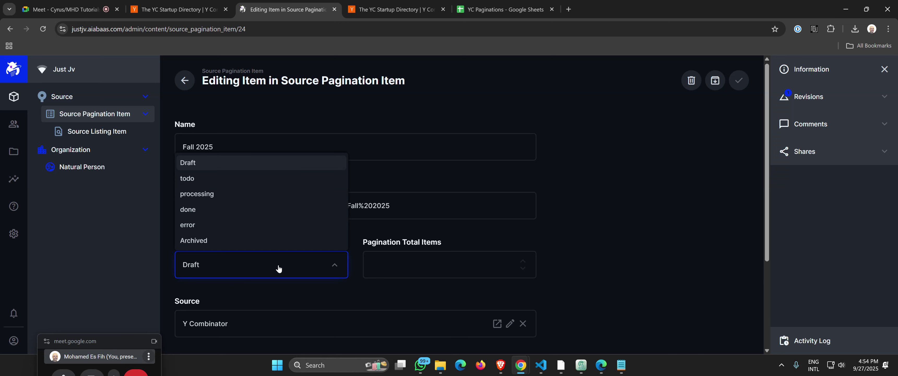
pyautogui.click(195, 209)
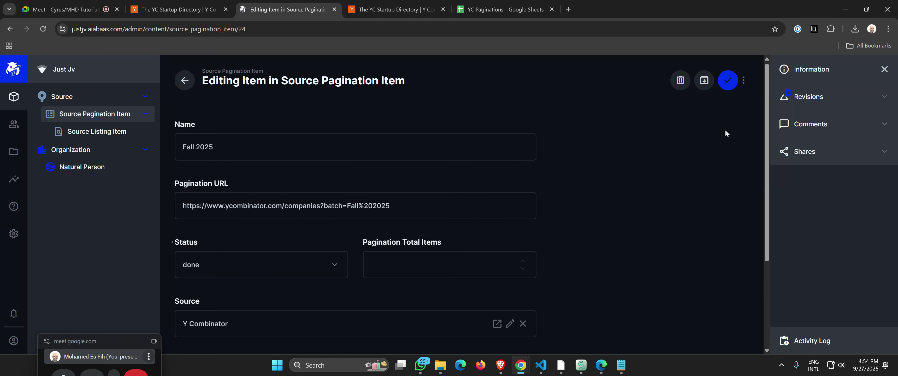
pyautogui.click(722, 86)
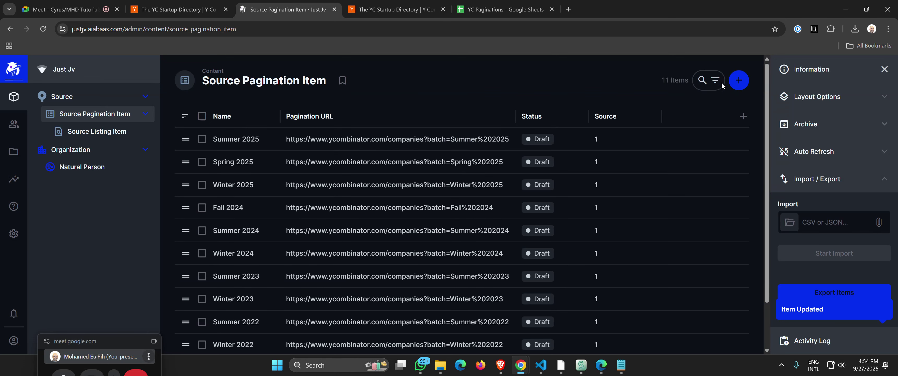
pyautogui.scroll(-2, 543, 173)
pyautogui.scroll(-1, 542, 173)
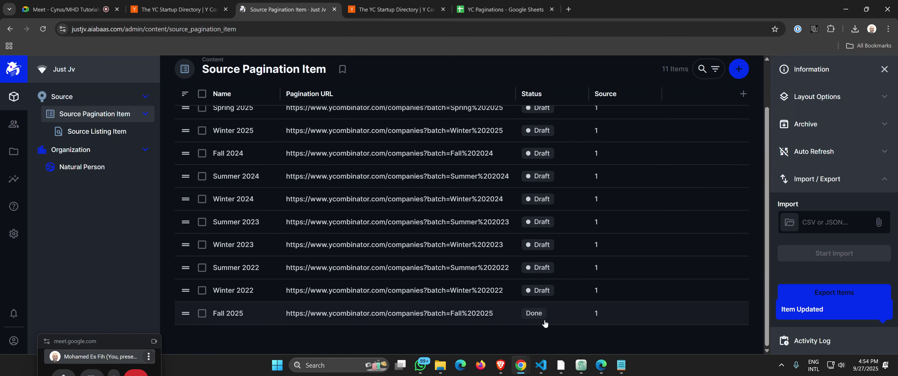
pyautogui.scroll(1, 540, 320)
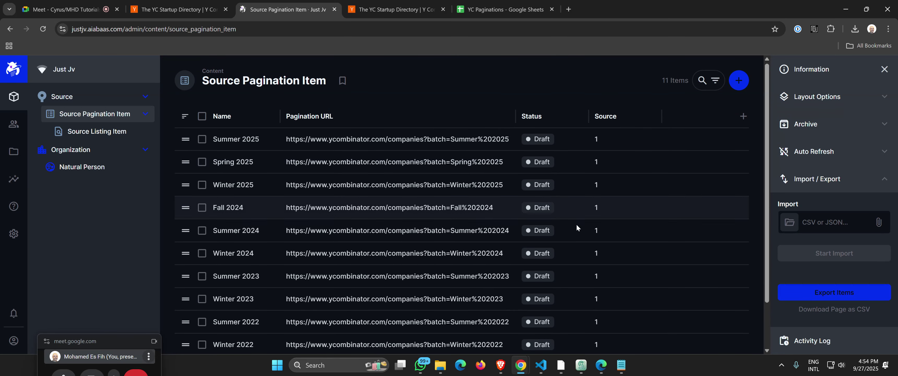
# - Switch to the RTILA browser, rerun only the Directus API V0.3 command, check the record total in the console, and save the automation
pyautogui.hotkey('alt', 'Tab')
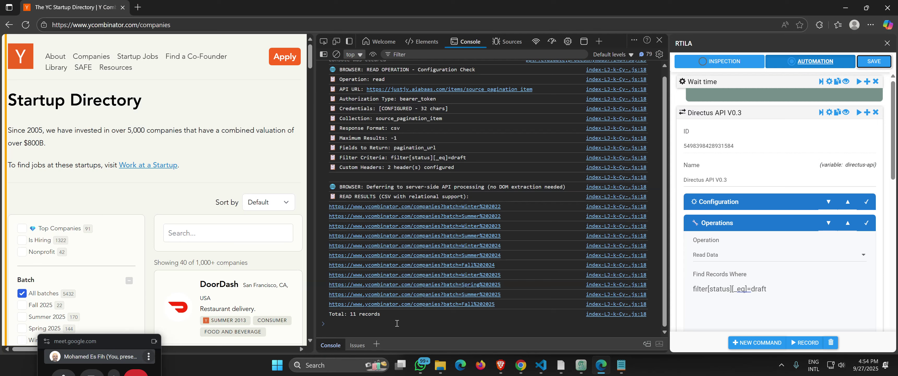
pyautogui.doubleClick(353, 314)
pyautogui.click(821, 116)
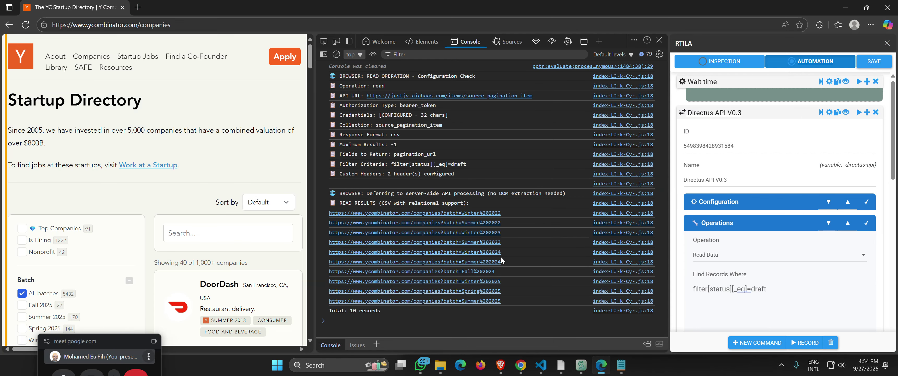
pyautogui.doubleClick(354, 311)
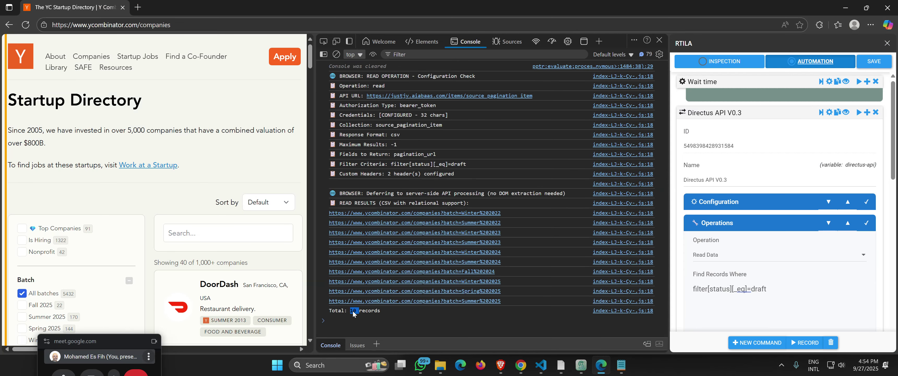
pyautogui.click(427, 315)
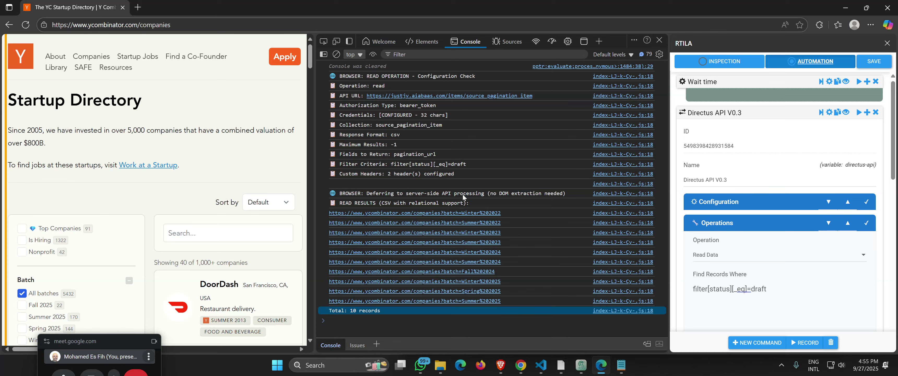
pyautogui.click(873, 62)
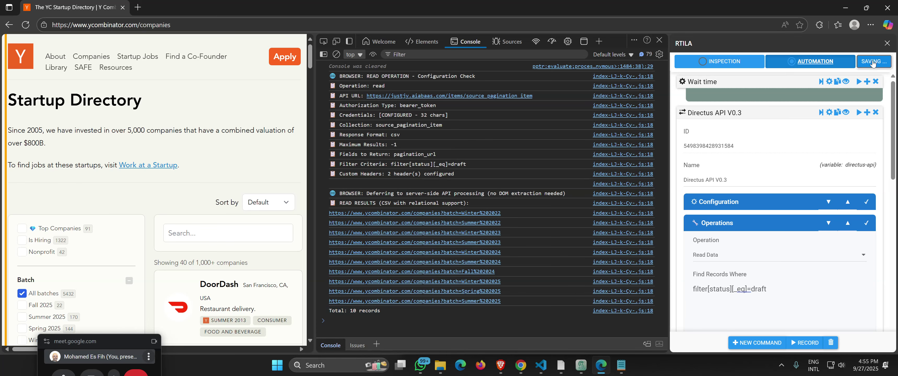
# - Switch to Directus, set the Fall 2025 pagination item's status to Draft, and save the item
pyautogui.click(521, 362)
pyautogui.click(432, 331)
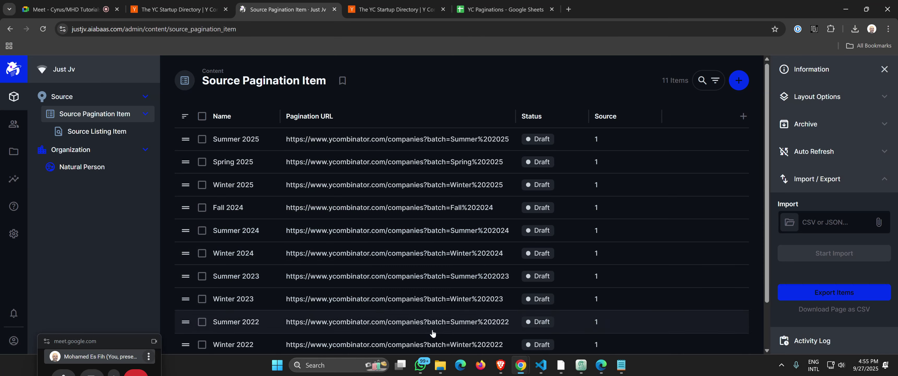
pyautogui.scroll(-1, 345, 232)
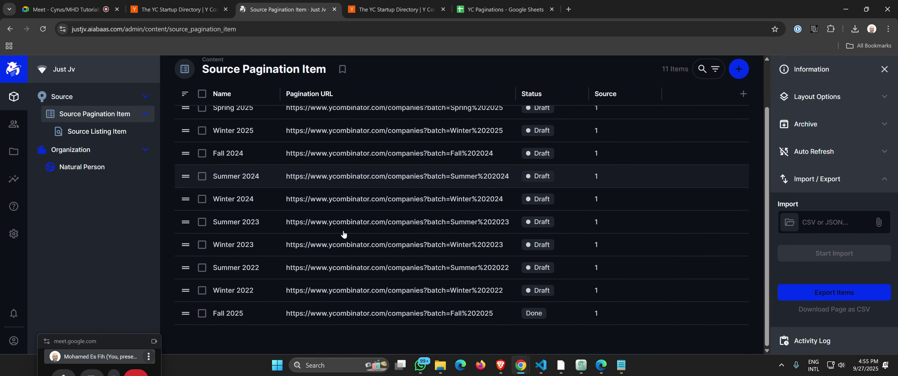
pyautogui.click(331, 315)
pyautogui.click(201, 265)
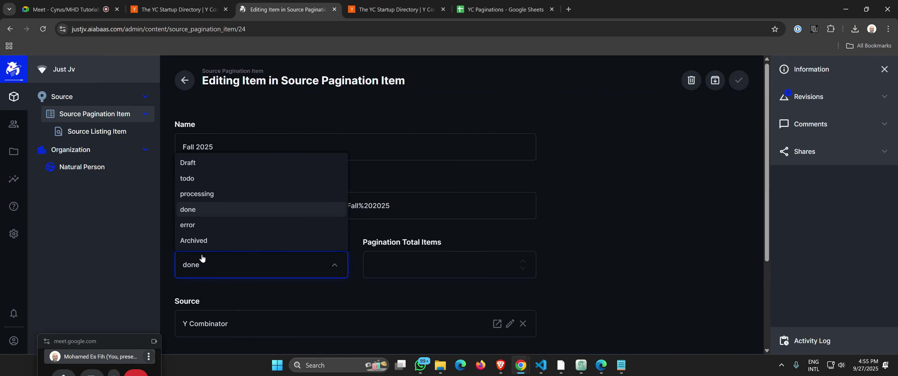
pyautogui.click(201, 163)
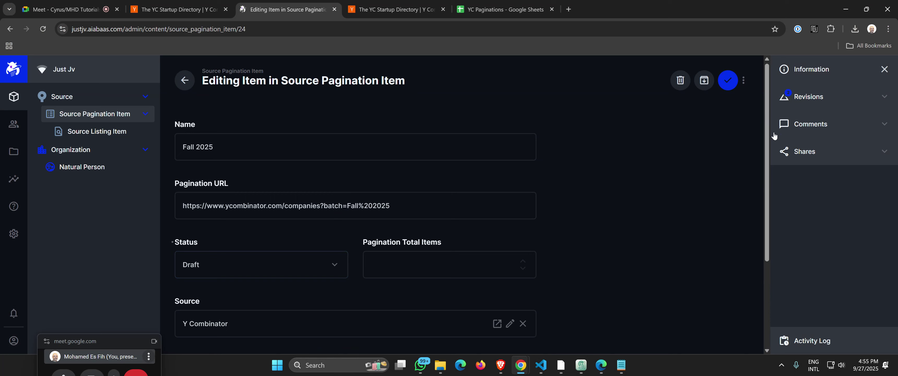
pyautogui.click(725, 86)
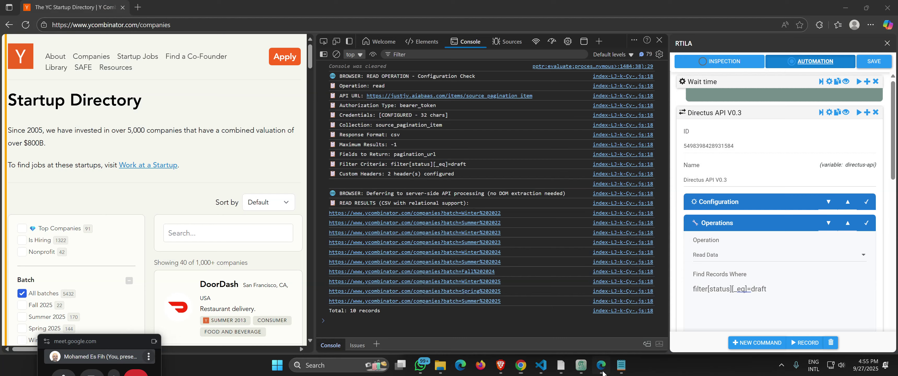
# - Return to the RTILA browser, highlight the pagination URLs in the console and the command name Directus API V0.3, and save the automation
pyautogui.click(600, 365)
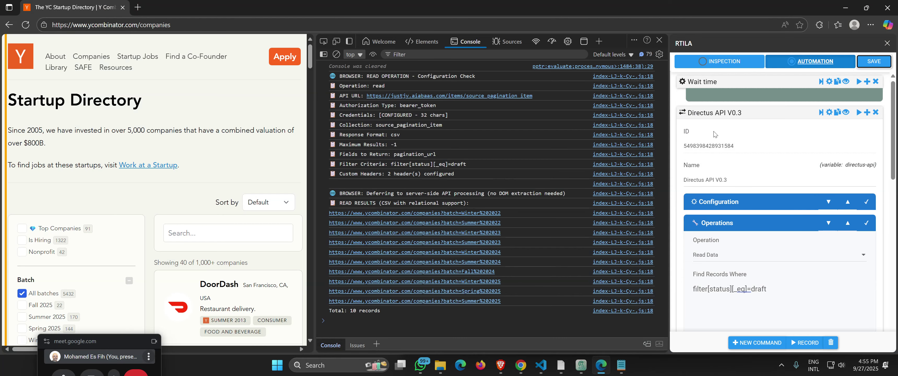
pyautogui.moveTo(508, 302); pyautogui.dragTo(330, 214)
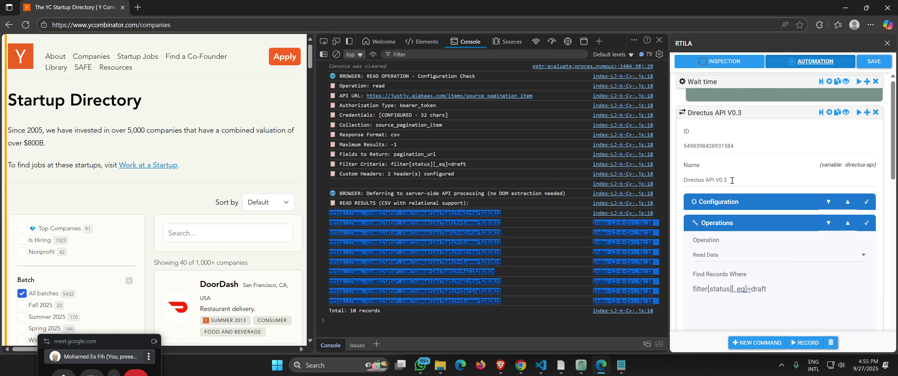
pyautogui.moveTo(731, 181); pyautogui.dragTo(683, 179)
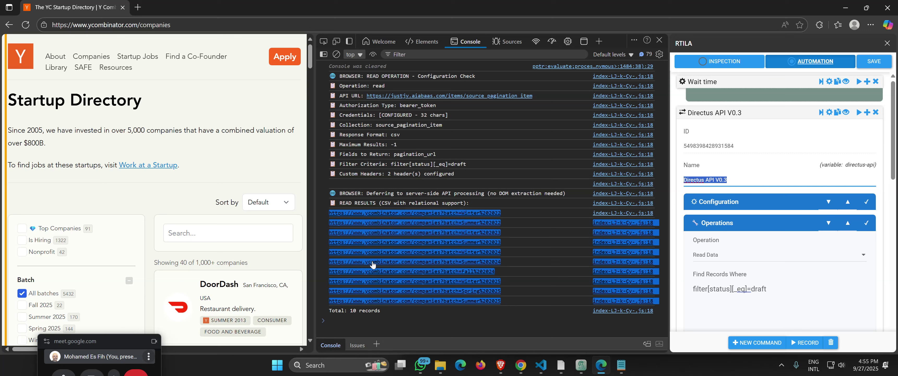
pyautogui.click(871, 62)
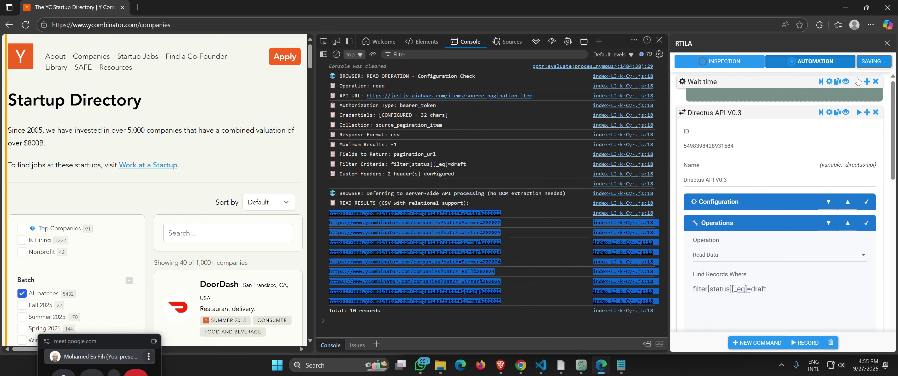
# - Rerun only the Directus API V0.3 command
pyautogui.click(821, 112)
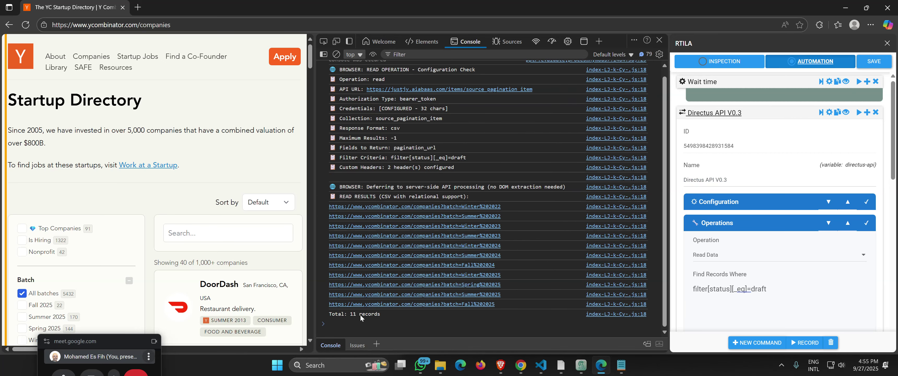
# - Replace the name of the Directus API V0.3 command with the copied text item_name and collapse its settings
pyautogui.tripleClick(691, 181)
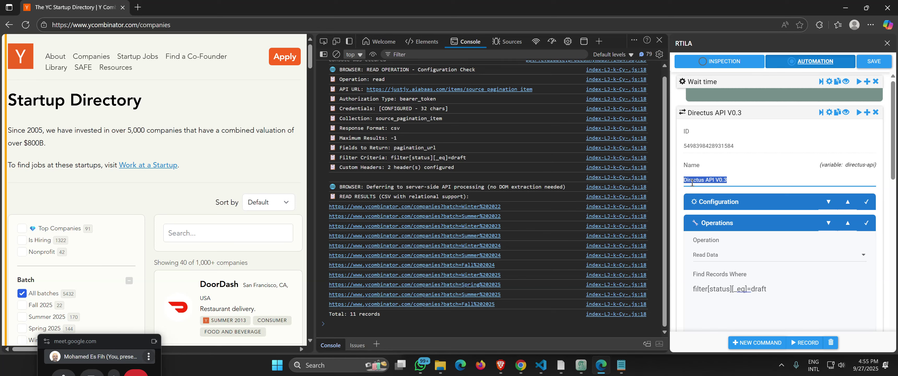
pyautogui.rightClick(705, 182)
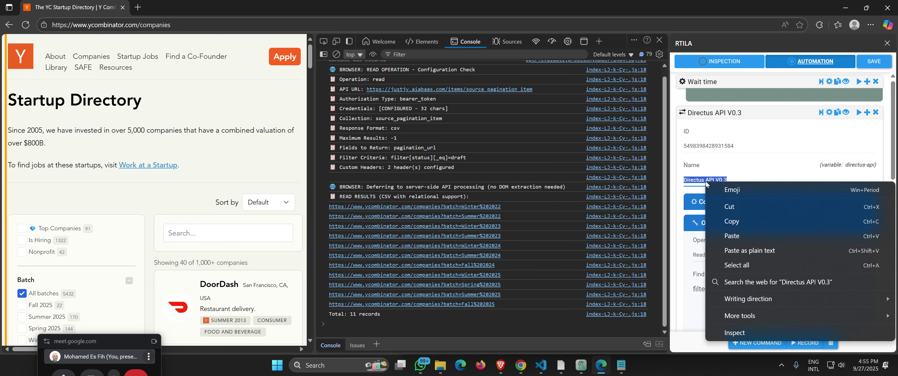
pyautogui.click(737, 237)
pyautogui.click(714, 119)
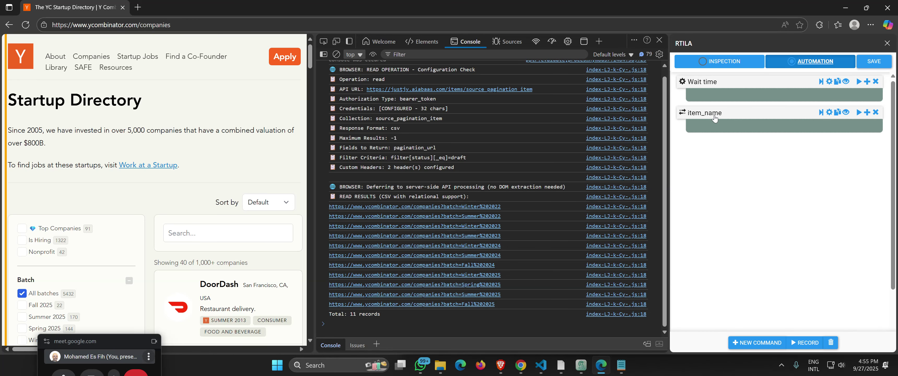
# - Search the official commands for list, add the List command to the automation, and save
pyautogui.click(756, 342)
pyautogui.click(728, 78)
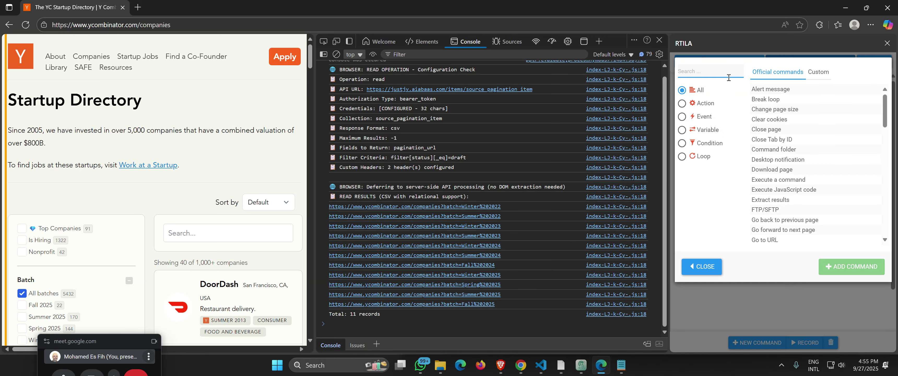
pyautogui.write('list')
pyautogui.click(762, 90)
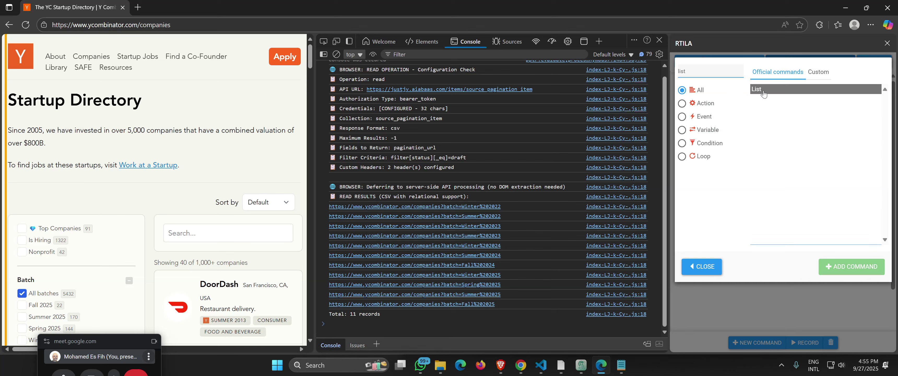
pyautogui.click(842, 266)
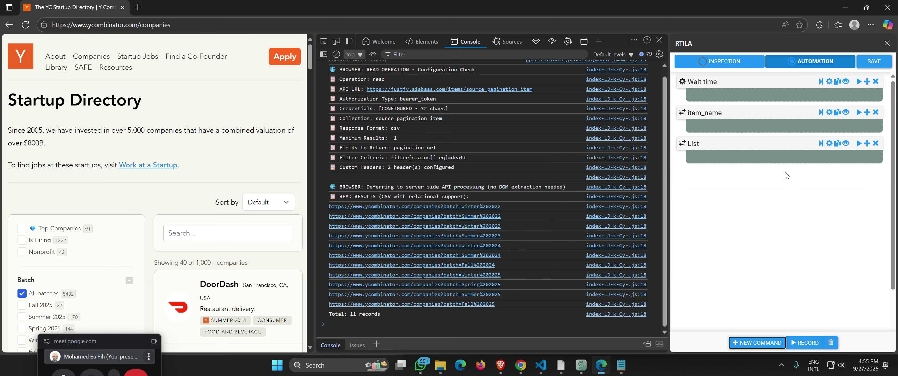
pyautogui.click(874, 61)
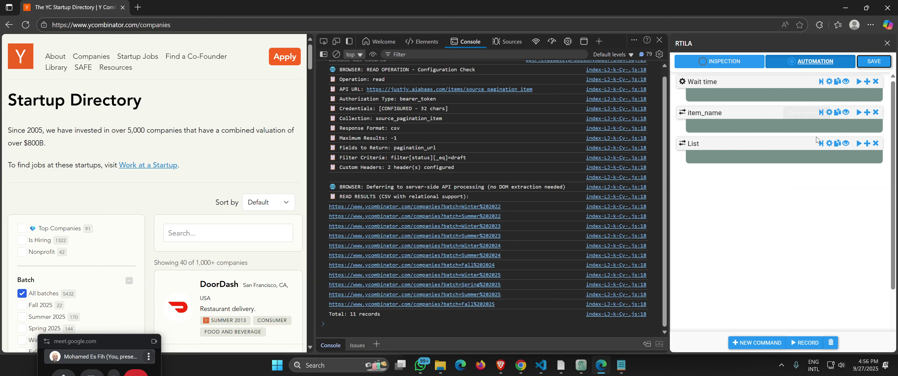
# - Widen the RTILA panel slightly and open the List command's settings, keeping its input source at Enter manually
pyautogui.moveTo(672, 182); pyautogui.dragTo(666, 181)
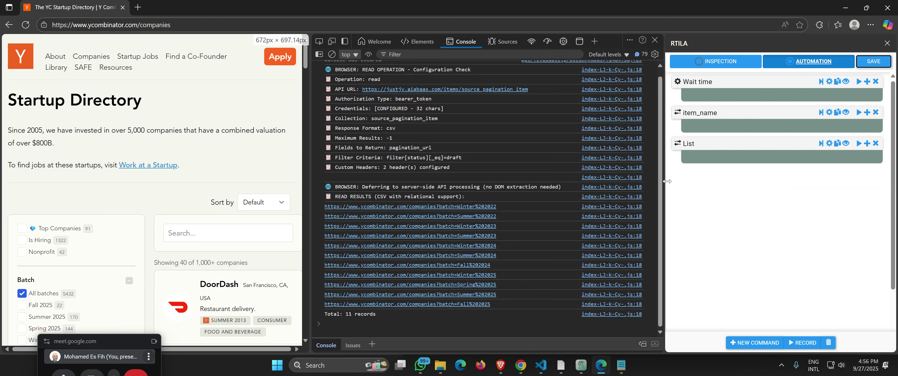
pyautogui.click(689, 148)
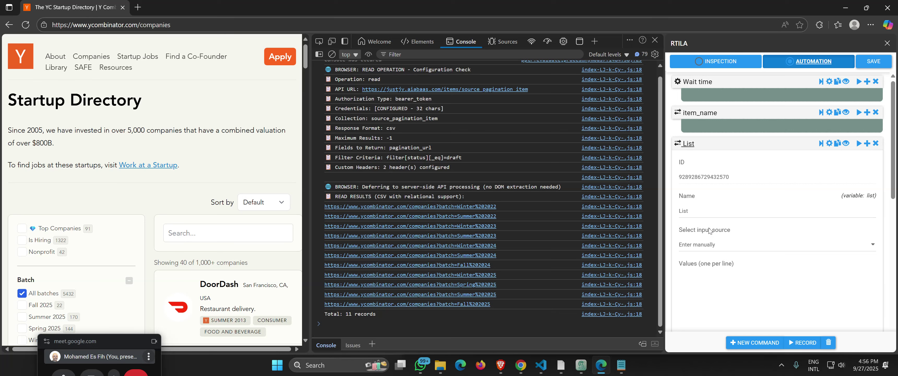
pyautogui.click(708, 246)
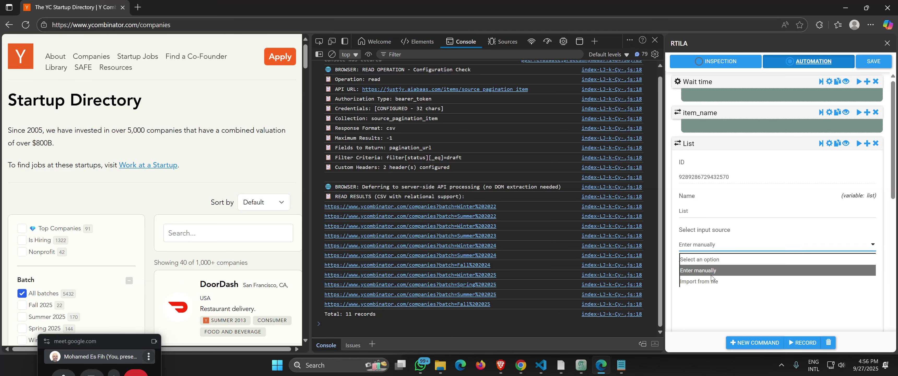
pyautogui.click(713, 249)
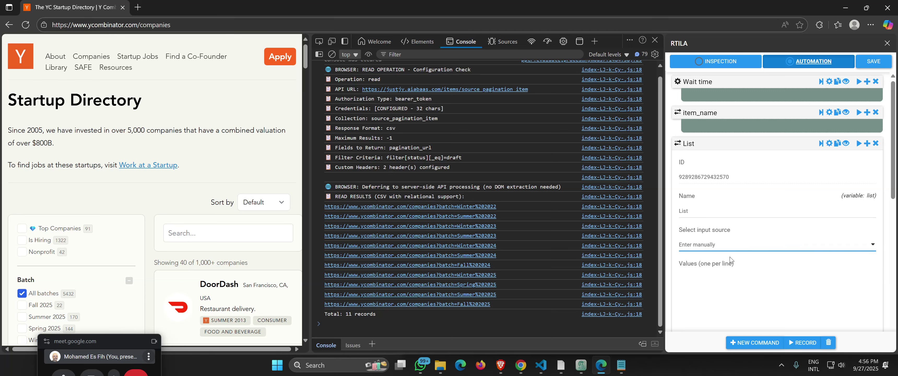
pyautogui.click(707, 296)
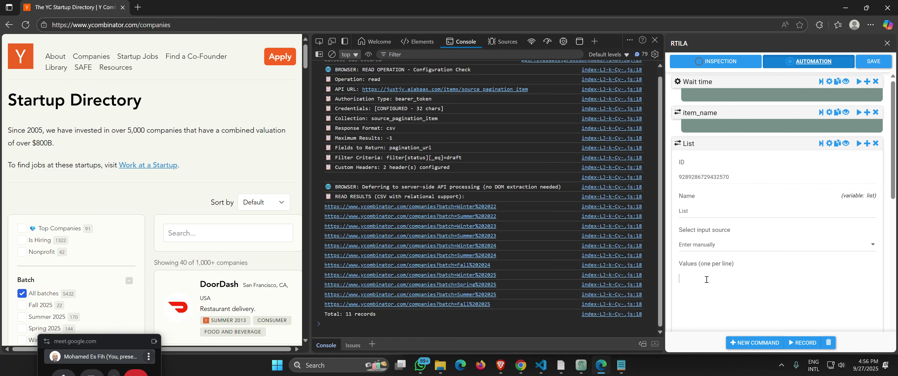
# - Try to enter a {{ variable reference in the List command's values and clear the entry
pyautogui.write('{{')
pyautogui.hotkey('ctrl', 'v')
pyautogui.rightClick(706, 277)
pyautogui.press('Escape')
pyautogui.moveTo(720, 278); pyautogui.dragTo(684, 279)
pyautogui.press('BackSpace')
# - Undo the rename of the item_name command to restore its name Directus API V0.3
pyautogui.click(715, 116)
pyautogui.doubleClick(721, 181)
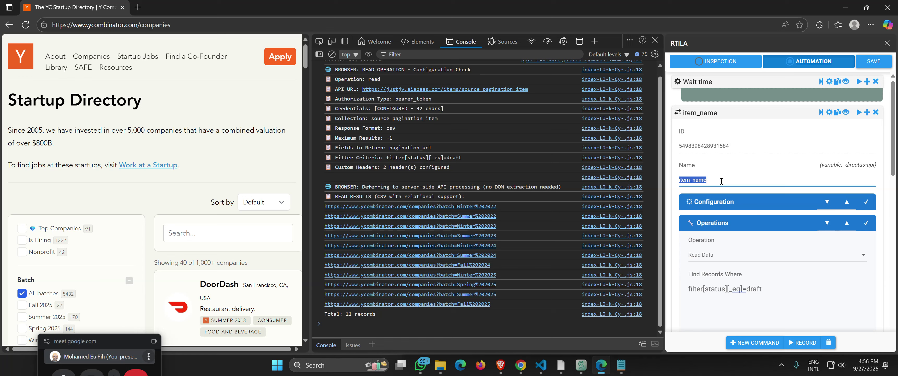
pyautogui.click(721, 181)
pyautogui.hotkey('ctrl', 'z')
pyautogui.click(719, 181)
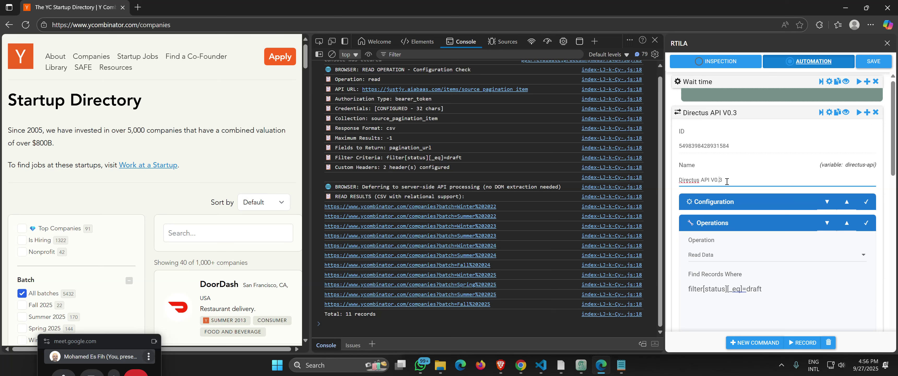
# - Copy the command name Directus API V0.3 and save the automation
pyautogui.moveTo(725, 180); pyautogui.dragTo(677, 181)
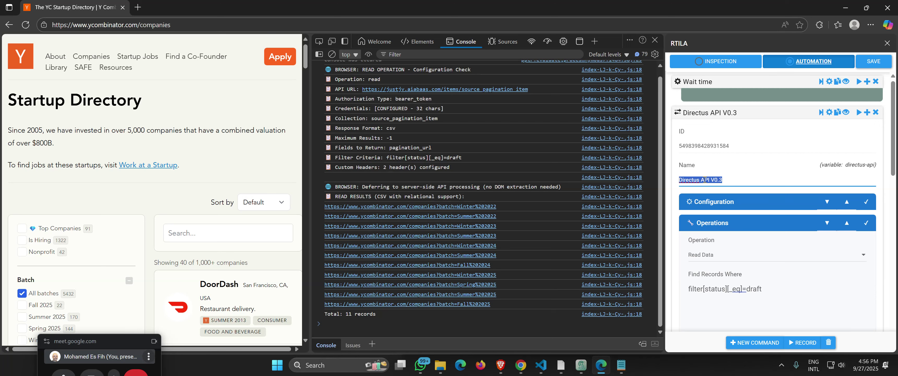
pyautogui.rightClick(700, 181)
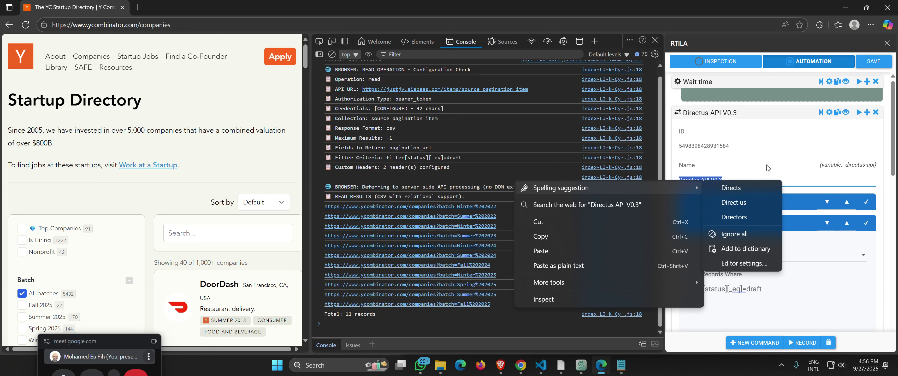
pyautogui.moveTo(704, 182); pyautogui.dragTo(692, 182)
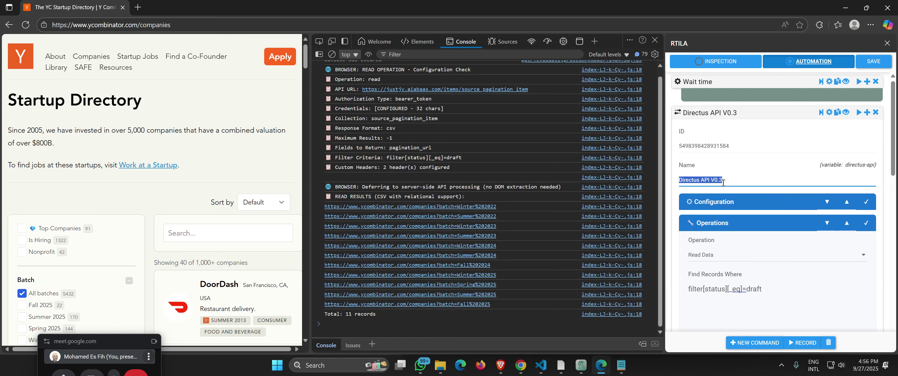
pyautogui.click(870, 63)
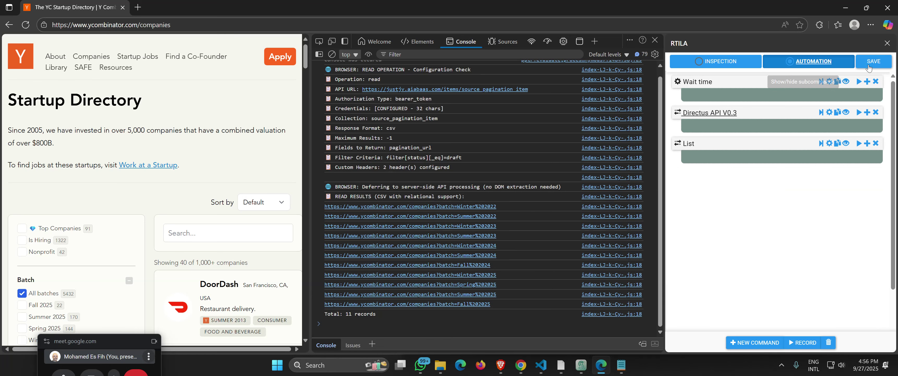
# - Set the List command's values to {{Directus API V0.3}} and highlight the variable name between the braces
pyautogui.click(713, 151)
pyautogui.click(689, 281)
pyautogui.write('{{')
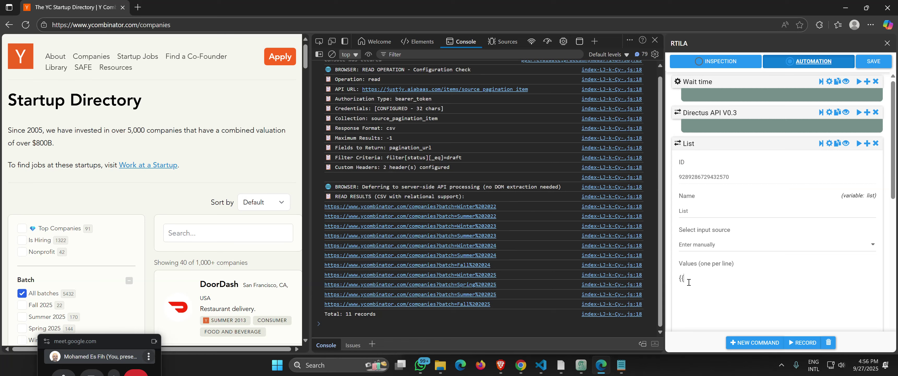
pyautogui.hotkey('ctrl', 'v')
pyautogui.write('}}')
pyautogui.moveTo(685, 279); pyautogui.dragTo(718, 277)
pyautogui.moveTo(746, 277); pyautogui.dragTo(740, 278)
pyautogui.moveTo(685, 280); pyautogui.dragTo(741, 282)
pyautogui.click(684, 279)
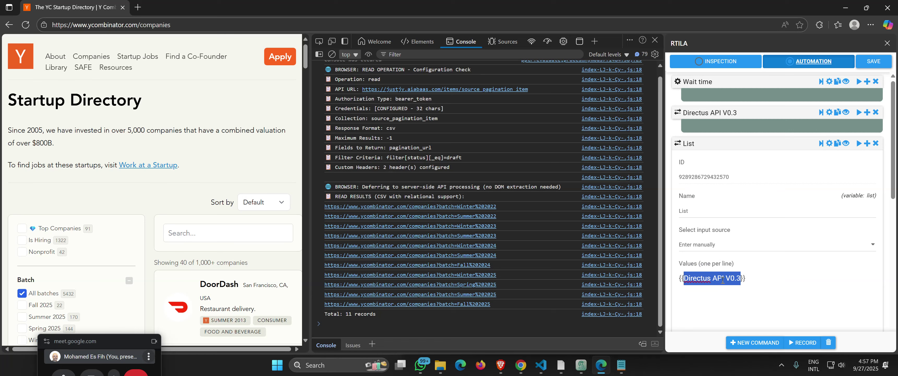
pyautogui.click(748, 279)
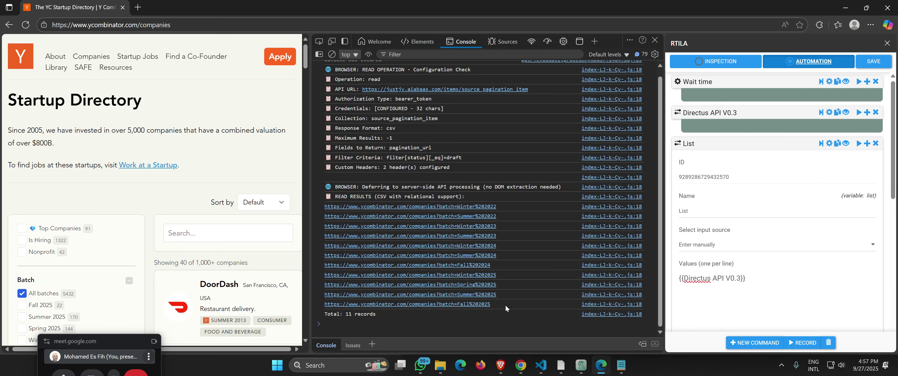
# - Highlight the pagination URLs in the console and replace the List command's values with the batch URLs from Notepad
pyautogui.moveTo(505, 305); pyautogui.dragTo(325, 210)
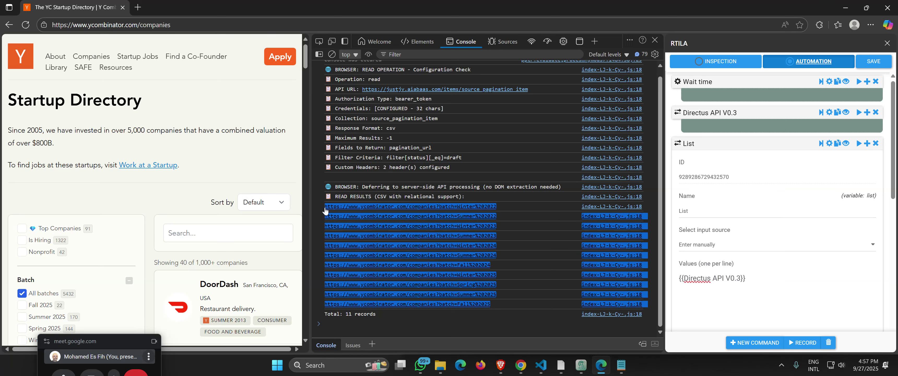
pyautogui.click(622, 366)
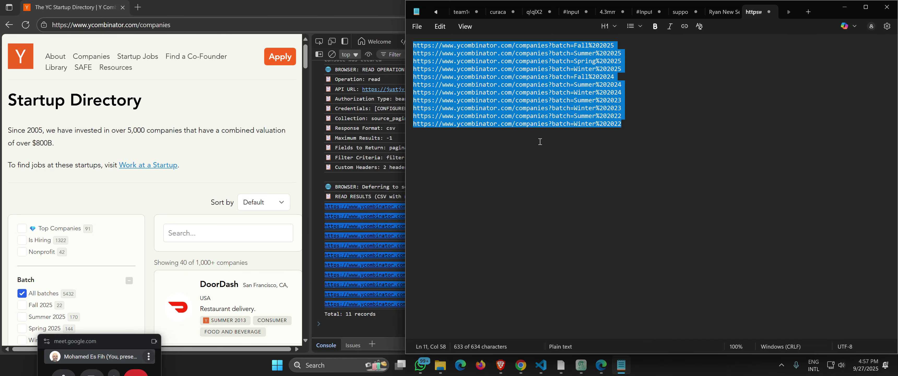
pyautogui.click(616, 367)
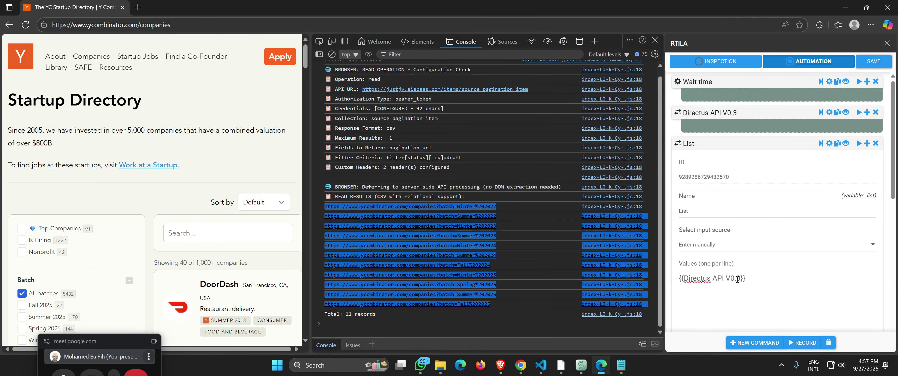
pyautogui.moveTo(746, 278); pyautogui.dragTo(677, 282)
pyautogui.hotkey('ctrl', 'c')
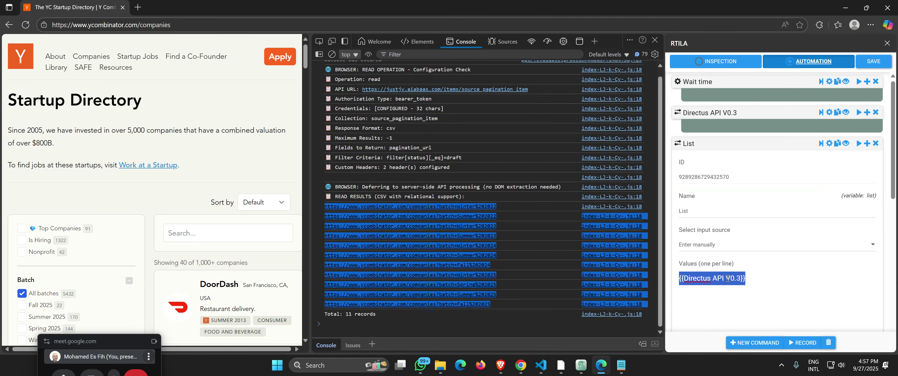
pyautogui.press('BackSpace')
pyautogui.hotkey('ctrl', 'v')
pyautogui.scroll(-3, 744, 284)
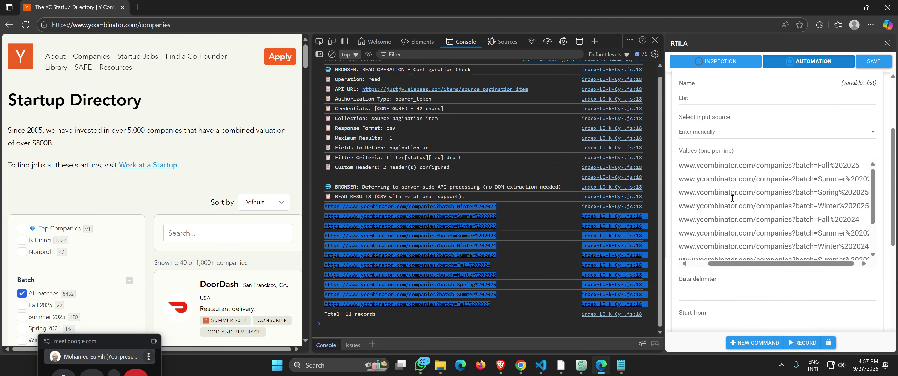
# - Highlight part of one batch URL, then replace all the List command's values with {{Directus API V0.3}}
pyautogui.moveTo(732, 179); pyautogui.dragTo(674, 181)
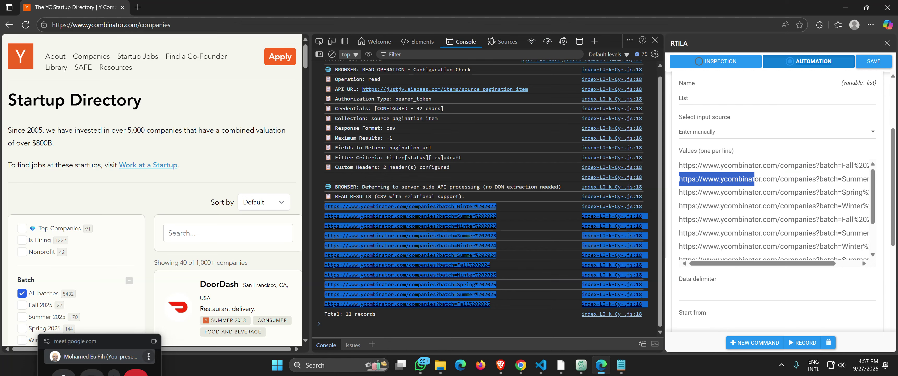
pyautogui.scroll(3, 738, 289)
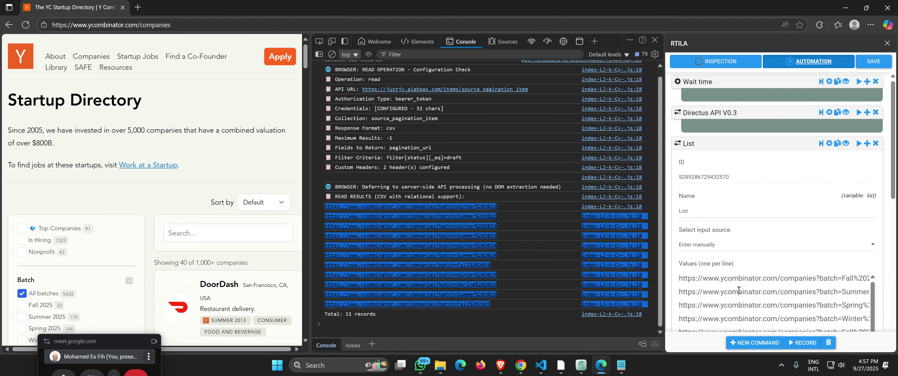
pyautogui.hotkey('ctrl', 'a')
pyautogui.press('BackSpace')
pyautogui.hotkey('ctrl', 'v')
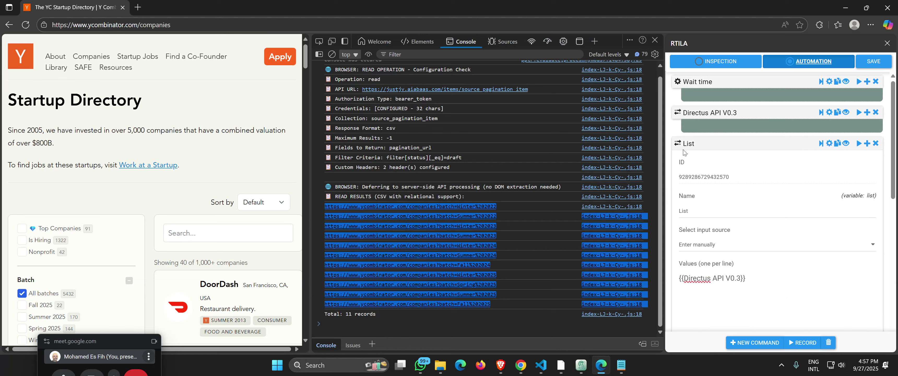
# - Open the Directus API V0.3 command's settings and rerun only that command
pyautogui.click(709, 117)
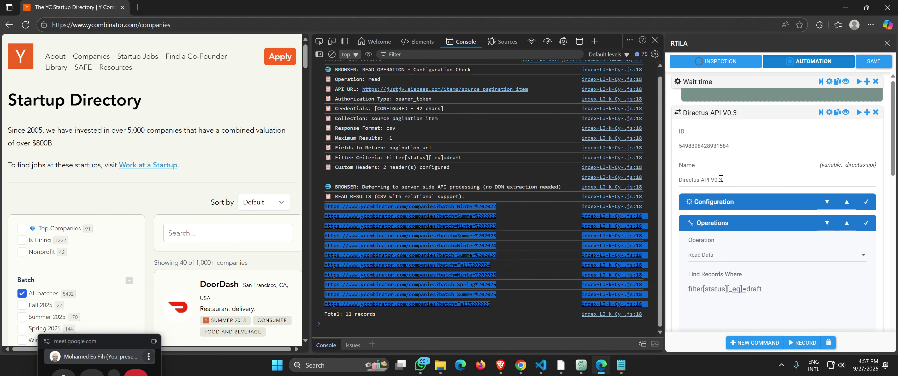
pyautogui.click(822, 115)
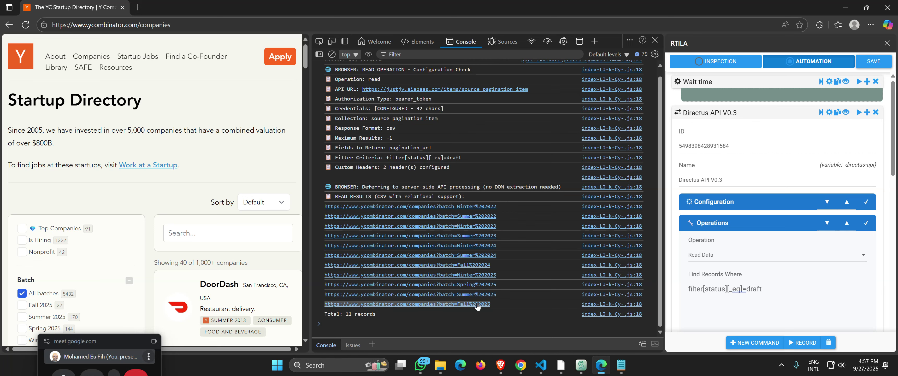
# - Switch to Notepad and select the whole list of ycombinator batch URLs
pyautogui.click(621, 364)
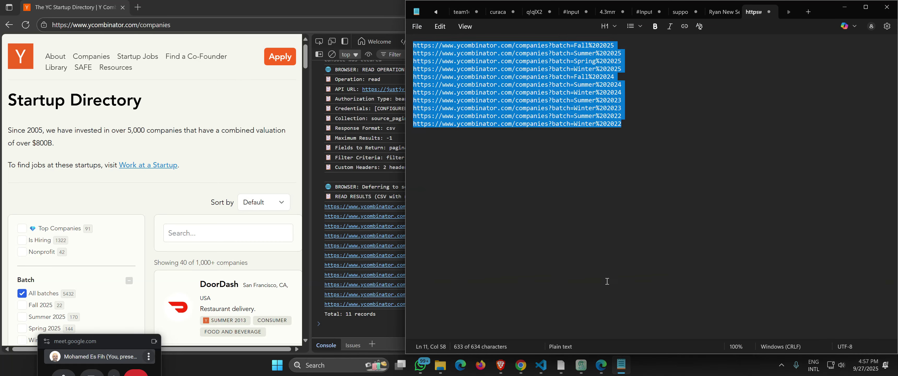
pyautogui.click(607, 281)
pyautogui.press('BackSpace')
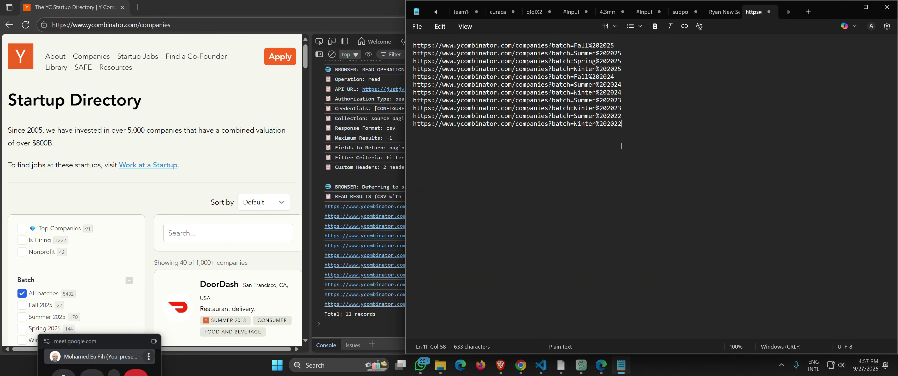
pyautogui.hotkey('ctrl', 'a')
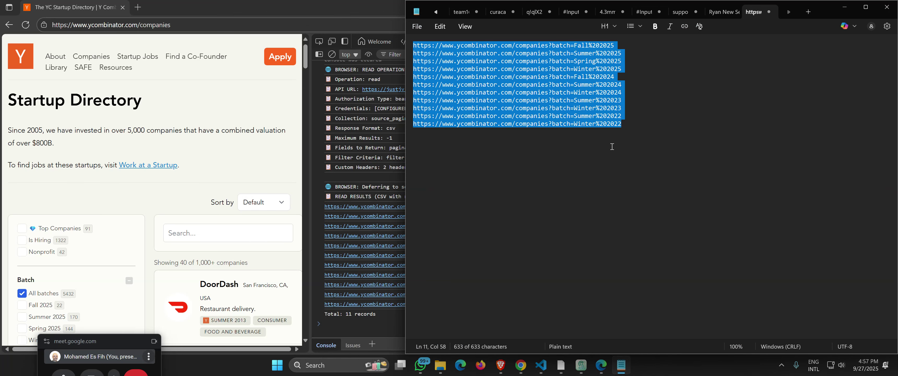
# - Check the list of batch URLs in Notepad against the console output, ending back in the RTILA automation
pyautogui.click(844, 7)
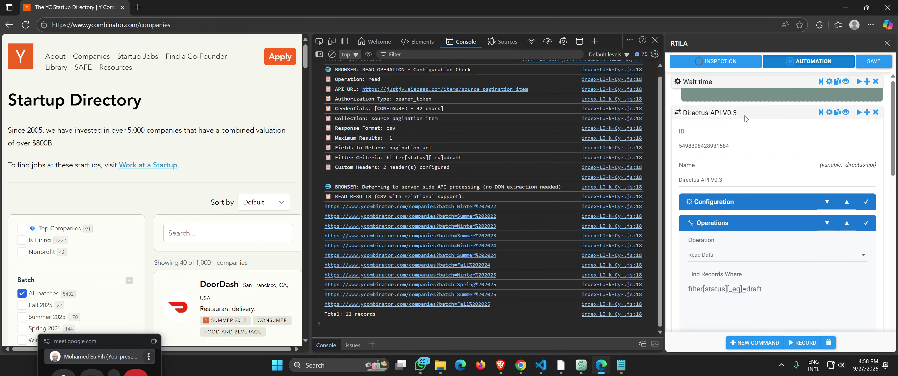
pyautogui.click(621, 365)
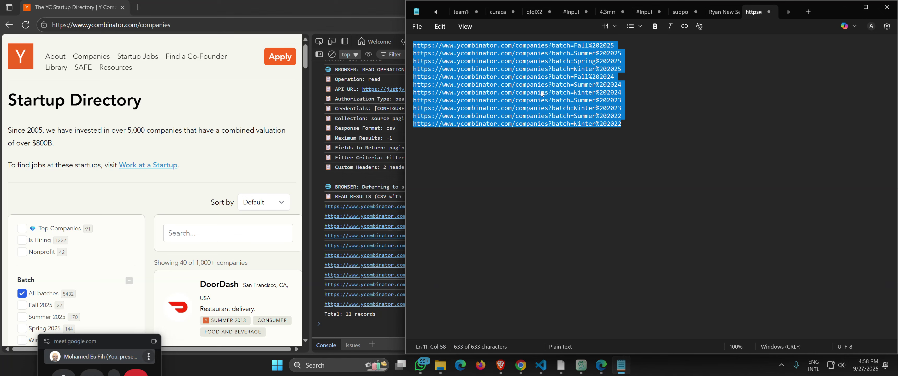
pyautogui.click(843, 7)
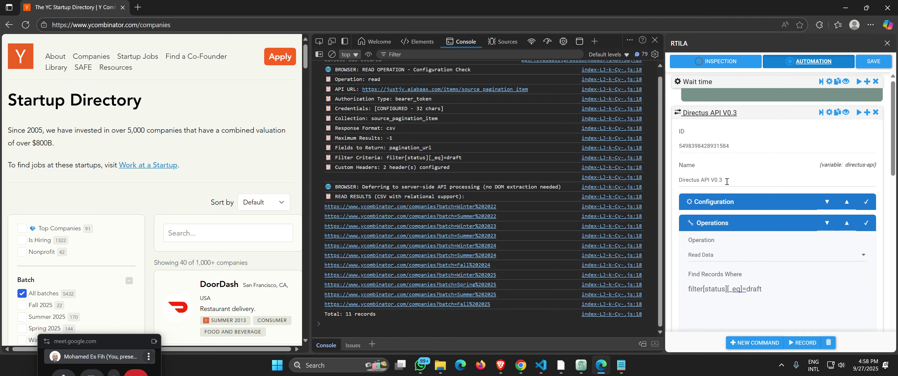
# - Copy the Directus API V0.3 name and re-enter the List command's values as {{Directus API V0.3}}
pyautogui.moveTo(726, 180); pyautogui.dragTo(676, 185)
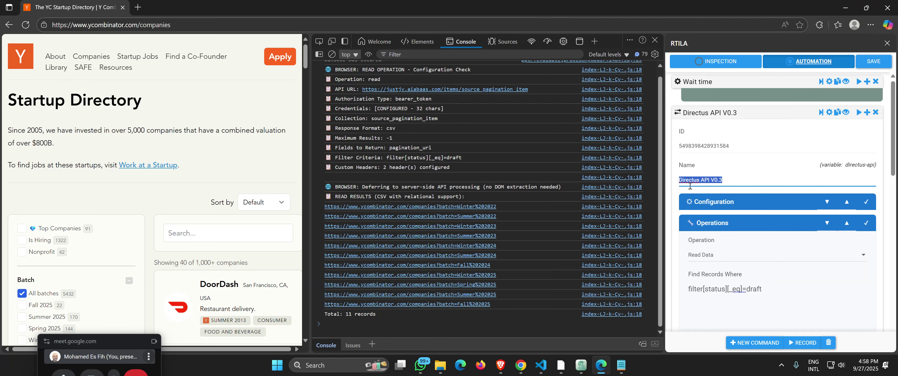
pyautogui.click(714, 118)
pyautogui.click(688, 144)
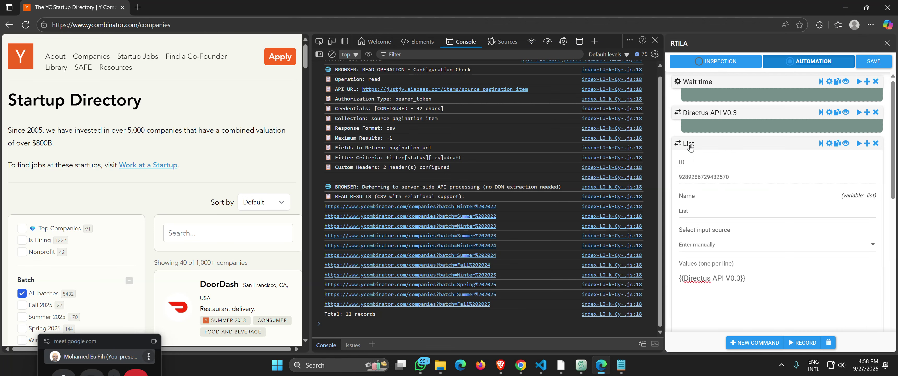
pyautogui.moveTo(745, 278); pyautogui.dragTo(637, 272)
pyautogui.hotkey('ctrl', 'c')
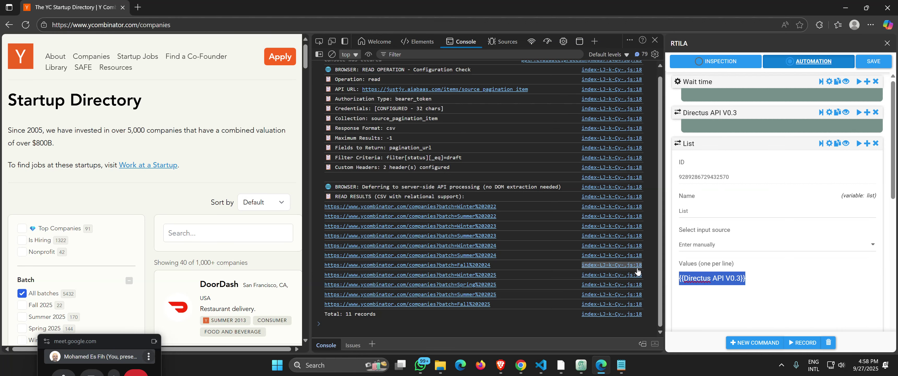
pyautogui.press('BackSpace')
pyautogui.write('{{')
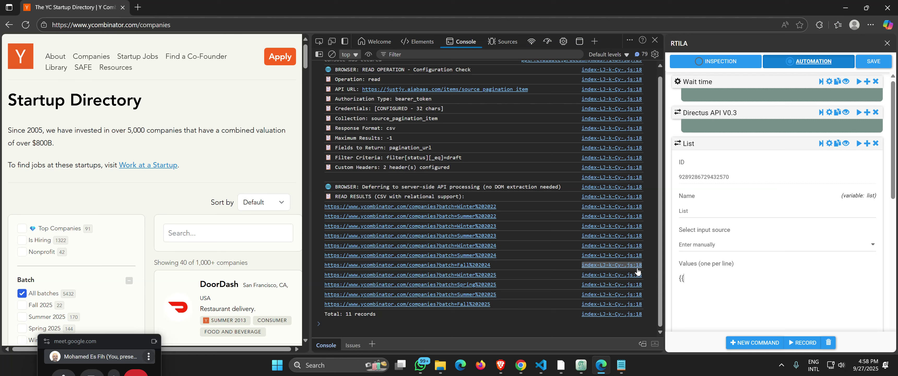
pyautogui.write('}}}')
pyautogui.press('Left')
pyautogui.press('Left')
pyautogui.hotkey('ctrl', 'v')
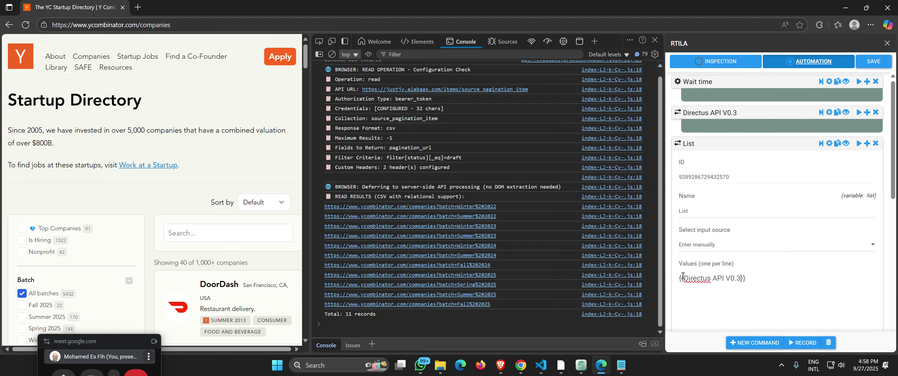
# - Highlight the command name inside the List's variable and compare it with the batch URLs in Notepad
pyautogui.moveTo(685, 278); pyautogui.dragTo(740, 279)
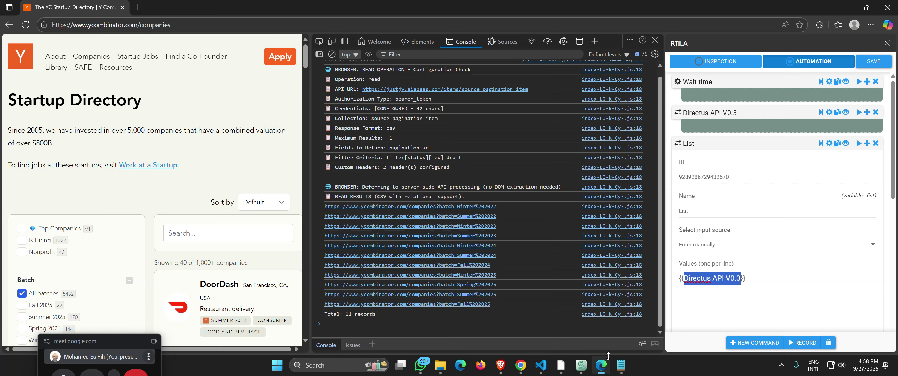
pyautogui.click(621, 365)
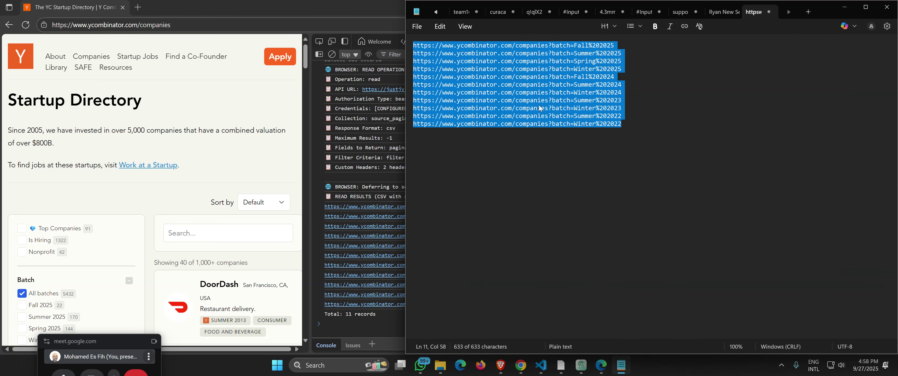
pyautogui.click(843, 7)
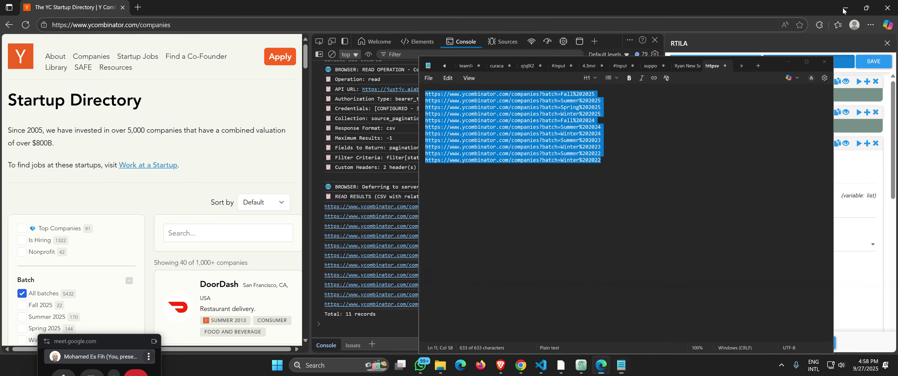
pyautogui.click(750, 281)
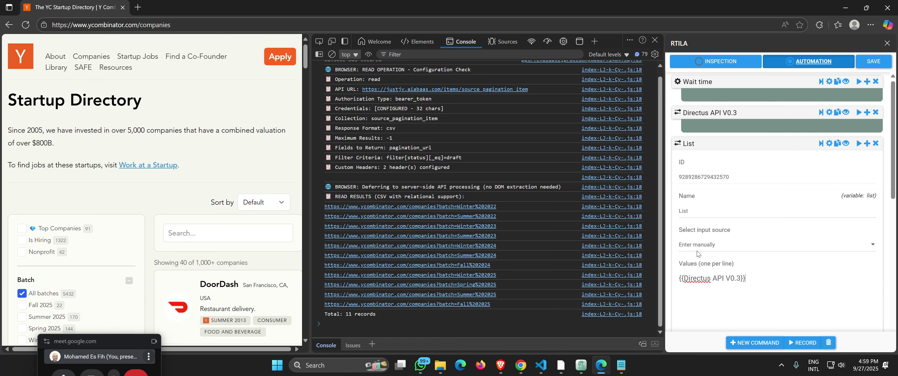
# - Try Import from file as the List command's input source, then restore Enter manually
pyautogui.click(708, 245)
pyautogui.click(709, 280)
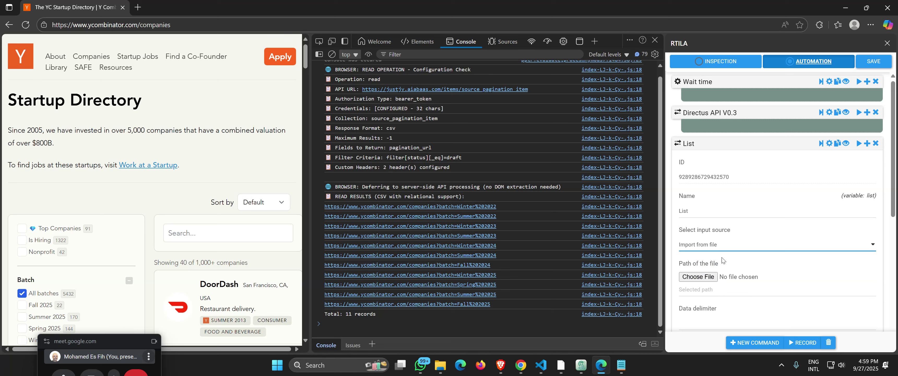
pyautogui.click(722, 246)
pyautogui.click(716, 272)
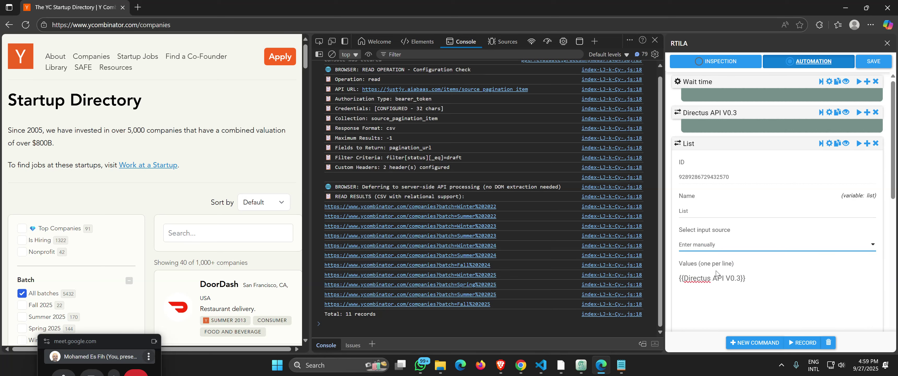
# - Highlight {{Directus API V0.3}} in the List's values and look through the available input source options
pyautogui.click(734, 285)
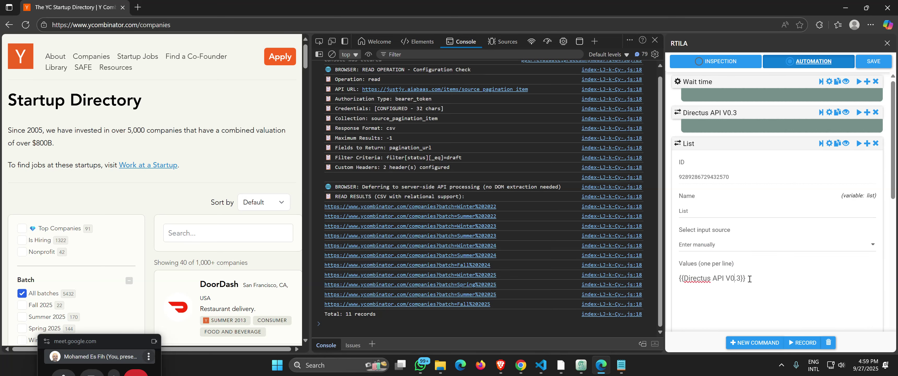
pyautogui.moveTo(746, 279); pyautogui.dragTo(677, 279)
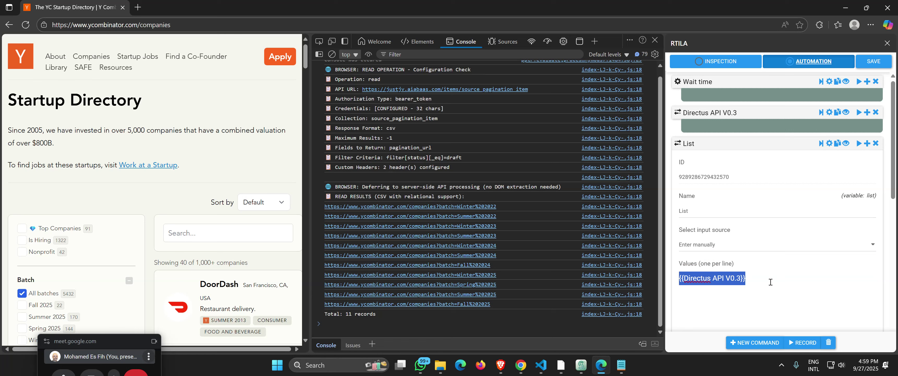
pyautogui.click(734, 247)
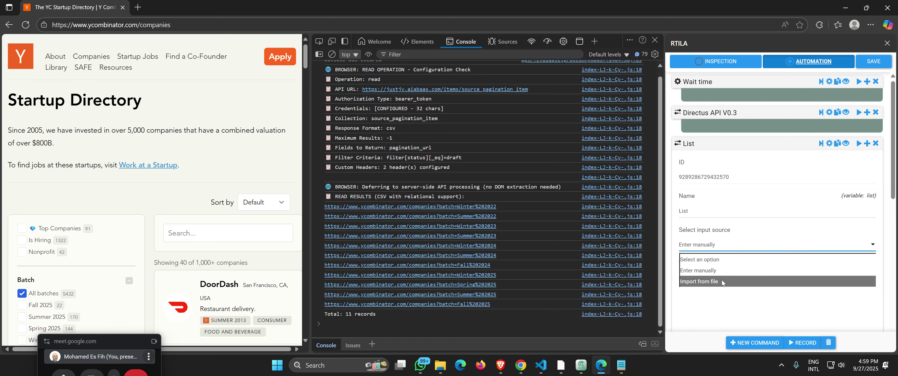
pyautogui.click(722, 246)
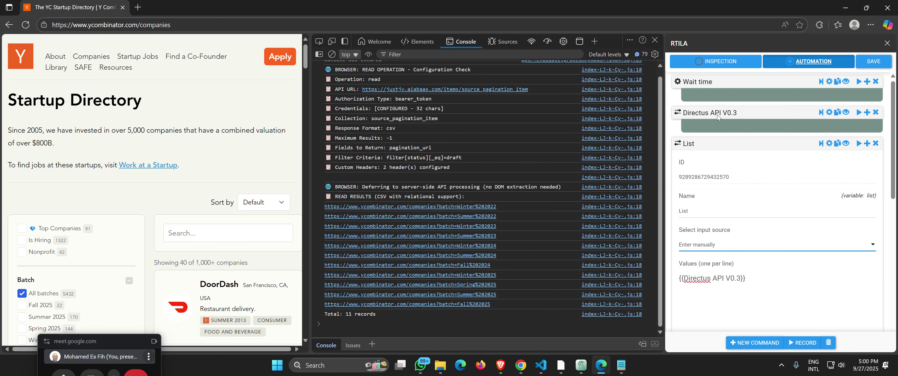
# - Set Maximum Results to 10 in the Directus API V0.3 command's settings and collapse the command
pyautogui.click(698, 113)
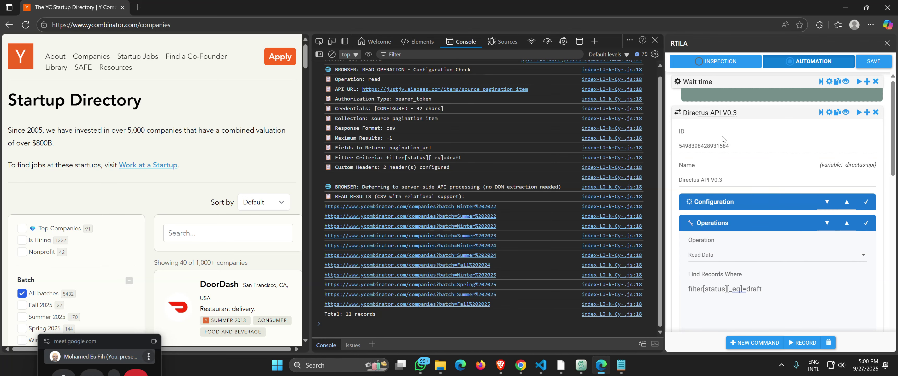
pyautogui.scroll(-5, 755, 197)
pyautogui.scroll(-5, 755, 197)
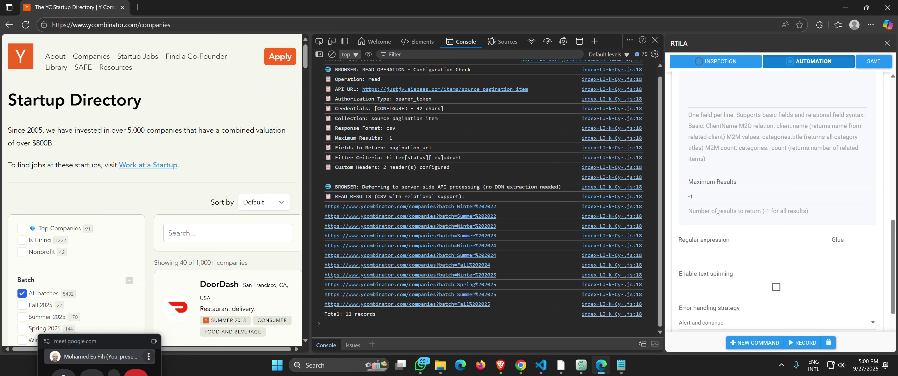
pyautogui.tripleClick(703, 196)
pyautogui.write('10')
pyautogui.scroll(10, 729, 224)
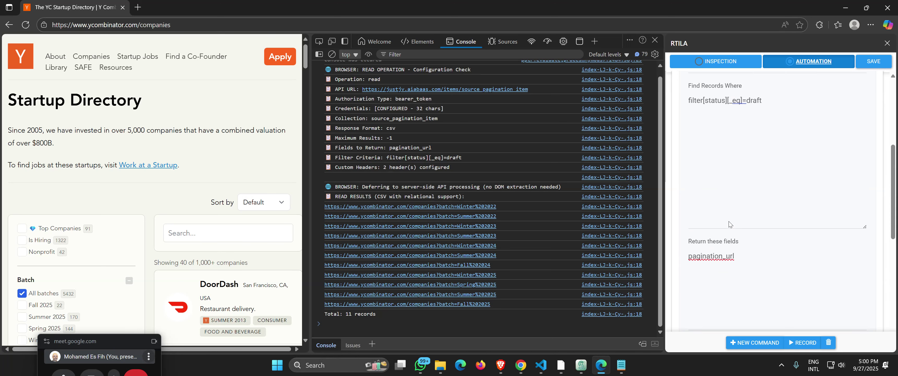
pyautogui.click(749, 125)
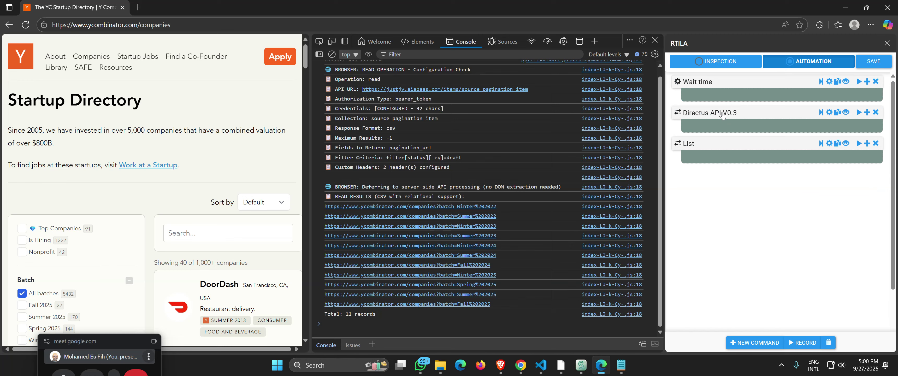
# - Set the Directus API V0.3 command's Maximum Results to 7 and save the automation
pyautogui.click(748, 125)
pyautogui.scroll(-5, 707, 162)
pyautogui.doubleClick(704, 152)
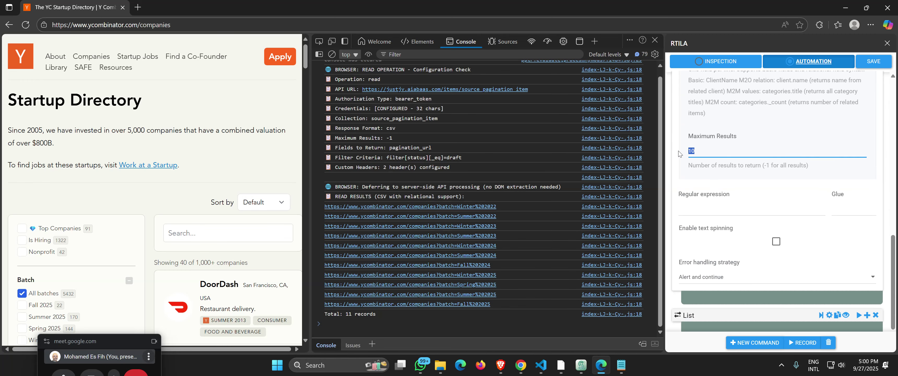
pyautogui.write('7')
pyautogui.scroll(10, 770, 225)
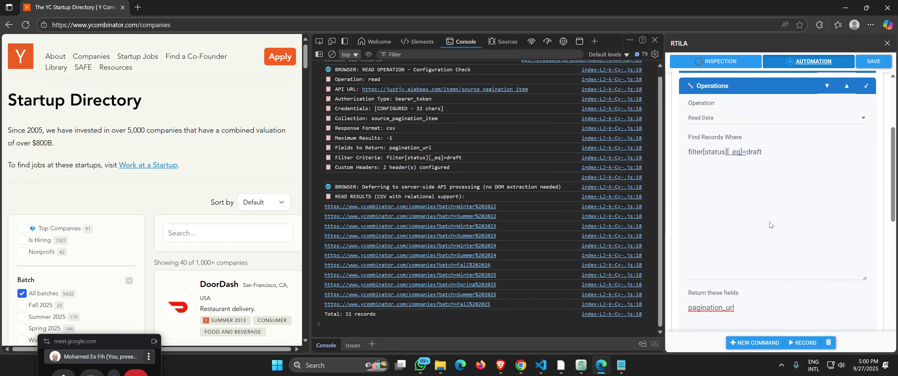
pyautogui.click(872, 61)
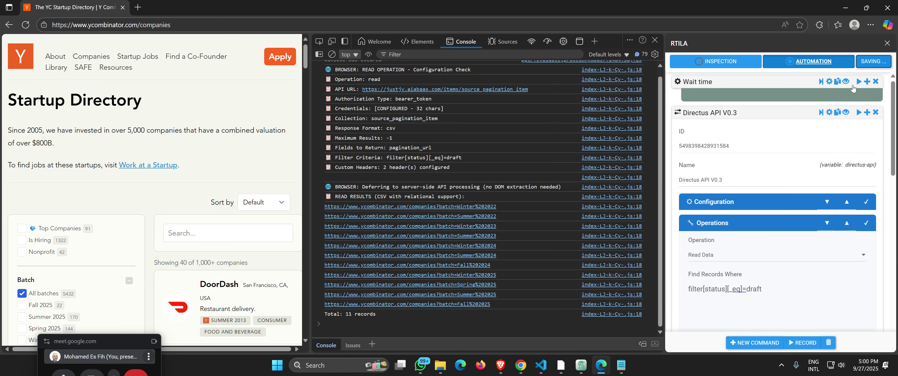
# - Run only the Directus API V0.3 command, check the record total in the console, and collapse the command
pyautogui.click(821, 113)
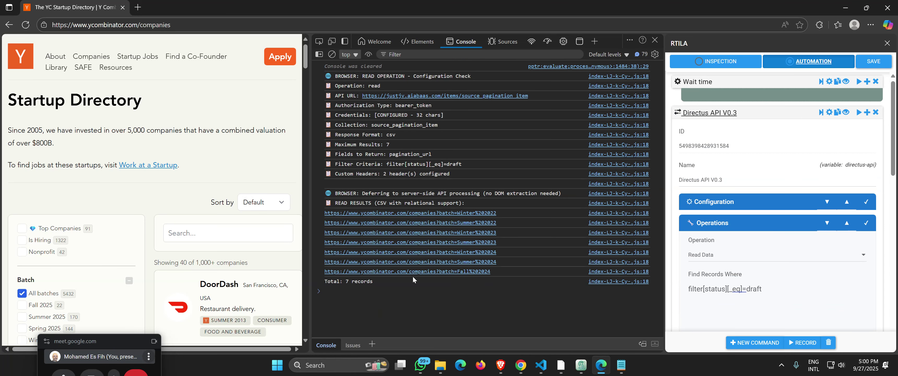
pyautogui.moveTo(346, 281); pyautogui.dragTo(342, 281)
pyautogui.click(721, 114)
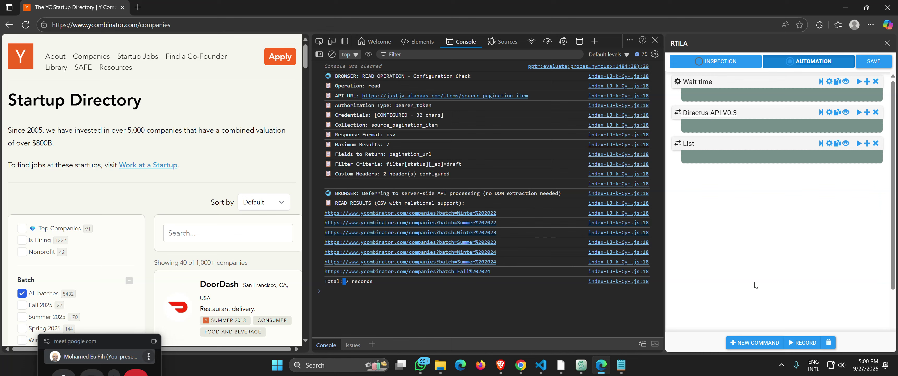
# - Add an Infinite loop command after Wait time and nest the Directus API V0.3 and List commands inside it
pyautogui.click(753, 343)
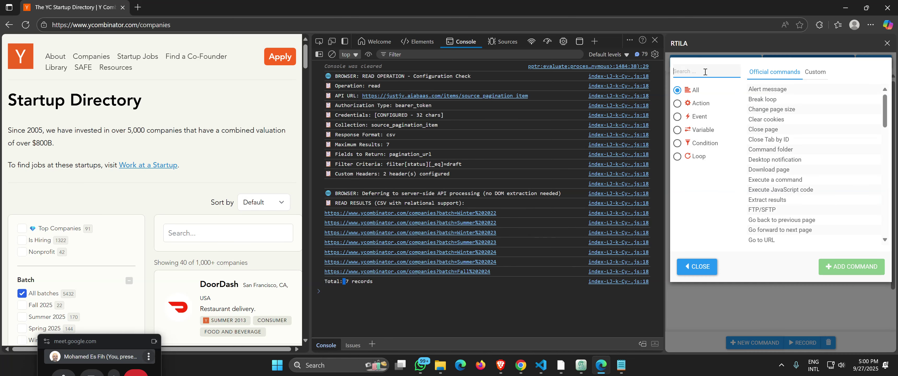
pyautogui.write('loop')
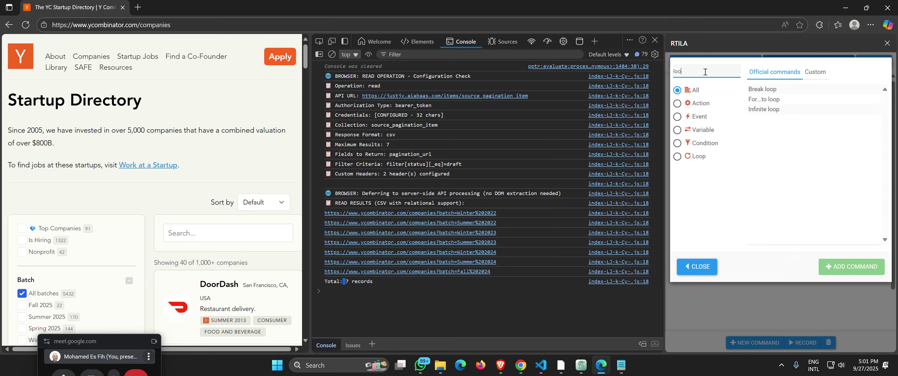
pyautogui.doubleClick(755, 109)
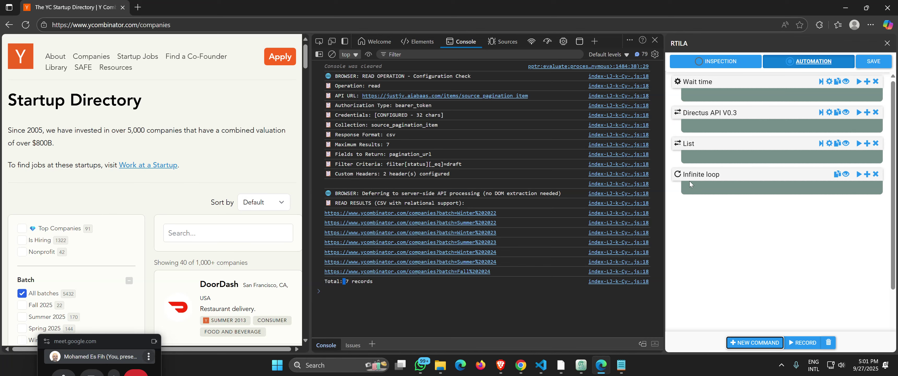
pyautogui.moveTo(689, 181); pyautogui.dragTo(697, 118)
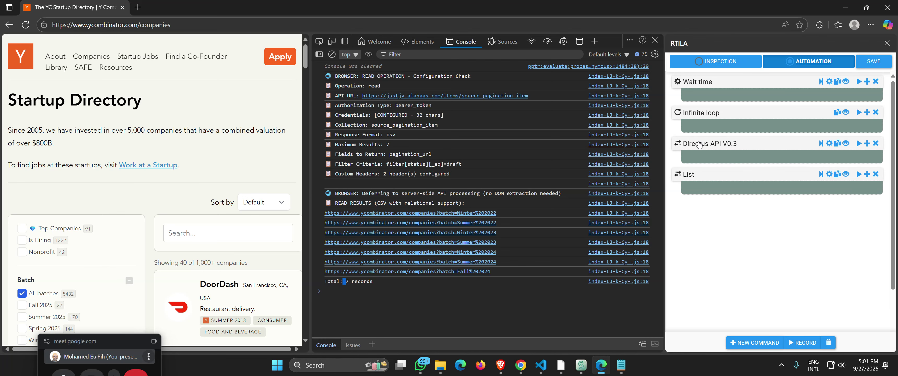
pyautogui.moveTo(698, 144)
pyautogui.mouseDown()
pyautogui.moveTo(699, 127)
pyautogui.moveTo(707, 150)
pyautogui.mouseUp()
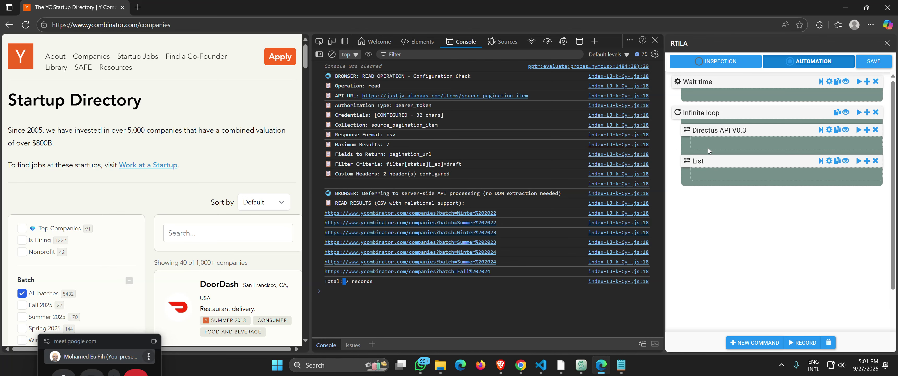
# - Open the settings of the Directus API V0.3 command nested in the Infinite loop
pyautogui.click(713, 135)
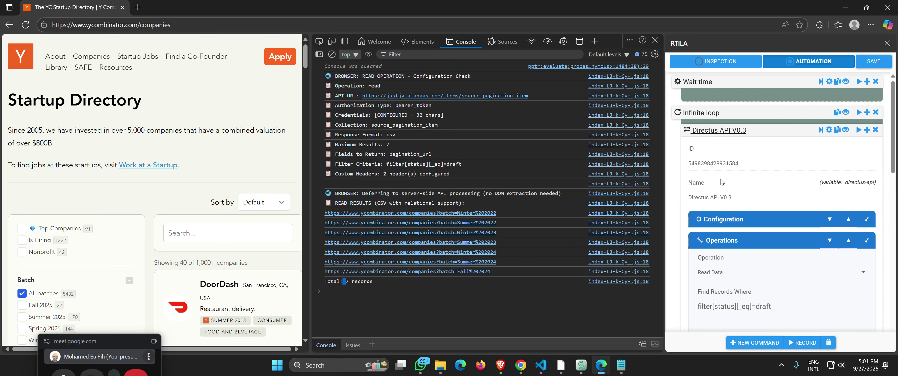
pyautogui.click(721, 135)
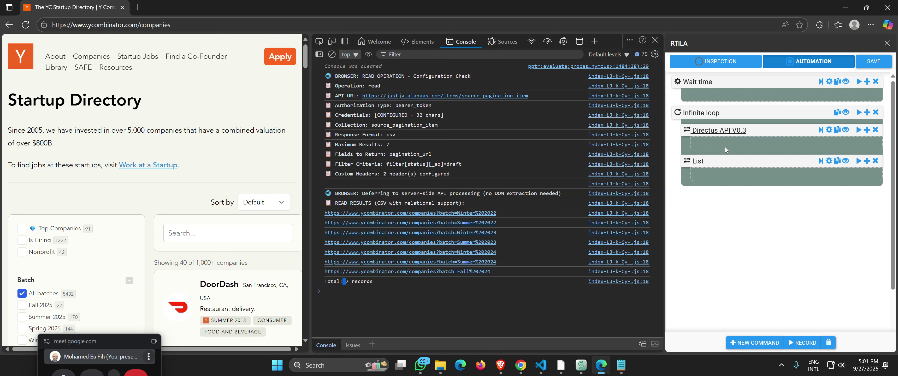
pyautogui.click(712, 132)
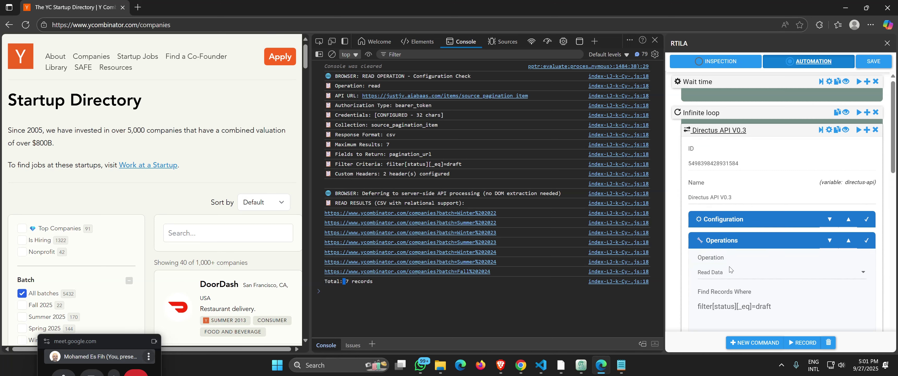
# - Set the Directus API V0.3 command's Maximum Results to 10, collapse the command, and save the automation
pyautogui.scroll(-10, 729, 268)
pyautogui.scroll(-5, 729, 269)
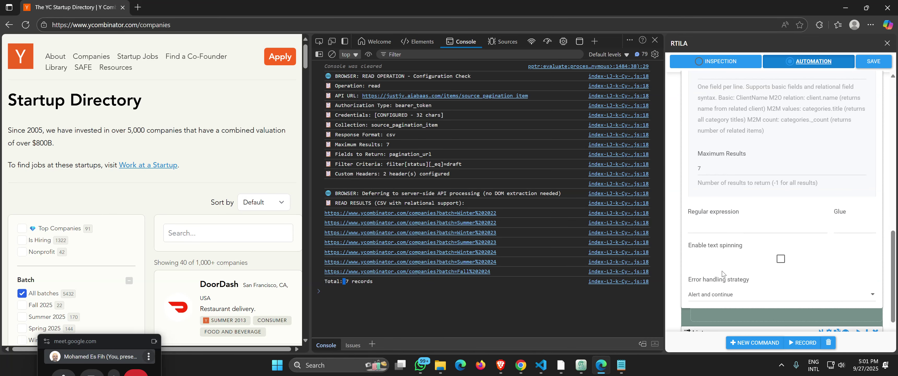
pyautogui.click(710, 170)
pyautogui.moveTo(710, 171); pyautogui.dragTo(688, 172)
pyautogui.scroll(15, 728, 145)
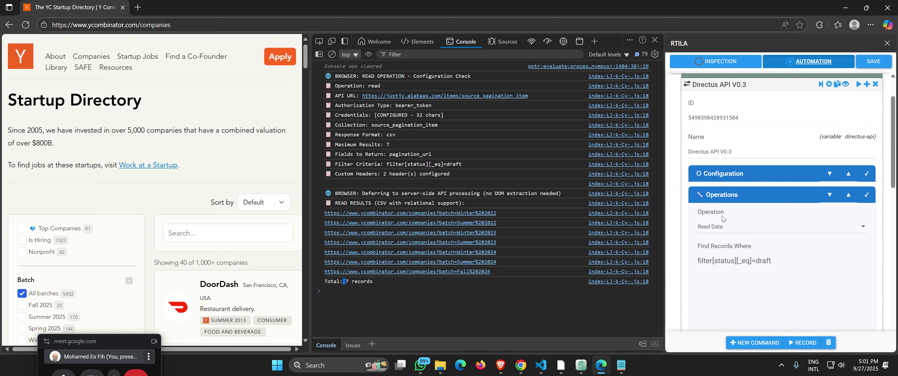
pyautogui.click(728, 133)
pyautogui.click(873, 66)
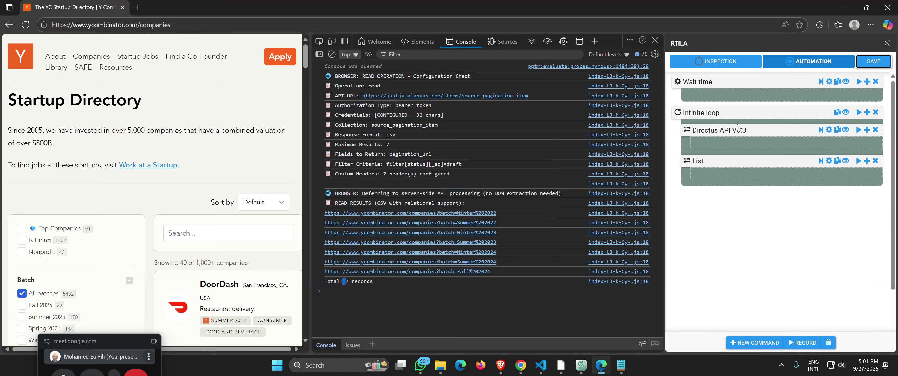
# - Move the Directus API V0.3 and List commands out of the Infinite loop, delete the loop, and save the automation
pyautogui.moveTo(712, 129); pyautogui.dragTo(712, 117)
pyautogui.moveTo(697, 164); pyautogui.dragTo(699, 145)
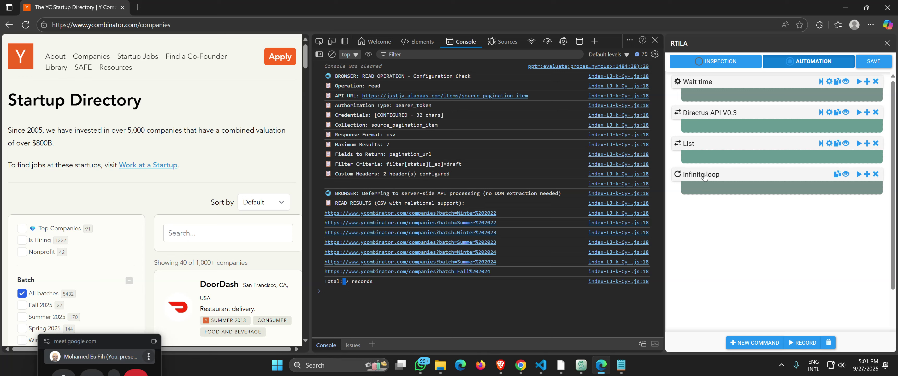
pyautogui.click(875, 174)
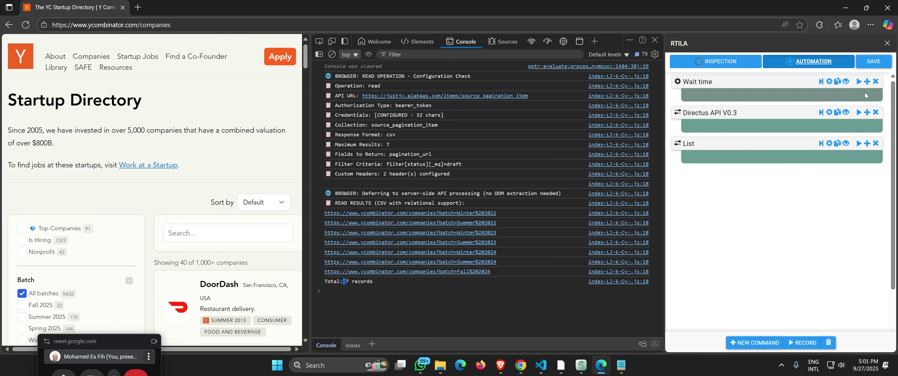
pyautogui.click(873, 61)
# - Examine which variable the List command takes its values from and compare it with the URLs in the console
pyautogui.click(687, 151)
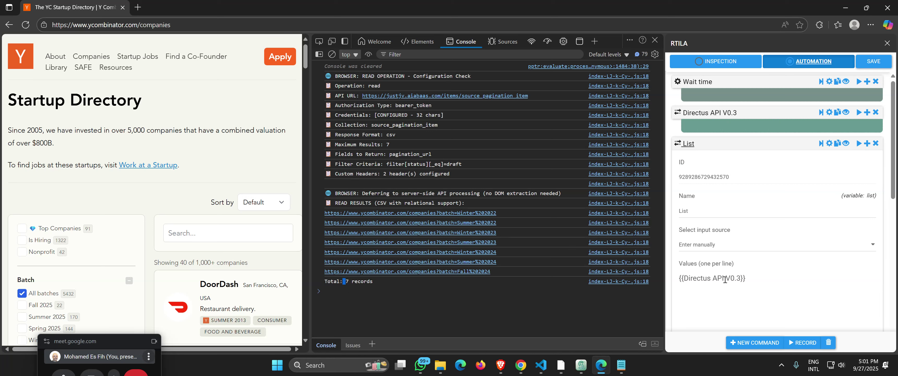
pyautogui.moveTo(746, 278); pyautogui.dragTo(679, 278)
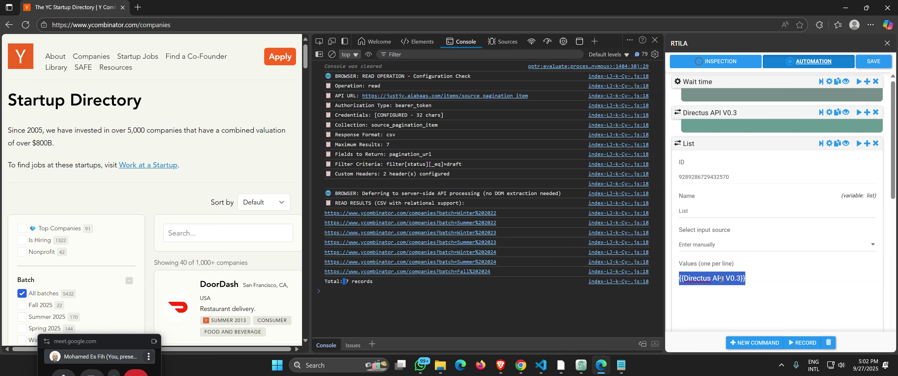
pyautogui.moveTo(749, 279); pyautogui.dragTo(681, 279)
pyautogui.click(688, 151)
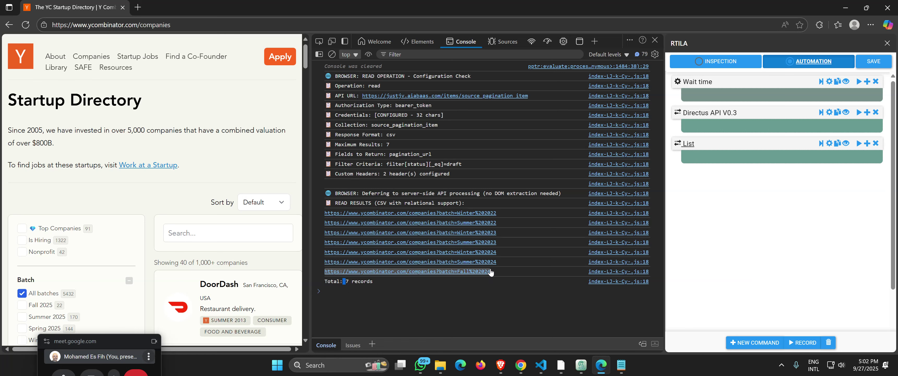
pyautogui.click(694, 148)
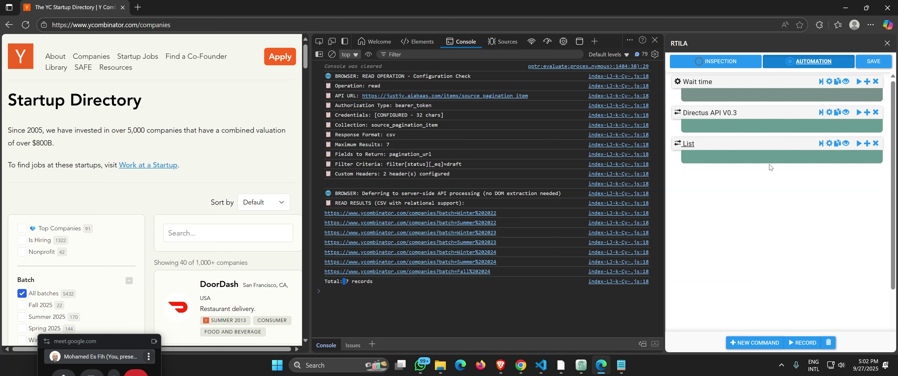
# - Find the Go to URL command among the official commands and add it after List
pyautogui.click(755, 342)
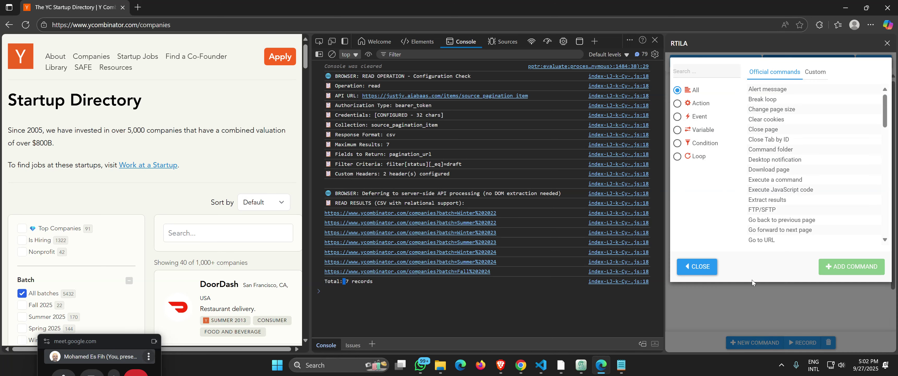
pyautogui.click(707, 74)
pyautogui.write('go to')
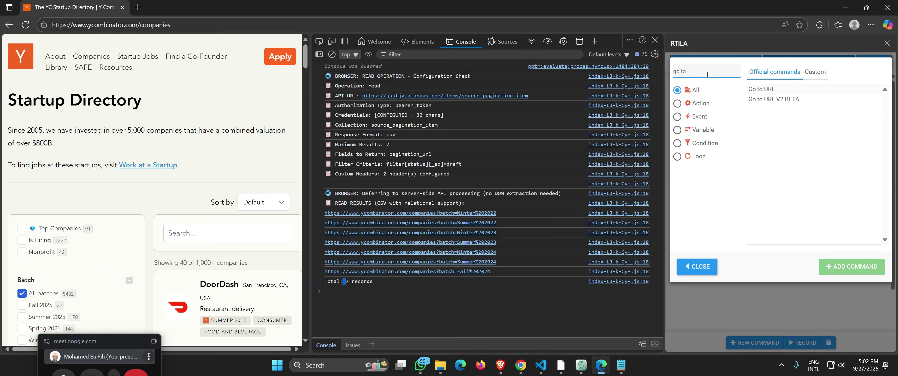
pyautogui.click(765, 90)
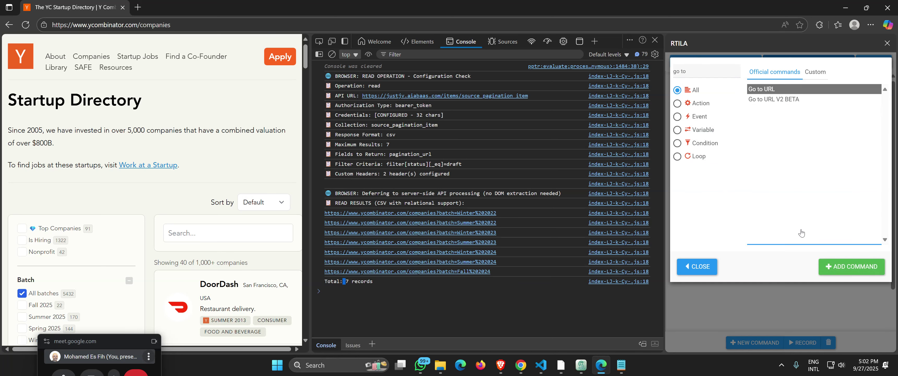
pyautogui.click(838, 267)
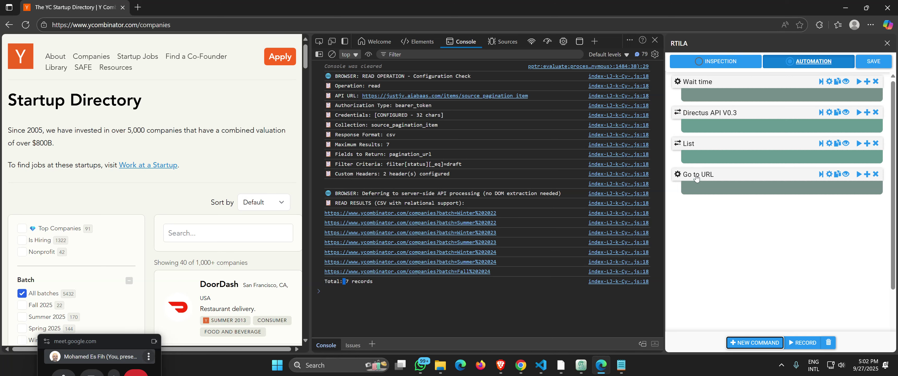
# - Check the List command's name, set the Go to URL command's URL to {{List}}, and save the automation
pyautogui.click(688, 143)
pyautogui.click(751, 278)
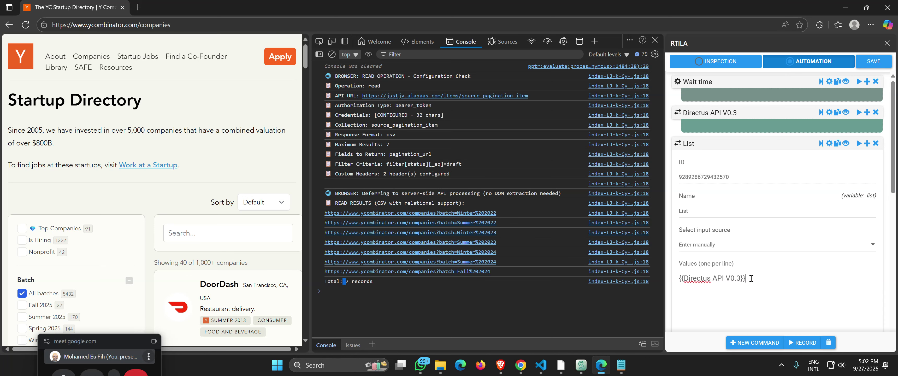
pyautogui.doubleClick(700, 211)
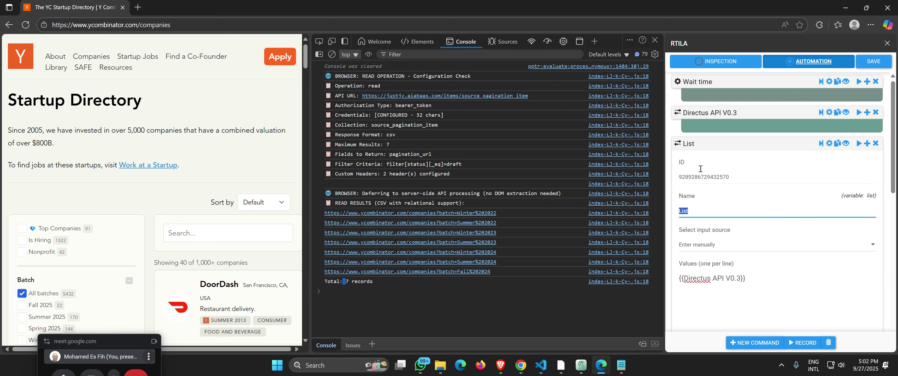
pyautogui.click(691, 147)
pyautogui.click(690, 176)
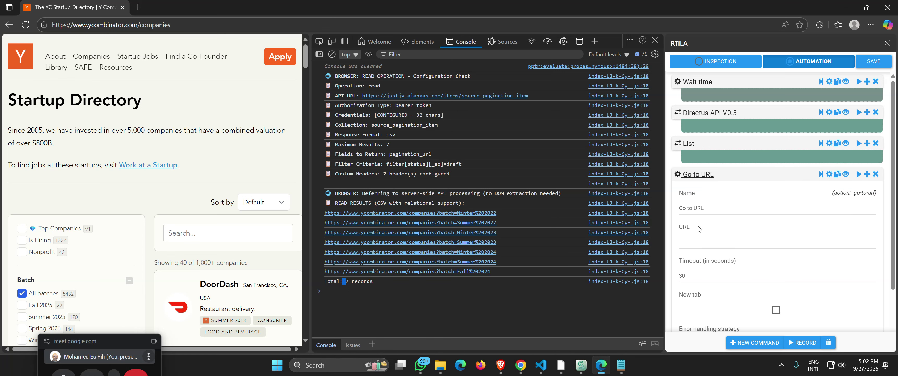
pyautogui.click(701, 244)
pyautogui.write('{{}}}')
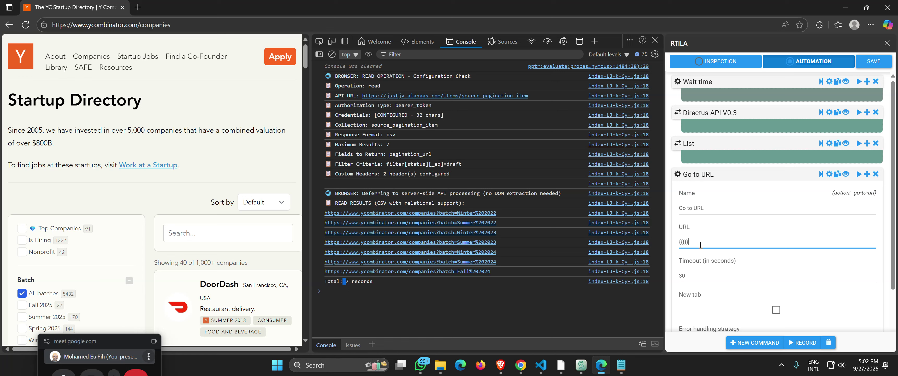
pyautogui.write('List')
pyautogui.click(699, 178)
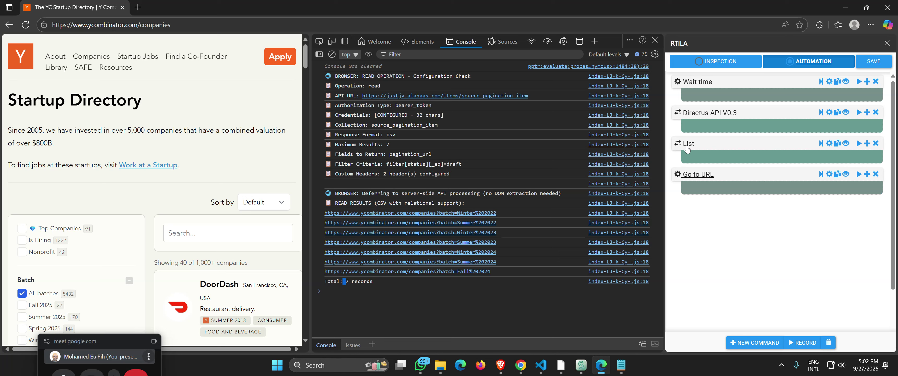
pyautogui.click(871, 60)
# - Nest the Go to URL command inside List, check its URL variable, and save the automation
pyautogui.moveTo(692, 178); pyautogui.dragTo(692, 151)
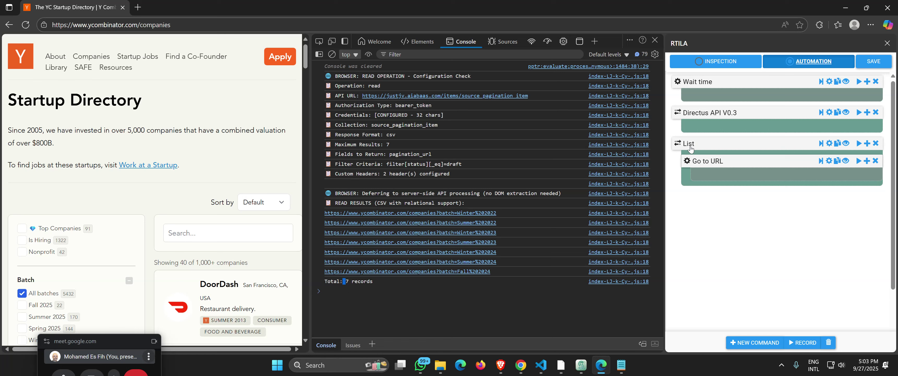
pyautogui.click(707, 164)
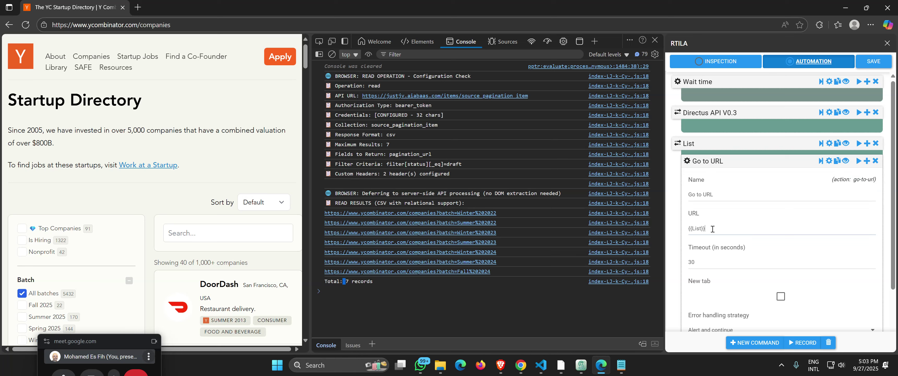
pyautogui.moveTo(712, 229); pyautogui.dragTo(689, 230)
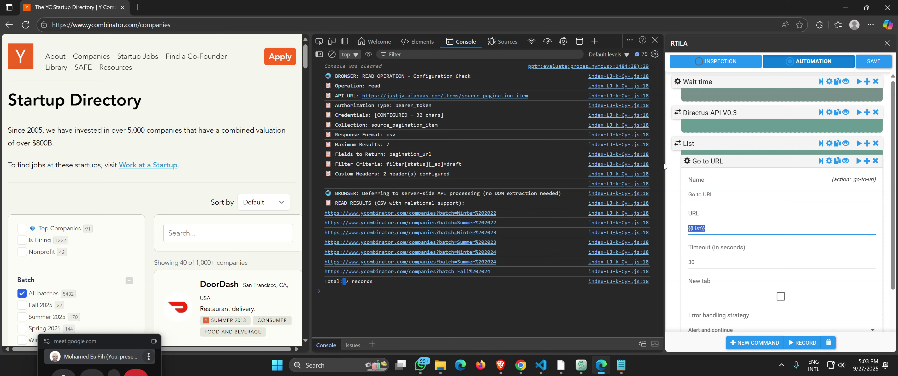
pyautogui.click(707, 164)
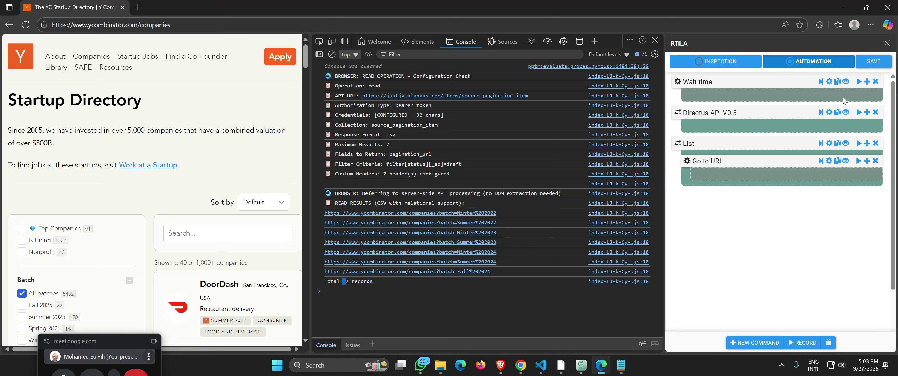
pyautogui.click(873, 61)
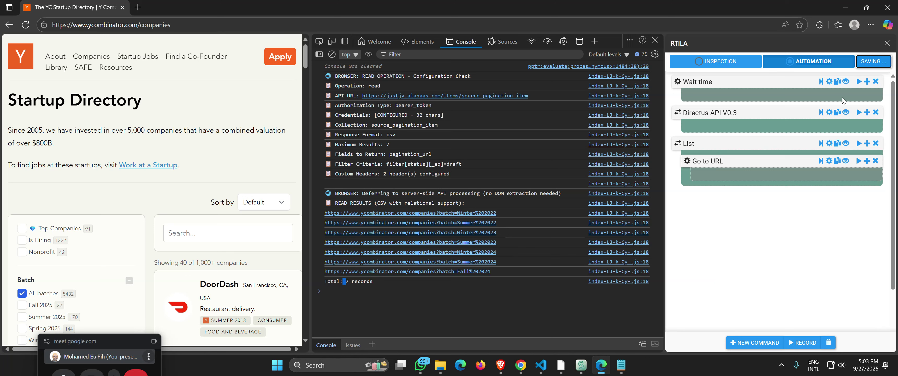
# - Run only the Directus API V0.3 command and review how List and Go to URL use the returned URLs
pyautogui.click(820, 113)
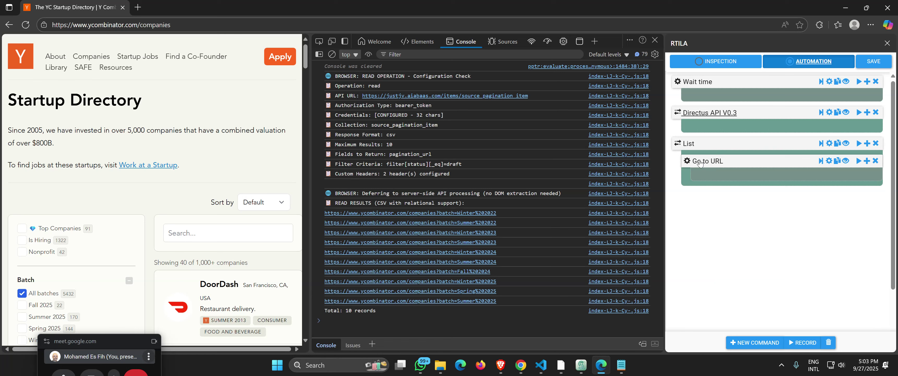
pyautogui.click(687, 145)
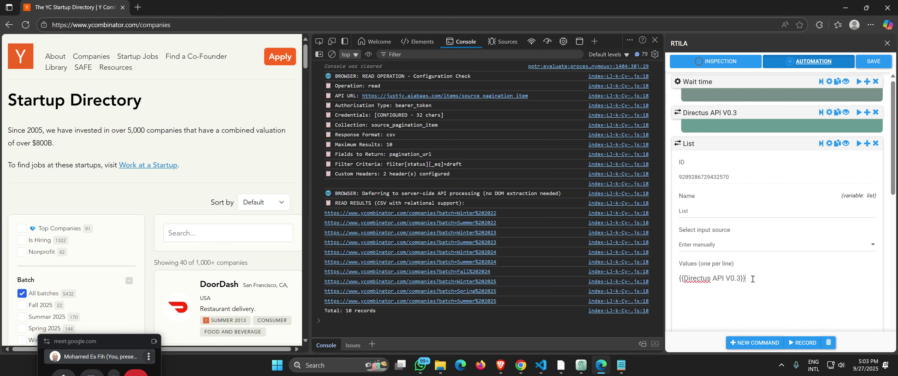
pyautogui.moveTo(752, 279); pyautogui.dragTo(678, 279)
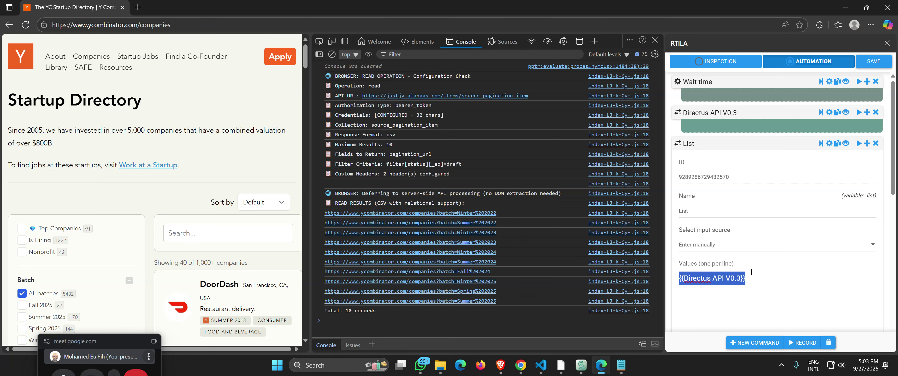
pyautogui.click(767, 283)
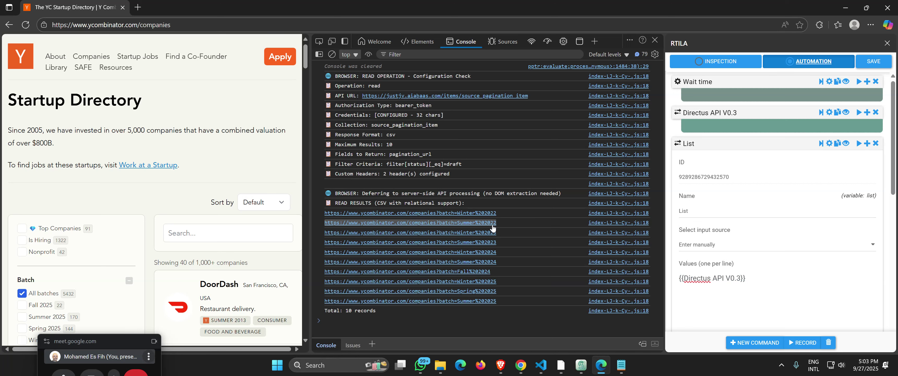
pyautogui.click(693, 144)
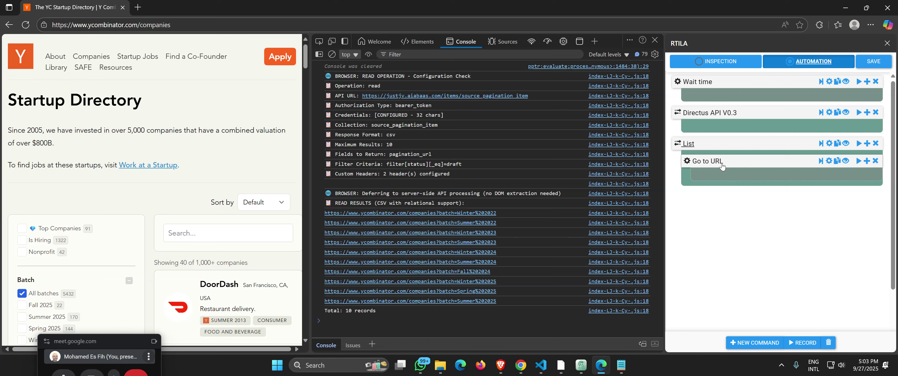
pyautogui.click(703, 162)
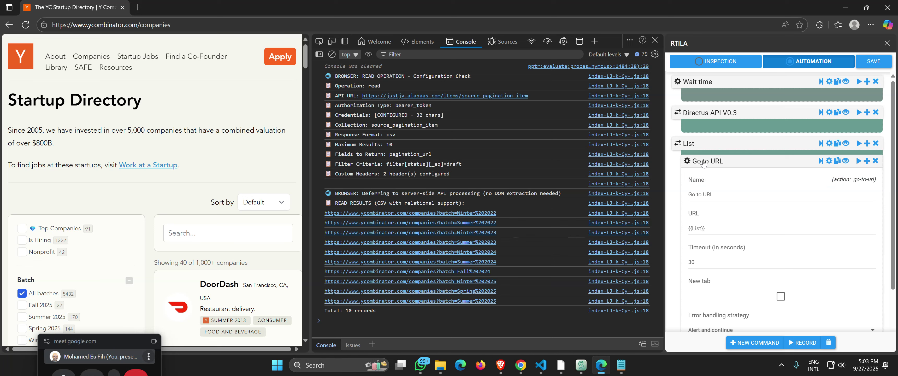
pyautogui.click(703, 162)
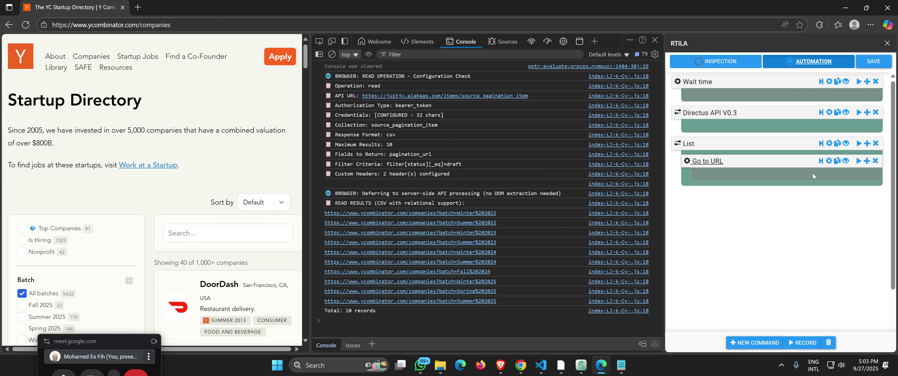
# - Add a Wait time command inside Go to URL and set both its minimum and maximum wait time to 5
pyautogui.click(867, 161)
pyautogui.write('wait')
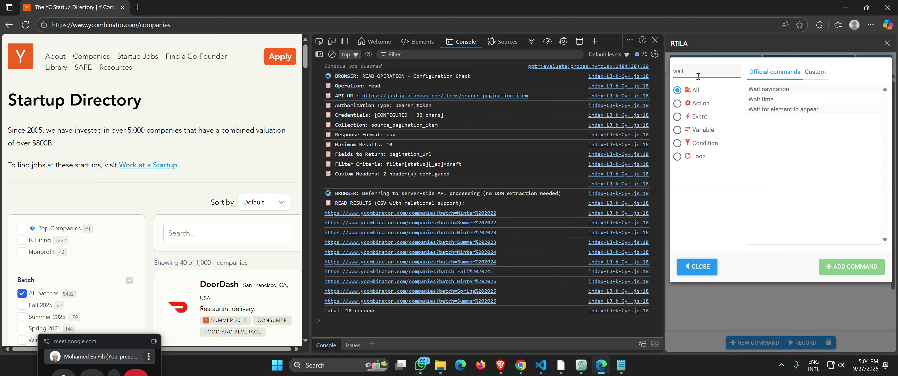
pyautogui.doubleClick(757, 101)
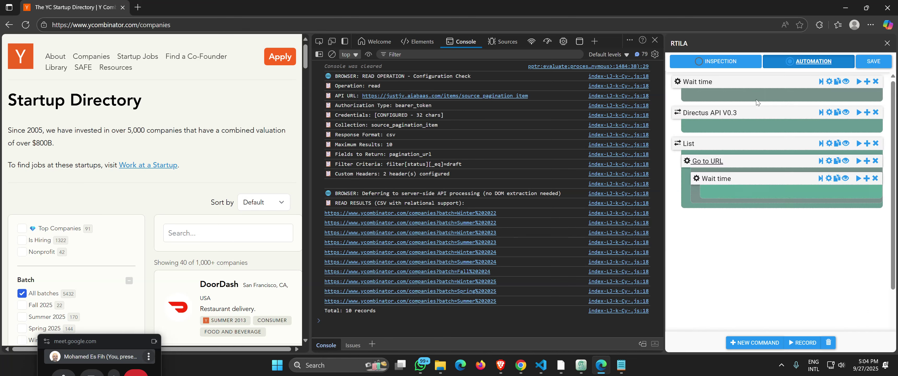
pyautogui.click(715, 185)
pyautogui.doubleClick(711, 250)
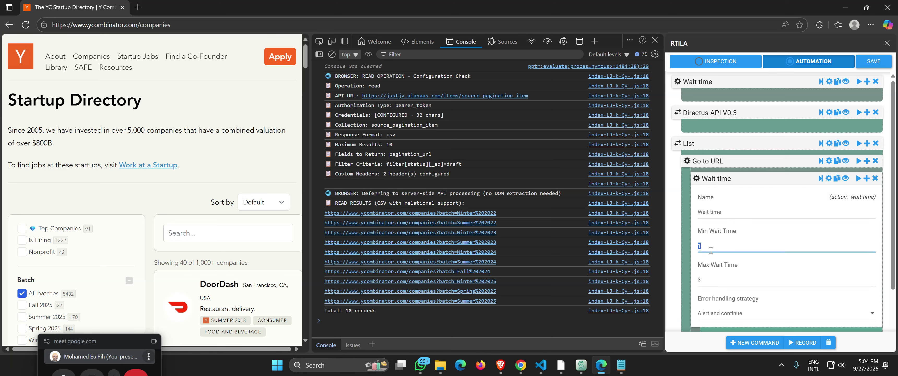
pyautogui.write('5')
pyautogui.click(707, 179)
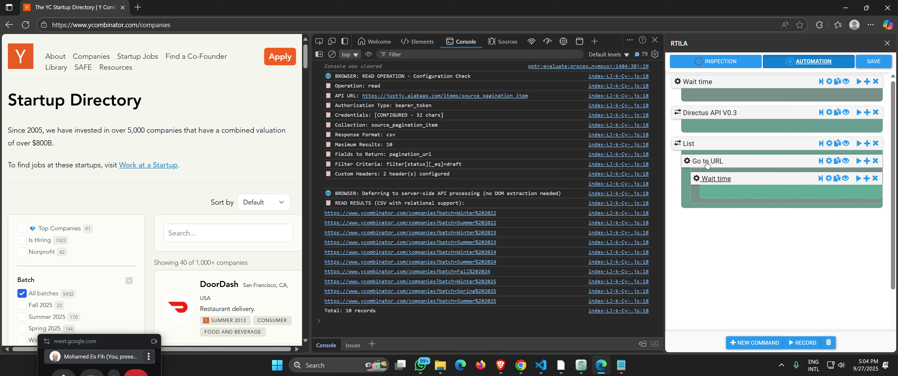
pyautogui.click(713, 185)
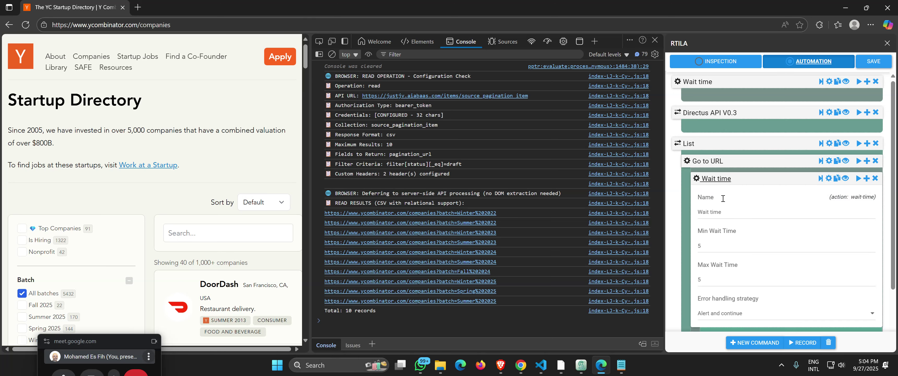
# - Check the List command's values and the nested Wait time settings, and save the automation
pyautogui.click(724, 186)
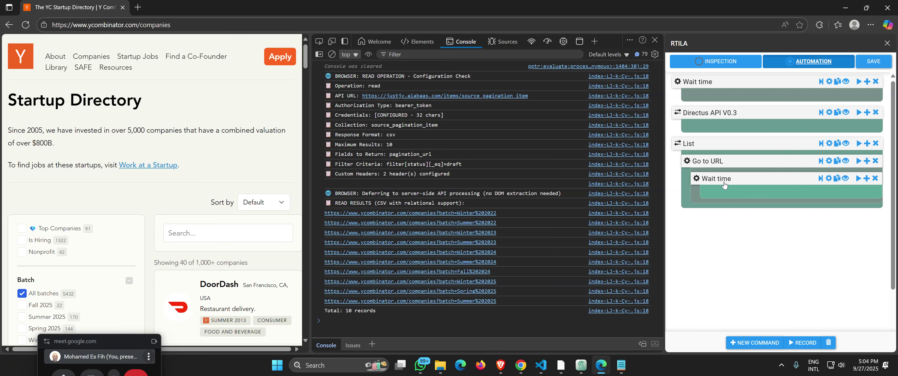
pyautogui.click(687, 147)
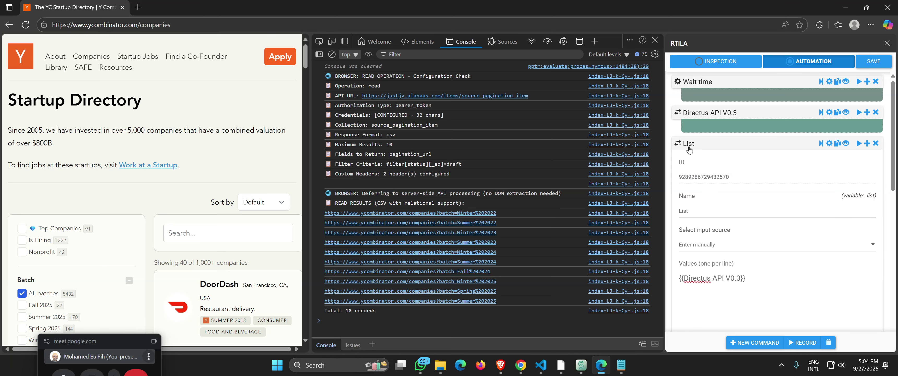
pyautogui.click(688, 147)
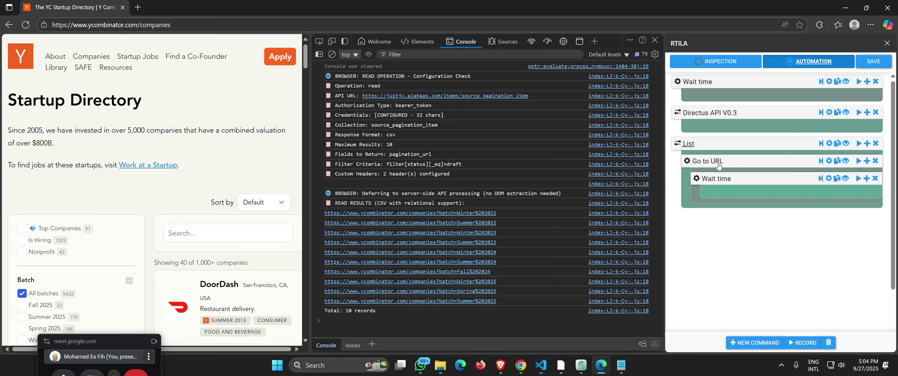
pyautogui.click(710, 179)
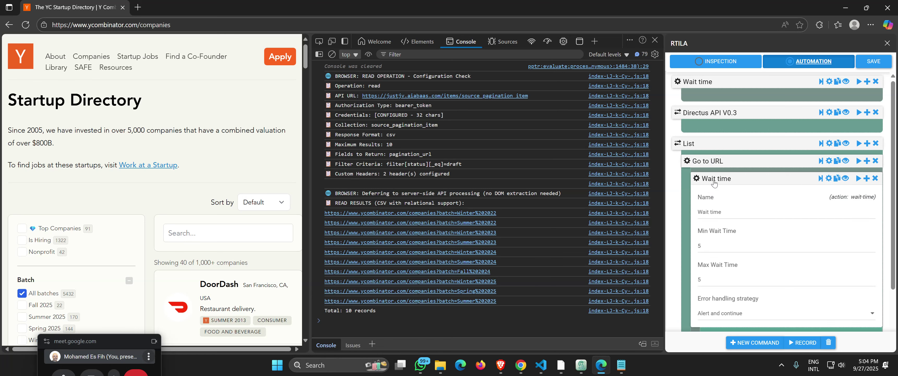
pyautogui.click(817, 188)
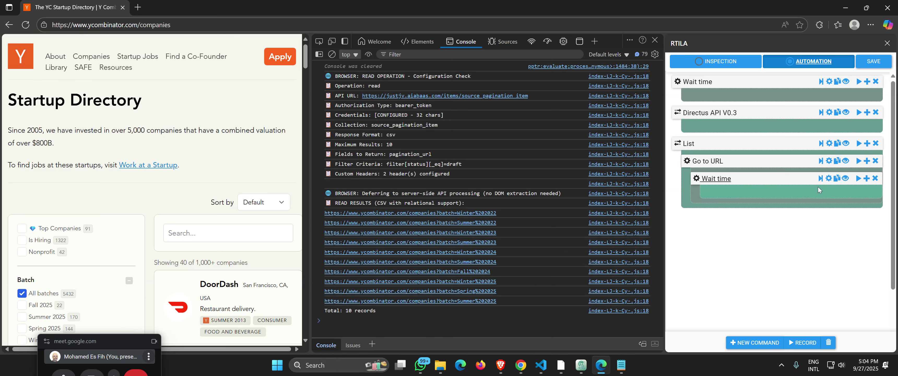
pyautogui.click(873, 63)
# - Check the minimum and maximum wait of the first Wait time command and save the automation
pyautogui.click(688, 82)
pyautogui.click(691, 151)
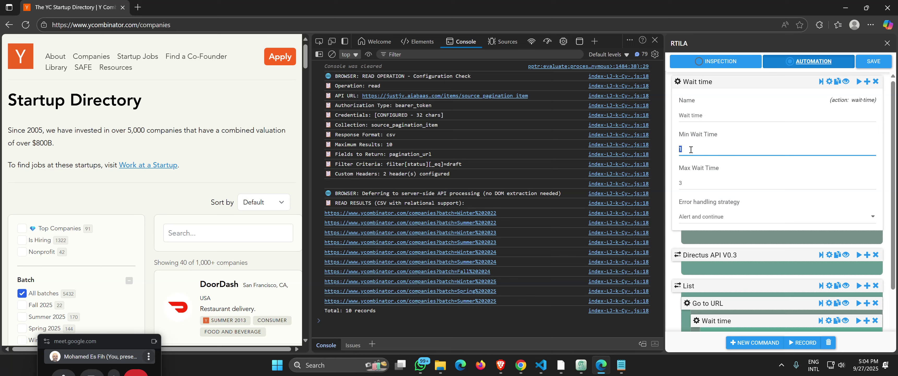
pyautogui.click(693, 82)
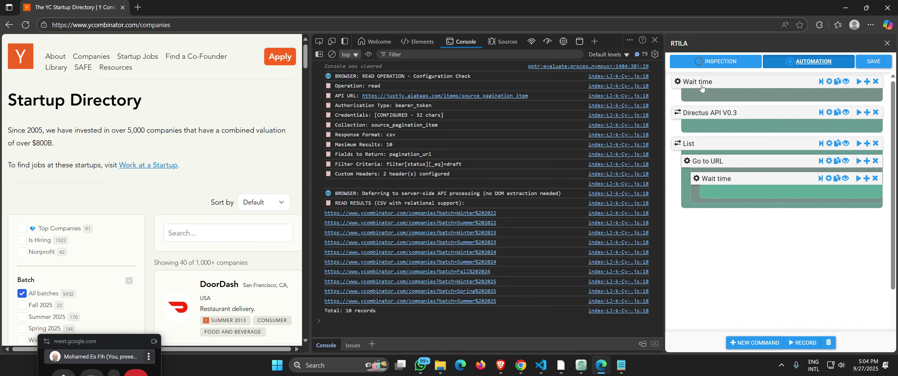
pyautogui.click(863, 67)
# - Review how the List command's values reference the Directus command through the {{Directus API V0.3}} variable
pyautogui.click(821, 112)
pyautogui.click(688, 144)
pyautogui.moveTo(683, 277); pyautogui.dragTo(740, 279)
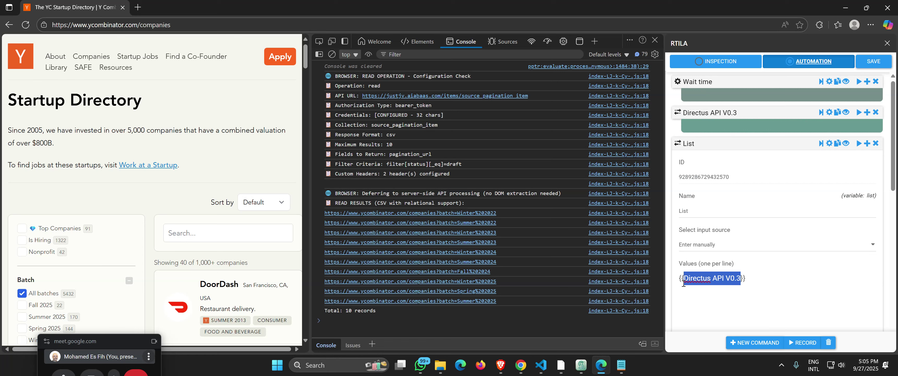
pyautogui.moveTo(747, 281); pyautogui.dragTo(741, 281)
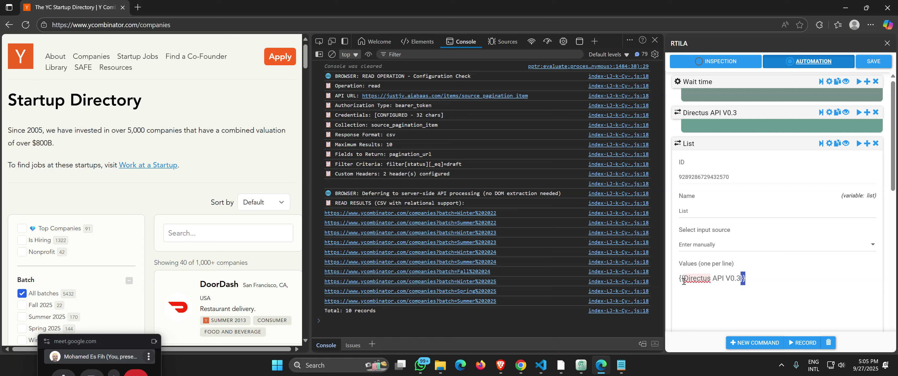
pyautogui.moveTo(684, 281); pyautogui.dragTo(724, 280)
pyautogui.click(686, 146)
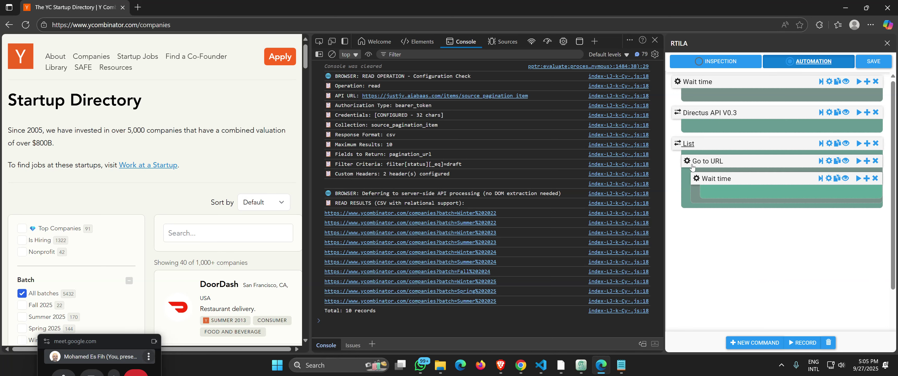
# - Check the {{List}} variable in the Go to URL command's URL and save the automation
pyautogui.click(700, 161)
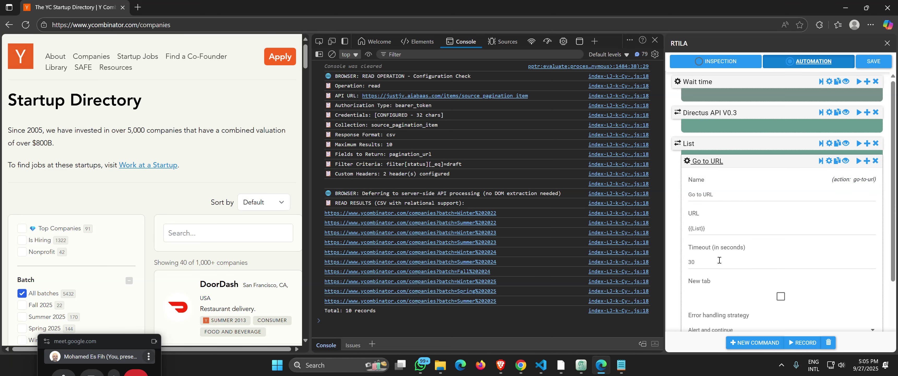
pyautogui.moveTo(709, 227); pyautogui.dragTo(688, 230)
pyautogui.click(711, 227)
pyautogui.click(704, 167)
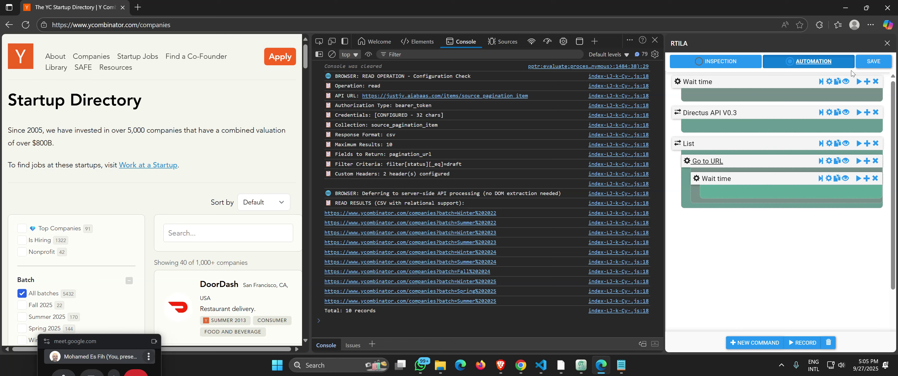
pyautogui.click(864, 63)
# - Close the project browser, run Ycombinator Startup Directory V0.1 locally from RTILA, and inspect the returned URLs in the console
pyautogui.click(887, 7)
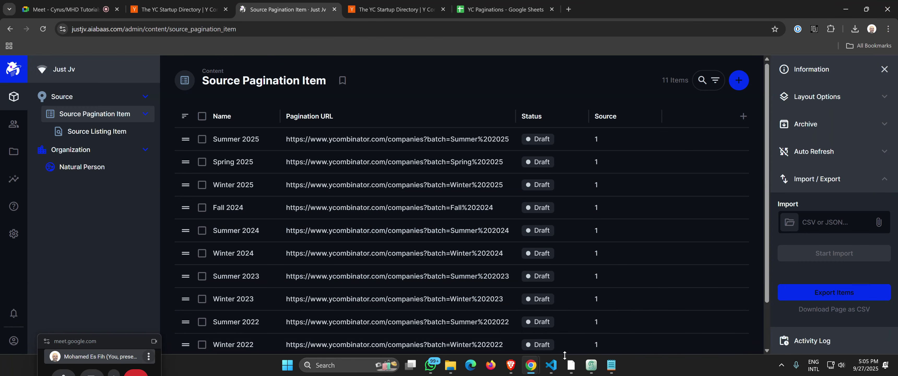
pyautogui.click(571, 365)
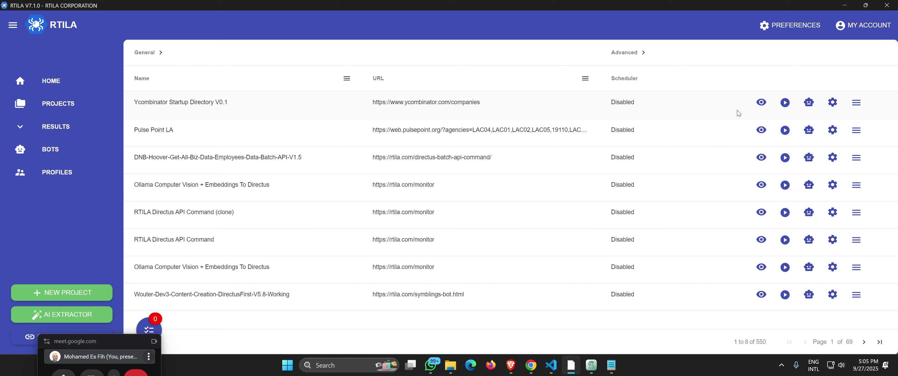
pyautogui.click(785, 105)
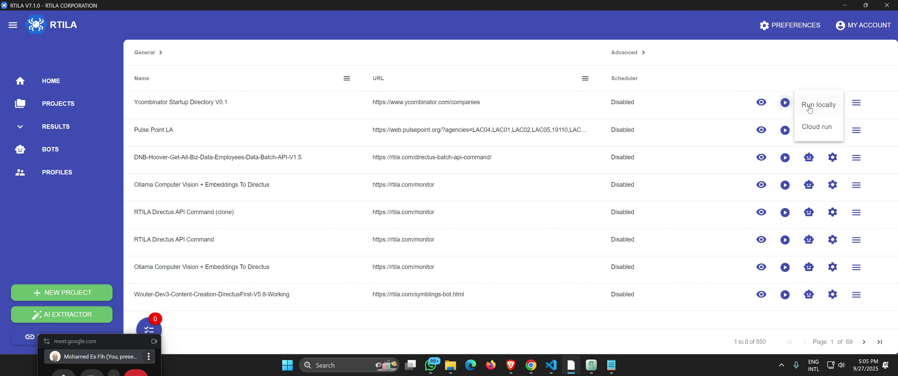
pyautogui.click(809, 103)
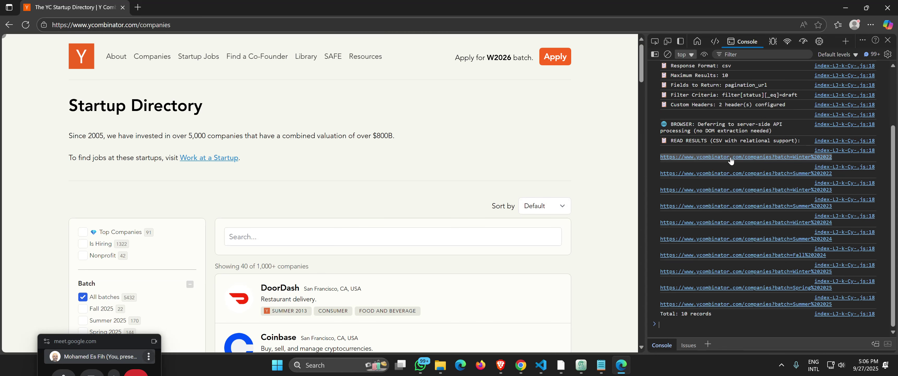
pyautogui.click(731, 158)
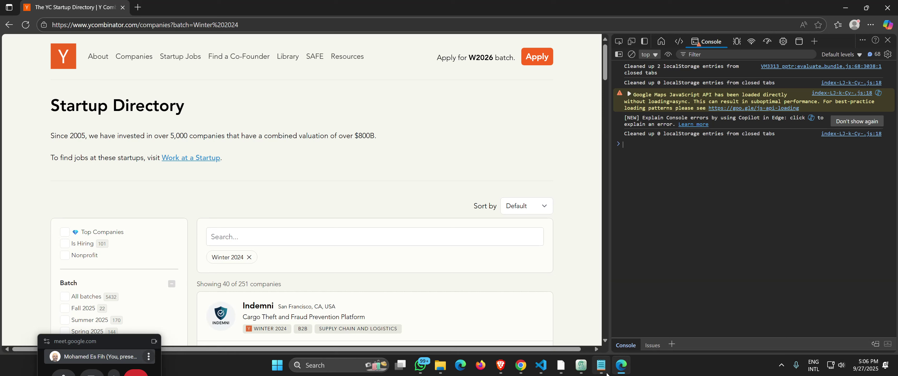
# - Compare the visited batch page with the pagination URL list in Notepad, and minimize Notepad
pyautogui.click(601, 365)
pyautogui.click(574, 153)
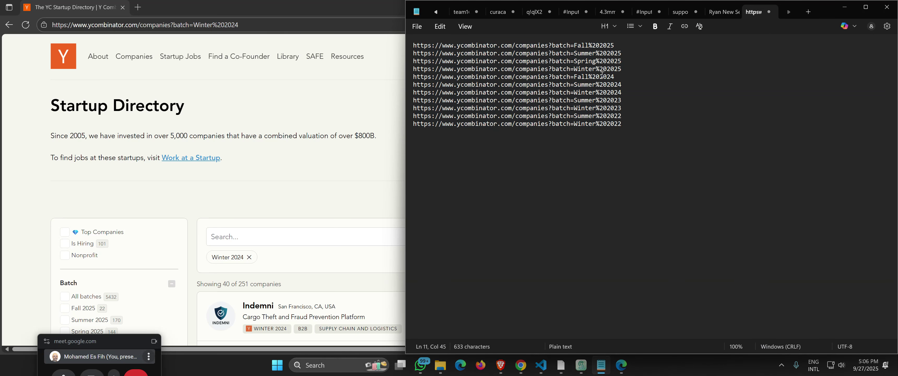
pyautogui.moveTo(624, 92); pyautogui.dragTo(564, 92)
pyautogui.click(585, 146)
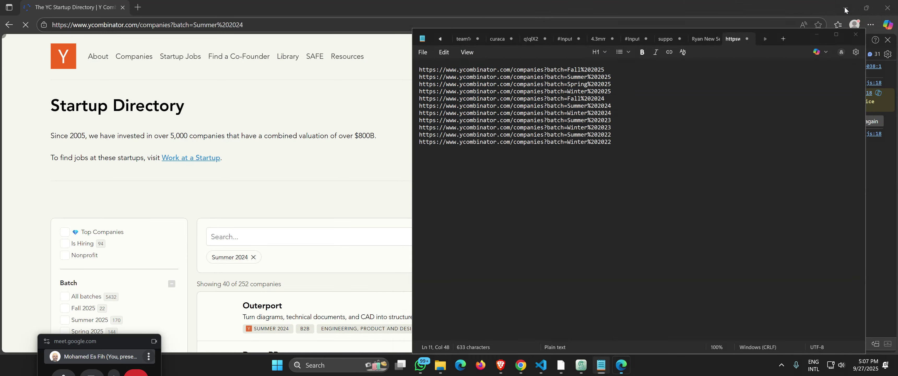
pyautogui.click(844, 7)
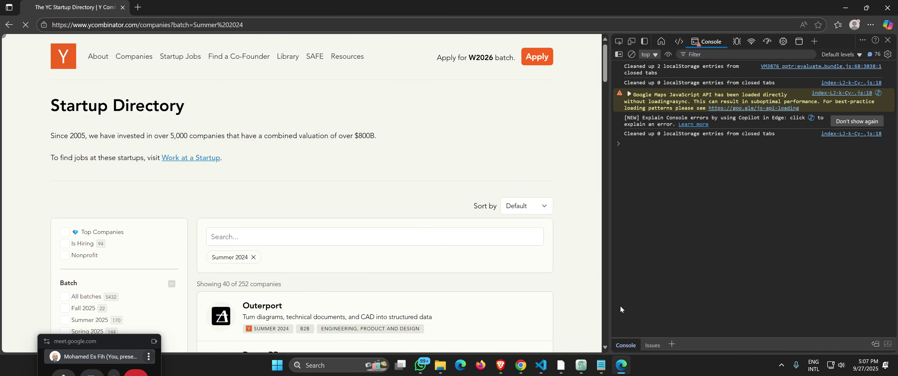
# - Switch to RTILA and stop the running Ycombinator Startup Directory V0.1 project
pyautogui.click(561, 365)
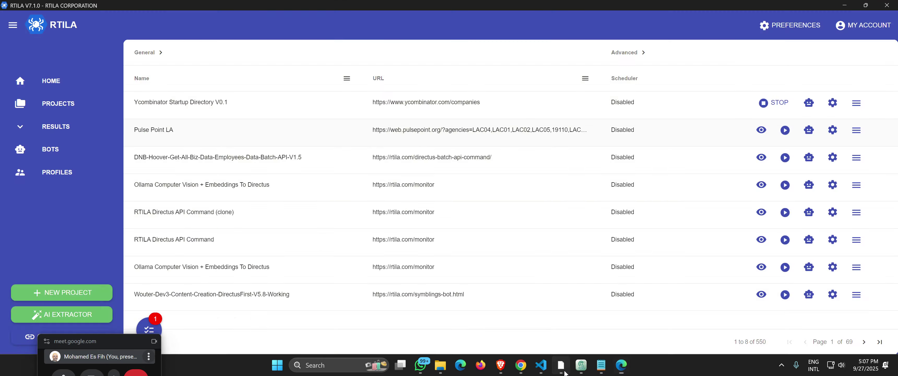
pyautogui.click(777, 103)
pyautogui.click(480, 202)
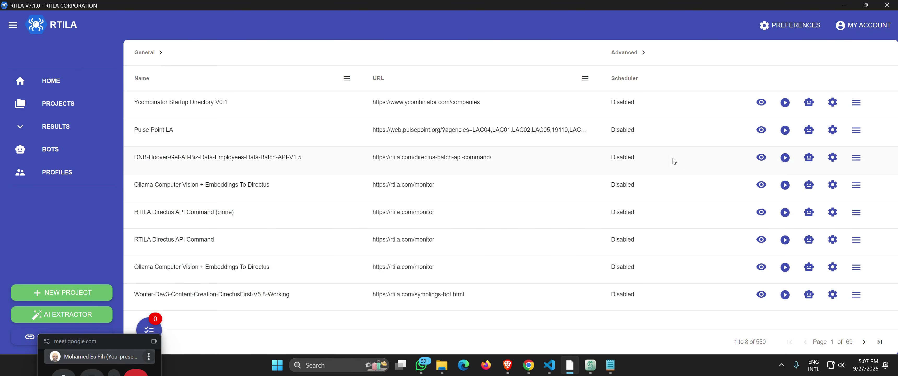
# - Reopen Ycombinator Startup Directory V0.1 in its browser, show and widen the RTILA extension panel, and dismiss the developer-mode warning
pyautogui.click(762, 104)
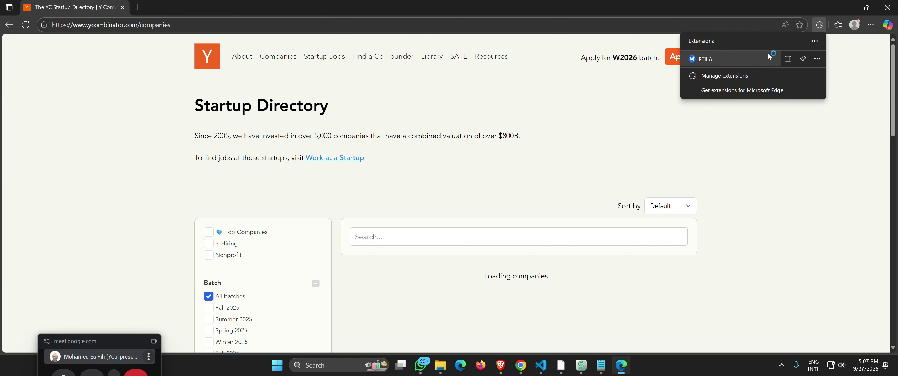
pyautogui.click(769, 56)
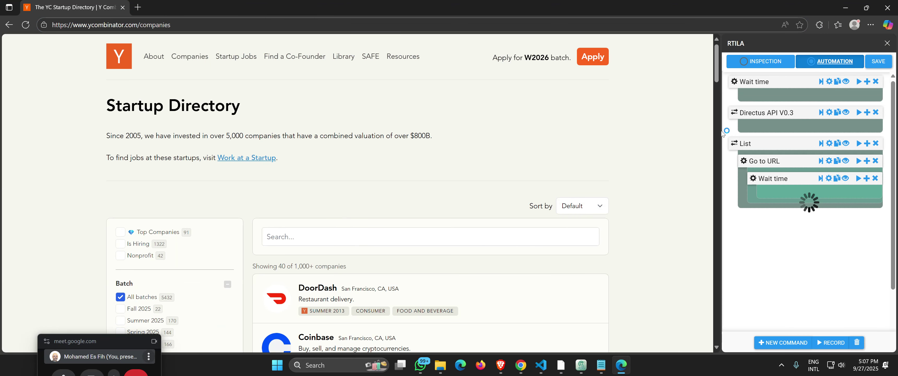
pyautogui.moveTo(721, 134); pyautogui.dragTo(673, 131)
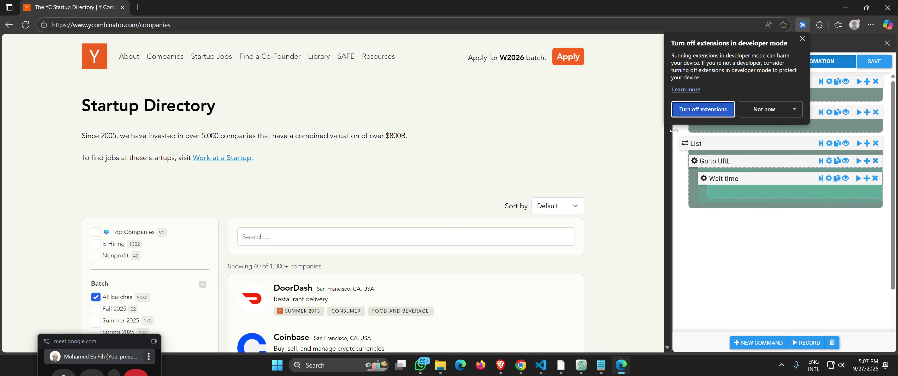
pyautogui.click(802, 39)
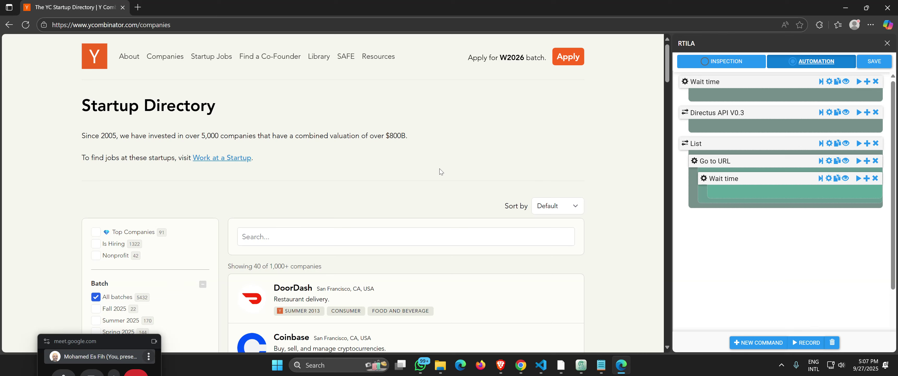
# - Copy the Fall 2025 batch URL from Notepad, load it in the project browser, and look over the company listing
pyautogui.click(600, 364)
pyautogui.moveTo(615, 47); pyautogui.dragTo(411, 44)
pyautogui.hotkey('ctrl', 'c')
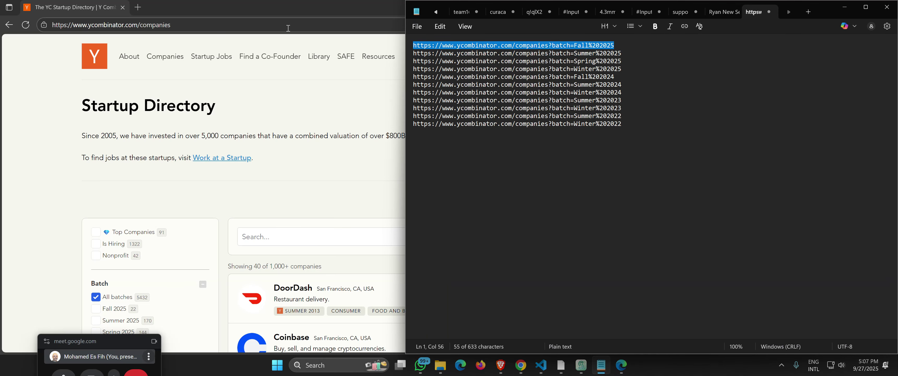
pyautogui.click(230, 25)
pyautogui.hotkey('ctrl', 'v')
pyautogui.press('Return')
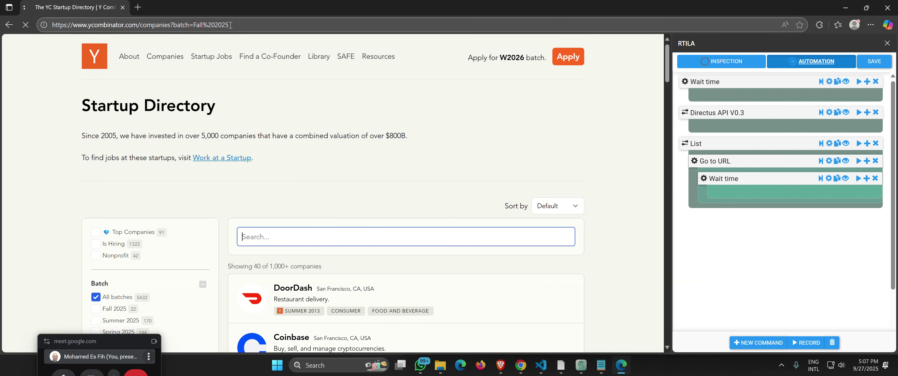
pyautogui.scroll(-3, 524, 144)
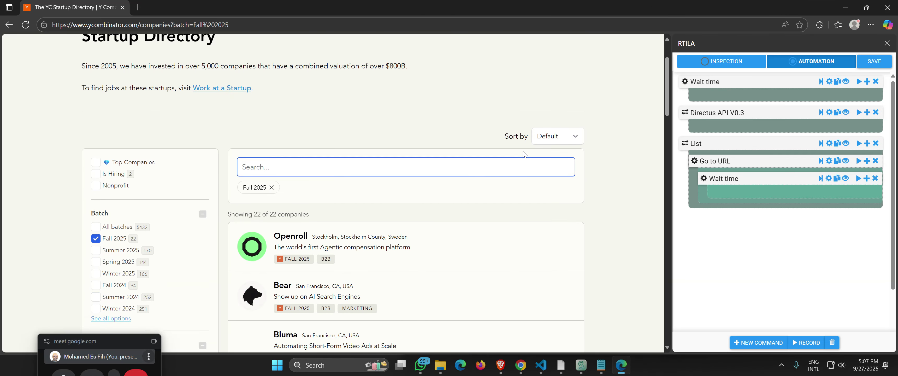
pyautogui.scroll(3, 524, 150)
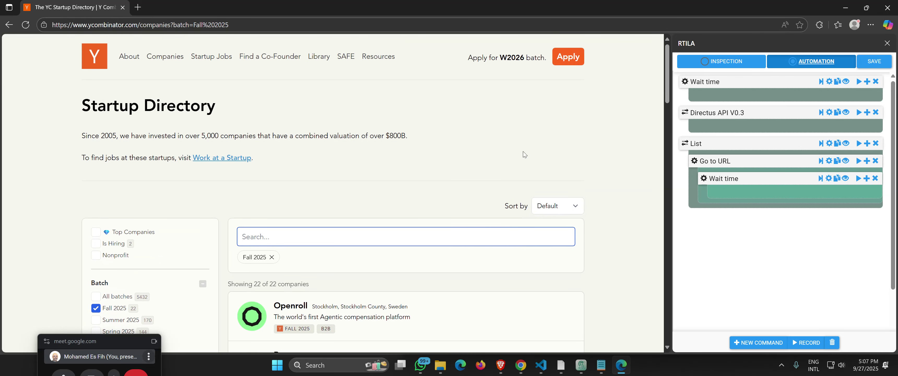
# - Open the Openroll company from the Fall 2025 listing in a new tab and select its page URL
pyautogui.moveTo(102, 342); pyautogui.dragTo(69, 306)
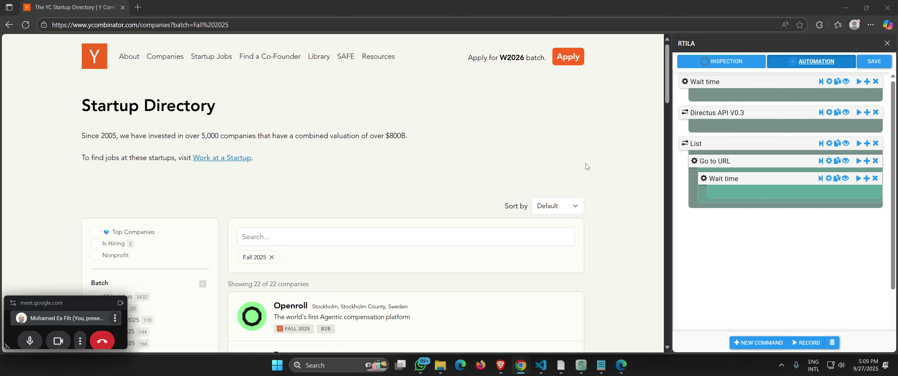
pyautogui.scroll(-3, 585, 167)
pyautogui.scroll(-1, 585, 167)
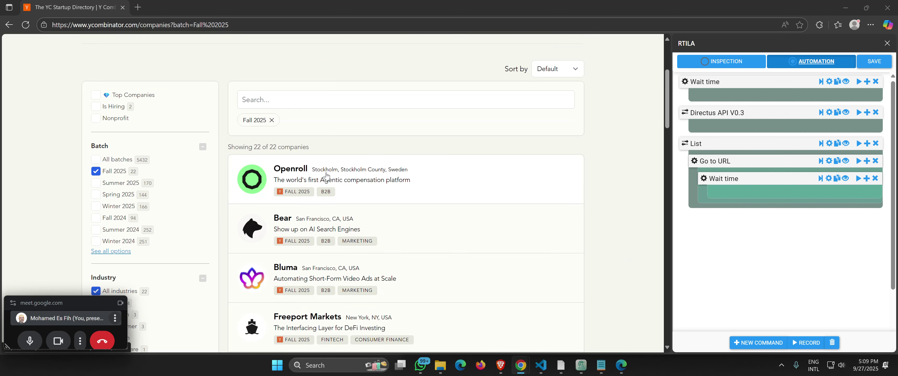
pyautogui.rightClick(293, 169)
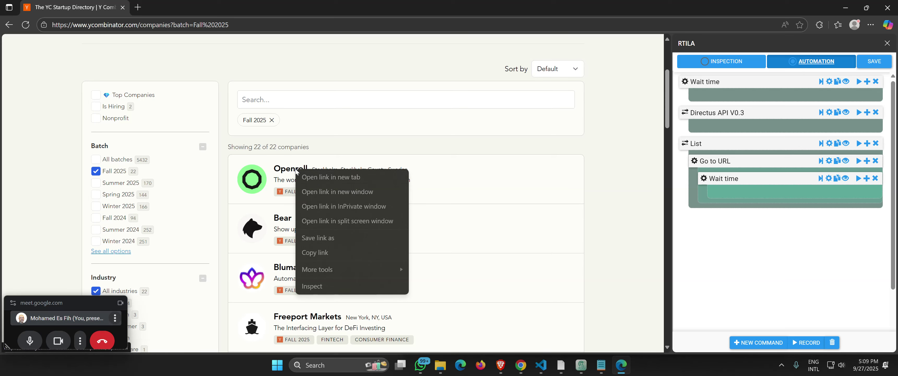
pyautogui.click(315, 178)
pyautogui.click(163, 8)
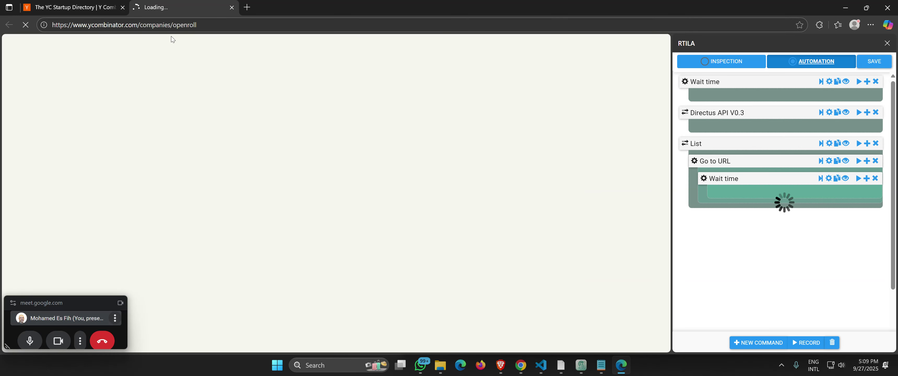
pyautogui.click(158, 28)
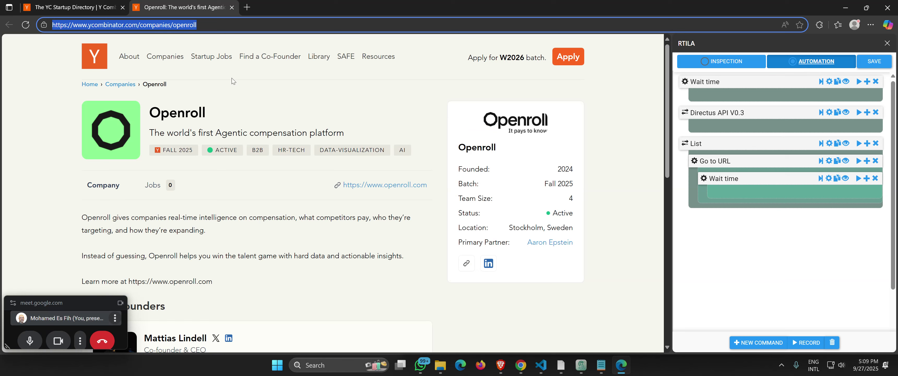
# - Switch to Directus in Chrome, view the Source Listing Item collection, and return to the Source Pagination Item collection
pyautogui.click(520, 365)
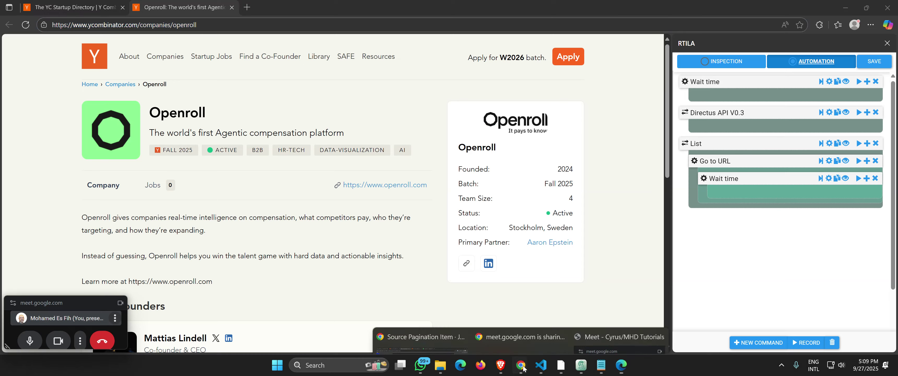
pyautogui.click(442, 329)
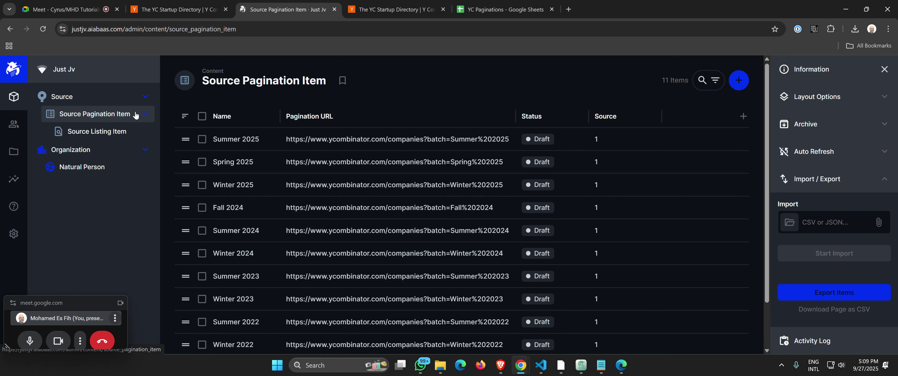
pyautogui.click(103, 133)
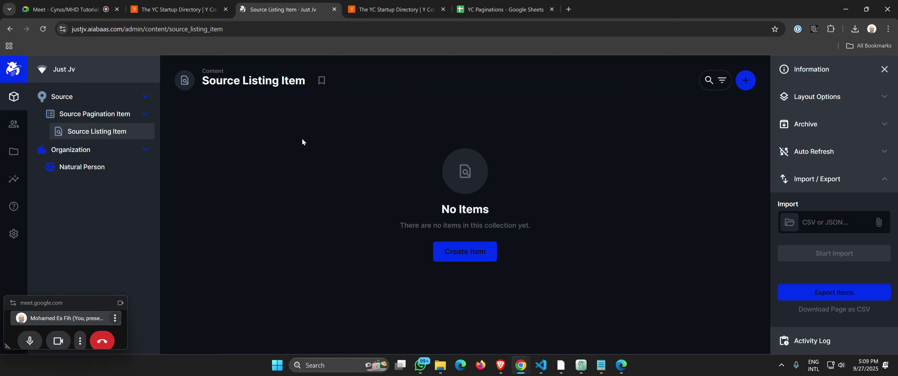
pyautogui.click(96, 115)
pyautogui.click(620, 365)
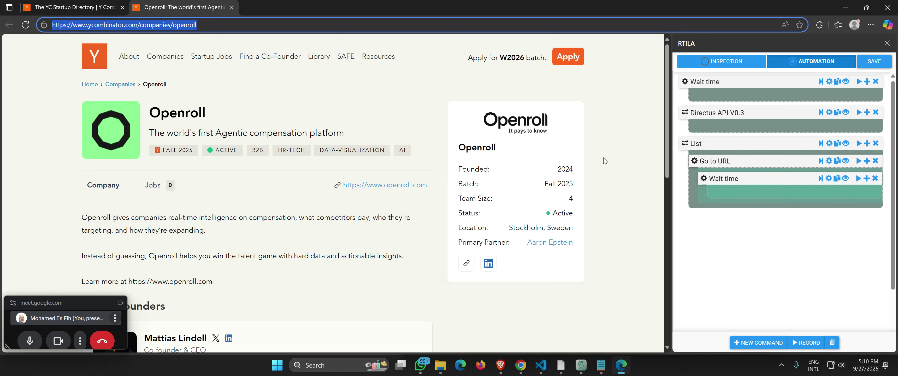
pyautogui.click(523, 365)
pyautogui.click(437, 322)
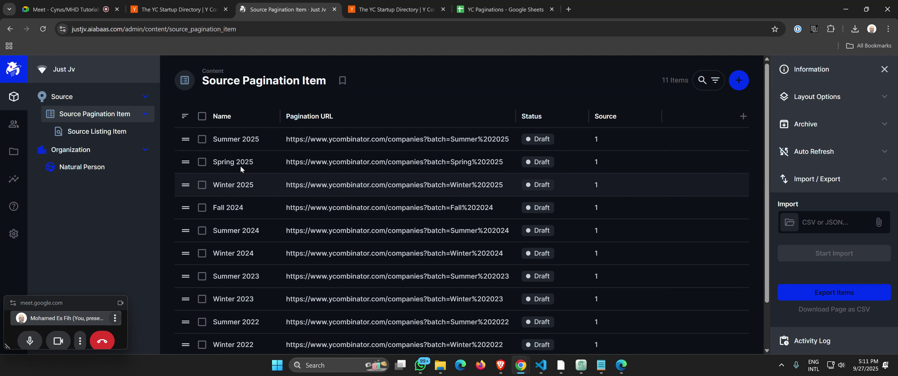
# - View the Source collection's items and its data model fields in Directus, ending on the Source content page
pyautogui.click(82, 101)
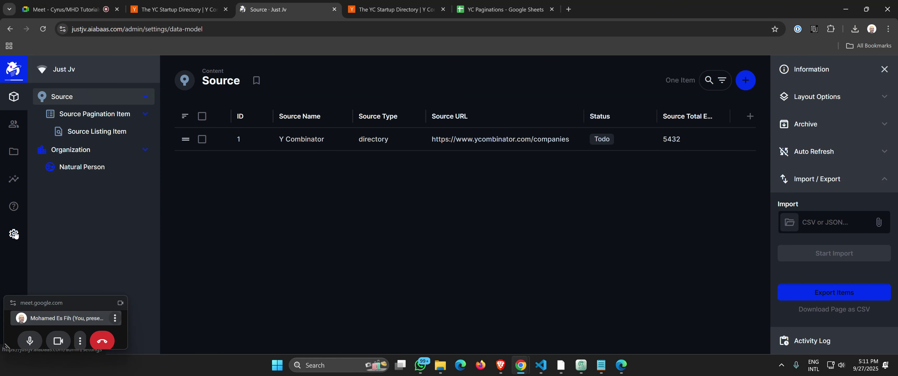
pyautogui.click(14, 234)
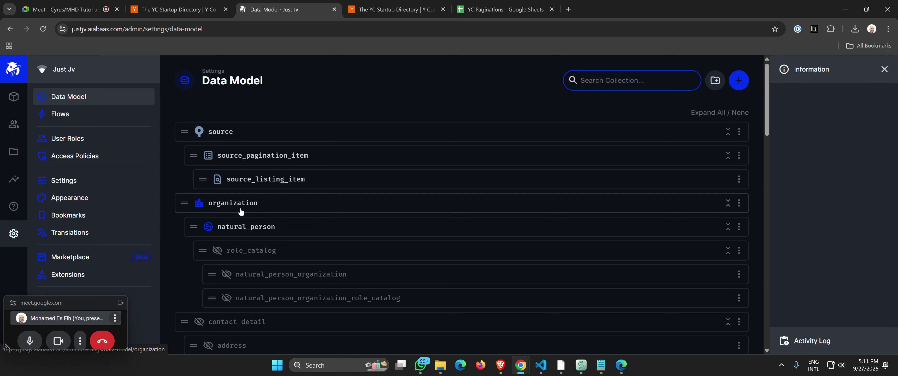
pyautogui.click(224, 136)
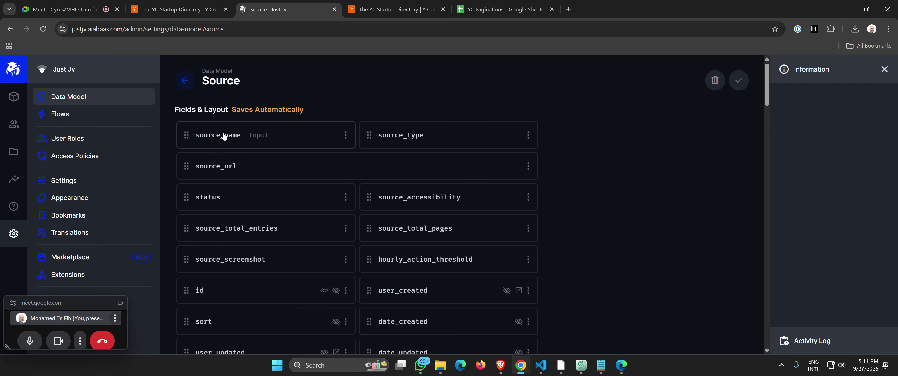
pyautogui.click(17, 100)
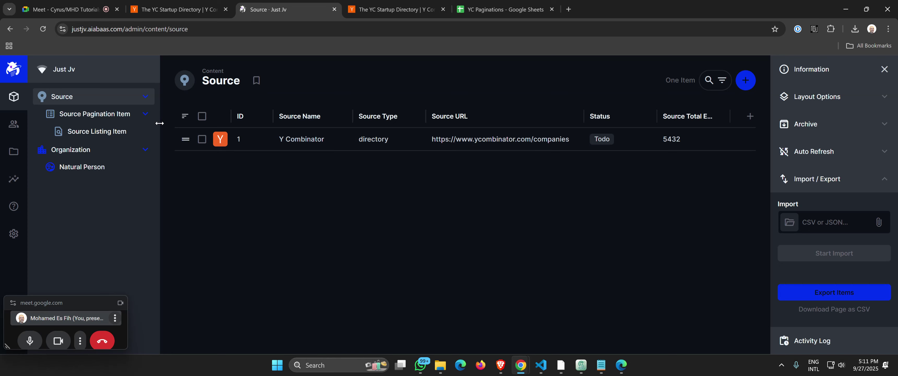
# - Slightly widen the Directus navigation sidebar, then switch to the RTILA project browser and close the Openroll tab
pyautogui.moveTo(159, 123); pyautogui.dragTo(180, 123)
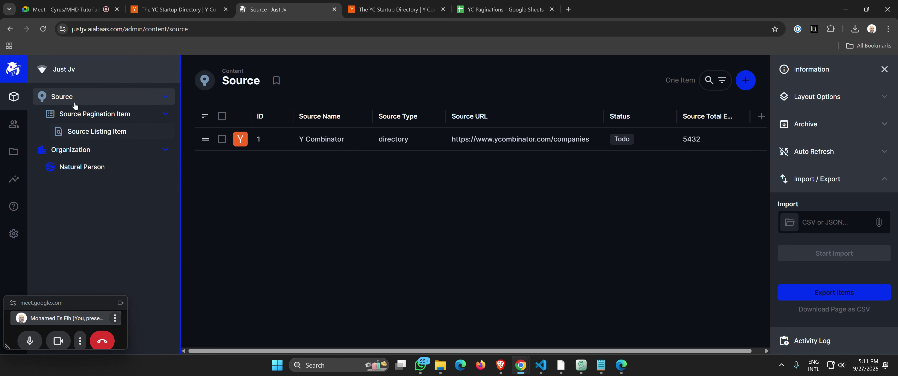
pyautogui.moveTo(179, 191); pyautogui.dragTo(166, 192)
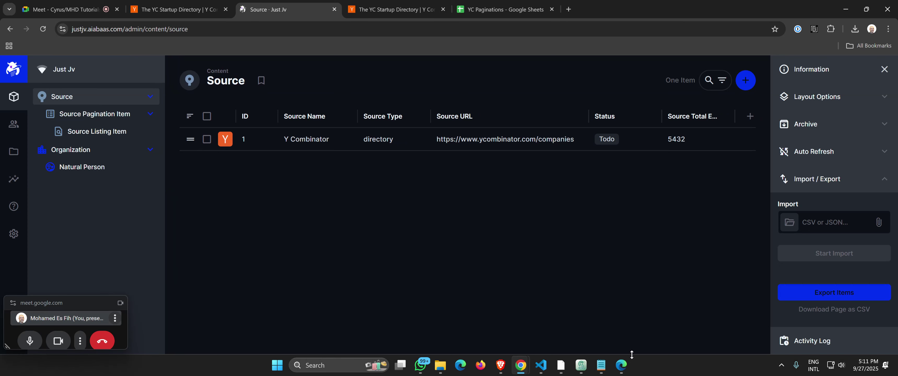
pyautogui.click(621, 364)
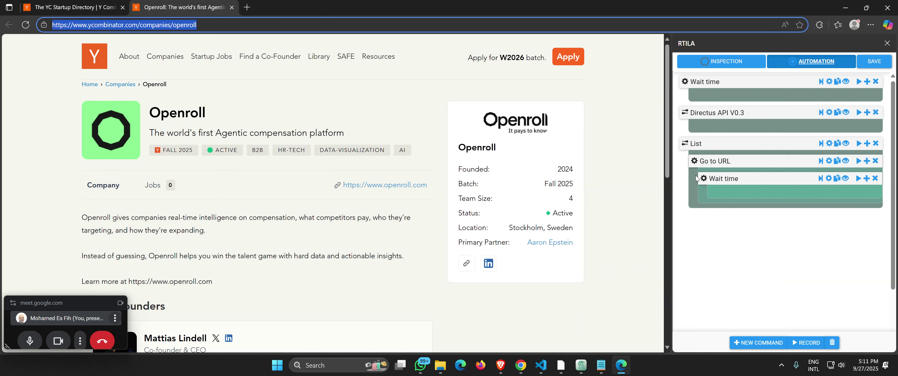
pyautogui.click(232, 7)
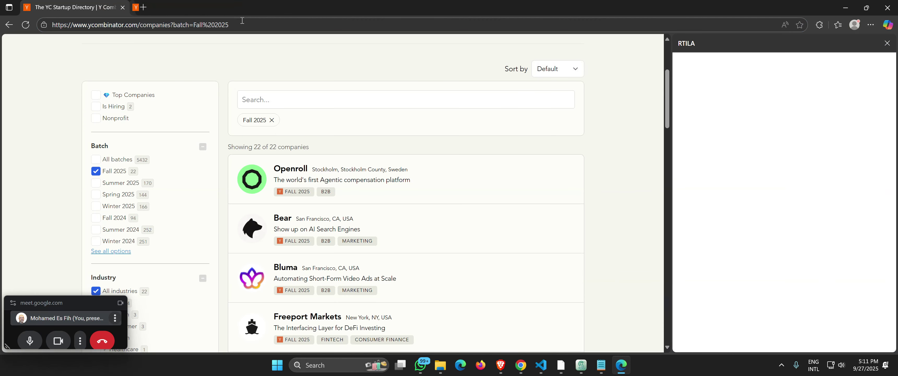
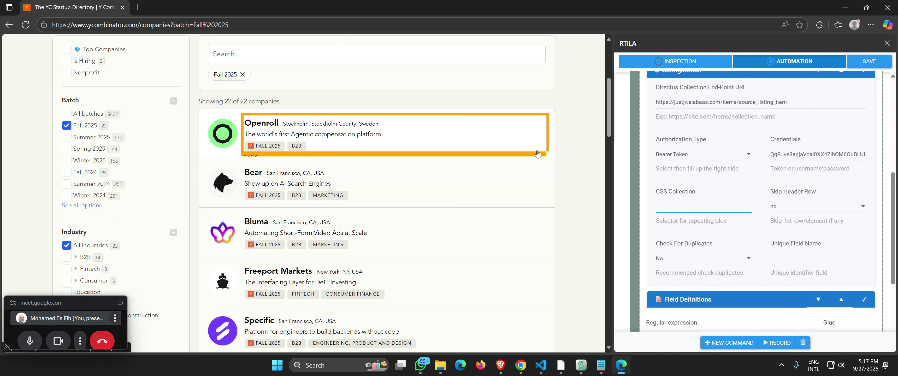
# - Check the Directus API Batch configuration, open the page's developer tools, and inspect the Openroll card in the Fall 2025 listing
pyautogui.scroll(3, 722, 180)
pyautogui.scroll(5, 722, 180)
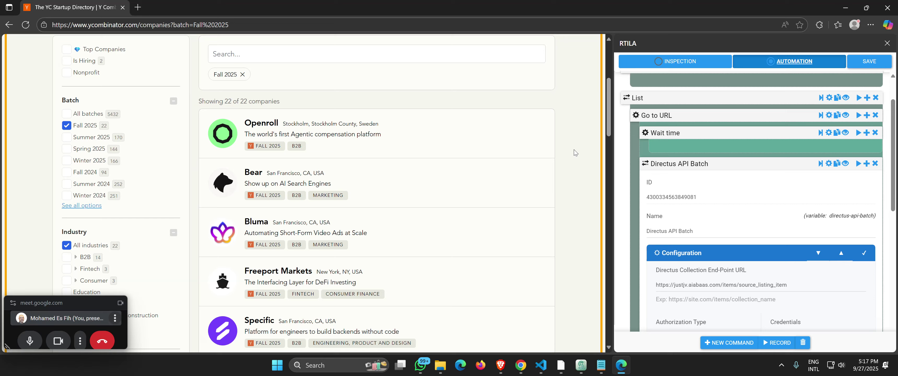
pyautogui.scroll(3, 575, 153)
pyautogui.scroll(-2, 575, 153)
pyautogui.scroll(-3, 697, 217)
pyautogui.scroll(-2, 706, 196)
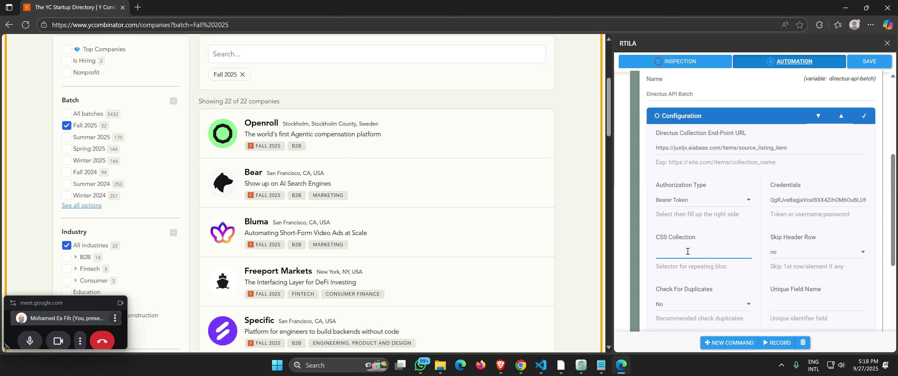
pyautogui.press('F12')
pyautogui.click(437, 43)
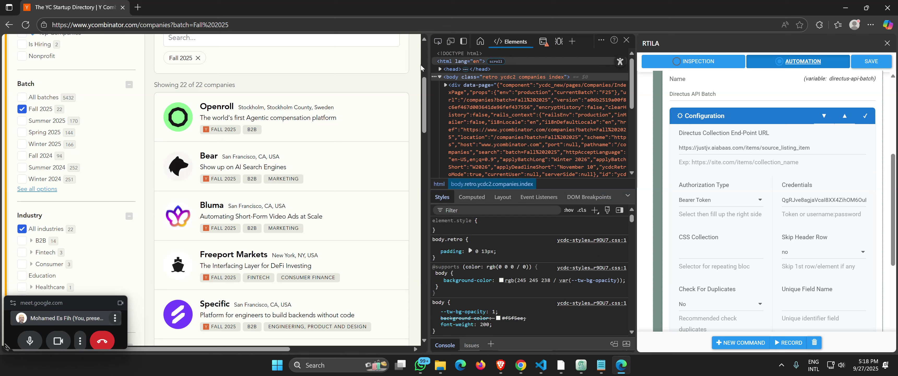
pyautogui.click(160, 103)
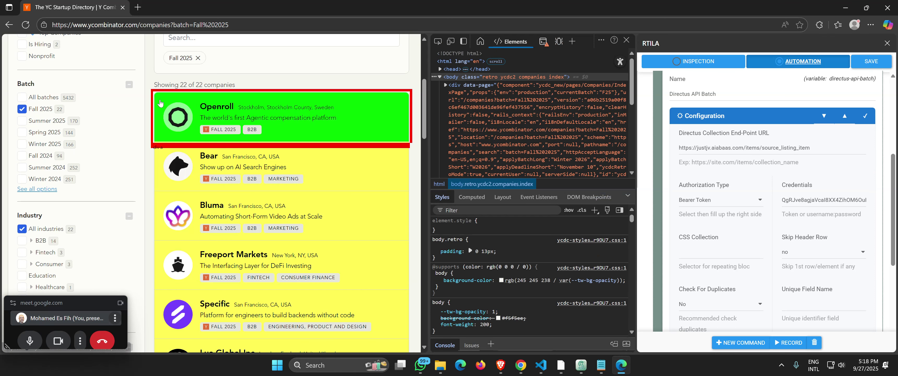
pyautogui.click(254, 105)
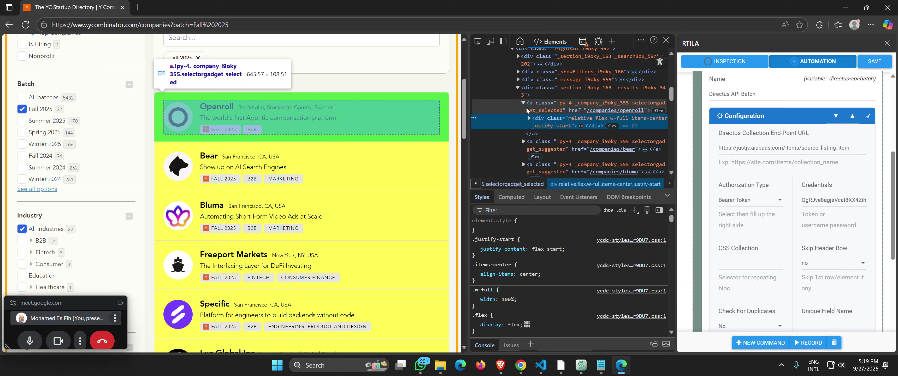
# - Examine the HTML around the Openroll card, including its nested divs and the link element's _company_i9oky_355 class
pyautogui.click(529, 119)
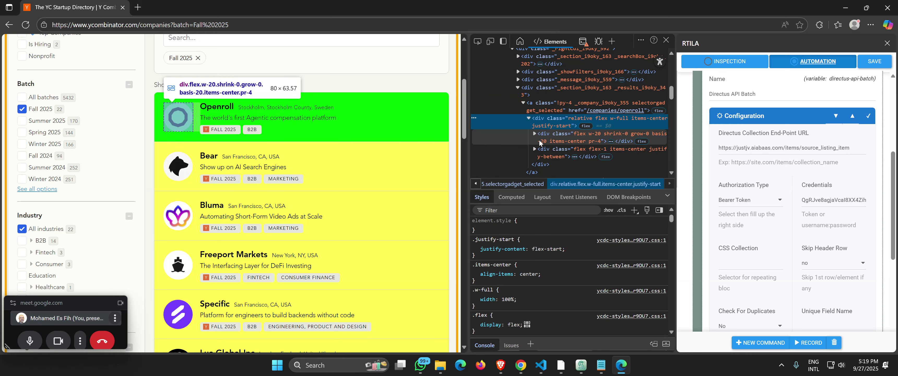
pyautogui.doubleClick(549, 158)
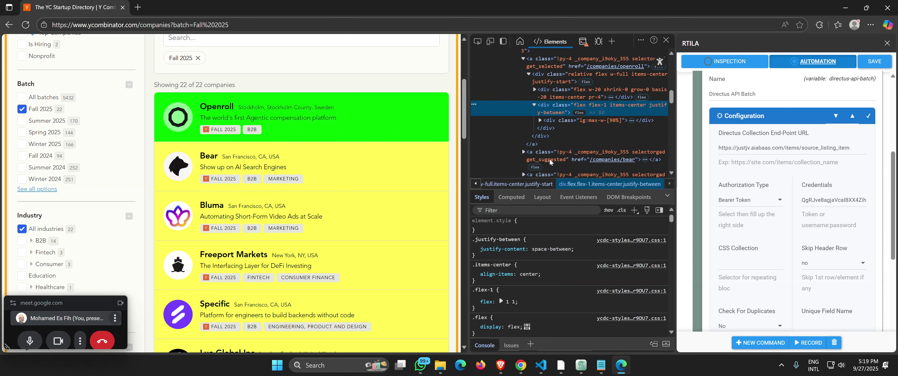
pyautogui.click(535, 102)
pyautogui.scroll(1, 537, 119)
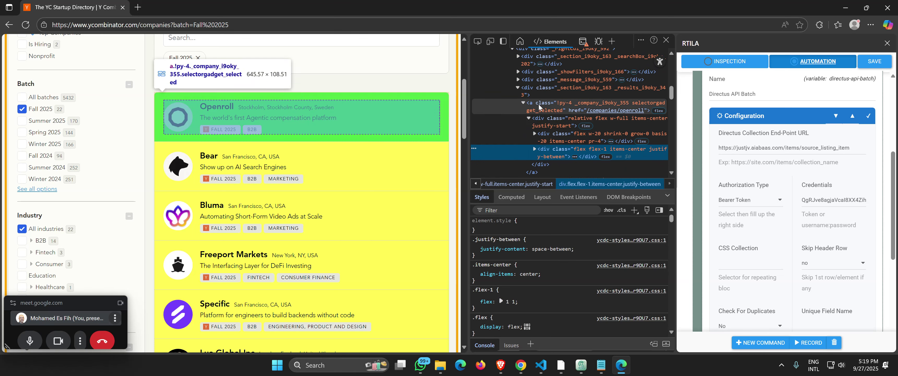
pyautogui.click(539, 106)
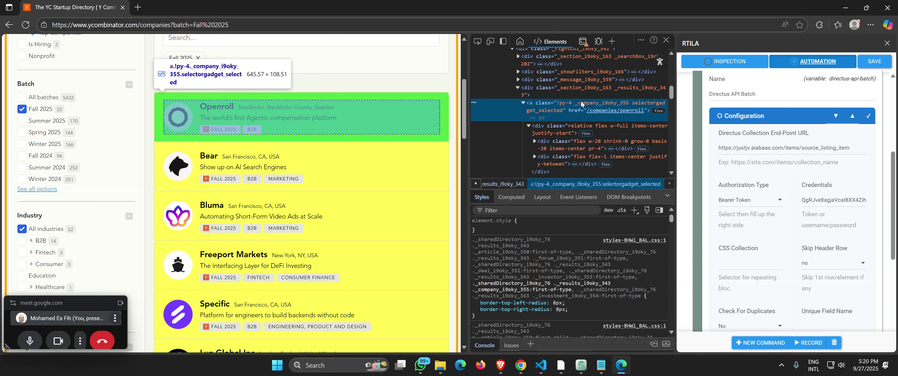
pyautogui.doubleClick(589, 106)
pyautogui.click(588, 104)
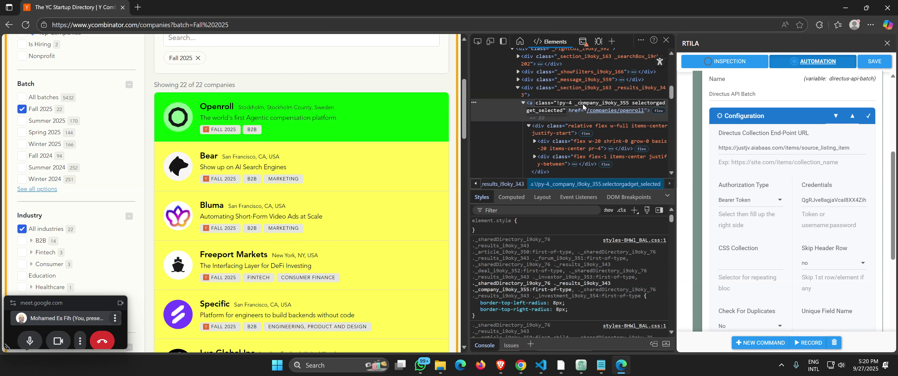
pyautogui.moveTo(581, 104); pyautogui.dragTo(627, 106)
pyautogui.click(607, 103)
# - Widen the RTILA panel and set the CSS Collection of Directus API Batch to a
pyautogui.moveTo(676, 189); pyautogui.dragTo(605, 186)
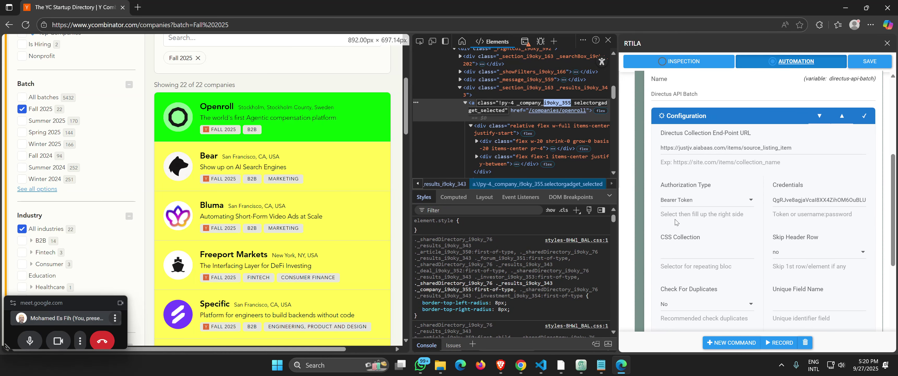
pyautogui.click(684, 251)
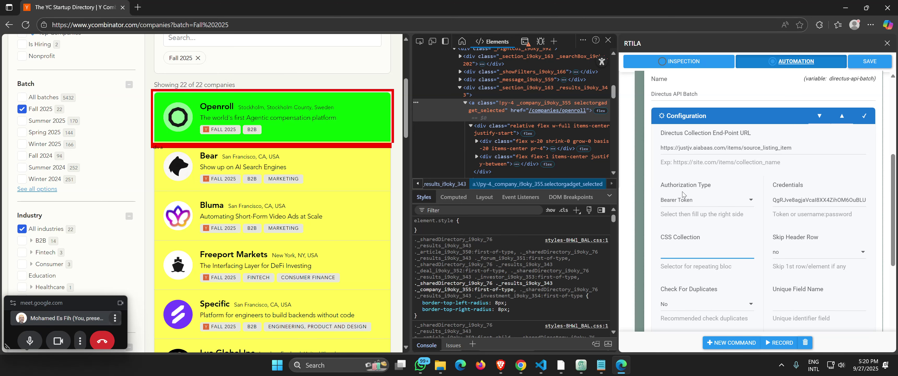
pyautogui.write('a')
# - Locate the results container div in the page's HTML and set the CSS Collection selector to div[class*="results"]
pyautogui.click(472, 88)
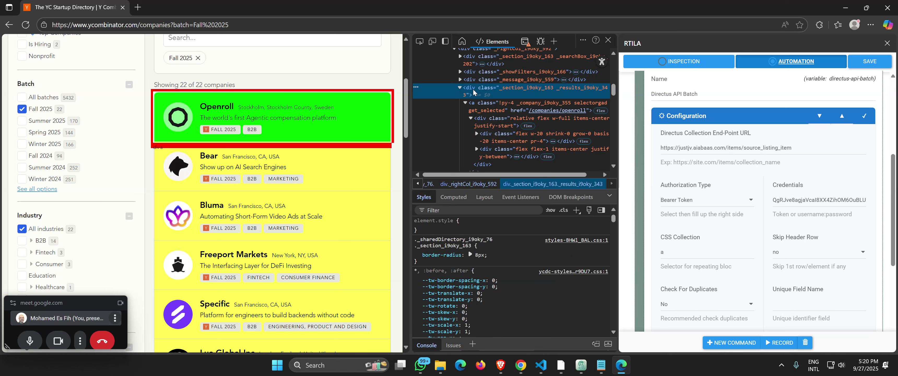
pyautogui.doubleClick(662, 253)
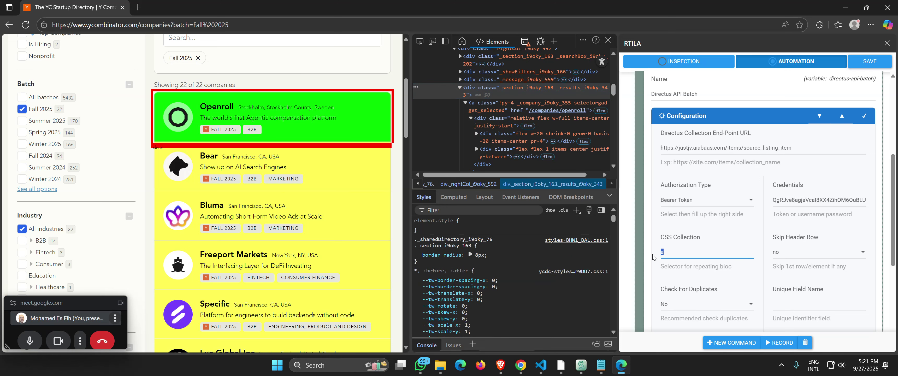
pyautogui.write('div[]')
pyautogui.write('class="_section_i9oky_163 _results_i9oky_343"')
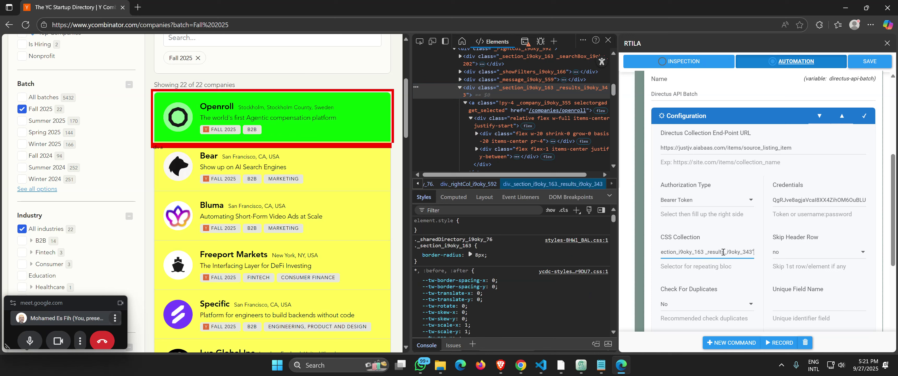
pyautogui.moveTo(724, 251); pyautogui.dragTo(750, 254)
pyautogui.hotkey('ctrl', 'a')
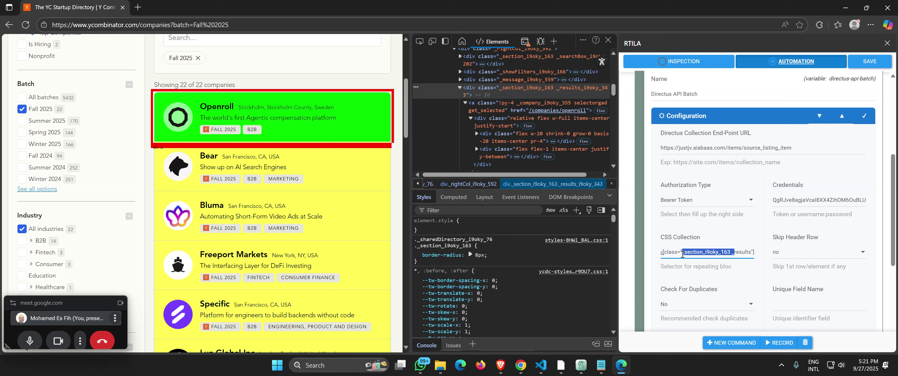
pyautogui.write('div[class*="results"]')
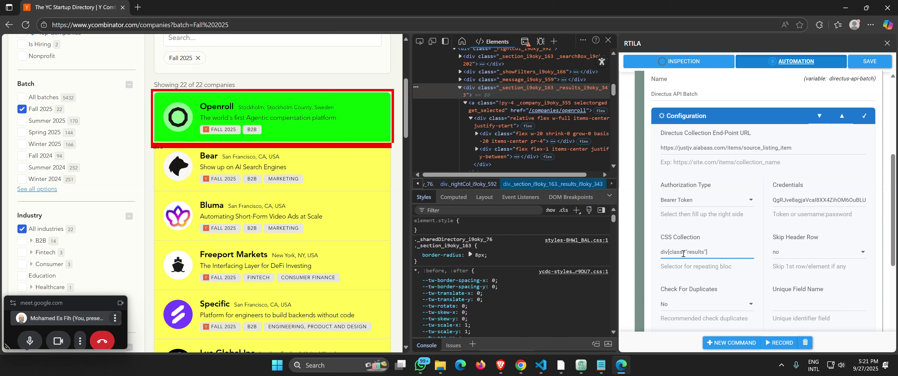
pyautogui.write('=')
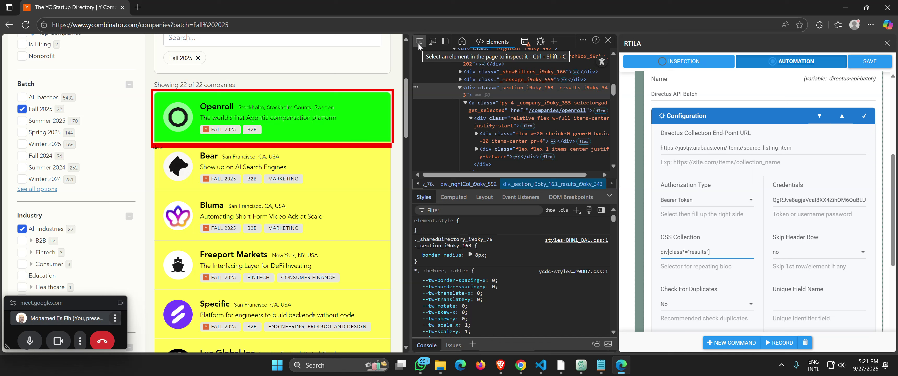
# - Extend the CSS Collection selector div[class*="results"] with a descendant link matched by partial class, a[class*="results"]
pyautogui.click(723, 248)
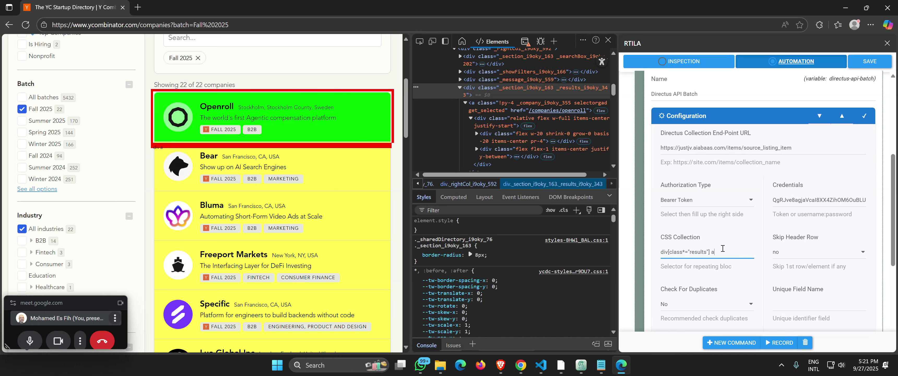
pyautogui.write('a')
pyautogui.moveTo(710, 251); pyautogui.dragTo(667, 252)
pyautogui.hotkey('ctrl', 'c')
pyautogui.click(723, 251)
pyautogui.hotkey('ctrl', 'v')
# - Change the link's class match in the CSS Collection selector to "company", taken from the company entry's HTML, and save the automation
pyautogui.doubleClick(516, 124)
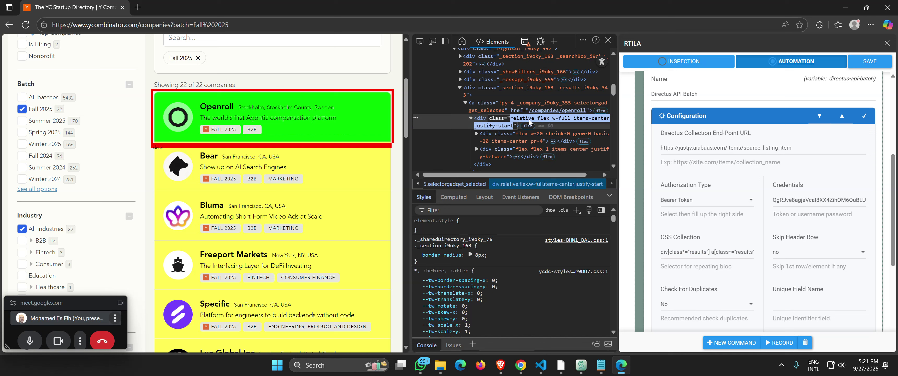
pyautogui.click(492, 119)
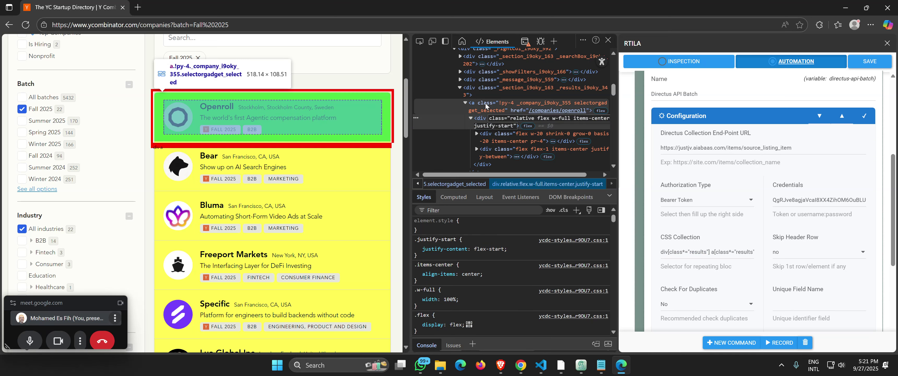
pyautogui.click(486, 106)
pyautogui.doubleClick(530, 105)
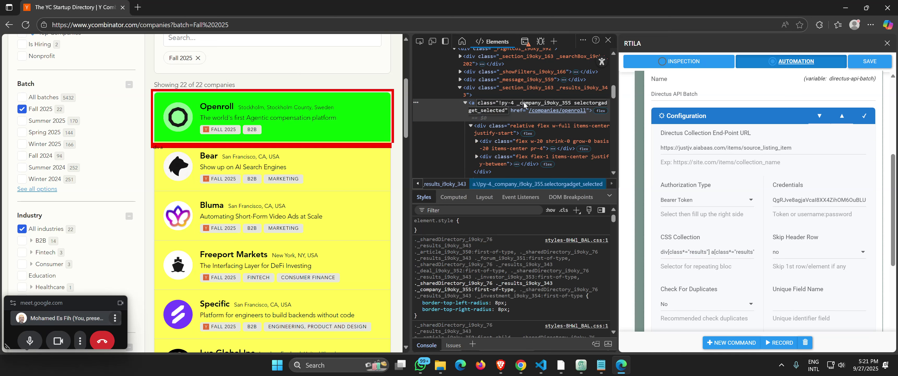
pyautogui.moveTo(519, 104); pyautogui.dragTo(540, 108)
pyautogui.doubleClick(744, 252)
pyautogui.hotkey('ctrl', 'v')
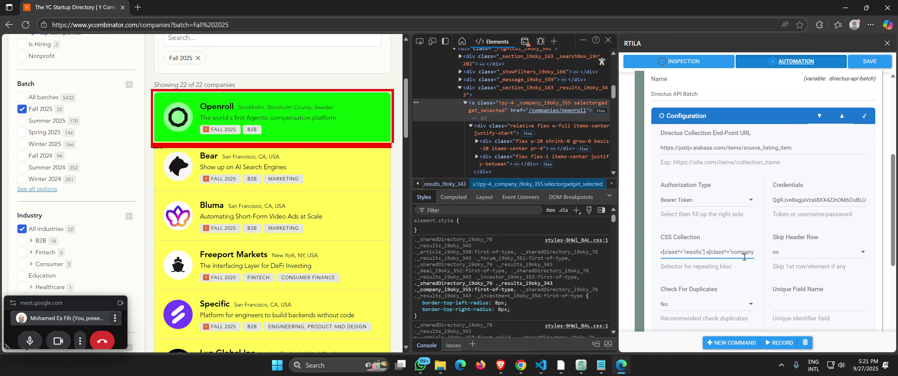
pyautogui.moveTo(618, 223); pyautogui.dragTo(579, 222)
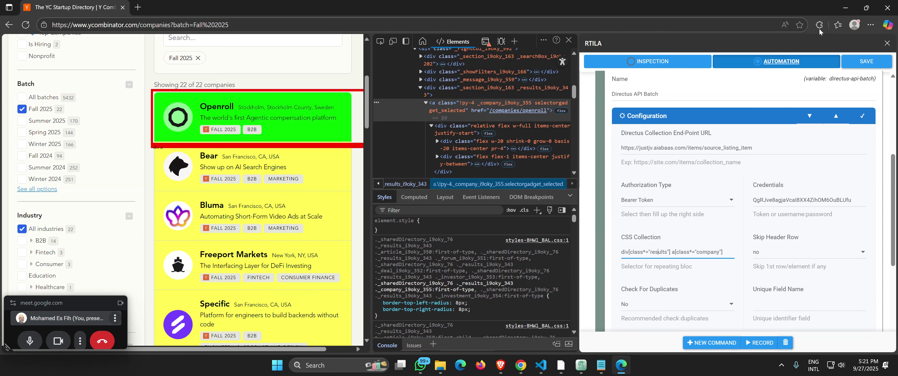
pyautogui.click(857, 61)
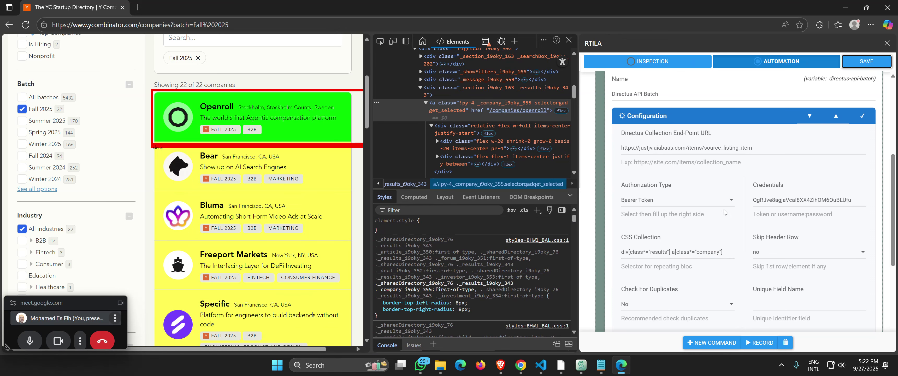
# - Compare the div[class*="results"] part of the selector with the class of the results container in the page's HTML
pyautogui.moveTo(669, 252); pyautogui.dragTo(621, 252)
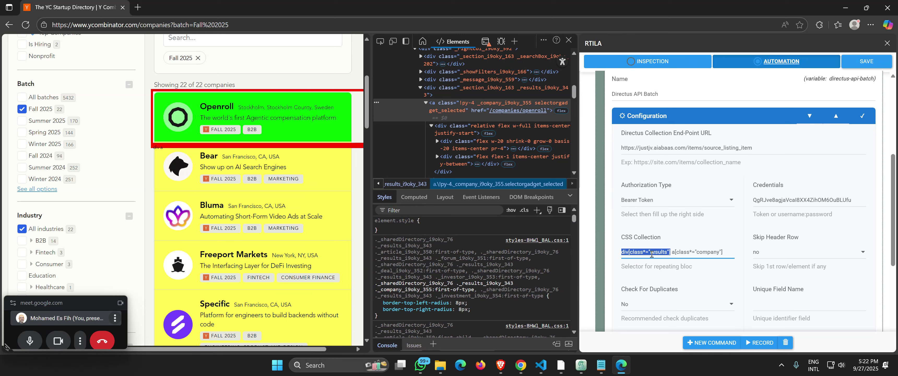
pyautogui.click(645, 253)
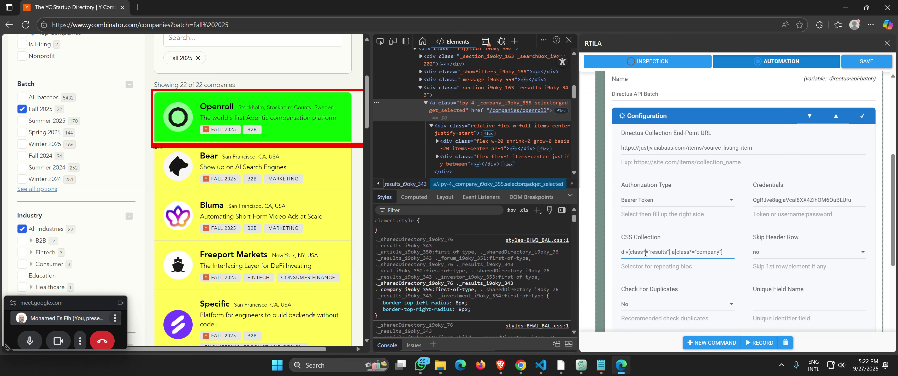
pyautogui.moveTo(646, 253); pyautogui.dragTo(642, 252)
pyautogui.click(644, 253)
pyautogui.doubleClick(654, 252)
pyautogui.click(483, 92)
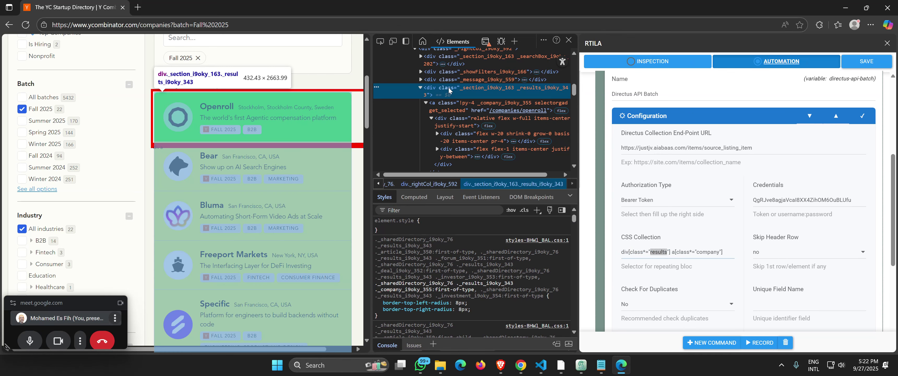
pyautogui.doubleClick(524, 88)
pyautogui.moveTo(541, 88)
pyautogui.mouseDown()
pyautogui.moveTo(566, 89)
pyautogui.moveTo(547, 90)
pyautogui.mouseUp()
pyautogui.click(536, 90)
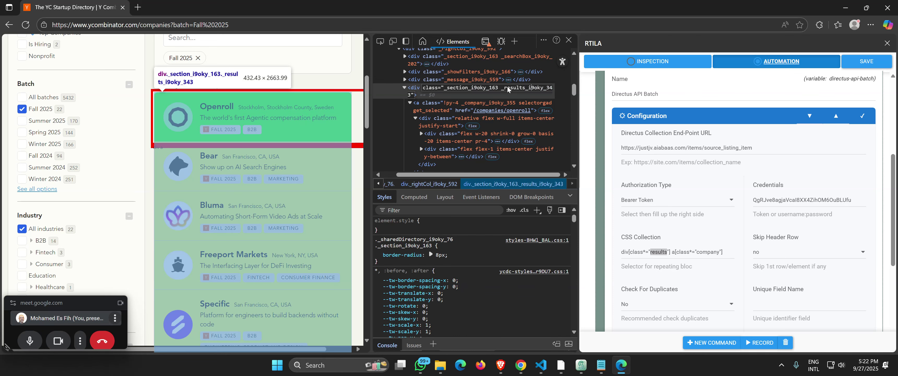
# - Insert the child combinator > so that the CSS Collection selector reads div[class*="results"] > a[class*="company"]
pyautogui.click(674, 252)
pyautogui.write('>')
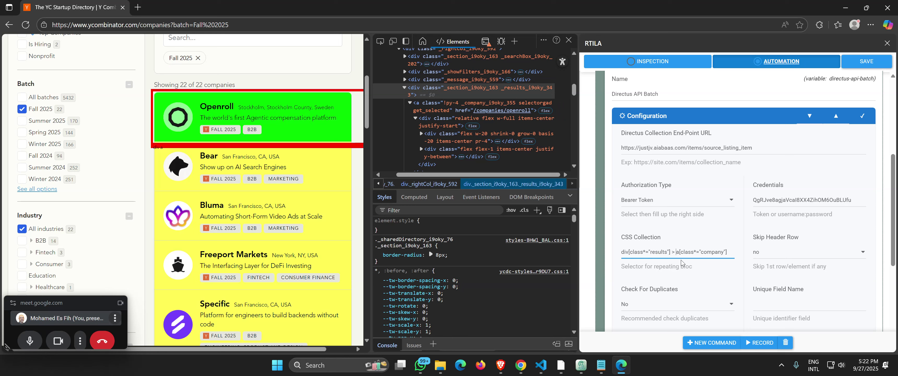
pyautogui.moveTo(680, 254); pyautogui.dragTo(676, 254)
pyautogui.doubleClick(717, 255)
pyautogui.click(726, 253)
pyautogui.moveTo(730, 251); pyautogui.dragTo(619, 254)
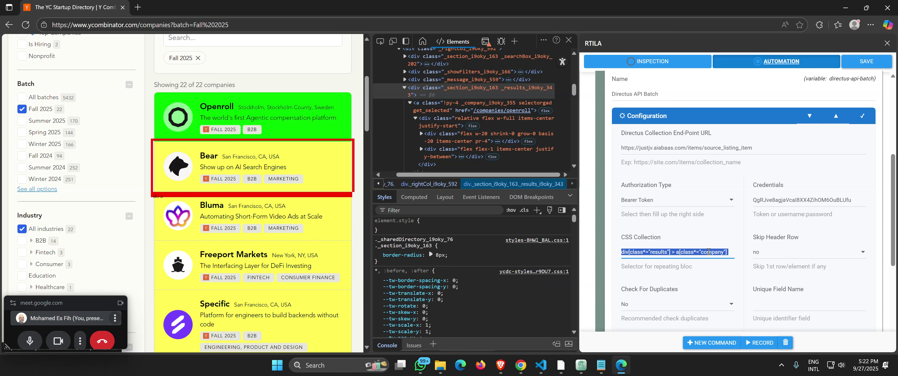
pyautogui.click(681, 251)
# - Examine the HTML nested inside the Openroll company entry, including its name, location and tag elements
pyautogui.click(421, 134)
pyautogui.scroll(-3, 453, 139)
pyautogui.click(421, 95)
pyautogui.click(426, 111)
pyautogui.click(432, 119)
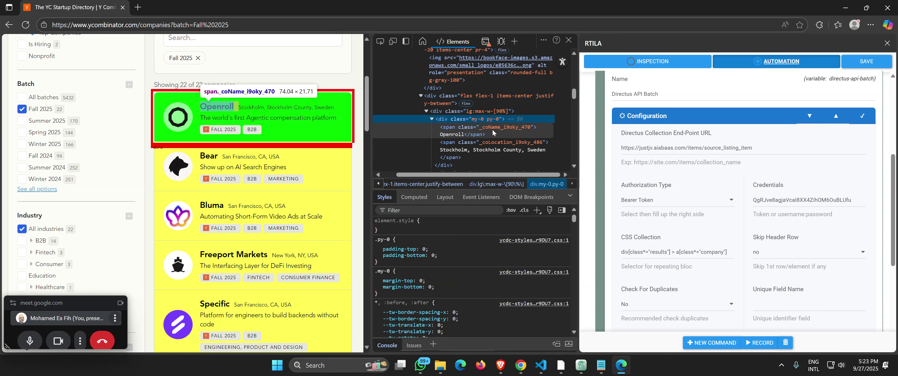
pyautogui.scroll(-2, 452, 145)
pyautogui.click(432, 127)
pyautogui.click(432, 158)
pyautogui.scroll(-2, 462, 139)
pyautogui.scroll(3, 462, 118)
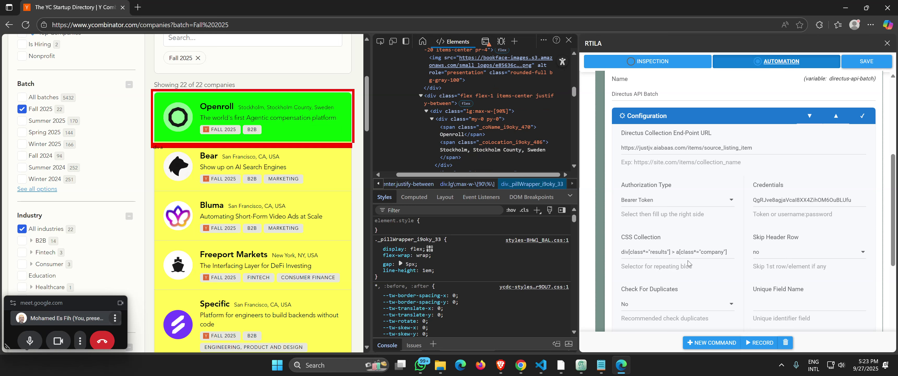
# - Save the automation with the updated CSS Collection selector and review the remaining Directus API Batch configuration fields
pyautogui.click(676, 251)
pyautogui.click(866, 61)
pyautogui.moveTo(725, 251); pyautogui.dragTo(622, 250)
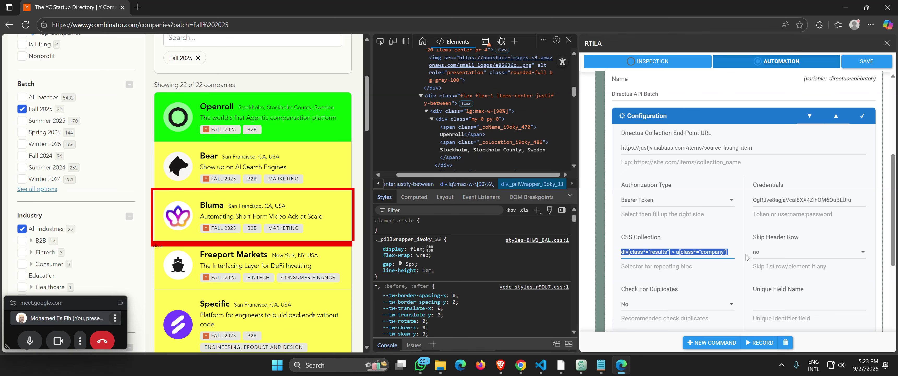
pyautogui.scroll(-1, 760, 237)
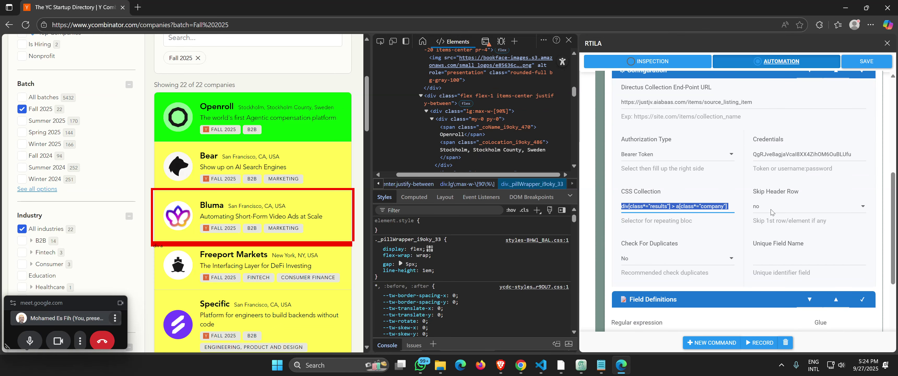
pyautogui.scroll(2, 234, 200)
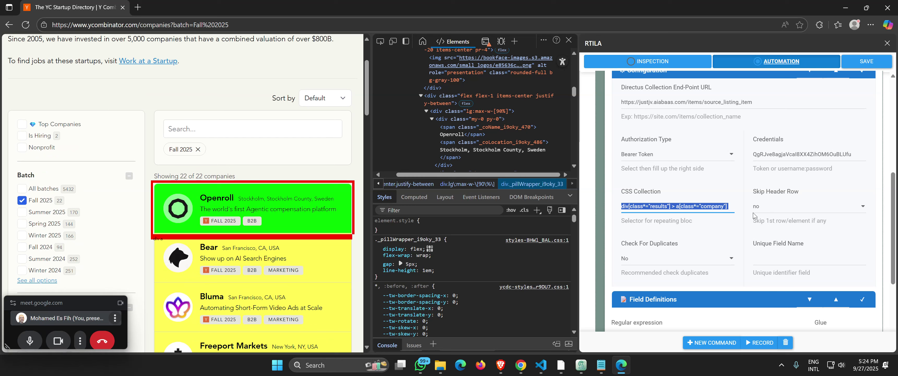
# - Set Skip Header Row to no in the Directus API Batch configuration
pyautogui.click(773, 208)
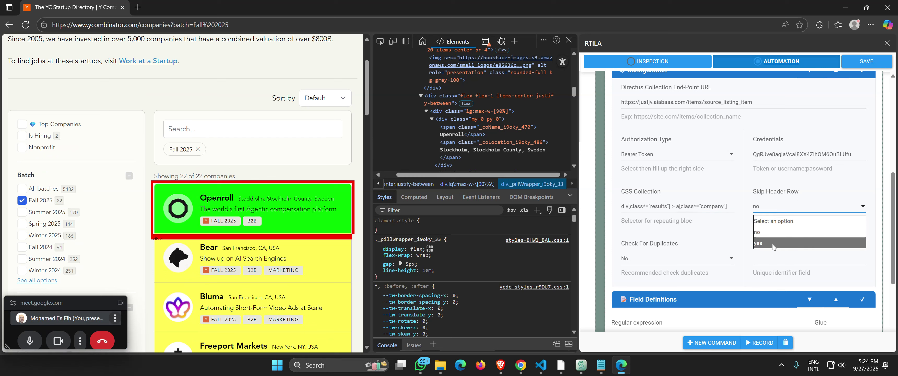
pyautogui.click(771, 235)
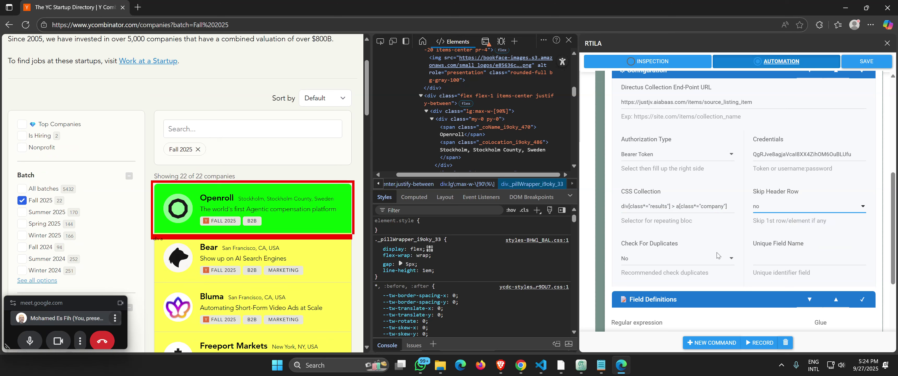
pyautogui.scroll(3, 794, 159)
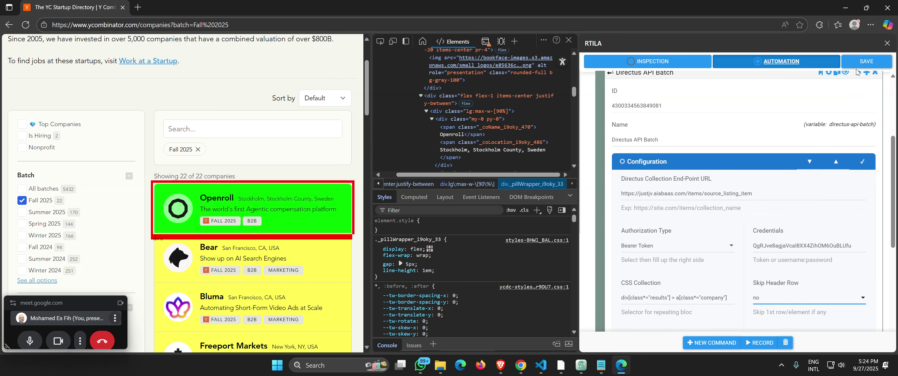
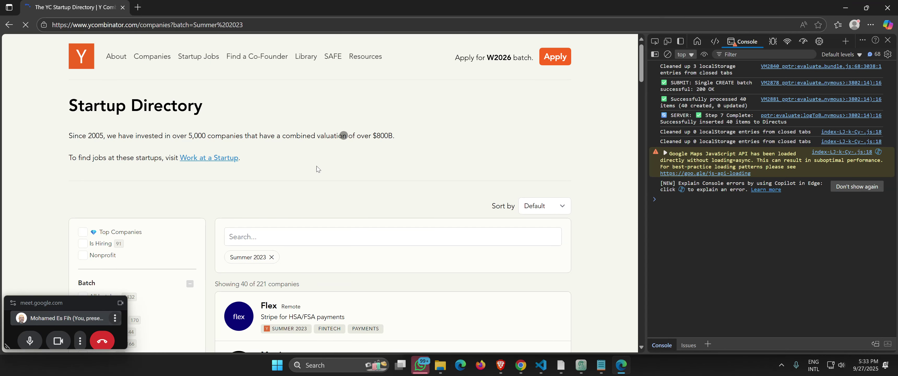
pyautogui.moveTo(57, 296); pyautogui.dragTo(61, 239)
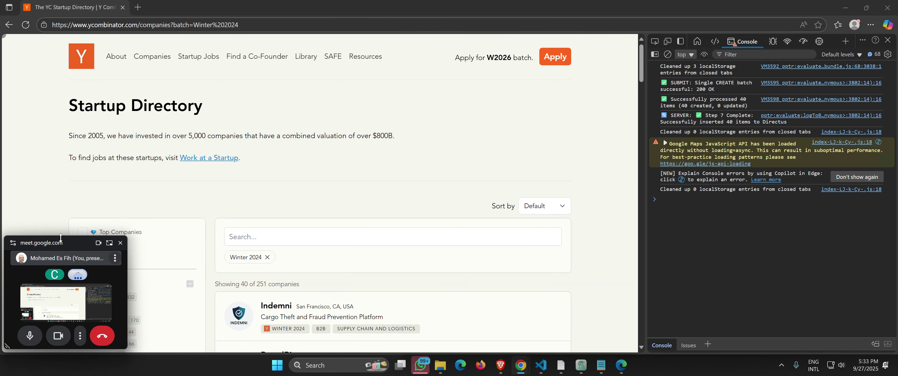
pyautogui.moveTo(60, 238); pyautogui.dragTo(58, 249)
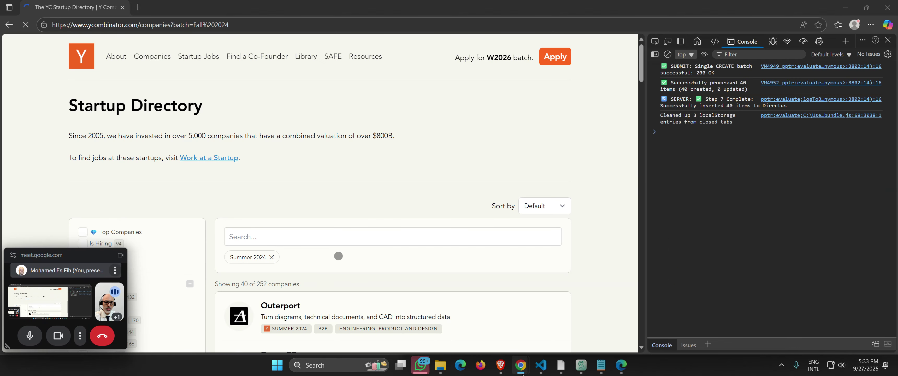
# - Switch to the Directus admin in Chrome and reload the Source Listing Item collection to check the scraped companies
pyautogui.moveTo(523, 372)
pyautogui.click(459, 327)
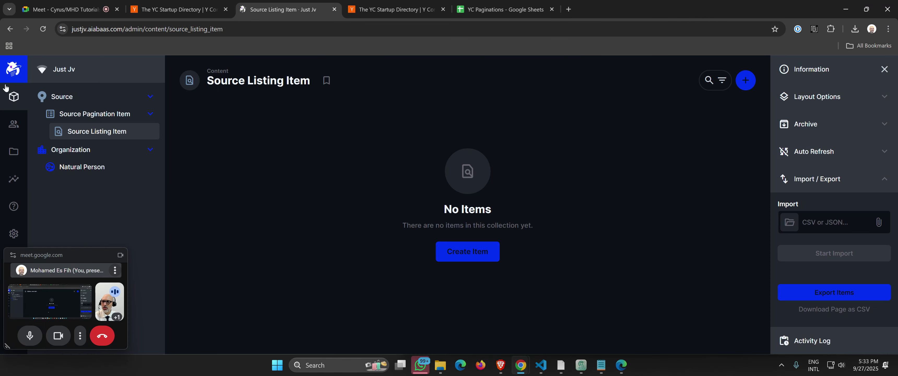
pyautogui.click(79, 116)
pyautogui.click(88, 133)
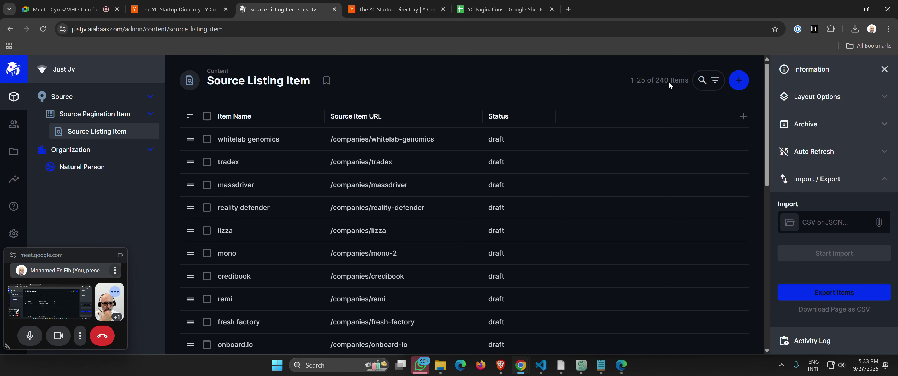
# - Refresh the Source Listing Item collection and look through the imported item names and URLs
pyautogui.click(623, 366)
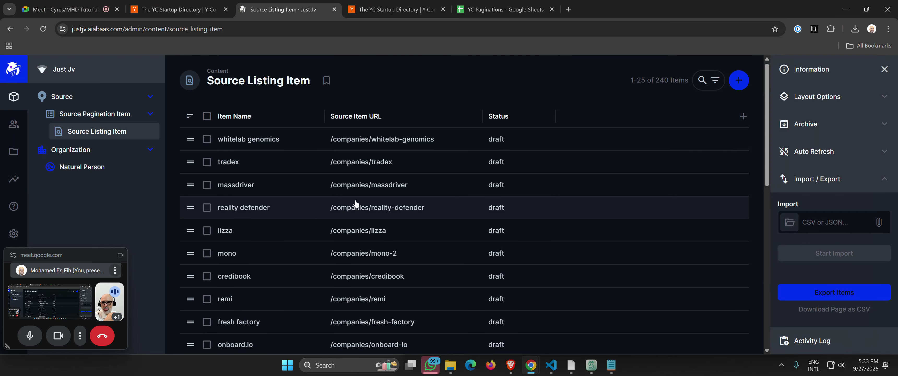
pyautogui.click(102, 120)
pyautogui.click(100, 131)
pyautogui.scroll(-5, 400, 220)
pyautogui.scroll(-3, 399, 219)
pyautogui.scroll(10, 418, 192)
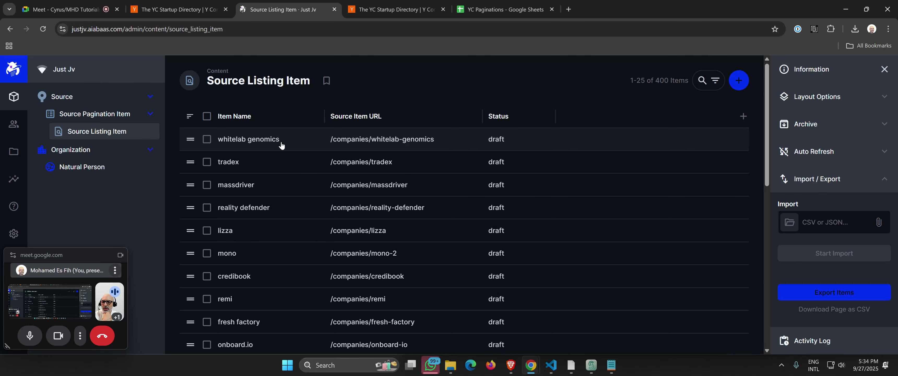
# - Delete all items in the Organization collection
pyautogui.click(77, 150)
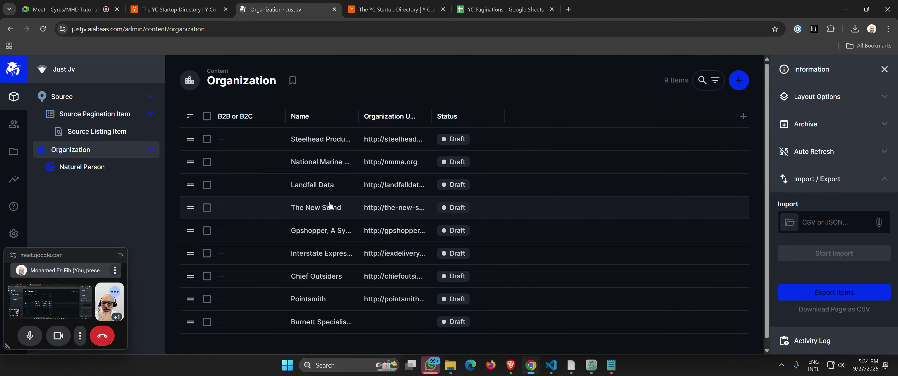
pyautogui.click(207, 116)
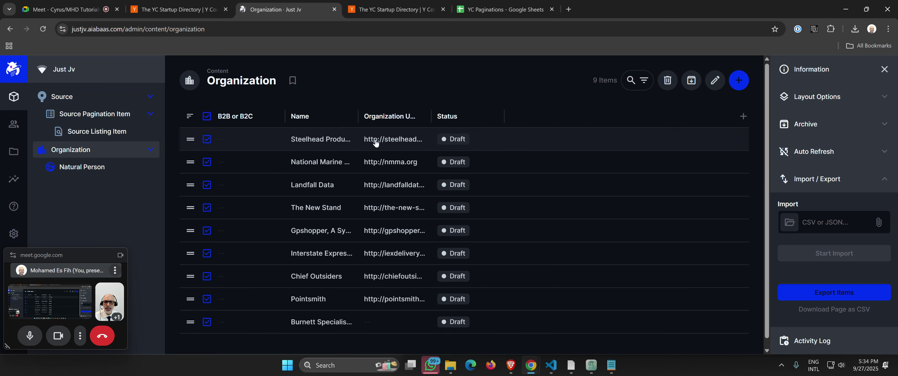
pyautogui.click(667, 81)
pyautogui.click(543, 227)
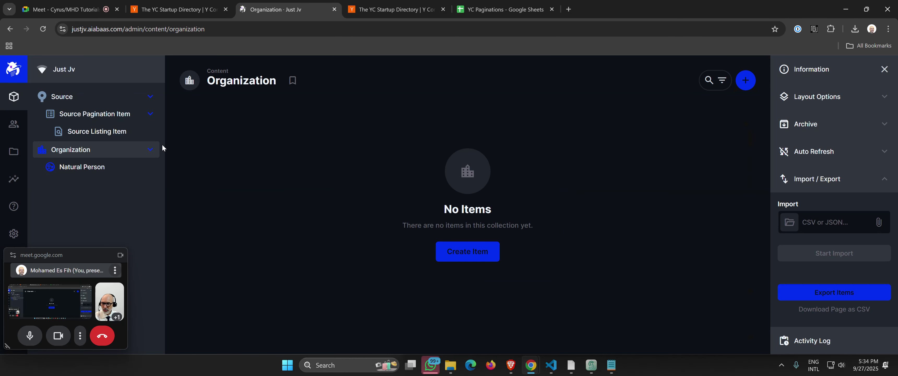
# - Batch-edit all records in the Source Pagination Item collection to set their status to done
pyautogui.click(95, 137)
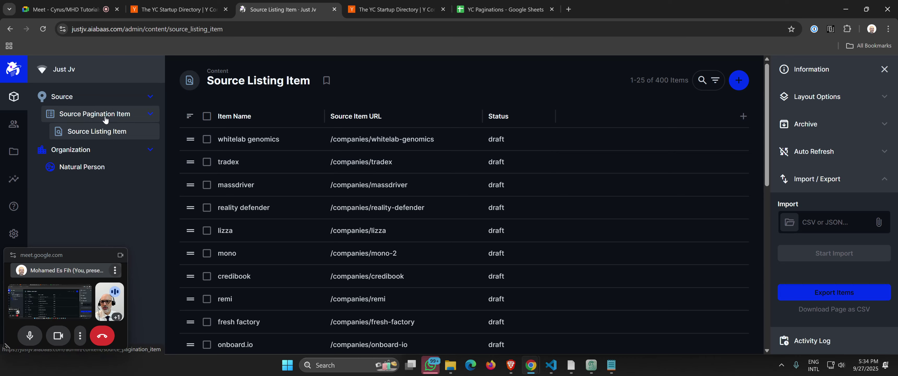
pyautogui.click(118, 115)
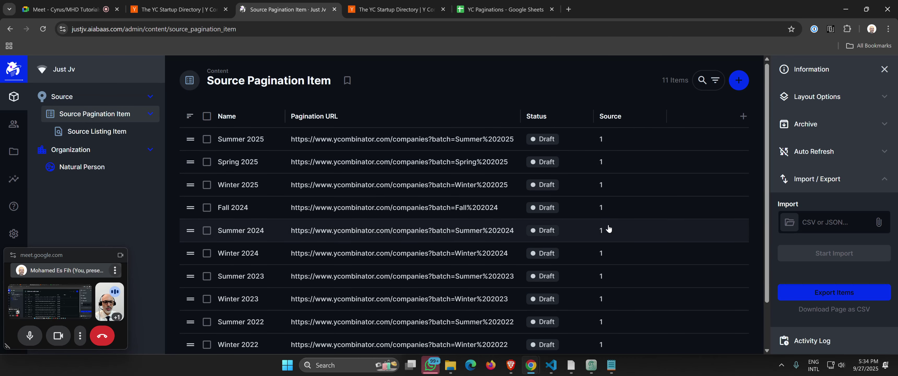
pyautogui.scroll(-1, 607, 224)
pyautogui.scroll(1, 608, 228)
pyautogui.click(207, 117)
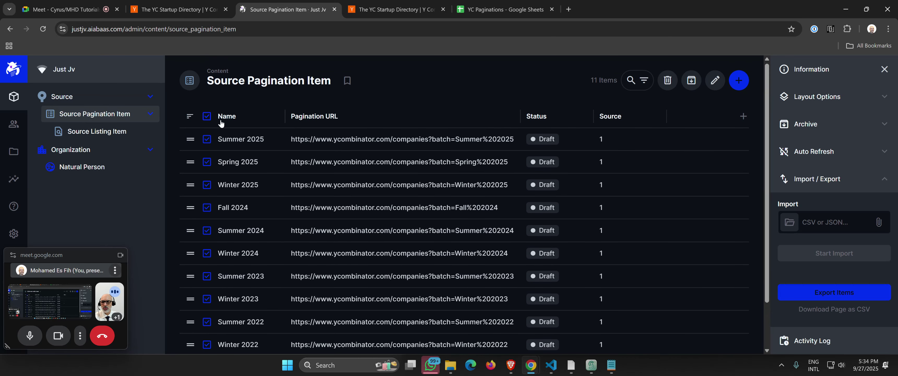
pyautogui.click(714, 81)
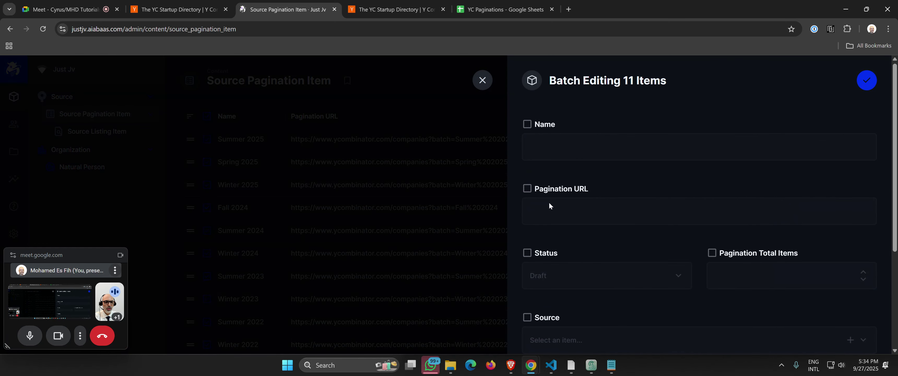
pyautogui.click(527, 255)
pyautogui.scroll(-3, 559, 249)
pyautogui.click(651, 183)
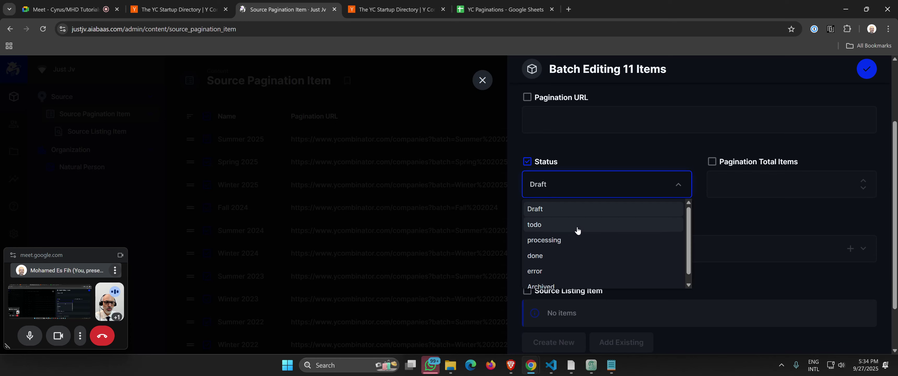
pyautogui.click(593, 256)
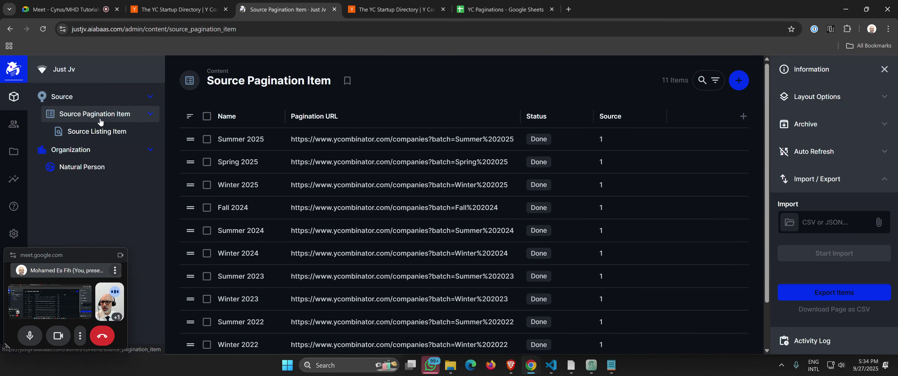
# - Switch to RTILA, open the Ycombinator Startup Directory V0.1 project in its browser to view the automation commands, and close it
pyautogui.click(99, 131)
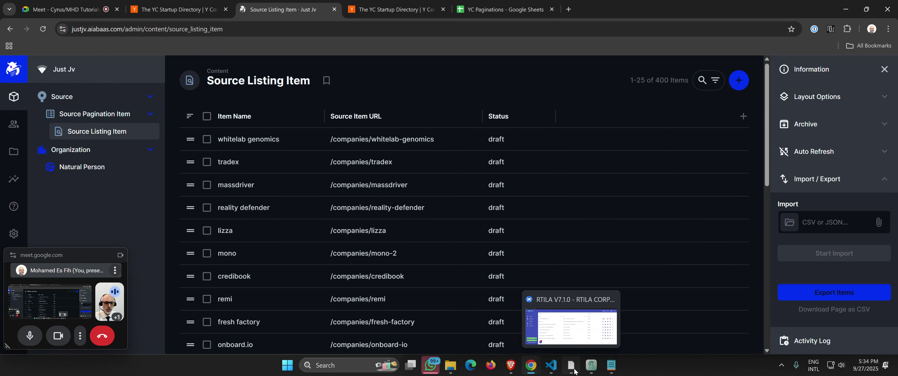
pyautogui.click(574, 370)
pyautogui.click(786, 103)
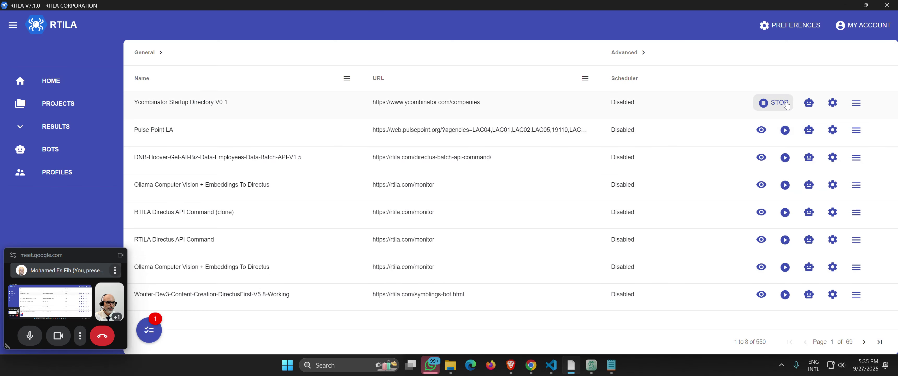
pyautogui.click(818, 25)
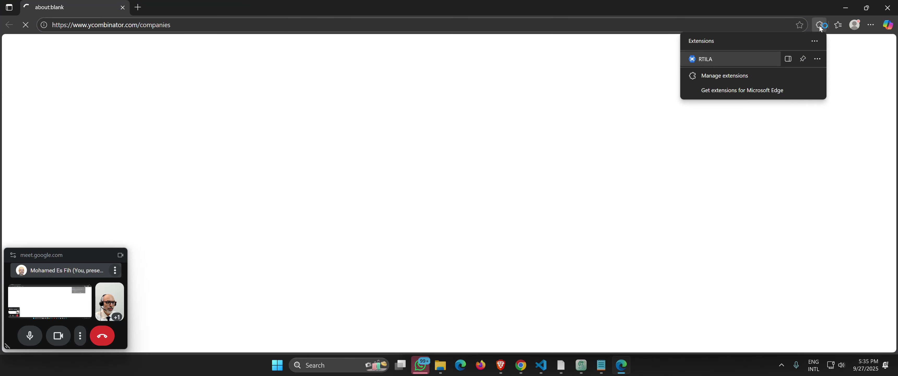
pyautogui.click(705, 59)
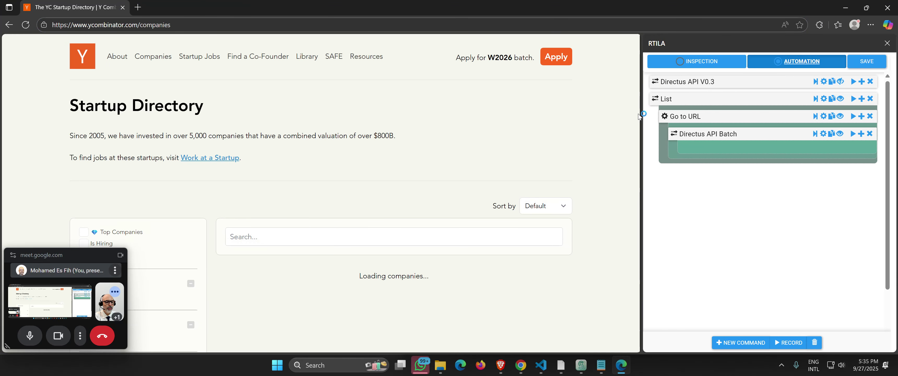
pyautogui.moveTo(638, 117); pyautogui.dragTo(622, 116)
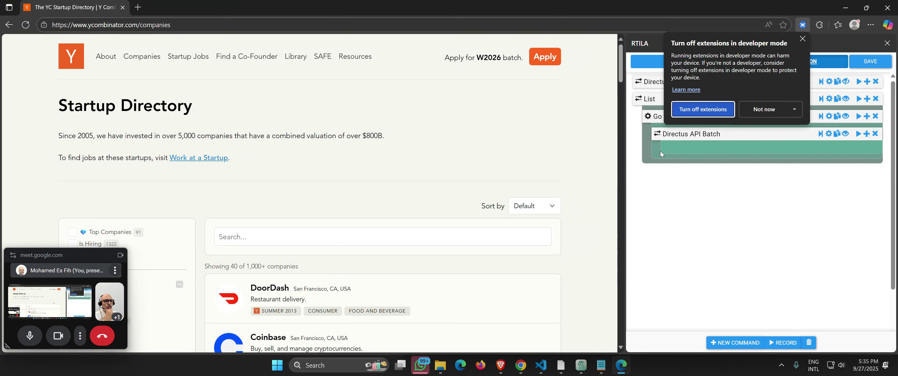
pyautogui.click(802, 39)
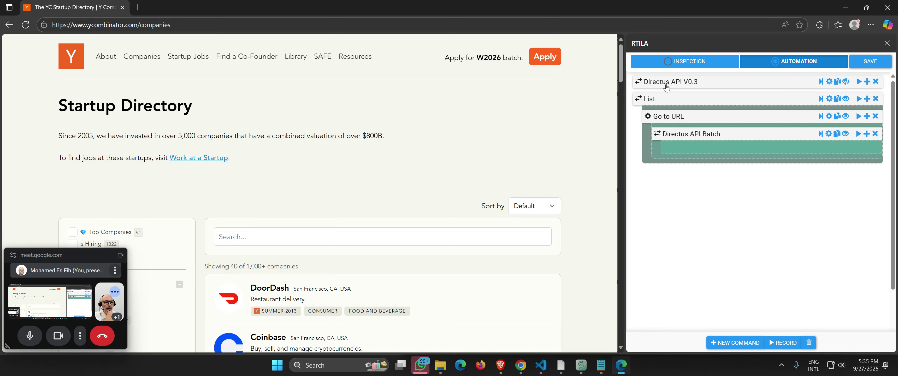
pyautogui.click(887, 7)
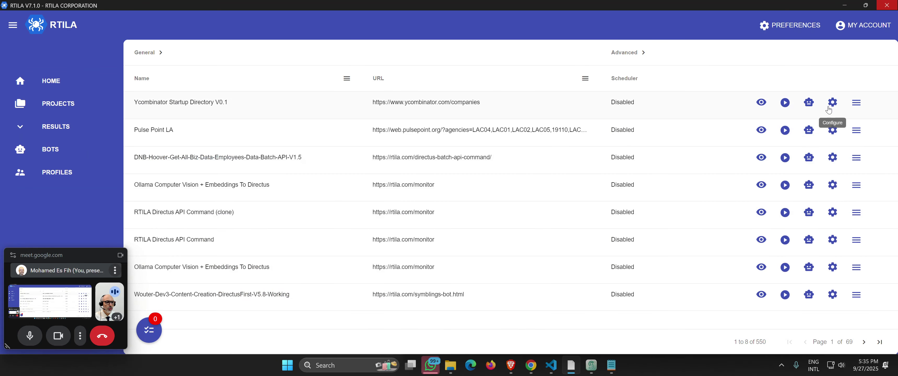
# - Rename the Ycombinator Startup Directory V0.1 project as "Ycombinator Startup Directory Step1 Get Pagination Listing Items" and save its settings
pyautogui.click(832, 102)
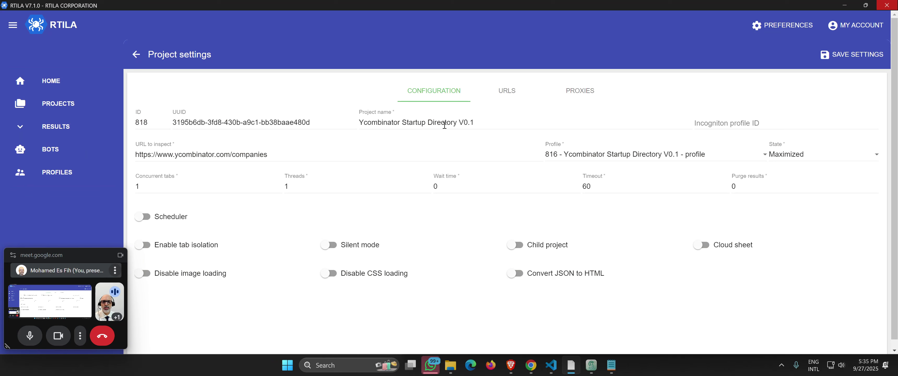
pyautogui.moveTo(458, 123); pyautogui.dragTo(487, 123)
pyautogui.write('St')
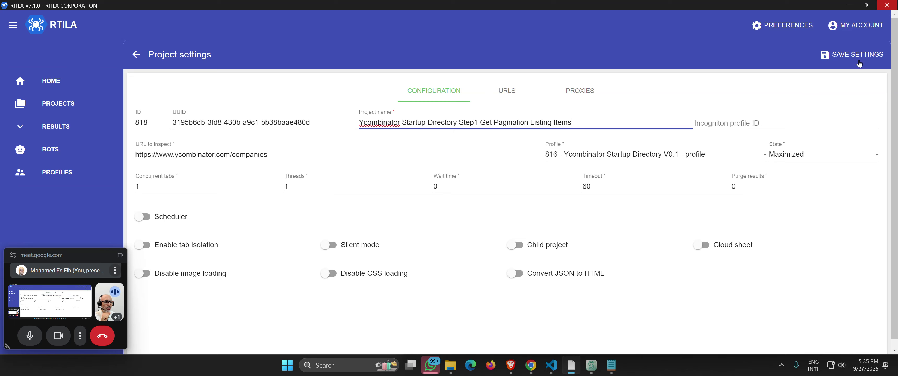
pyautogui.click(858, 56)
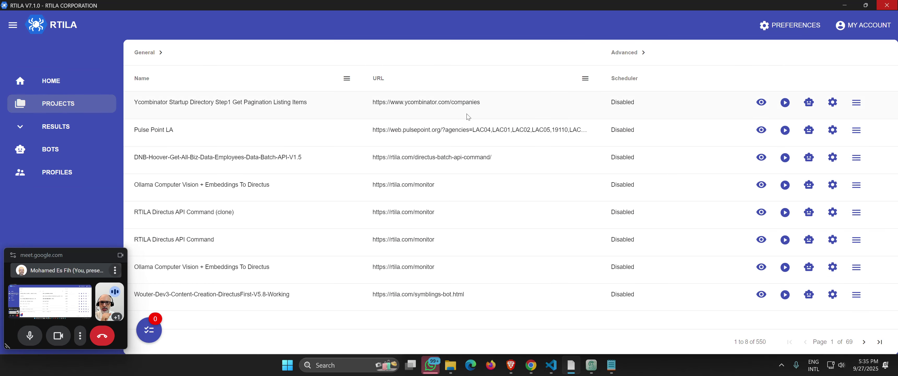
# - Clone the Step1 project, rename the copy "Ycombinator Startup Directory Step2 Get Organization", save it and return to the project list
pyautogui.click(856, 102)
pyautogui.click(808, 129)
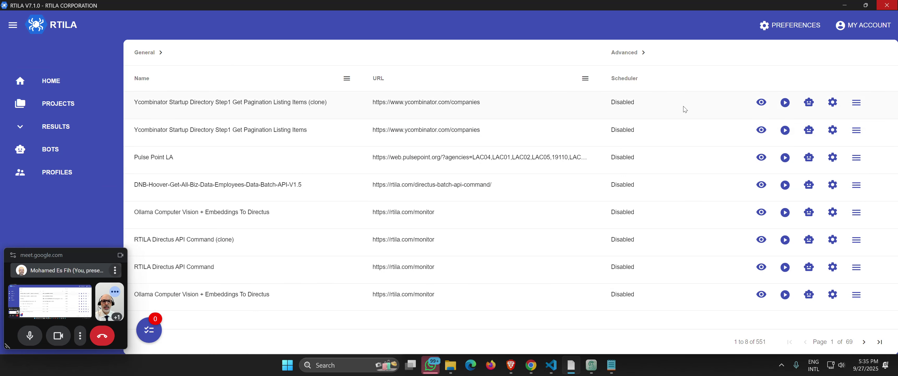
pyautogui.click(832, 103)
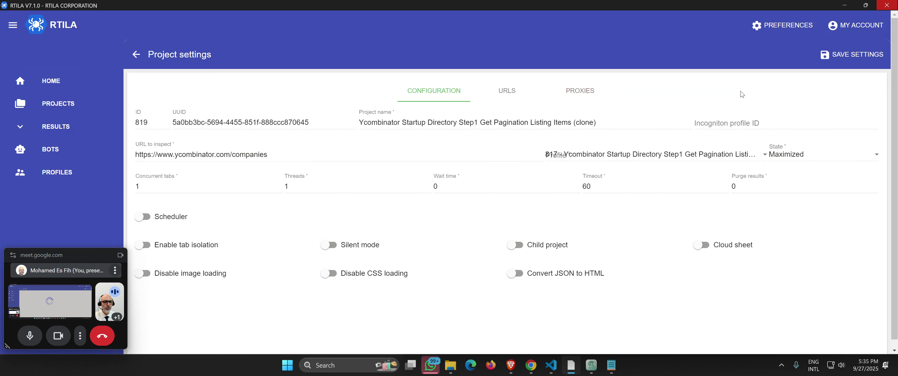
pyautogui.click(474, 122)
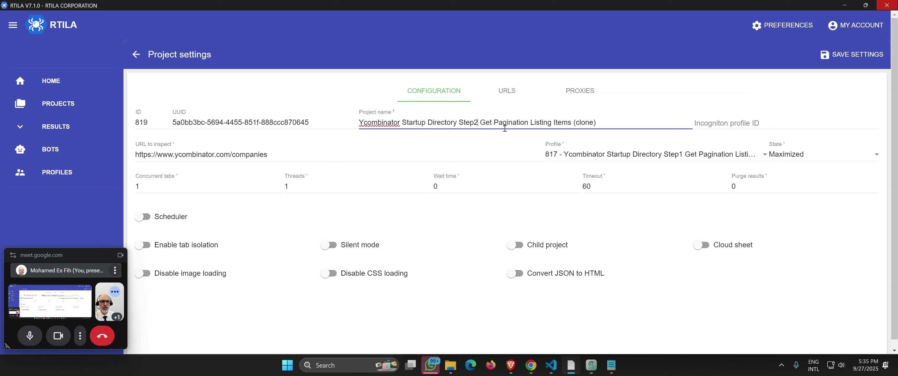
pyautogui.press('Right')
pyautogui.hotkey('shift', 'End')
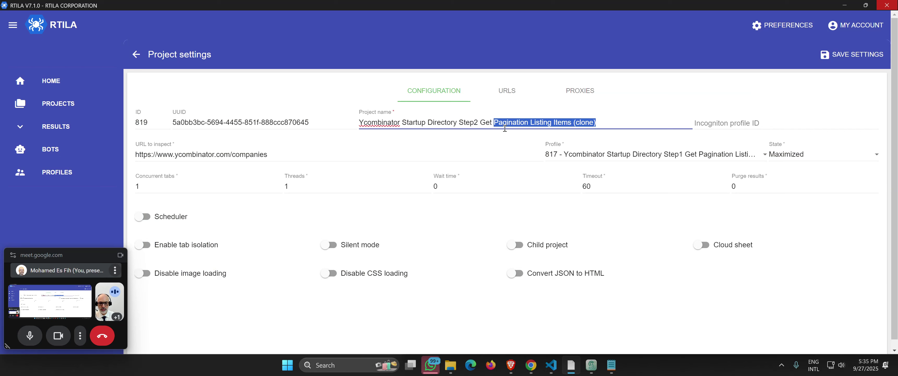
pyautogui.write('Organiz')
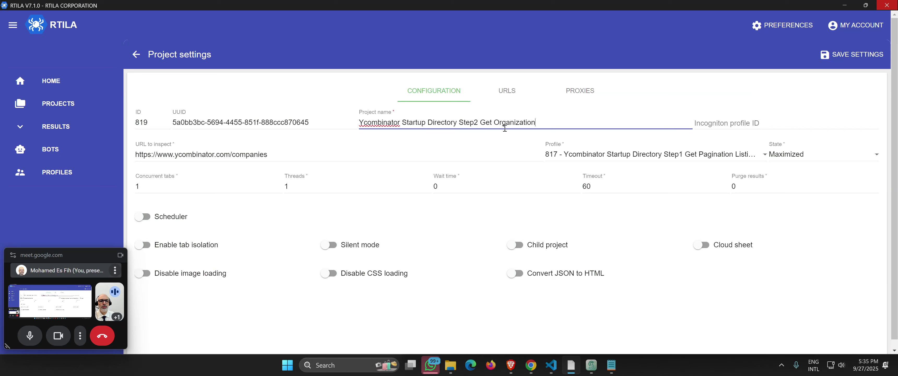
pyautogui.click(847, 55)
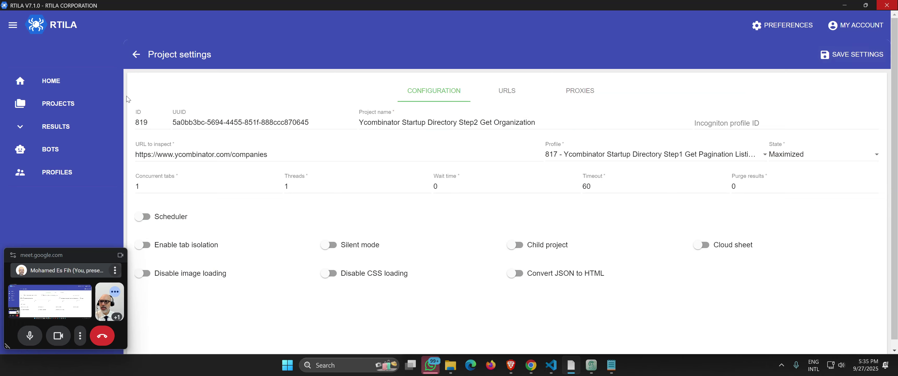
pyautogui.click(64, 111)
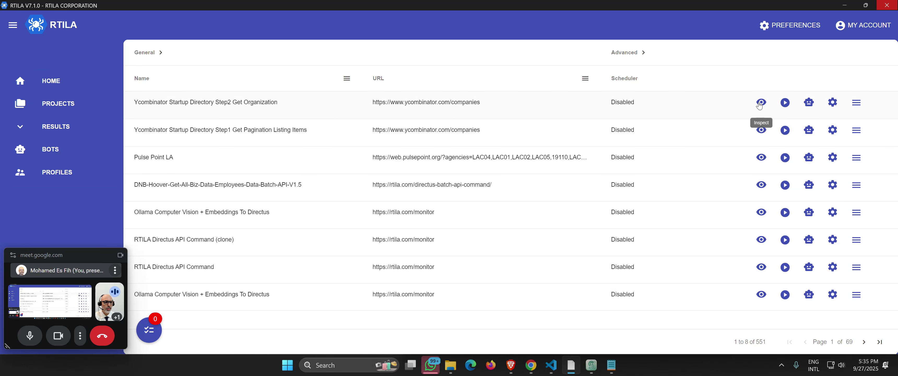
# - Inspect the Step2 Get Organization project and show its automation commands in a widened RTILA extension pane
pyautogui.click(761, 102)
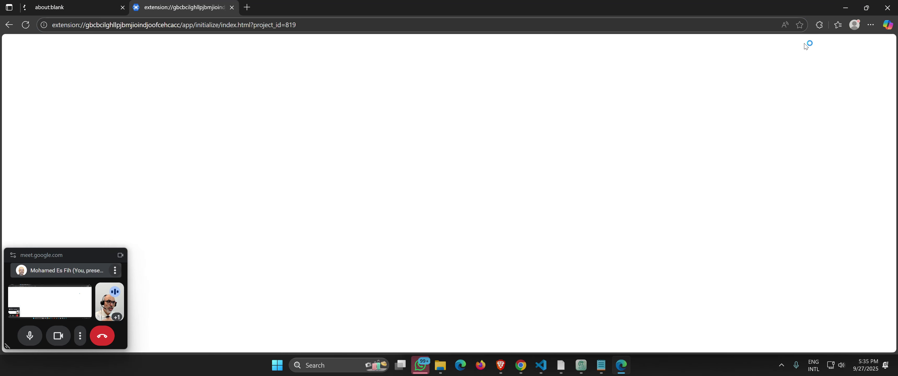
pyautogui.click(819, 24)
pyautogui.click(734, 60)
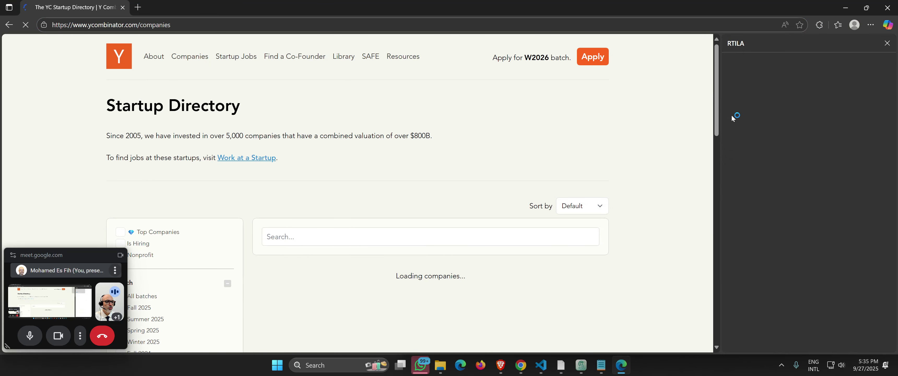
pyautogui.moveTo(718, 118); pyautogui.dragTo(594, 118)
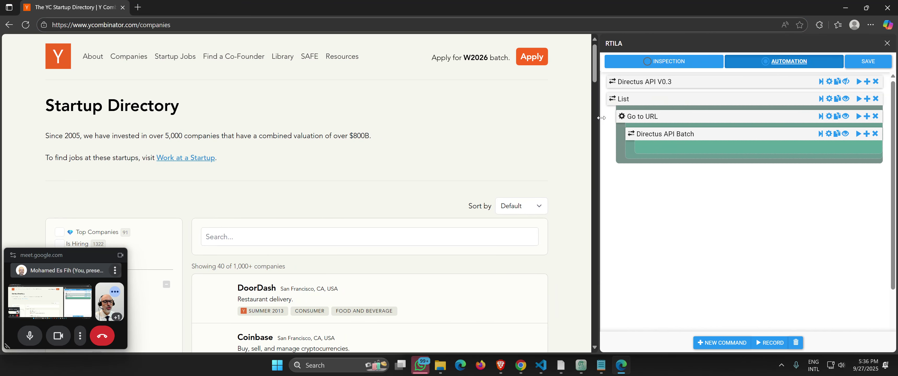
# - Rename the Directus API V0.3 command as "Directus Get Draft Pagination Item URL" and save the automation
pyautogui.click(647, 84)
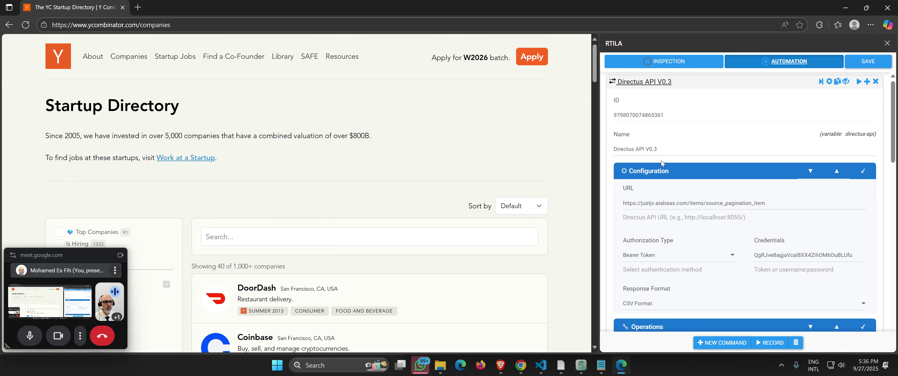
pyautogui.moveTo(635, 150); pyautogui.dragTo(661, 150)
pyautogui.write('Get')
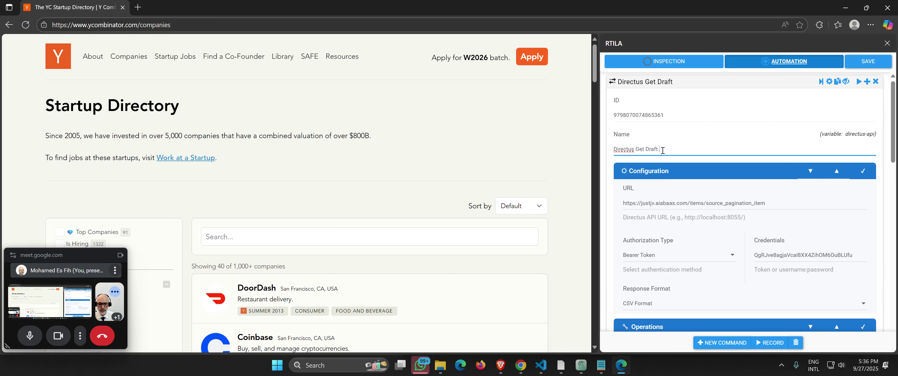
pyautogui.write(' Draft Pagination')
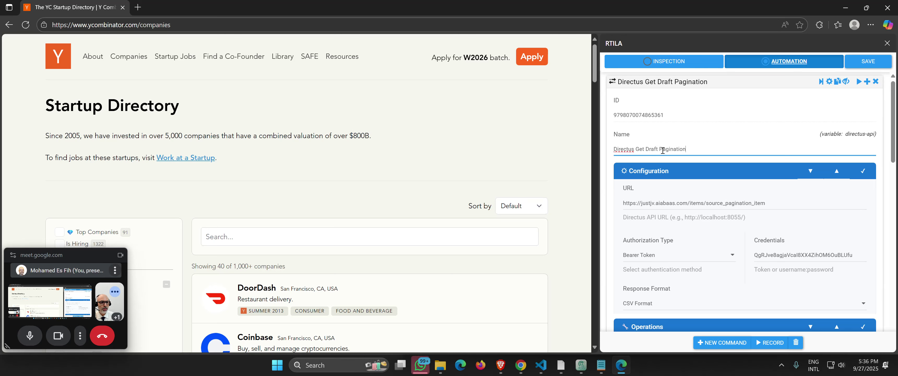
pyautogui.write(' Item URL')
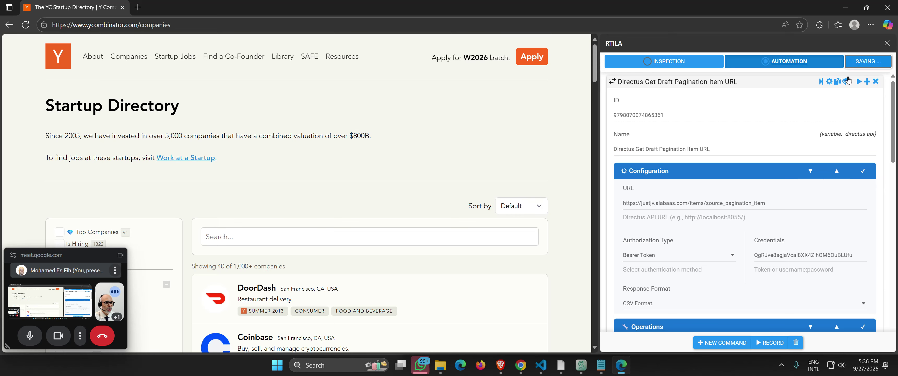
# - Switch to Directus, copy the source_item_url field key from the Source Listing Item data model, and return to the collection's content
pyautogui.click(520, 365)
pyautogui.click(445, 331)
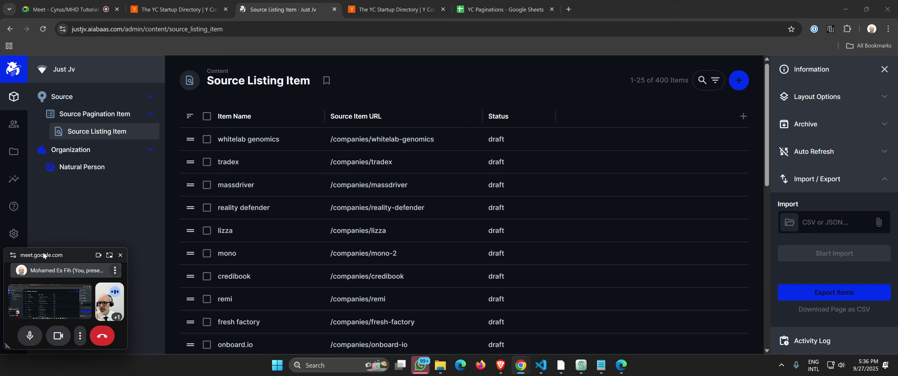
pyautogui.moveTo(23, 245); pyautogui.dragTo(65, 274)
pyautogui.click(7, 233)
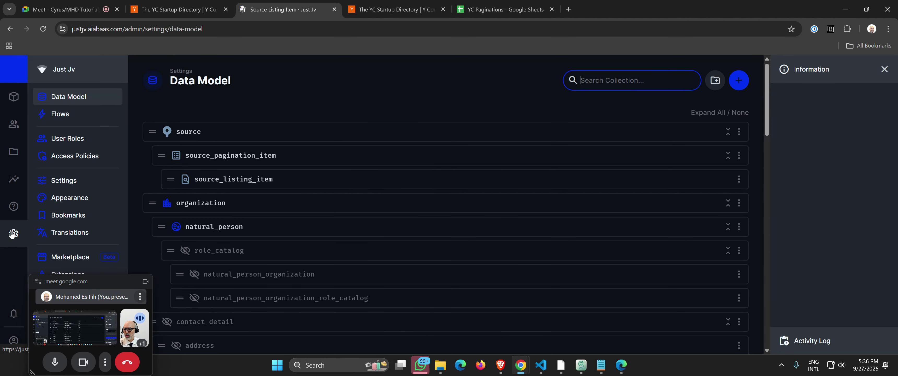
pyautogui.click(250, 176)
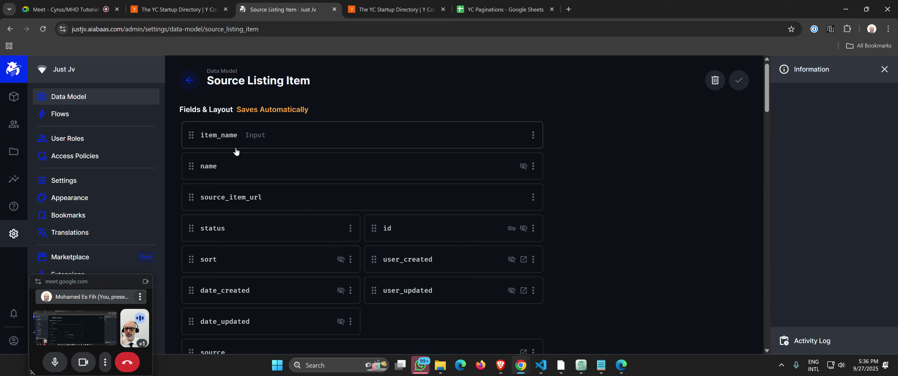
pyautogui.click(236, 206)
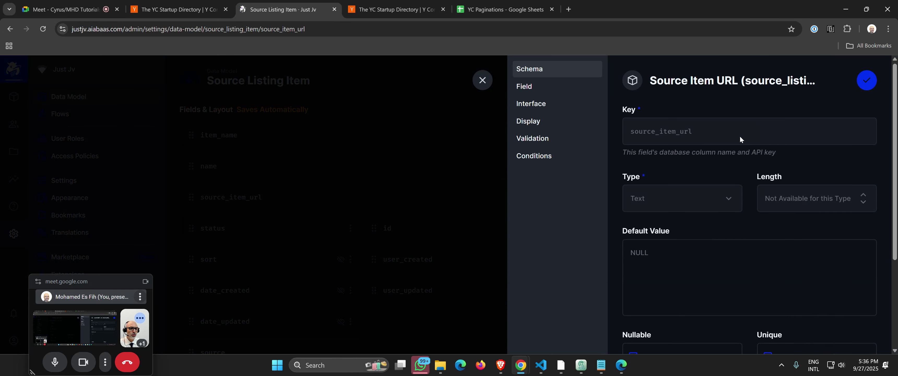
pyautogui.rightClick(647, 129)
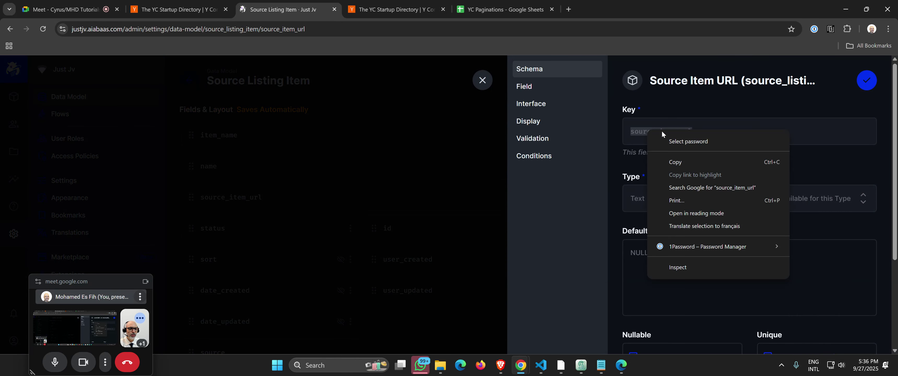
pyautogui.click(682, 161)
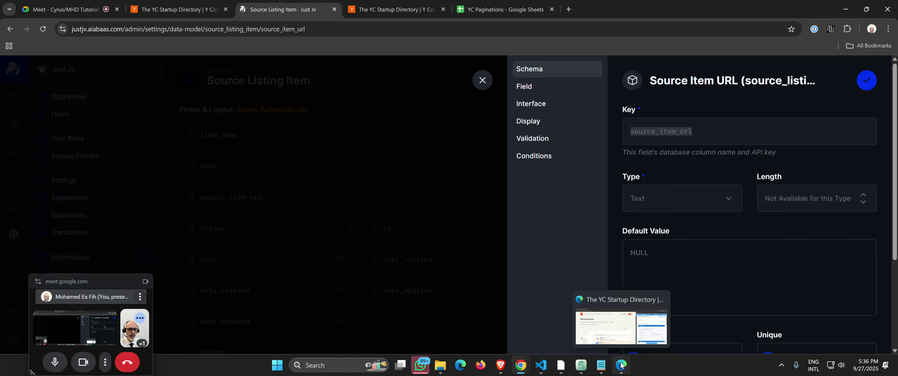
pyautogui.click(482, 80)
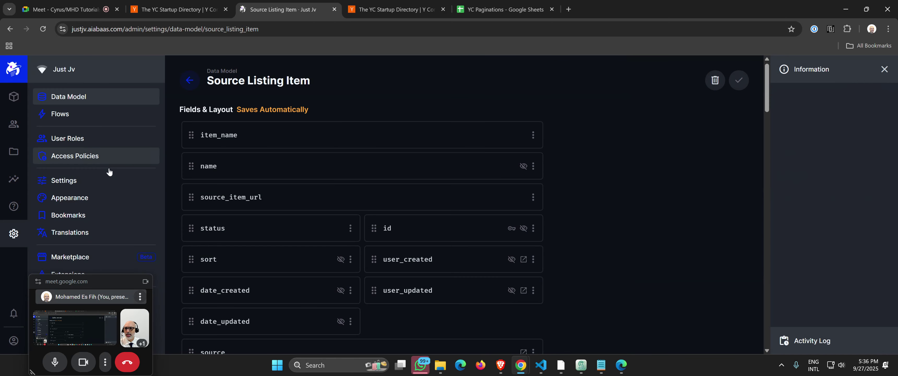
pyautogui.click(14, 104)
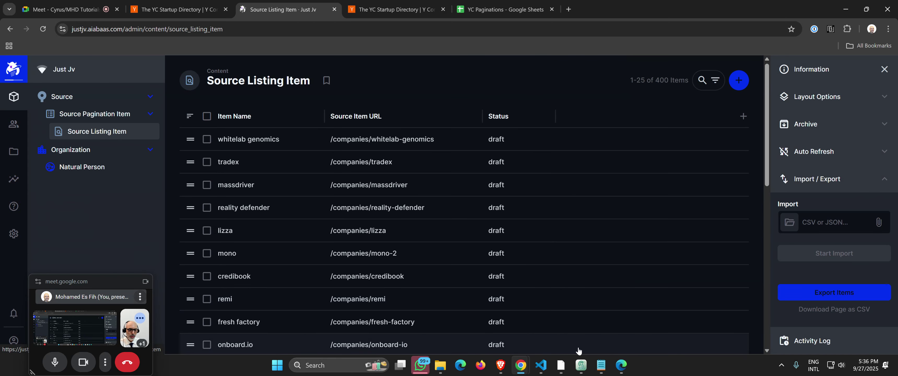
# - Select source_pagination_item in the RTILA command's URL and copy source_listing_item from the Directus page address as its replacement
pyautogui.click(620, 364)
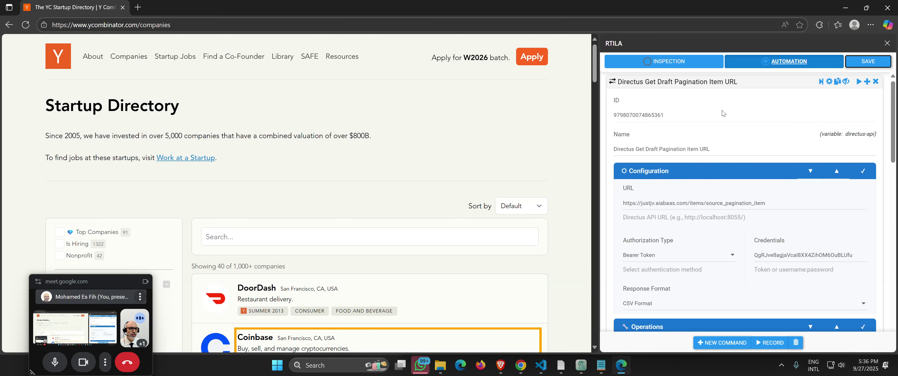
pyautogui.tripleClick(723, 204)
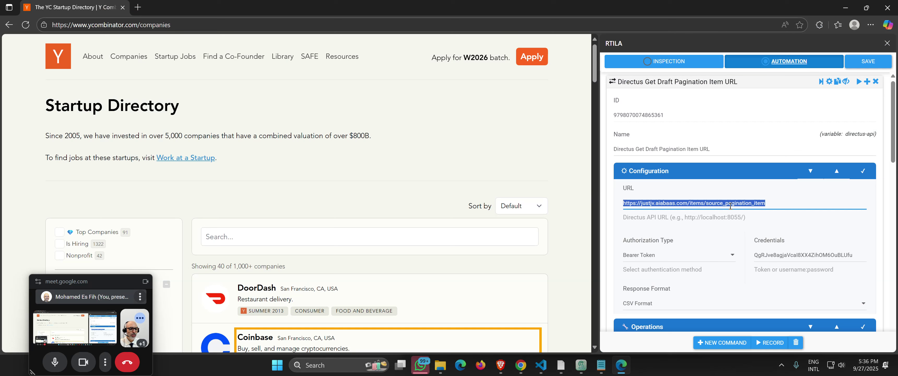
pyautogui.click(708, 205)
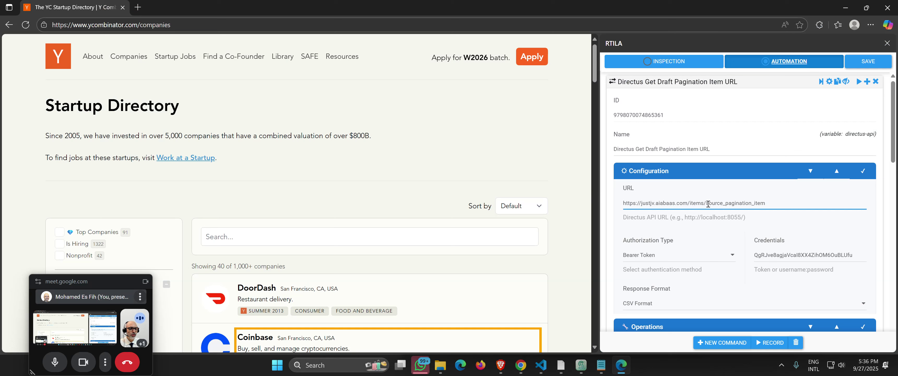
pyautogui.moveTo(705, 204); pyautogui.dragTo(766, 204)
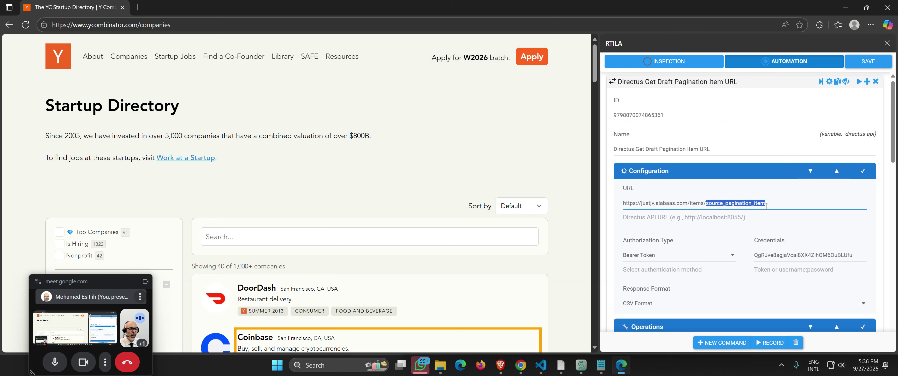
pyautogui.click(521, 368)
pyautogui.click(443, 322)
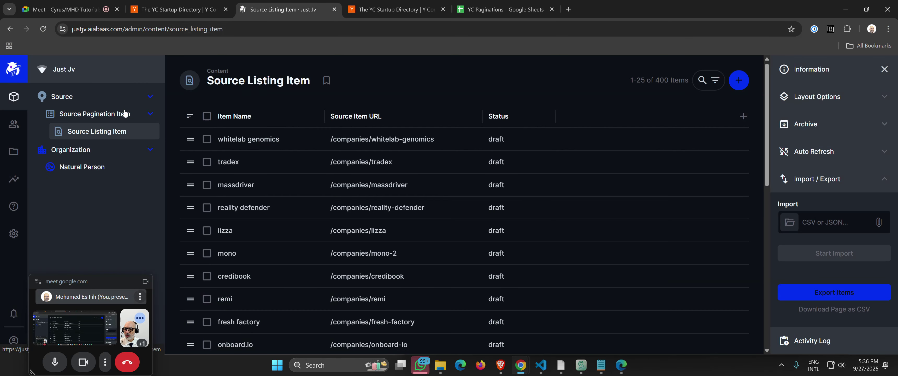
pyautogui.click(179, 30)
pyautogui.click(179, 30)
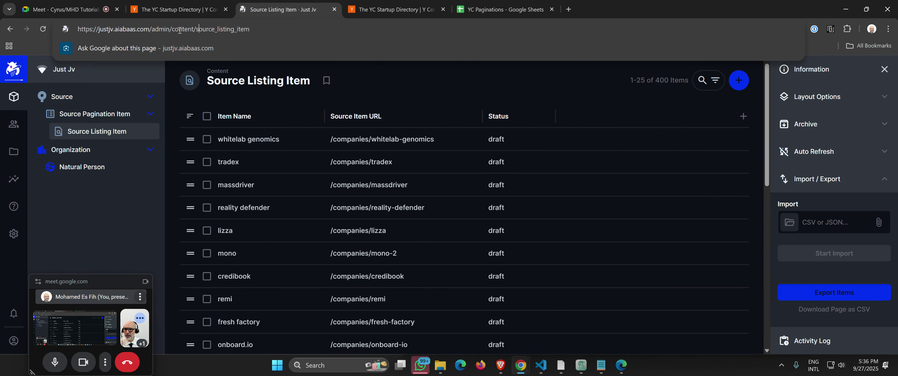
pyautogui.moveTo(197, 29); pyautogui.dragTo(256, 28)
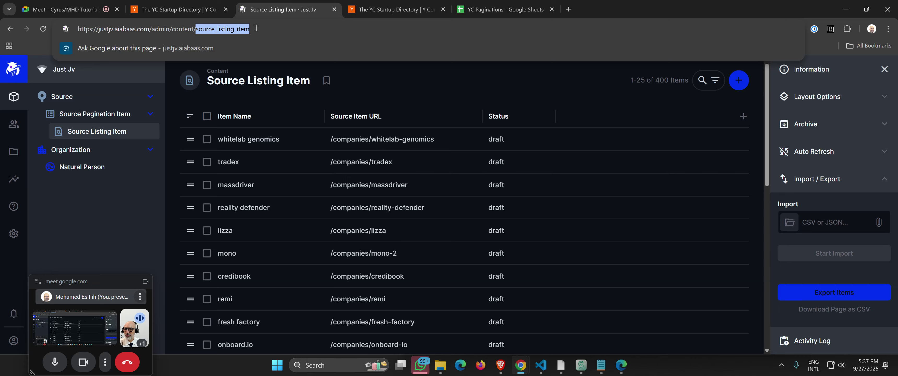
pyautogui.click(621, 364)
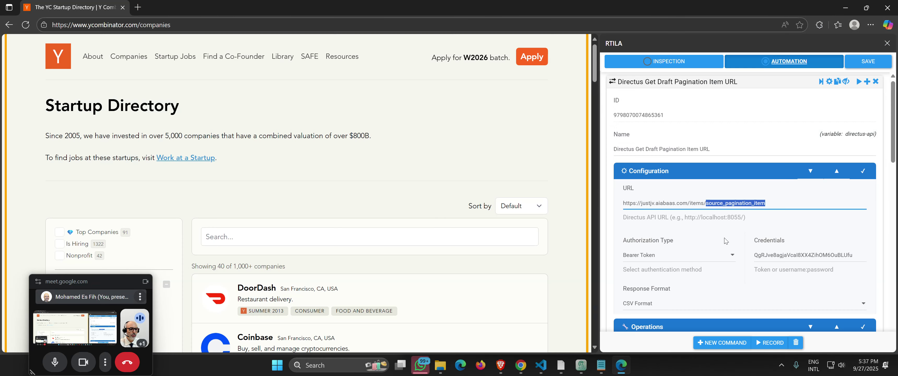
pyautogui.hotkey('ctrl', 'v')
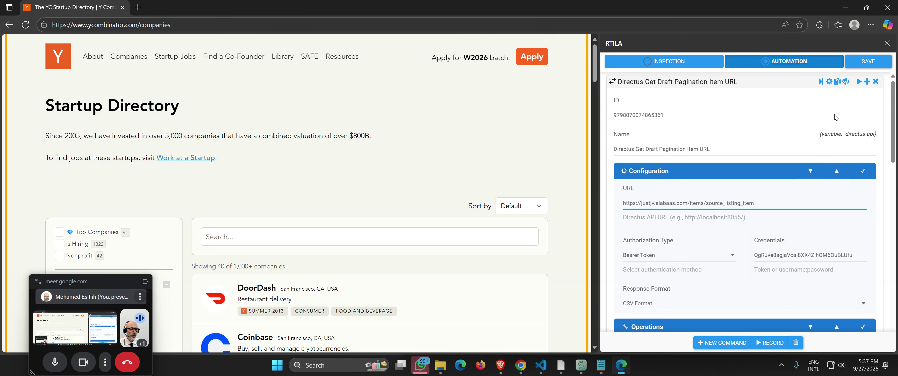
pyautogui.click(863, 63)
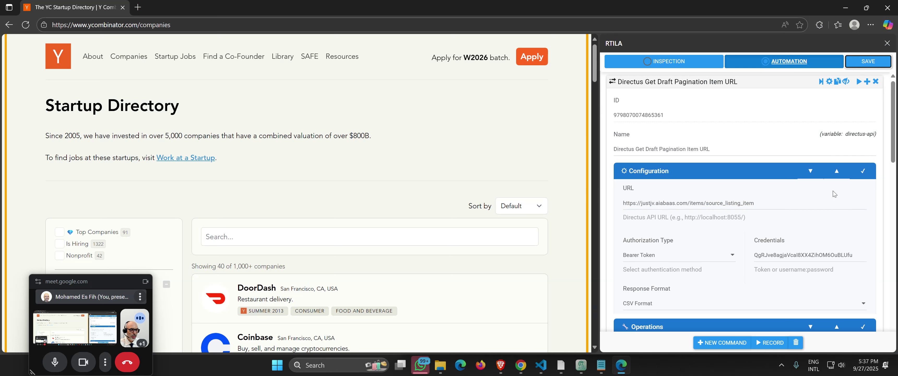
pyautogui.click(837, 173)
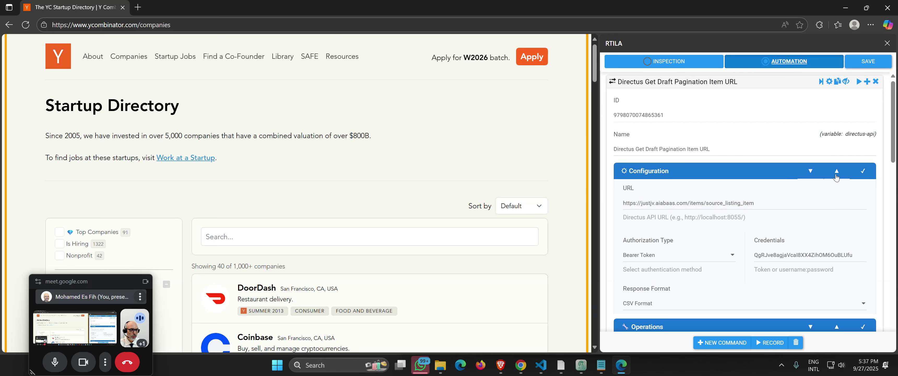
pyautogui.click(868, 61)
# - Review the draft status filter in the read operation and select pagination_url in its returned fields for replacement
pyautogui.scroll(-1, 723, 202)
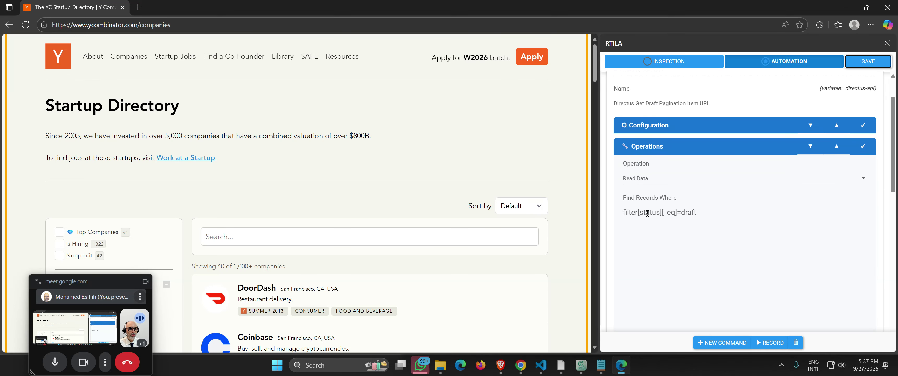
pyautogui.moveTo(697, 213); pyautogui.dragTo(623, 217)
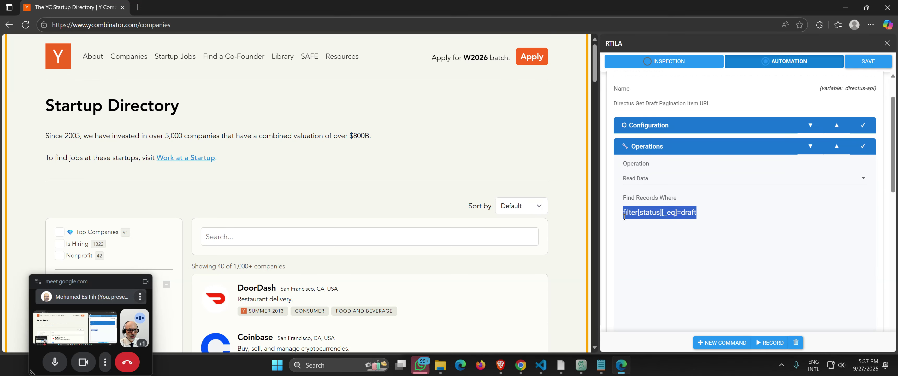
pyautogui.scroll(-3, 683, 208)
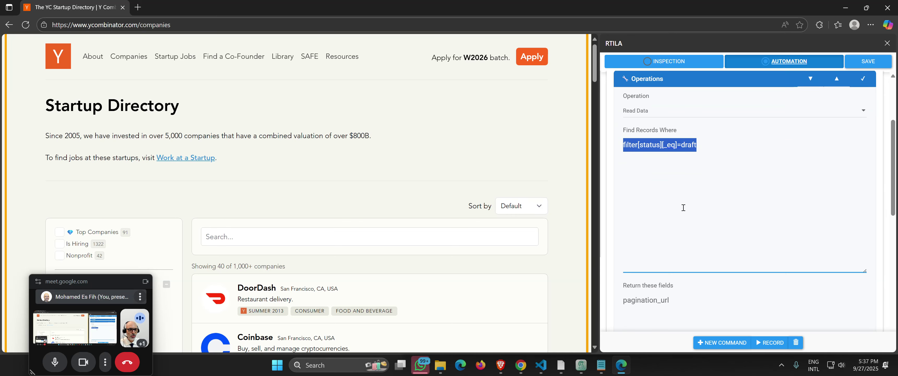
pyautogui.click(641, 232)
pyautogui.moveTo(671, 233); pyautogui.dragTo(620, 235)
# - Copy the source_item_url key from the Source Listing Item data model in Directus and make it the RTILA command's returned field
pyautogui.moveTo(520, 365)
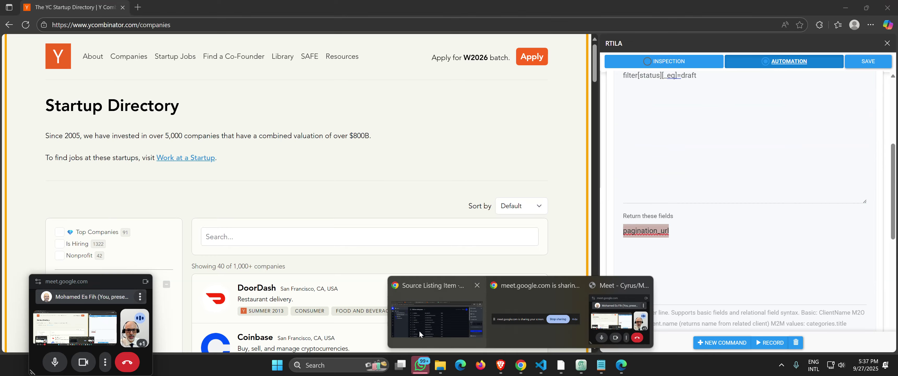
pyautogui.click(533, 304)
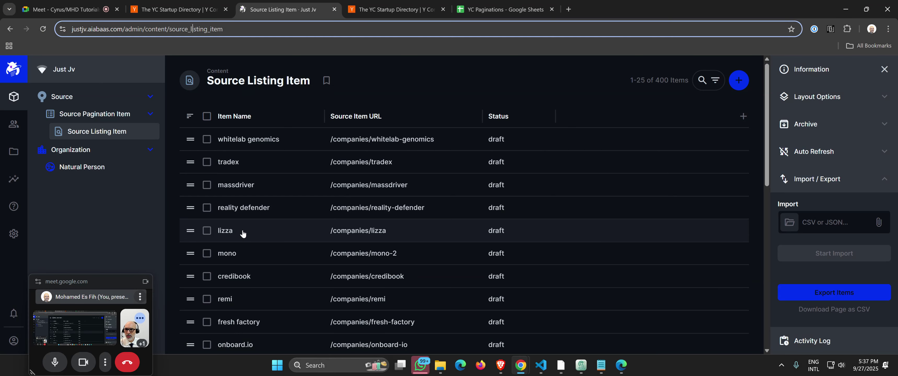
pyautogui.click(14, 233)
pyautogui.click(261, 179)
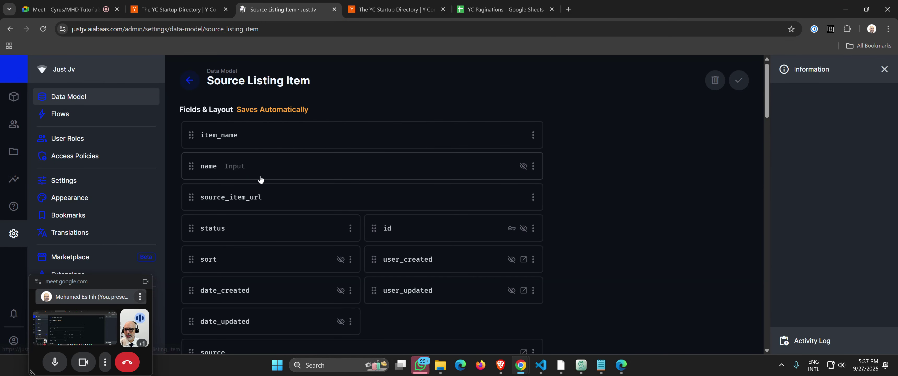
pyautogui.click(217, 199)
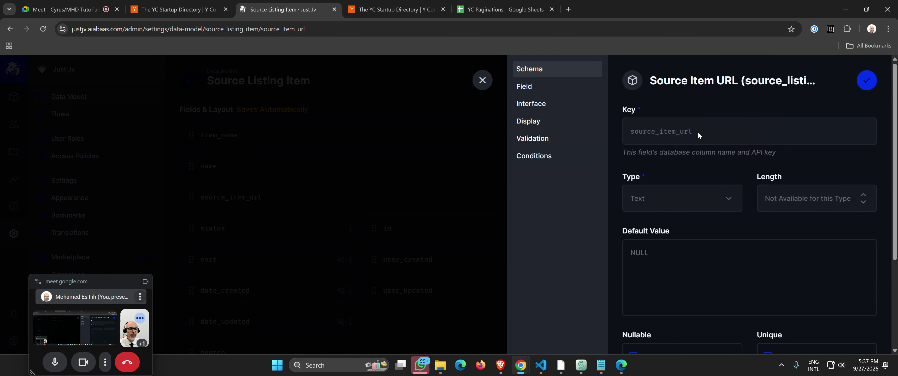
pyautogui.rightClick(640, 133)
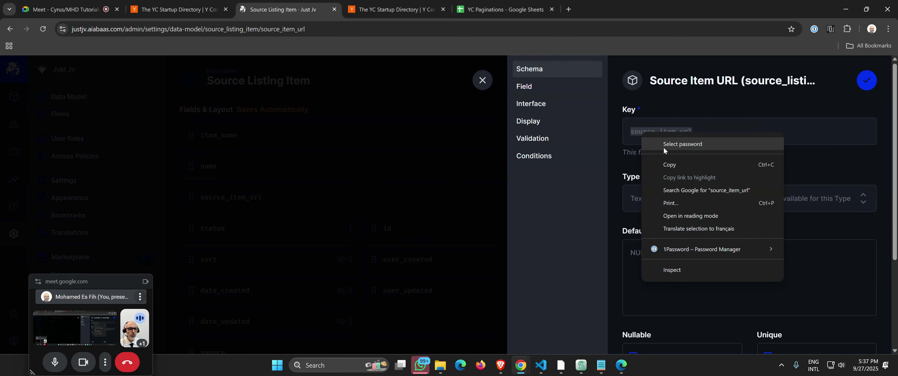
pyautogui.click(677, 165)
pyautogui.click(621, 365)
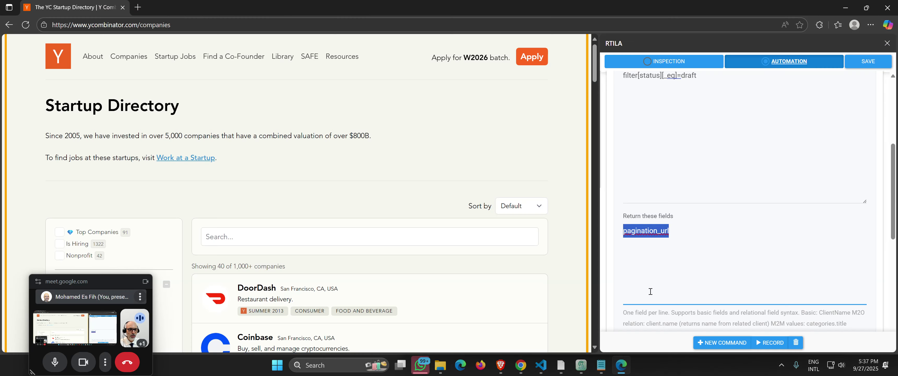
pyautogui.click(671, 230)
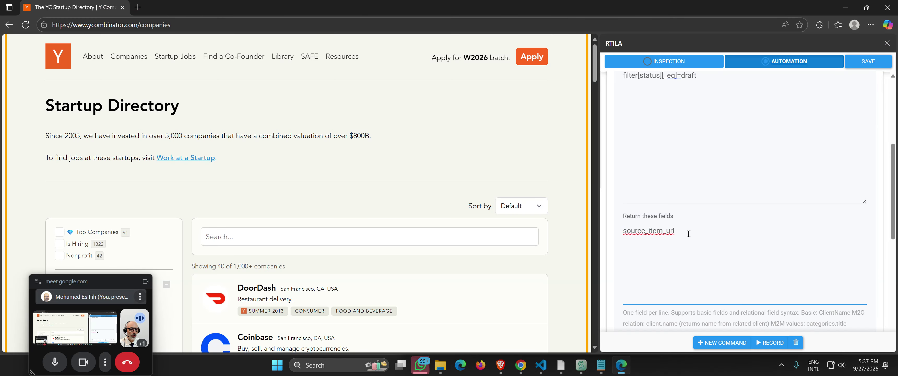
# - Review the command's maximum results and the collection name in its URL, and save the automation
pyautogui.scroll(5, 774, 178)
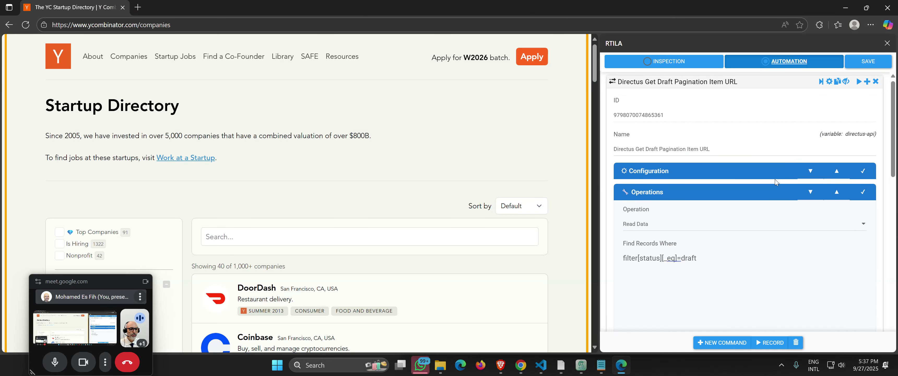
pyautogui.scroll(-8, 703, 198)
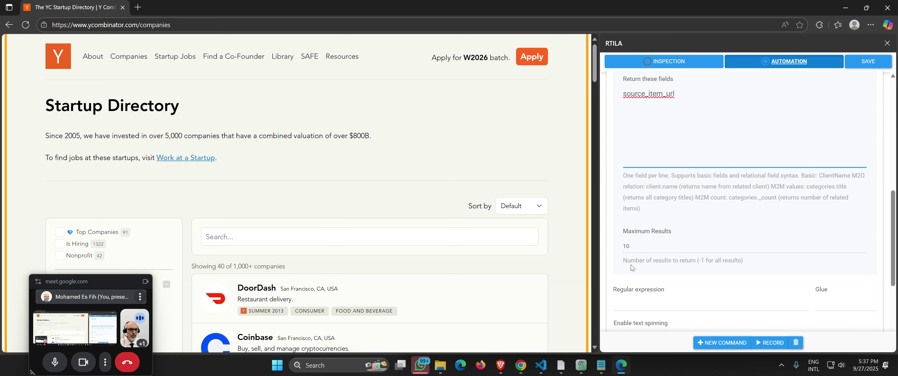
pyautogui.click(634, 246)
pyautogui.moveTo(633, 246); pyautogui.dragTo(679, 261)
pyautogui.scroll(5, 659, 251)
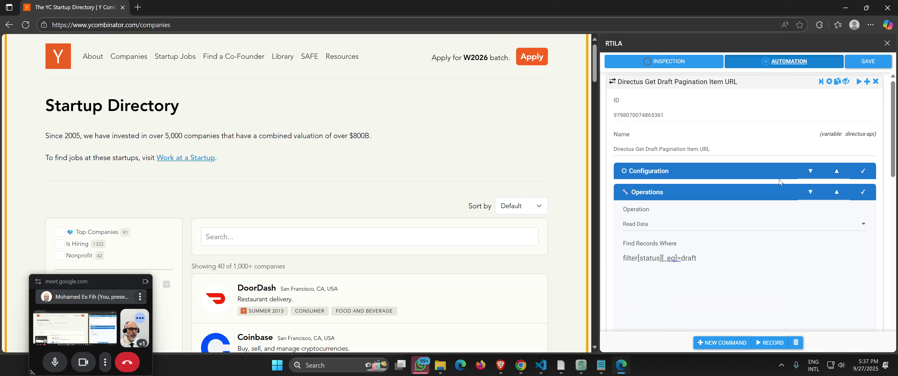
pyautogui.click(809, 170)
pyautogui.moveTo(754, 204); pyautogui.dragTo(708, 206)
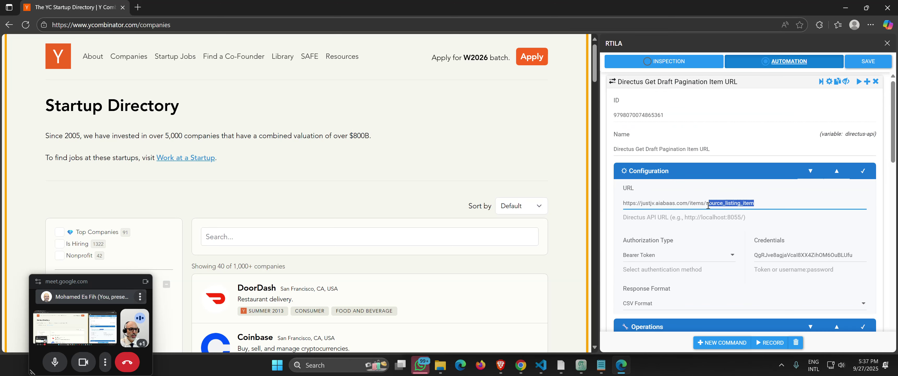
pyautogui.click(854, 64)
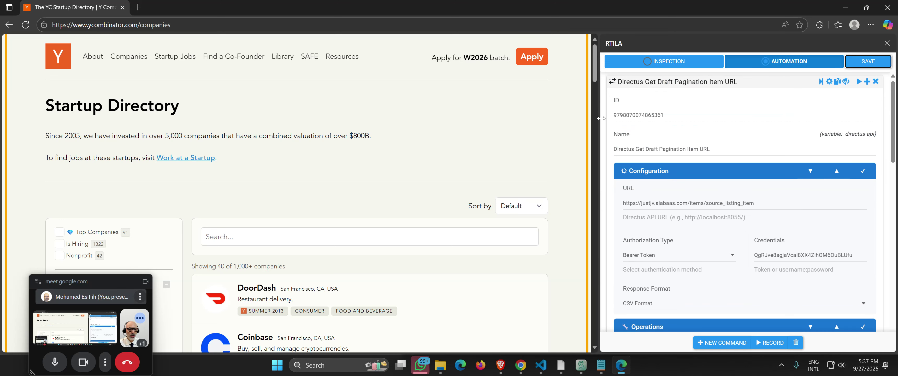
# - Show the browser's developer console, set the Directus command's maximum results to -1 and save the automation
pyautogui.press('F12')
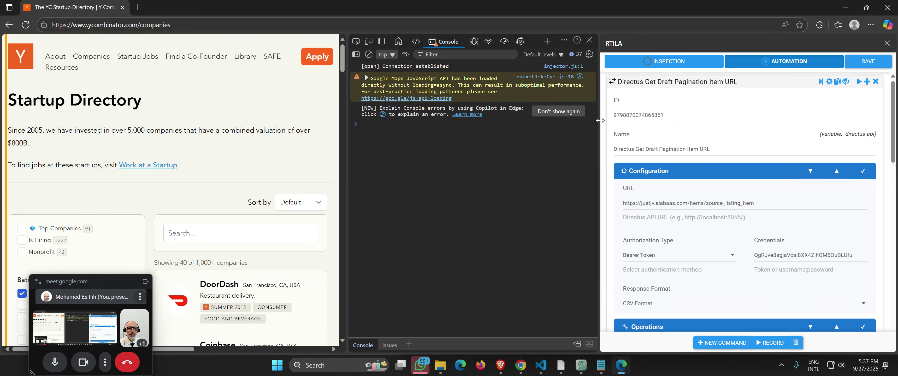
pyautogui.scroll(-10, 610, 204)
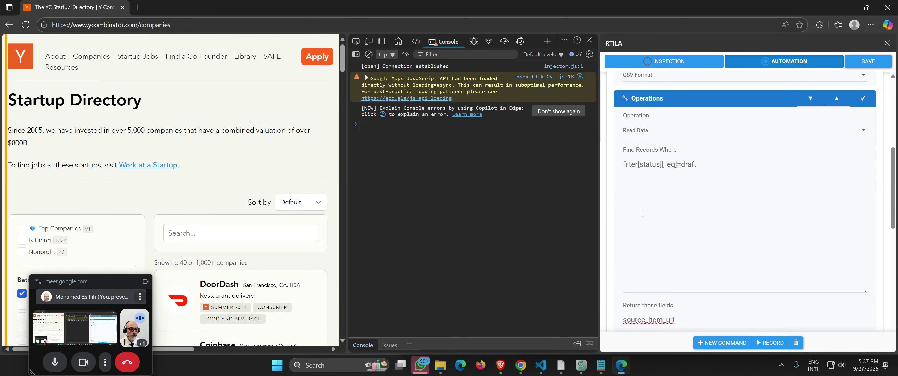
pyautogui.moveTo(648, 290); pyautogui.dragTo(606, 292)
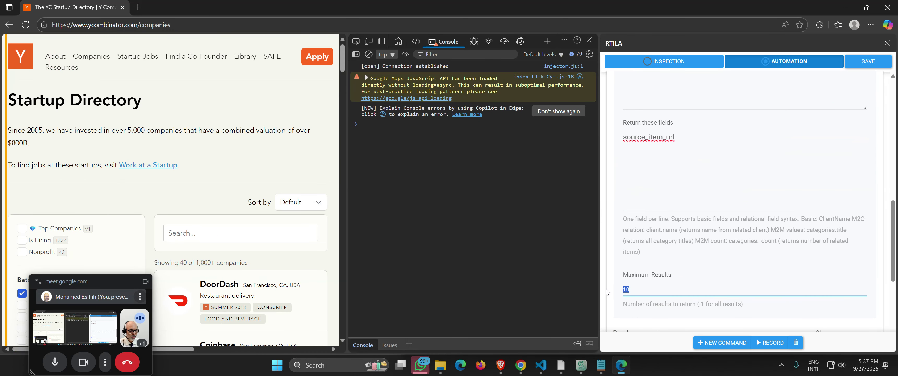
pyautogui.write('-1')
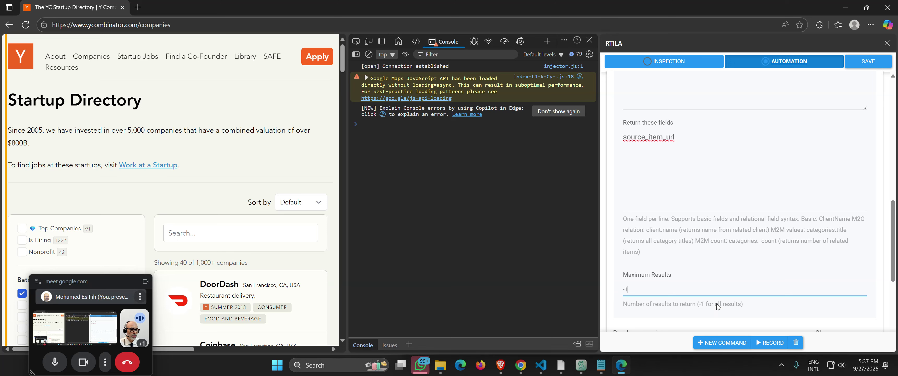
pyautogui.click(867, 61)
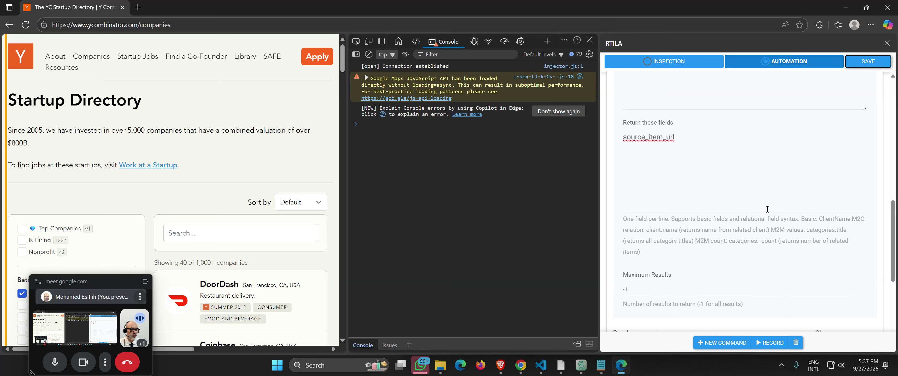
# - Enlarge the console area, save the automation and test-run the Directus Get Draft Pagination Item URL command
pyautogui.hotkey('ctrl', '-')
pyautogui.hotkey('ctrl', '-')
pyautogui.hotkey('ctrl', '-')
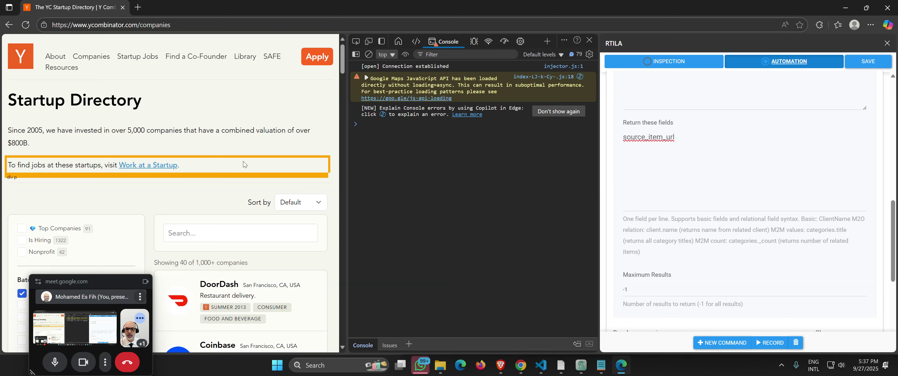
pyautogui.moveTo(347, 151); pyautogui.dragTo(271, 151)
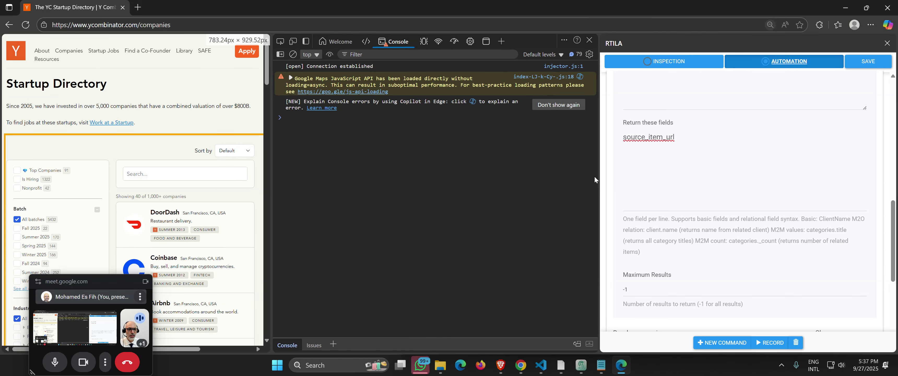
pyautogui.moveTo(600, 173); pyautogui.dragTo(616, 173)
pyautogui.scroll(10, 891, 189)
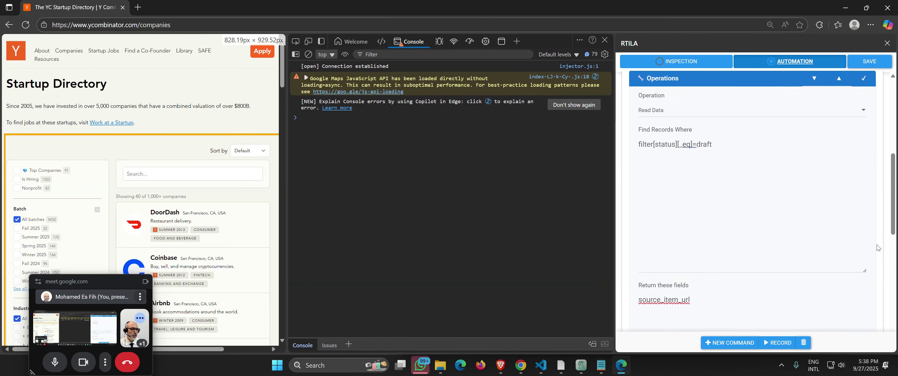
pyautogui.click(869, 62)
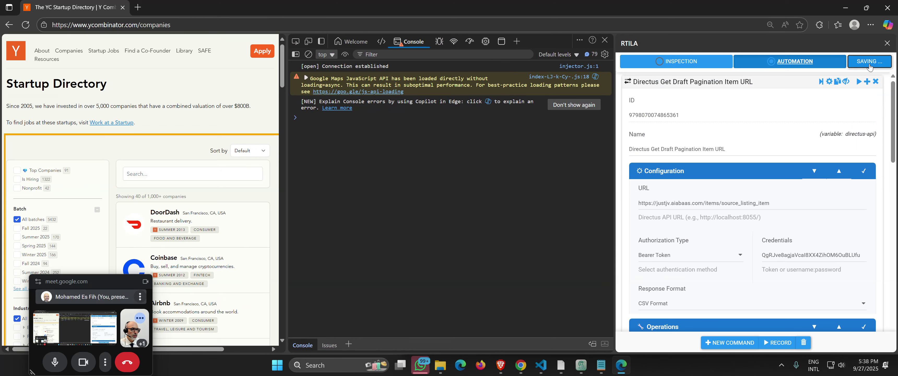
pyautogui.click(821, 84)
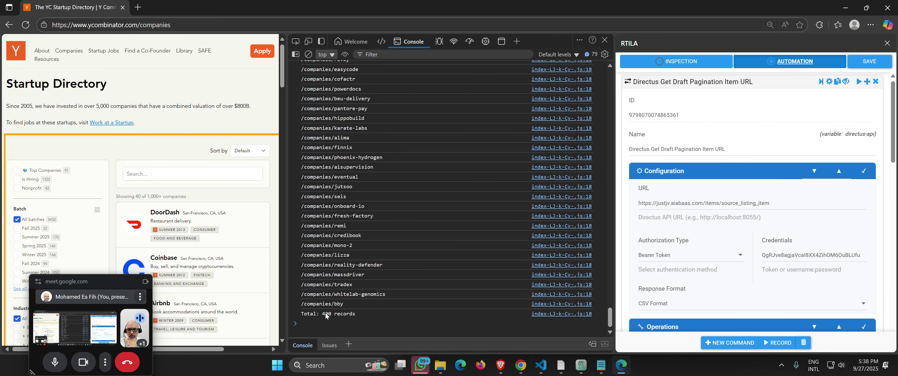
# - Check the total record count and the company paths returned in the console output
pyautogui.doubleClick(325, 314)
pyautogui.scroll(10, 440, 257)
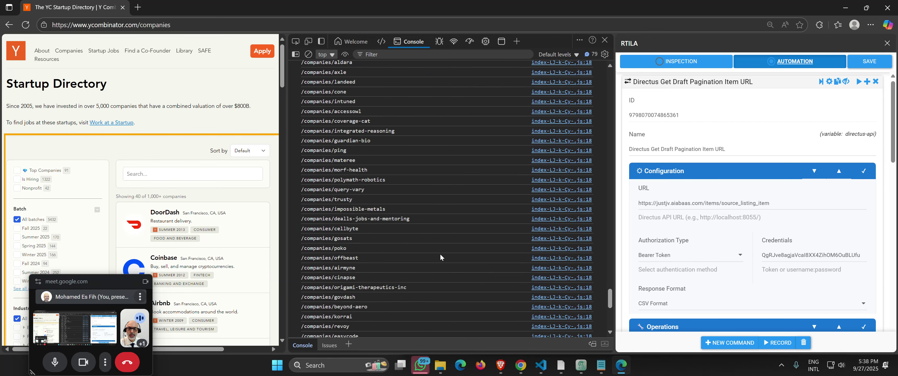
pyautogui.scroll(-10, 399, 202)
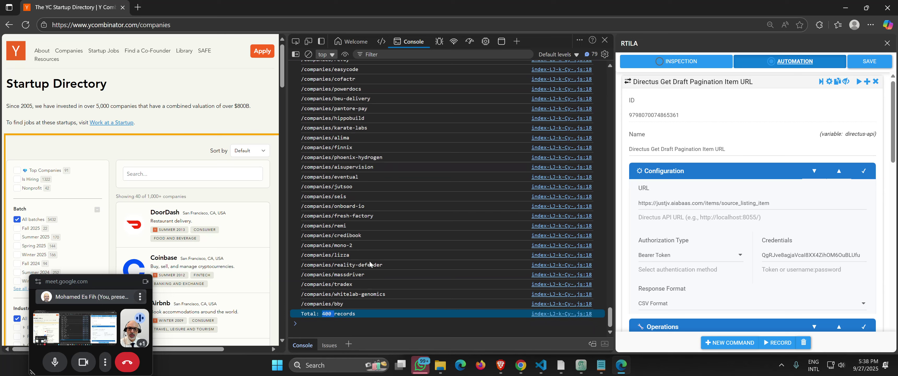
pyautogui.click(359, 291)
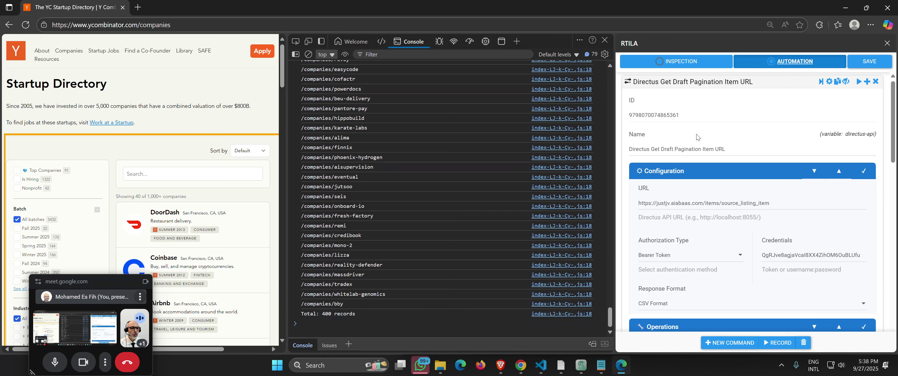
# - Copy the Directus command's name and make the List command's value {{Directus Get Draft Pagination Item URL}}
pyautogui.click(656, 85)
pyautogui.click(655, 85)
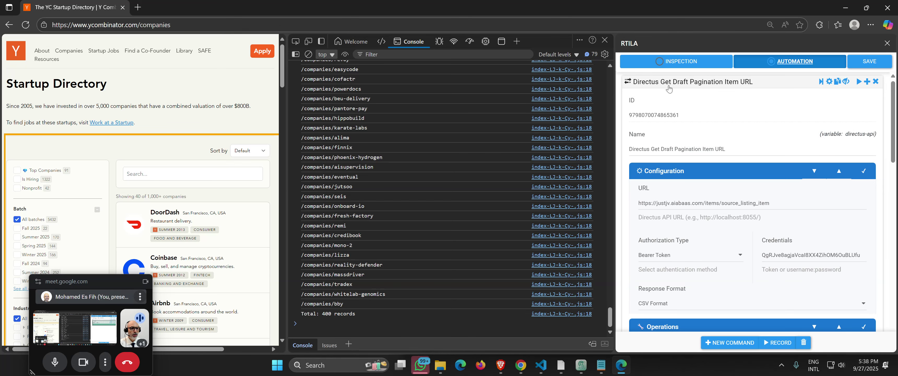
pyautogui.click(734, 151)
pyautogui.moveTo(734, 151); pyautogui.dragTo(630, 150)
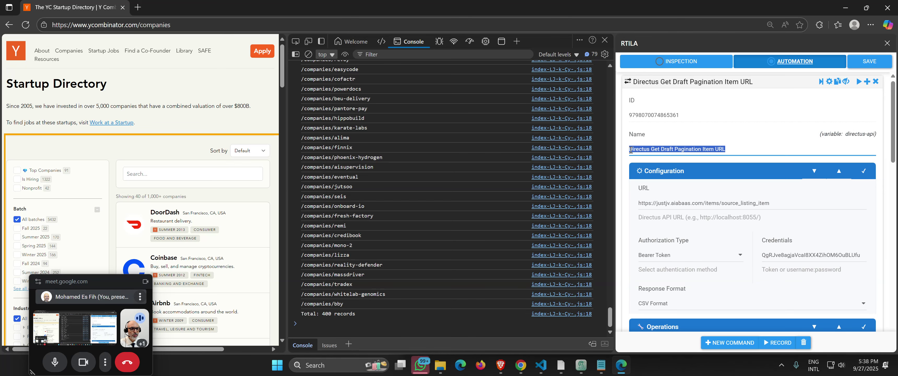
pyautogui.rightClick(655, 148)
pyautogui.click(686, 188)
pyautogui.click(683, 84)
pyautogui.click(644, 98)
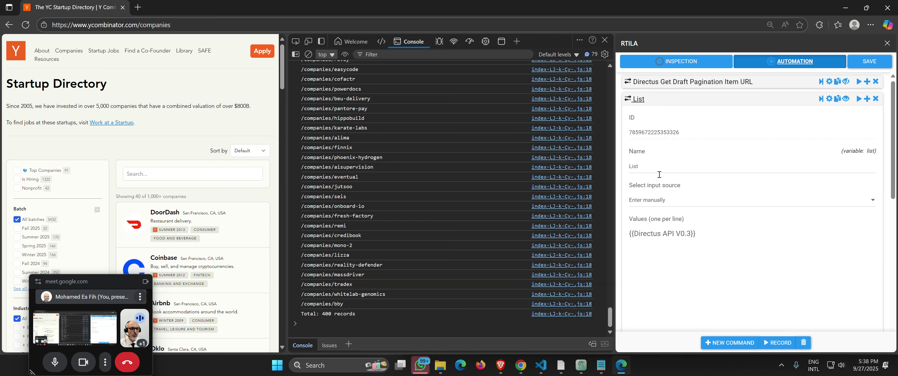
pyautogui.moveTo(635, 234); pyautogui.dragTo(690, 234)
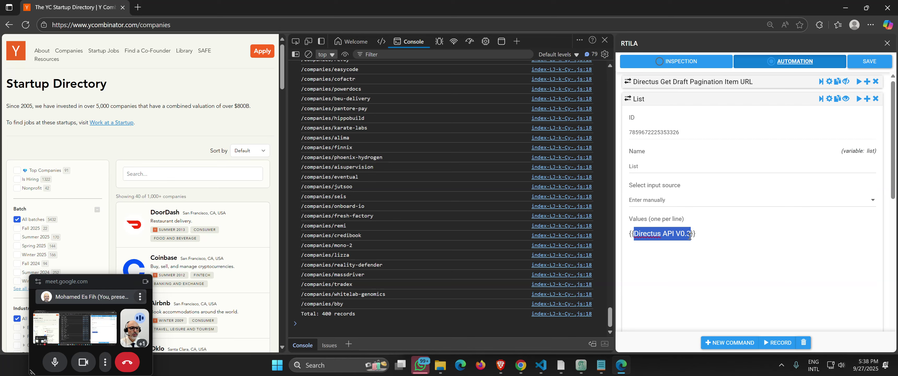
pyautogui.hotkey('ctrl', 'v')
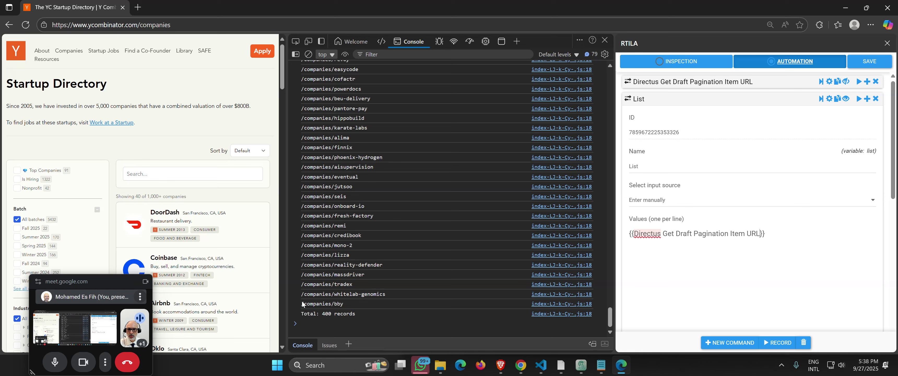
pyautogui.click(640, 100)
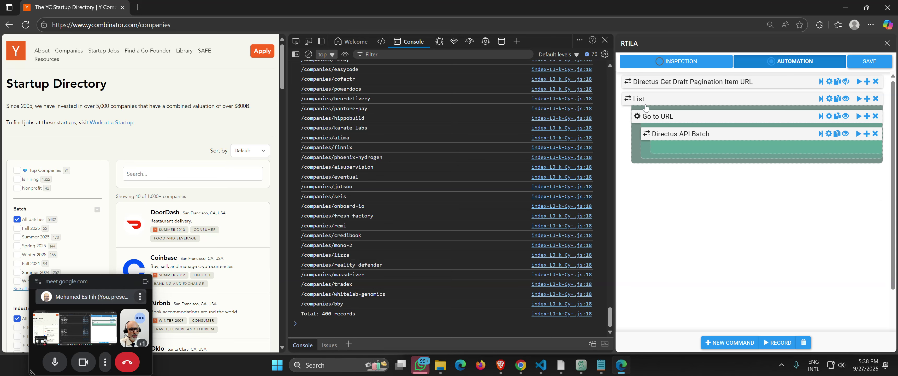
pyautogui.click(657, 117)
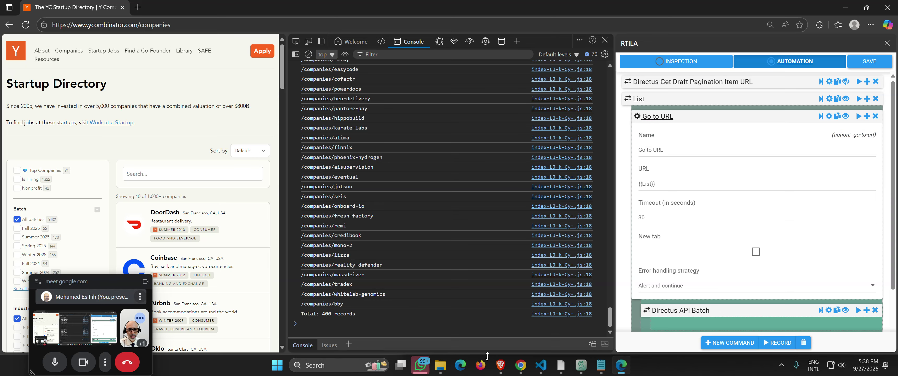
pyautogui.moveTo(520, 365)
pyautogui.click(404, 278)
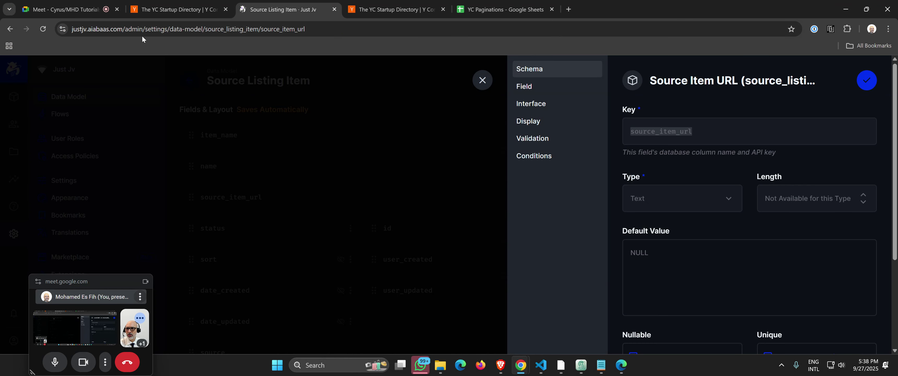
pyautogui.click(174, 9)
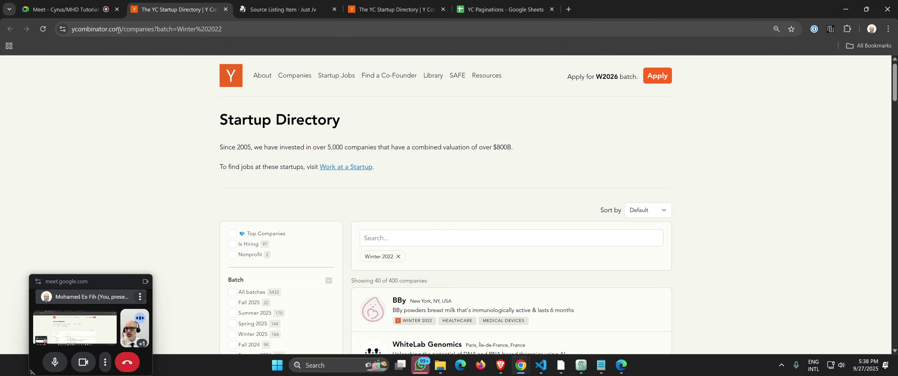
pyautogui.moveTo(122, 30); pyautogui.dragTo(72, 30)
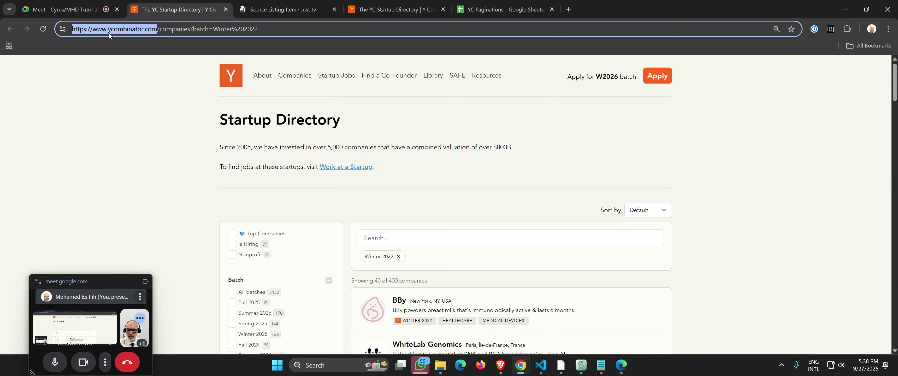
pyautogui.click(620, 366)
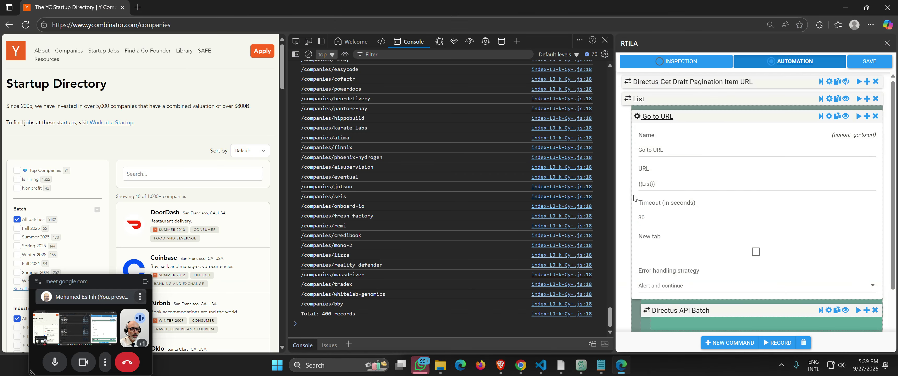
pyautogui.hotkey('ctrl', 'v')
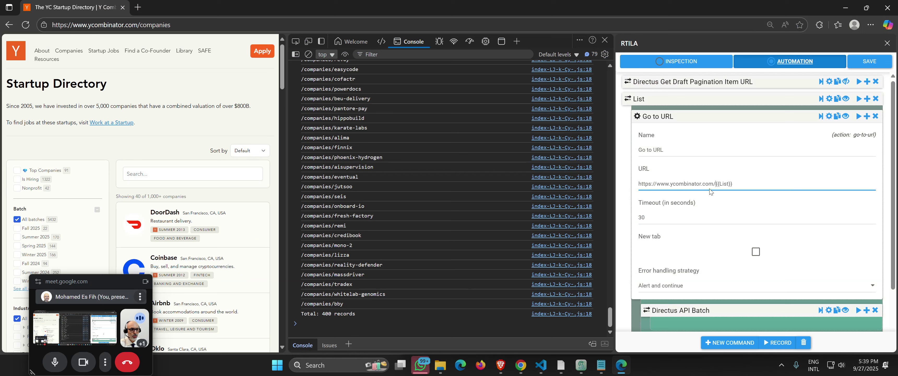
pyautogui.press('BackSpace')
pyautogui.moveTo(733, 184); pyautogui.dragTo(638, 185)
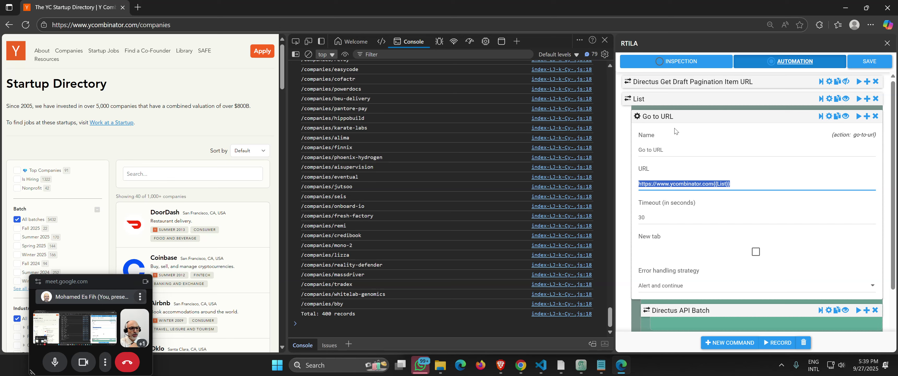
pyautogui.click(668, 121)
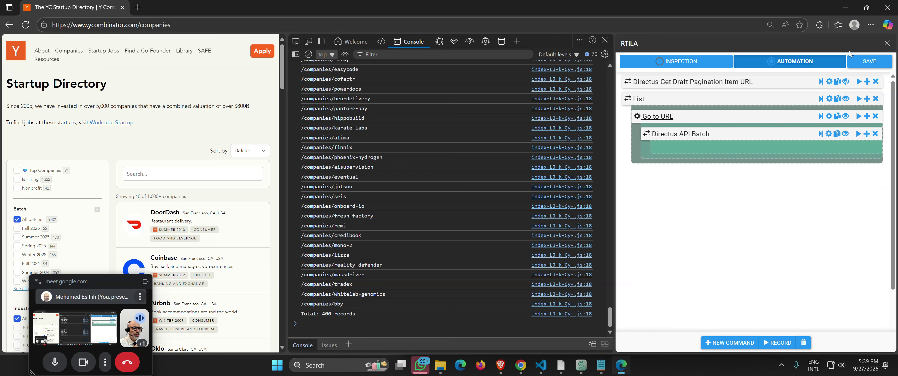
pyautogui.click(868, 62)
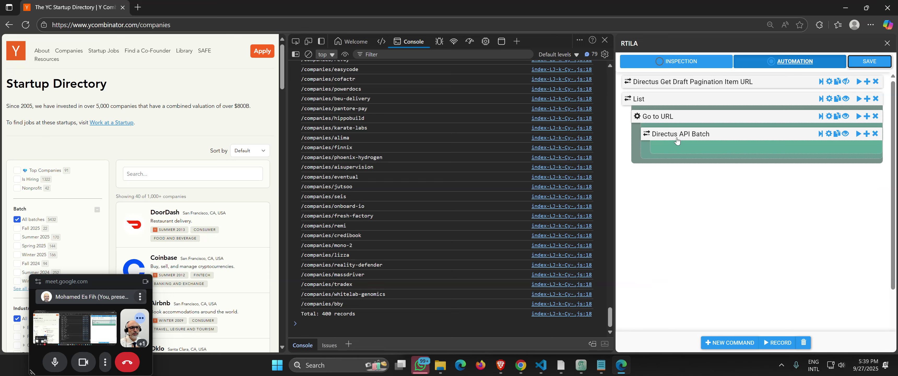
# - Replace the Directus API Batch command nested under Go to URL with a Wait time command
pyautogui.click(875, 134)
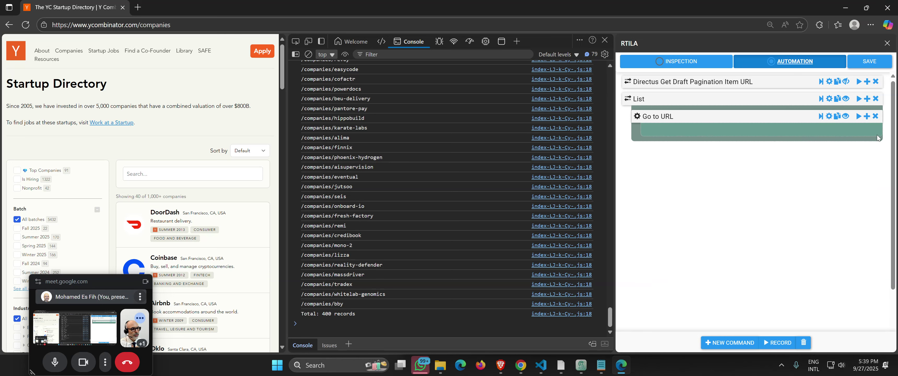
pyautogui.click(867, 118)
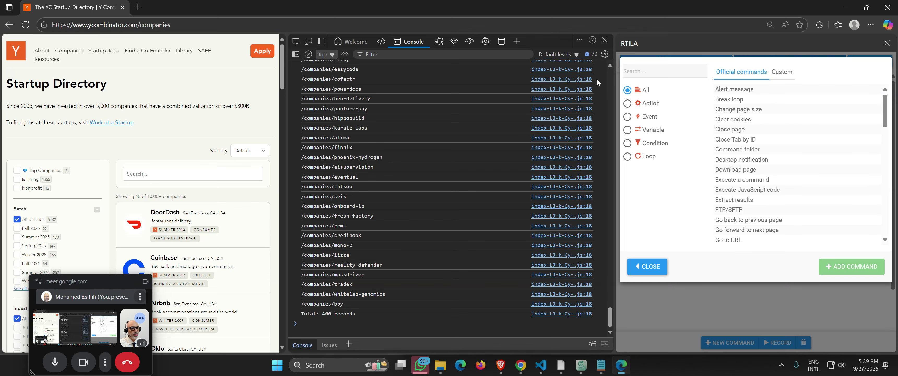
pyautogui.click(630, 70)
pyautogui.write('wait')
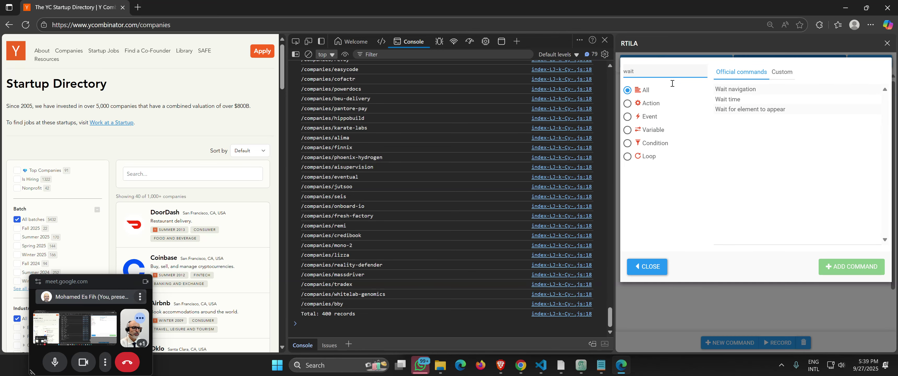
pyautogui.doubleClick(729, 99)
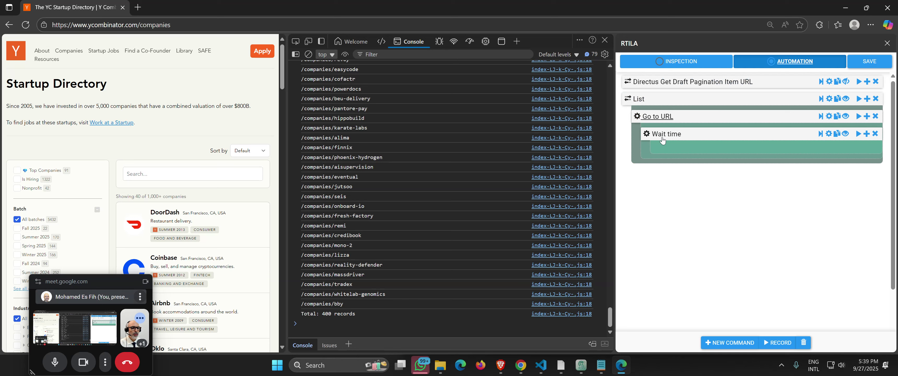
# - Set the Wait time command's minimum wait to 5, save the automation and close the RTILA browser window
pyautogui.click(664, 136)
pyautogui.click(663, 202)
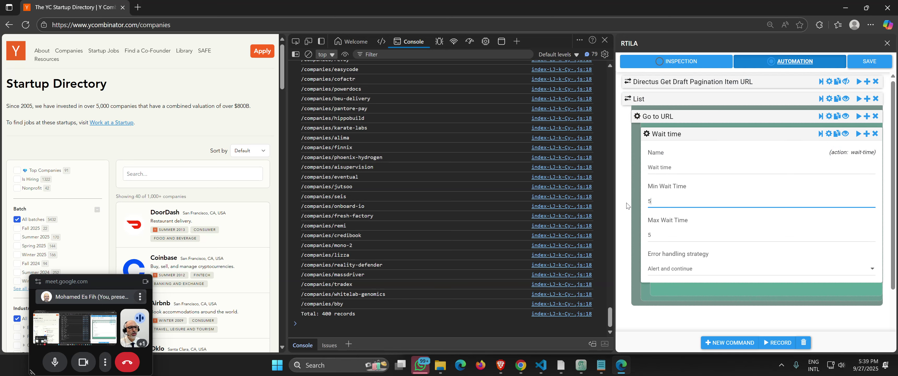
pyautogui.write('5')
pyautogui.click(666, 134)
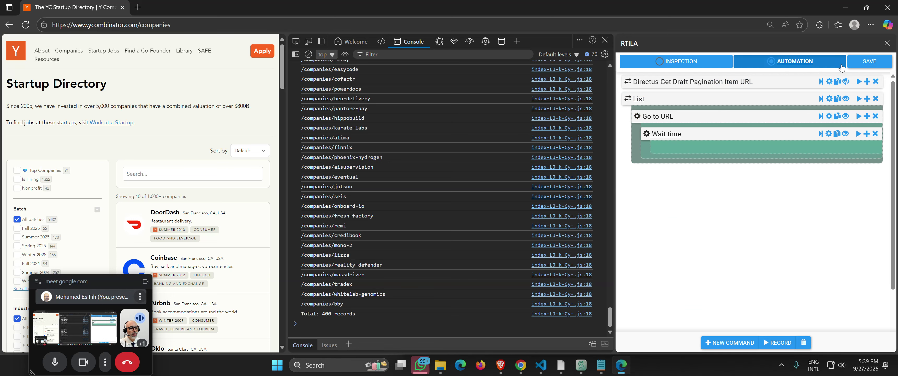
pyautogui.click(866, 62)
pyautogui.click(887, 7)
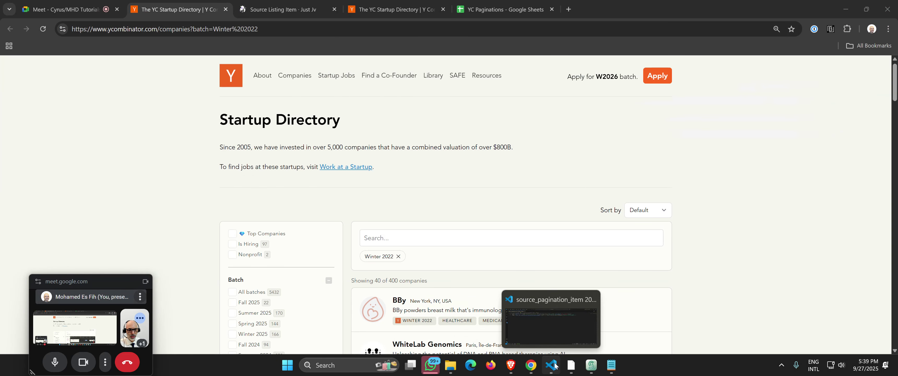
# - Switch to RTILA, run the Ycombinator Startup Directory Step2 Get Organization project and open the browser console to watch the visited pages
pyautogui.click(571, 365)
pyautogui.click(269, 109)
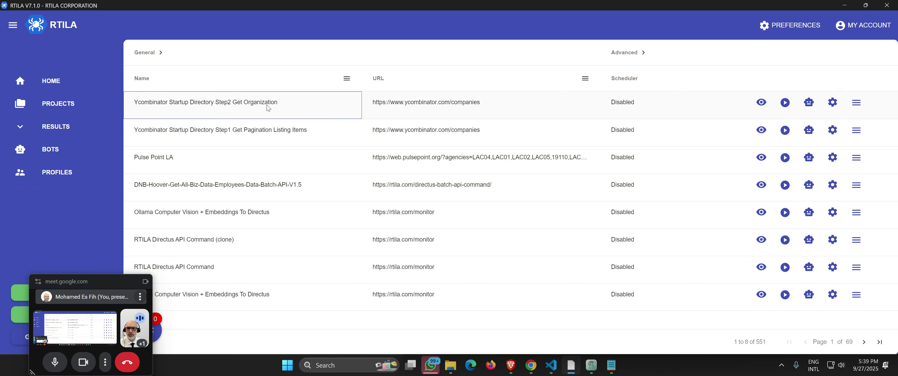
pyautogui.click(785, 102)
pyautogui.click(815, 104)
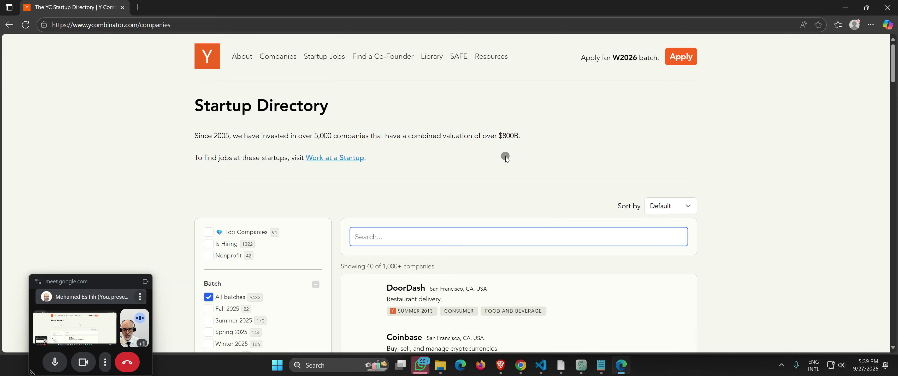
pyautogui.hotkey('ctrl', 'shift', 'j')
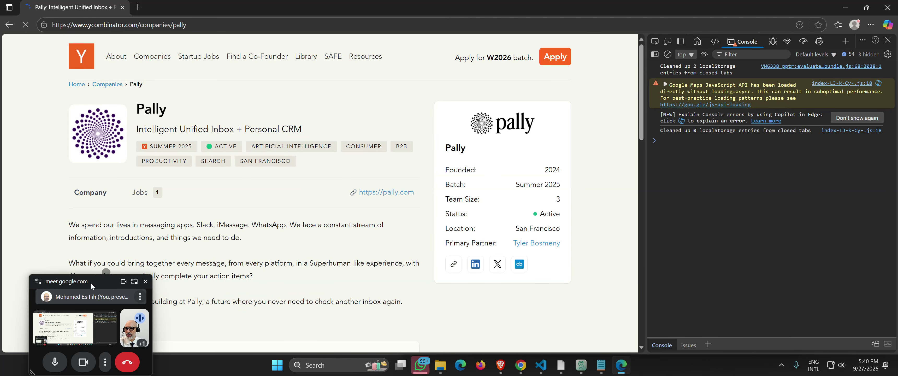
pyautogui.moveTo(92, 279); pyautogui.dragTo(61, 240)
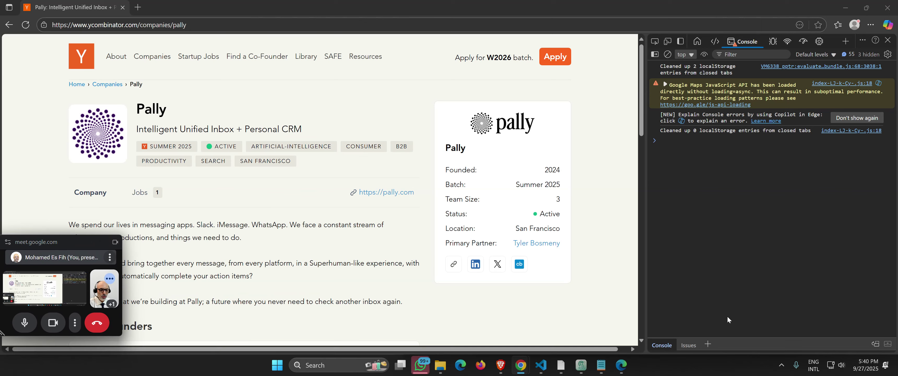
# - Return to RTILA and stop the running Step2 Get Organization project, confirming the stop
pyautogui.click(561, 364)
pyautogui.click(773, 103)
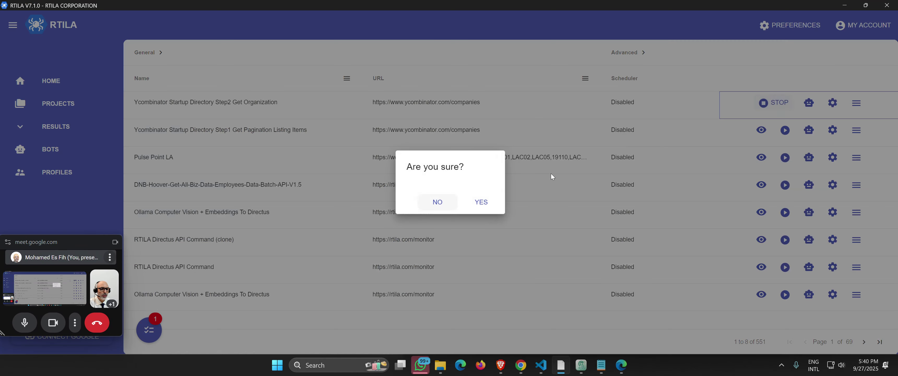
pyautogui.click(487, 207)
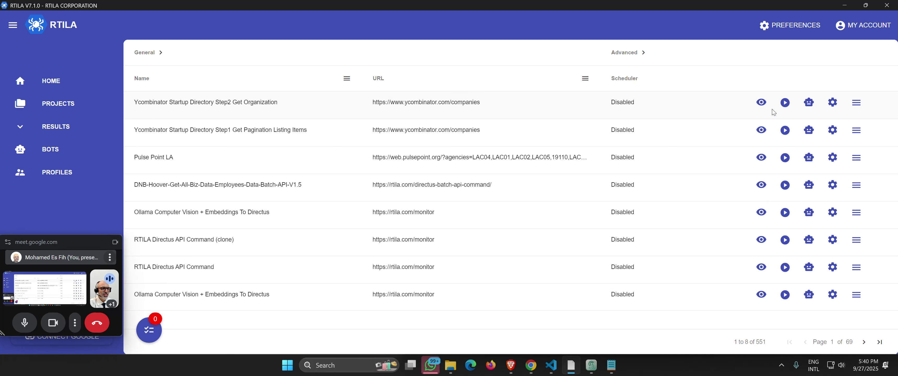
# - Reopen the Step2 Get Organization project in the RTILA editor browser, widen the RTILA panel and open DoorDash's company page
pyautogui.click(764, 104)
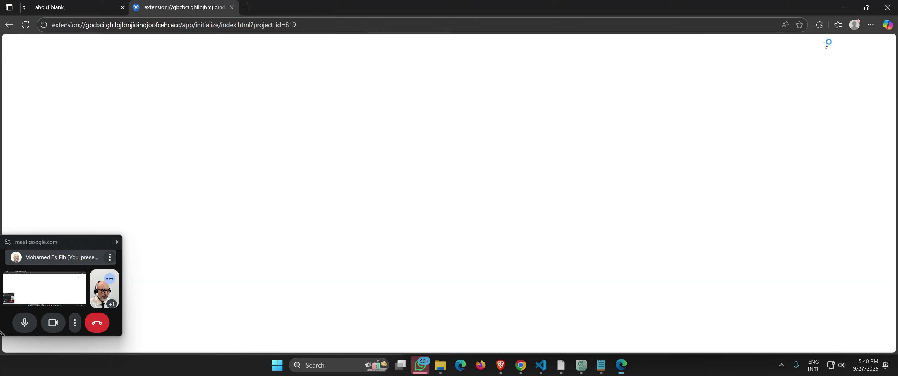
pyautogui.click(818, 24)
pyautogui.click(736, 51)
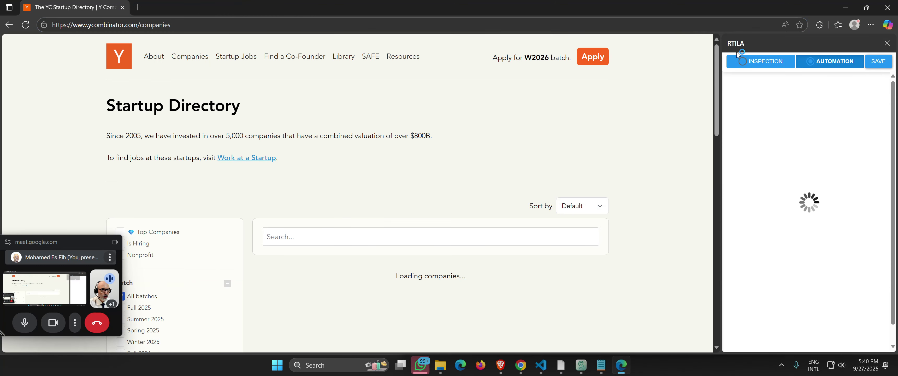
pyautogui.moveTo(721, 118); pyautogui.dragTo(644, 118)
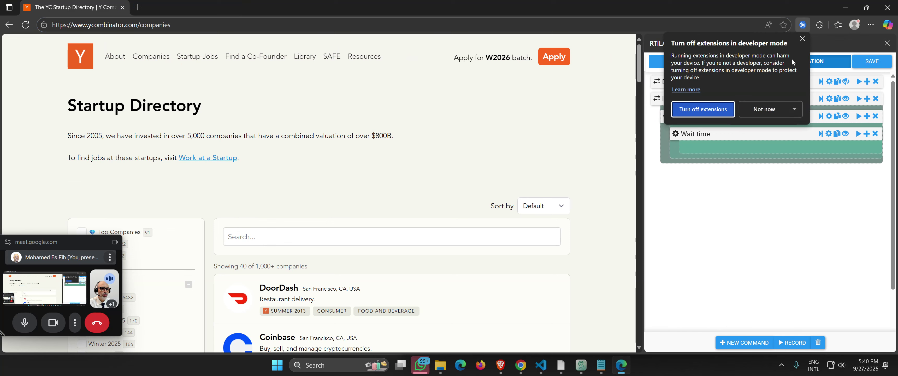
pyautogui.click(802, 39)
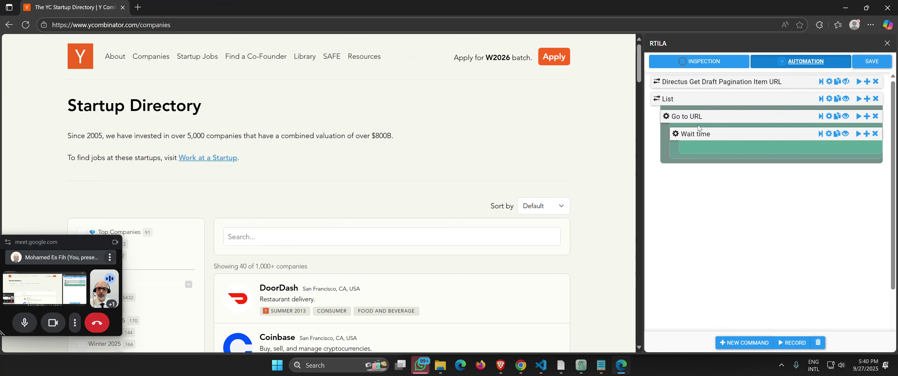
pyautogui.click(276, 292)
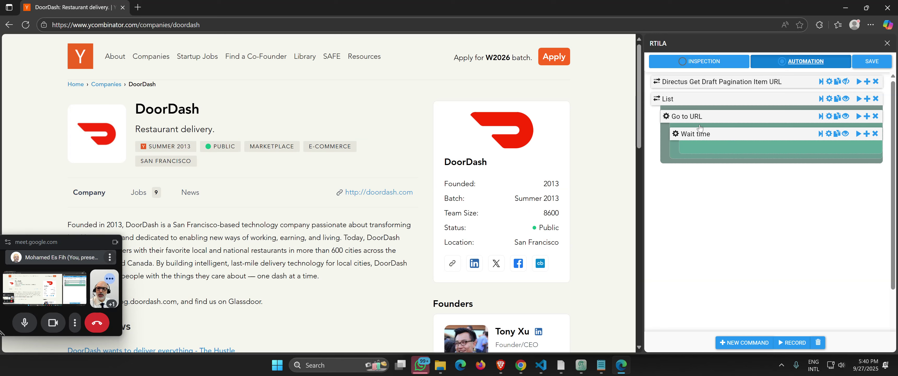
# - Examine DoorDash's company page for extractable data: company name, description, founding year, team size, founders and jobs
pyautogui.doubleClick(194, 111)
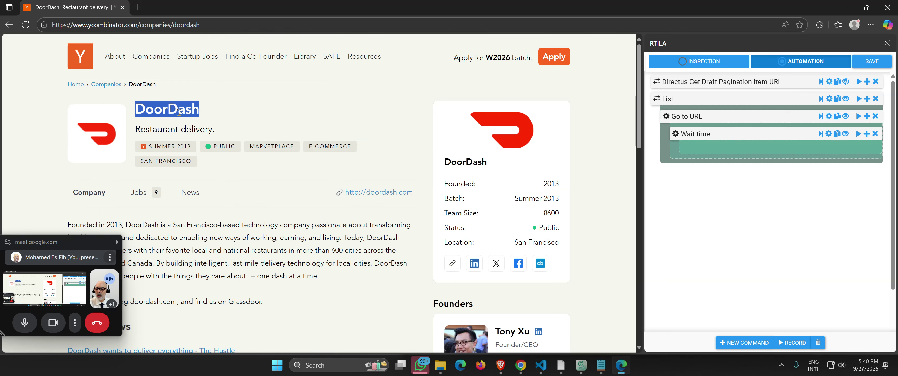
pyautogui.scroll(-3, 115, 153)
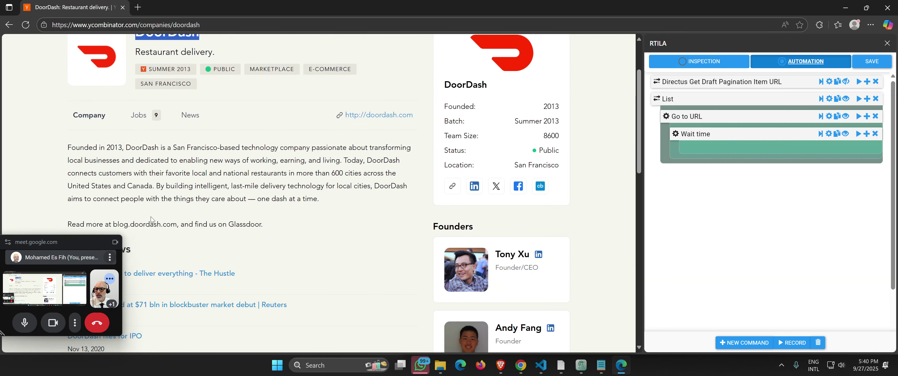
pyautogui.moveTo(112, 153); pyautogui.dragTo(159, 159)
pyautogui.moveTo(79, 241); pyautogui.dragTo(23, 271)
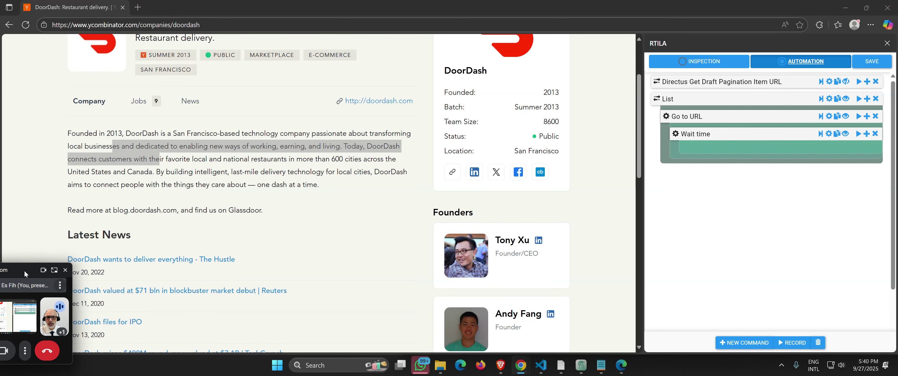
pyautogui.scroll(3, 374, 193)
pyautogui.doubleClick(551, 183)
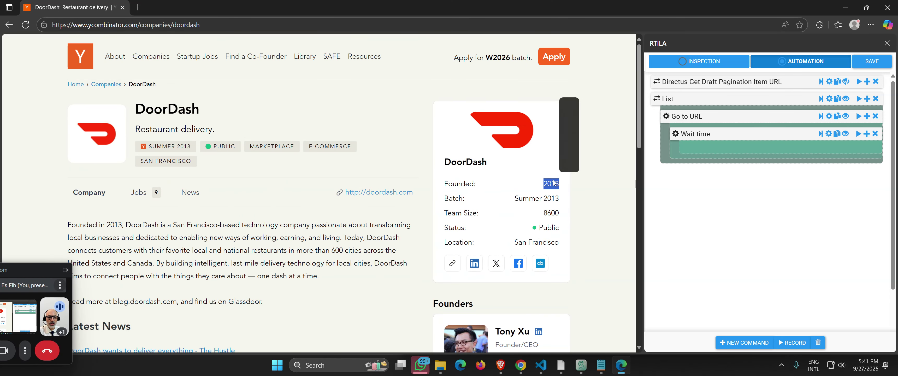
pyautogui.doubleClick(550, 213)
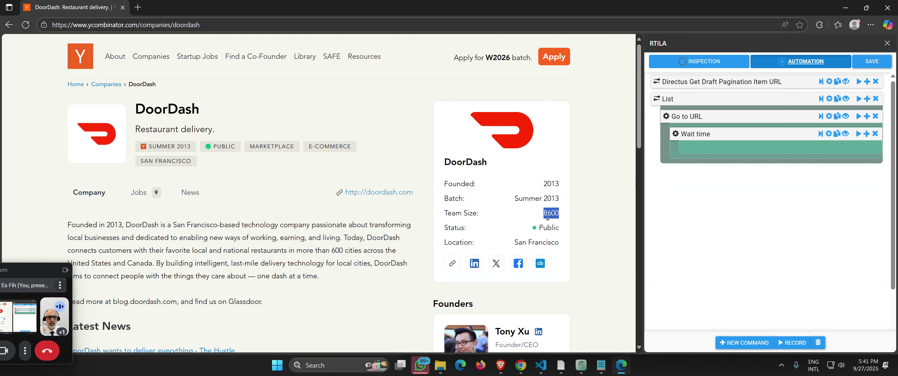
pyautogui.scroll(-3, 545, 215)
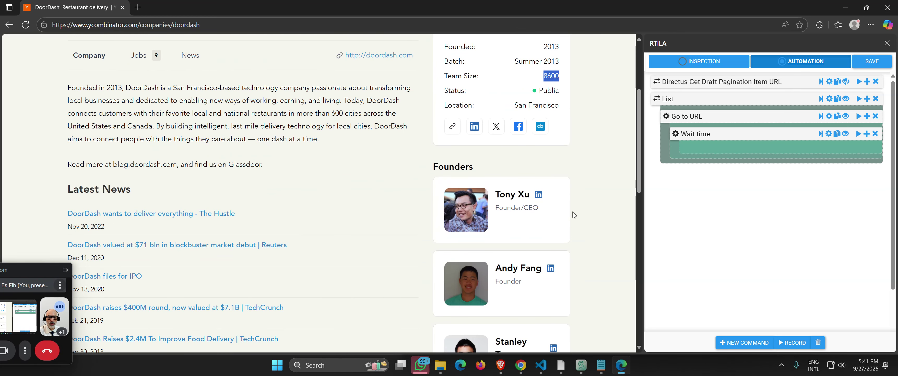
pyautogui.scroll(-6, 531, 206)
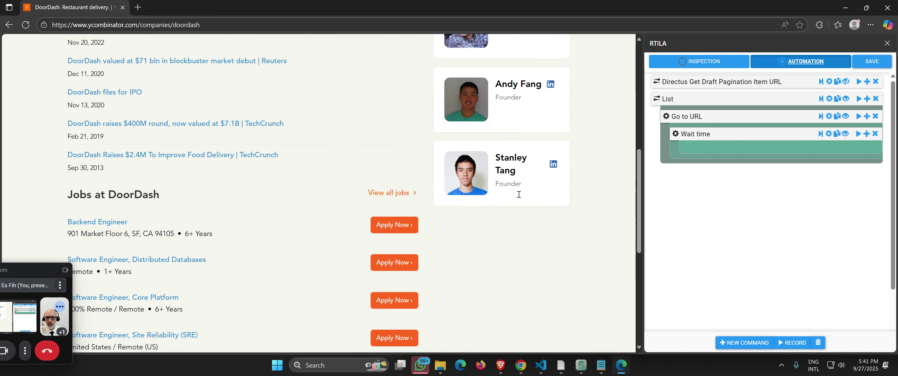
pyautogui.scroll(-4, 500, 225)
pyautogui.scroll(15, 375, 191)
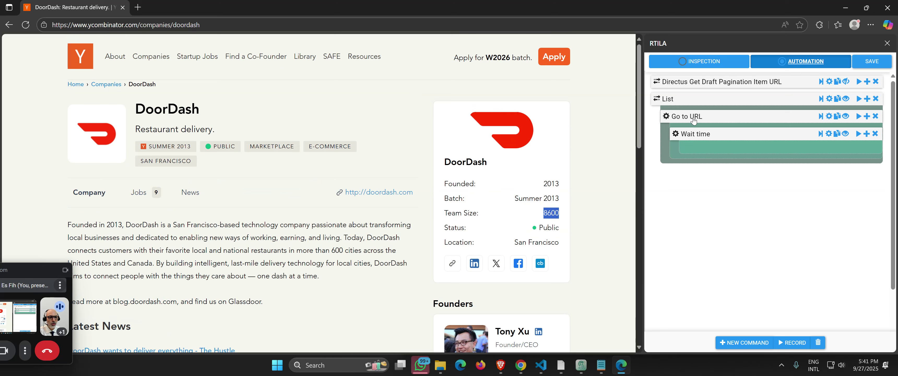
# - Add the custom Directus API V0.3 command and nest it under Go to URL, below the Wait time command
pyautogui.click(692, 135)
pyautogui.click(692, 138)
pyautogui.click(743, 342)
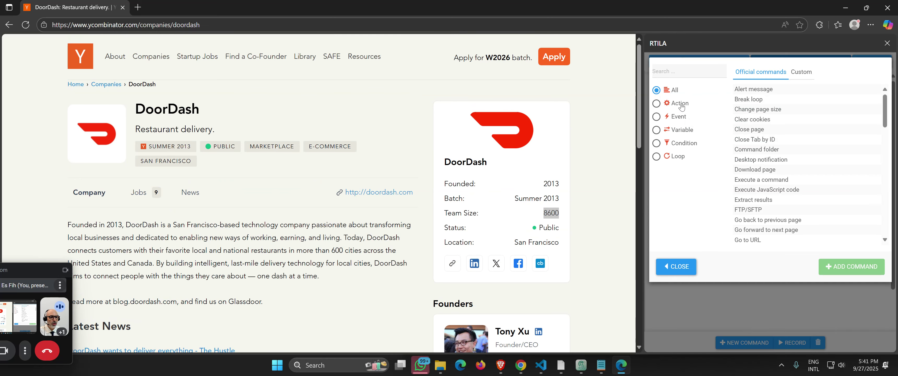
pyautogui.click(690, 75)
pyautogui.write('direct')
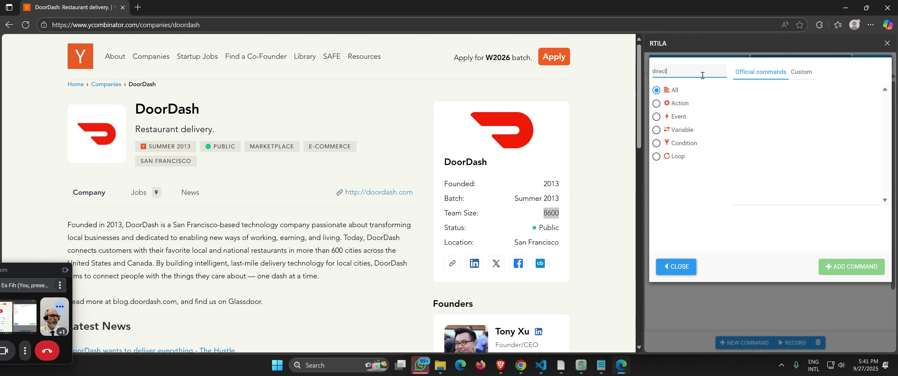
pyautogui.click(801, 72)
pyautogui.click(758, 91)
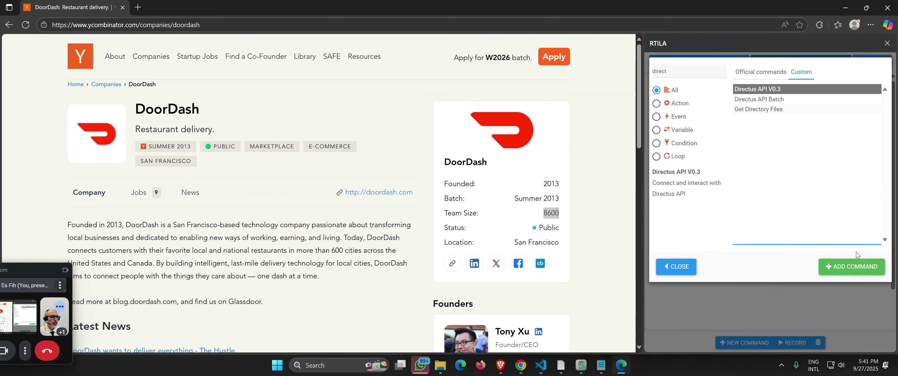
pyautogui.click(849, 267)
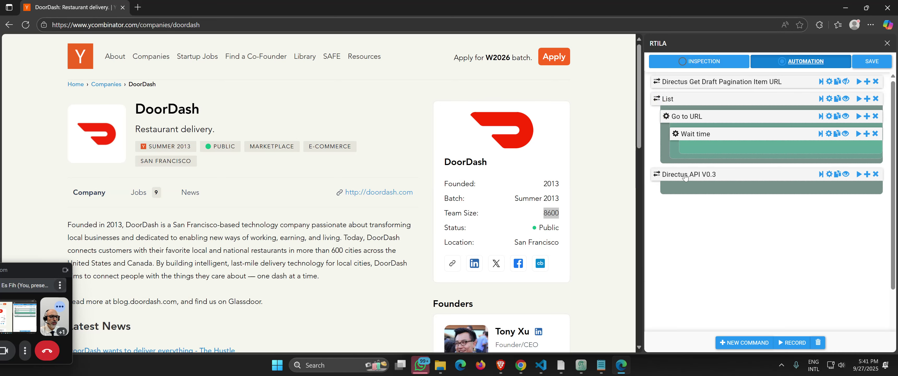
pyautogui.moveTo(685, 177); pyautogui.dragTo(701, 159)
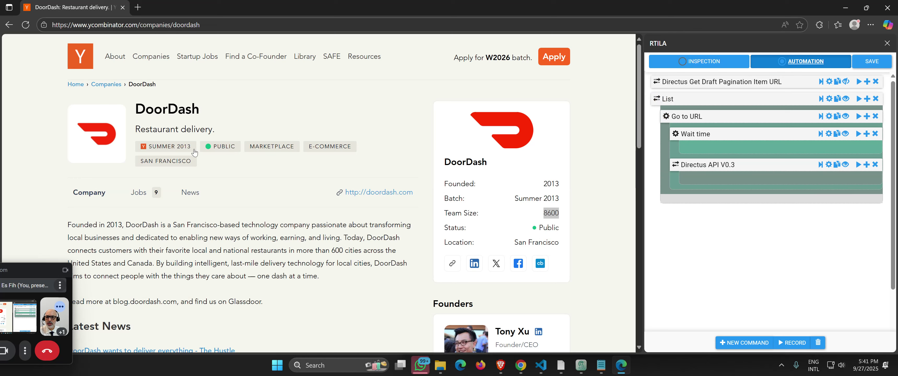
# - Review the Directus API V0.3 command's configuration and operations settings, collapse the command and save the automation
pyautogui.click(722, 165)
pyautogui.scroll(-2, 733, 224)
pyautogui.scroll(-3, 732, 221)
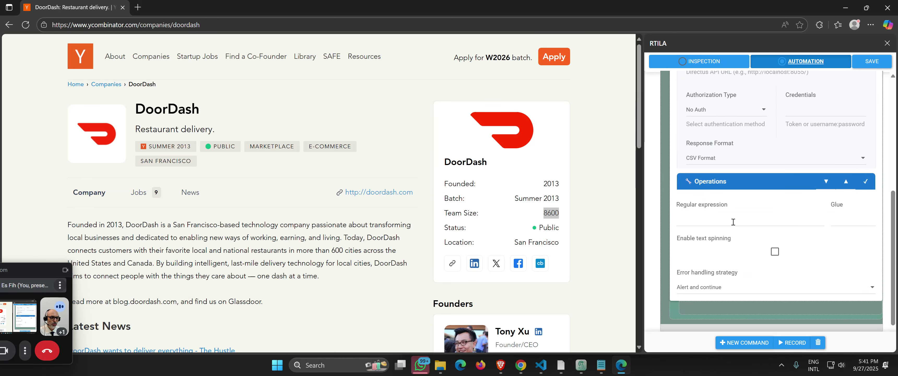
pyautogui.scroll(2, 732, 221)
pyautogui.moveTo(645, 175); pyautogui.dragTo(609, 175)
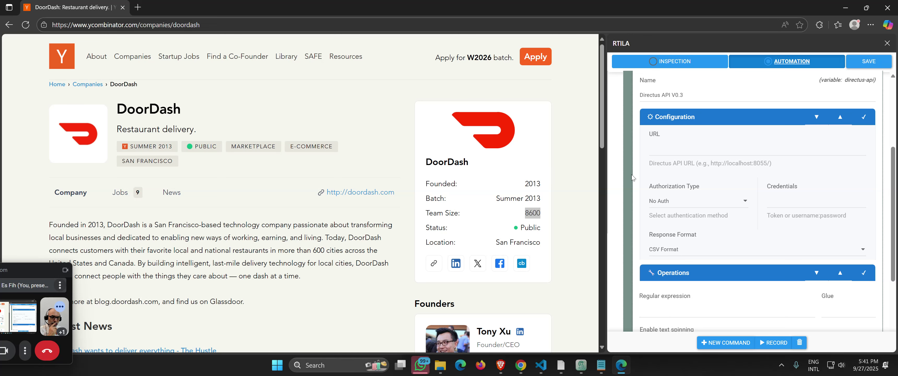
pyautogui.scroll(2, 712, 204)
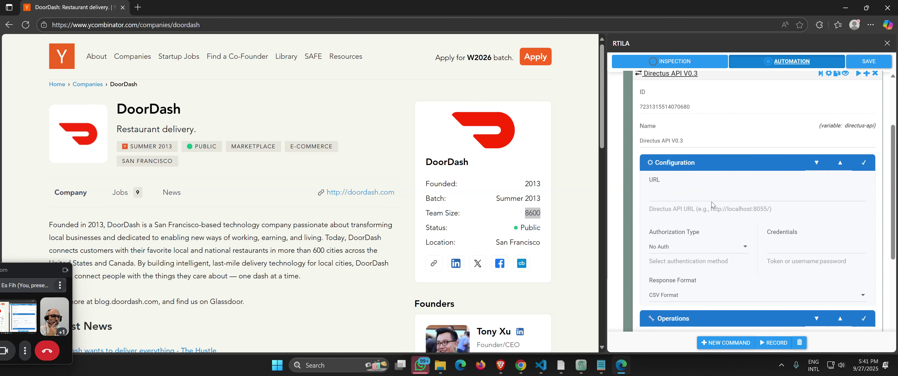
pyautogui.scroll(2, 711, 205)
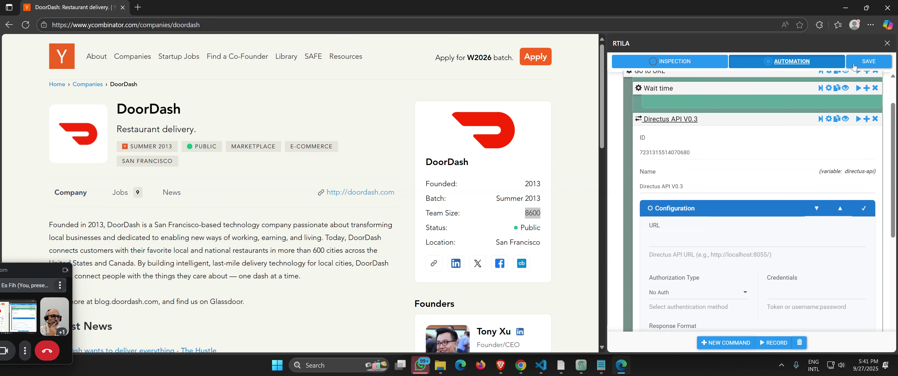
pyautogui.click(862, 62)
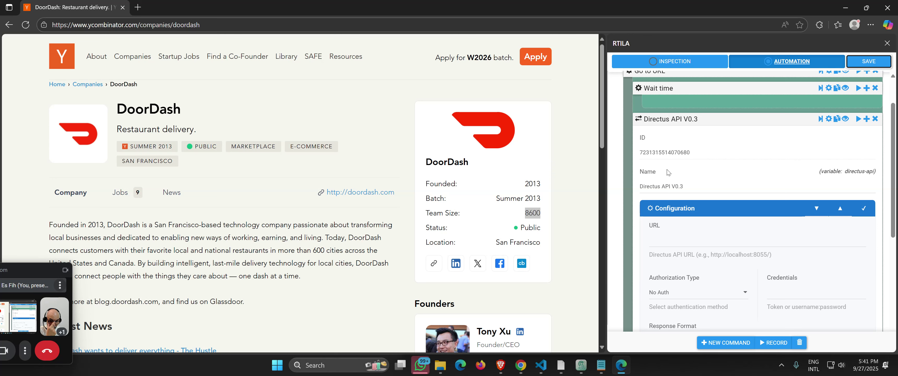
pyautogui.click(687, 122)
pyautogui.click(860, 65)
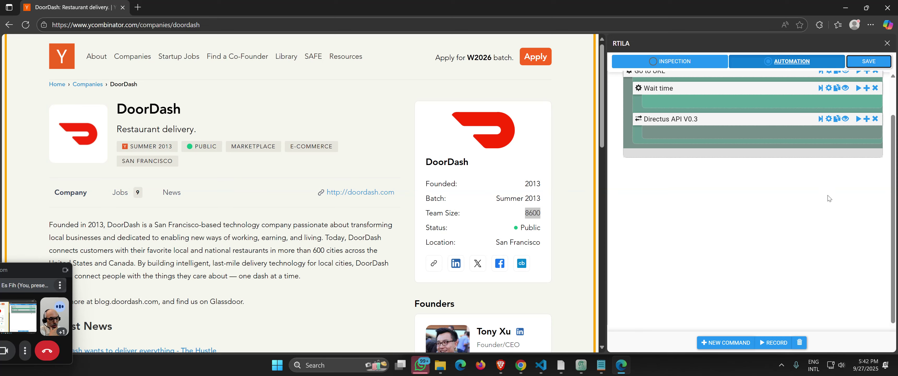
pyautogui.scroll(-1, 835, 206)
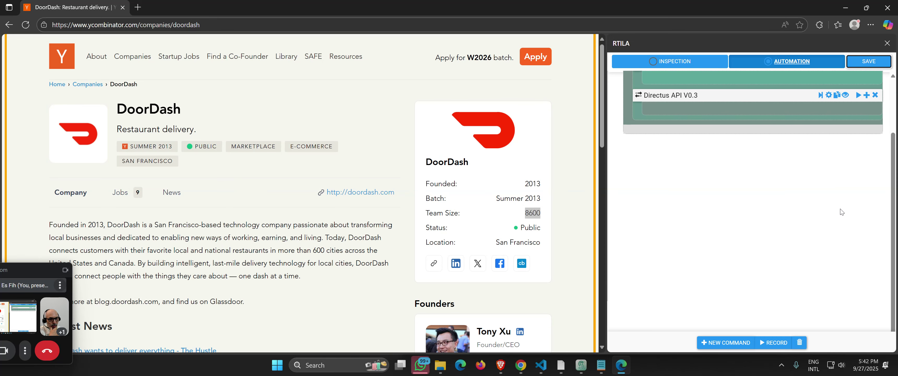
pyautogui.scroll(3, 841, 211)
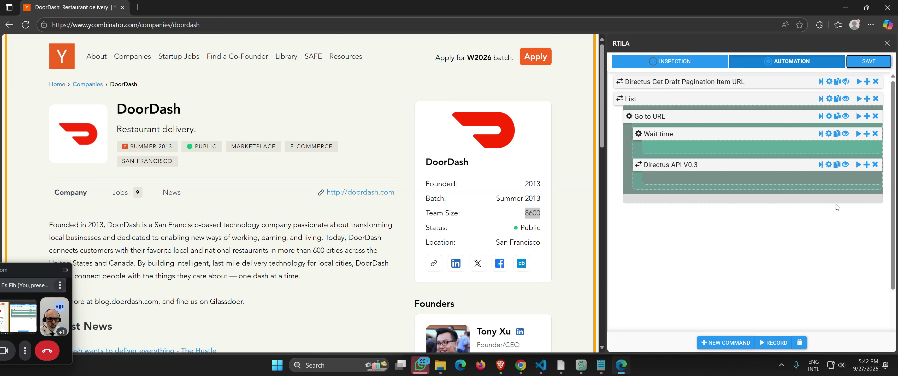
# - Rename the first inspection property of Dataset #1 as Company Name
pyautogui.click(668, 62)
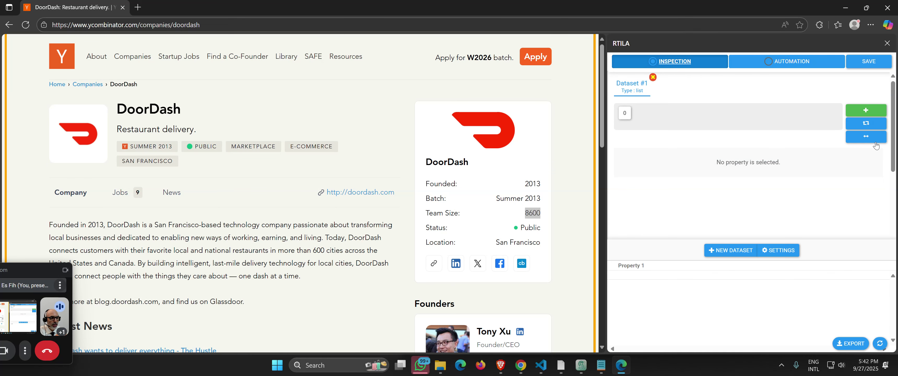
pyautogui.click(624, 113)
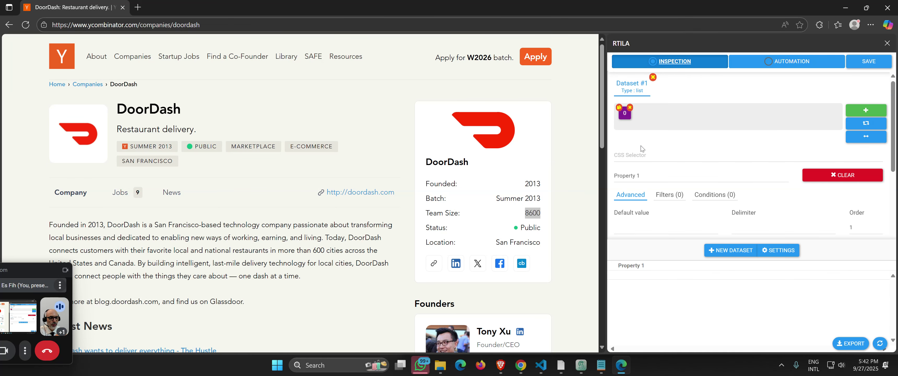
pyautogui.tripleClick(651, 177)
pyautogui.write('Comp')
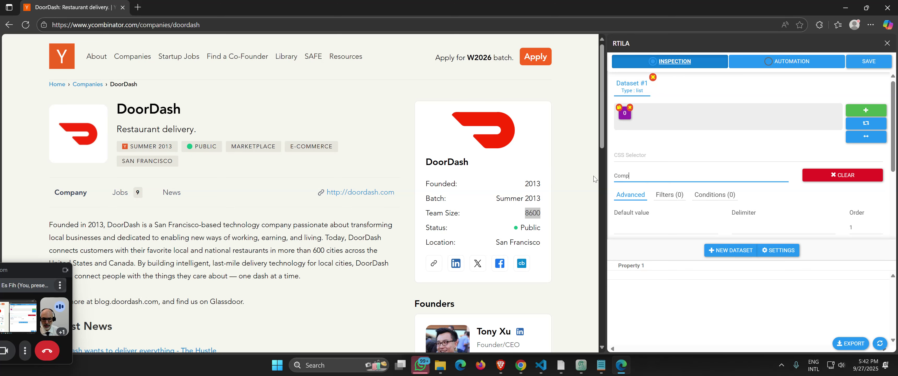
pyautogui.write('anuy')
pyautogui.press('BackSpace')
pyautogui.write('Name')
# - Capture the large DoorDash page heading as the Company Name selector, exclude the other matched elements and save
pyautogui.click(640, 154)
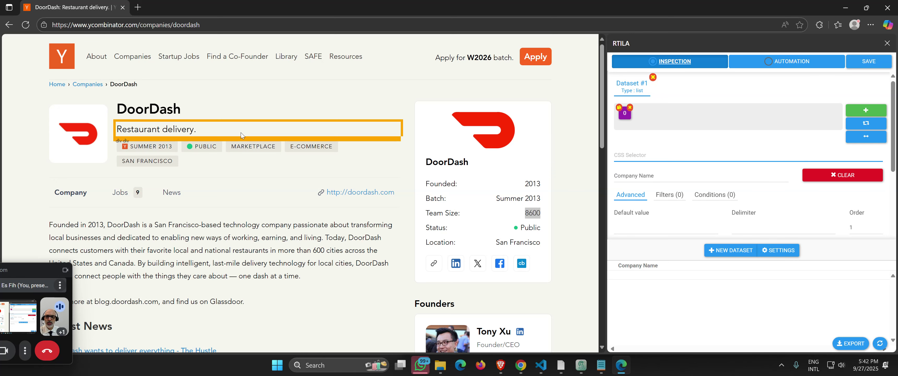
pyautogui.click(158, 118)
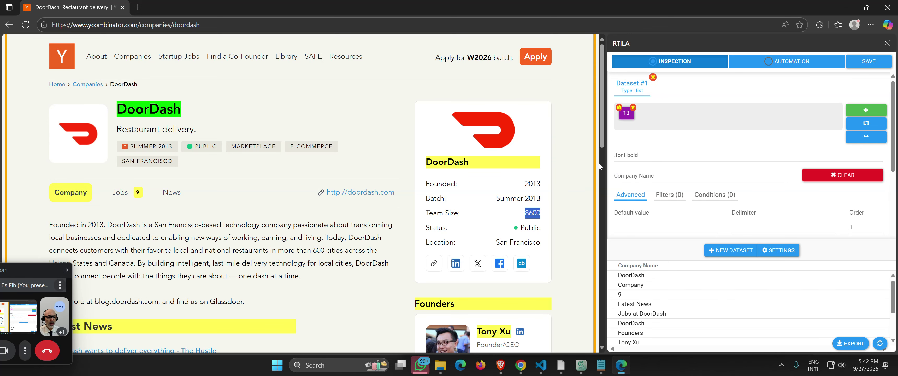
pyautogui.click(460, 163)
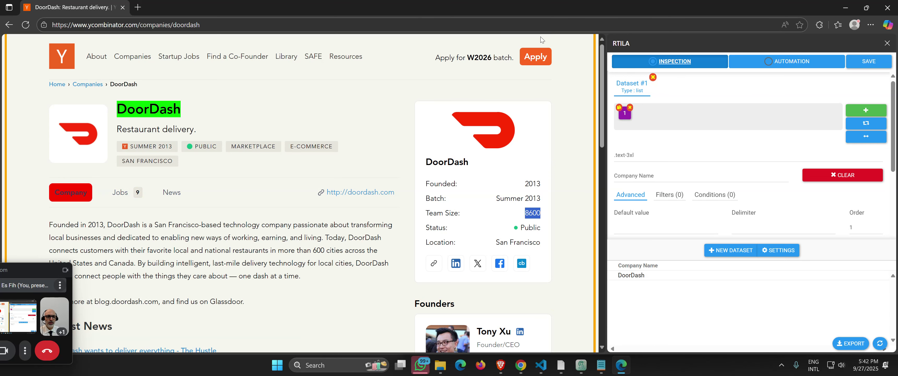
pyautogui.click(856, 60)
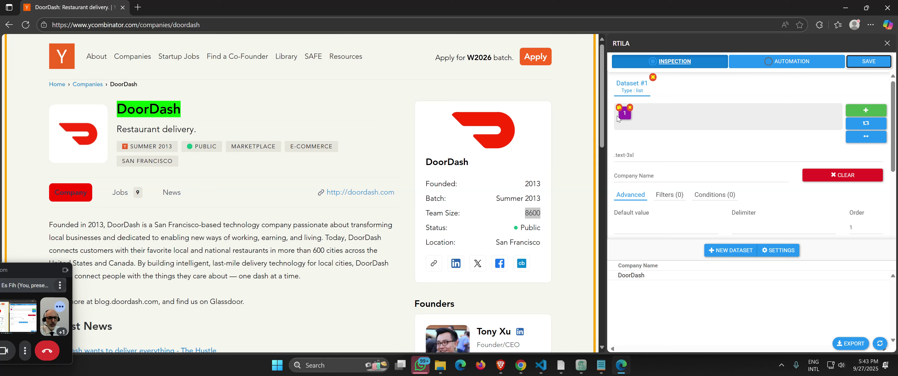
# - Reload the page, clear the Company Name selector and recapture it from the DoorDash heading, excluding the Company section label
pyautogui.click(26, 25)
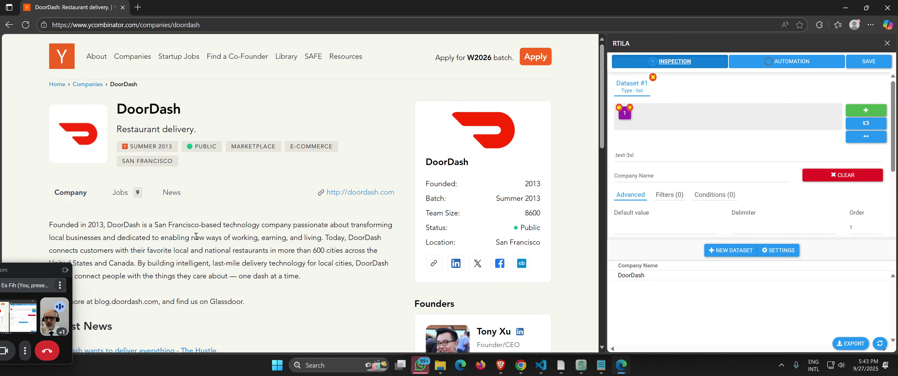
pyautogui.click(636, 155)
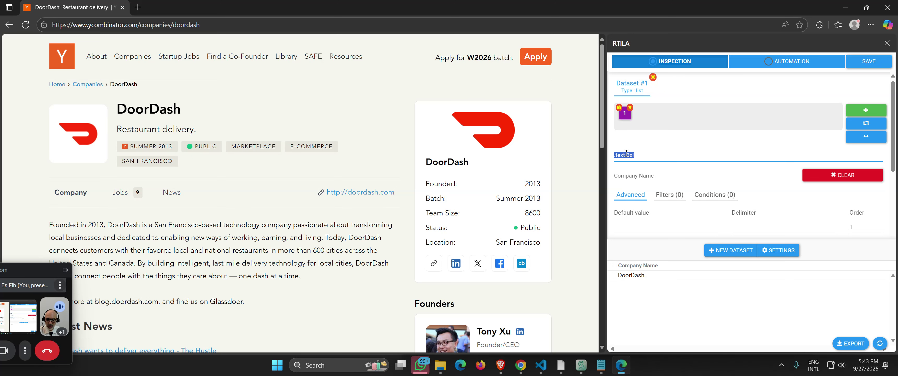
pyautogui.press('BackSpace')
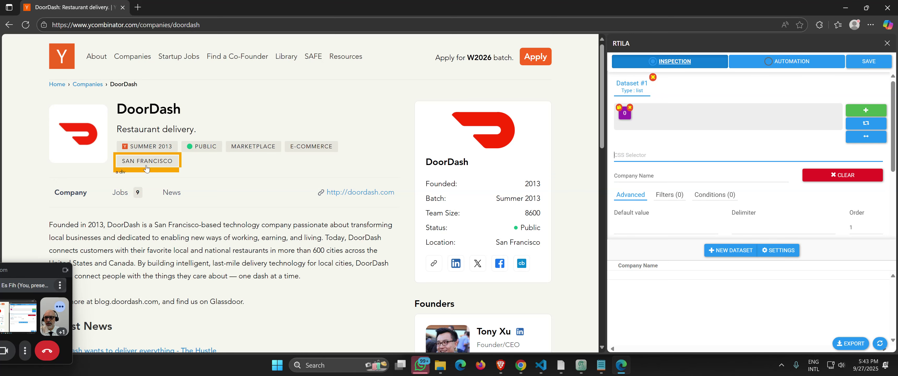
pyautogui.click(137, 107)
pyautogui.click(77, 194)
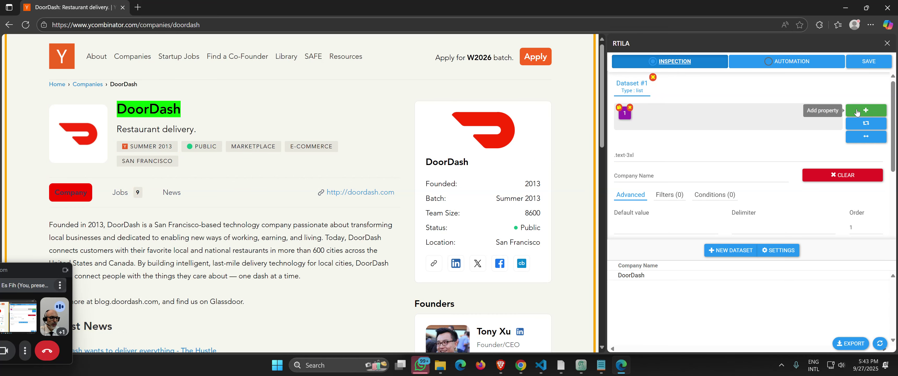
# - Add a second property that captures the Founded year value, excluding the Founded label and the Batch value
pyautogui.click(865, 110)
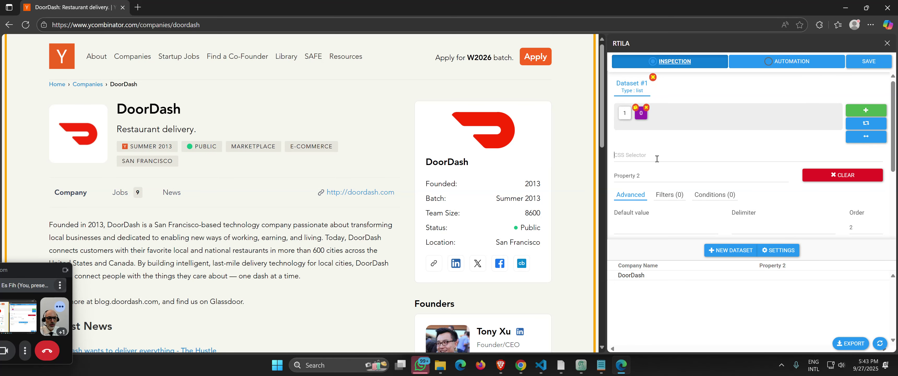
pyautogui.click(533, 184)
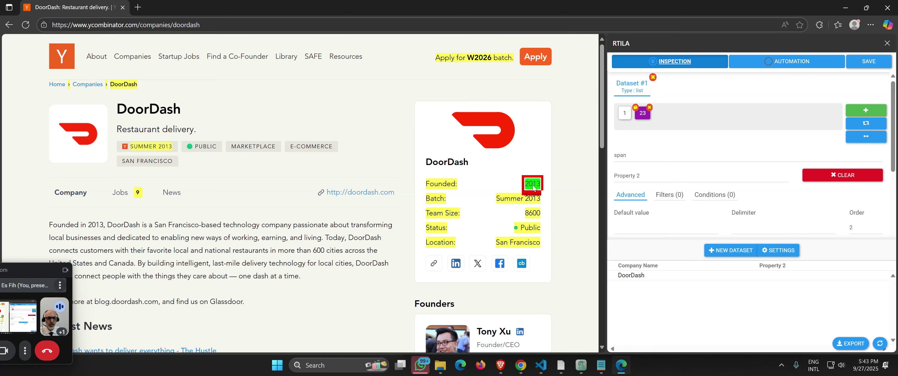
pyautogui.click(445, 187)
pyautogui.click(517, 198)
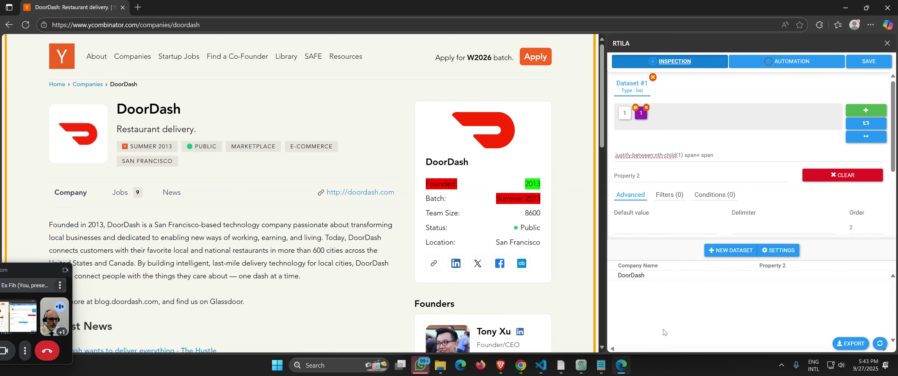
# - Name the second property Founder Year, display the full property names, save the project and widen the RTILA panel
pyautogui.moveTo(650, 175); pyautogui.dragTo(601, 175)
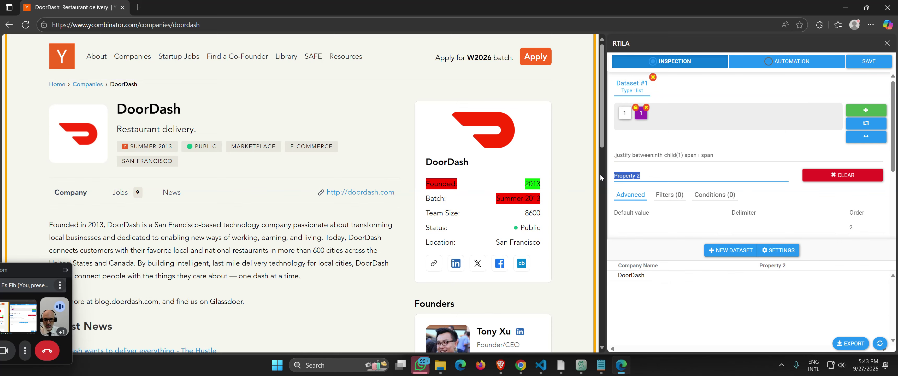
pyautogui.write('Founder Year')
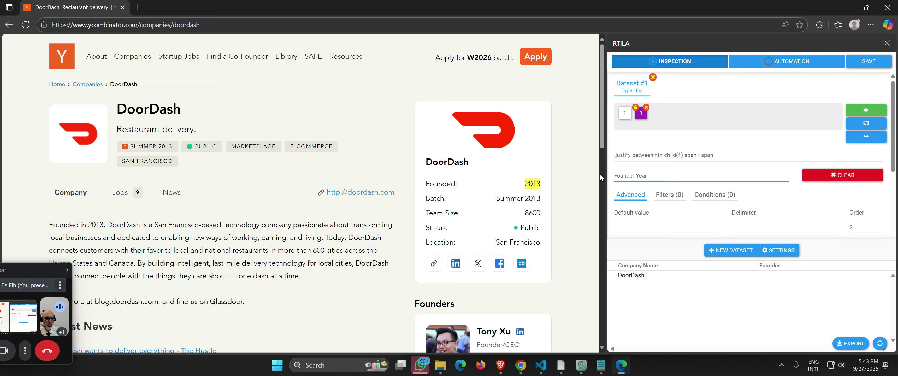
pyautogui.click(867, 140)
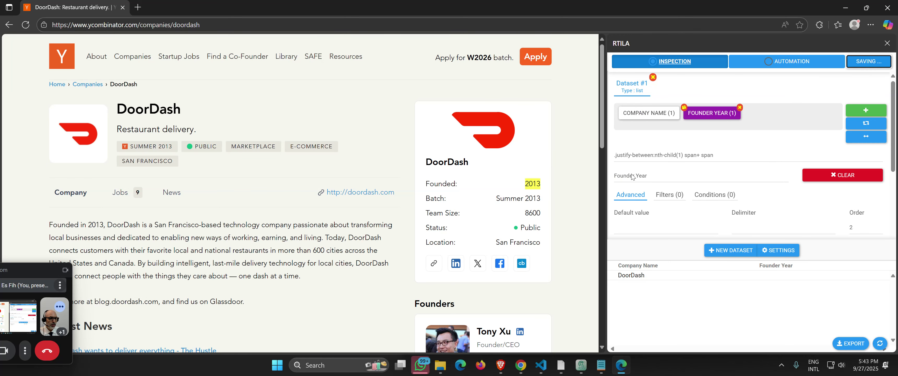
pyautogui.moveTo(607, 178); pyautogui.dragTo(581, 178)
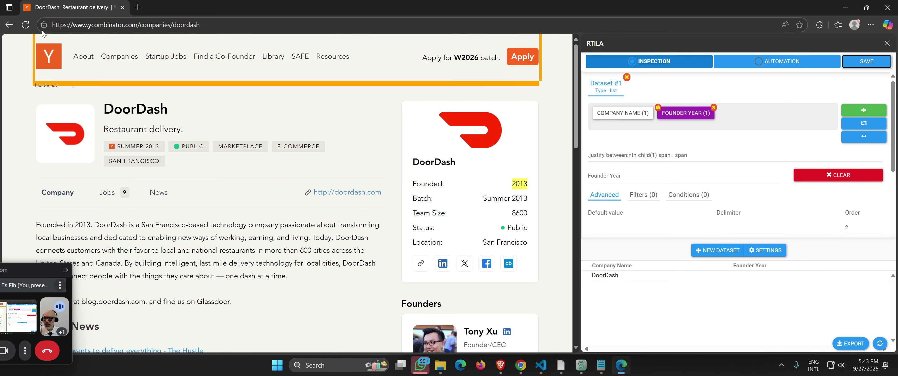
# - Reload the company page and check what the Company Name and Founder Year properties match
pyautogui.click(26, 25)
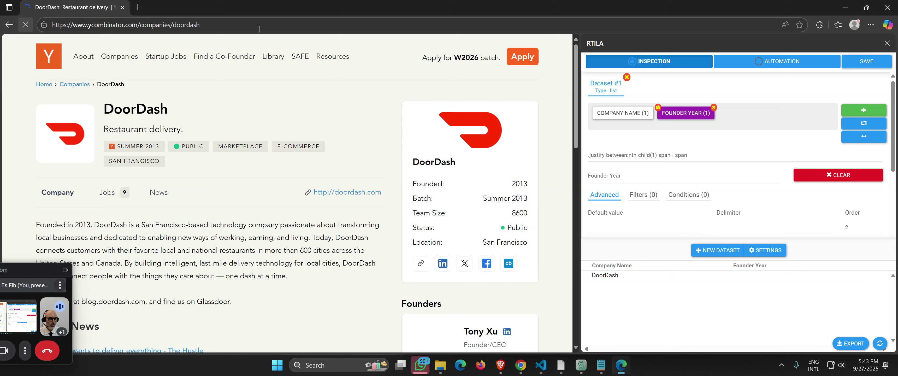
pyautogui.click(627, 156)
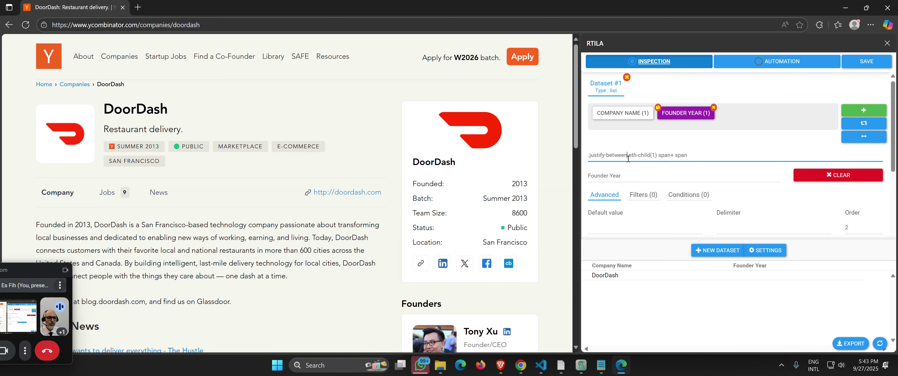
pyautogui.click(626, 113)
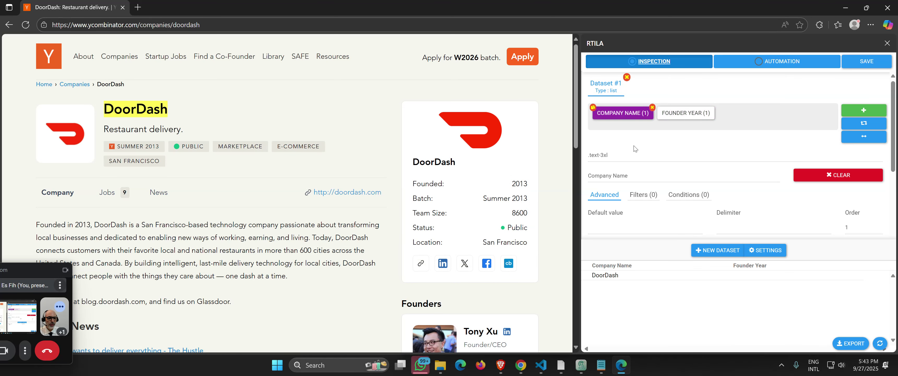
pyautogui.click(684, 114)
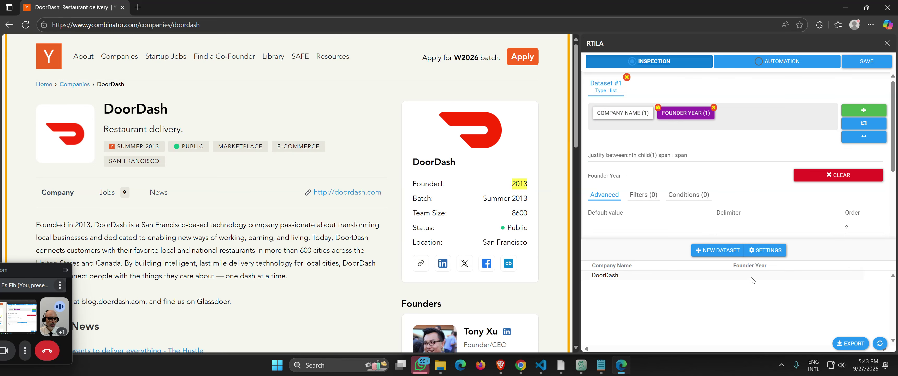
# - Try to recapture Founder Year from the whole Founded row, excluding the Batch row and the Public tag
pyautogui.tripleClick(676, 155)
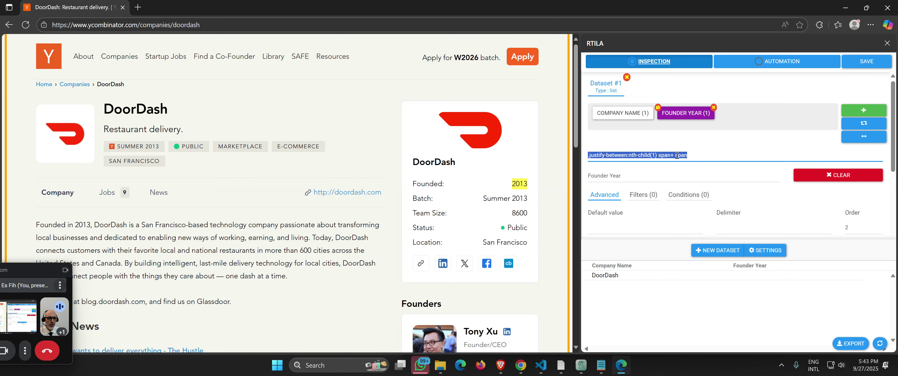
pyautogui.press('BackSpace')
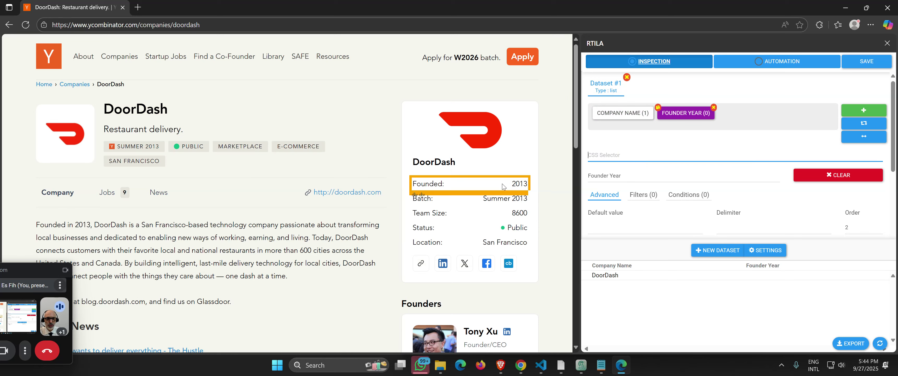
pyautogui.click(502, 187)
pyautogui.click(476, 202)
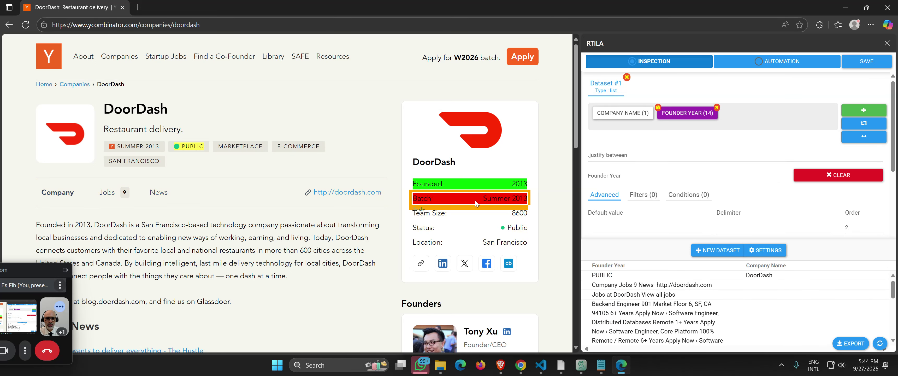
pyautogui.click(198, 148)
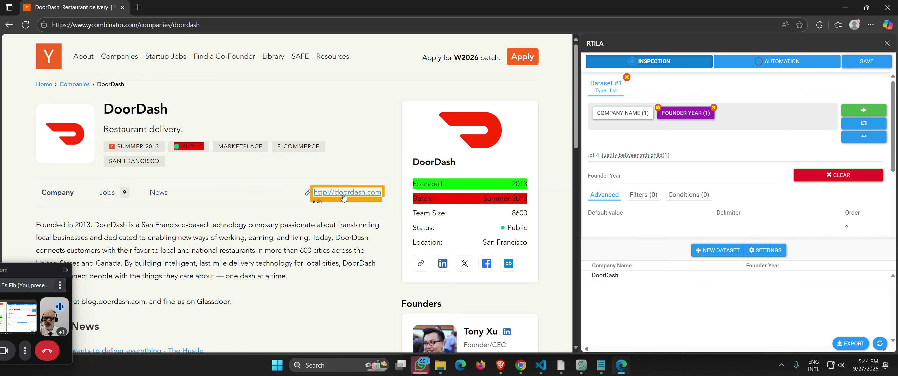
# - Try to add a Website ULR property captured from the company's website link, and close the site tab it opens
pyautogui.click(863, 110)
pyautogui.moveTo(631, 175); pyautogui.dragTo(583, 170)
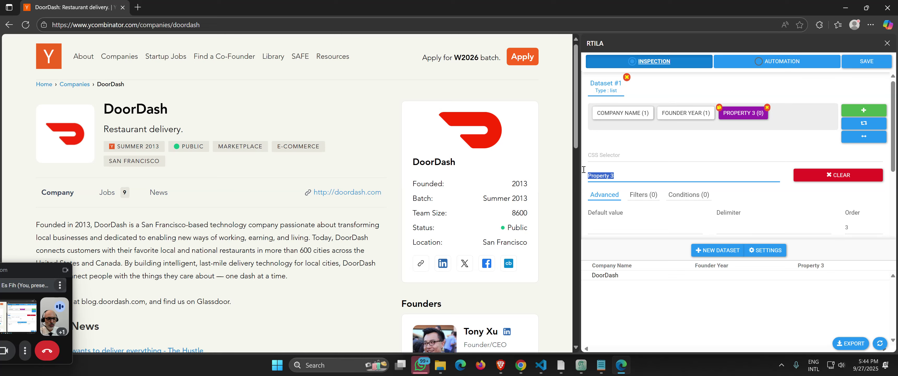
pyautogui.write('Website ULR')
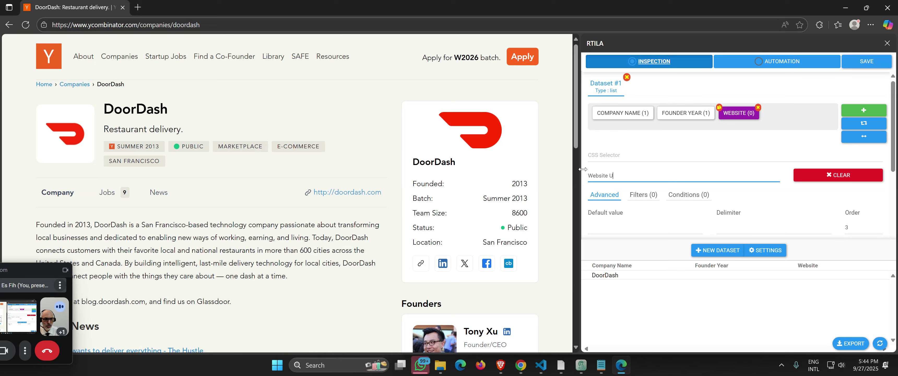
pyautogui.click(615, 154)
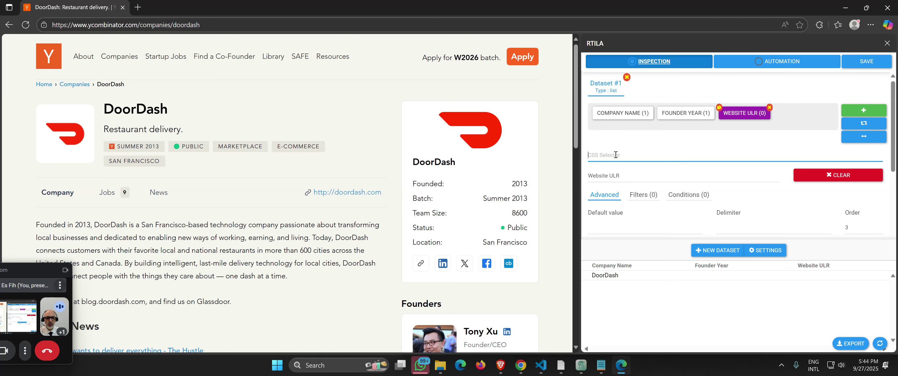
pyautogui.click(379, 199)
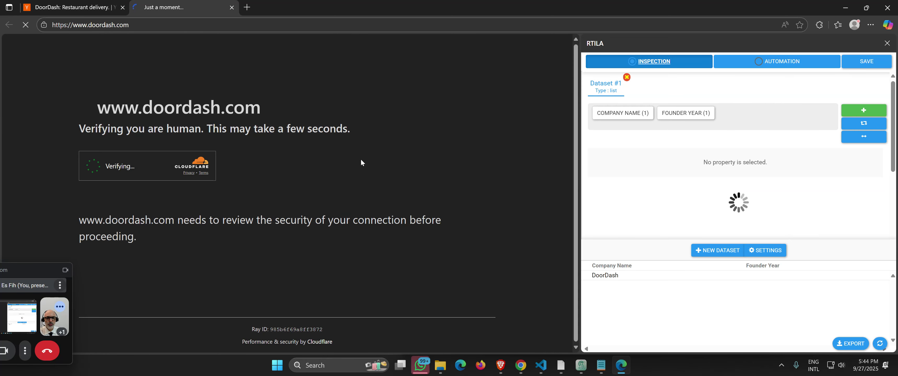
pyautogui.click(232, 7)
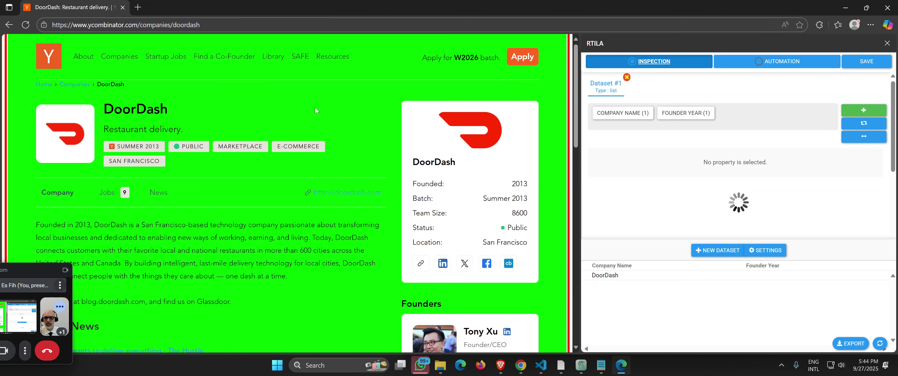
# - Add a third property named Website URL to Dataset #1 and save the project
pyautogui.click(703, 117)
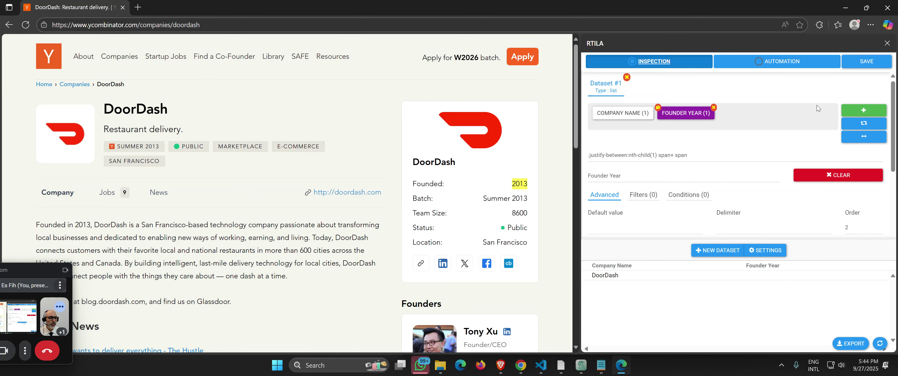
pyautogui.moveTo(643, 173); pyautogui.dragTo(575, 164)
pyautogui.write('We')
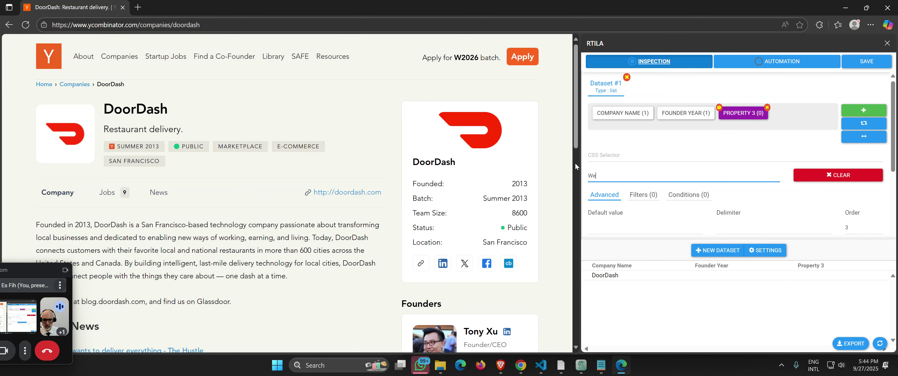
pyautogui.write('bsite URL')
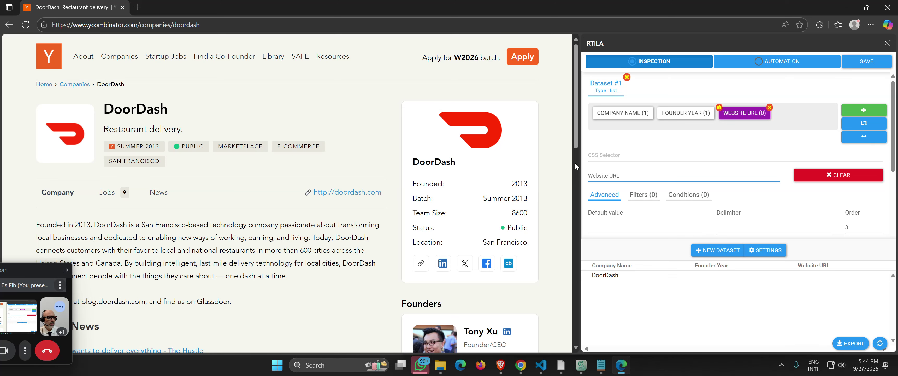
pyautogui.click(862, 68)
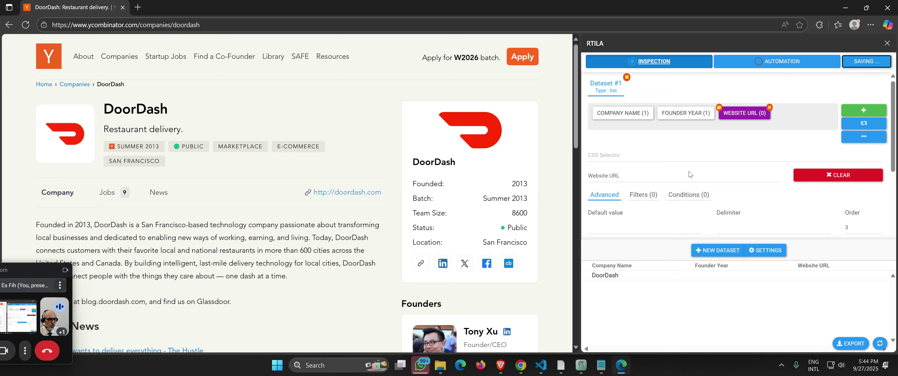
# - Try to capture the Website URL property from the company's website link, close the site tab it opens, and reload the company page
pyautogui.click(662, 159)
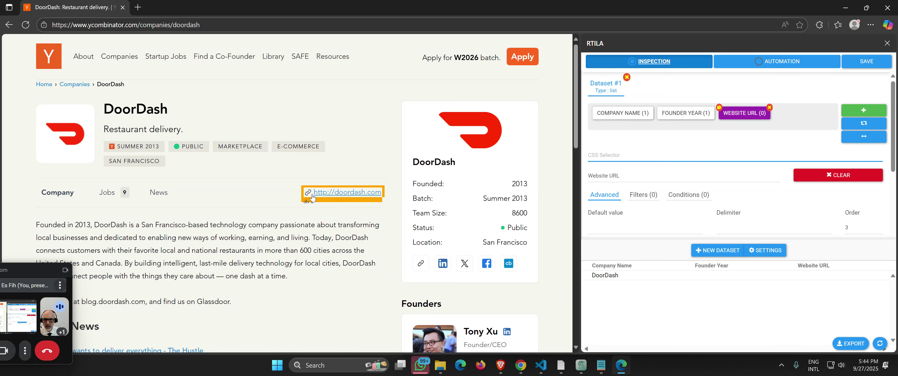
pyautogui.click(331, 197)
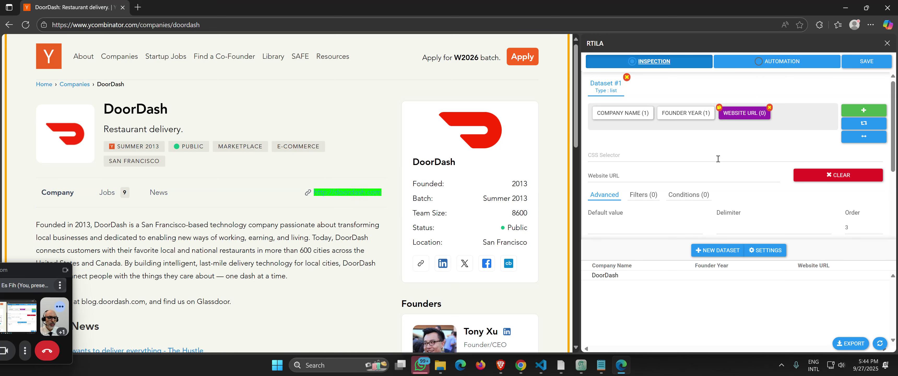
pyautogui.click(668, 154)
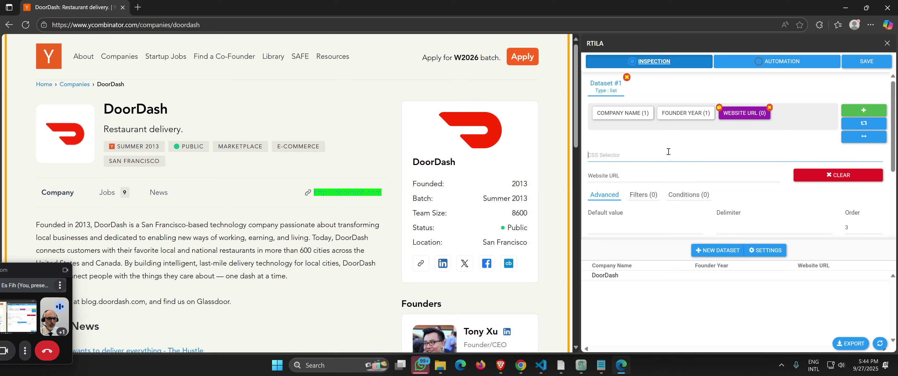
pyautogui.click(307, 194)
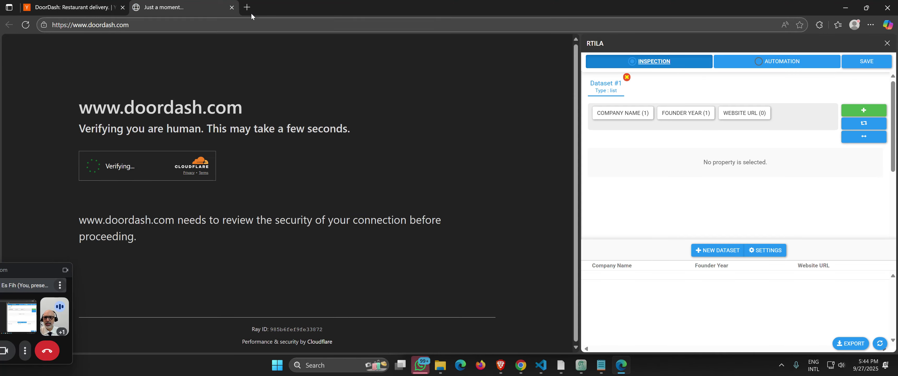
pyautogui.hotkey('ctrl', 'w')
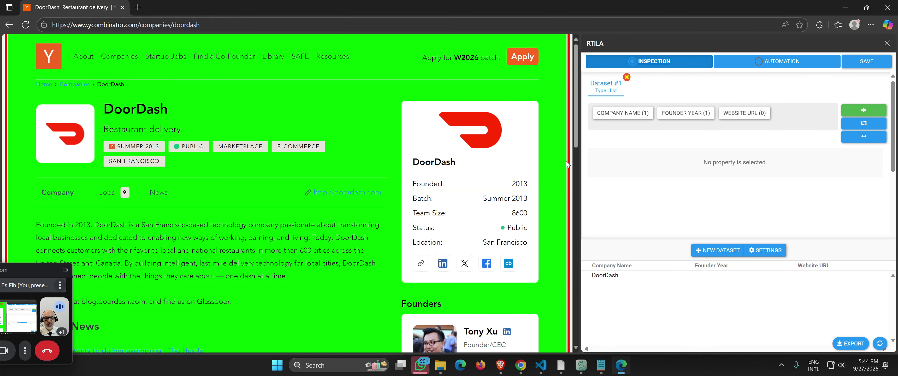
pyautogui.click(27, 25)
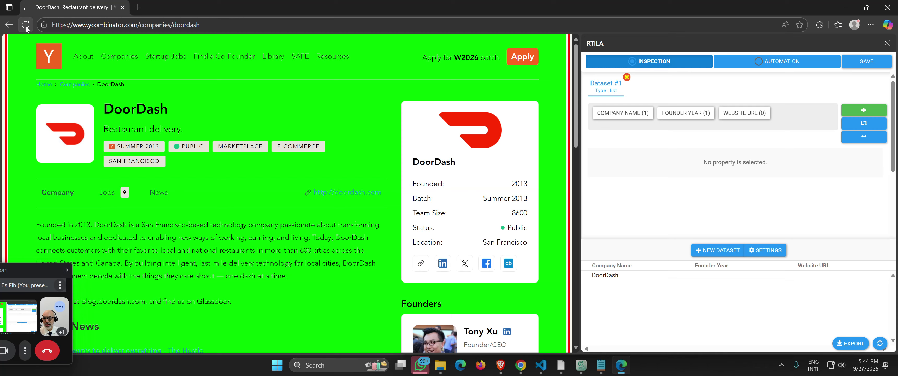
# - Check what the Company Name, Founder Year and Website URL properties match on the reloaded page, and save the project
pyautogui.click(622, 112)
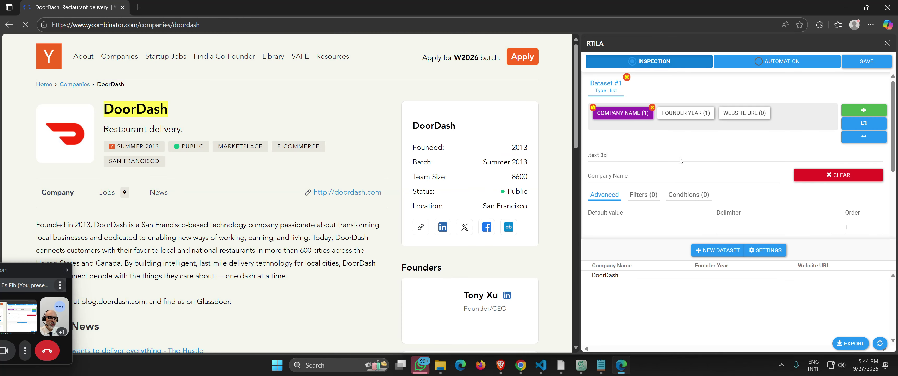
pyautogui.click(685, 113)
pyautogui.click(758, 119)
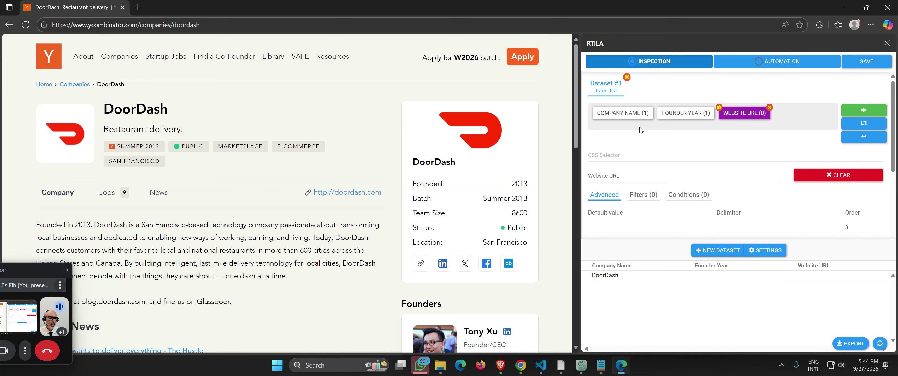
pyautogui.click(875, 63)
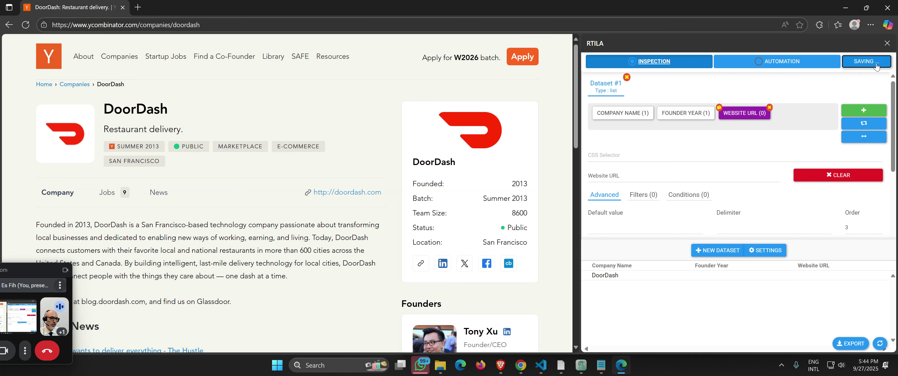
# - Examine the Directus API V0.3 command's configuration and its available operations in the automation, leaving Read Data selected
pyautogui.click(767, 66)
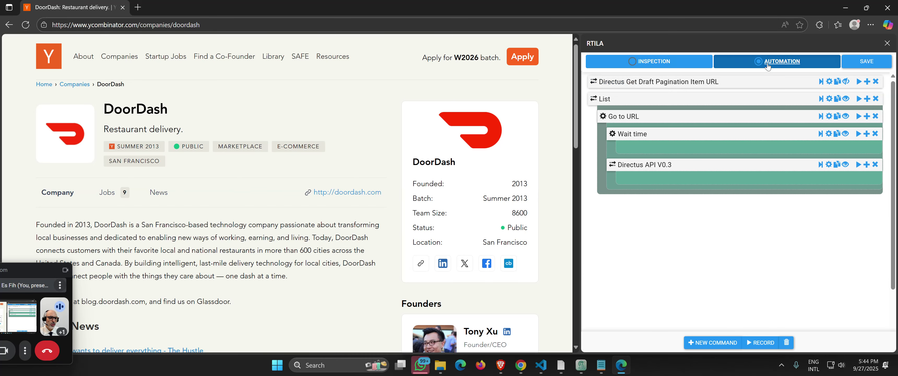
pyautogui.click(653, 169)
pyautogui.scroll(-5, 651, 206)
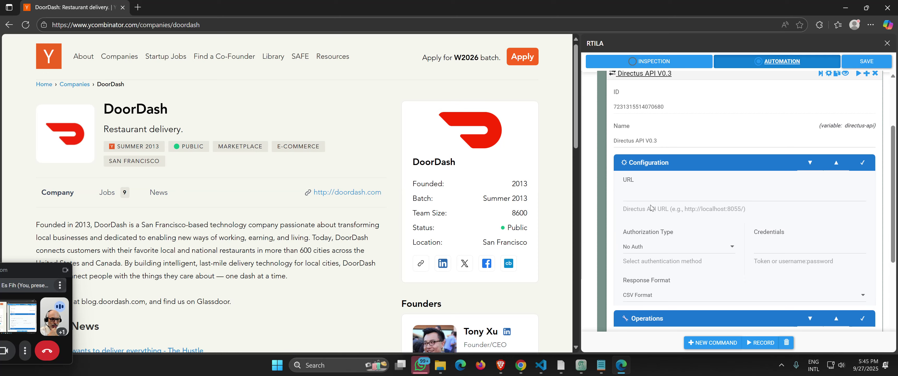
pyautogui.scroll(-3, 651, 207)
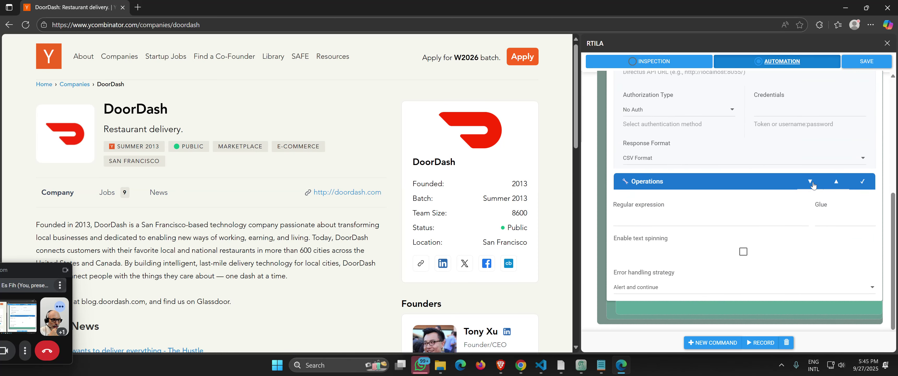
pyautogui.click(810, 182)
pyautogui.scroll(-3, 662, 174)
pyautogui.click(649, 123)
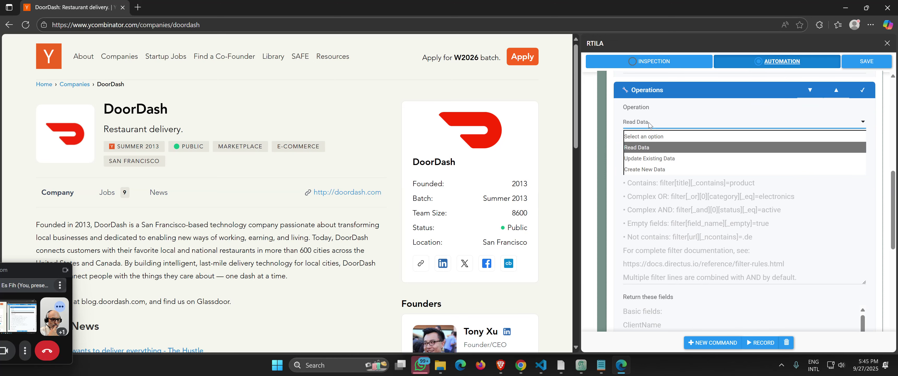
pyautogui.click(649, 123)
pyautogui.scroll(10, 635, 178)
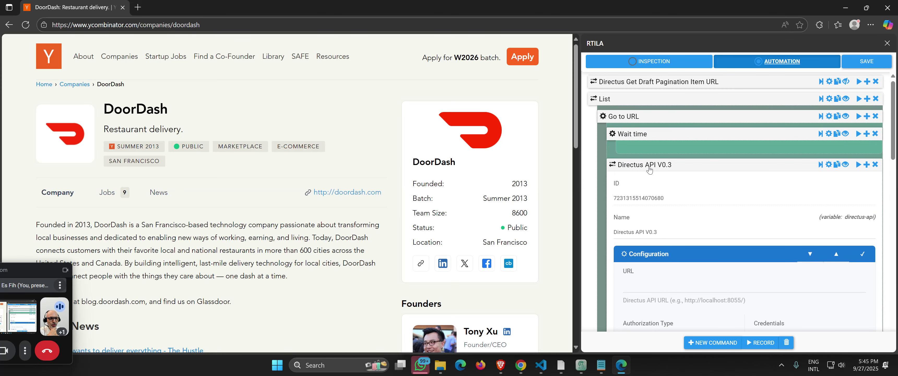
pyautogui.click(648, 169)
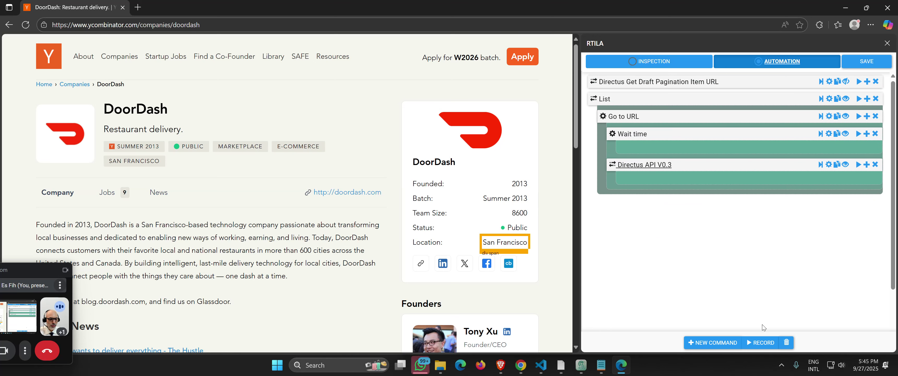
# - Add a Command folder inside Go to URL, placed between Wait time and Directus API V0.3
pyautogui.click(703, 341)
pyautogui.click(649, 66)
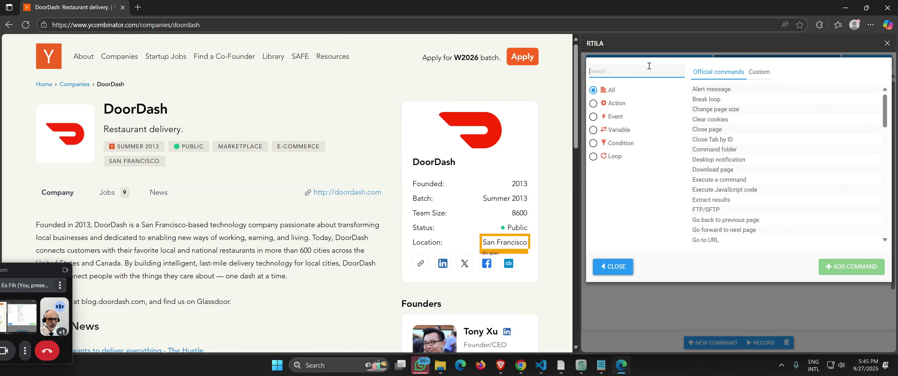
pyautogui.write('fold')
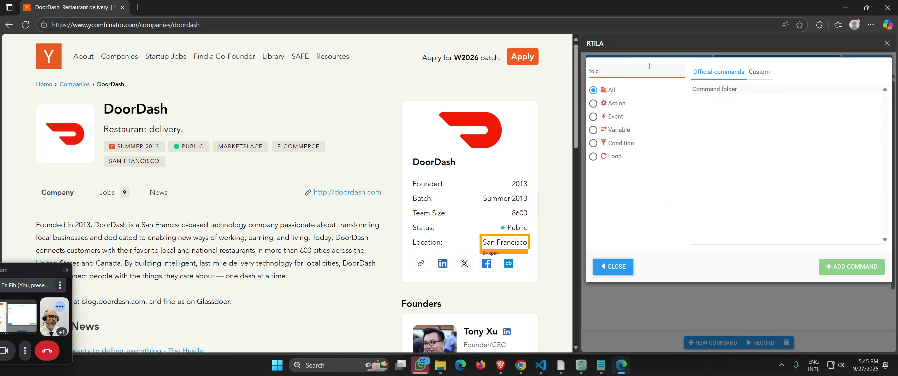
pyautogui.doubleClick(699, 91)
pyautogui.moveTo(610, 206); pyautogui.dragTo(625, 167)
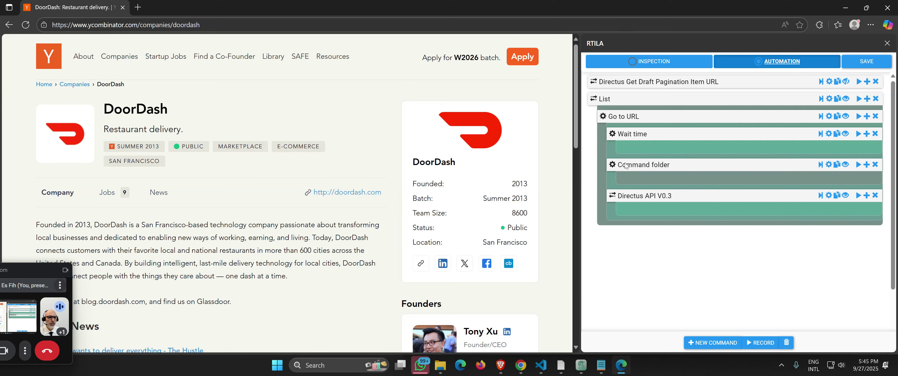
# - Rename the new command folder as Company Data and collapse its settings
pyautogui.click(627, 165)
pyautogui.moveTo(667, 198); pyautogui.dragTo(593, 200)
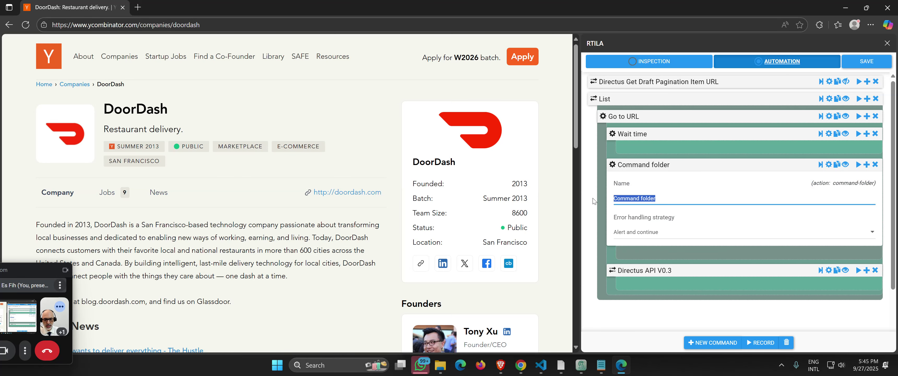
pyautogui.press('BackSpace')
pyautogui.write('C')
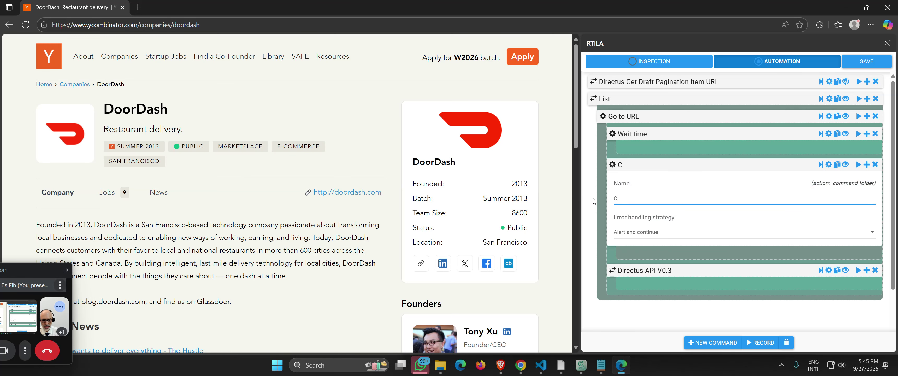
pyautogui.write('ompany Varia')
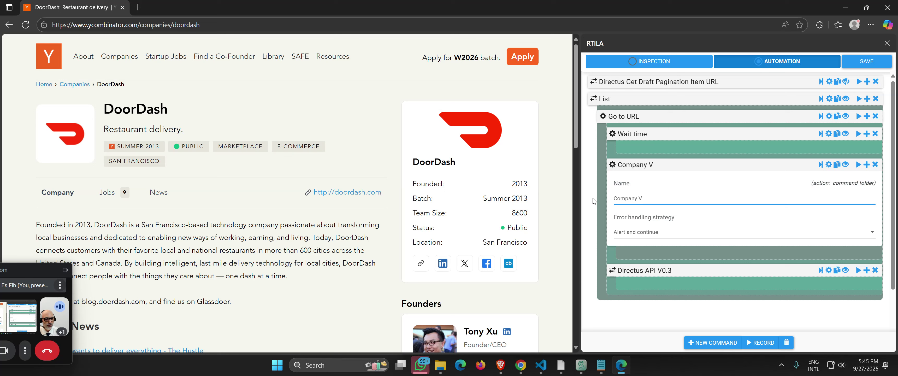
pyautogui.press('BackSpace')
pyautogui.write('Data')
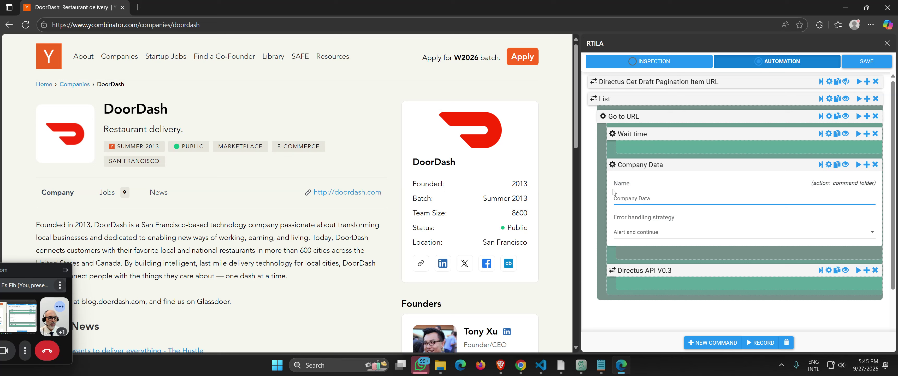
pyautogui.click(640, 169)
# - Add the custom Selector EXP01 command inside the Company Data folder
pyautogui.click(866, 166)
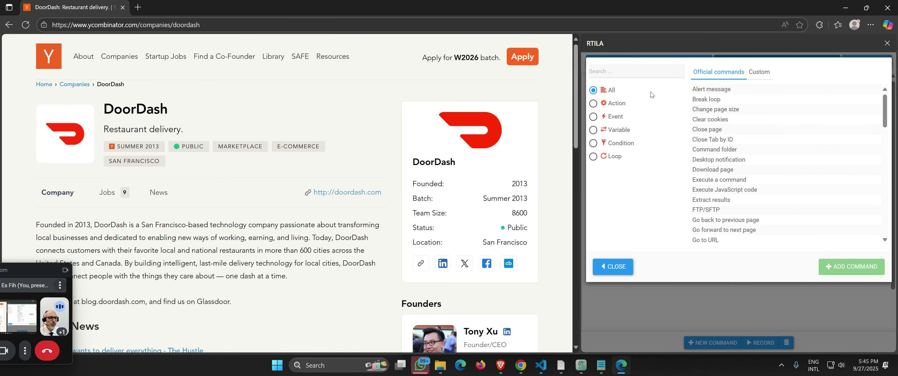
pyautogui.click(756, 71)
pyautogui.click(649, 70)
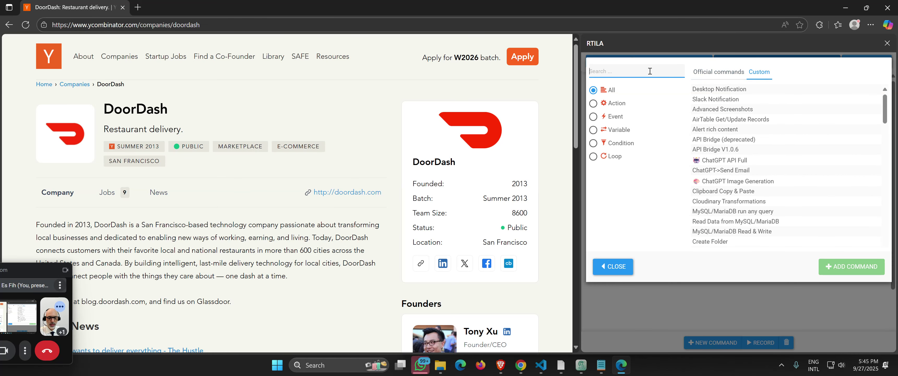
pyautogui.write('exp')
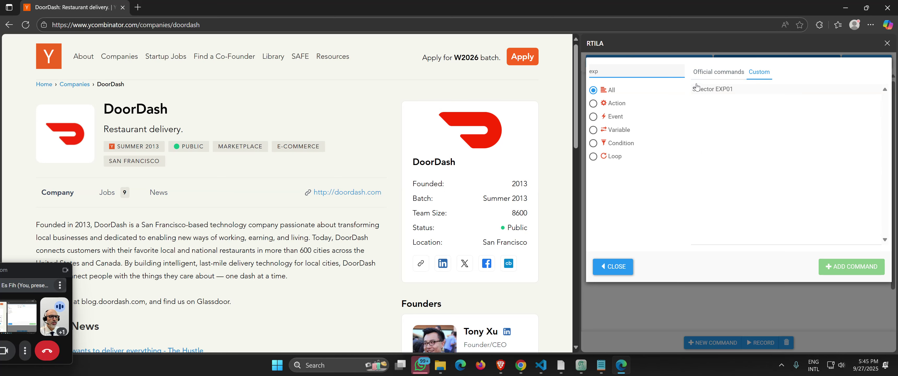
pyautogui.click(726, 90)
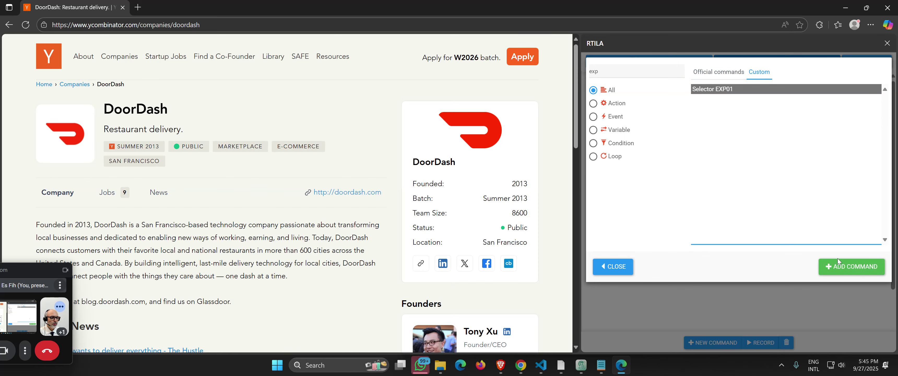
pyautogui.click(838, 263)
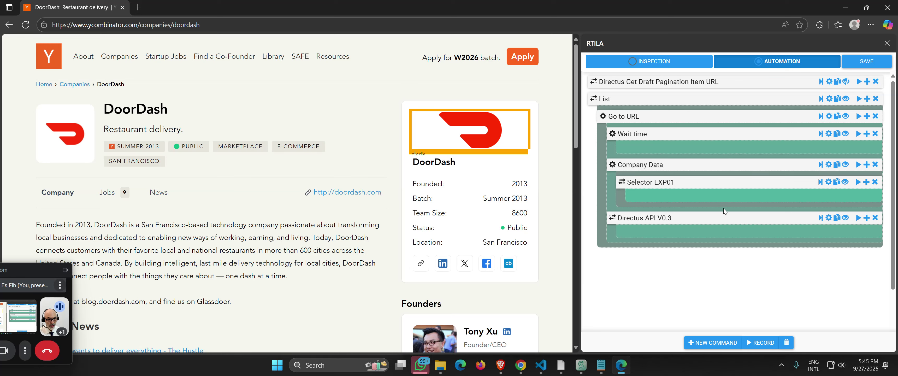
# - Rename the Selector EXP01 command as Company Name and save the project
pyautogui.click(648, 181)
pyautogui.moveTo(668, 250); pyautogui.dragTo(617, 249)
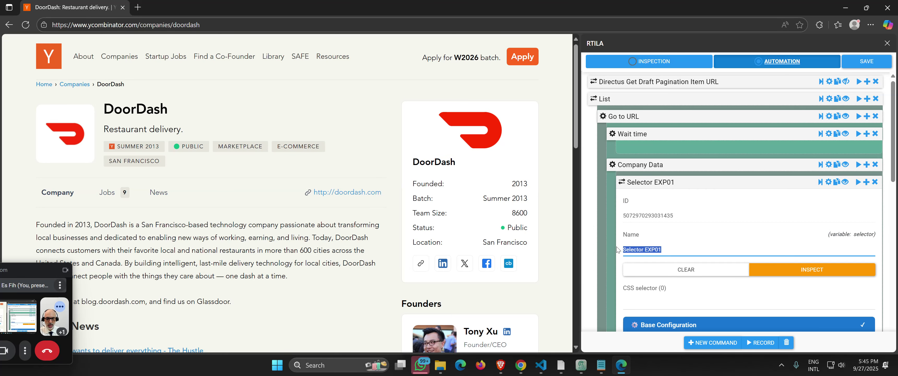
pyautogui.write('Company Name')
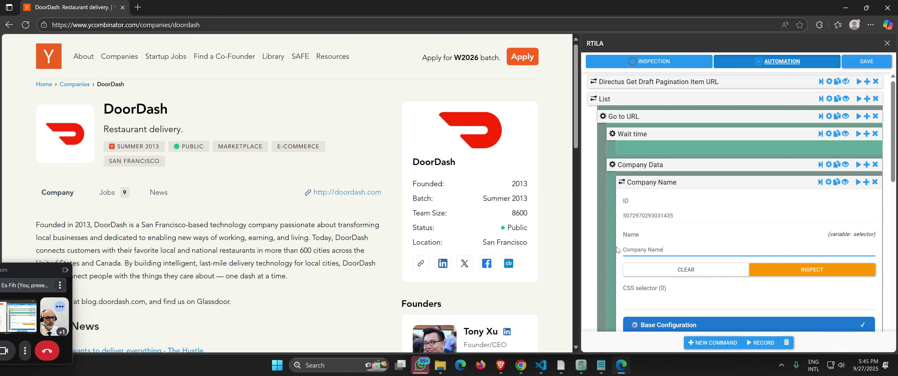
pyautogui.click(890, 65)
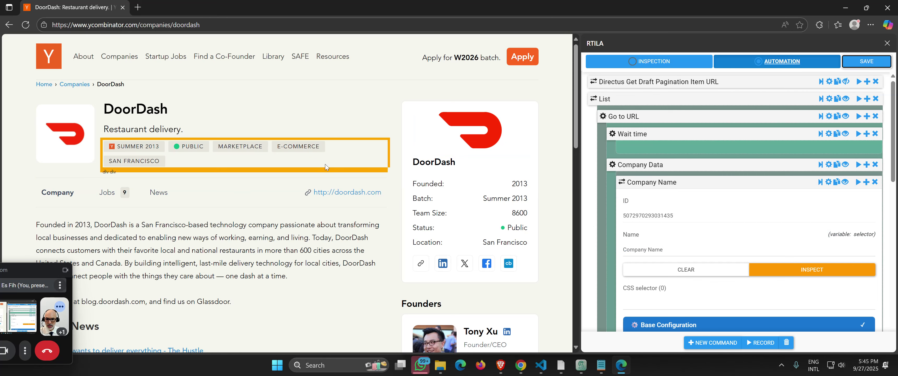
# - Show the company page's HTML elements in the browser's developer tools and narrow the RTILA panel to make room
pyautogui.keyDown('ctrl'); pyautogui.scroll(-1, 326, 167); pyautogui.keyUp('ctrl')
pyautogui.keyDown('ctrl'); pyautogui.scroll(1, 326, 166); pyautogui.keyUp('ctrl')
pyautogui.press('F12')
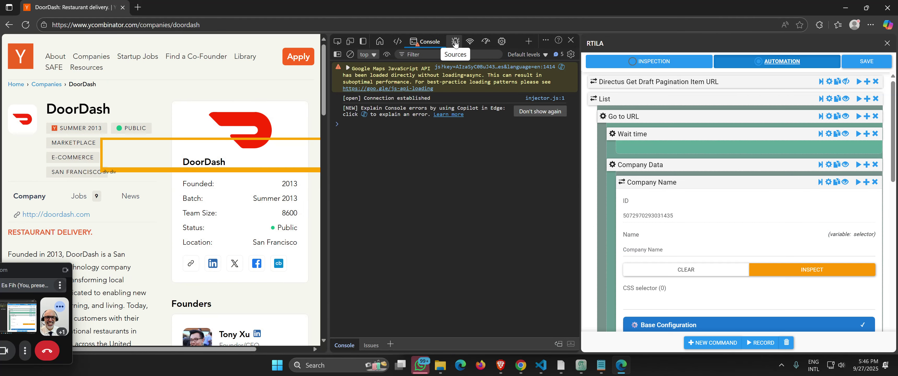
pyautogui.click(397, 42)
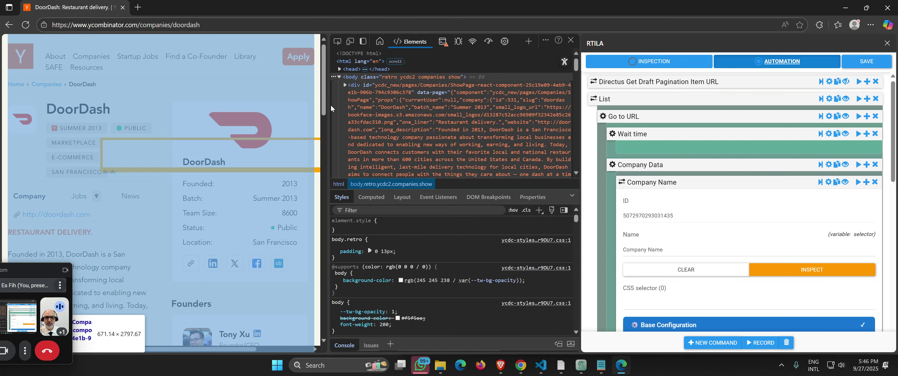
pyautogui.moveTo(329, 104); pyautogui.dragTo(608, 140)
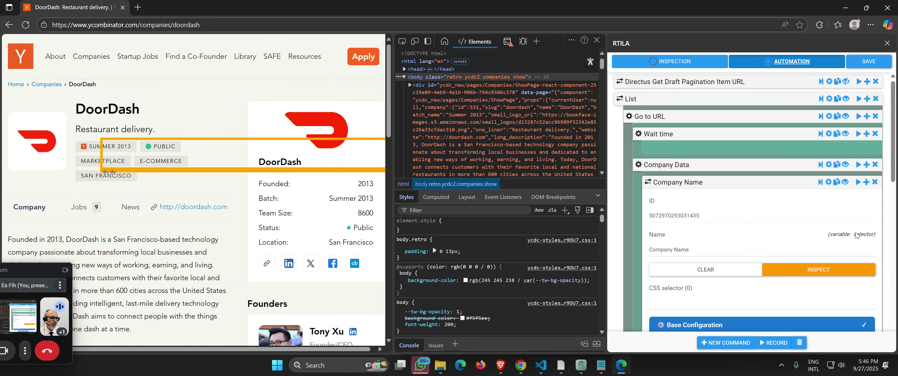
# - Show the developer tools console and clear its messages, with the Company Name command's CSS Locator Finder in view
pyautogui.scroll(-4, 703, 191)
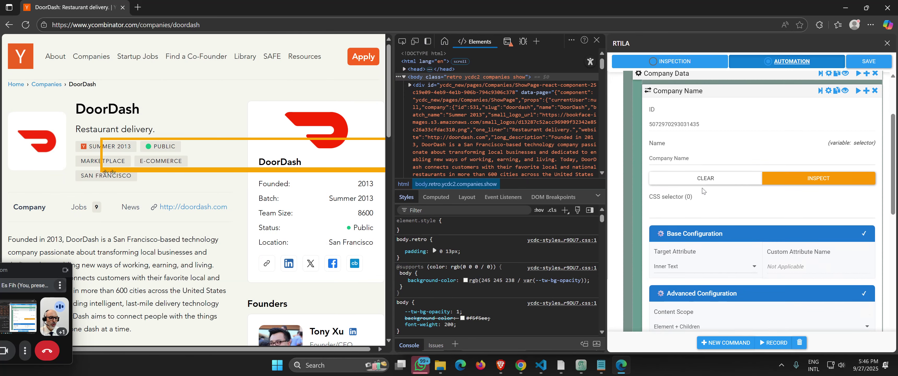
pyautogui.scroll(-5, 700, 204)
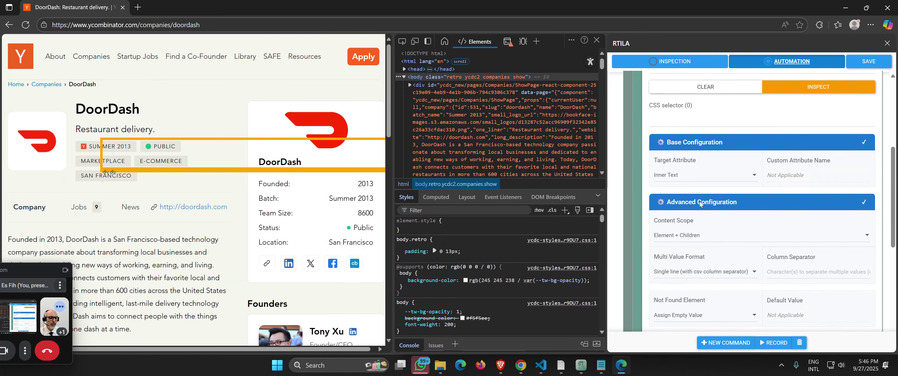
pyautogui.scroll(-1, 700, 204)
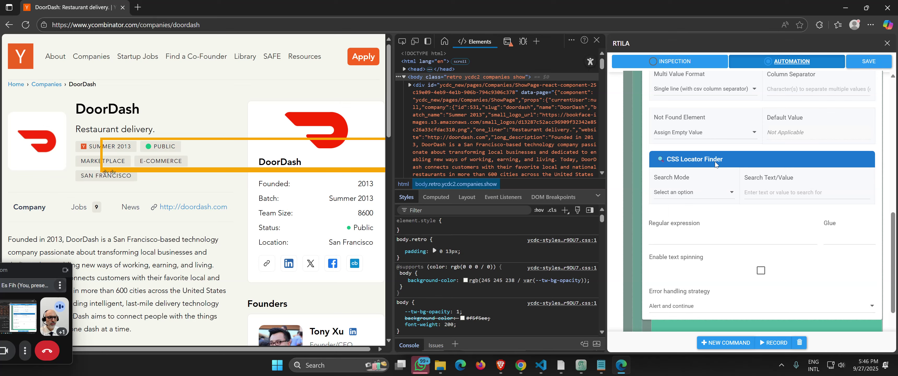
pyautogui.scroll(-1, 715, 164)
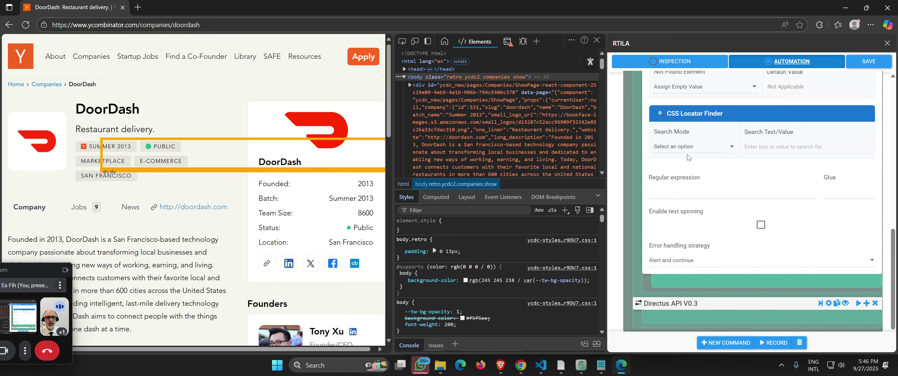
pyautogui.click(507, 43)
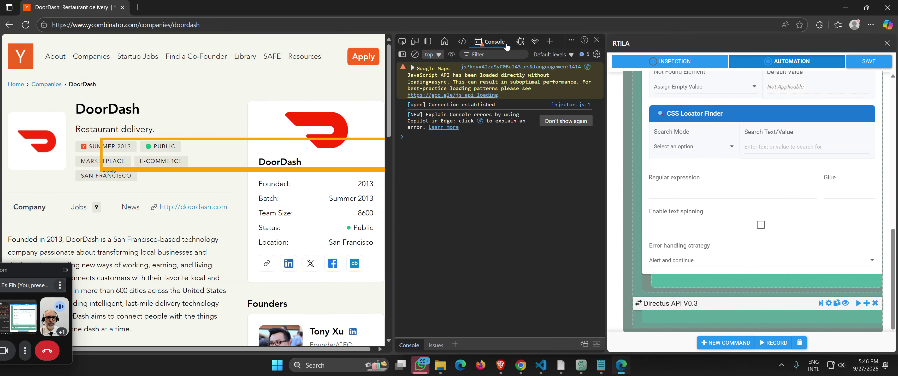
pyautogui.hotkey('ctrl', 'l')
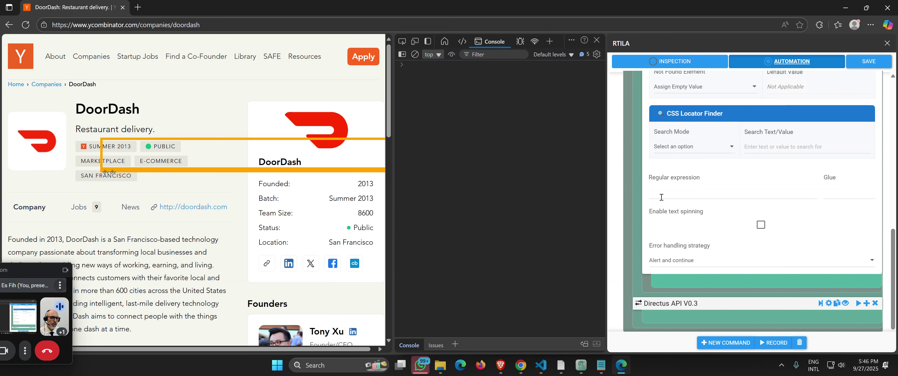
# - Enable the CSS Locator Finder search mode for Company Name, set its search text to DoorDash, and save the project
pyautogui.click(689, 150)
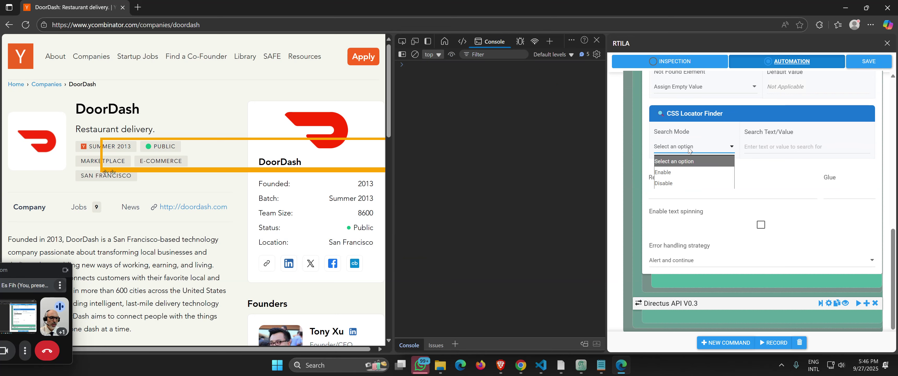
pyautogui.click(672, 176)
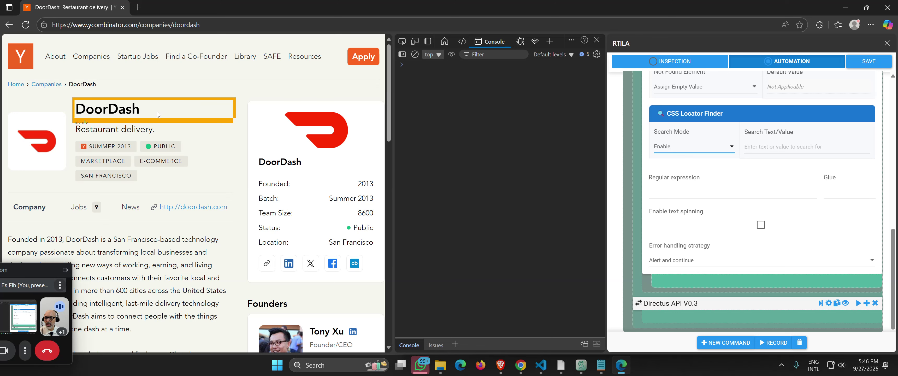
pyautogui.click(776, 146)
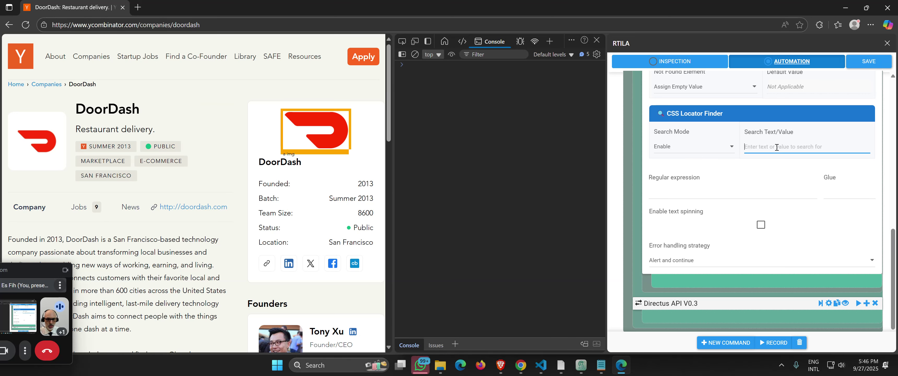
pyautogui.write('DoorDash')
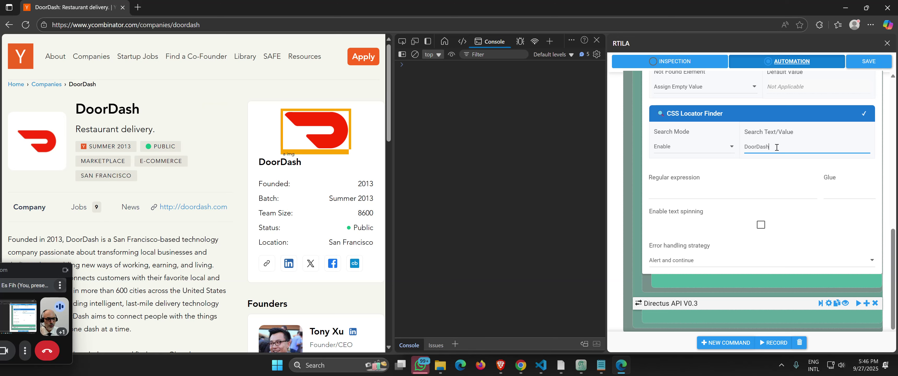
pyautogui.moveTo(776, 146); pyautogui.dragTo(744, 148)
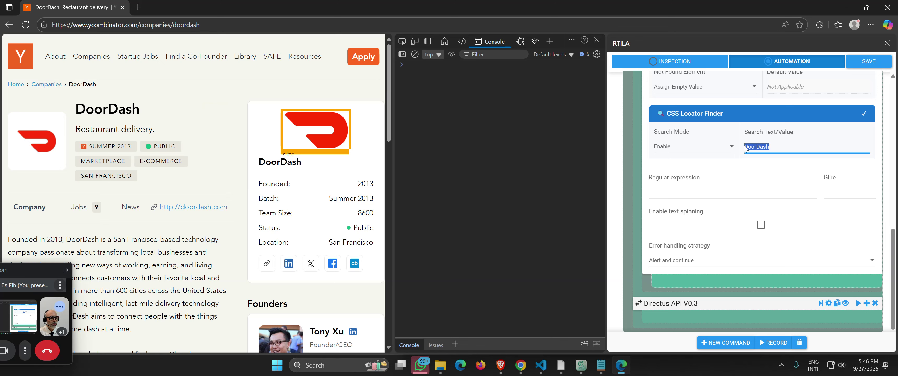
pyautogui.click(772, 147)
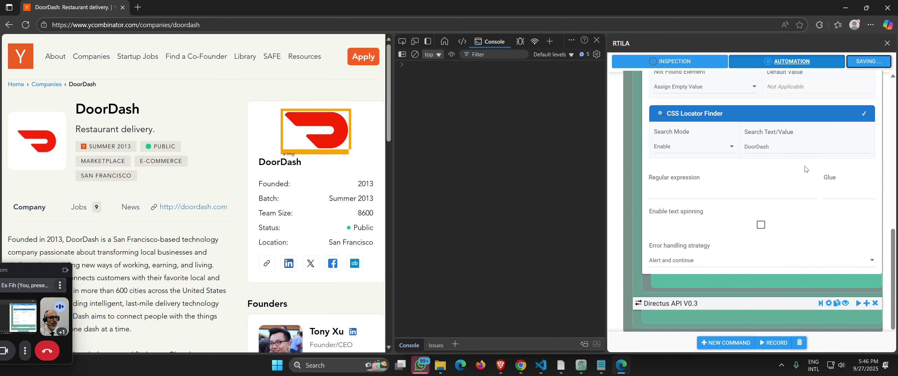
# - Run only the Company Name command to search the page for CSS selectors matching DoorDash
pyautogui.scroll(2, 805, 169)
pyautogui.scroll(4, 804, 169)
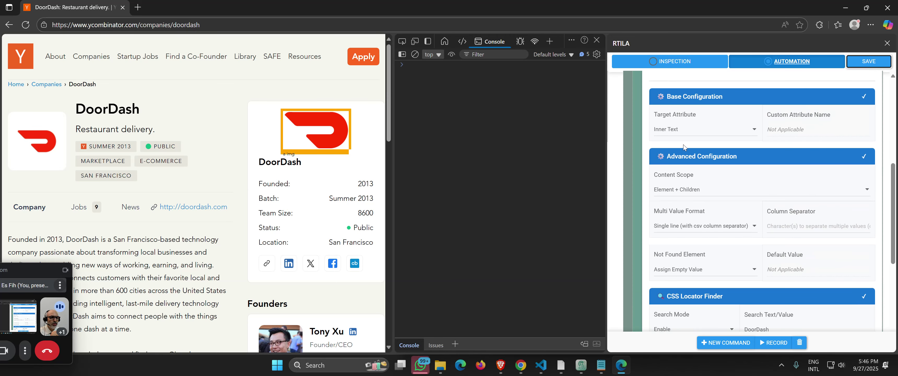
pyautogui.scroll(3, 688, 133)
pyautogui.click(674, 164)
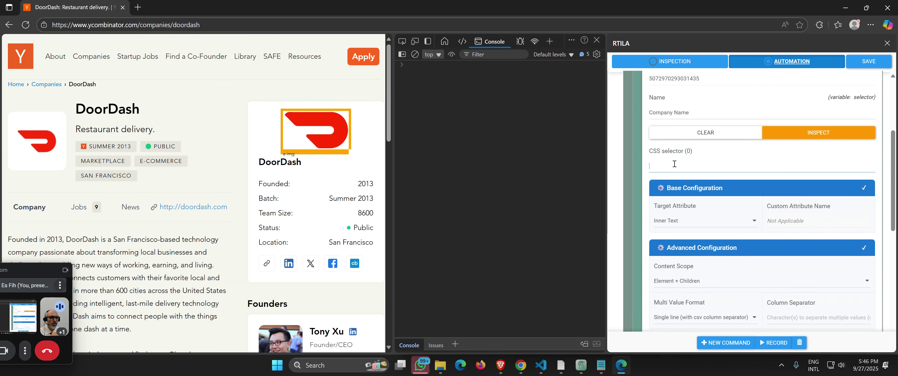
pyautogui.scroll(3, 768, 148)
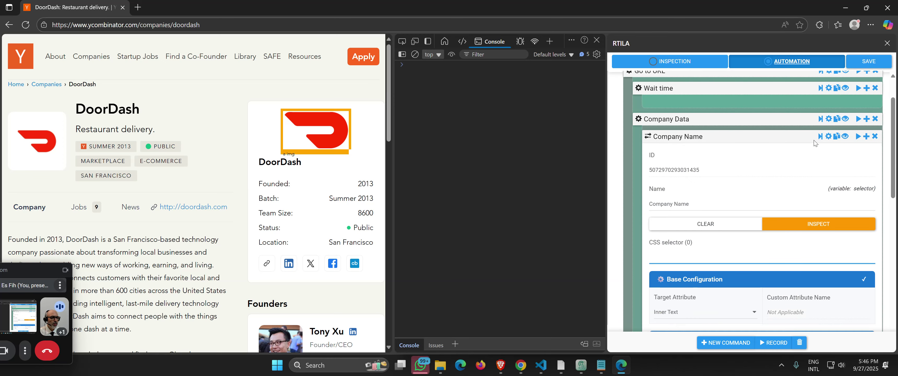
pyautogui.click(820, 137)
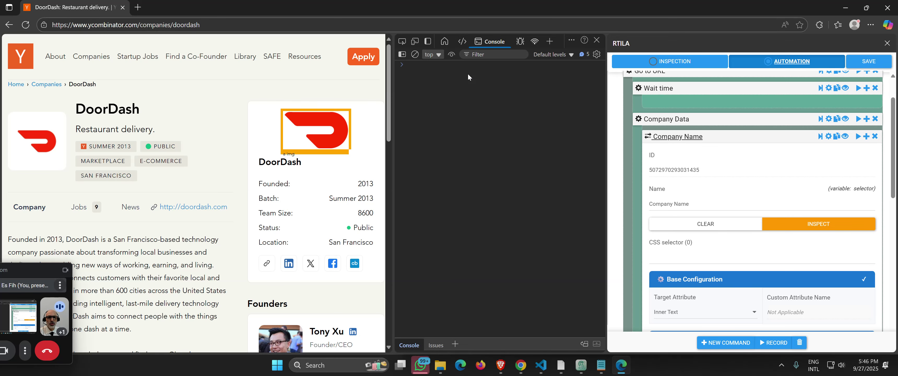
# - Zoom the company page out two levels, widen the developer tools pane, and save the project
pyautogui.hotkey('ctrl', '-')
pyautogui.hotkey('ctrl', '-')
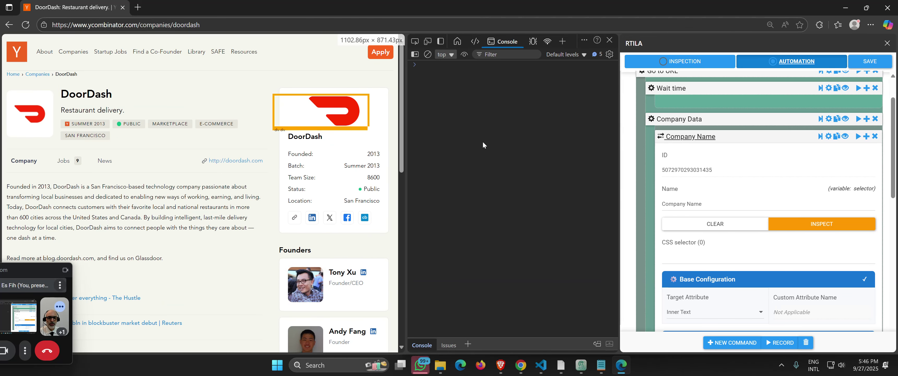
pyautogui.moveTo(406, 144); pyautogui.dragTo(386, 144)
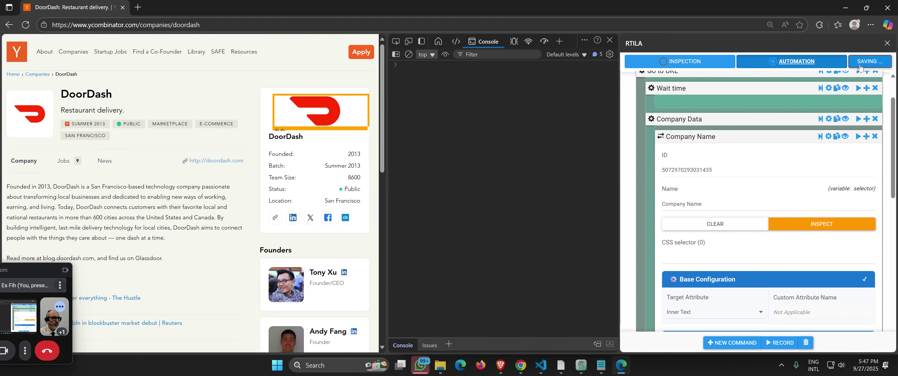
pyautogui.click(869, 61)
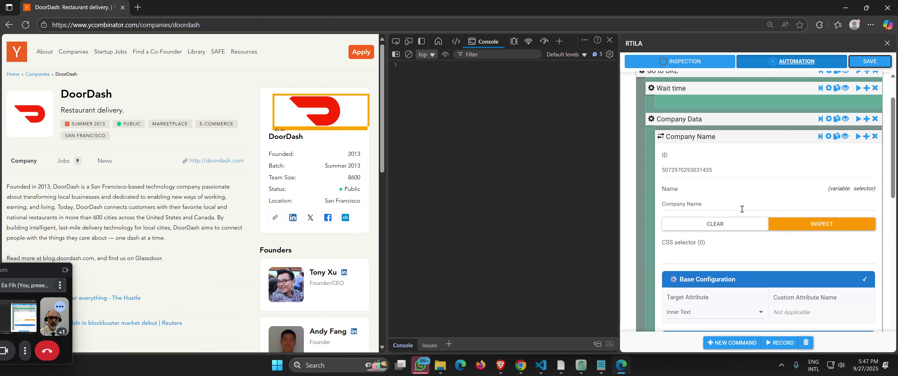
pyautogui.scroll(-5, 742, 208)
pyautogui.scroll(-3, 742, 211)
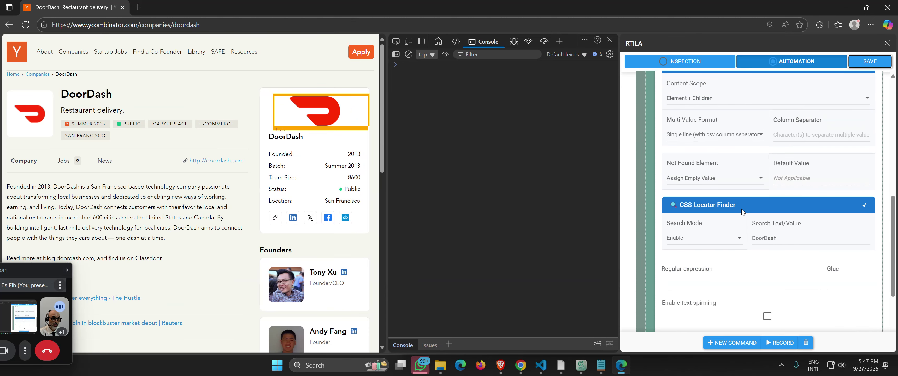
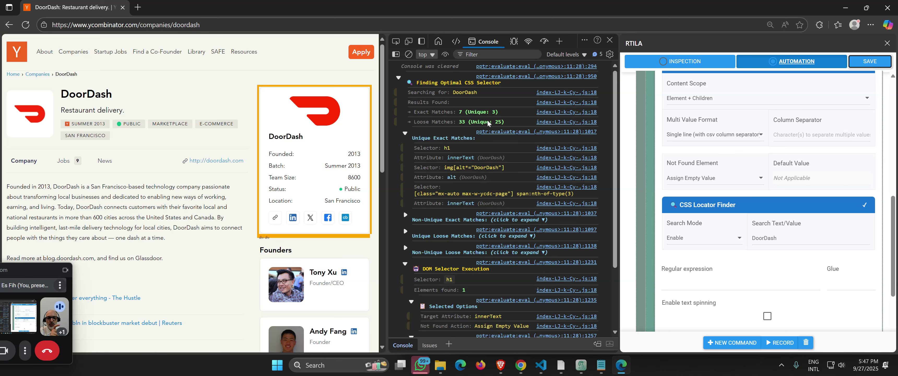
# - Examine the selectors and target attributes listed under Unique Exact Matches in the console
pyautogui.doubleClick(447, 148)
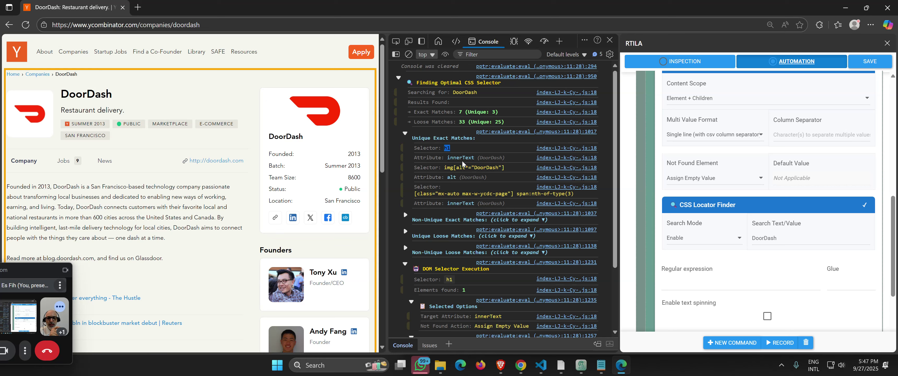
pyautogui.doubleClick(452, 168)
pyautogui.click(459, 159)
pyautogui.doubleClick(460, 157)
pyautogui.click(447, 168)
pyautogui.moveTo(445, 167); pyautogui.dragTo(505, 168)
pyautogui.doubleClick(488, 169)
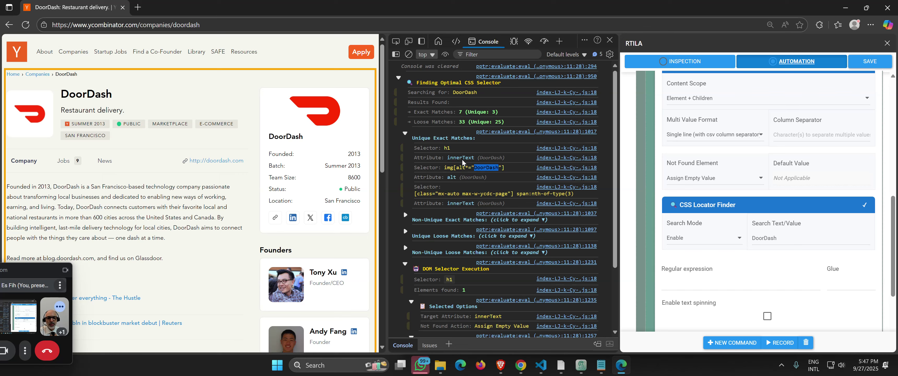
# - Set the Company Name command's CSS Locator Finder search mode to Disable
pyautogui.scroll(1, 676, 202)
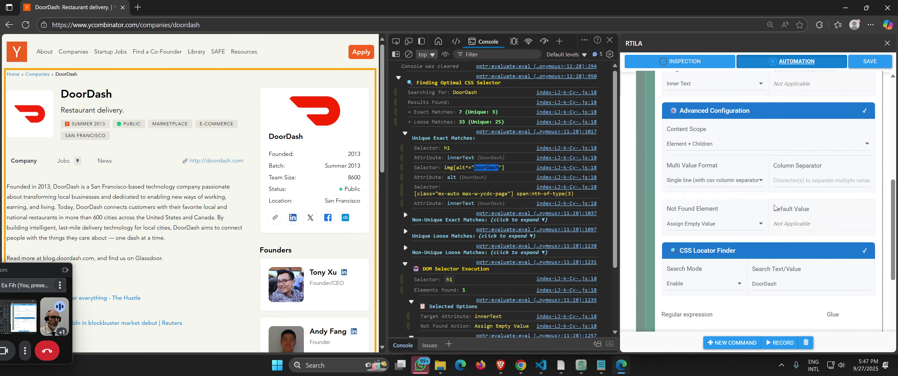
pyautogui.scroll(-2, 676, 202)
pyautogui.click(685, 193)
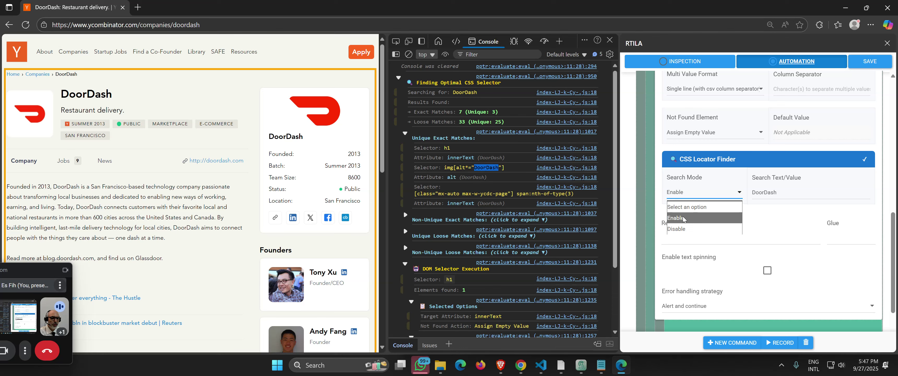
pyautogui.click(695, 219)
# - Set the Company Name command's CSS selector to h1 and save the project
pyautogui.scroll(6, 753, 209)
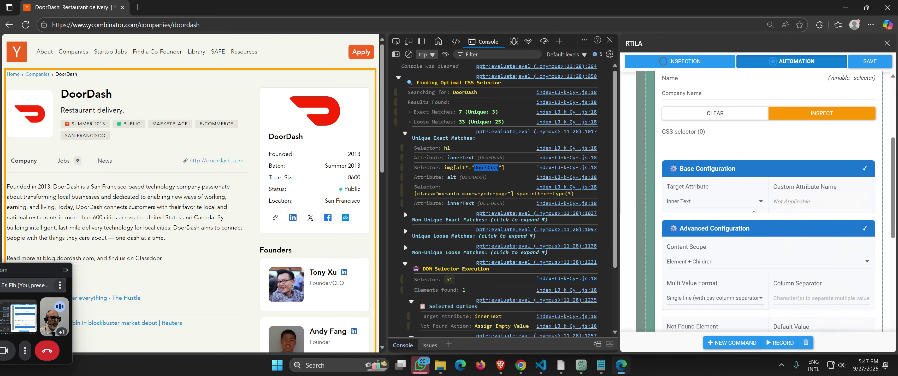
pyautogui.click(682, 169)
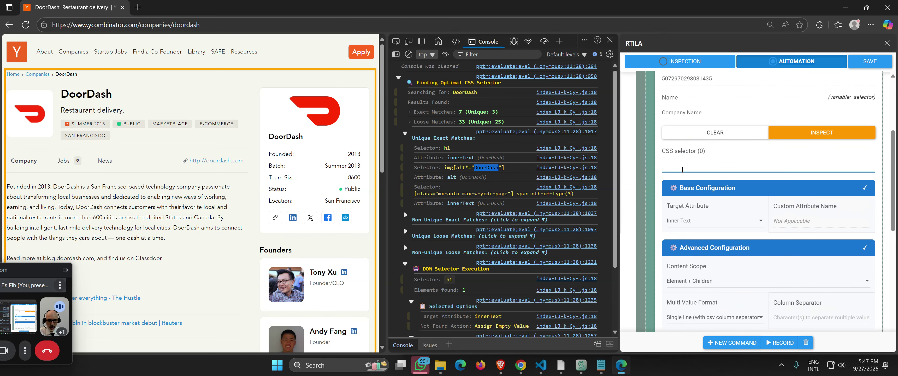
pyautogui.write('h1')
pyautogui.click(859, 64)
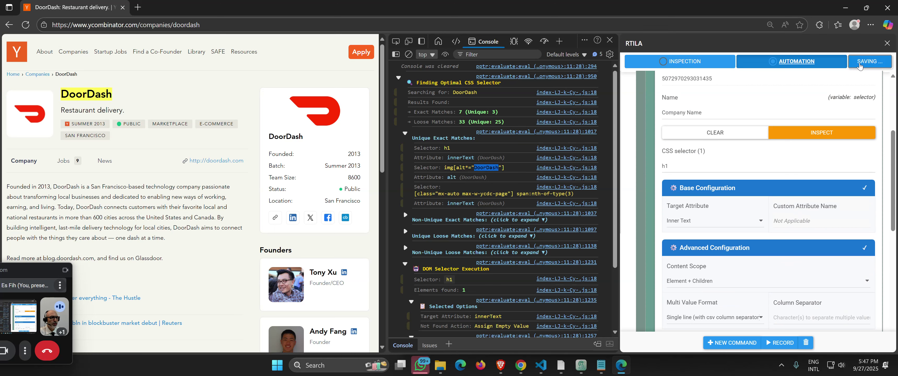
# - Clear the console, run only the Company Name command again, and check the extracted variable value
pyautogui.click(605, 292)
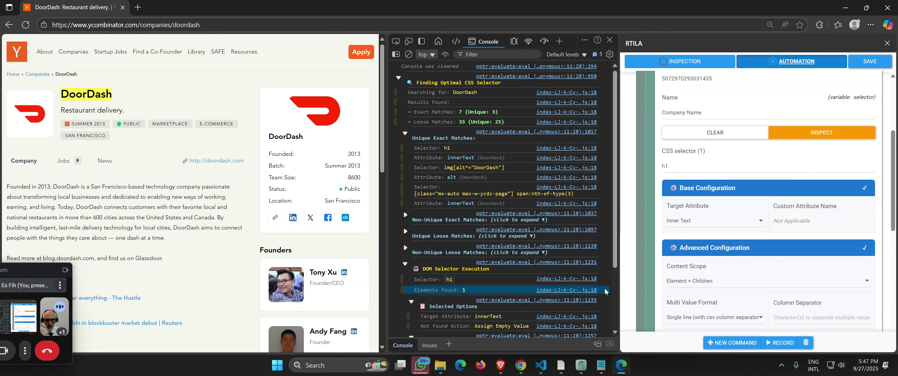
pyautogui.hotkey('ctrl', 'l')
pyautogui.scroll(-4, 692, 287)
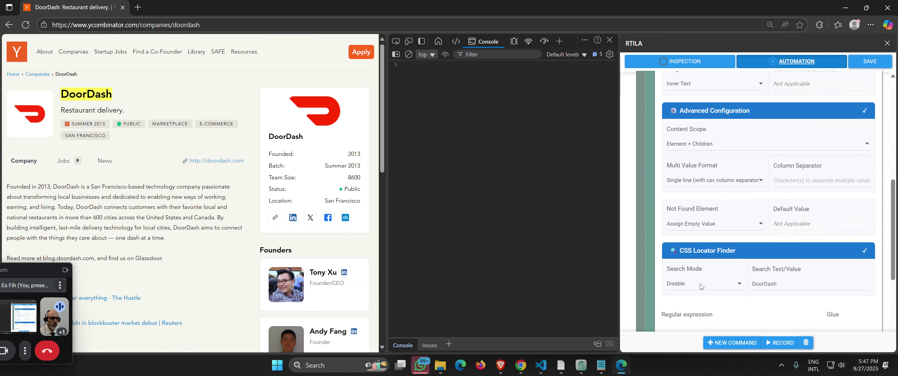
pyautogui.scroll(6, 747, 276)
pyautogui.scroll(1, 748, 276)
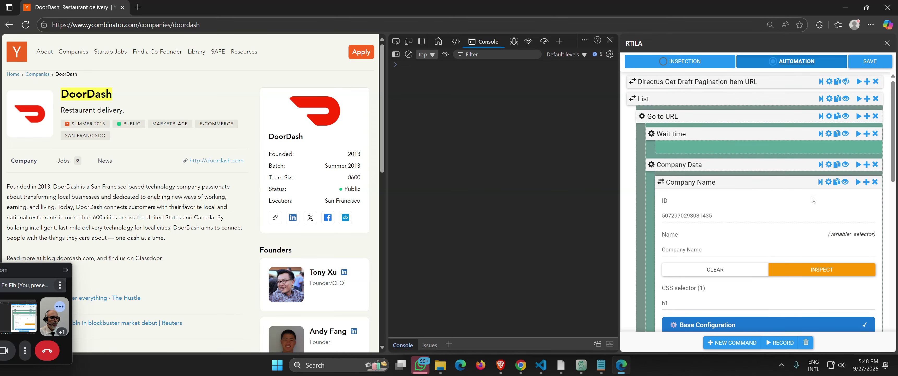
pyautogui.click(820, 182)
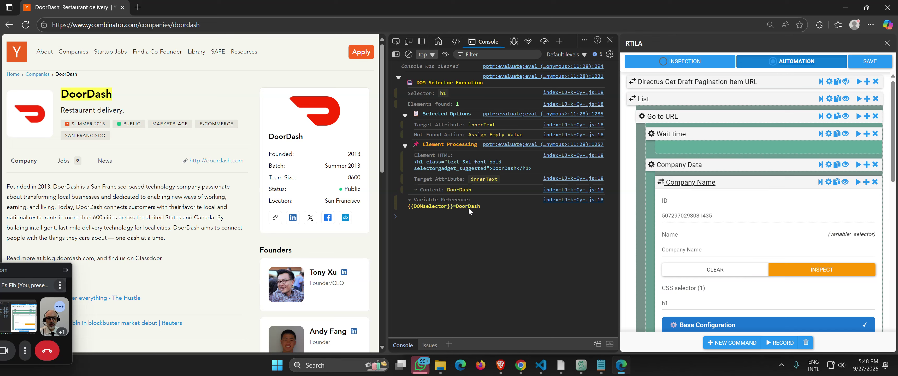
pyautogui.doubleClick(468, 207)
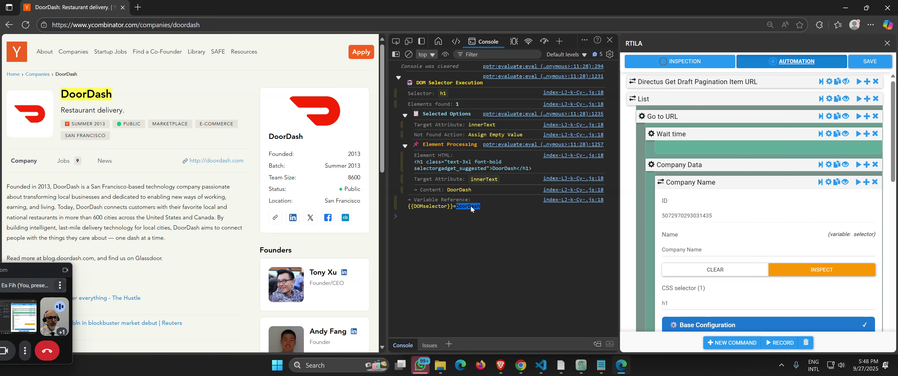
# - Collapse the Company Name command's settings and save the project
pyautogui.click(691, 183)
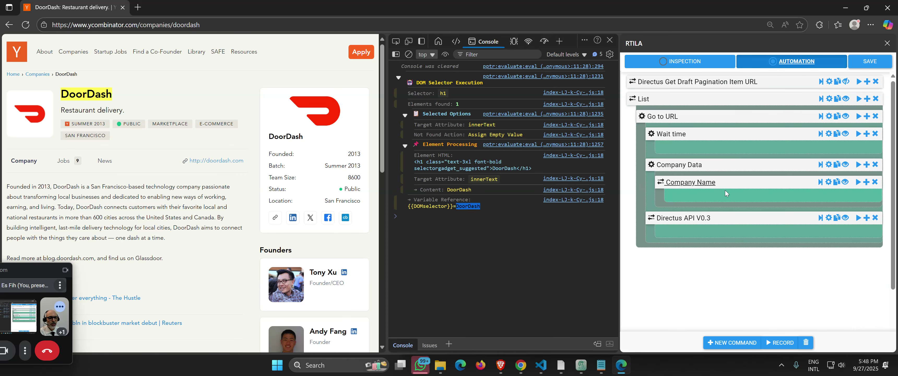
pyautogui.click(864, 65)
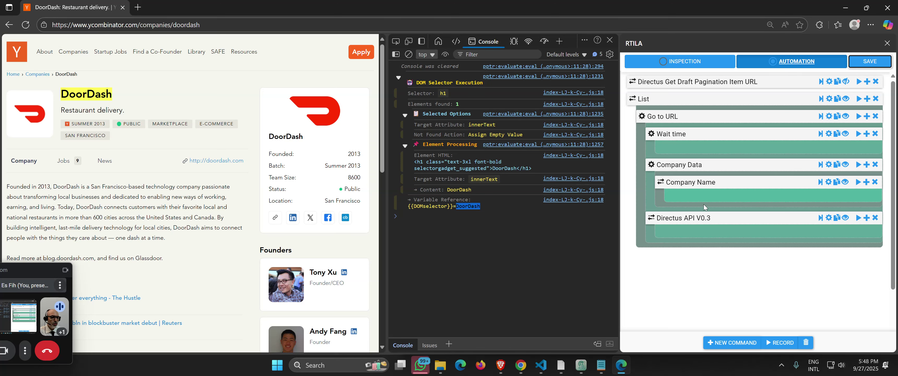
# - Clone the Company Name command and rename the copy Website URL
pyautogui.click(836, 184)
pyautogui.click(715, 214)
pyautogui.scroll(-2, 715, 213)
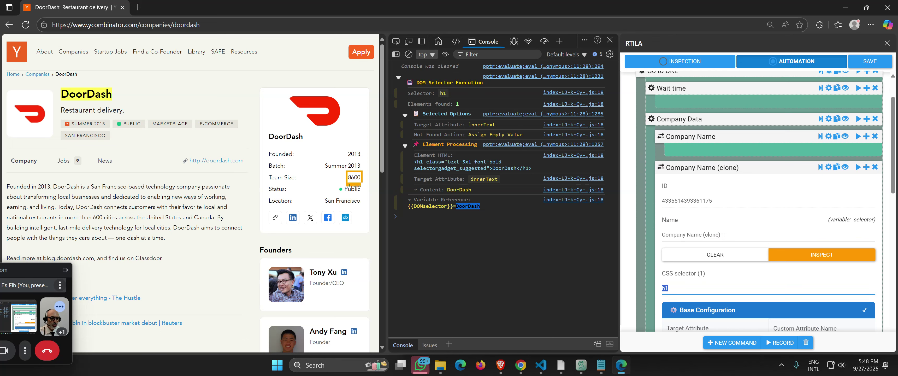
pyautogui.moveTo(721, 235); pyautogui.dragTo(657, 237)
pyautogui.write('Websit')
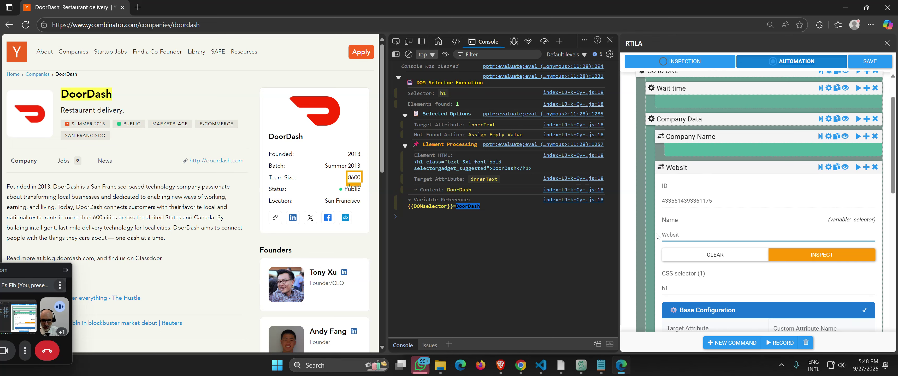
pyautogui.write('e URL')
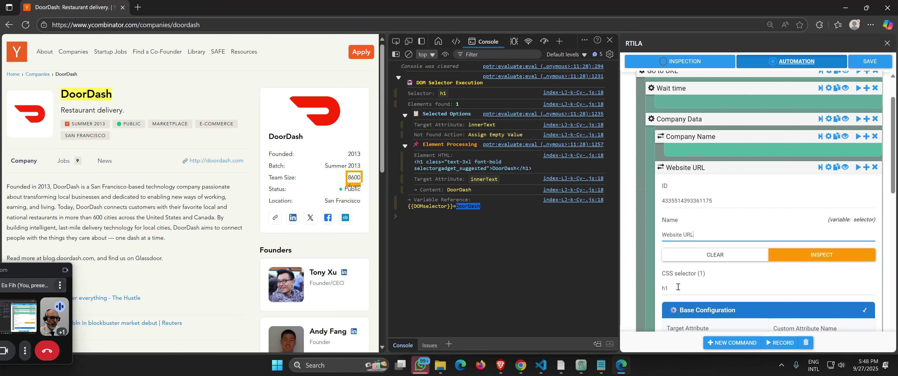
# - Clear the CSS selector of the Website URL command
pyautogui.click(678, 284)
pyautogui.hotkey('ctrl', 'a')
pyautogui.press('BackSpace')
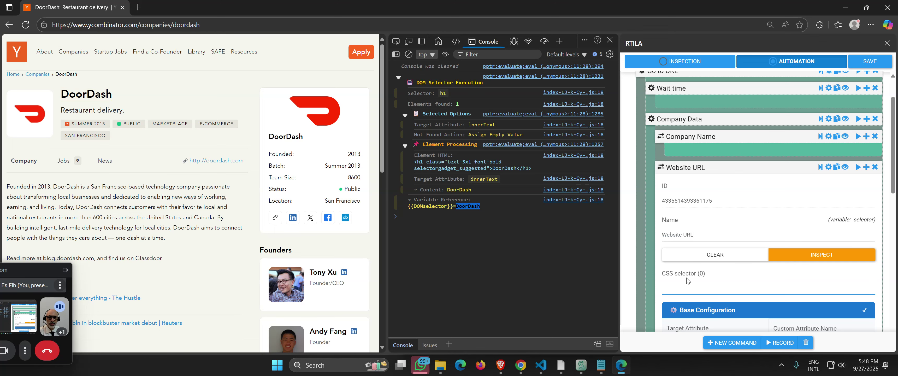
# - Set the Website URL command's CSS Locator Finder search mode to Enable and clear its search text
pyautogui.scroll(-6, 687, 281)
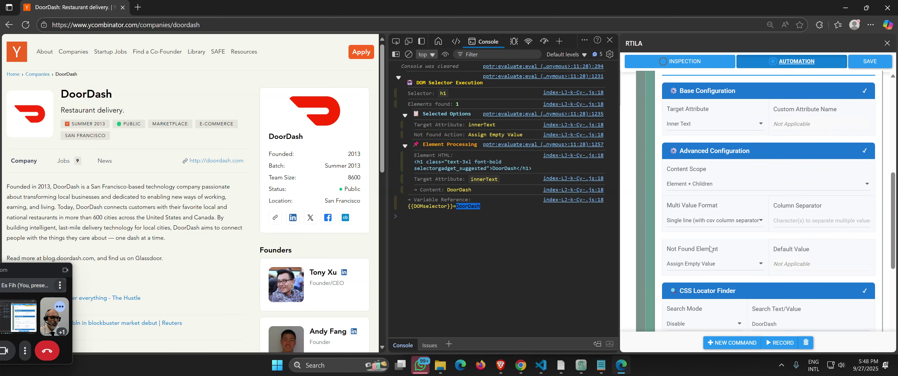
pyautogui.scroll(-4, 710, 258)
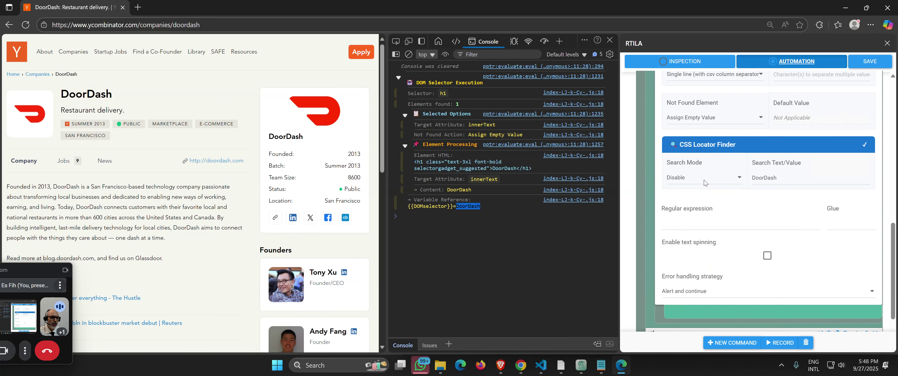
pyautogui.click(704, 181)
pyautogui.click(708, 200)
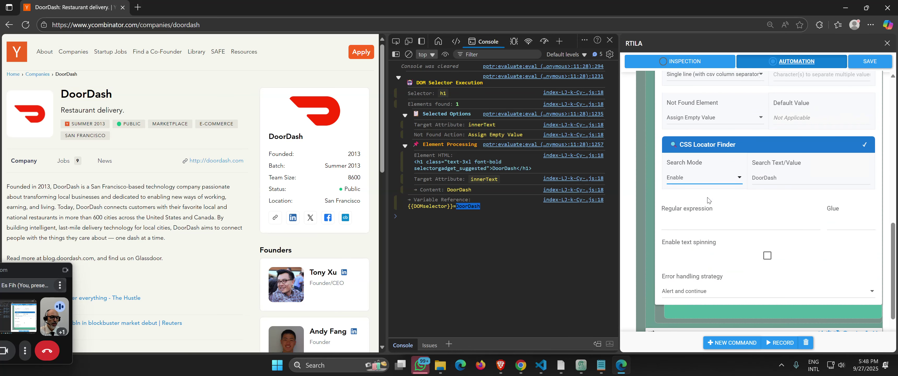
pyautogui.doubleClick(758, 181)
pyautogui.press('BackSpace')
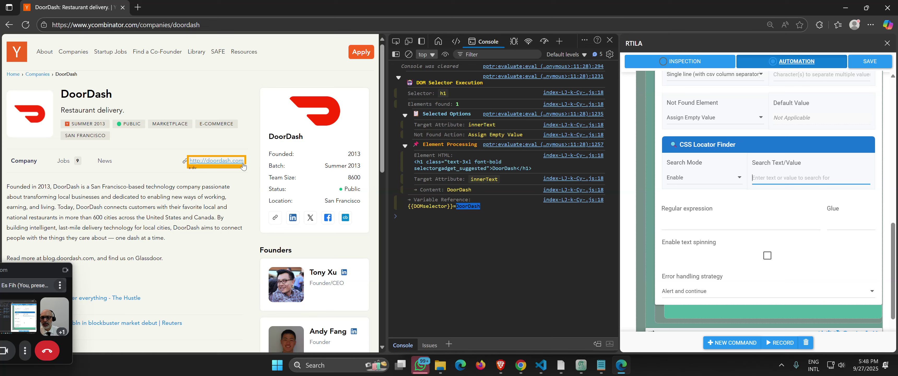
pyautogui.moveTo(245, 163); pyautogui.dragTo(204, 161)
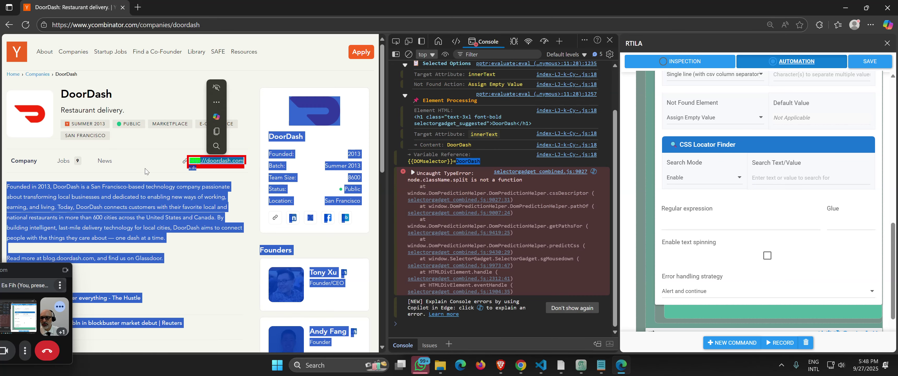
pyautogui.click(137, 162)
pyautogui.click(25, 26)
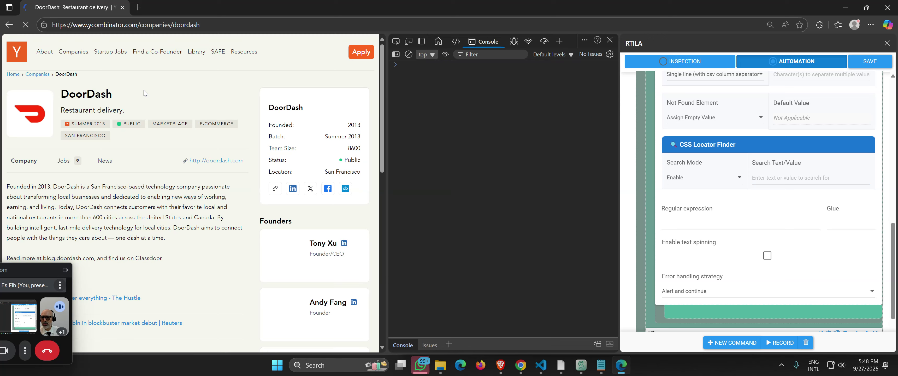
pyautogui.moveTo(246, 166); pyautogui.dragTo(190, 161)
pyautogui.rightClick(195, 162)
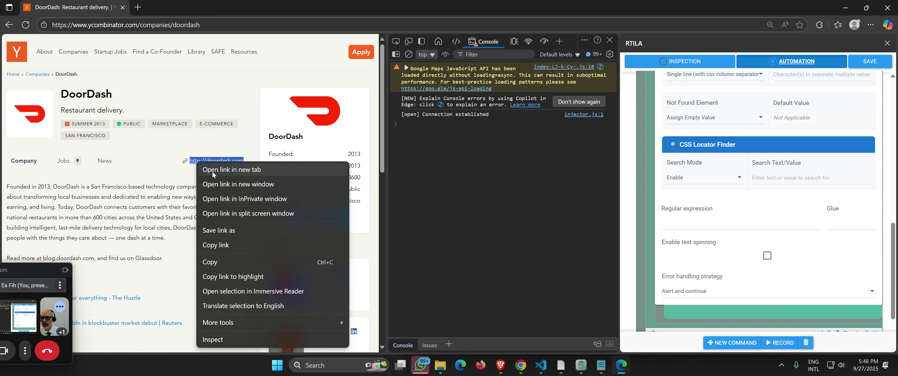
pyautogui.click(222, 262)
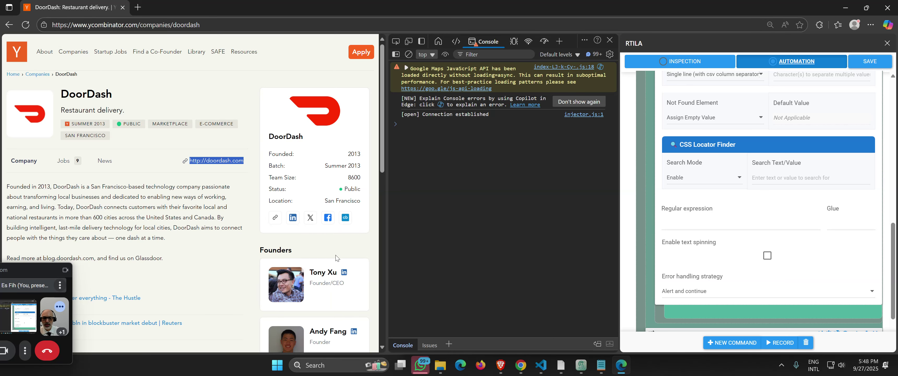
pyautogui.click(782, 175)
pyautogui.hotkey('ctrl', 'v')
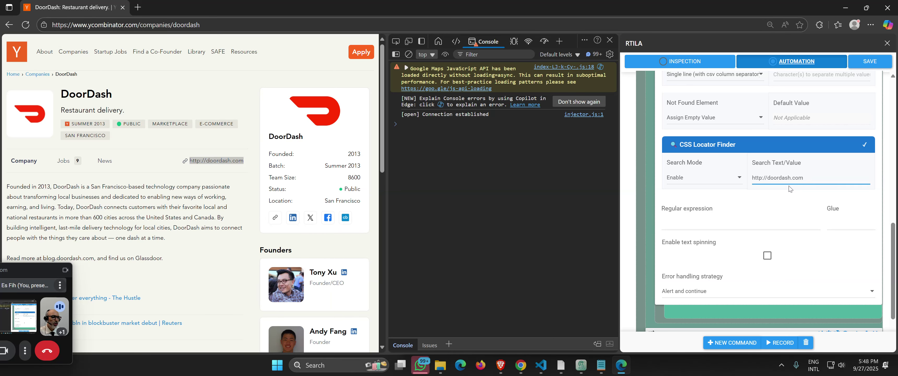
pyautogui.moveTo(803, 179); pyautogui.dragTo(752, 177)
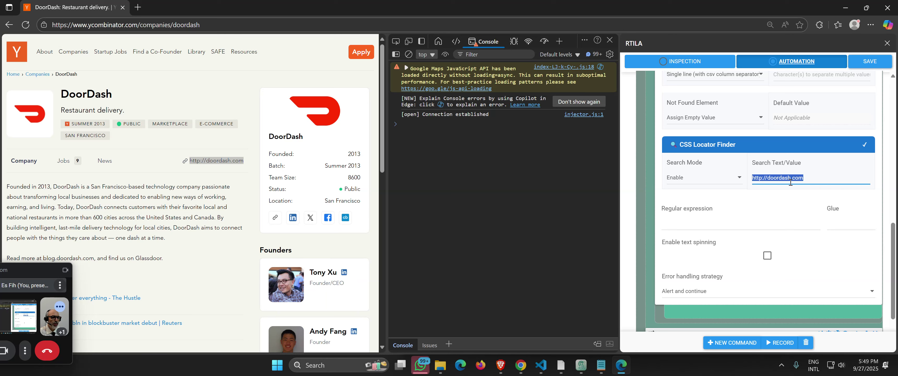
pyautogui.click(867, 62)
# - Run only the Website URL command and compare the unique exact-match selectors listed in the console
pyautogui.scroll(10, 807, 212)
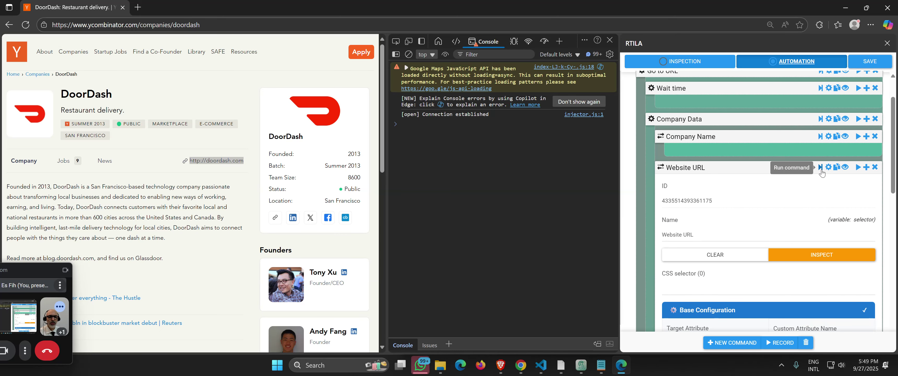
pyautogui.click(820, 169)
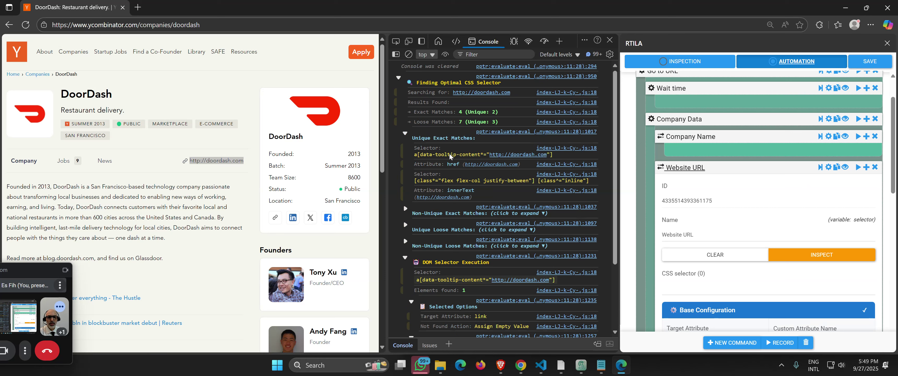
pyautogui.moveTo(414, 154); pyautogui.dragTo(554, 156)
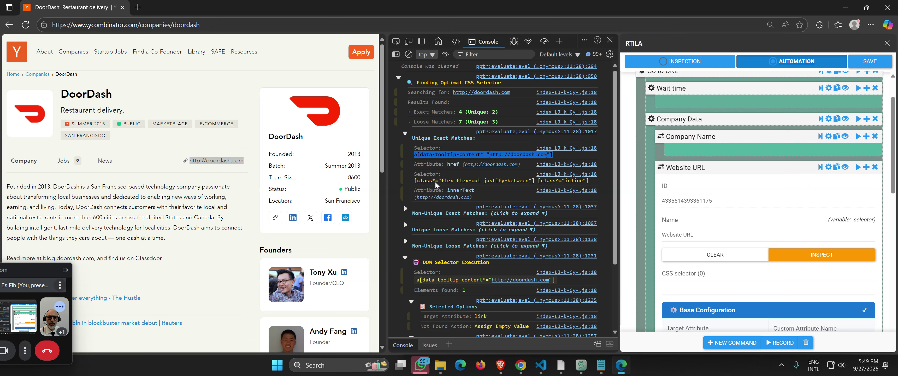
pyautogui.click(423, 183)
pyautogui.moveTo(415, 181); pyautogui.dragTo(589, 182)
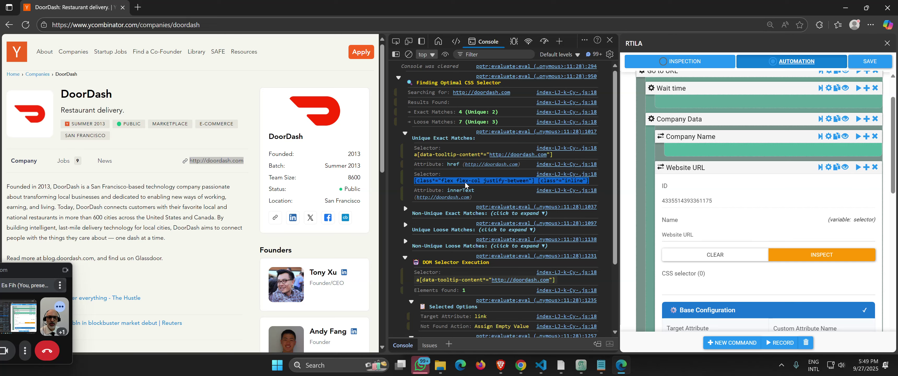
pyautogui.click(442, 160)
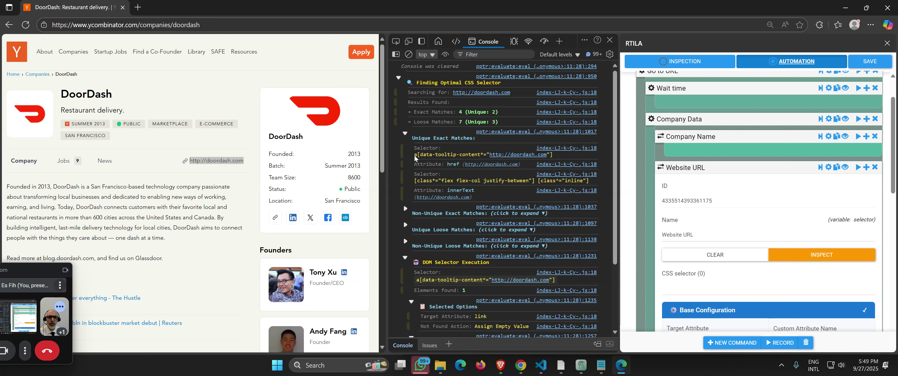
pyautogui.moveTo(414, 156); pyautogui.dragTo(555, 159)
pyautogui.hotkey('ctrl', 'c')
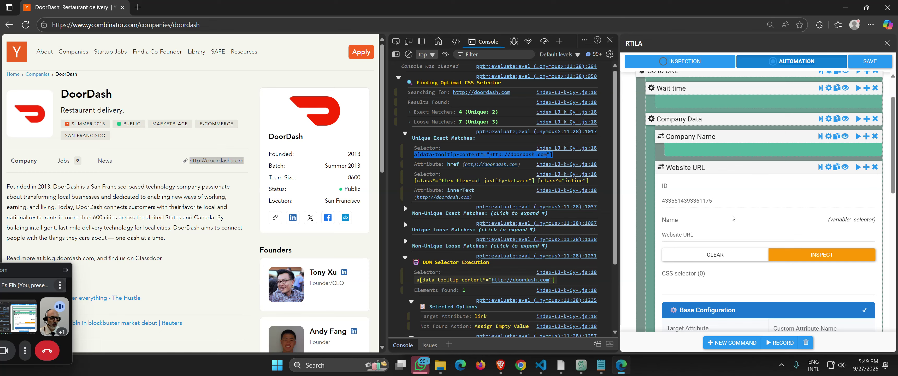
pyautogui.scroll(-2, 734, 240)
pyautogui.click(698, 243)
pyautogui.hotkey('ctrl', 'v')
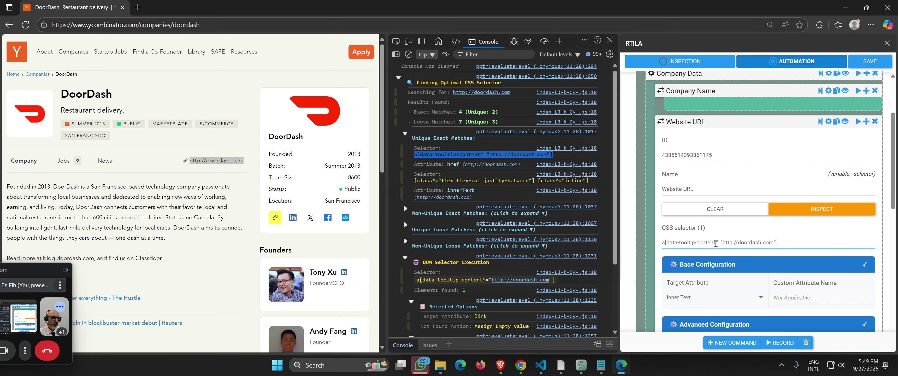
pyautogui.moveTo(717, 243); pyautogui.dragTo(775, 244)
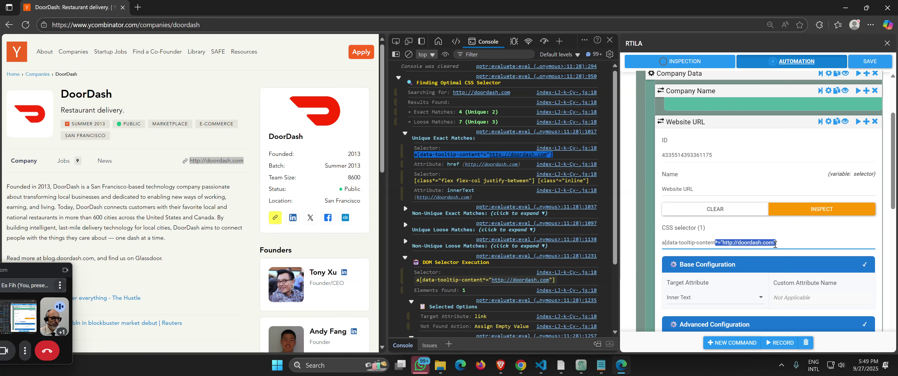
pyautogui.press('BackSpace')
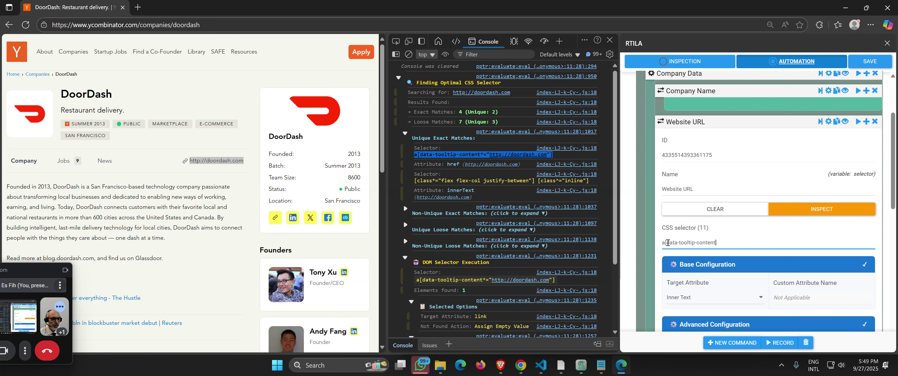
pyautogui.moveTo(667, 242); pyautogui.dragTo(717, 243)
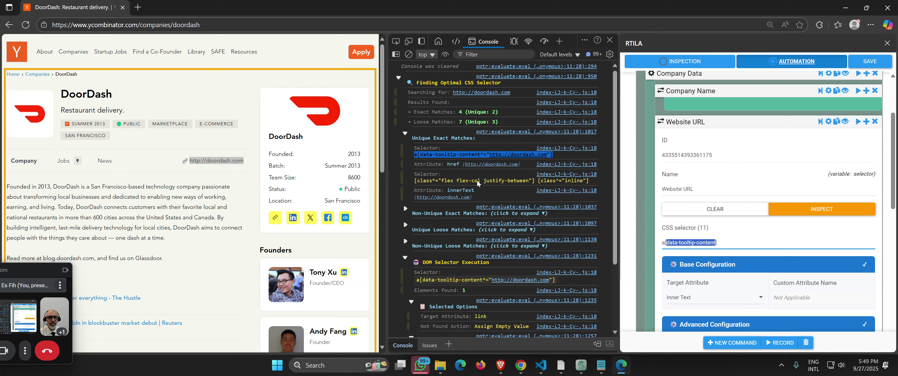
# - Replace the Website URL command's CSS selector with [class*="flex flex-col justify-between"] [class^="inline"] copied from the console
pyautogui.click(475, 182)
pyautogui.click(413, 182)
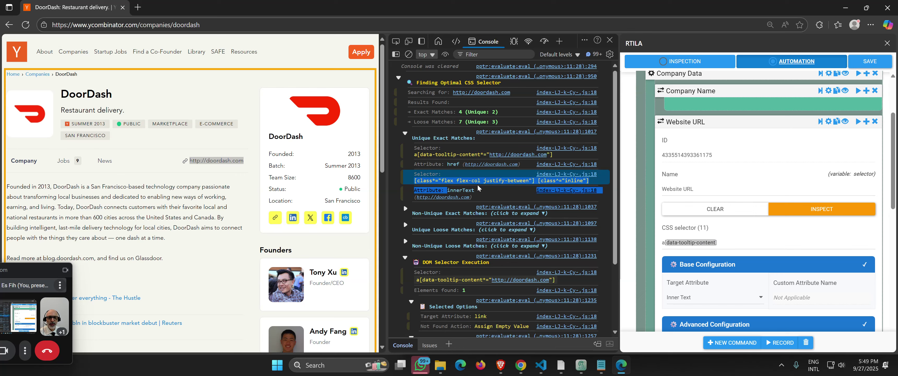
pyautogui.rightClick(499, 182)
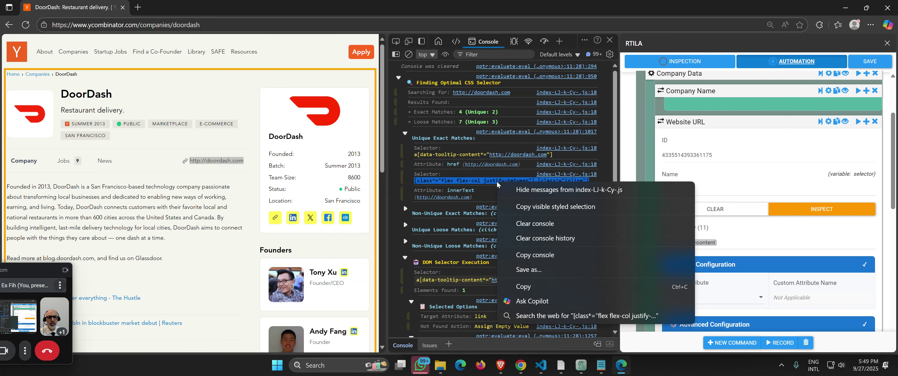
pyautogui.click(525, 286)
pyautogui.tripleClick(696, 241)
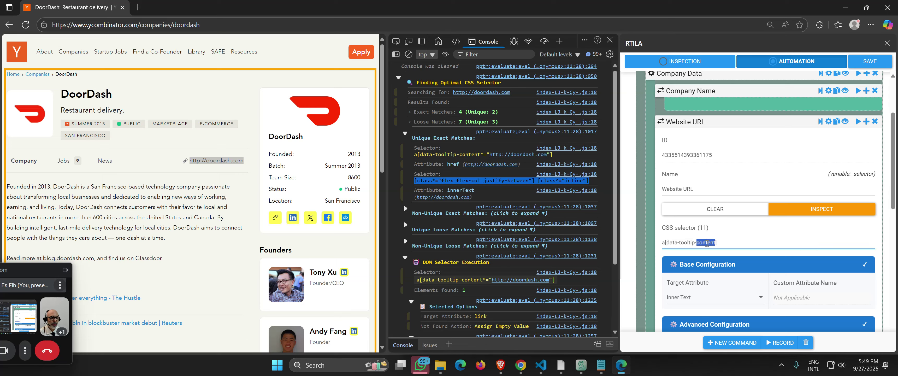
pyautogui.press('BackSpace')
pyautogui.hotkey('ctrl', 'v')
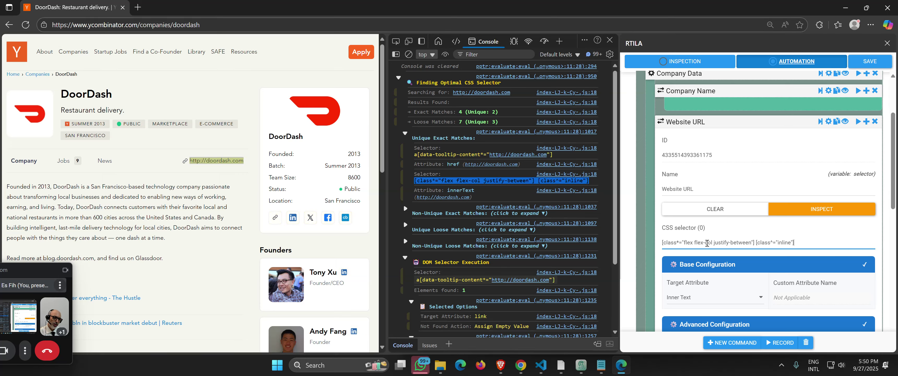
pyautogui.moveTo(799, 243); pyautogui.dragTo(662, 246)
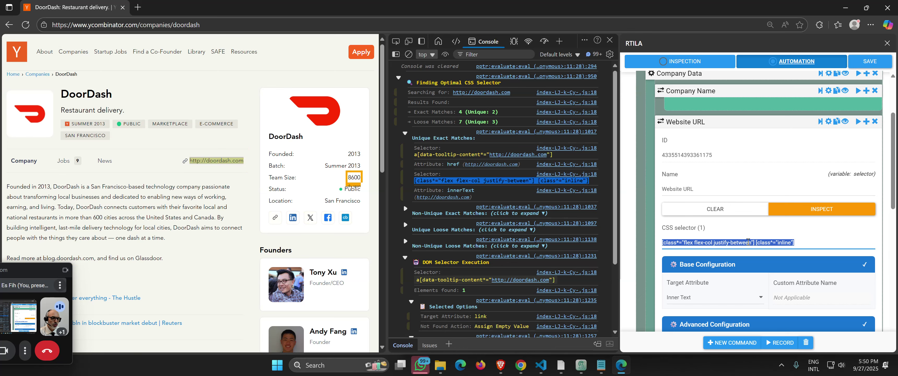
# - Set the Website URL command's CSS Locator Finder search mode to Disable and save the project
pyautogui.scroll(-5, 749, 244)
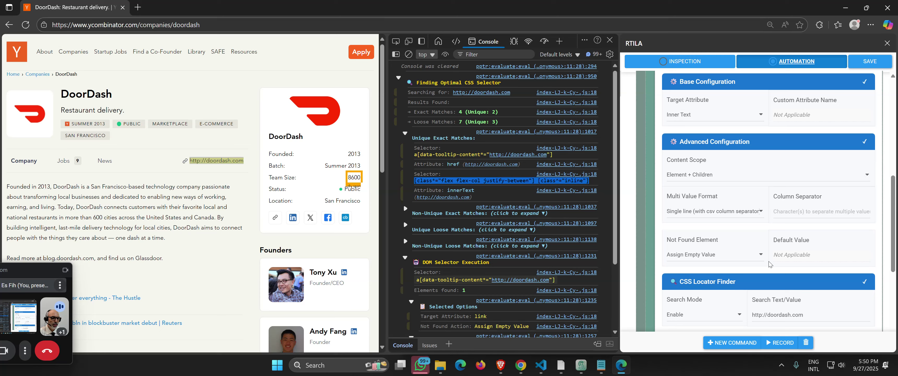
pyautogui.scroll(-5, 702, 185)
pyautogui.click(702, 178)
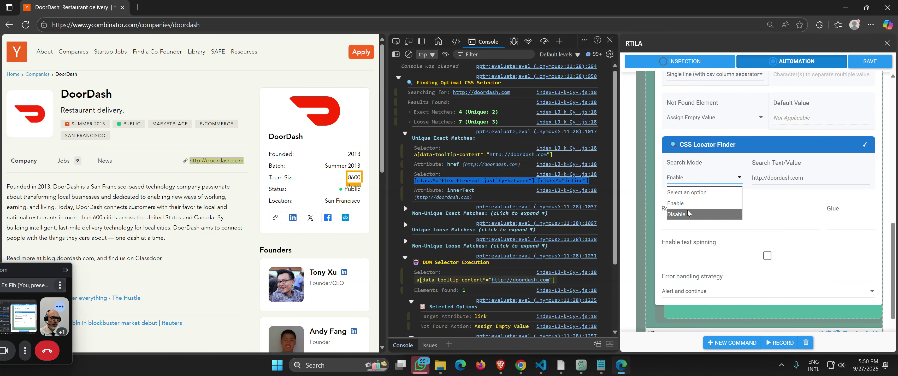
pyautogui.click(697, 213)
pyautogui.click(863, 63)
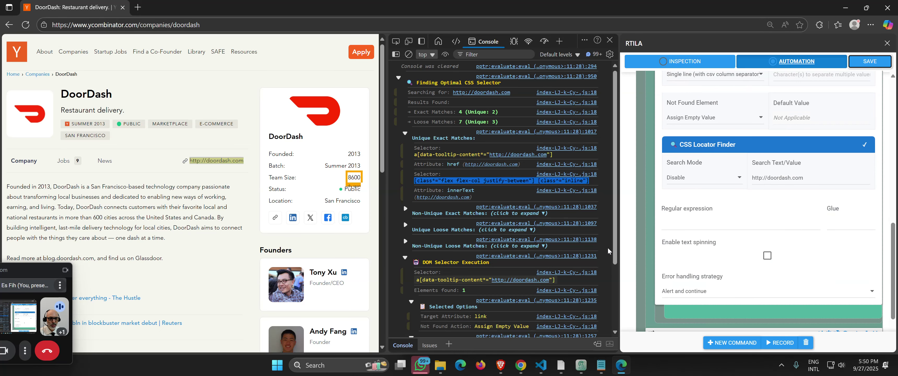
# - Run only the Website URL command again to check the extracted variable value
pyautogui.scroll(8, 712, 225)
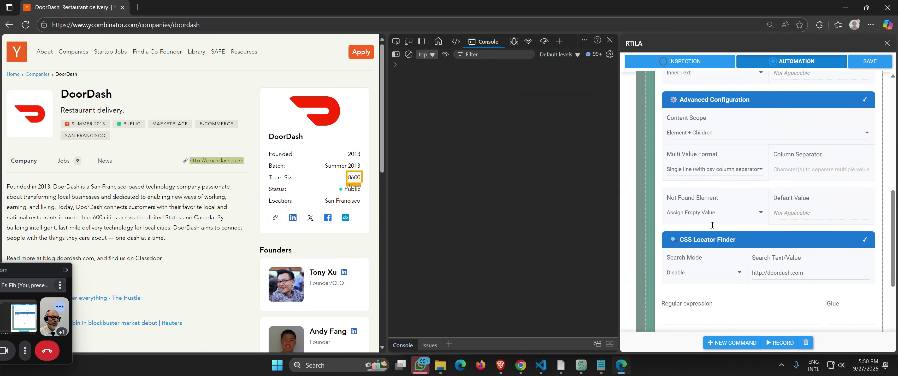
pyautogui.scroll(1, 712, 225)
pyautogui.tripleClick(713, 244)
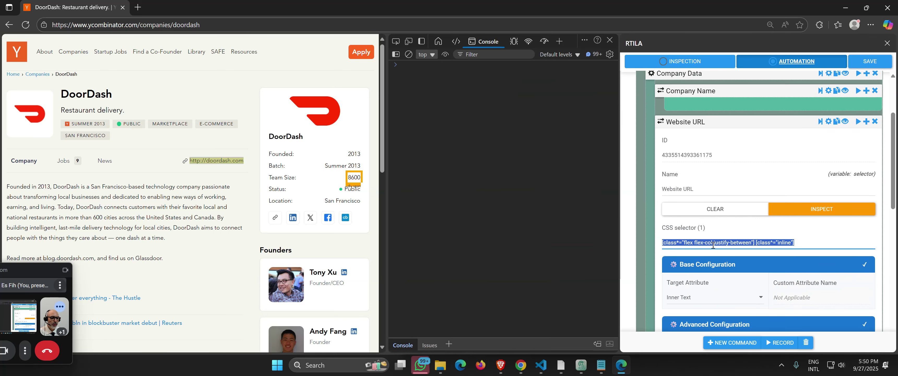
pyautogui.click(820, 124)
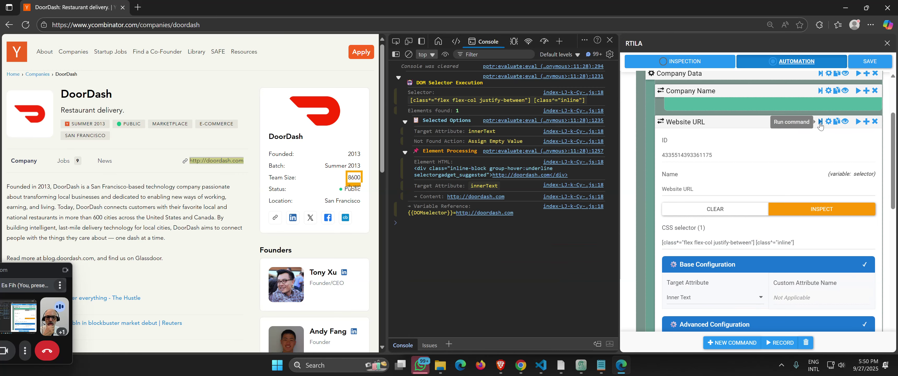
# - Check the Website URL command's extracted value and element count in the console, then collapse the command and save the project
pyautogui.moveTo(514, 214); pyautogui.dragTo(457, 214)
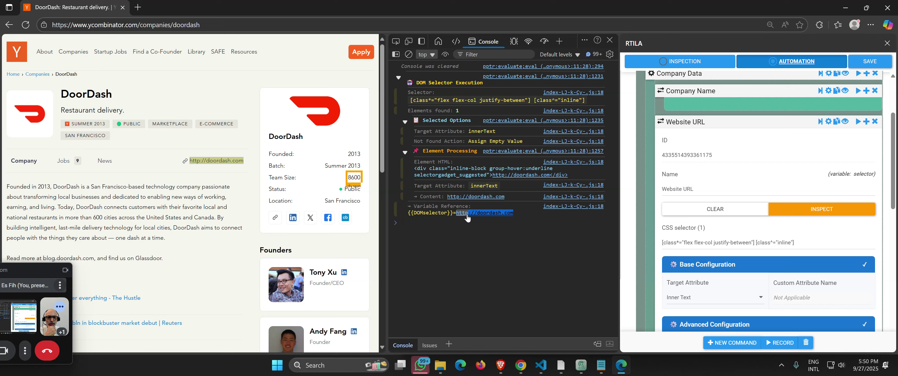
pyautogui.moveTo(461, 109); pyautogui.dragTo(455, 110)
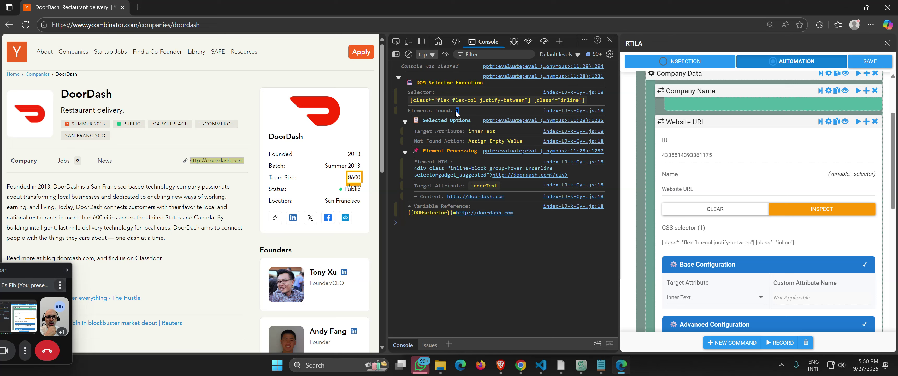
pyautogui.click(692, 125)
pyautogui.click(859, 63)
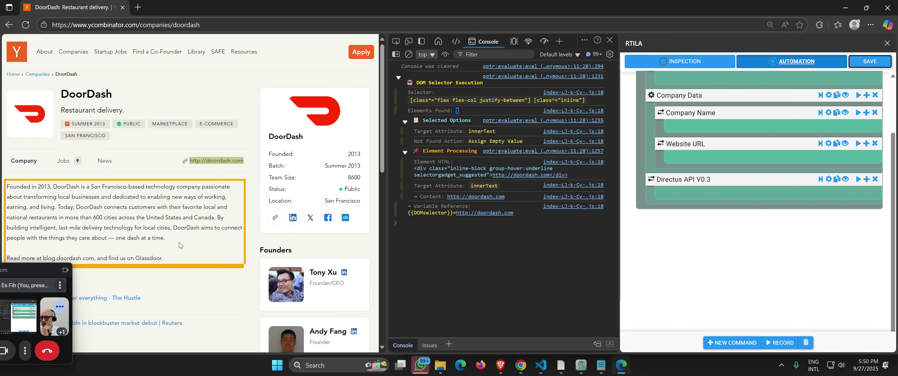
# - Reload the DoorDash page, clone the Website URL command and rename the clone as Company Description
pyautogui.scroll(-1, 180, 245)
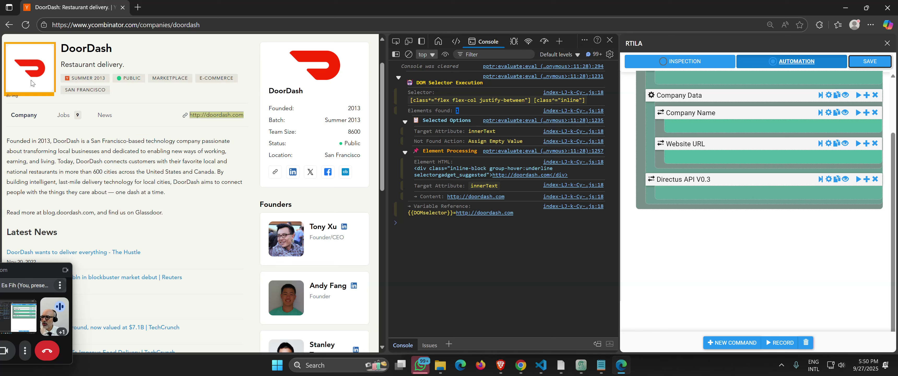
pyautogui.click(25, 25)
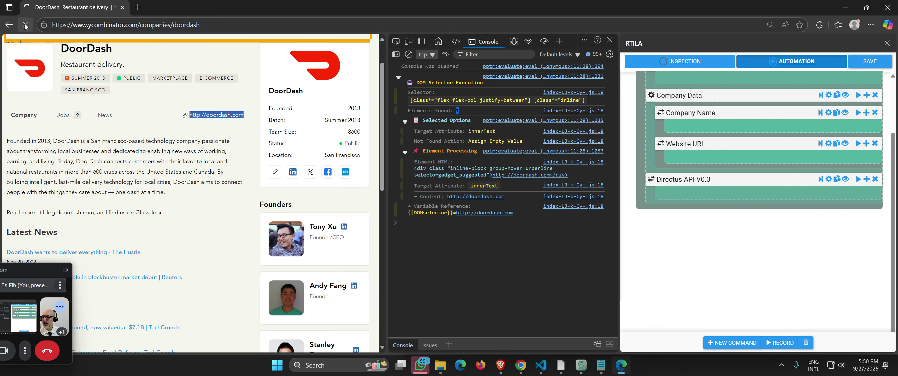
pyautogui.click(836, 145)
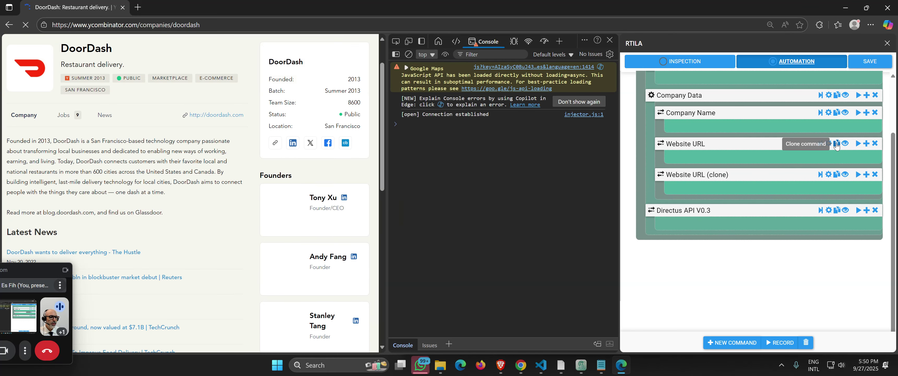
pyautogui.click(697, 174)
pyautogui.click(701, 243)
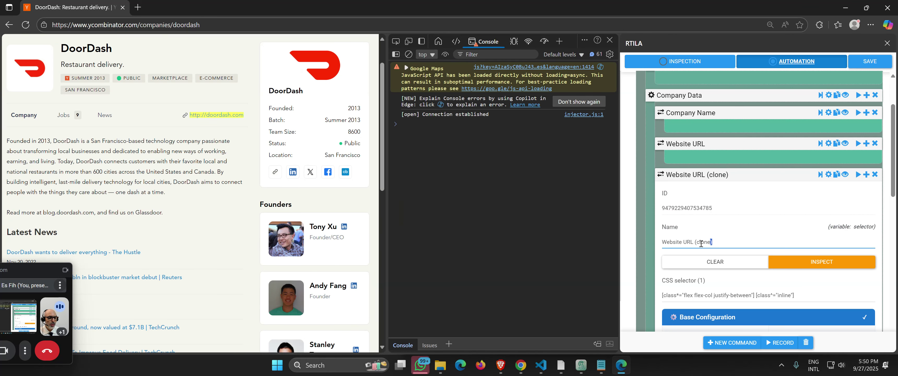
pyautogui.moveTo(700, 243); pyautogui.dragTo(642, 242)
pyautogui.write('Company')
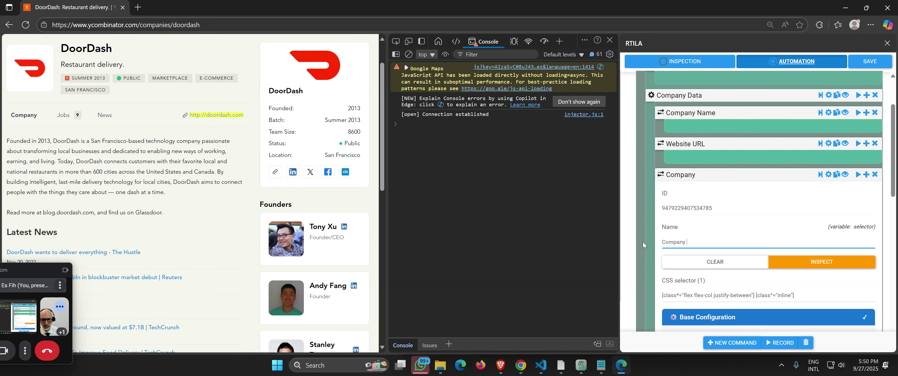
pyautogui.write(' Description')
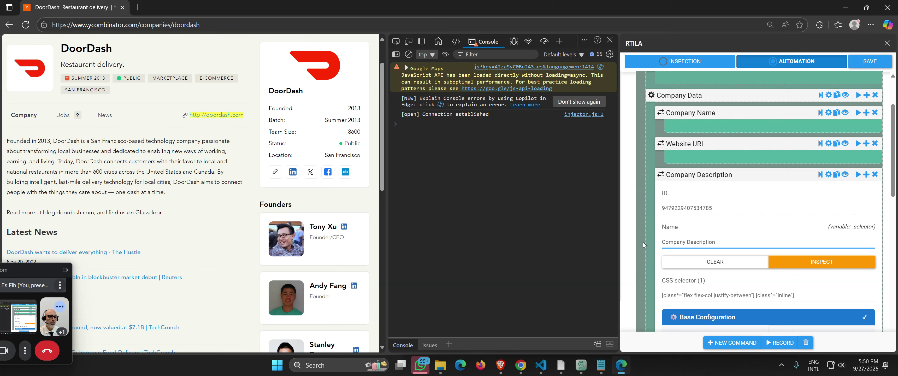
pyautogui.click(711, 175)
pyautogui.click(712, 175)
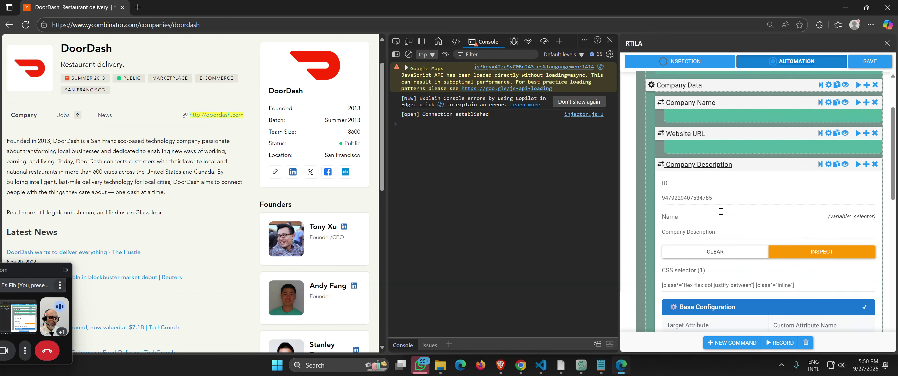
# - Clear the Company Description command's CSS selector, set its CSS Locator Finder search mode to Enable and empty the search text
pyautogui.scroll(-3, 714, 174)
pyautogui.tripleClick(728, 203)
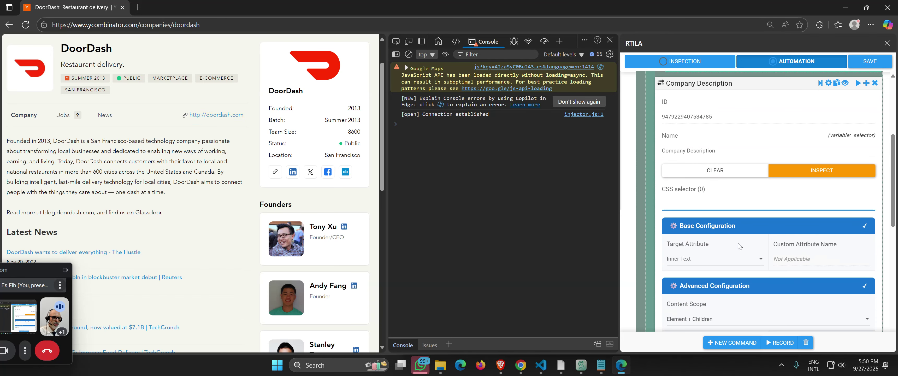
pyautogui.scroll(-6, 718, 223)
pyautogui.click(710, 234)
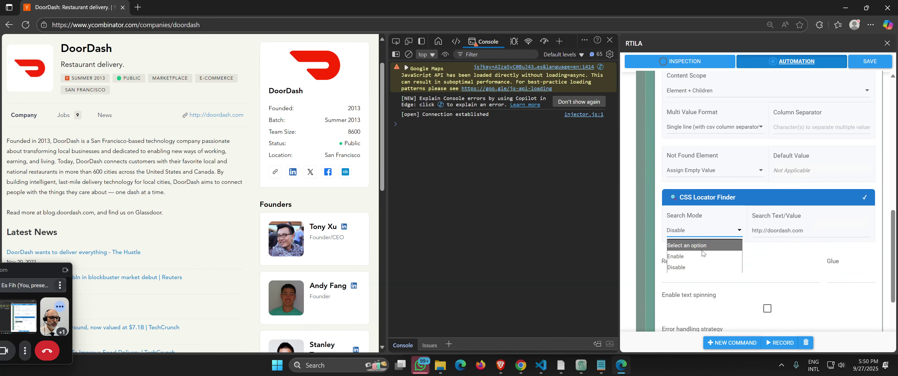
pyautogui.click(699, 255)
pyautogui.doubleClick(785, 232)
pyautogui.hotkey('ctrl', 'a')
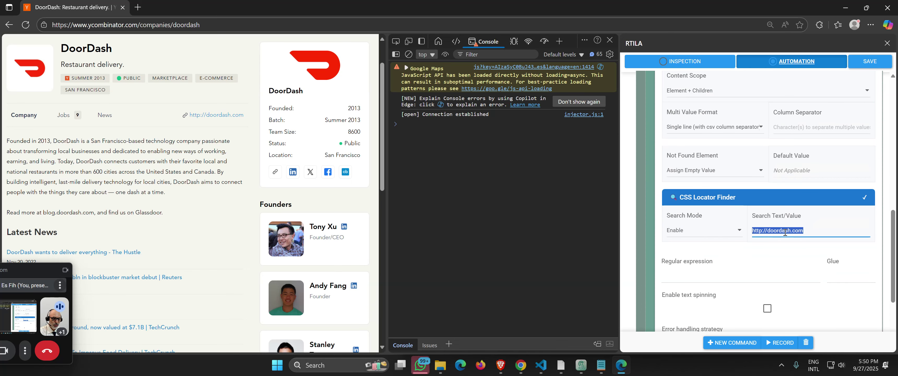
pyautogui.press('BackSpace')
# - Reload the page and set the search text to the DoorDash description copied from "Founded in 2013" through "enabling new ways of working"
pyautogui.click(27, 25)
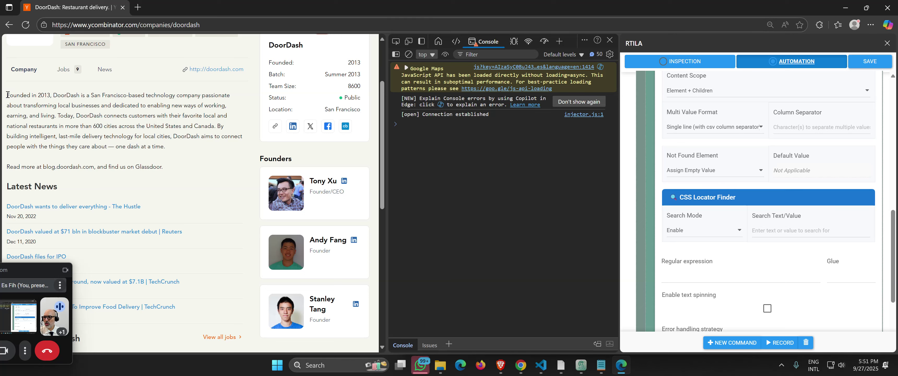
pyautogui.moveTo(7, 94); pyautogui.dragTo(225, 105)
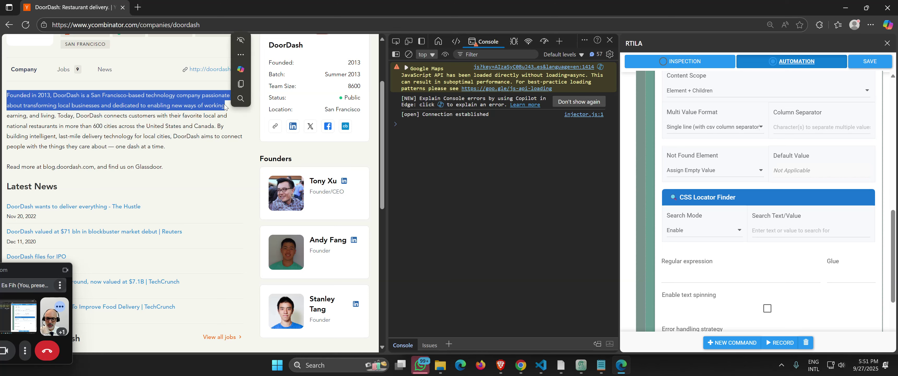
pyautogui.click(808, 230)
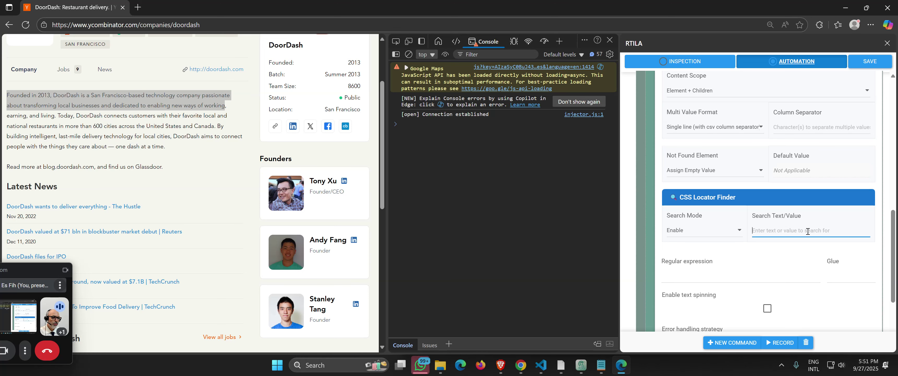
pyautogui.hotkey('ctrl', 'v')
# - Run only the Company Description command and examine the matches, selector, target attribute and extracted variable in the console
pyautogui.scroll(10, 820, 185)
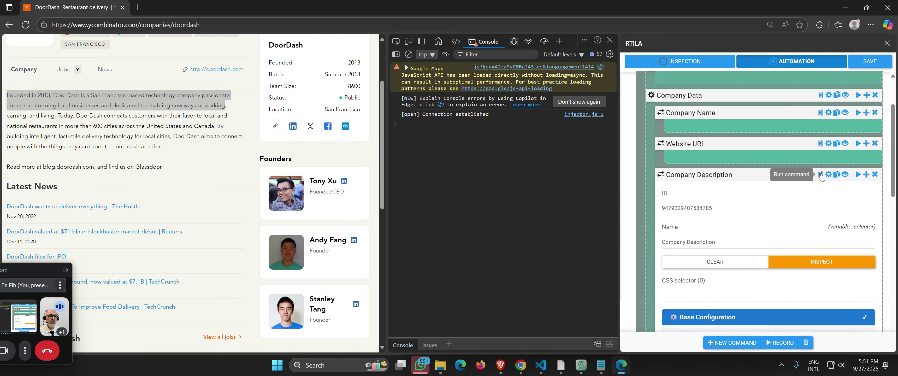
pyautogui.click(819, 174)
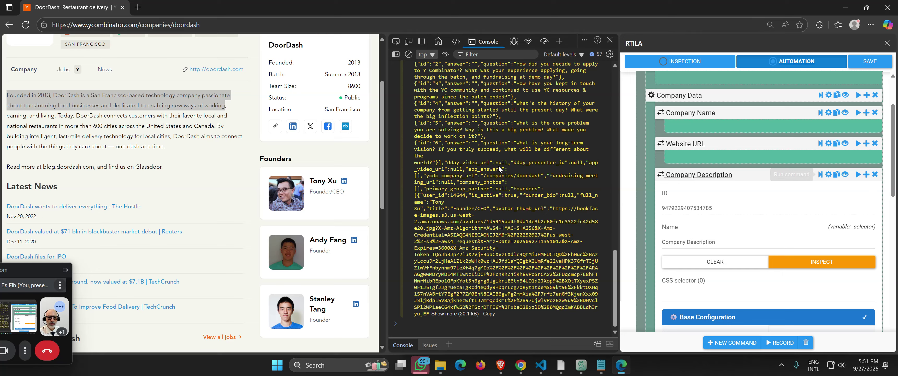
pyautogui.scroll(5, 513, 244)
pyautogui.scroll(2, 514, 247)
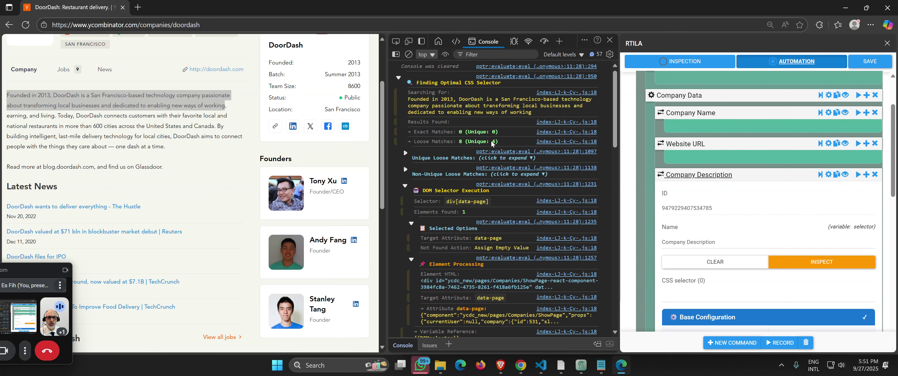
pyautogui.scroll(-2, 491, 141)
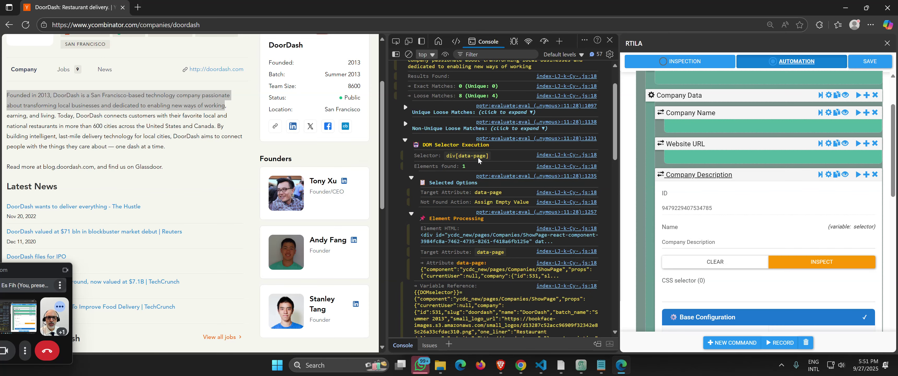
pyautogui.scroll(-2, 478, 160)
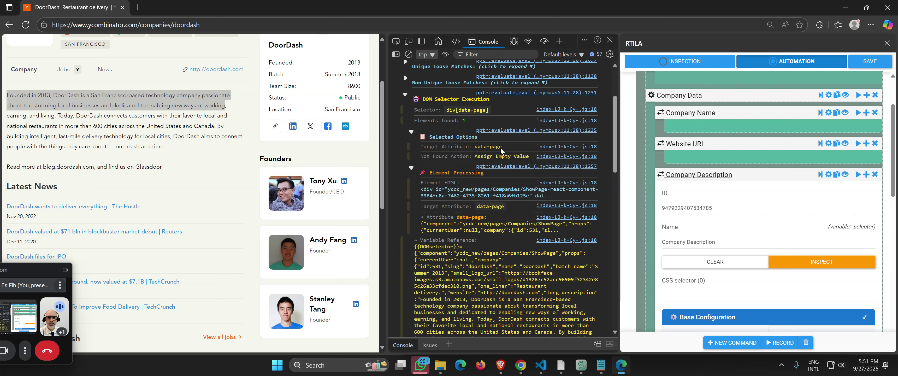
pyautogui.moveTo(502, 150); pyautogui.dragTo(476, 149)
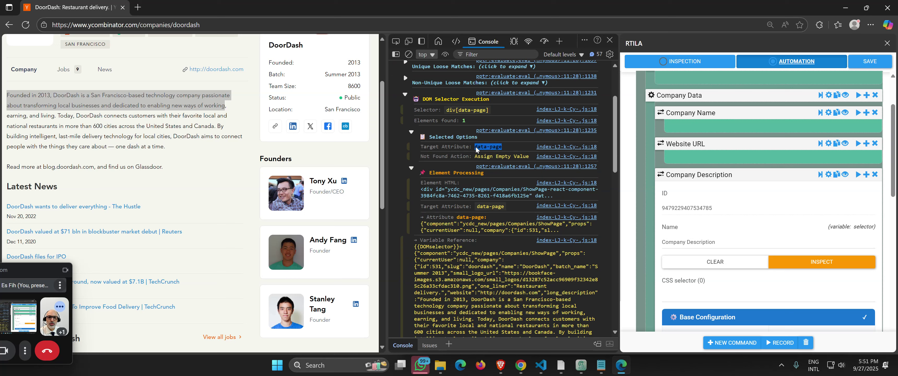
pyautogui.scroll(-2, 451, 151)
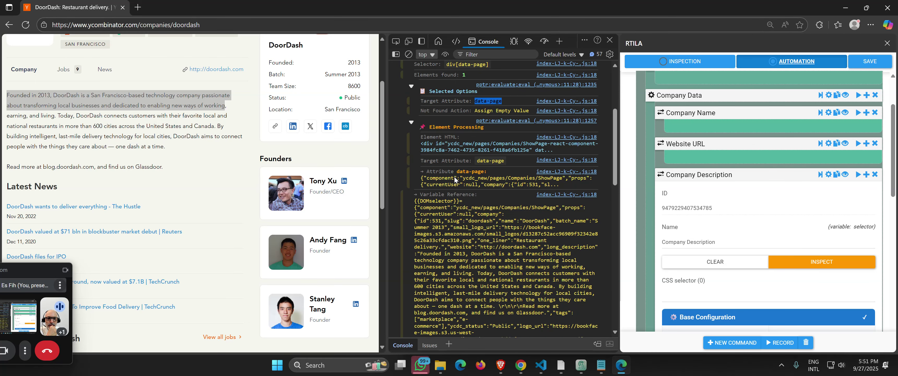
pyautogui.scroll(-5, 455, 196)
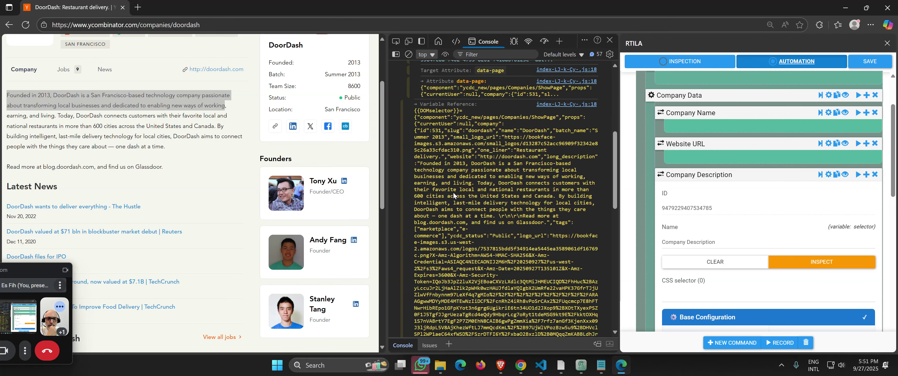
pyautogui.scroll(5, 454, 196)
pyautogui.scroll(6, 452, 185)
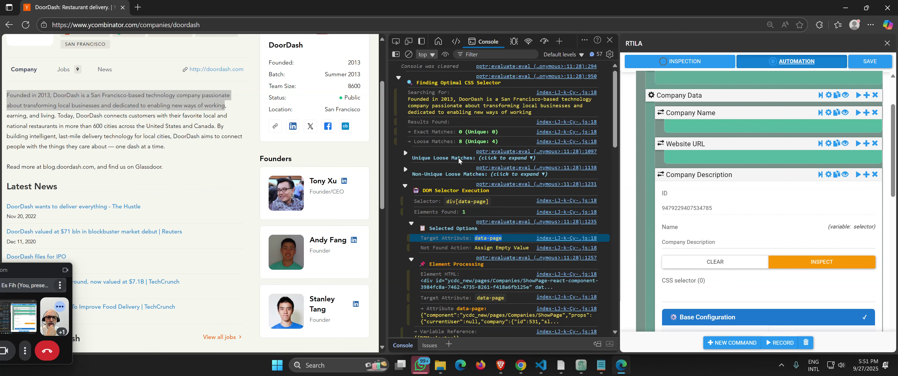
# - Expand the unique loose matches in the console and copy div[data-page] into the Company Description command's CSS selector
pyautogui.click(404, 185)
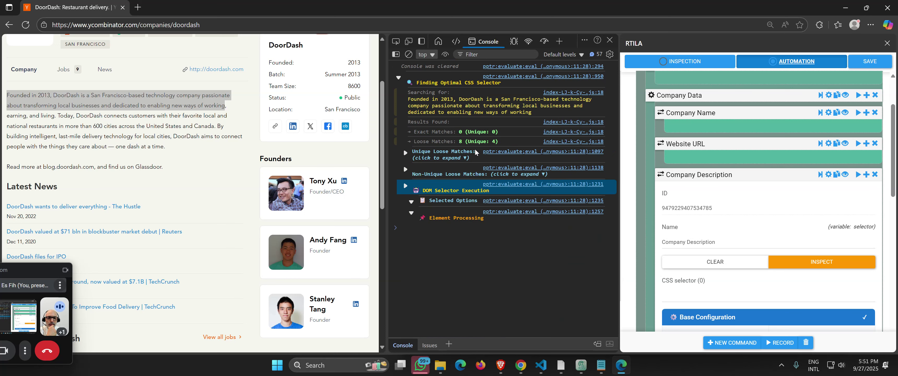
pyautogui.click(404, 153)
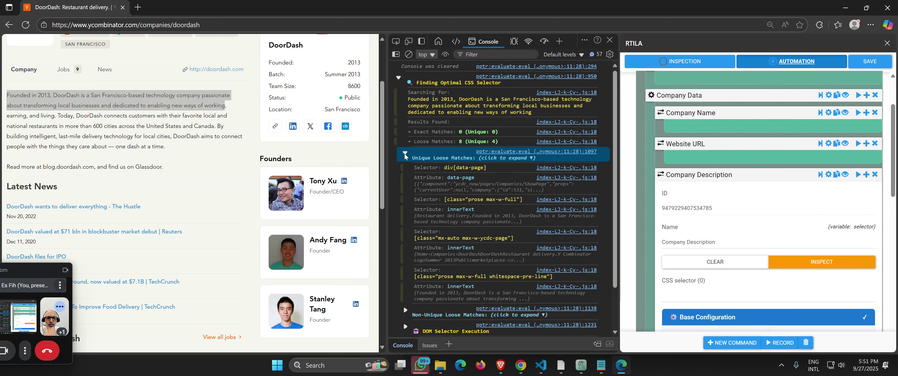
pyautogui.click(444, 169)
pyautogui.moveTo(445, 168); pyautogui.dragTo(489, 172)
pyautogui.hotkey('ctrl', 'c')
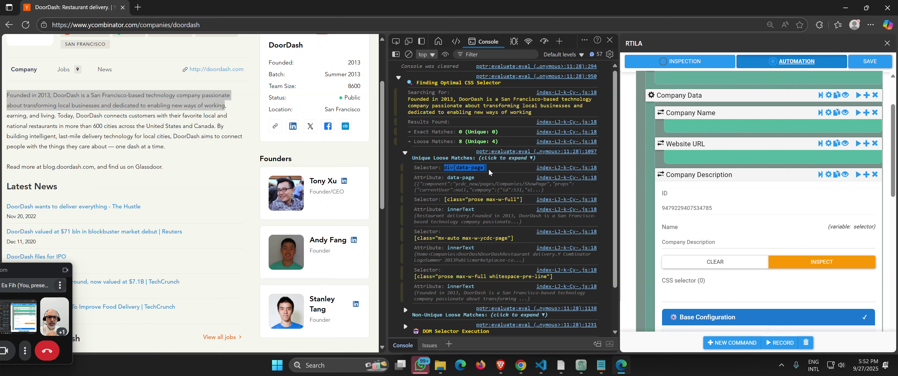
pyautogui.scroll(-3, 717, 270)
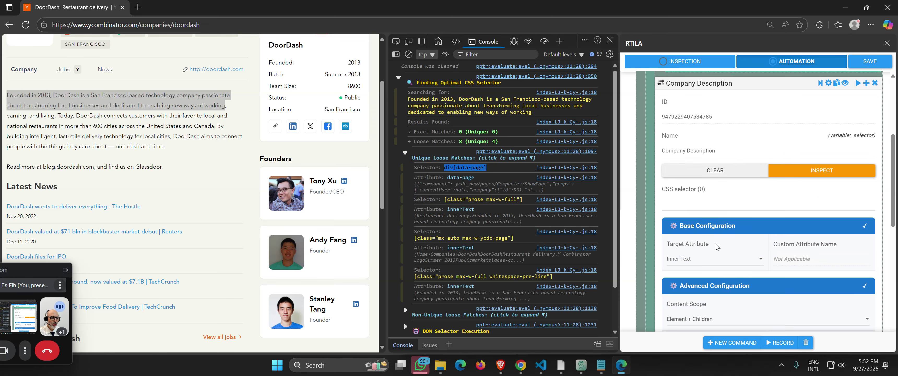
pyautogui.click(711, 202)
pyautogui.hotkey('ctrl', 'v')
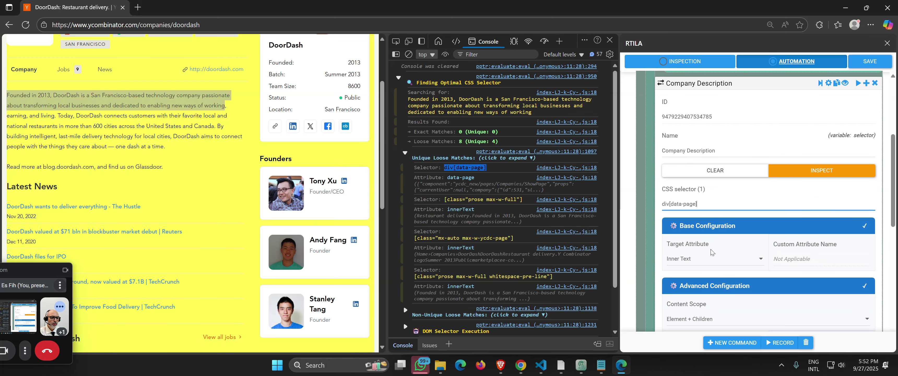
# - Set the Company Description command's target attribute to Other Attribute, with data-page copied from the console as the custom attribute name
pyautogui.click(699, 258)
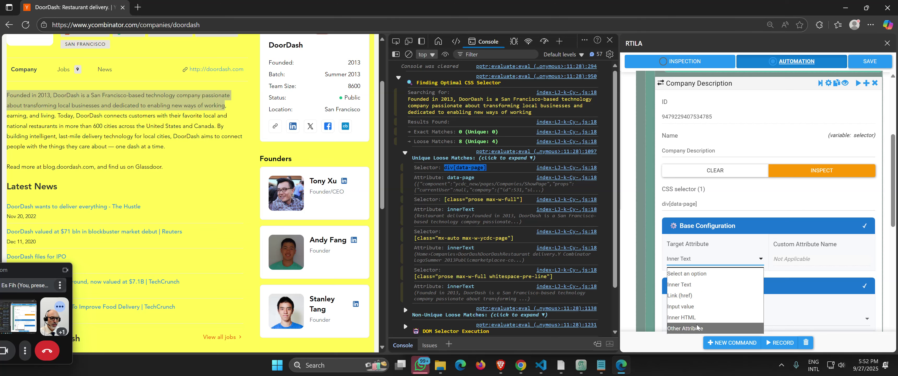
pyautogui.click(685, 328)
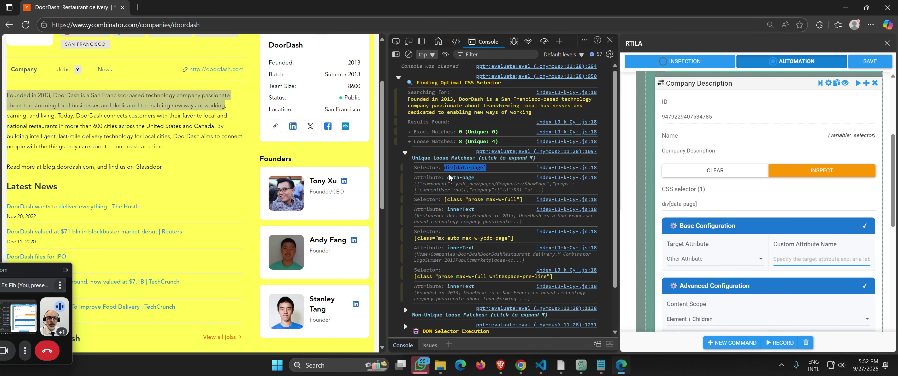
pyautogui.click(430, 179)
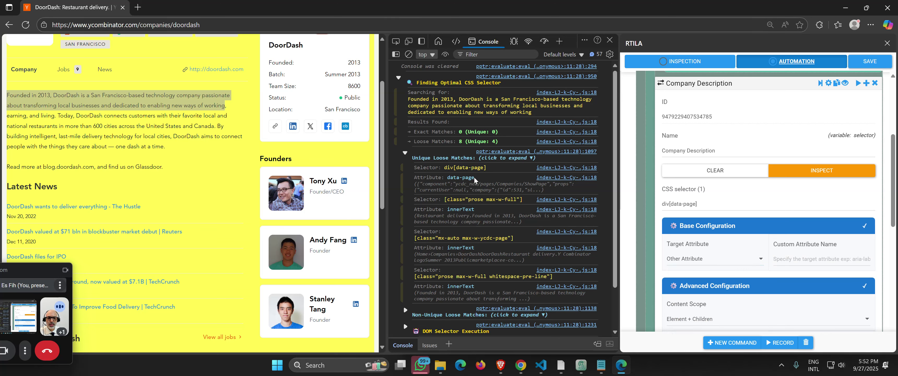
pyautogui.moveTo(475, 179); pyautogui.dragTo(449, 181)
pyautogui.hotkey('ctrl', 'c')
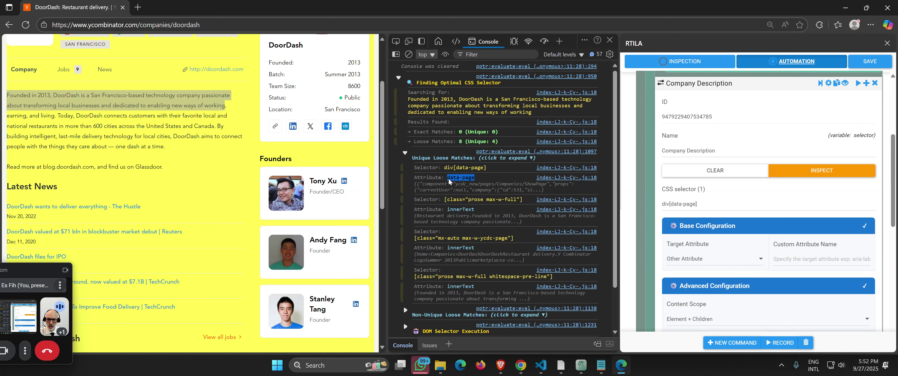
pyautogui.click(817, 261)
pyautogui.hotkey('ctrl', 'v')
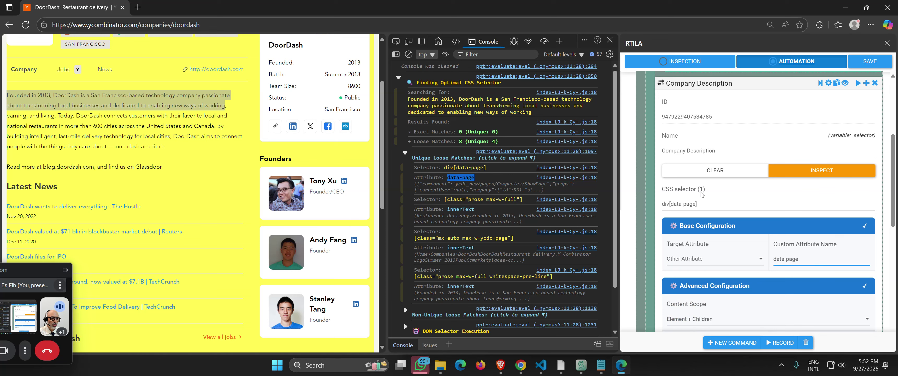
# - Clear the console output and set the CSS Locator Finder's search mode to Disable for the Company Description command
pyautogui.click(606, 194)
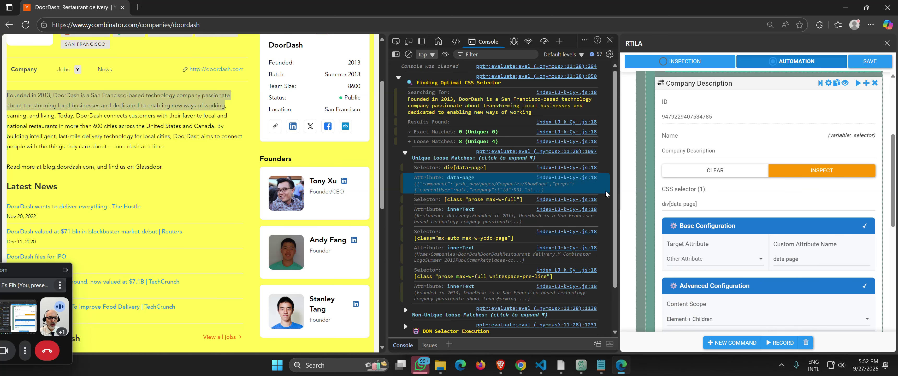
pyautogui.hotkey('ctrl', 'l')
pyautogui.scroll(-6, 692, 244)
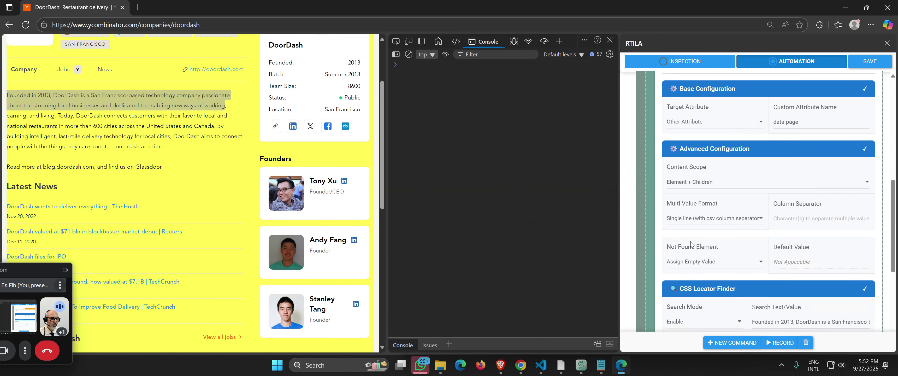
pyautogui.click(692, 231)
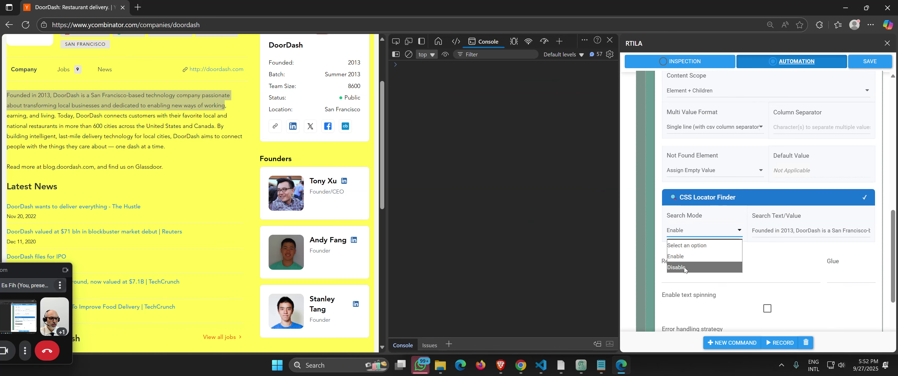
pyautogui.click(720, 269)
# - Run the Company Description command with the div[data-page] selector and review the extracted value in the console
pyautogui.scroll(10, 736, 270)
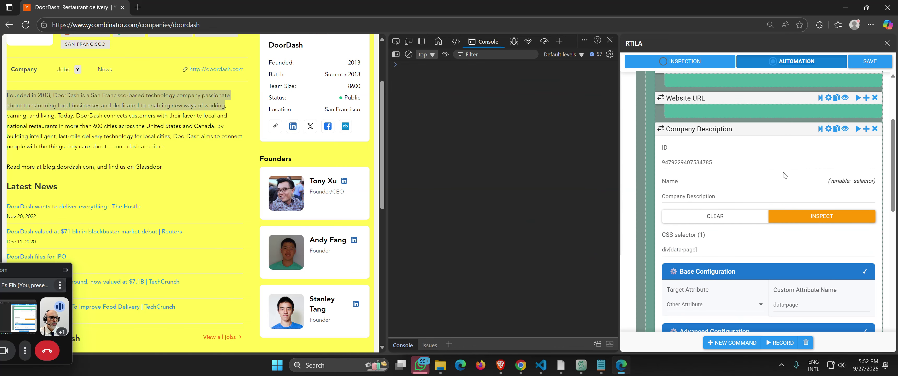
pyautogui.click(821, 131)
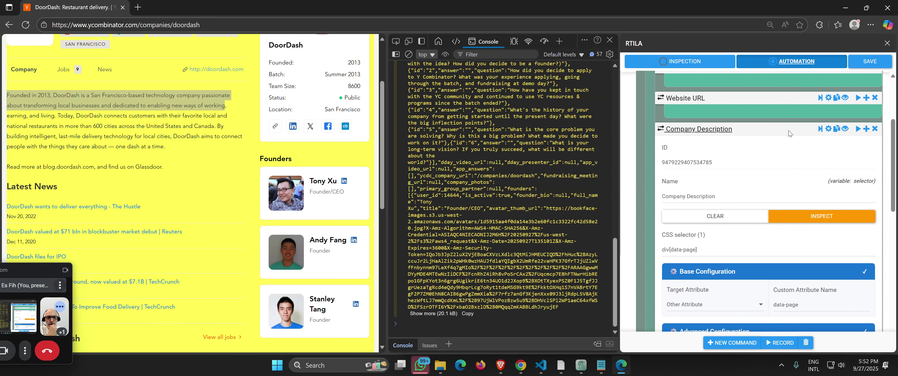
pyautogui.scroll(12, 543, 202)
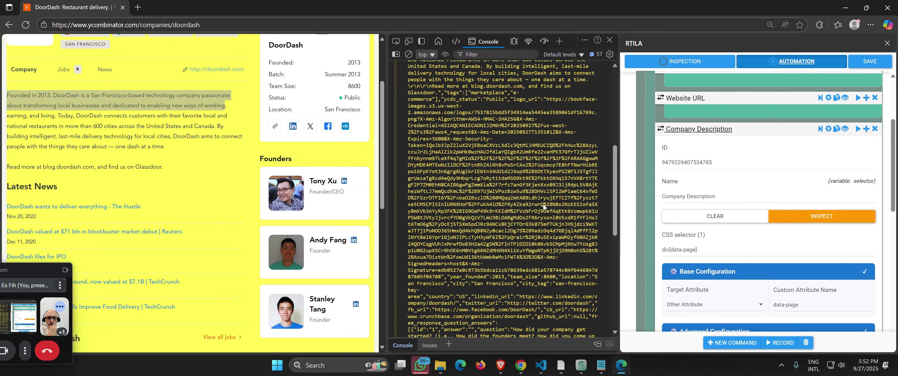
pyautogui.scroll(-1, 543, 206)
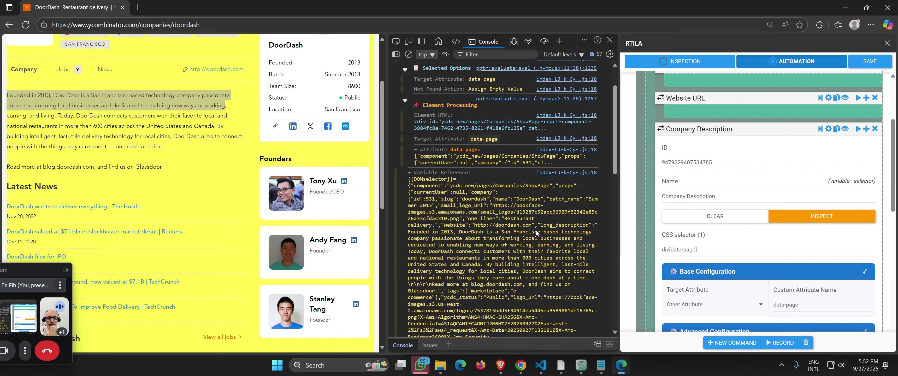
pyautogui.scroll(3, 500, 251)
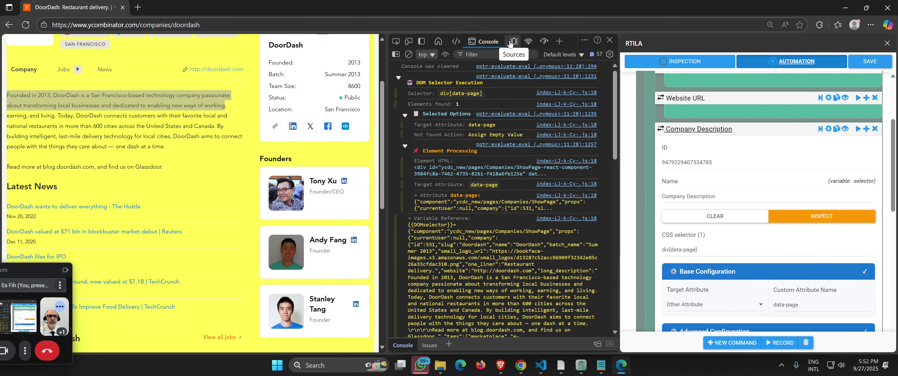
# - Reload the DoorDash company page and inspect the description paragraph, expanding its div in the element tree
pyautogui.click(456, 42)
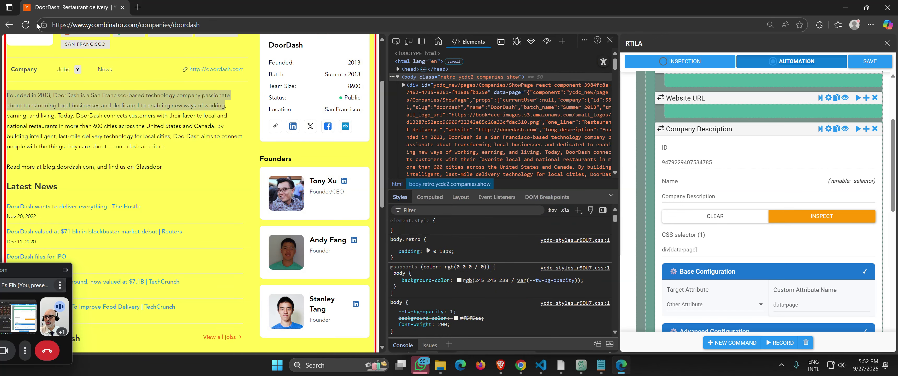
pyautogui.click(25, 25)
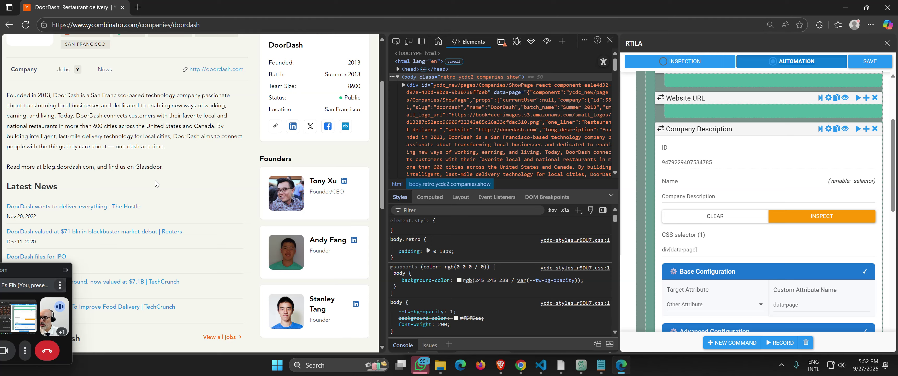
pyautogui.scroll(1, 156, 184)
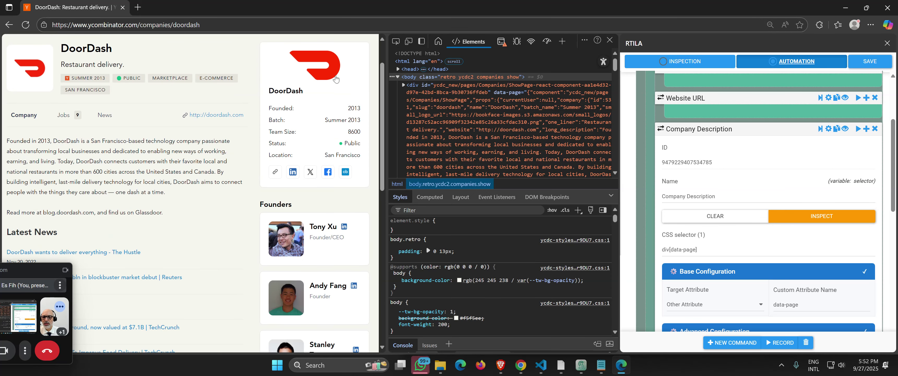
pyautogui.click(395, 41)
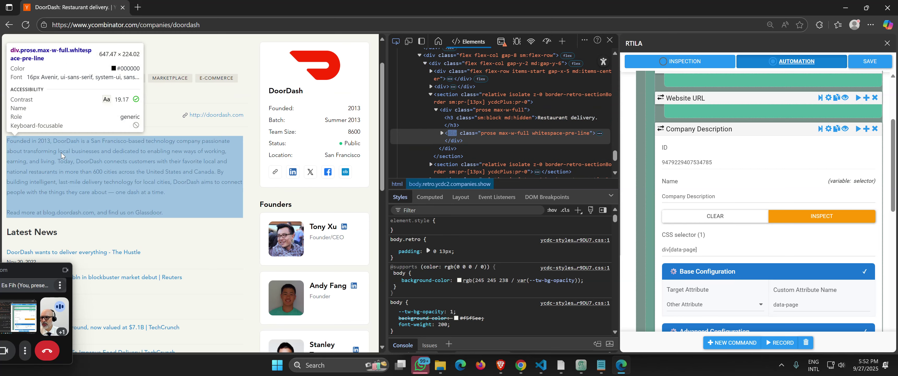
pyautogui.click(39, 144)
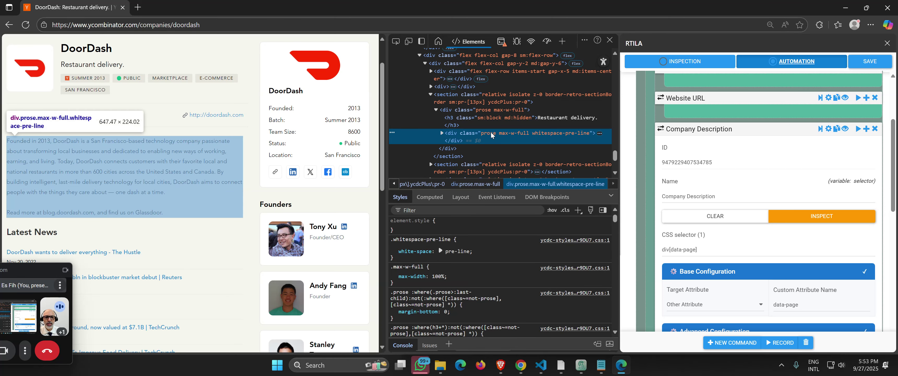
pyautogui.click(441, 133)
pyautogui.scroll(-2, 466, 139)
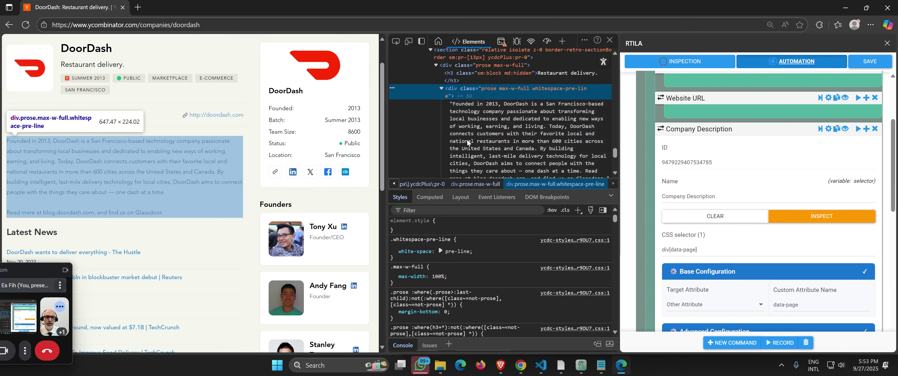
# - Copy the description div's class attribute and replace the Company Description CSS selector with [class="prose max-w-full whitespace-pre-line"]
pyautogui.doubleClick(473, 90)
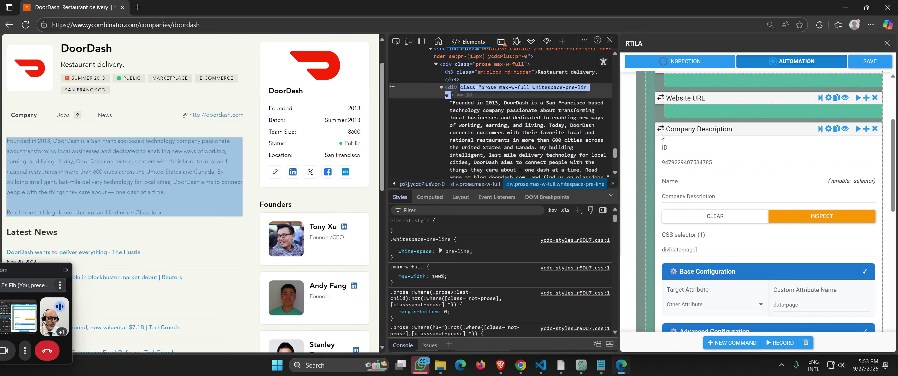
pyautogui.tripleClick(688, 248)
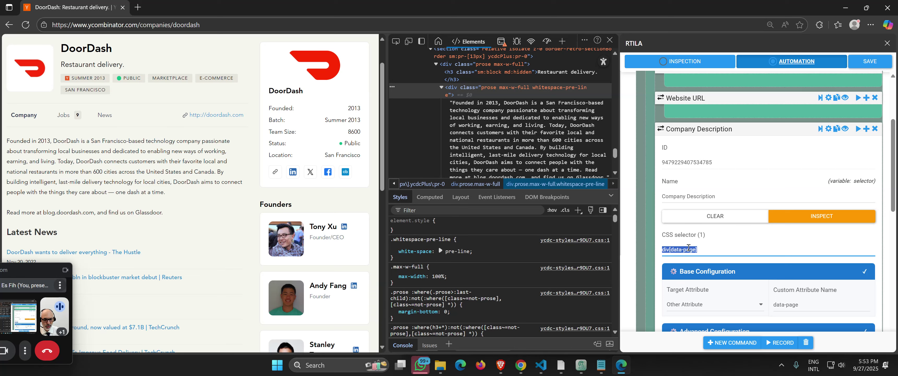
pyautogui.write('[]')
pyautogui.hotkey('ctrl', 'v')
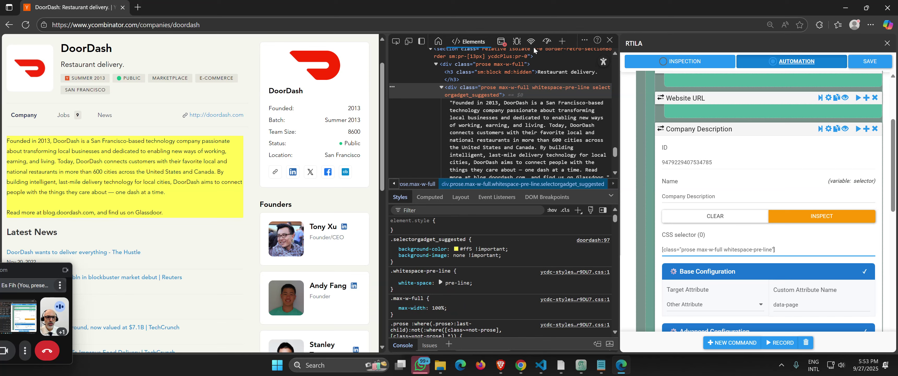
# - Check the console errors and the locator finder setting, and run the Company Description command with the class selector
pyautogui.click(501, 42)
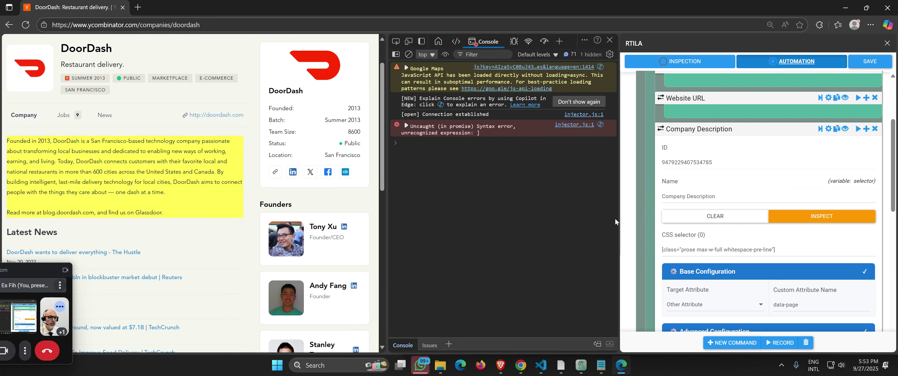
pyautogui.scroll(-6, 710, 280)
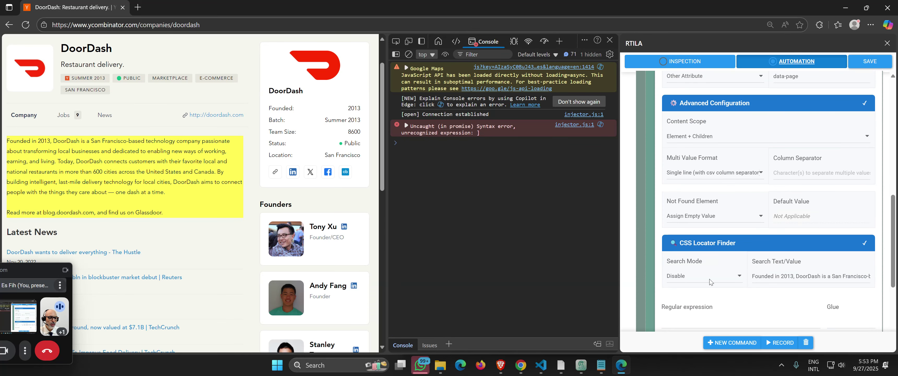
pyautogui.scroll(6, 710, 281)
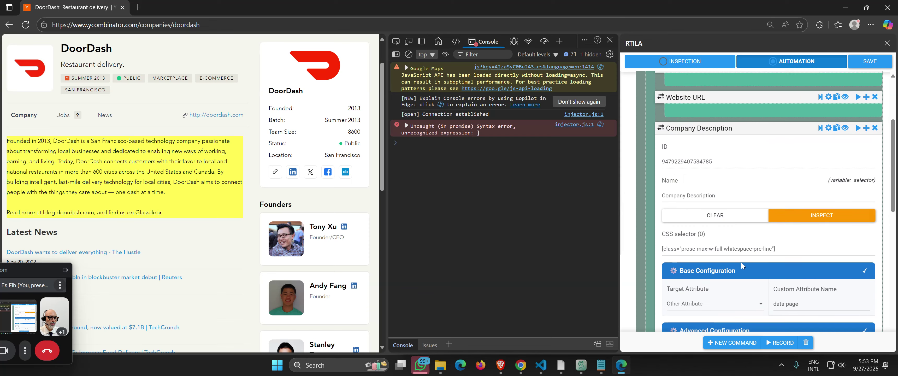
pyautogui.click(820, 129)
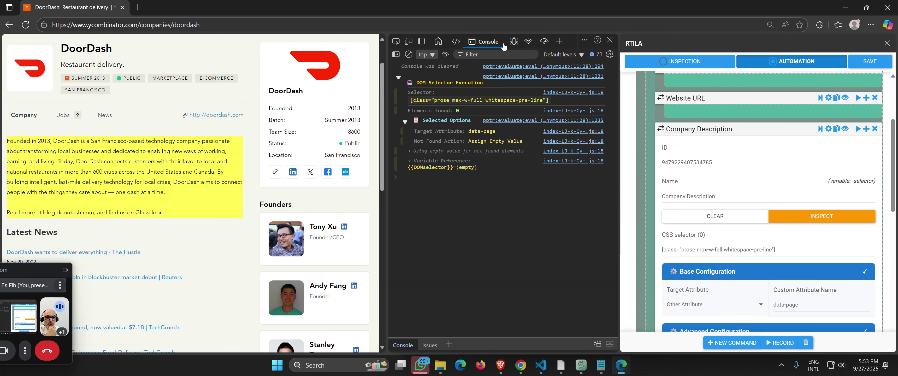
# - Prefix the Company Description selector with div and save it with Inner Text as the target attribute
pyautogui.click(455, 41)
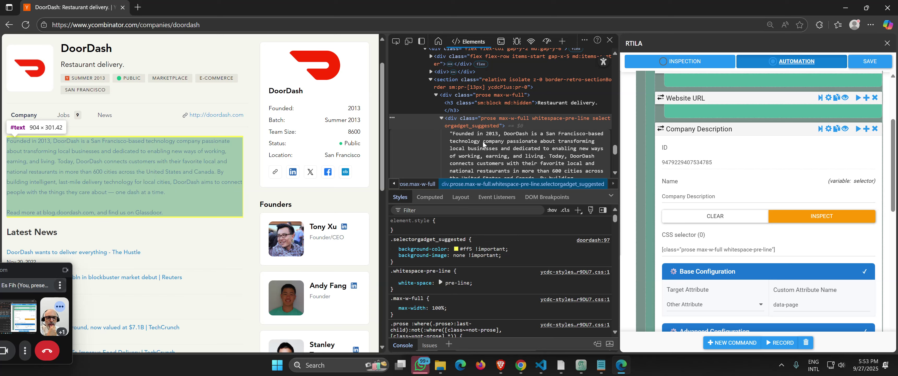
pyautogui.scroll(-3, 488, 135)
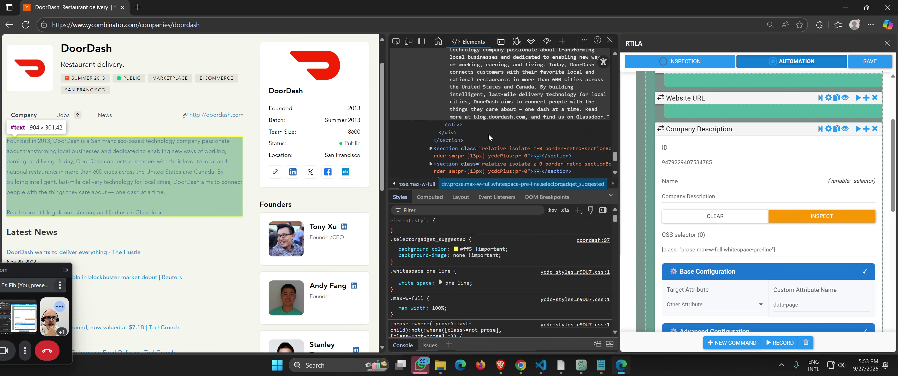
pyautogui.scroll(3, 488, 135)
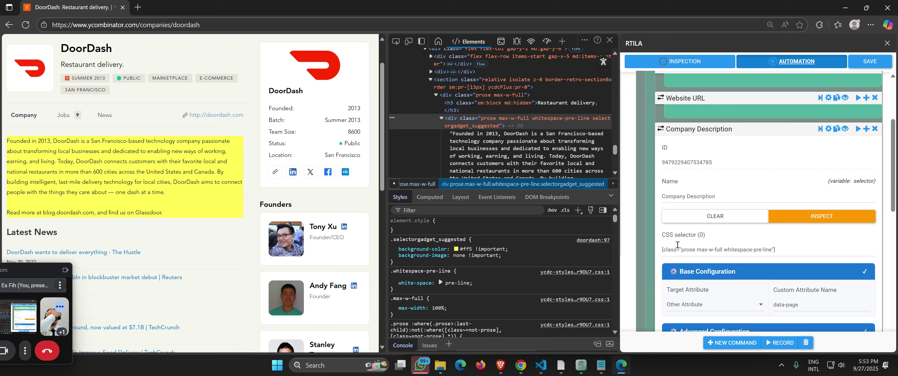
pyautogui.click(667, 249)
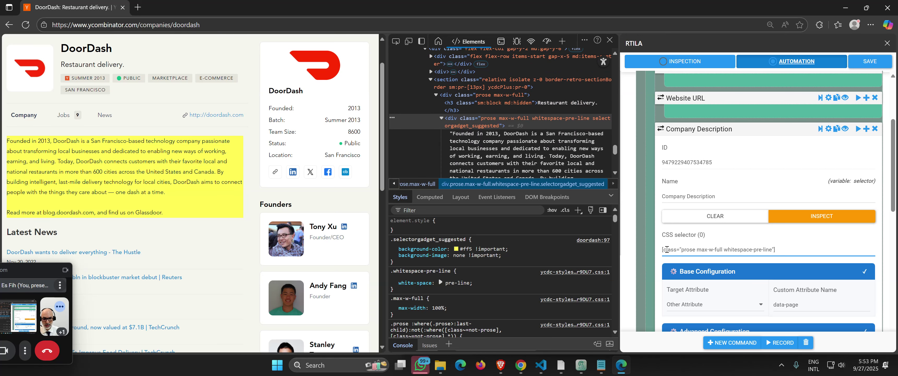
pyautogui.write('div')
pyautogui.click(711, 309)
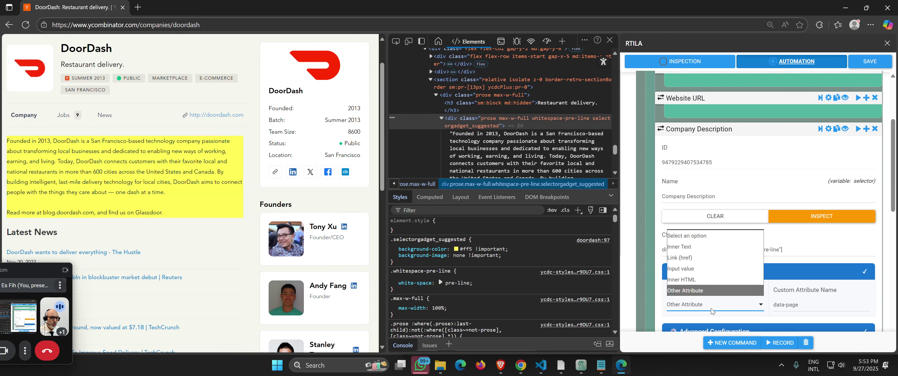
pyautogui.click(749, 246)
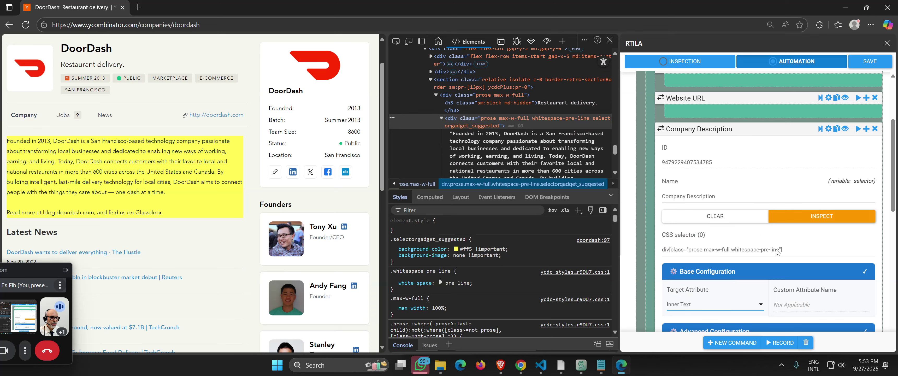
pyautogui.click(869, 62)
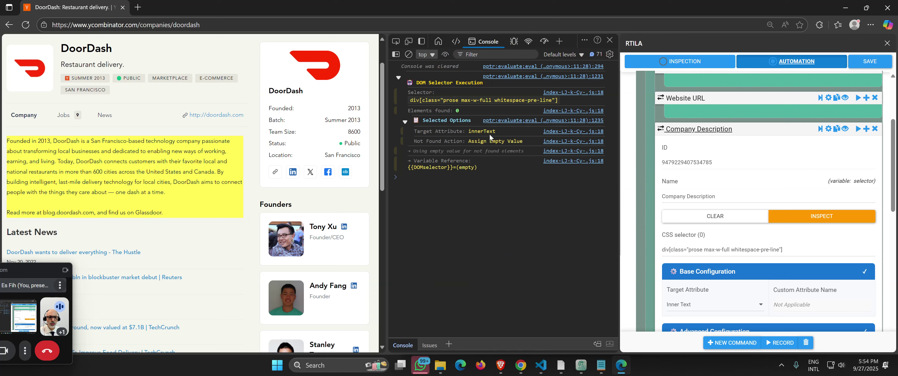
# - Change the selector's class match to a partial one, div[class*="prose max-w-full whitespace-pre-line"], and save the automation
pyautogui.click(683, 250)
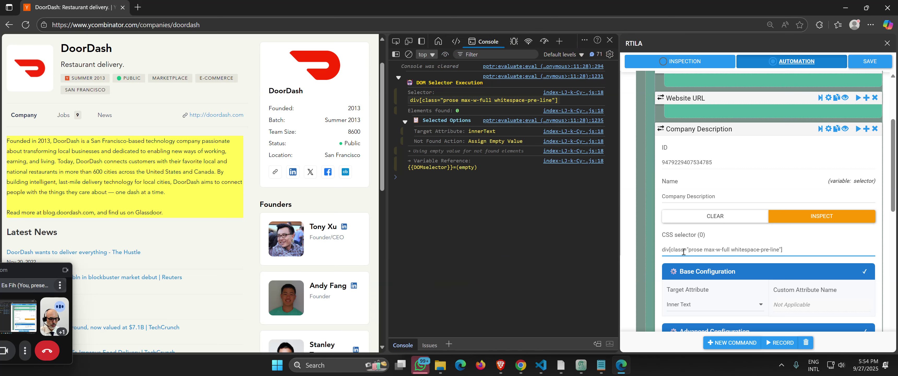
pyautogui.write('*')
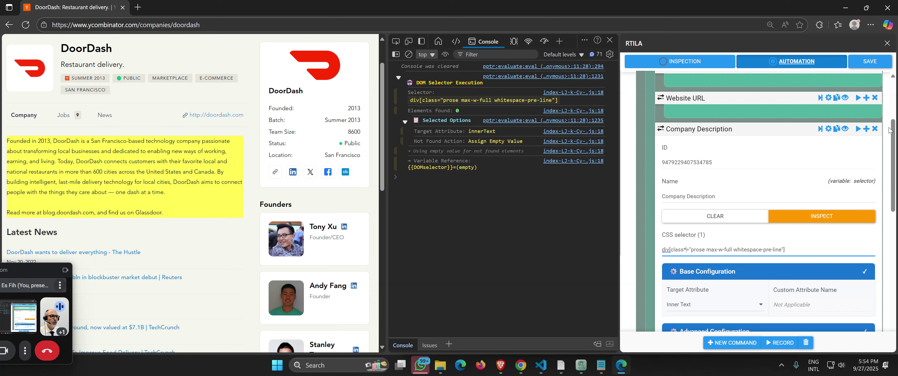
pyautogui.click(860, 62)
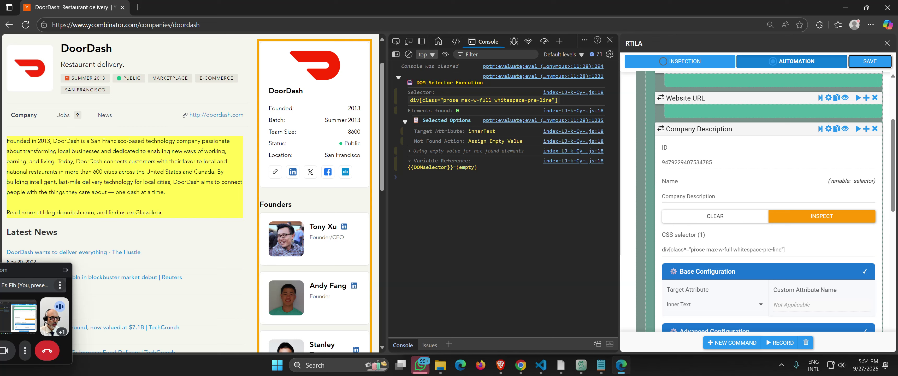
# - Run the Company Description command with the partial class match and check the extracted inner text in the console
pyautogui.click(685, 250)
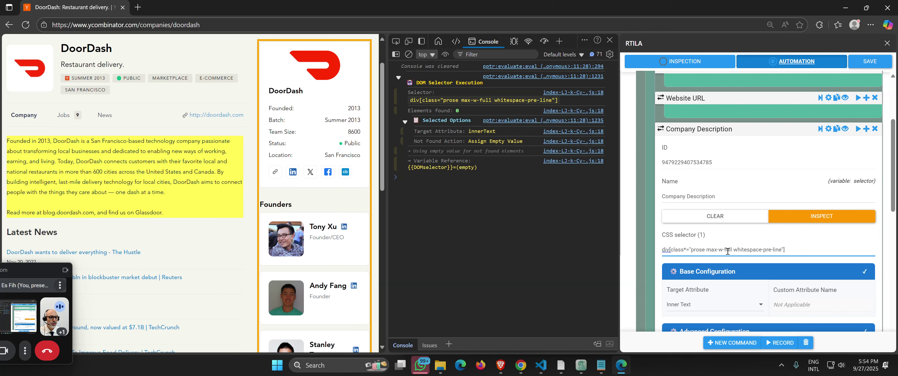
pyautogui.click(818, 129)
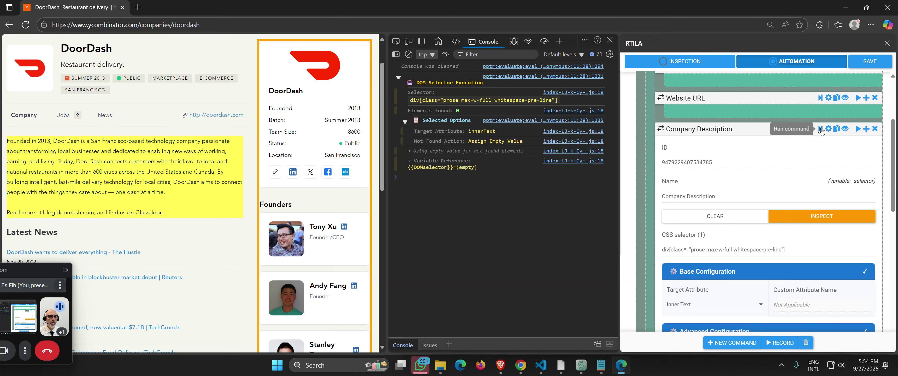
pyautogui.click(821, 131)
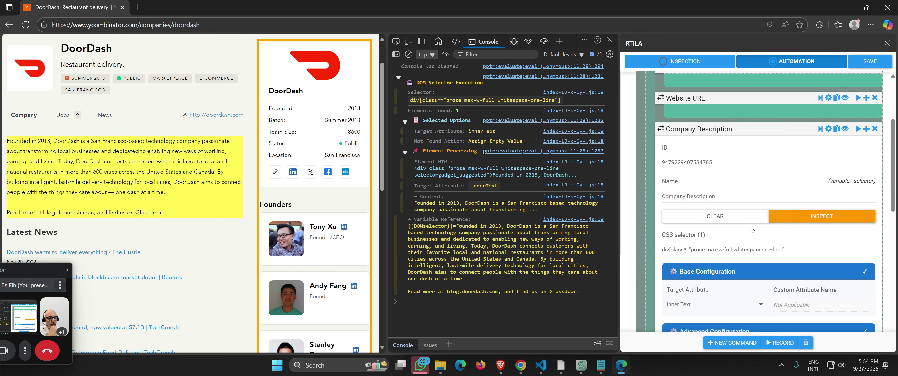
pyautogui.click(682, 249)
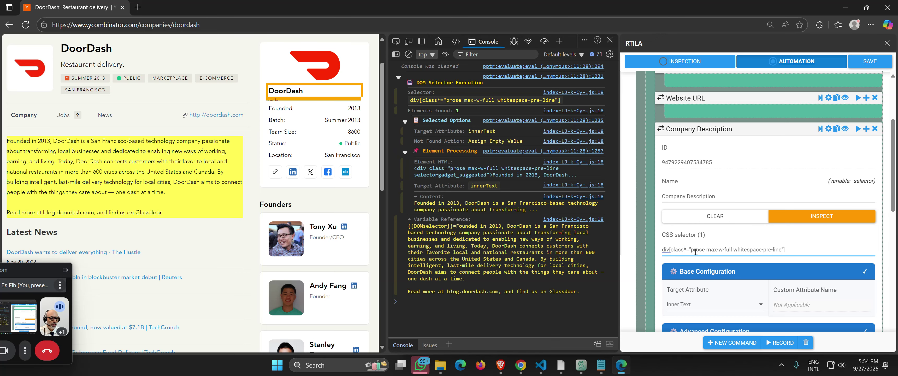
# - Try an exact class match in the Company Description selector on the reloaded page, and restore the partial class match
pyautogui.press('BackSpace')
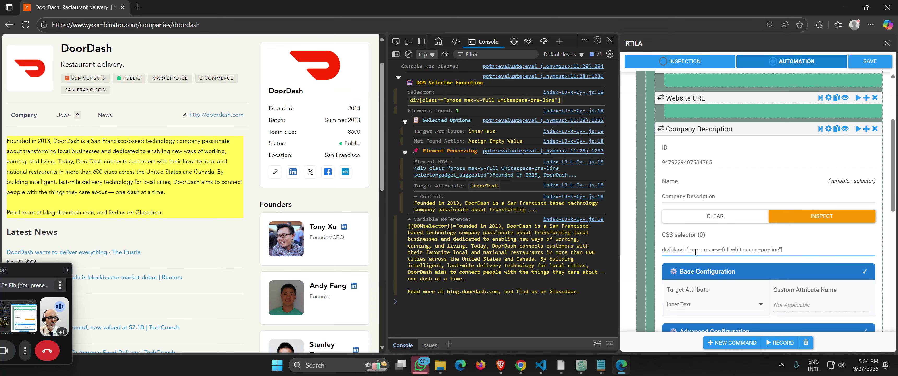
pyautogui.click(27, 25)
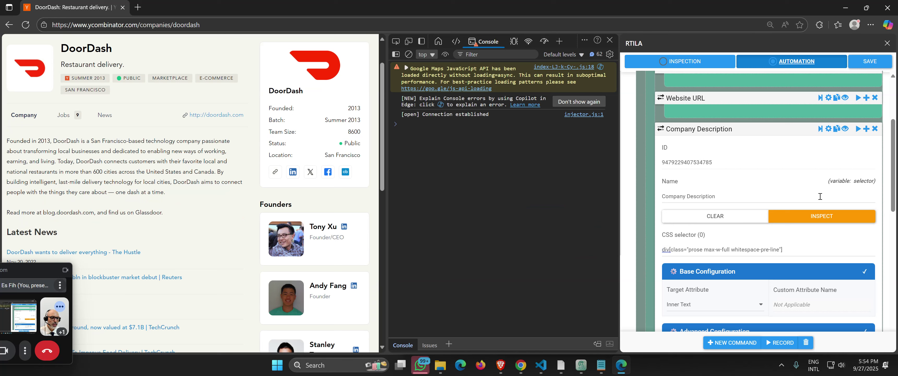
pyautogui.tripleClick(731, 252)
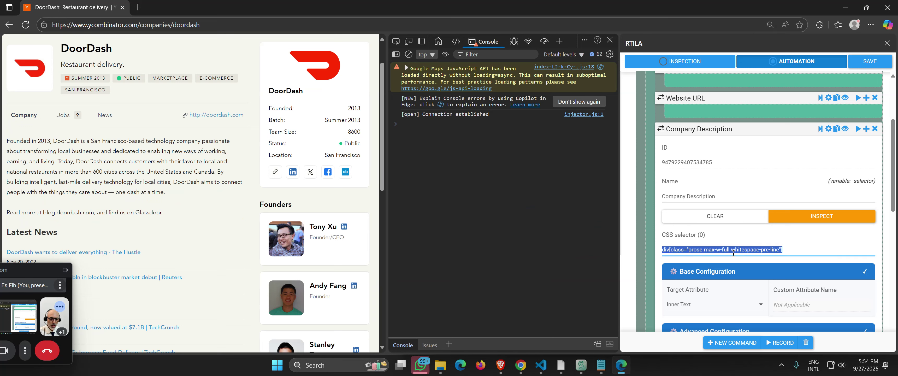
pyautogui.hotkey('ctrl', 'x')
pyautogui.hotkey('ctrl', 'v')
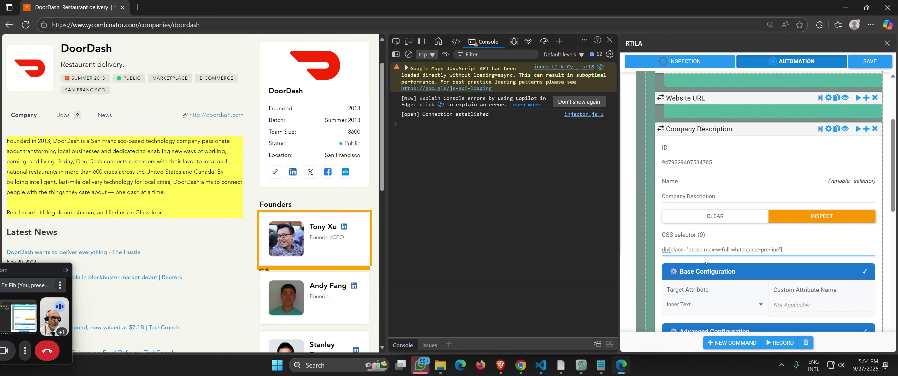
pyautogui.write('*')
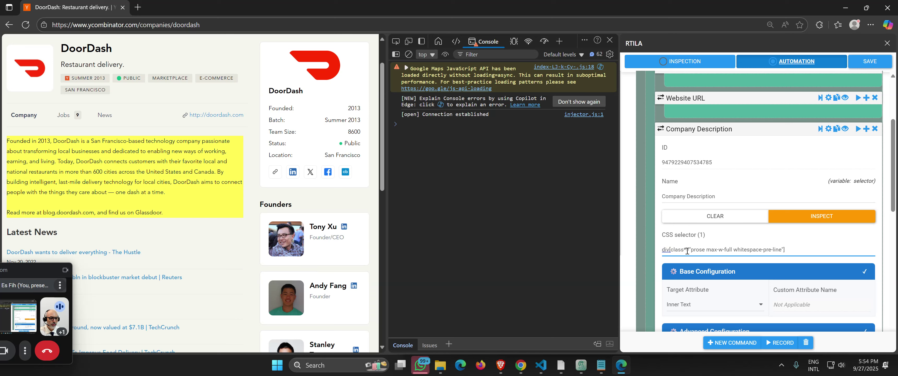
# - Examine the class attribute of the description div in the page's elements, especially the added selectorgadget_suggested class
pyautogui.click(456, 42)
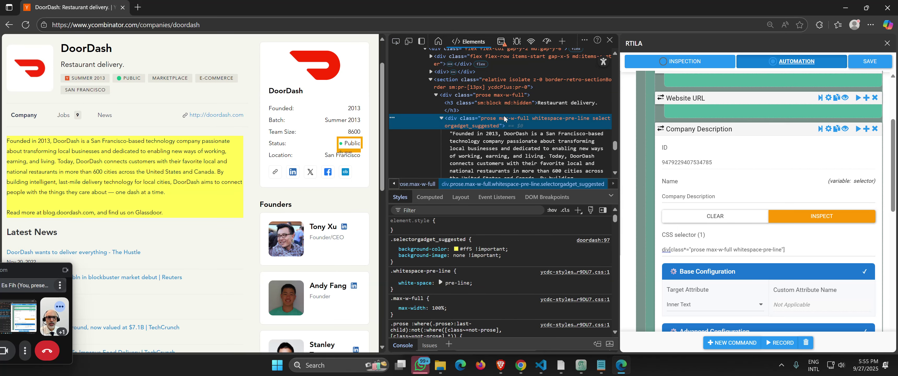
pyautogui.doubleClick(592, 118)
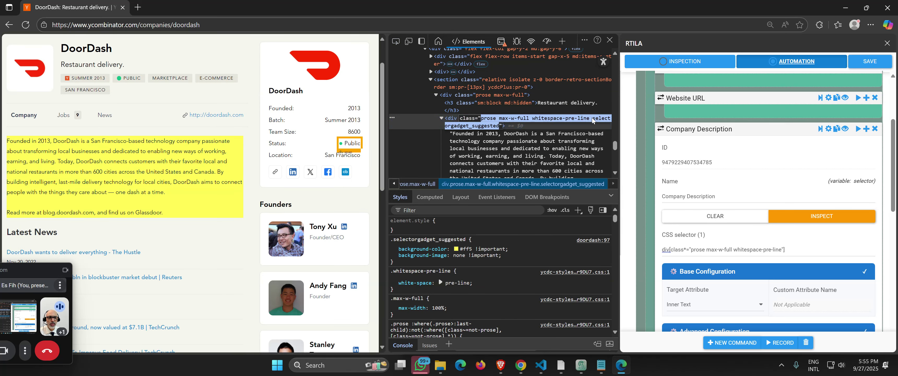
pyautogui.doubleClick(592, 118)
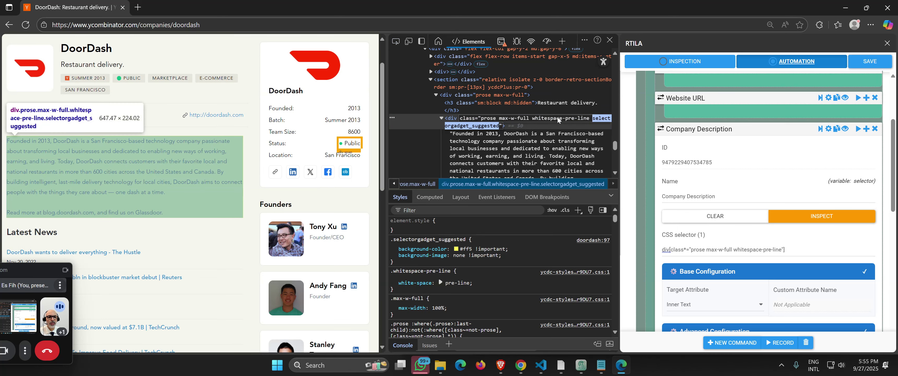
pyautogui.click(498, 133)
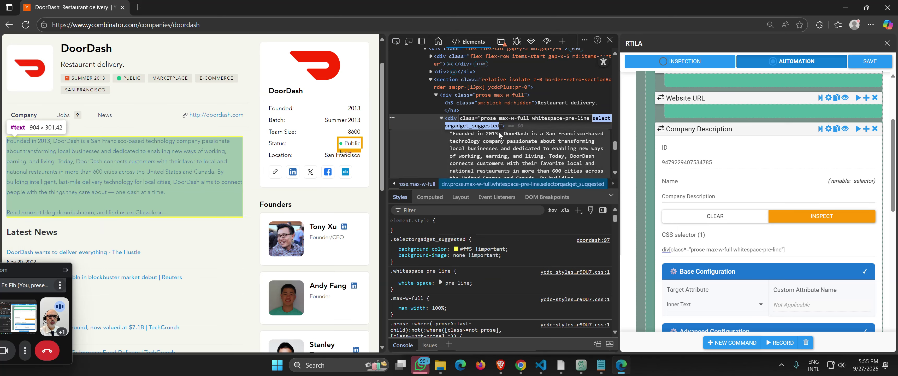
# - Review the Company Description command's settings down to the CSS Locator Finder, collapse the command and save the automation
pyautogui.click(686, 249)
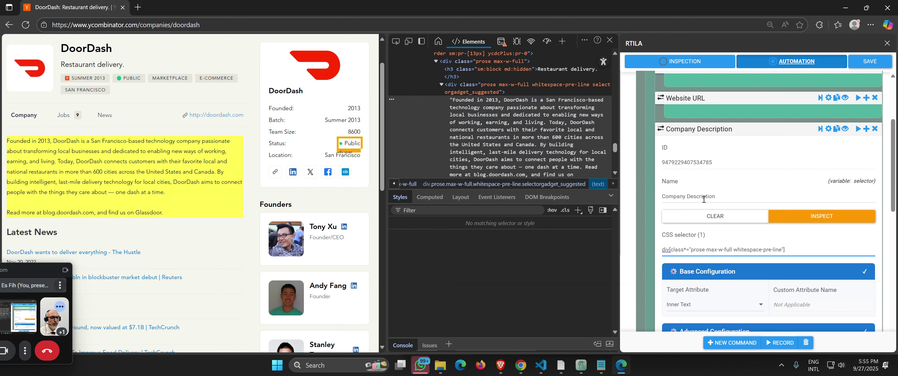
pyautogui.click(711, 128)
pyautogui.click(699, 177)
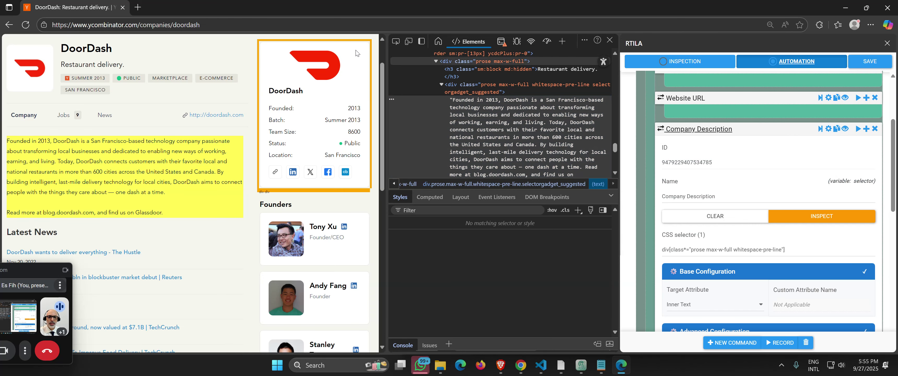
pyautogui.scroll(-10, 770, 273)
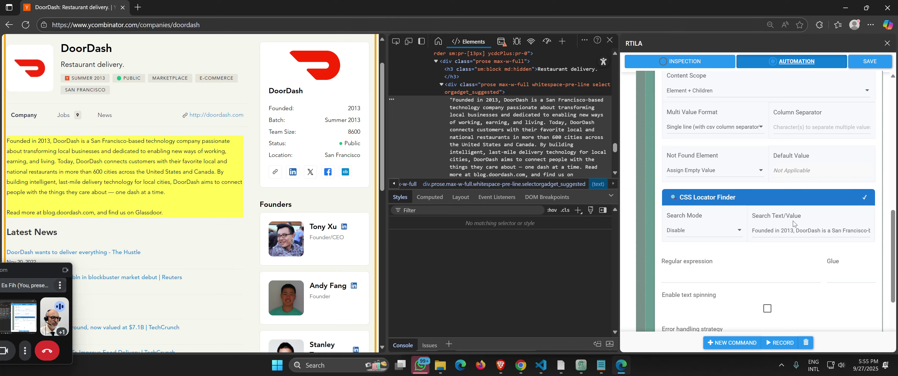
pyautogui.scroll(8, 788, 241)
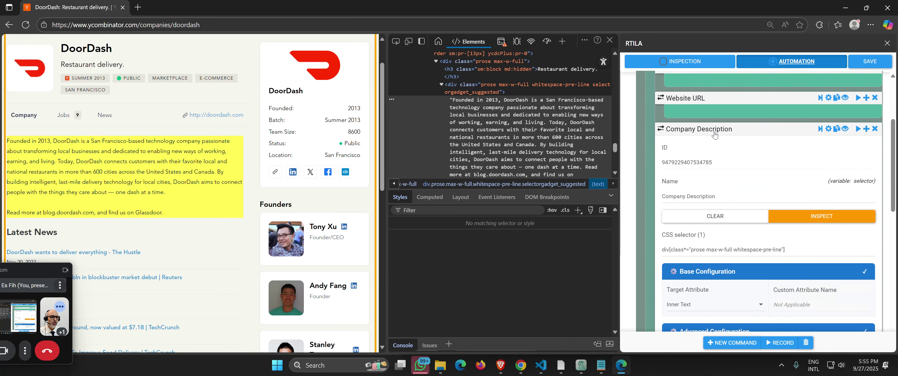
pyautogui.click(714, 130)
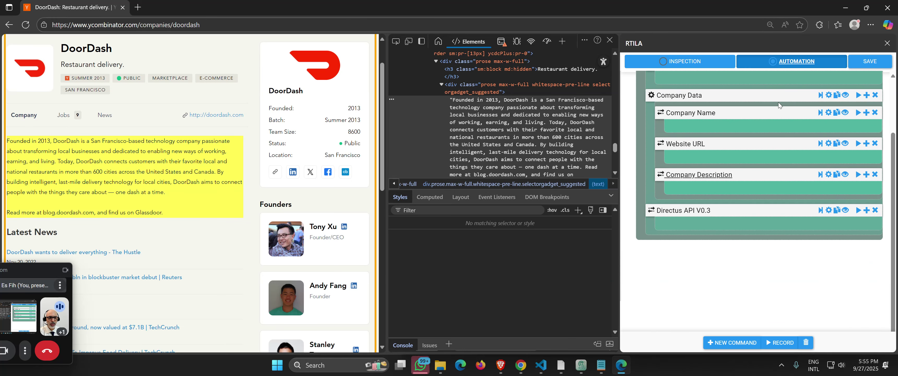
pyautogui.click(869, 61)
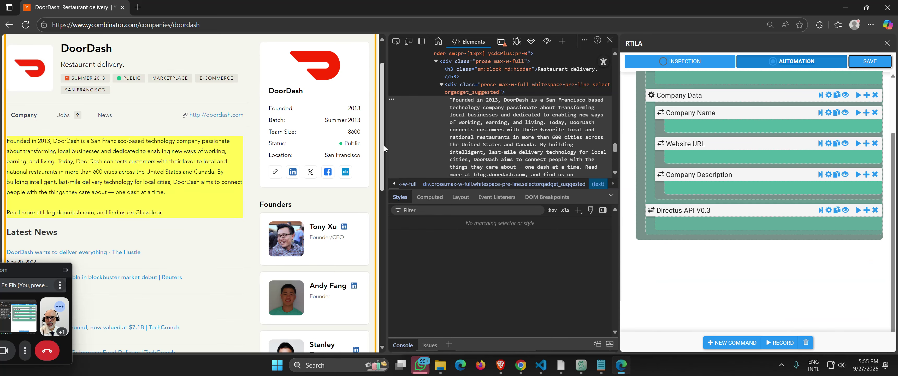
# - Widen the page area and hide the substeps of the Company Name, Website URL and Company Description commands
pyautogui.moveTo(387, 141); pyautogui.dragTo(415, 140)
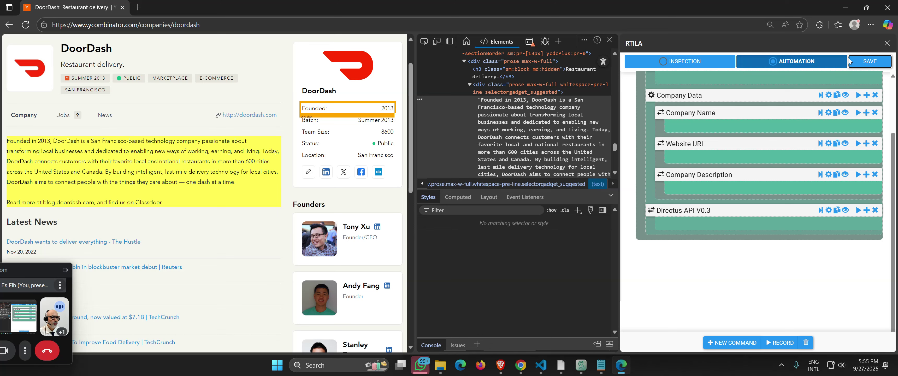
pyautogui.click(845, 114)
pyautogui.click(845, 130)
pyautogui.click(844, 147)
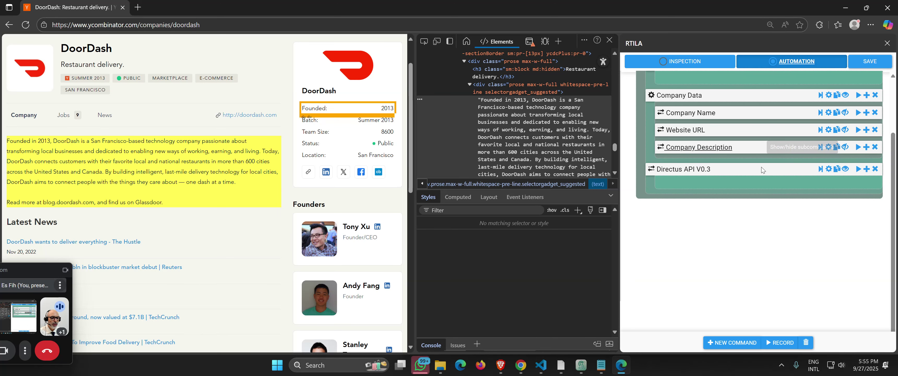
pyautogui.scroll(2, 676, 119)
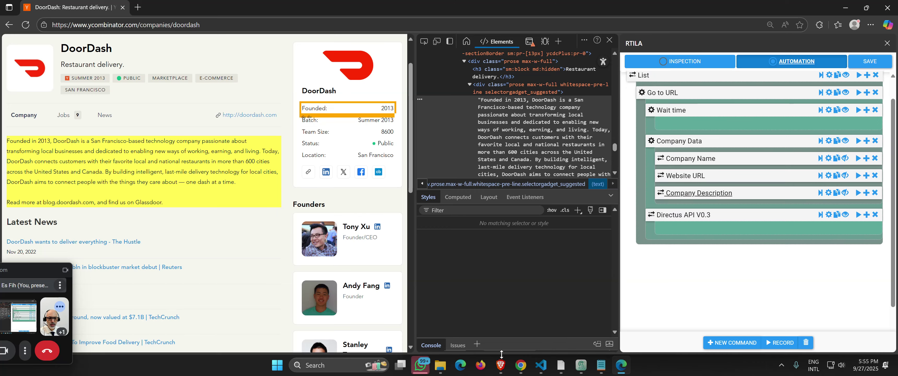
# - Switch to Directus in Chrome, open the Organization collection, select its name in the page address, and return to RTILA in Edge
pyautogui.moveTo(520, 365)
pyautogui.click(391, 335)
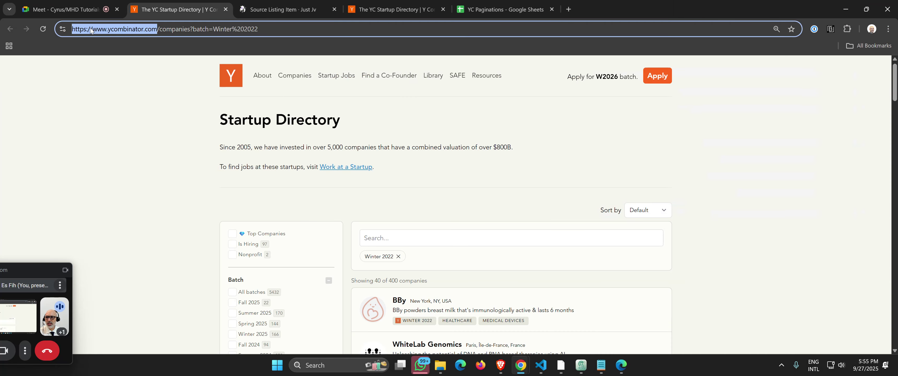
pyautogui.click(282, 13)
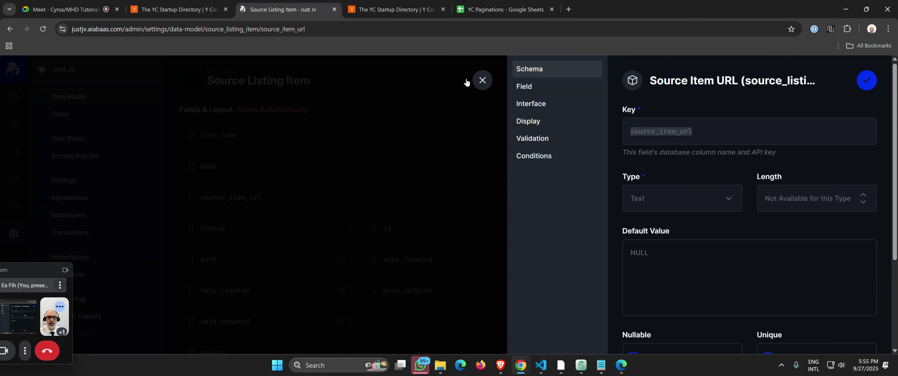
pyautogui.click(479, 81)
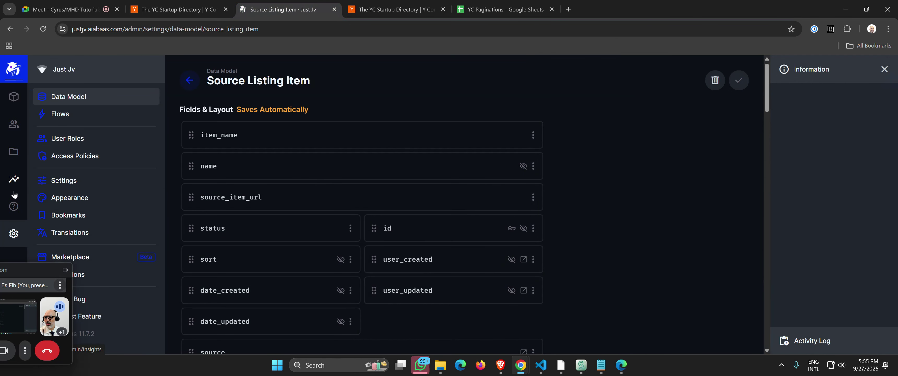
pyautogui.click(13, 97)
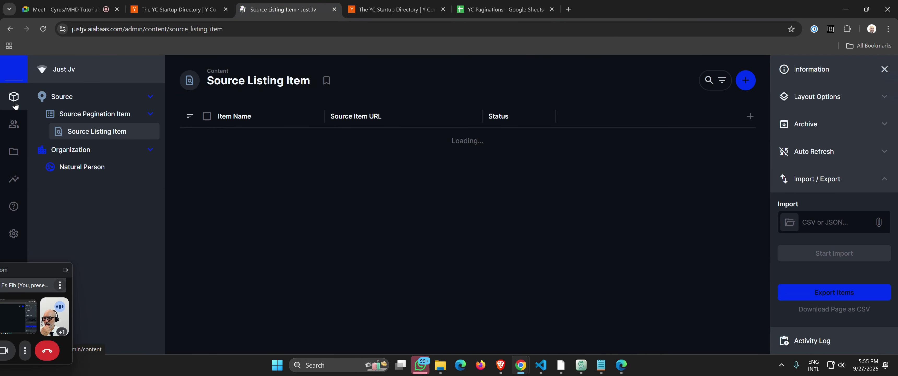
pyautogui.click(74, 149)
pyautogui.doubleClick(197, 29)
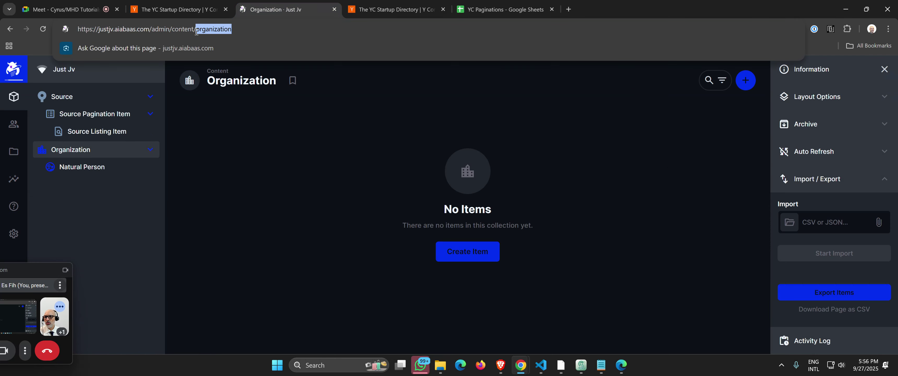
pyautogui.click(621, 365)
# - Rename the Directus API V0.3 command as Directus Create Organization Entry and look over its configuration
pyautogui.click(684, 215)
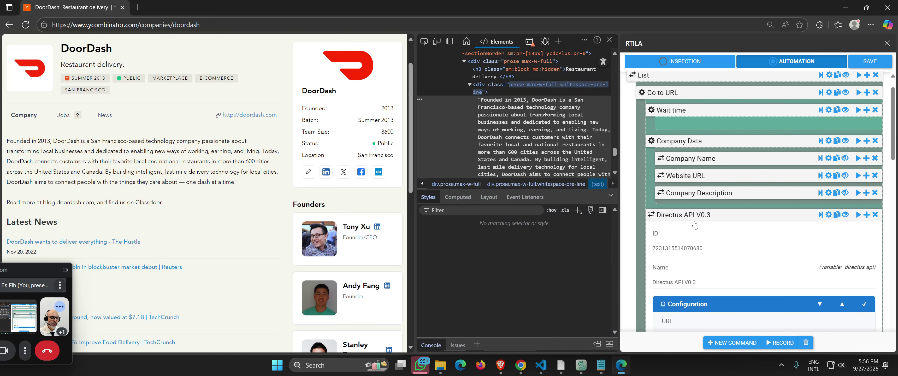
pyautogui.moveTo(674, 282); pyautogui.dragTo(710, 279)
pyautogui.write('Create Or')
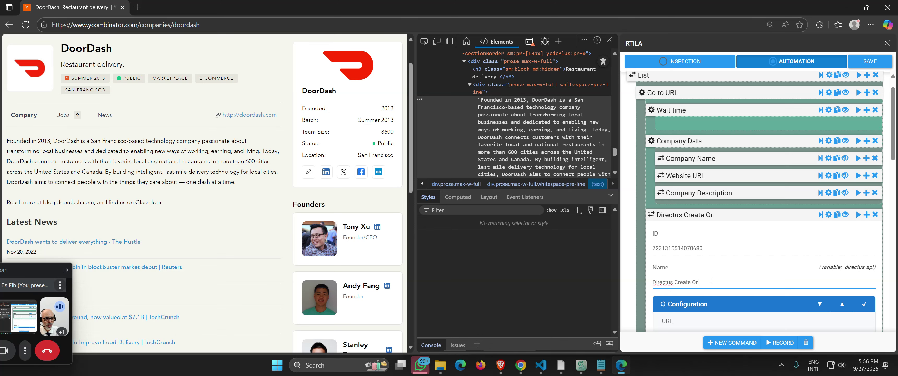
pyautogui.write('ganization Ent')
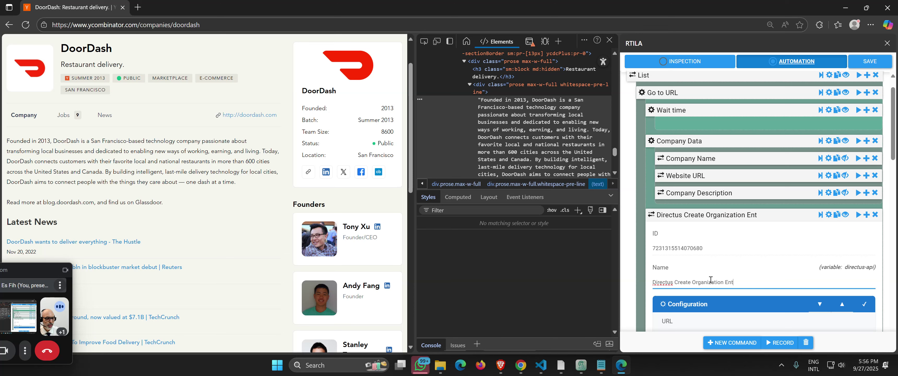
pyautogui.write('ry')
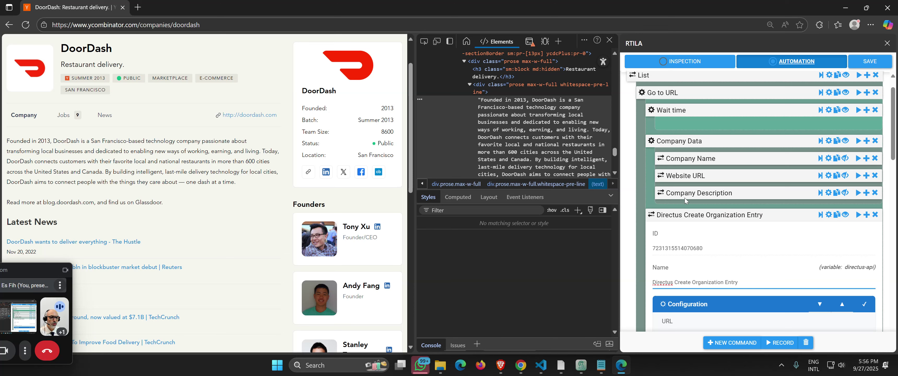
pyautogui.scroll(-4, 692, 195)
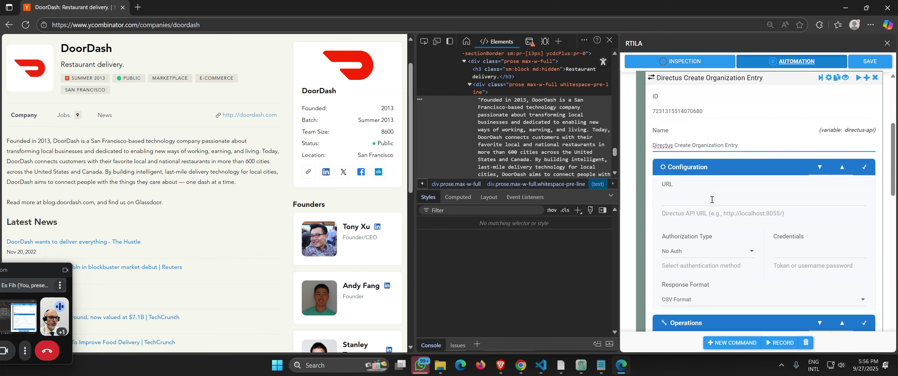
pyautogui.scroll(5, 712, 200)
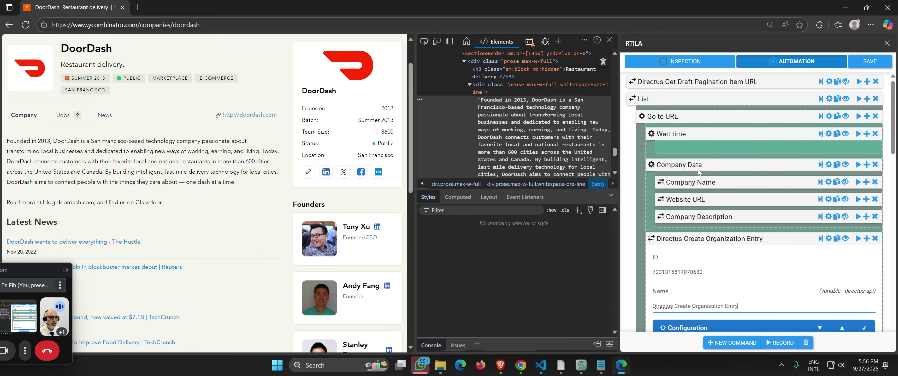
# - Replace the Directus command below Company Data with a clone of Directus Get Draft Pagination Item URL, nested under Go to URL
pyautogui.click(803, 239)
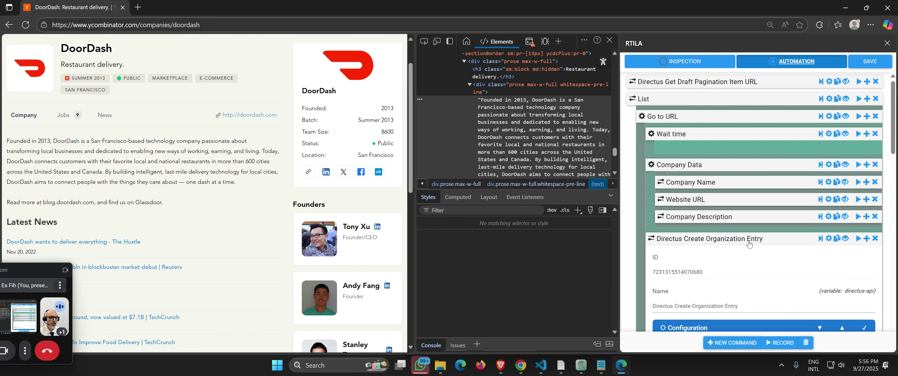
pyautogui.click(875, 238)
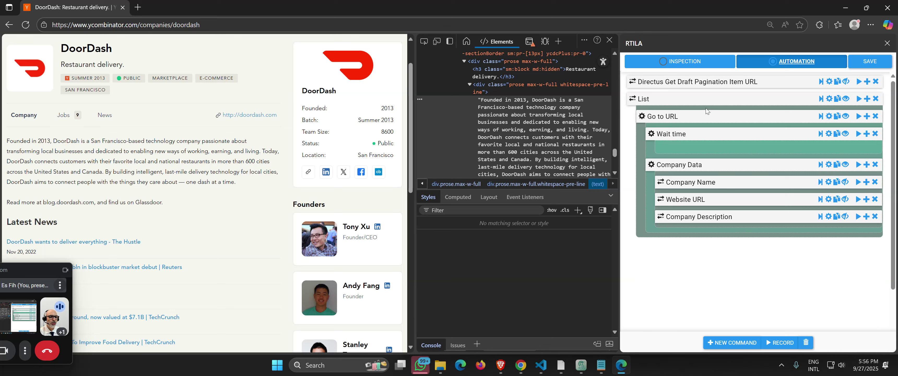
pyautogui.click(836, 81)
pyautogui.moveTo(659, 250); pyautogui.dragTo(675, 232)
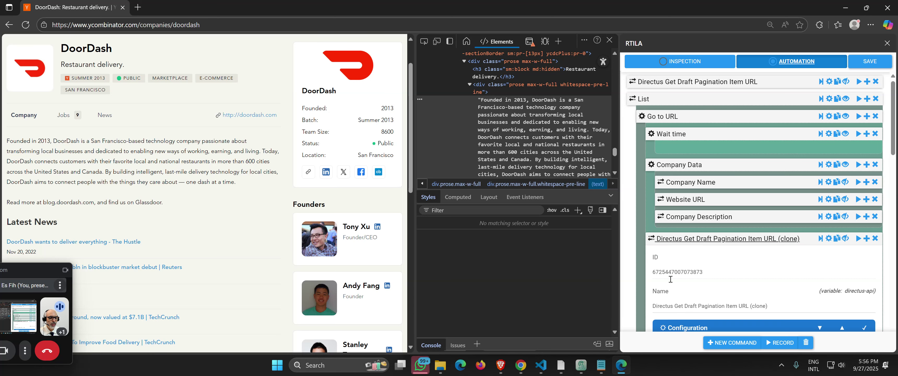
# - Rename the cloned Directus command as Directus Create Organization Entry
pyautogui.click(673, 305)
pyautogui.moveTo(674, 306); pyautogui.dragTo(835, 299)
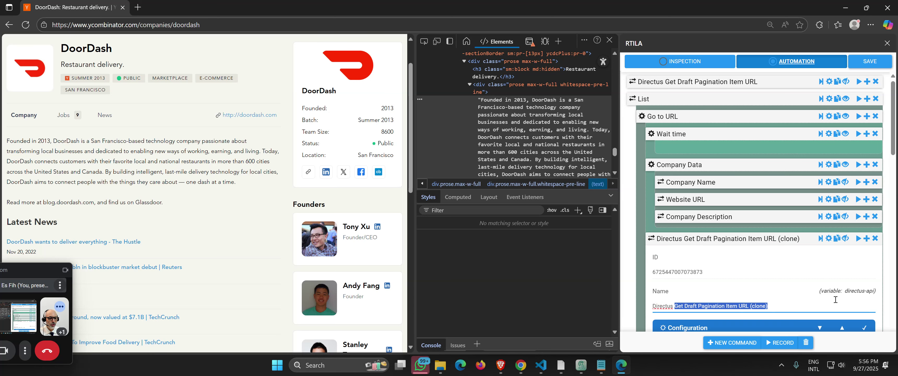
pyautogui.write('Create Organizx')
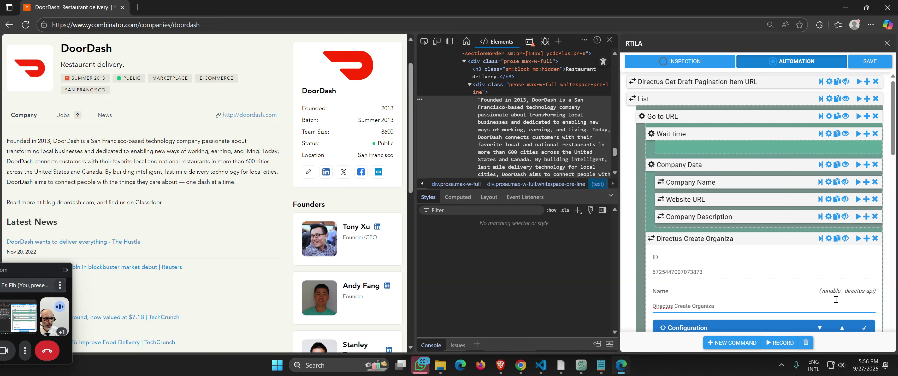
pyautogui.write('tion Entry')
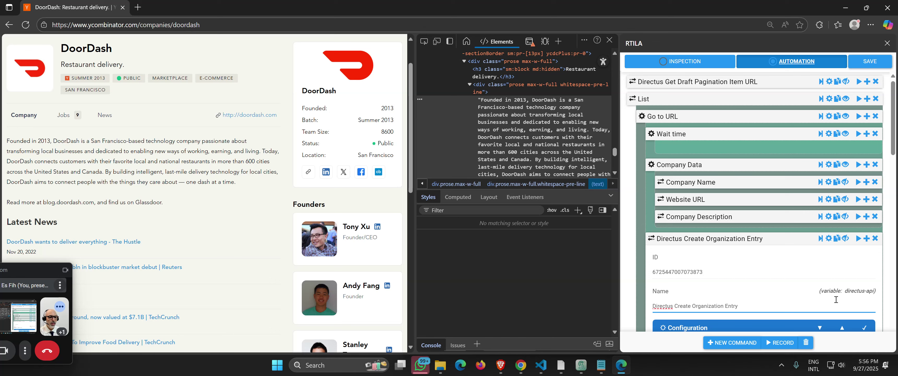
pyautogui.scroll(-5, 801, 244)
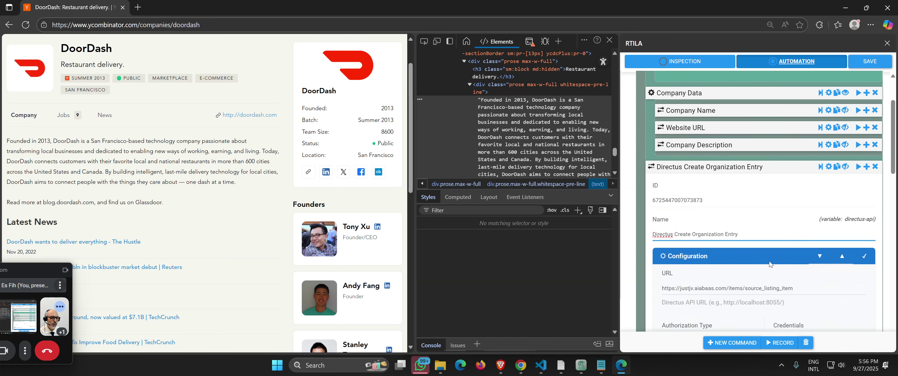
pyautogui.click(769, 177)
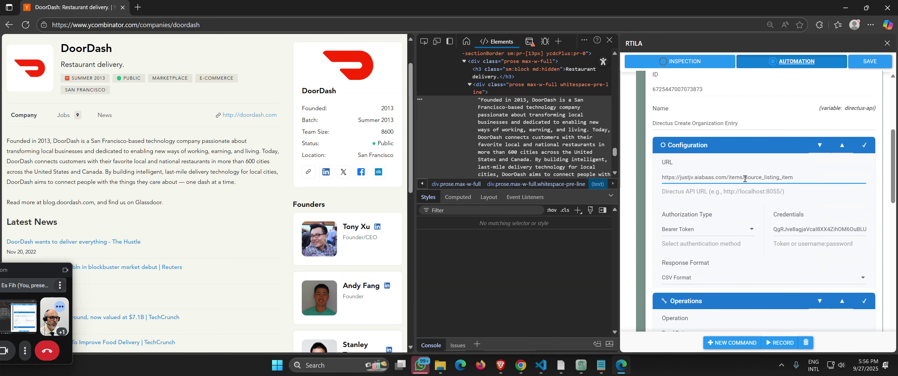
pyautogui.moveTo(744, 178); pyautogui.dragTo(812, 180)
pyautogui.write('organ')
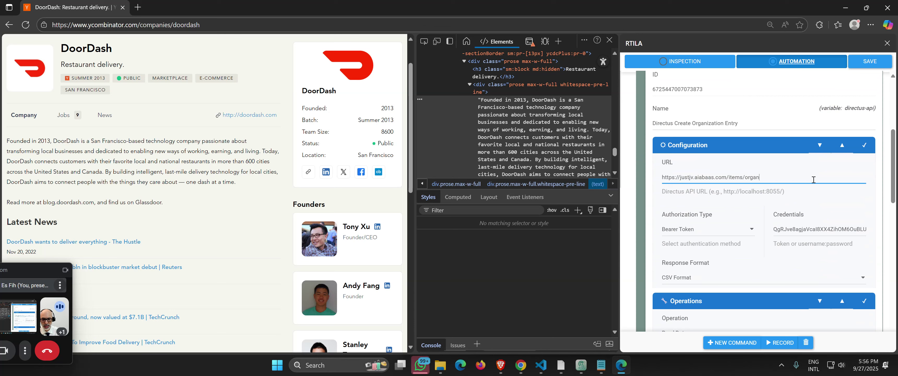
pyautogui.write('ization')
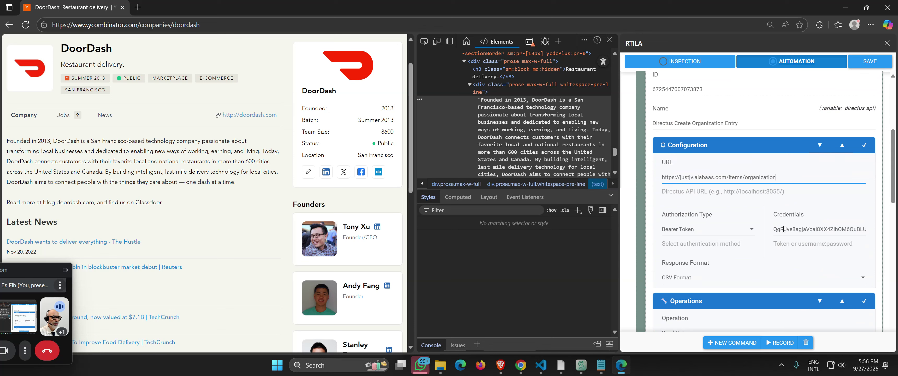
pyautogui.click(868, 64)
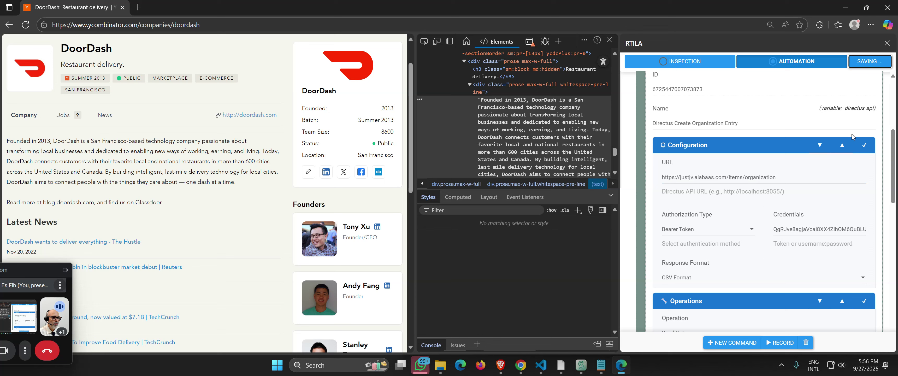
# - Set the command's operation to Create New Data and its Check For Duplicates option to No
pyautogui.click(841, 145)
pyautogui.click(676, 201)
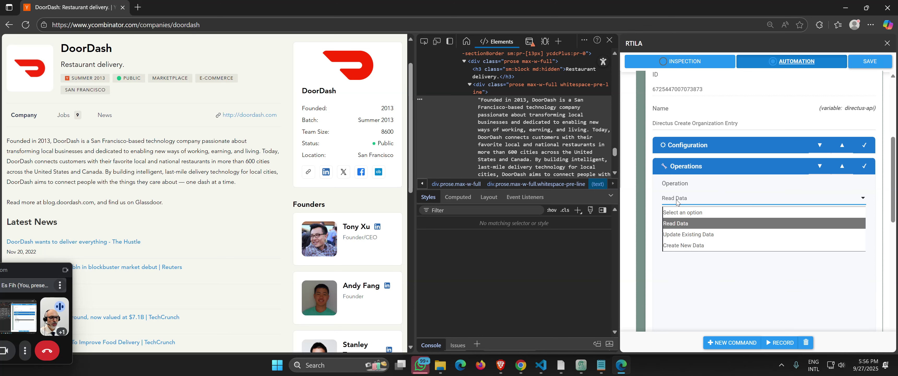
pyautogui.click(687, 245)
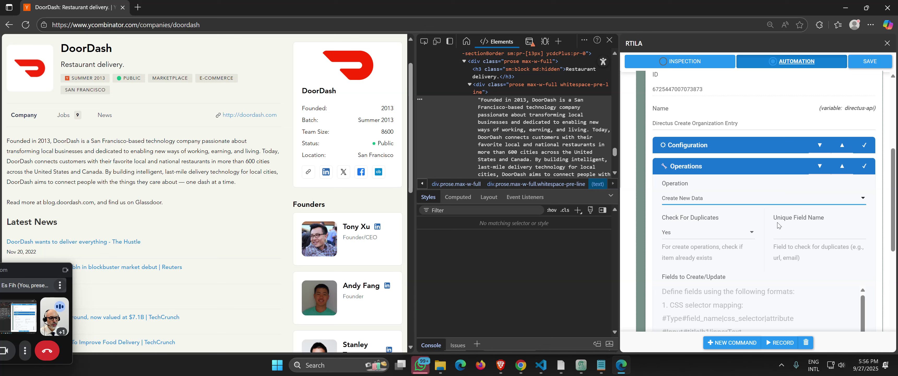
pyautogui.click(688, 233)
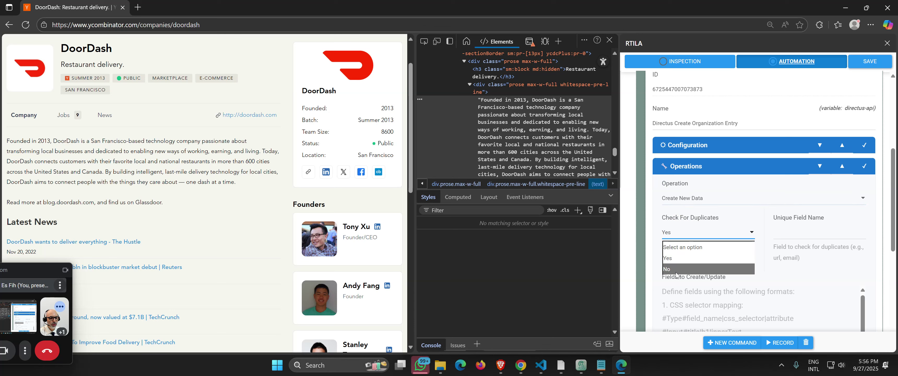
pyautogui.click(693, 269)
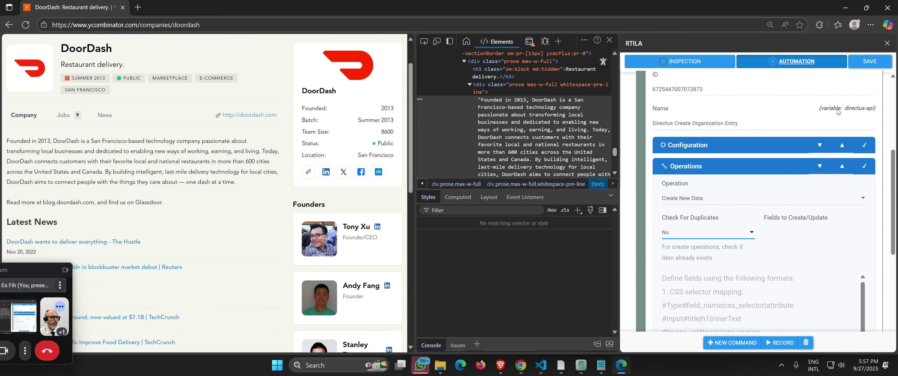
# - Widen the RTILA panel, review the field mapping formats, and place the cursor in the Fields to Create/Update box
pyautogui.moveTo(621, 190); pyautogui.dragTo(595, 190)
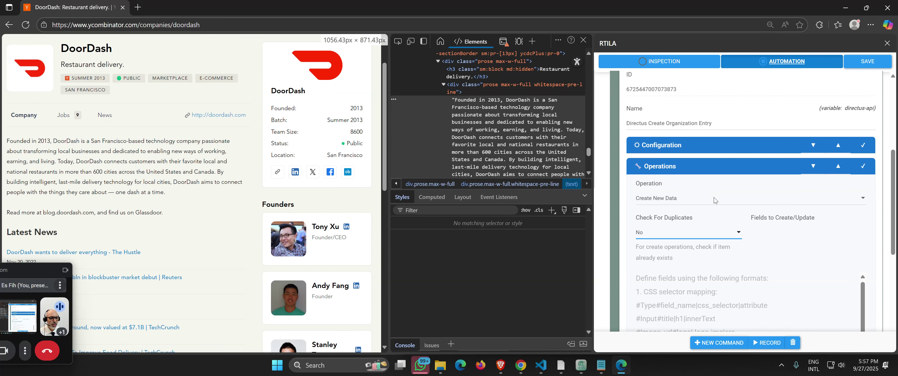
pyautogui.scroll(-3, 714, 200)
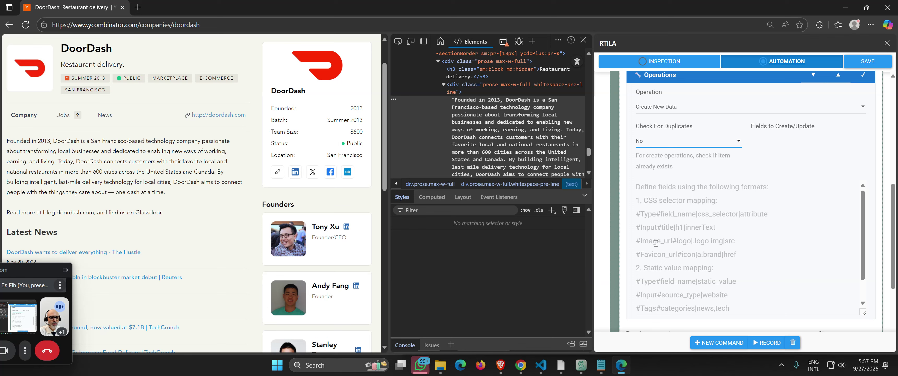
pyautogui.scroll(-1, 656, 268)
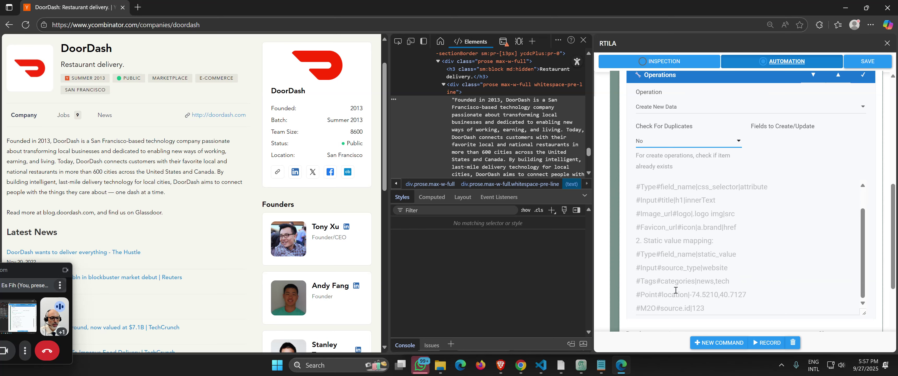
pyautogui.scroll(1, 676, 283)
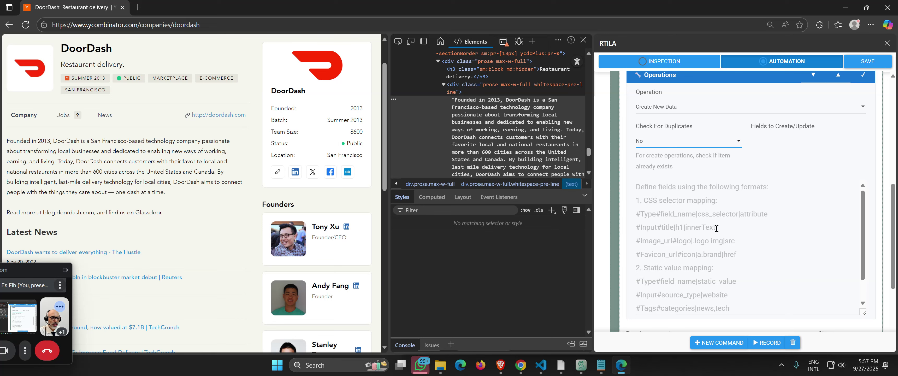
pyautogui.click(729, 247)
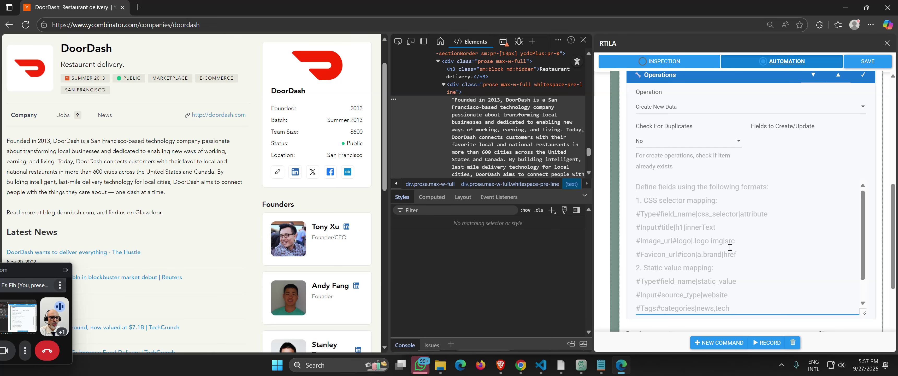
# - Switch to Directus in Chrome and copy the key of the name field from the organization data model
pyautogui.click(521, 365)
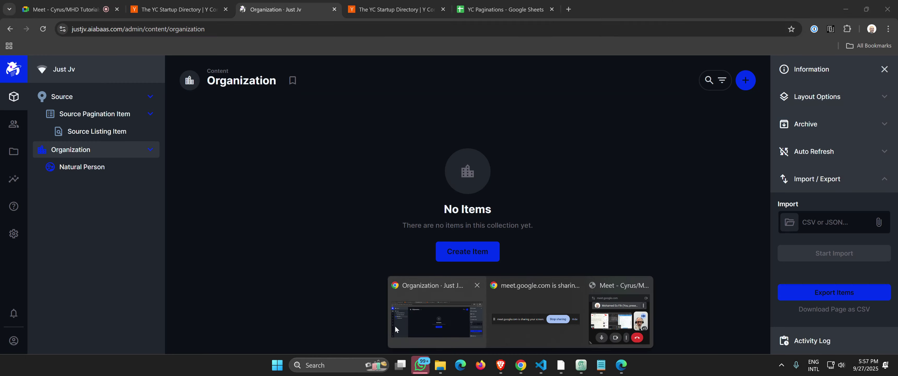
pyautogui.click(397, 326)
pyautogui.click(14, 233)
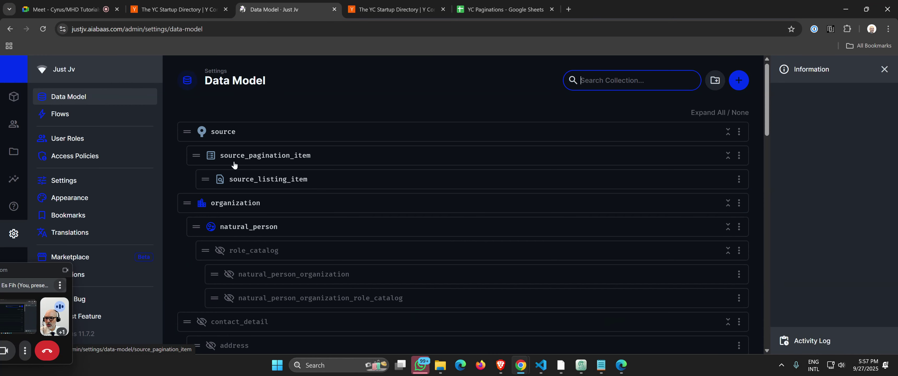
pyautogui.click(243, 206)
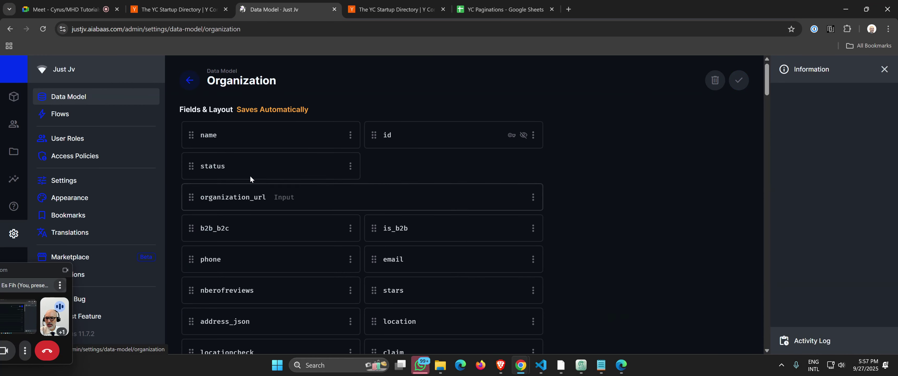
pyautogui.click(207, 138)
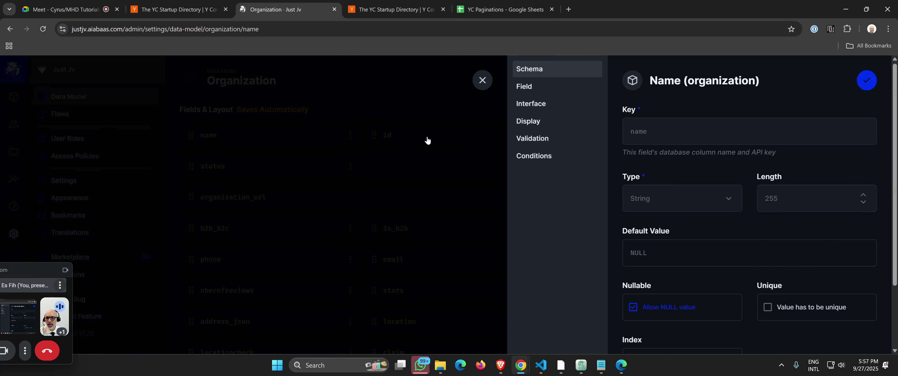
pyautogui.doubleClick(638, 135)
pyautogui.rightClick(640, 130)
pyautogui.click(678, 161)
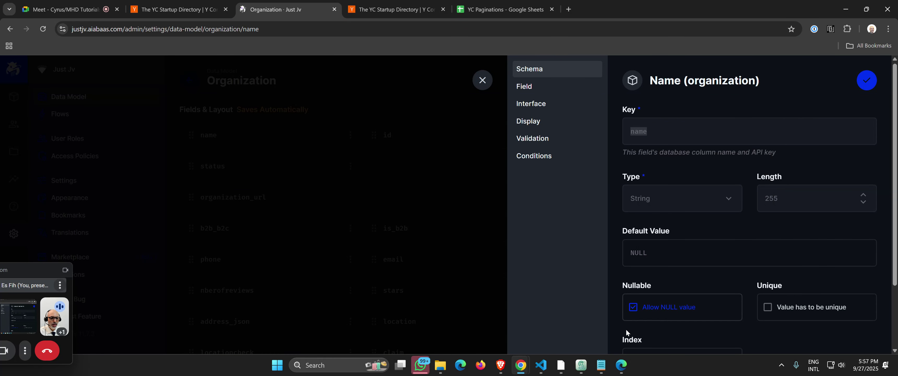
# - Return to RTILA in Edge and begin the first field mapping with #Input#name|
pyautogui.click(620, 364)
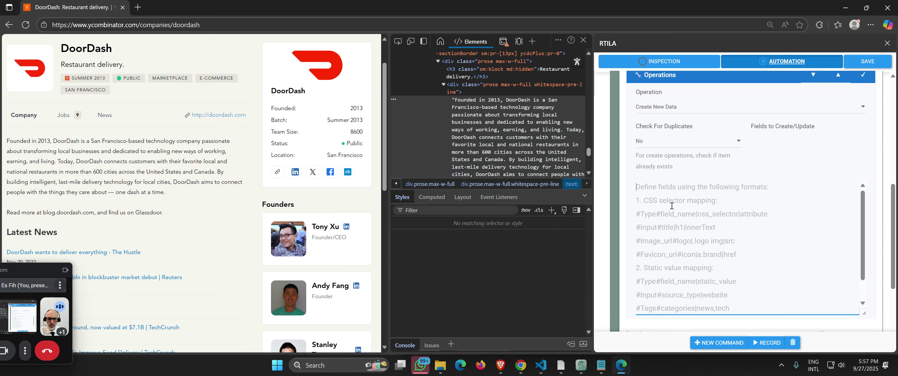
pyautogui.write('#Input')
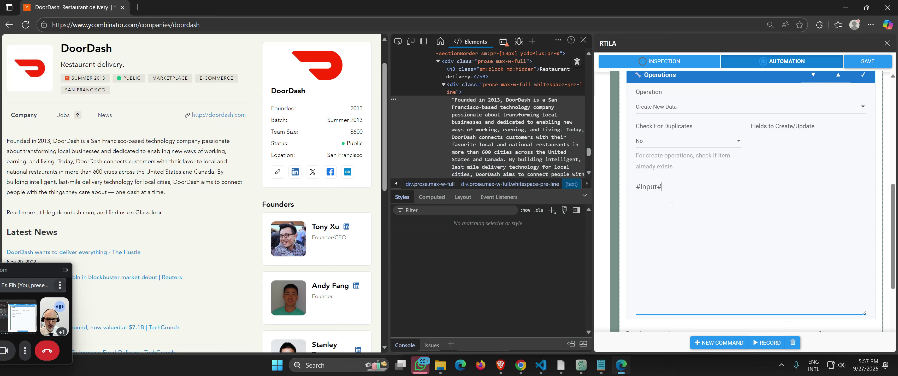
pyautogui.write('#name')
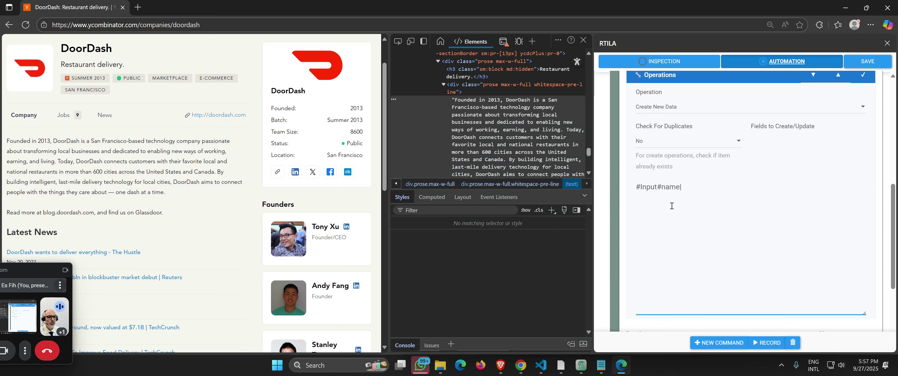
# - Copy the name of the Company Name selector under Company Data and collapse that selector again
pyautogui.scroll(10, 672, 206)
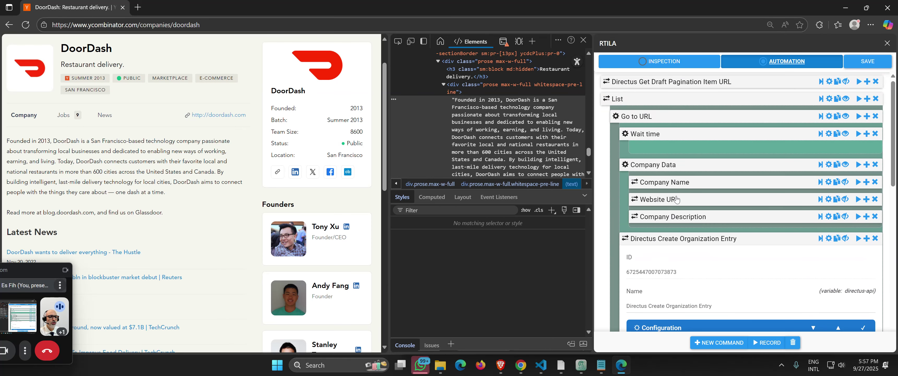
pyautogui.click(675, 185)
pyautogui.moveTo(676, 248); pyautogui.dragTo(633, 249)
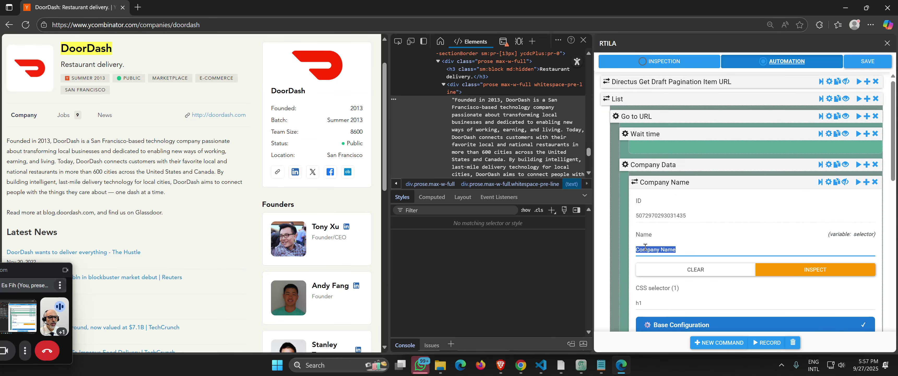
pyautogui.rightClick(645, 246)
pyautogui.click(697, 122)
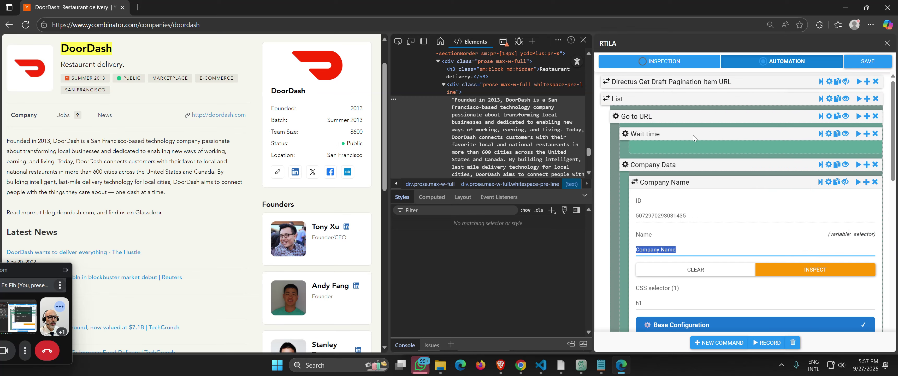
pyautogui.click(666, 185)
# - Complete the name mapping in Directus Create Organization Entry as #Input#name|{{Company Name}}
pyautogui.scroll(-2, 669, 174)
pyautogui.click(667, 169)
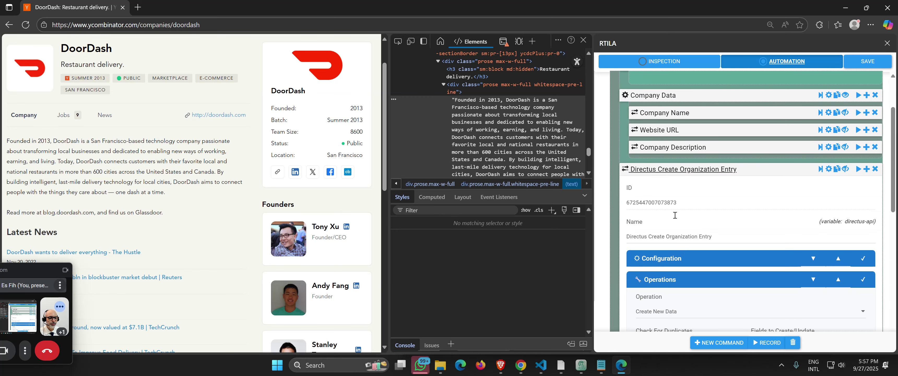
pyautogui.scroll(-3, 676, 216)
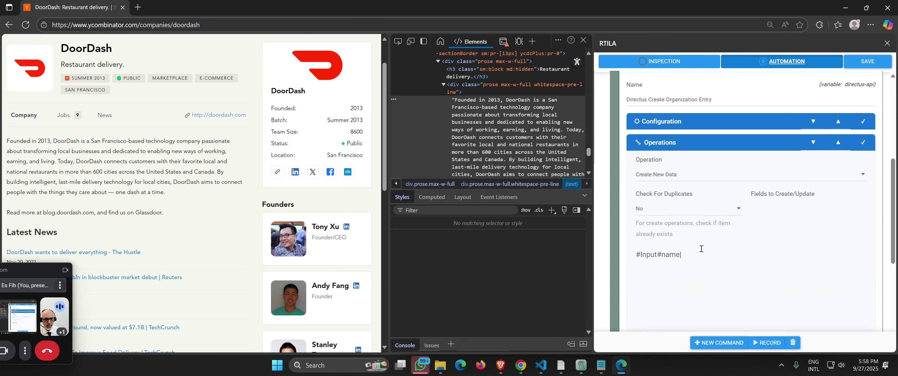
pyautogui.write('{{}}')
pyautogui.hotkey('ctrl', 'v')
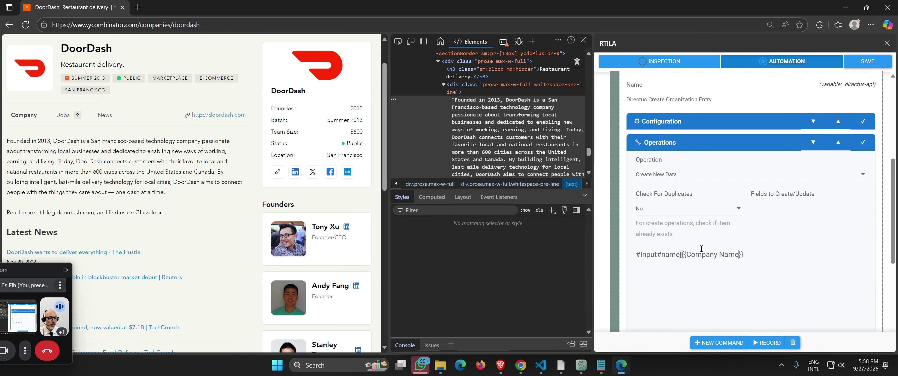
# - Duplicate the #Input#name|{{Company Name}} mapping onto a second line of the Fields to Create/Update box
pyautogui.scroll(5, 716, 245)
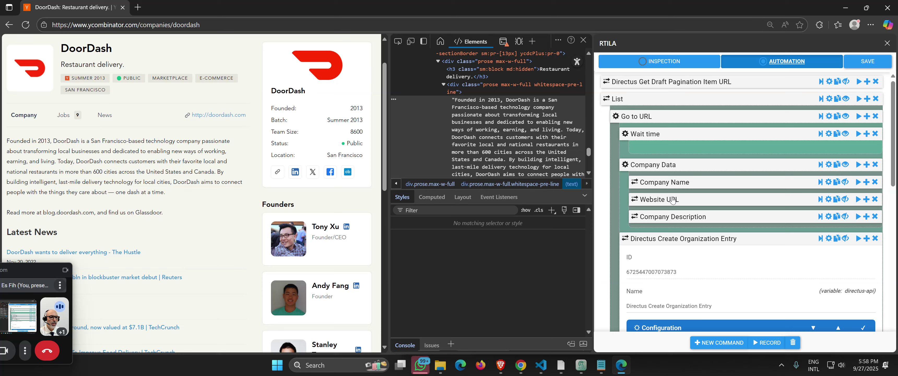
pyautogui.scroll(2, 84, 115)
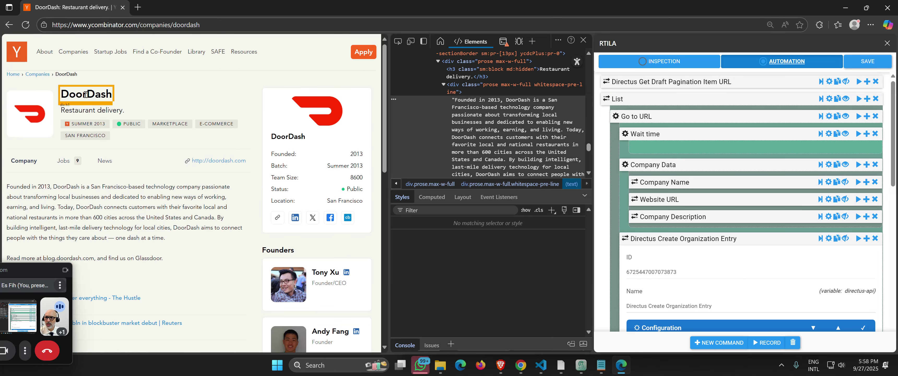
pyautogui.scroll(-3, 682, 224)
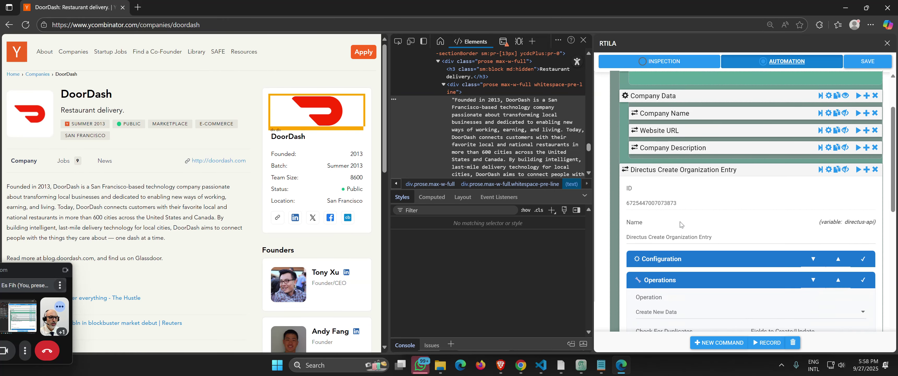
pyautogui.scroll(-2, 681, 224)
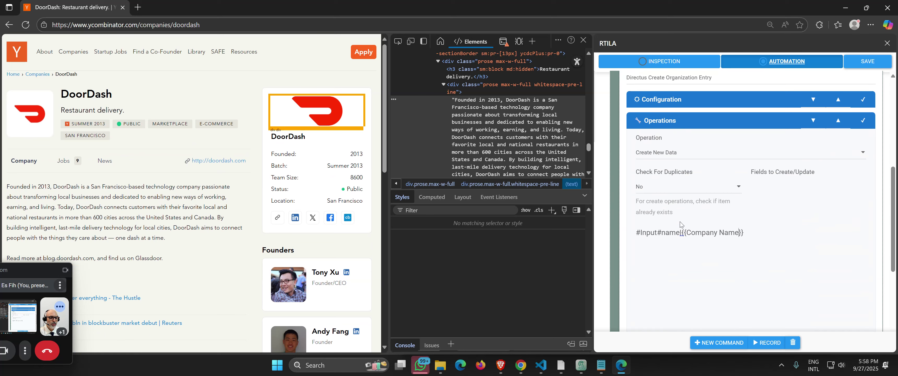
pyautogui.tripleClick(721, 232)
pyautogui.click(785, 231)
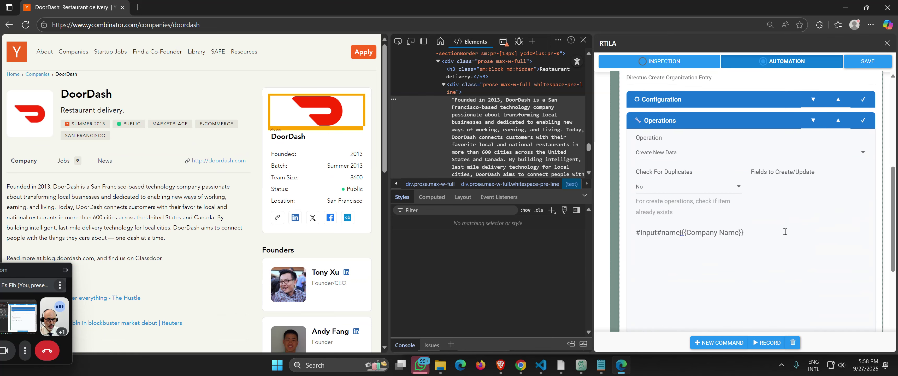
pyautogui.press('Return')
pyautogui.hotkey('ctrl', 'v')
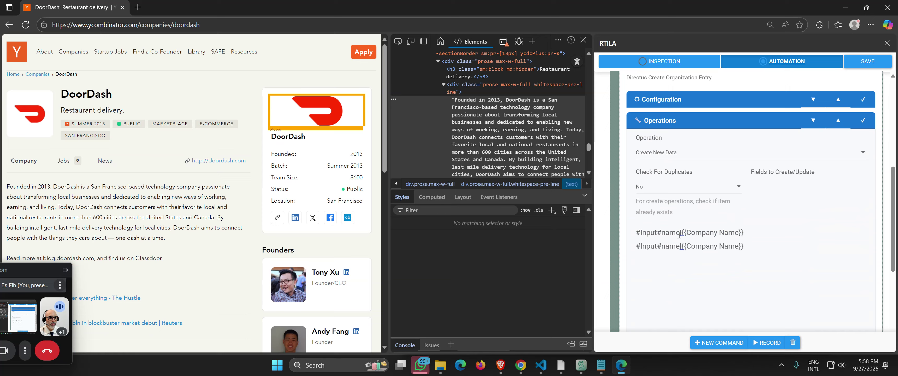
pyautogui.scroll(5, 678, 234)
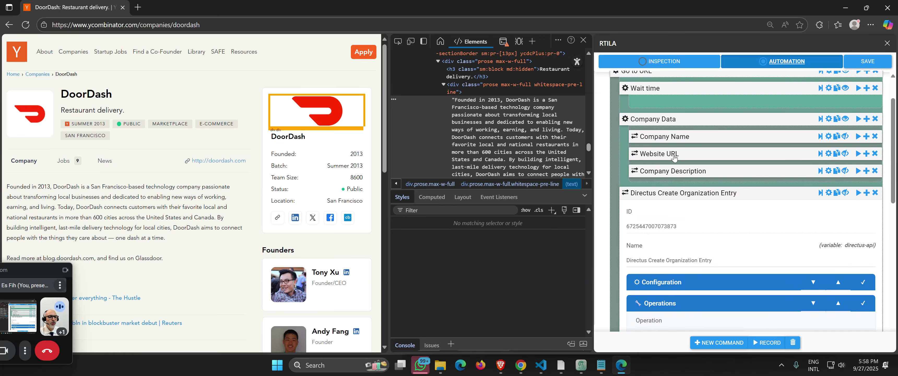
# - Switch to Directus in Chrome, close the name field and copy the organization_url field's key from the Organization data model
pyautogui.click(427, 325)
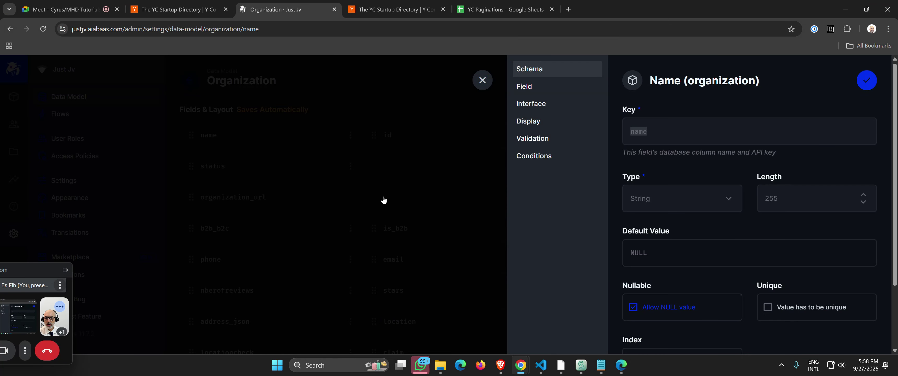
pyautogui.click(481, 83)
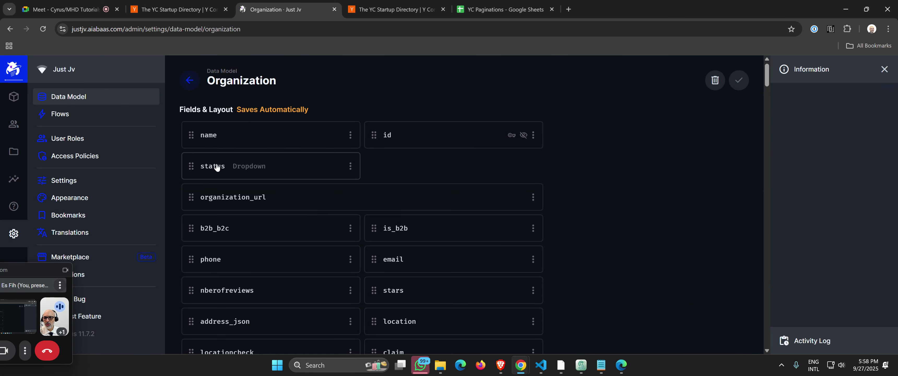
pyautogui.click(235, 198)
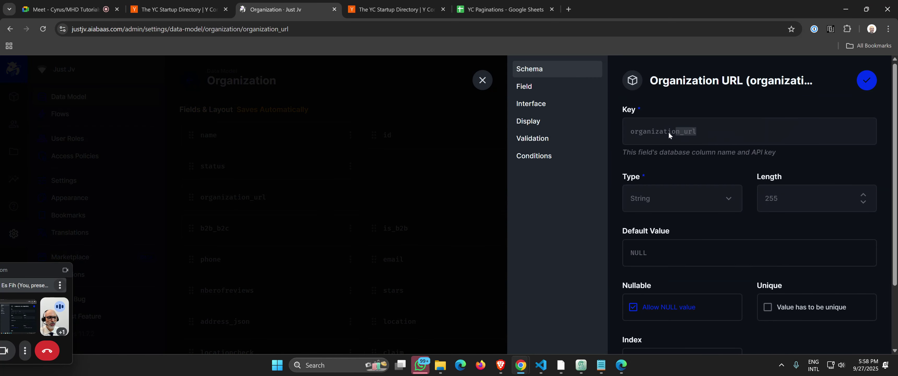
pyautogui.moveTo(636, 132); pyautogui.dragTo(630, 131)
pyautogui.rightClick(630, 131)
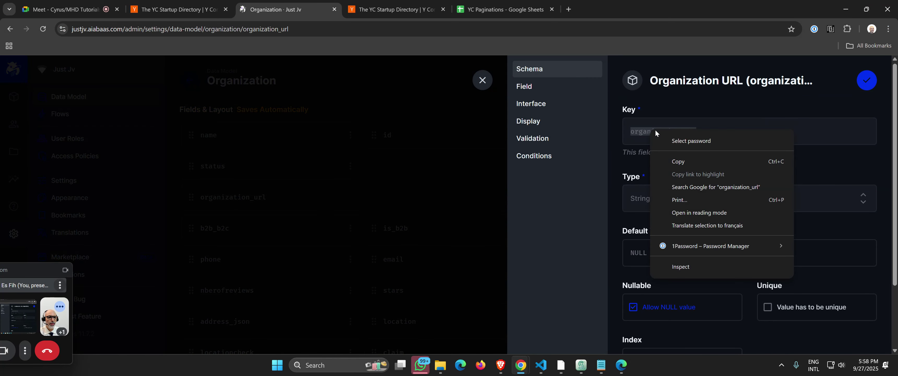
pyautogui.click(687, 160)
# - Return to RTILA in Edge, change the second mapping's field to organization_url and empty its variable braces
pyautogui.click(621, 364)
pyautogui.scroll(-5, 689, 272)
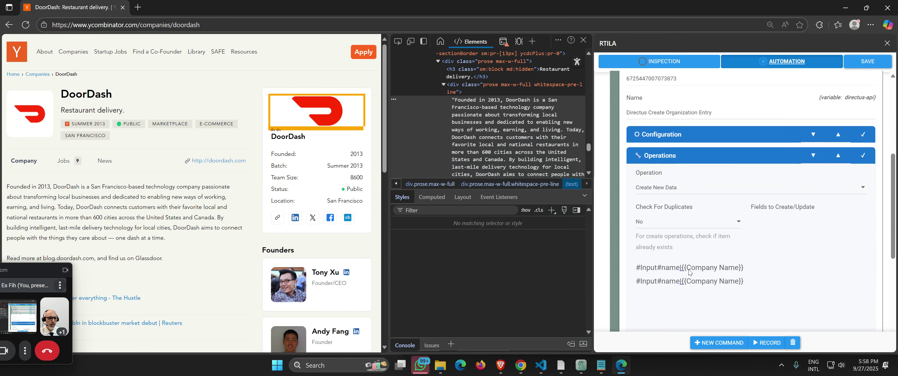
pyautogui.doubleClick(669, 246)
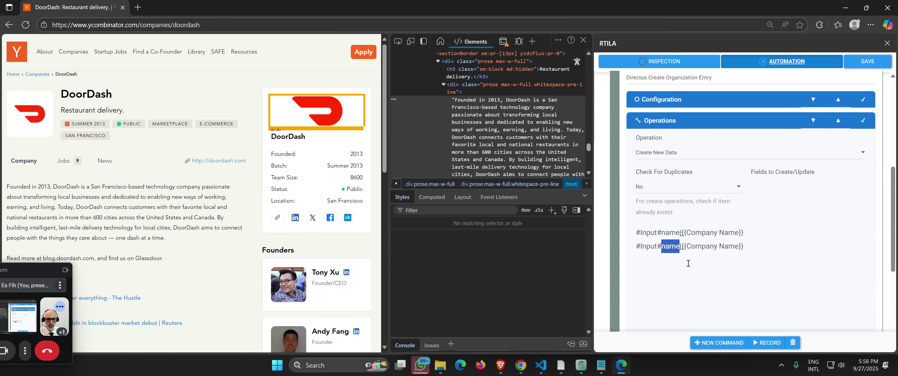
pyautogui.hotkey('ctrl', 'v')
pyautogui.moveTo(720, 247); pyautogui.dragTo(771, 248)
pyautogui.press('BackSpace')
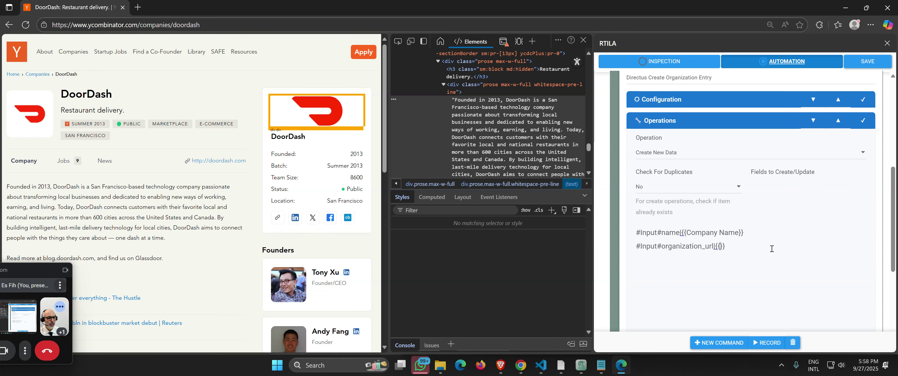
# - Copy the name of the Website URL selector under Company Data and collapse that selector again
pyautogui.scroll(5, 682, 249)
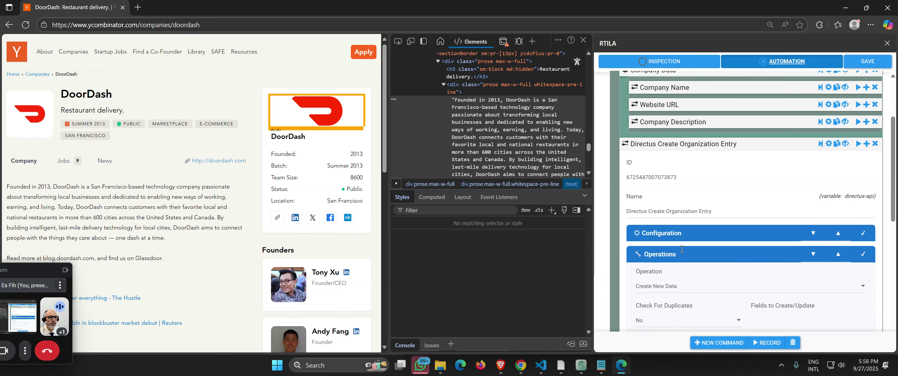
pyautogui.click(673, 155)
pyautogui.moveTo(680, 222); pyautogui.dragTo(635, 224)
pyautogui.rightClick(655, 223)
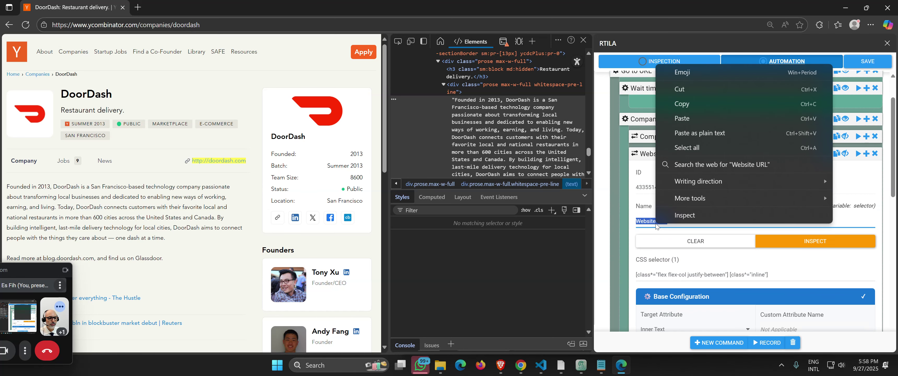
pyautogui.click(690, 105)
pyautogui.click(666, 153)
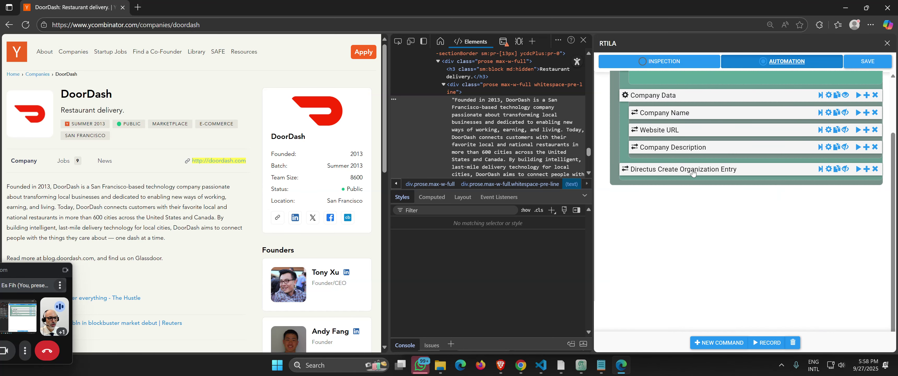
# - Complete the second mapping in Directus Create Organization Entry as #Input#organization_url|{{Website URL}}
pyautogui.click(685, 170)
pyautogui.scroll(-3, 716, 227)
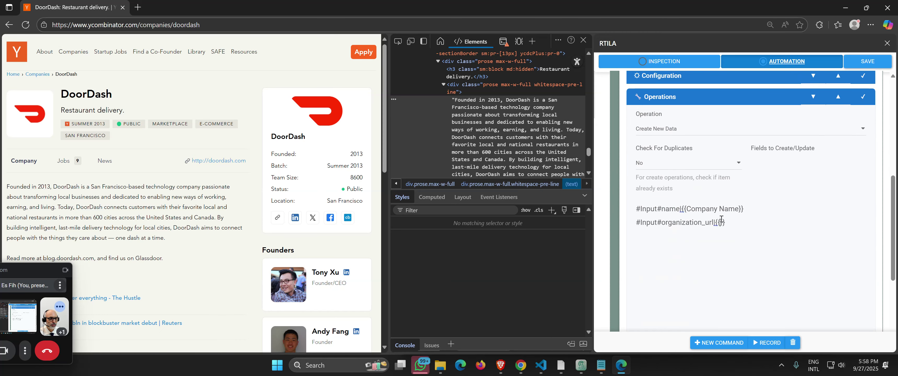
pyautogui.hotkey('ctrl', 'v')
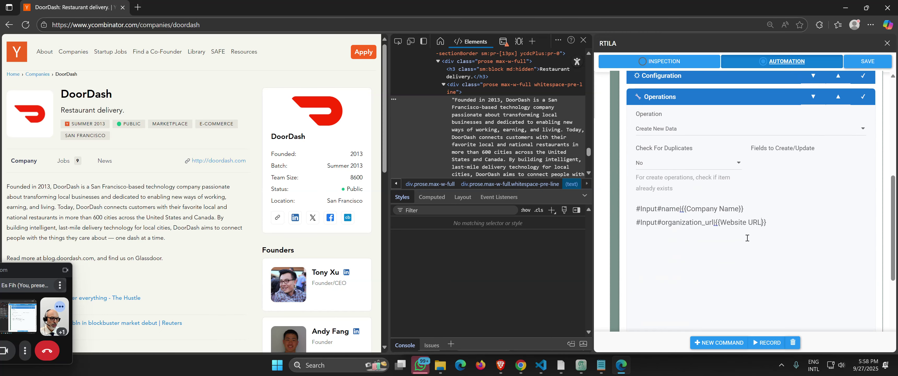
# - Duplicate the organization_url mapping onto a third line and clear Website URL from inside the copy's braces
pyautogui.tripleClick(763, 224)
pyautogui.click(763, 224)
pyautogui.press('Return')
pyautogui.hotkey('ctrl', 'v')
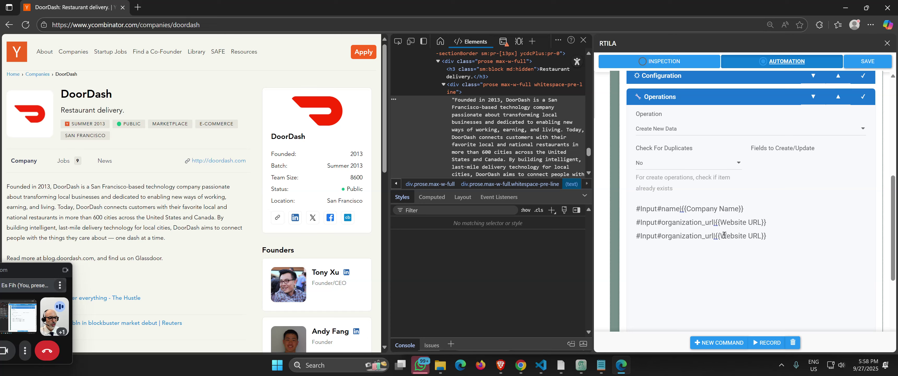
pyautogui.moveTo(720, 235); pyautogui.dragTo(759, 236)
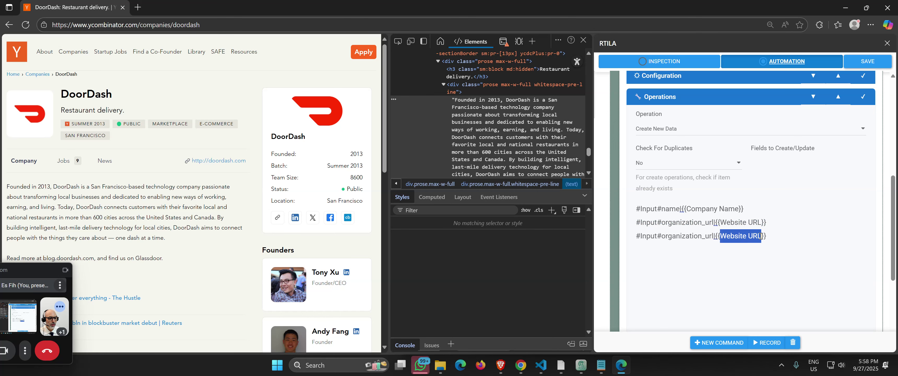
pyautogui.press('BackSpace')
# - Copy the name of the Company Description selector and collapse that selector again
pyautogui.scroll(5, 759, 236)
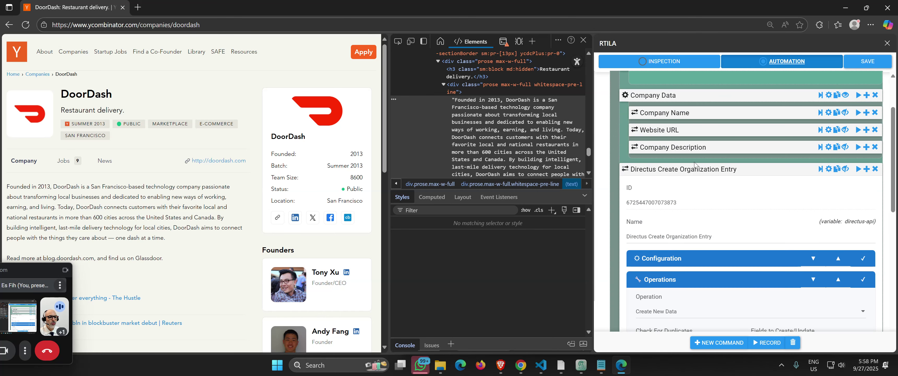
pyautogui.click(688, 147)
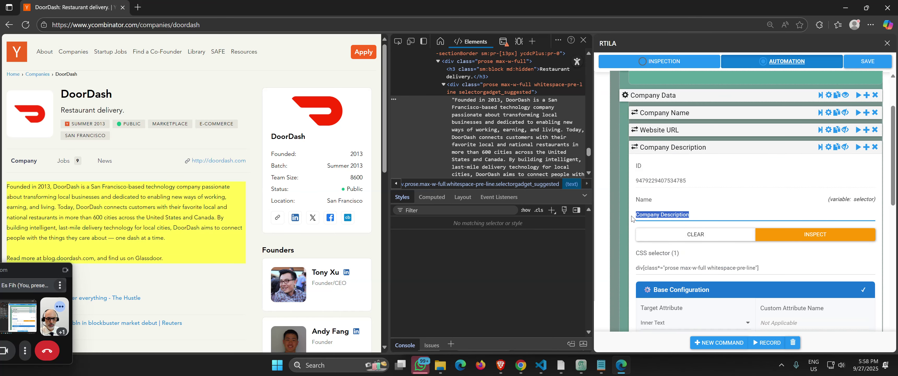
pyautogui.click(668, 149)
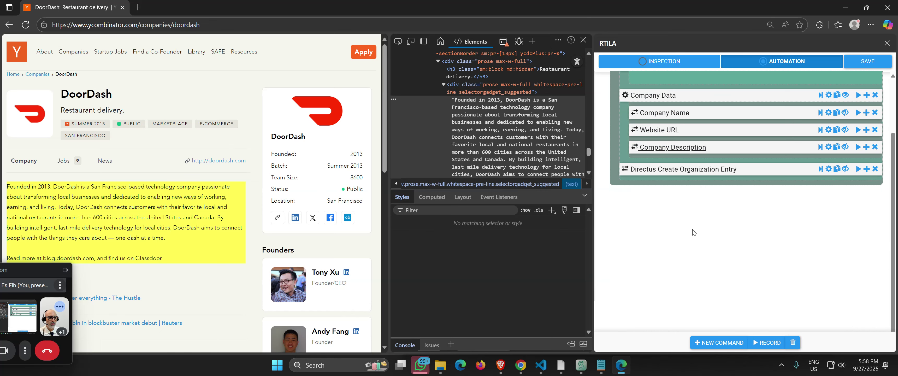
# - Insert Company Description between the braces of the third mapping in Directus Create Organization Entry
pyautogui.click(693, 169)
pyautogui.scroll(-5, 725, 249)
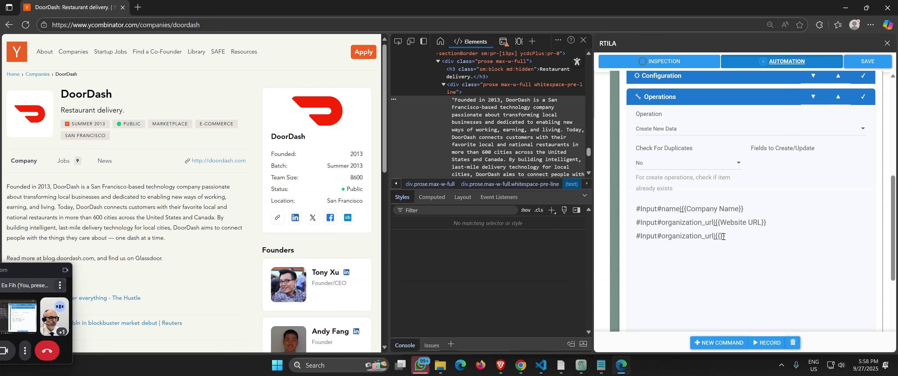
pyautogui.hotkey('ctrl', 'v')
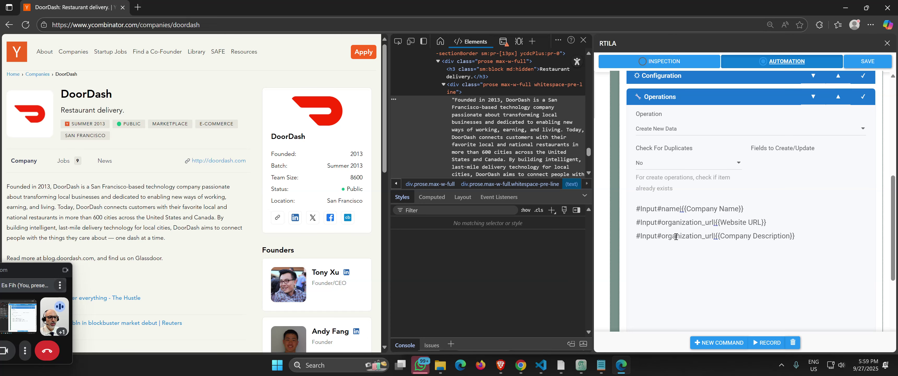
# - Switch to Directus in Chrome, search the Organization fields for "descri" and copy the business_description field's key
pyautogui.click(520, 364)
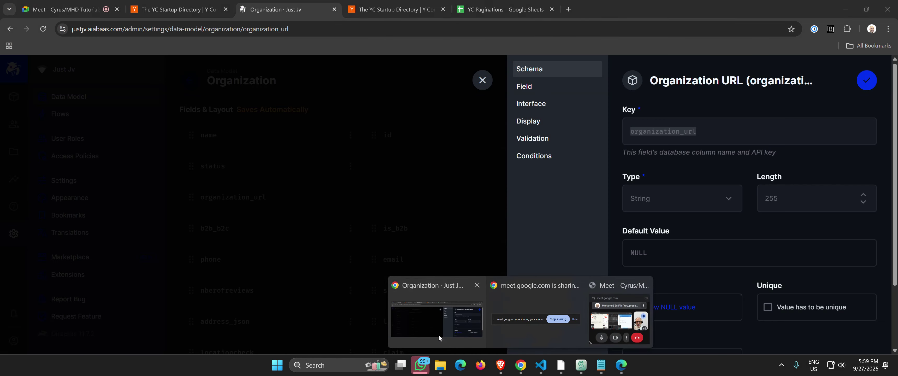
pyautogui.click(439, 334)
pyautogui.click(482, 79)
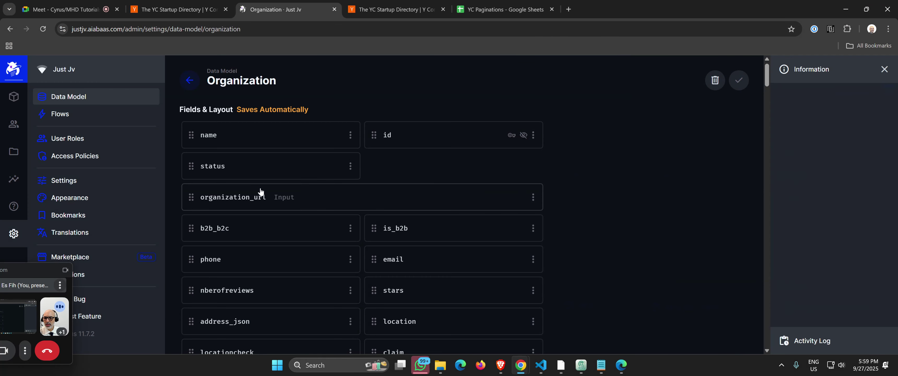
pyautogui.scroll(-6, 260, 191)
pyautogui.hotkey('ctrl', 'f')
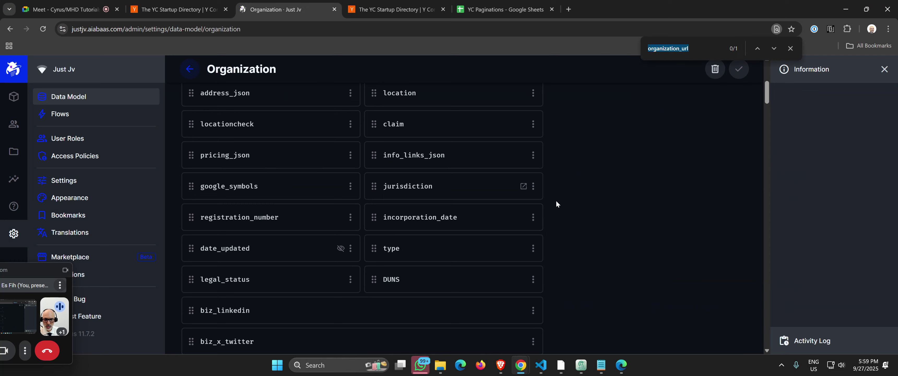
pyautogui.write('descri')
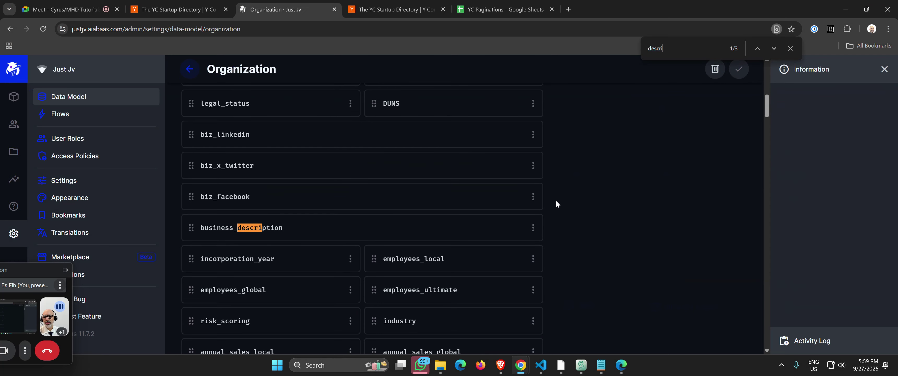
pyautogui.click(268, 230)
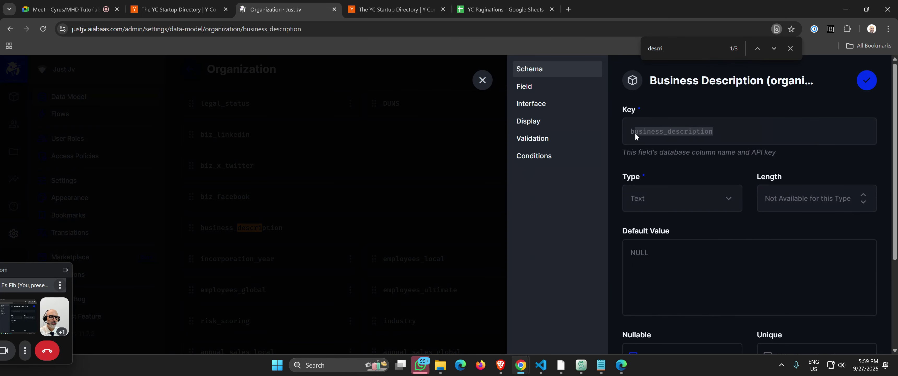
pyautogui.rightClick(640, 132)
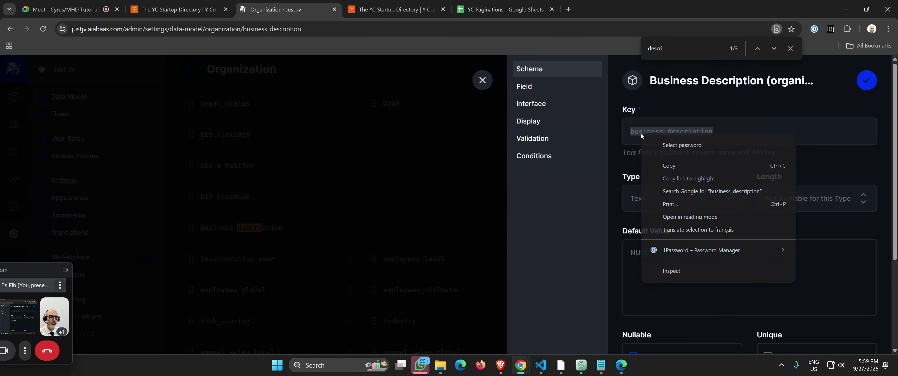
pyautogui.click(701, 167)
# - Return to RTILA in Edge and change the third mapping to #Input#business_description|{{Company Description}}
pyautogui.click(620, 364)
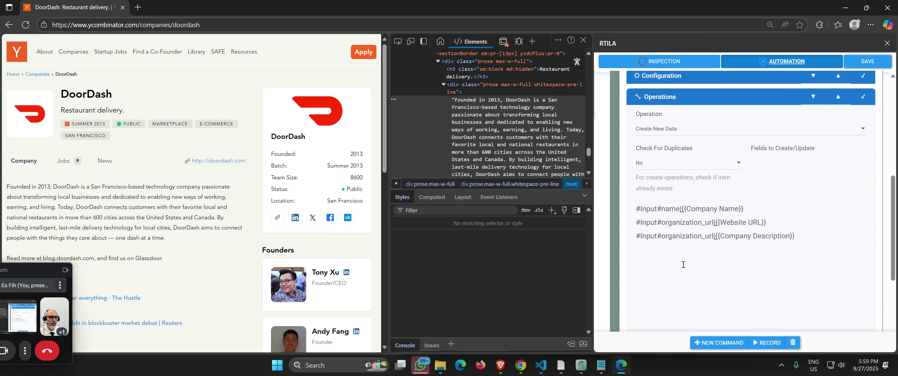
pyautogui.moveTo(662, 239); pyautogui.dragTo(711, 241)
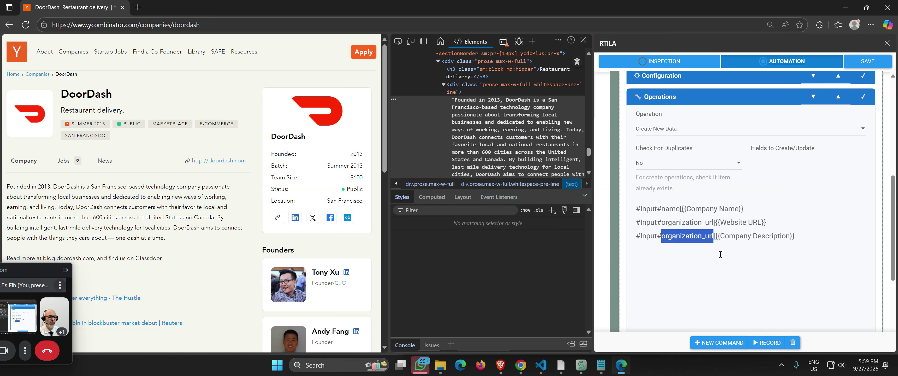
pyautogui.hotkey('ctrl', 'v')
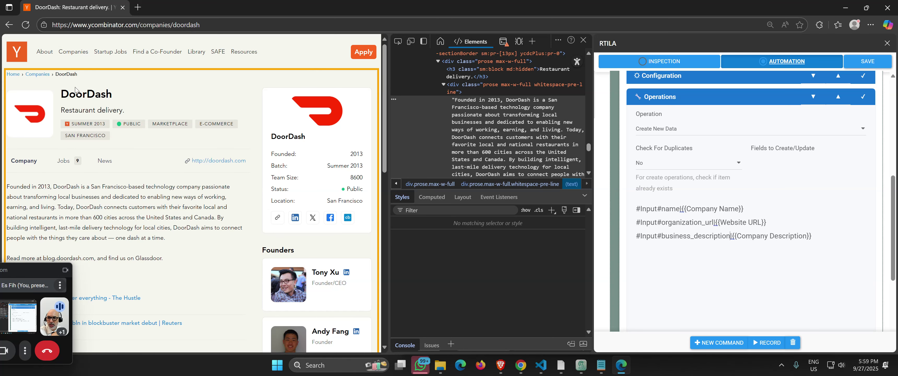
# - Review the field keys and selector variables in the three mapping lines of the Directus create operation
pyautogui.moveTo(661, 236); pyautogui.dragTo(729, 239)
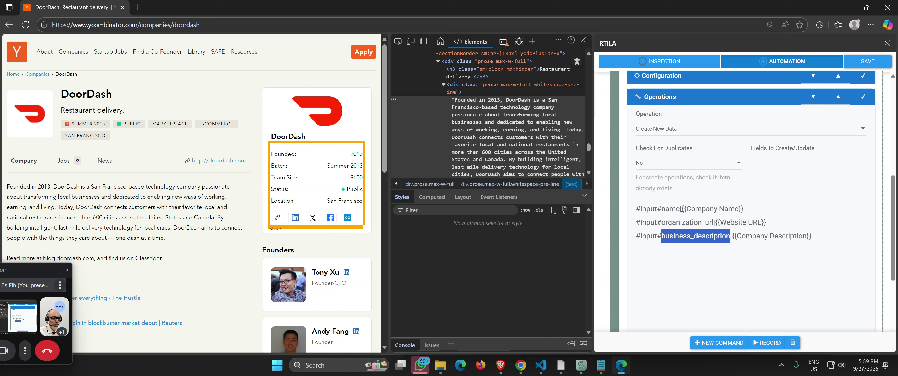
pyautogui.click(747, 236)
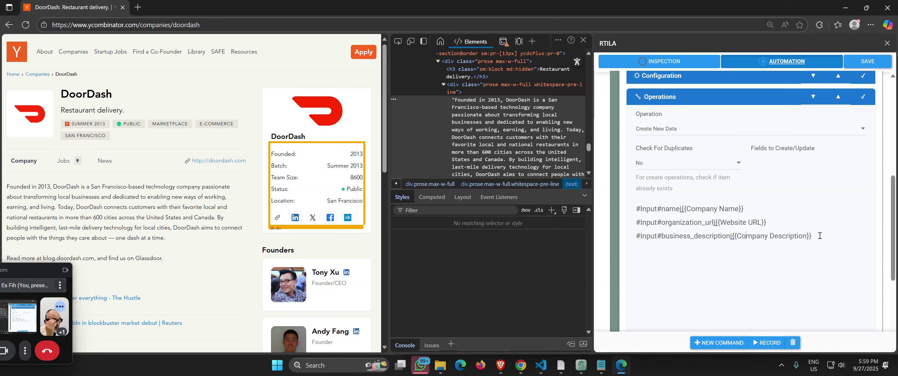
pyautogui.moveTo(820, 236); pyautogui.dragTo(625, 212)
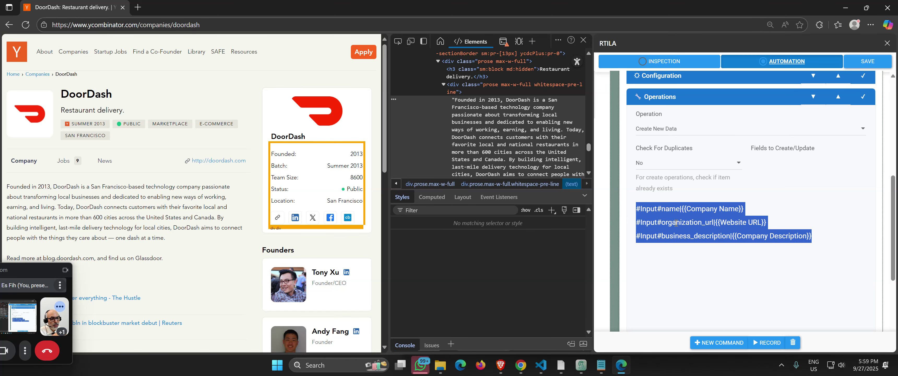
pyautogui.click(668, 219)
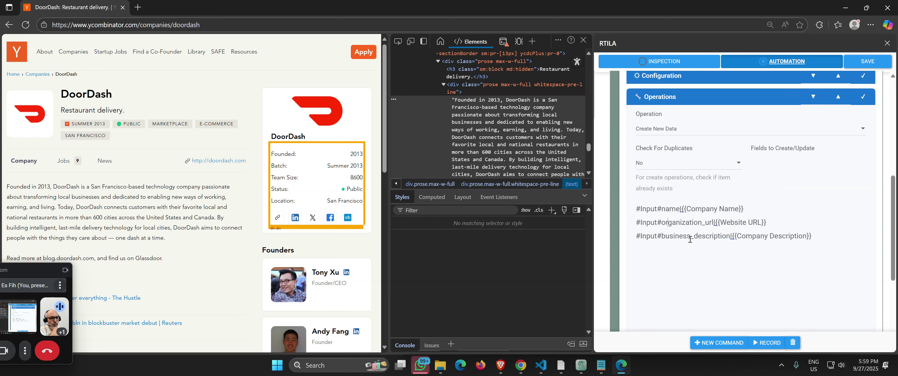
pyautogui.click(668, 222)
pyautogui.moveTo(746, 209); pyautogui.dragTo(683, 210)
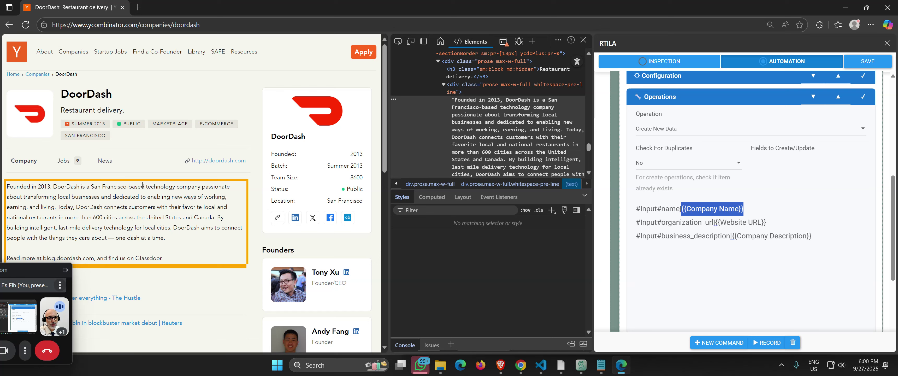
pyautogui.moveTo(816, 235); pyautogui.dragTo(635, 214)
# - Collapse the Directus Create Organization Entry command and save the automation
pyautogui.scroll(5, 728, 243)
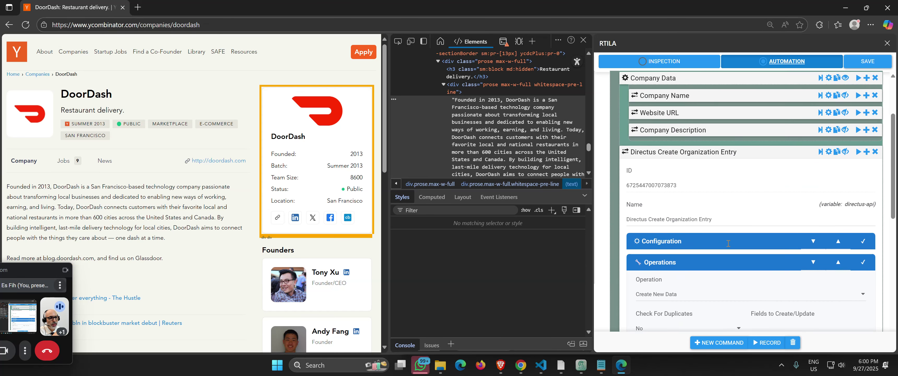
pyautogui.click(719, 171)
pyautogui.click(874, 63)
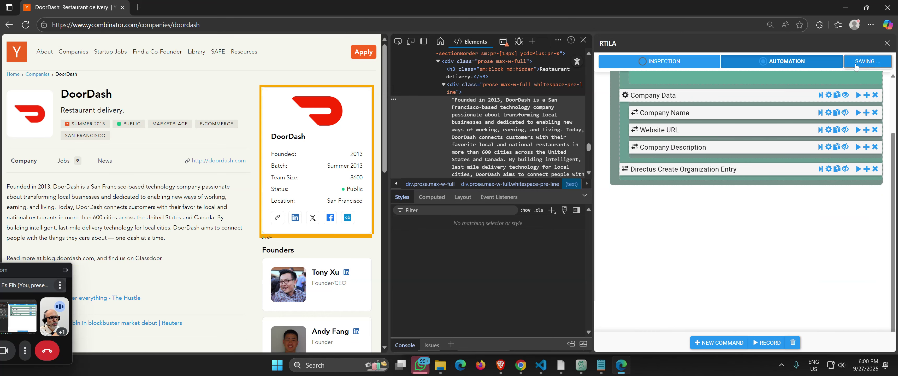
# - Rename the Directus Get Draft Pagination Item URL command to Directus Get Source Listing draft URL
pyautogui.scroll(3, 749, 261)
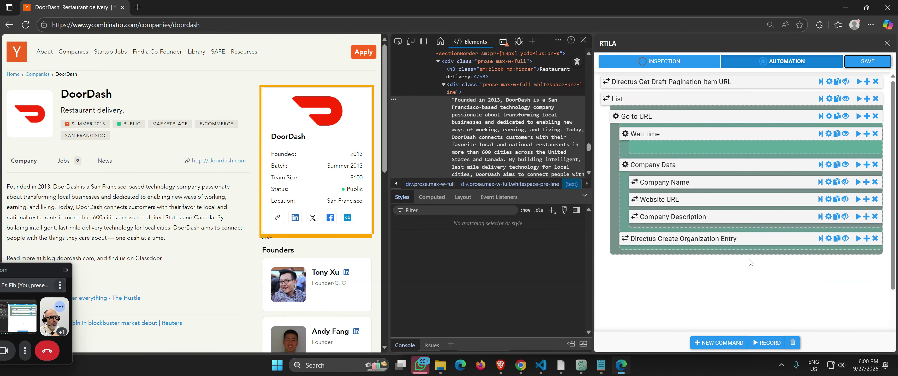
pyautogui.click(658, 84)
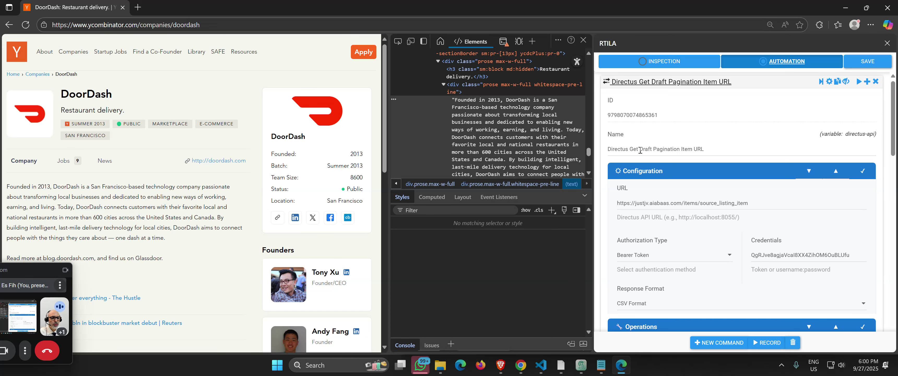
pyautogui.moveTo(640, 151); pyautogui.dragTo(692, 150)
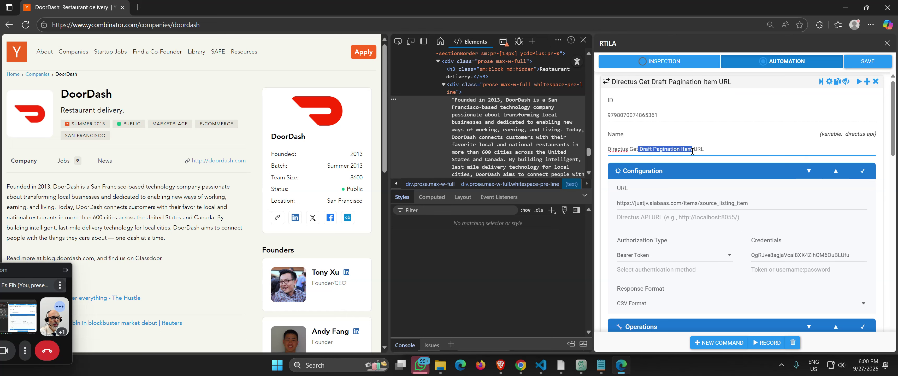
pyautogui.write('Source Lis')
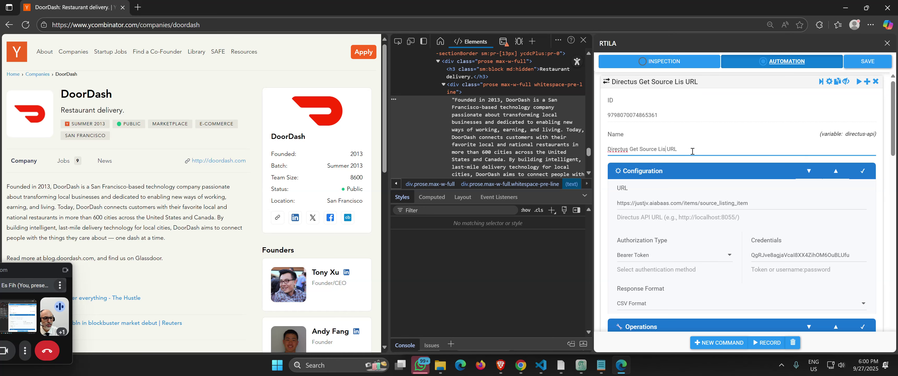
pyautogui.write('ting')
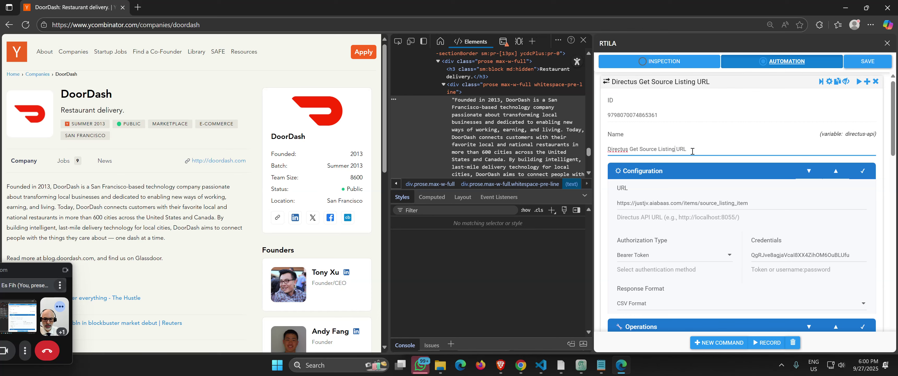
pyautogui.write(' draft')
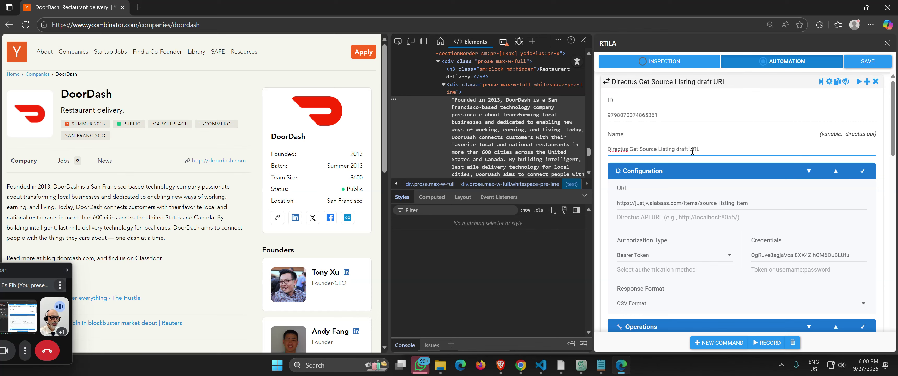
pyautogui.click(687, 83)
pyautogui.click(687, 83)
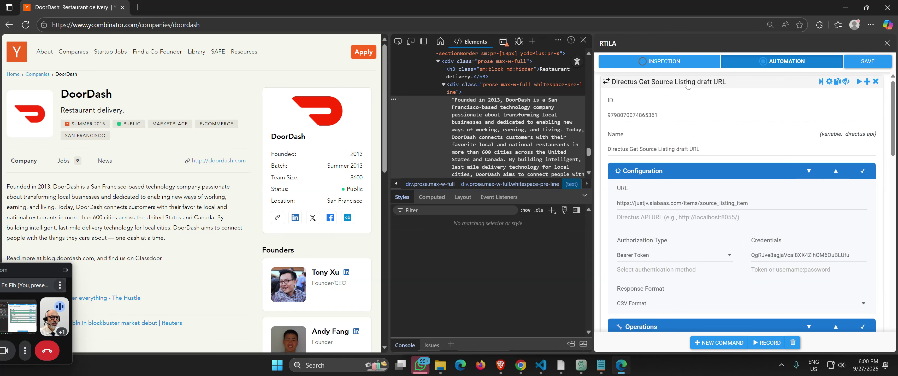
# - Copy the renamed command's name and use it as the variable inside the braces in the List command's values
pyautogui.moveTo(718, 153); pyautogui.dragTo(609, 149)
pyautogui.rightClick(696, 150)
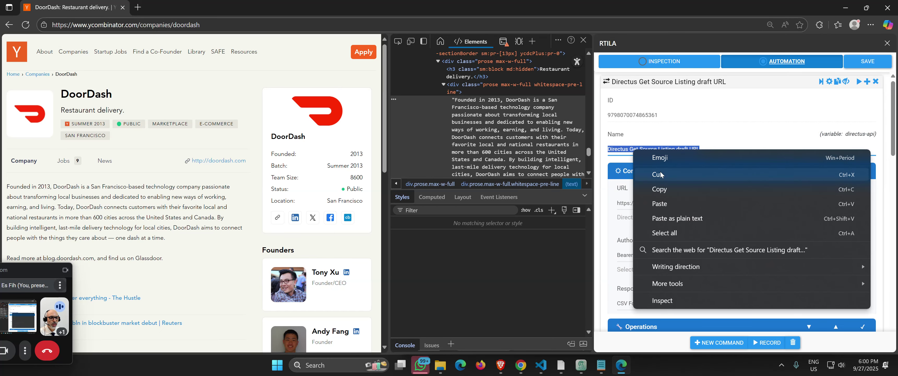
pyautogui.click(717, 188)
pyautogui.click(645, 91)
pyautogui.click(644, 84)
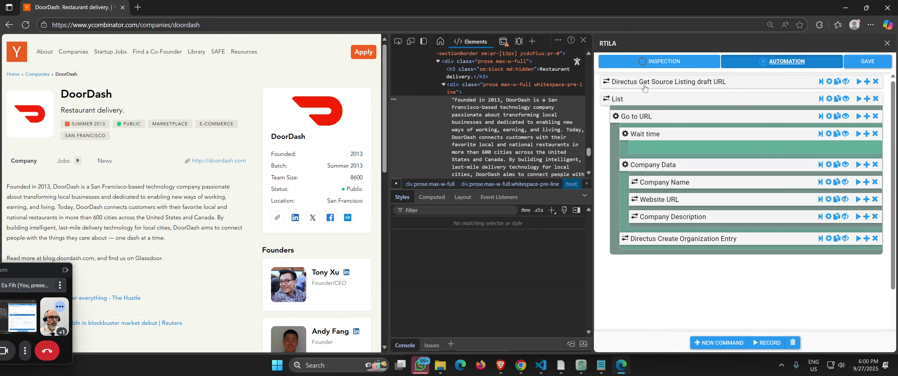
pyautogui.click(625, 99)
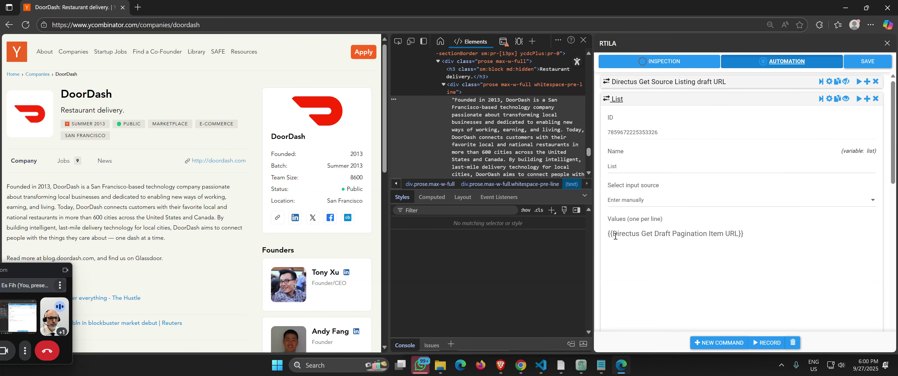
pyautogui.moveTo(615, 236); pyautogui.dragTo(739, 234)
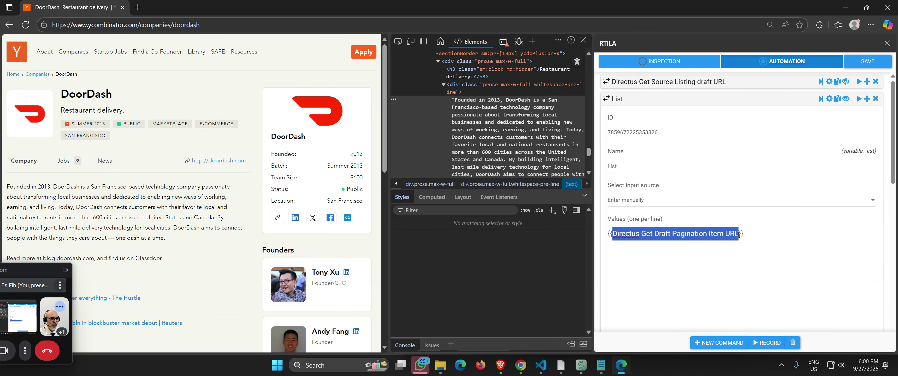
pyautogui.hotkey('ctrl', 'v')
pyautogui.click(618, 100)
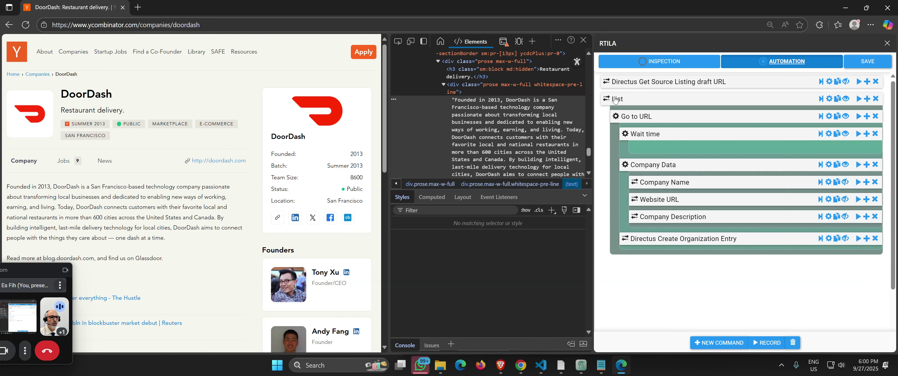
# - Review the Go to URL address and the field mappings of the Directus Create Organization Entry command
pyautogui.click(636, 116)
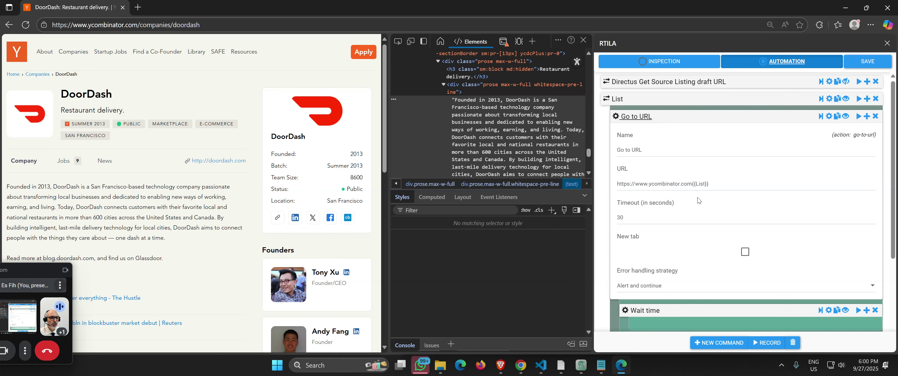
pyautogui.moveTo(692, 183); pyautogui.dragTo(609, 185)
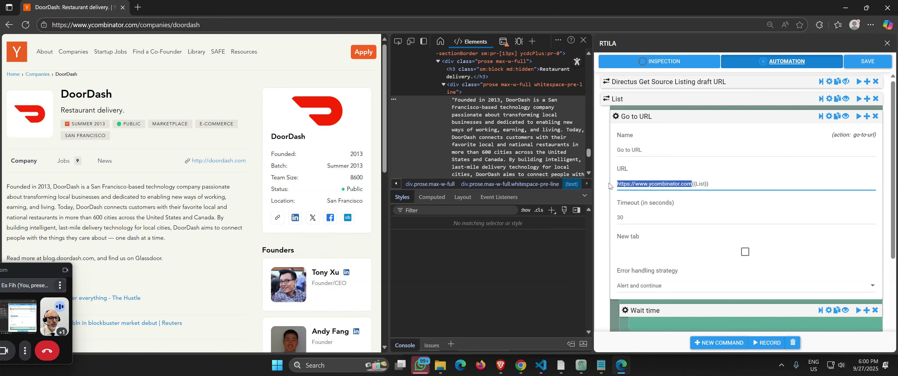
pyautogui.click(641, 117)
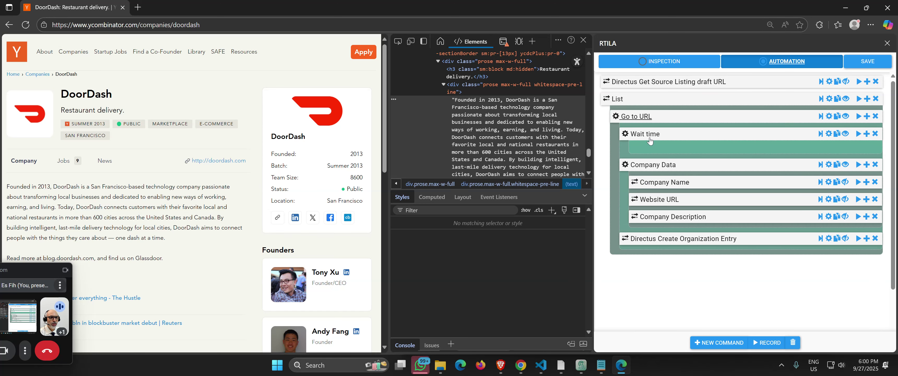
pyautogui.click(676, 240)
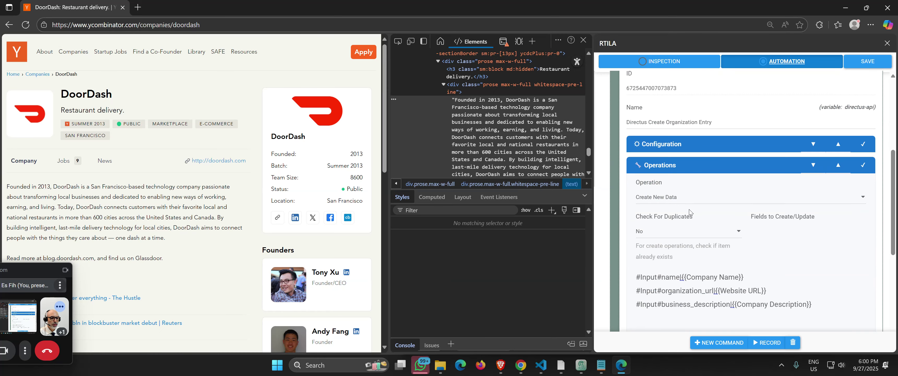
pyautogui.scroll(5, 689, 212)
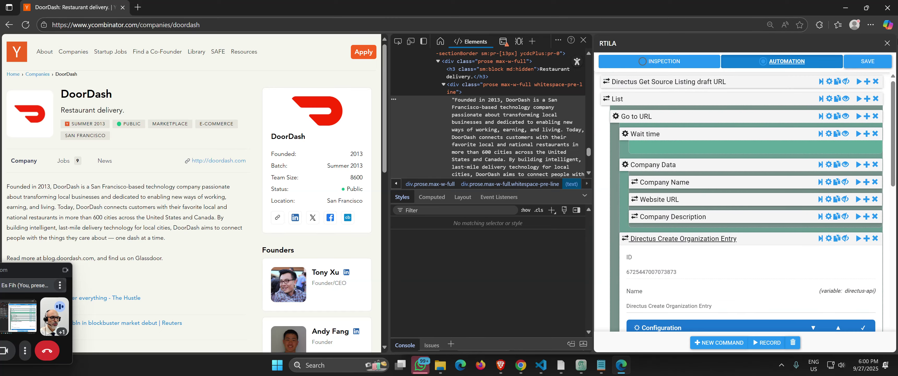
# - Close the Edge inspection window, switch to the RTILA desktop app and run the Ycombinator Startup Directory Step2 Get Organization project
pyautogui.click(888, 14)
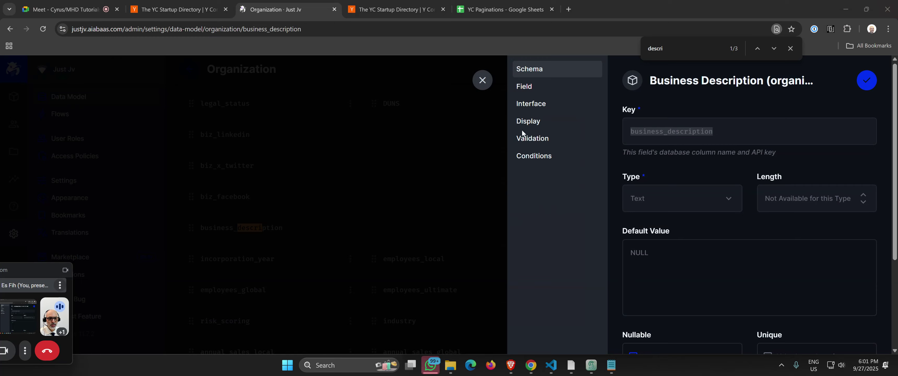
pyautogui.click(482, 81)
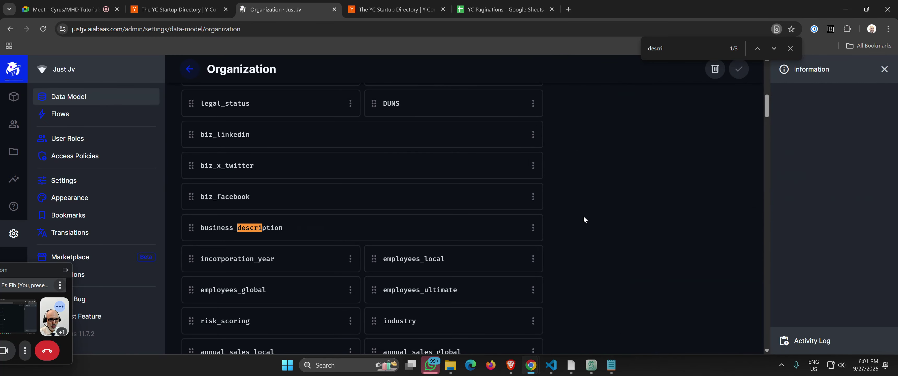
pyautogui.click(572, 365)
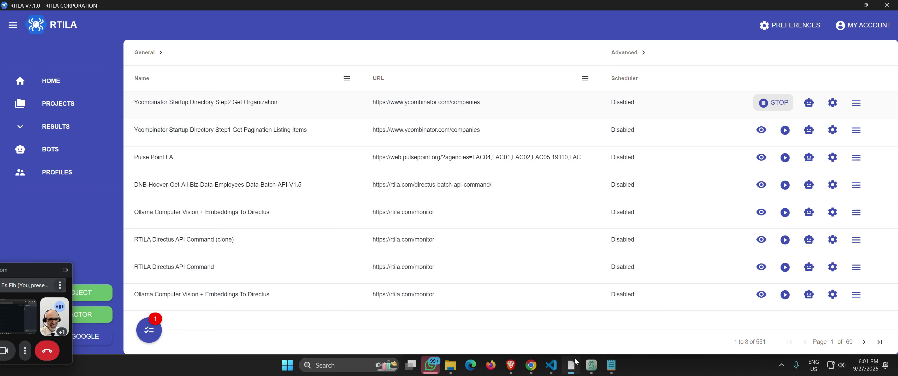
pyautogui.click(785, 102)
pyautogui.click(813, 110)
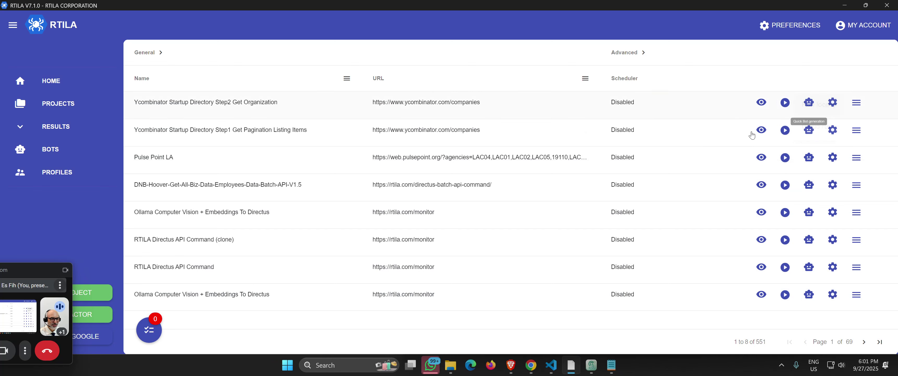
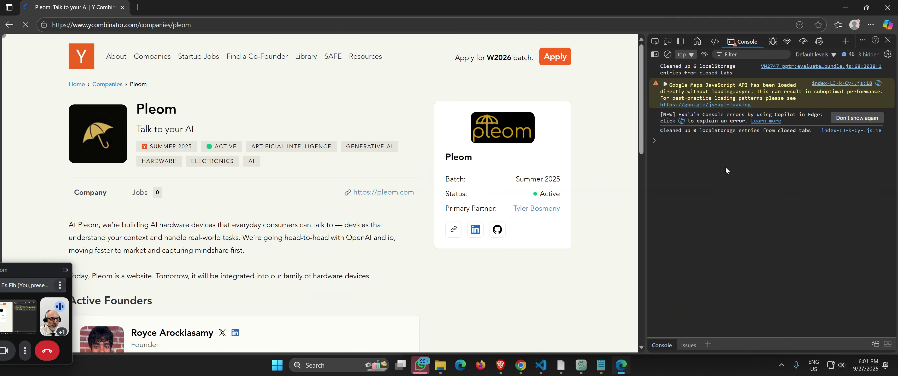
# - Switch to Directus in Chrome, open the Organization content, hide the B2B or B2C column and widen the Name column
pyautogui.moveTo(520, 365)
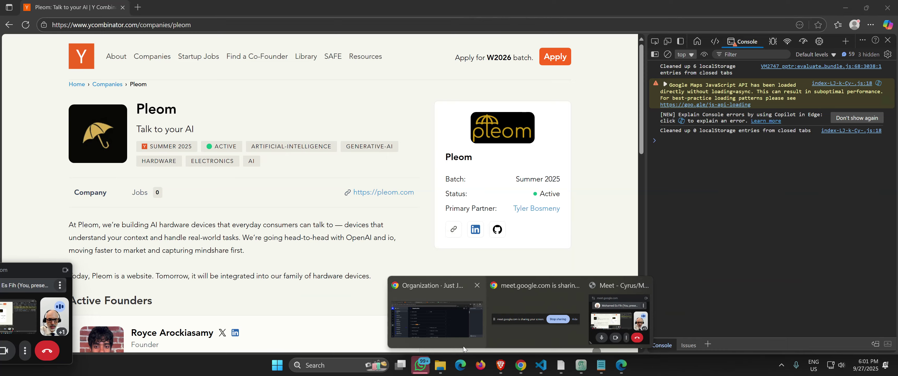
pyautogui.click(429, 314)
pyautogui.click(14, 96)
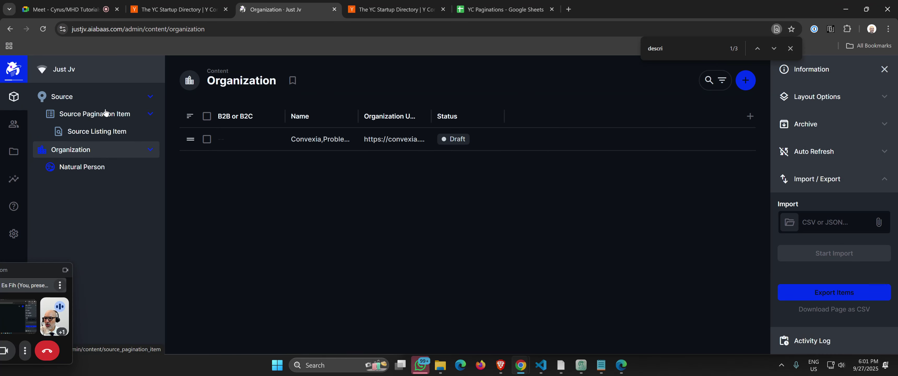
pyautogui.click(261, 117)
pyautogui.scroll(-1, 255, 210)
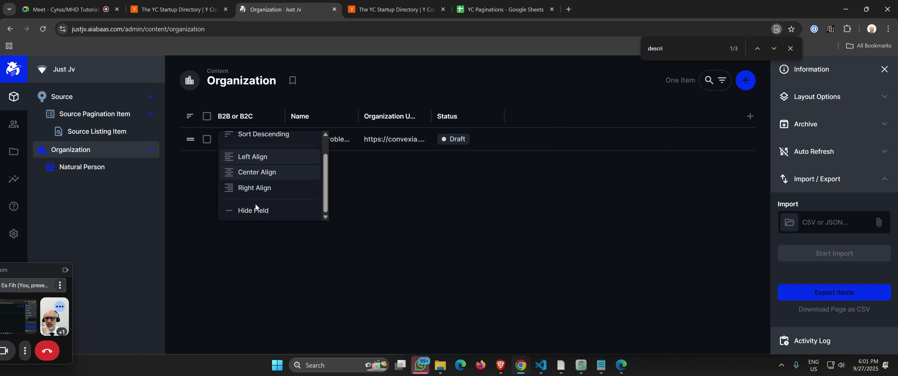
pyautogui.click(254, 206)
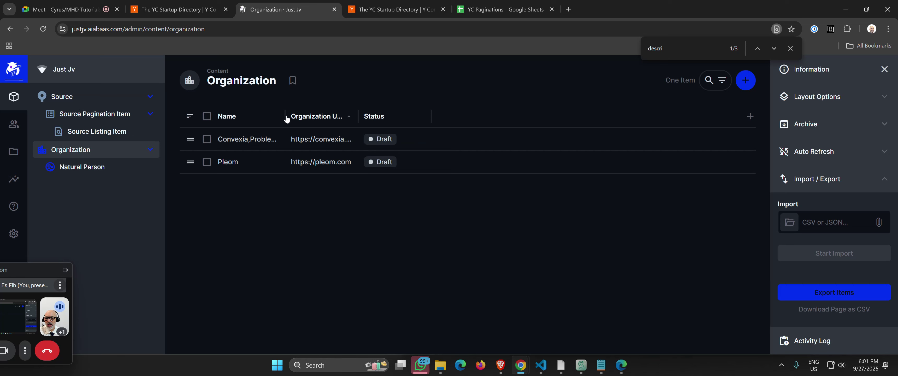
pyautogui.moveTo(286, 119); pyautogui.dragTo(393, 112)
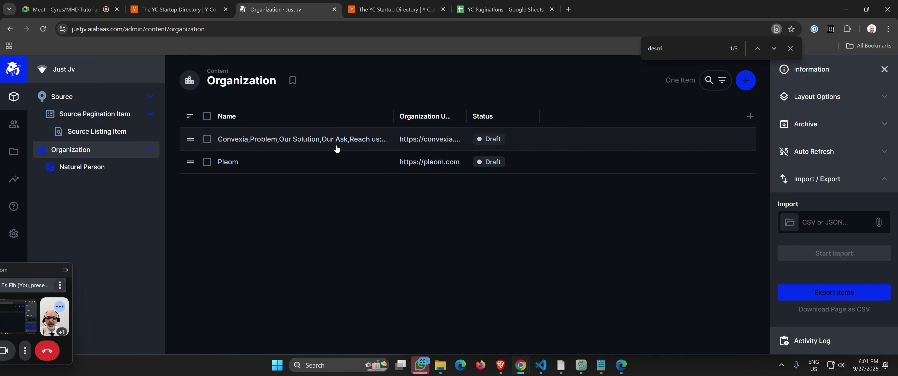
# - Open the Convexia organization entry, examine its name, URL and business description, and return to the Organization list
pyautogui.click(299, 148)
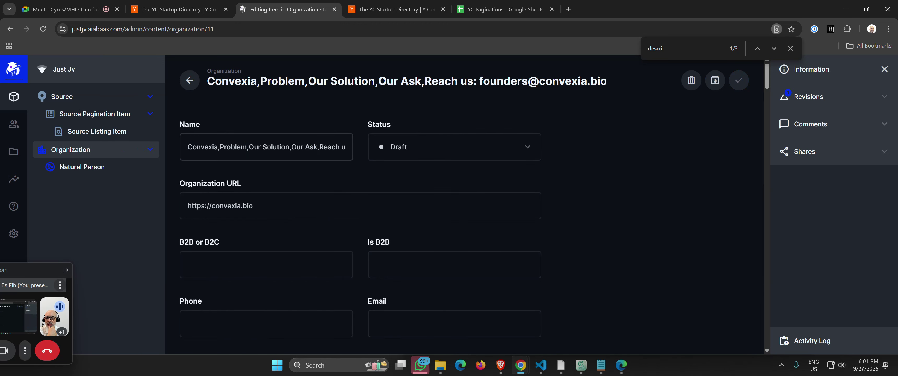
pyautogui.scroll(-8, 230, 192)
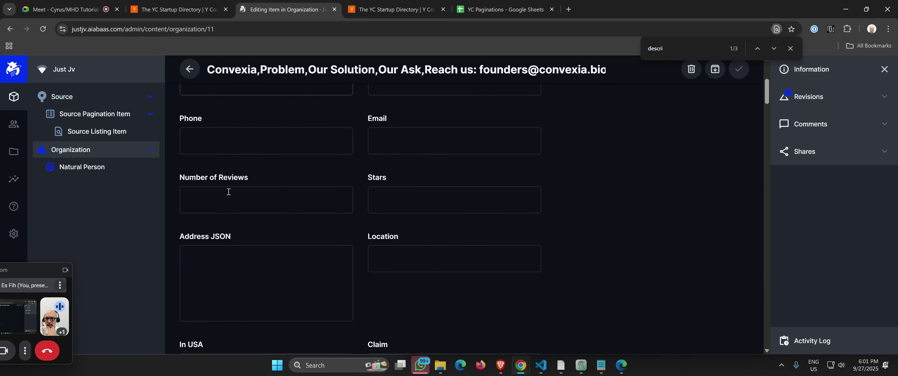
pyautogui.scroll(-10, 233, 188)
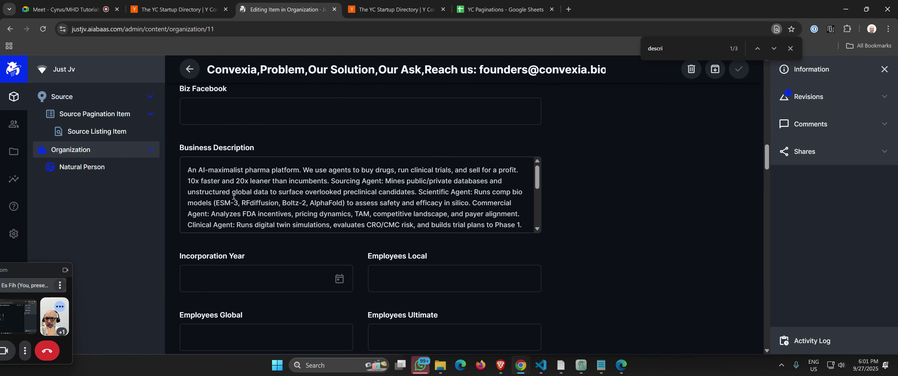
pyautogui.moveTo(209, 174); pyautogui.dragTo(408, 238)
pyautogui.scroll(4, 408, 225)
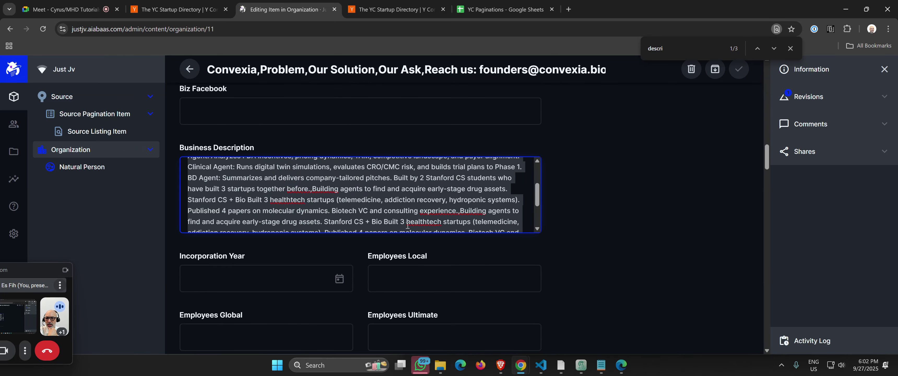
pyautogui.click(192, 74)
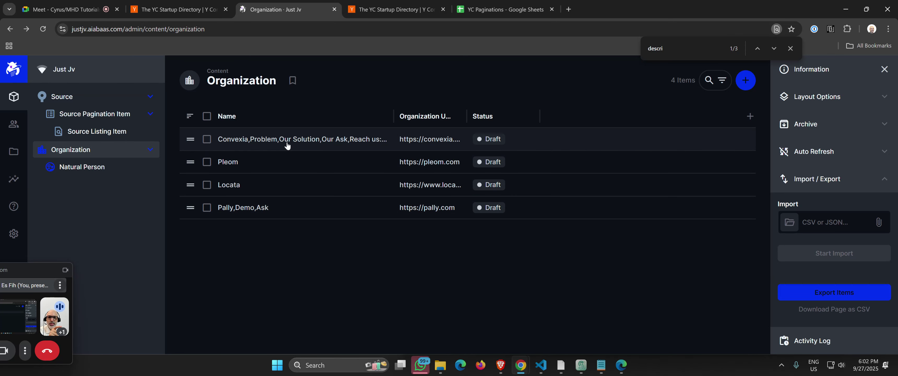
# - Widen the Organization URL column and refresh the Organization list by visiting Natural Person and returning
pyautogui.moveTo(467, 116); pyautogui.dragTo(520, 115)
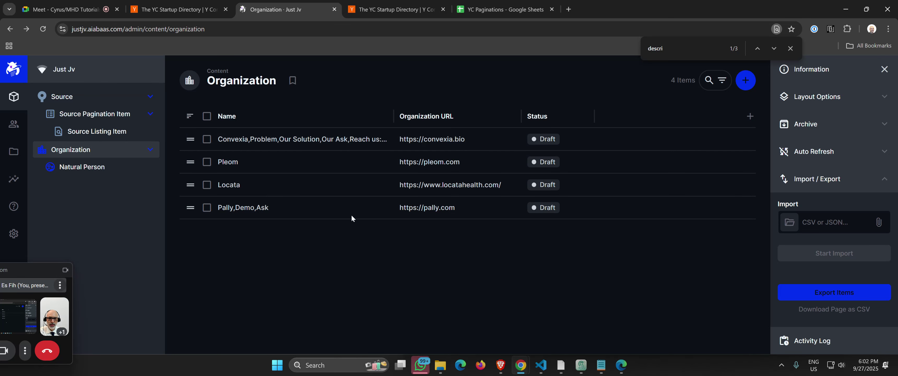
pyautogui.click(82, 166)
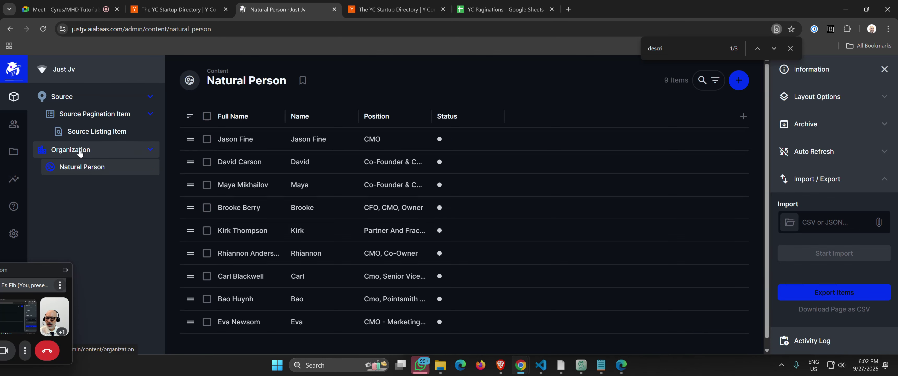
pyautogui.click(80, 152)
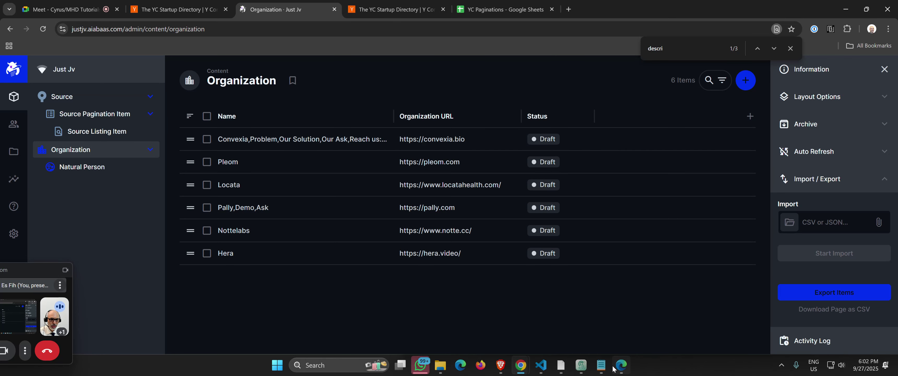
# - Switch to the RTILA desktop app and stop the running Ycombinator Startup Directory Step2 Get Organization project
pyautogui.moveTo(600, 368)
pyautogui.click(560, 365)
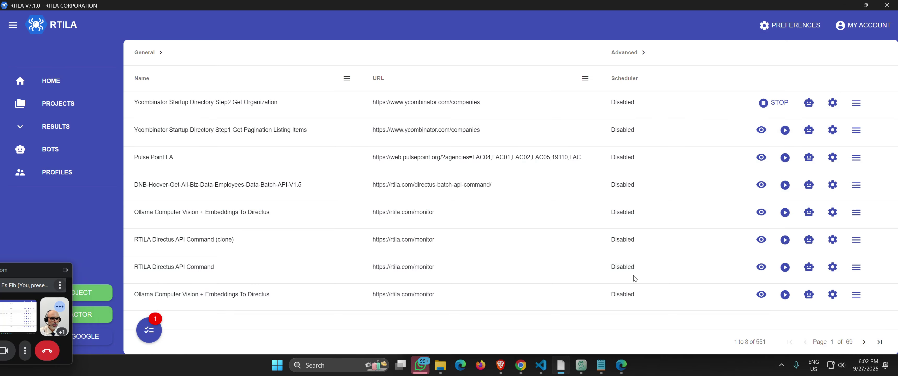
pyautogui.click(760, 111)
pyautogui.click(481, 201)
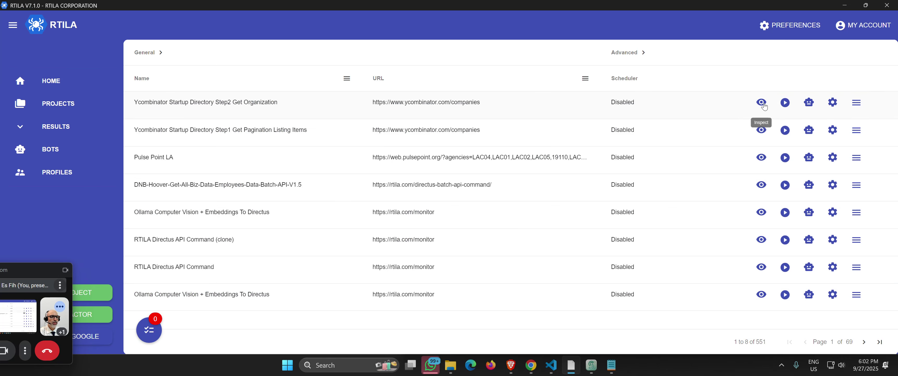
# - Open the Ycombinator Startup Directory Step2 Get Organization project for inspection in Edge, show its automation commands and widen the RTILA panel
pyautogui.click(762, 103)
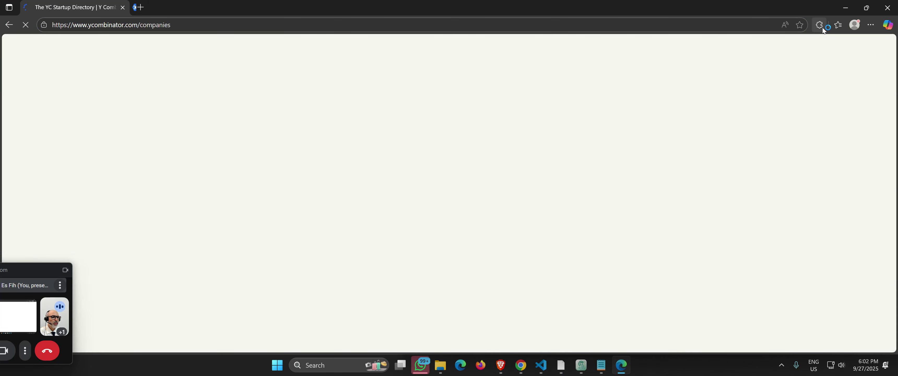
pyautogui.click(819, 25)
pyautogui.click(725, 55)
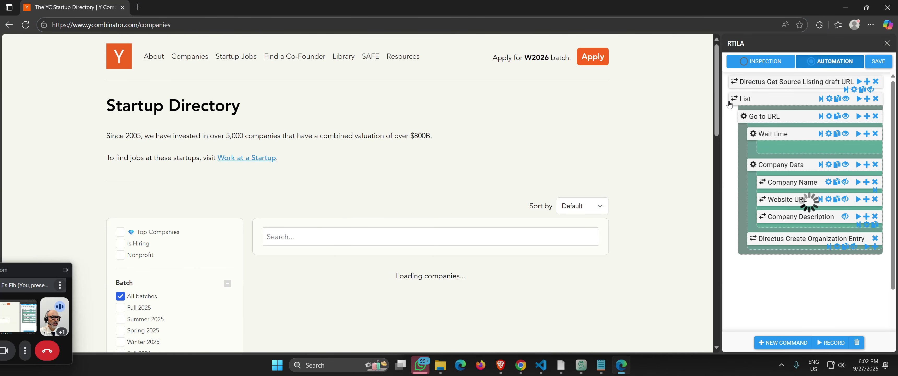
pyautogui.moveTo(721, 105); pyautogui.dragTo(654, 115)
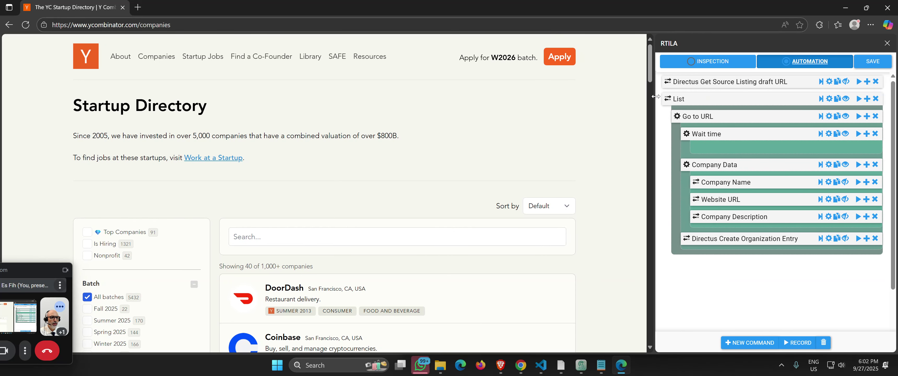
# - Search the YC Startup Directory for convexia and open the Convexia company page
pyautogui.scroll(-3, 335, 216)
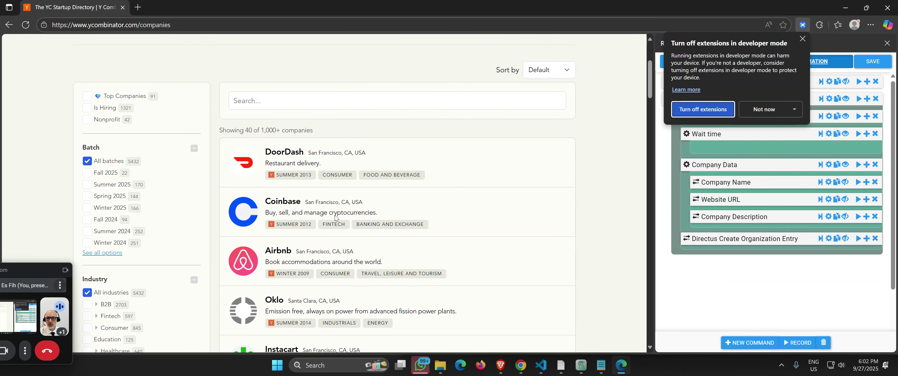
pyautogui.scroll(3, 329, 211)
pyautogui.click(279, 237)
pyautogui.write('co')
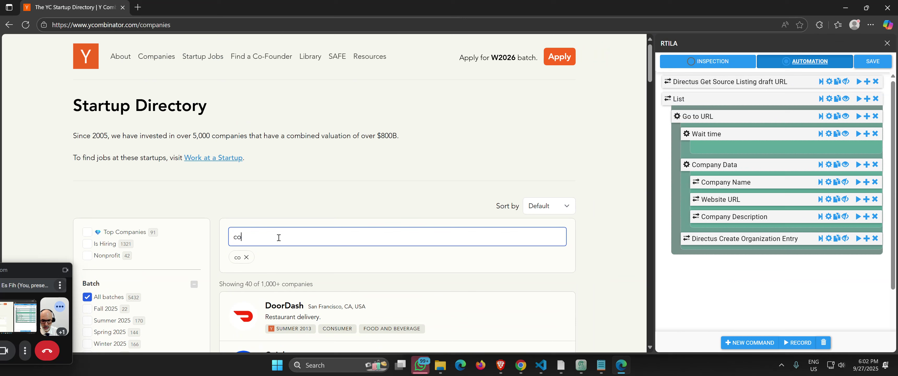
pyautogui.write('nvexia')
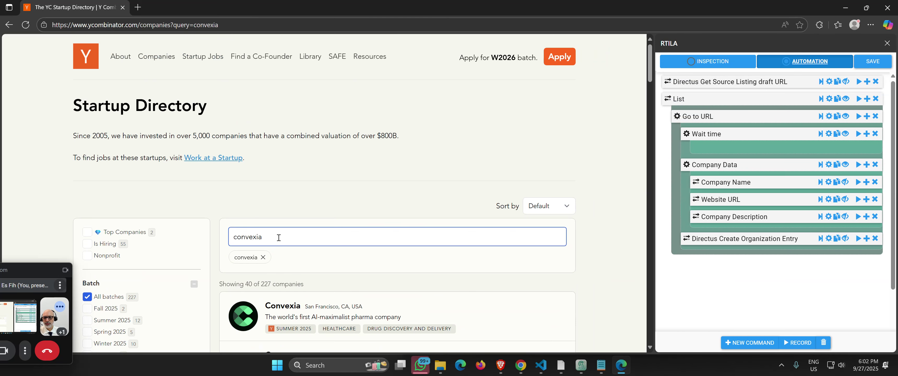
pyautogui.click(287, 310)
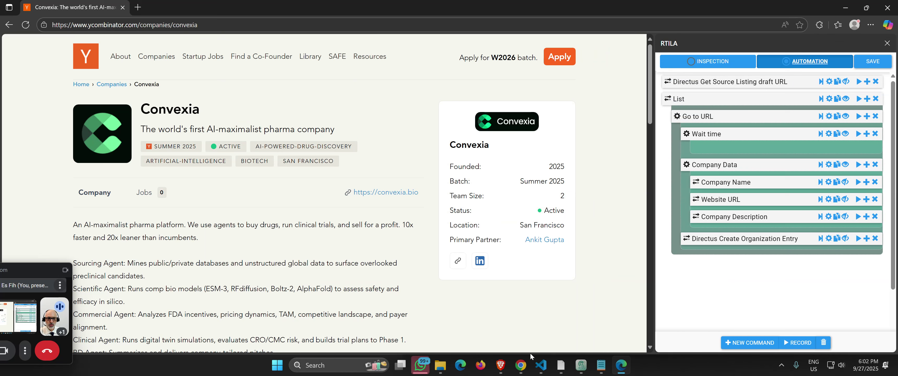
# - Check the Convexia name in the Directus Organization list, return to its YC page in Edge and search the page for Problem
pyautogui.click(419, 312)
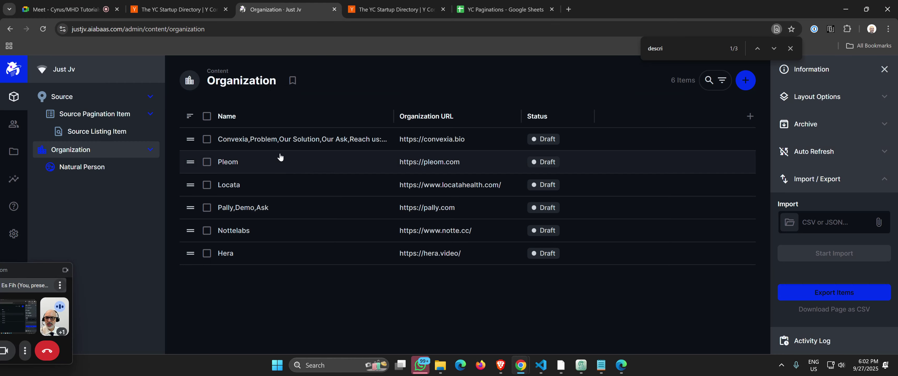
pyautogui.click(617, 366)
pyautogui.scroll(-3, 229, 197)
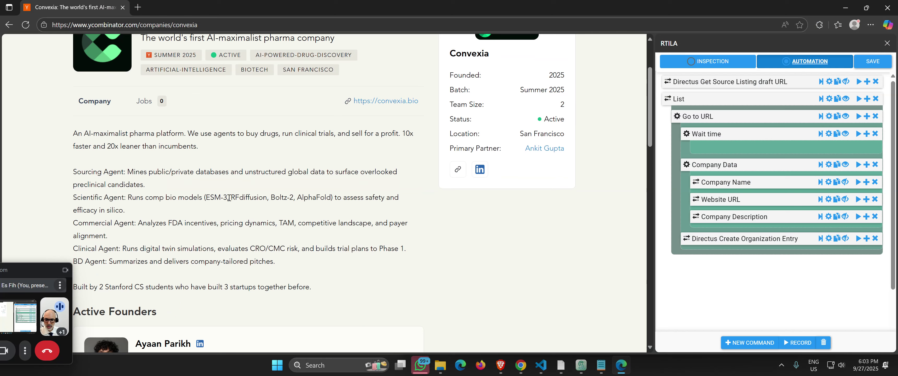
pyautogui.hotkey('ctrl', 'f')
pyautogui.write('proble')
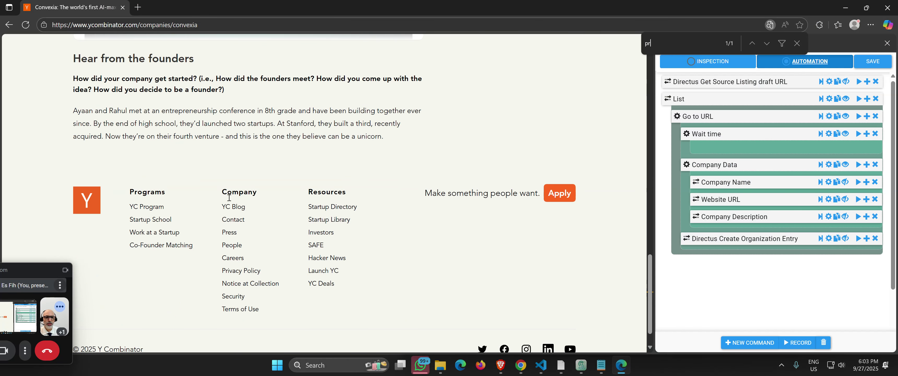
pyautogui.hotkey('ctrl', 'p')
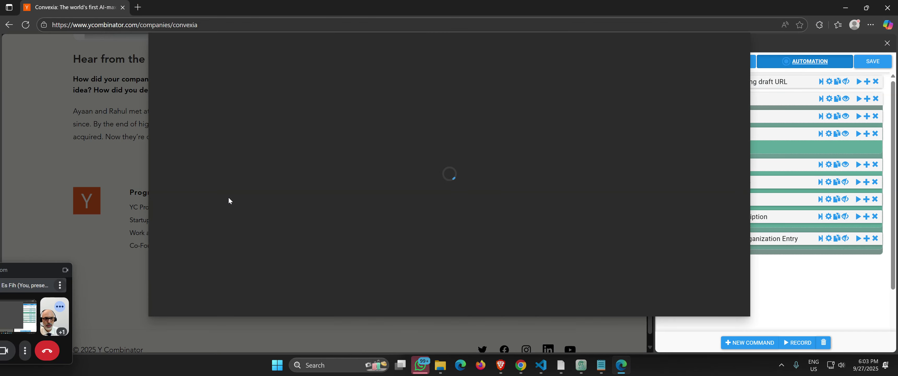
pyautogui.press('Escape')
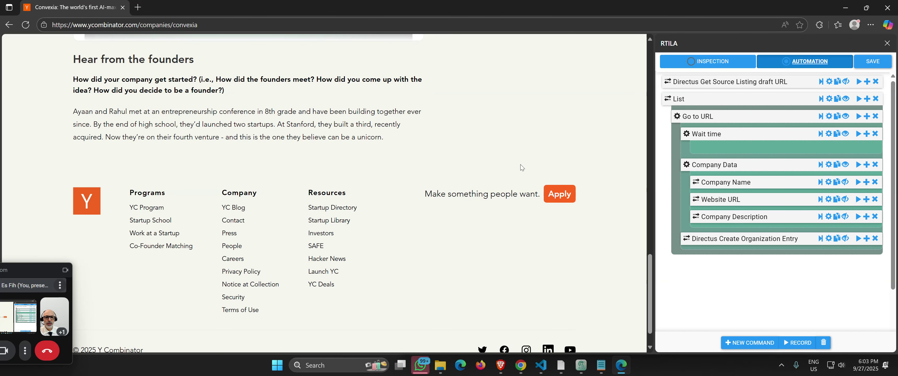
pyautogui.scroll(20, 521, 167)
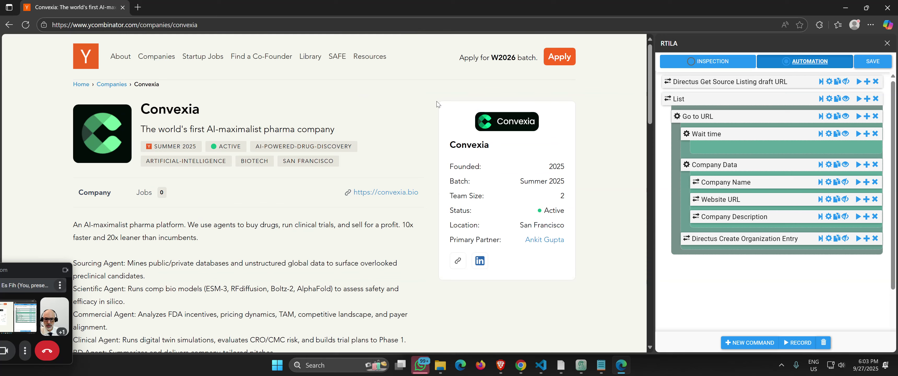
pyautogui.hotkey('ctrl', 'f')
pyautogui.write('Problem')
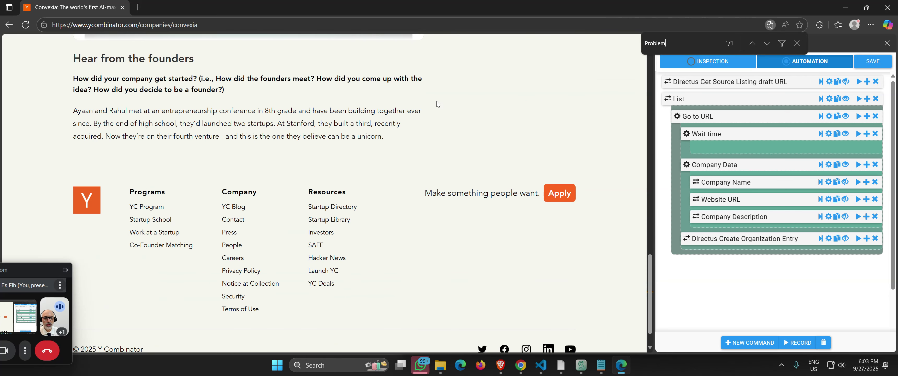
pyautogui.press('Escape')
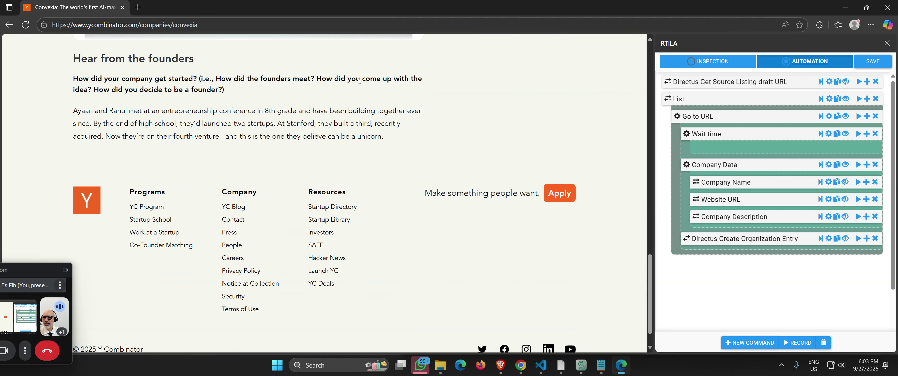
pyautogui.scroll(15, 438, 104)
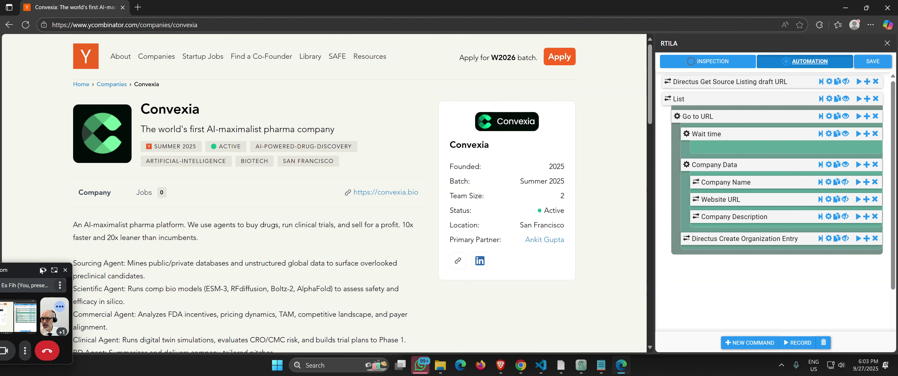
pyautogui.click(42, 270)
pyautogui.moveTo(27, 270); pyautogui.dragTo(3, 141)
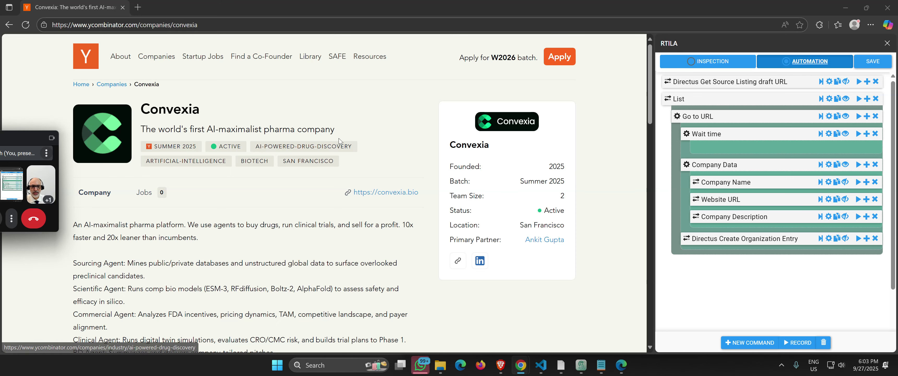
pyautogui.press('F12')
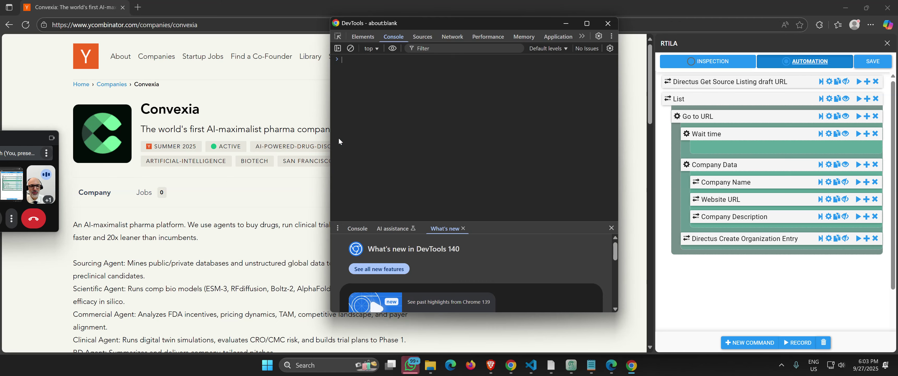
pyautogui.click(608, 22)
pyautogui.press('F12')
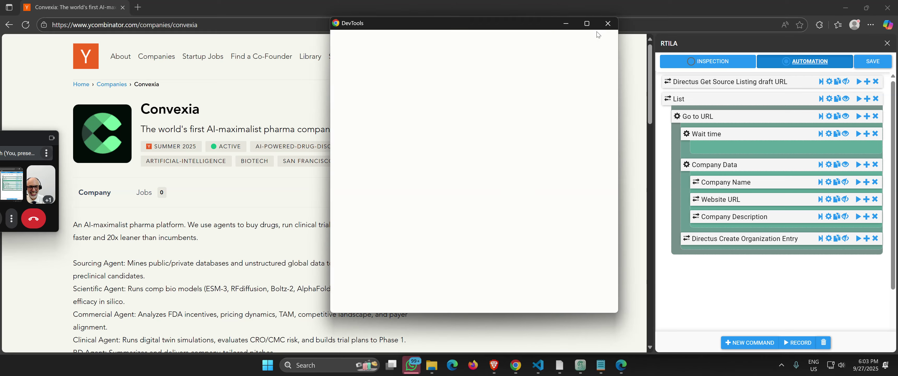
pyautogui.click(605, 26)
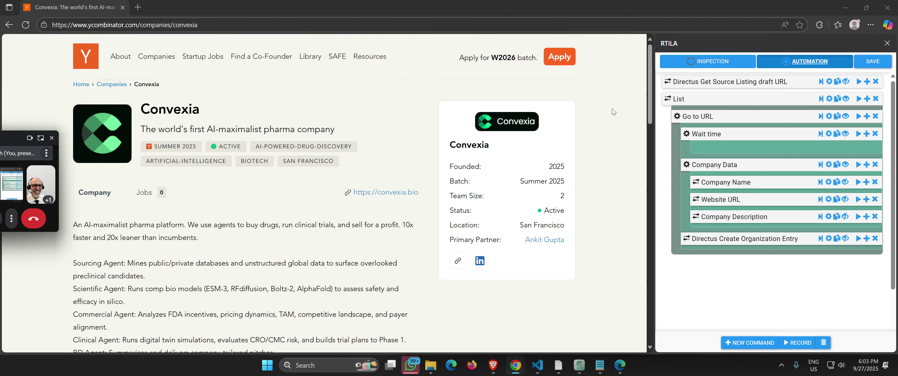
# - Reload the Convexia page, open the developer tools and inspect the company name heading and the tagline element below it
pyautogui.click(26, 25)
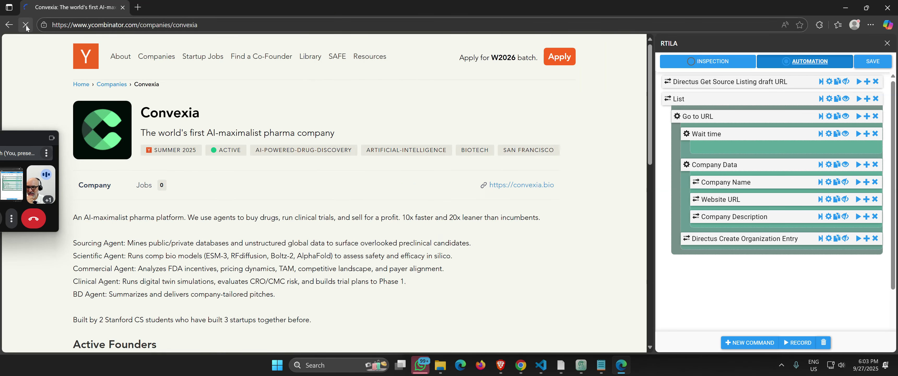
pyautogui.press('F12')
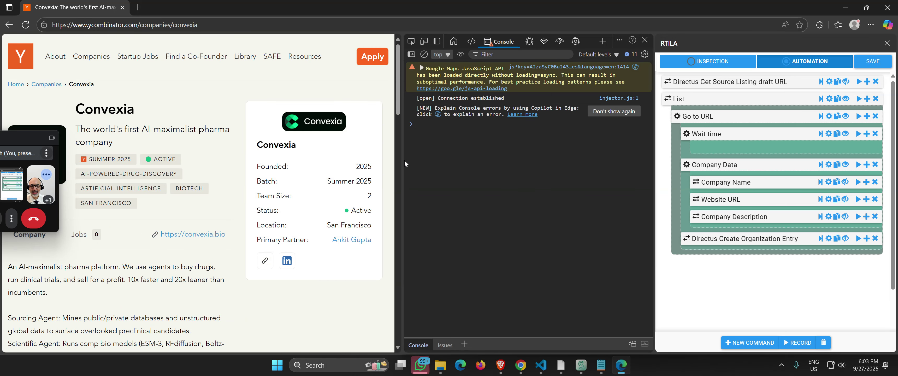
pyautogui.moveTo(404, 159); pyautogui.dragTo(421, 159)
pyautogui.click(488, 42)
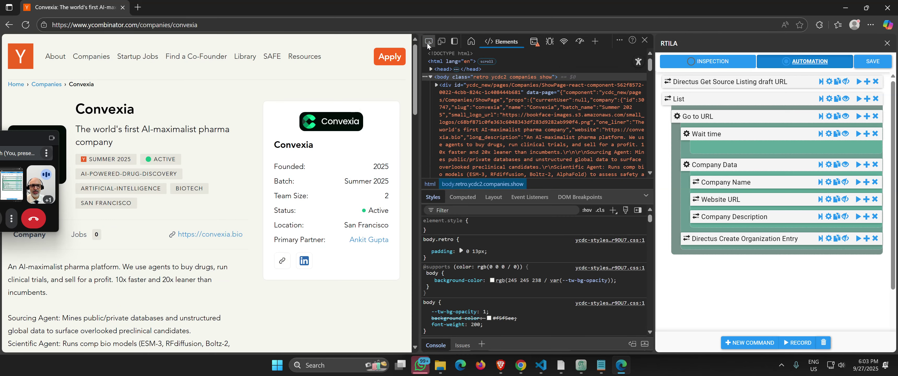
pyautogui.click(428, 43)
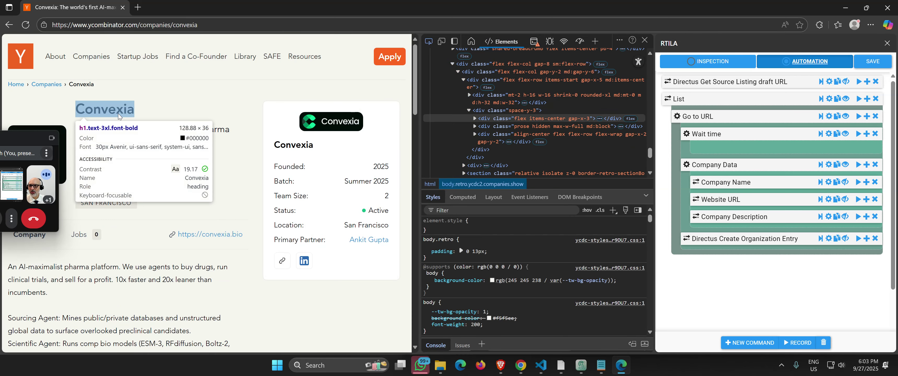
pyautogui.click(131, 114)
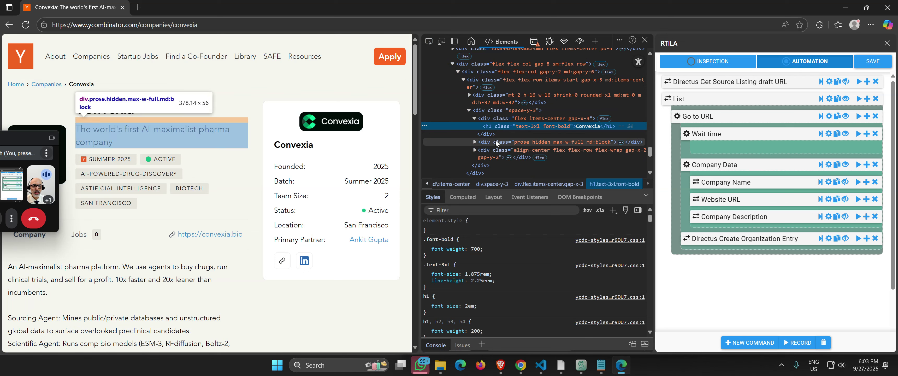
pyautogui.click(475, 144)
pyautogui.scroll(1, 474, 155)
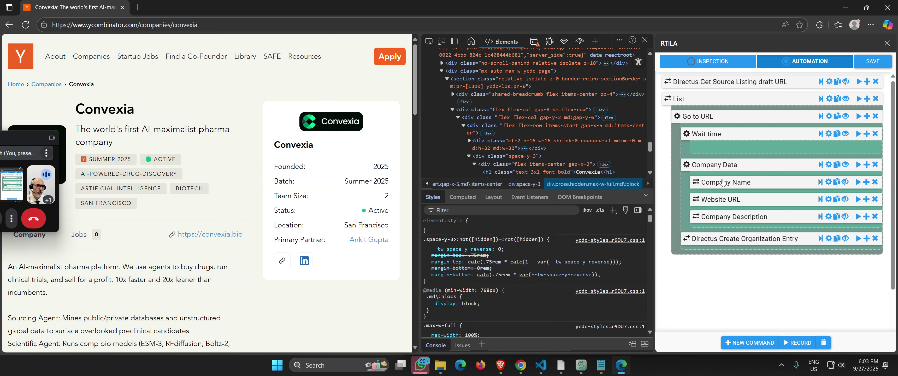
# - Open the Company Name selector settings and examine what its h1 selector highlights along the Convexia page
pyautogui.click(725, 182)
pyautogui.scroll(-3, 744, 219)
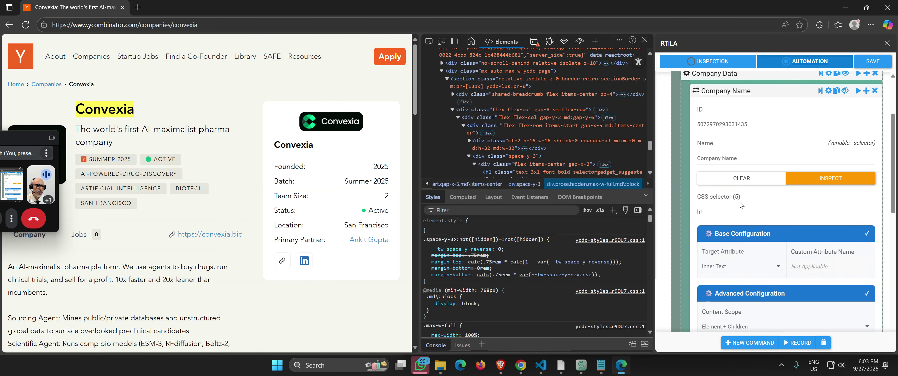
pyautogui.scroll(-15, 236, 155)
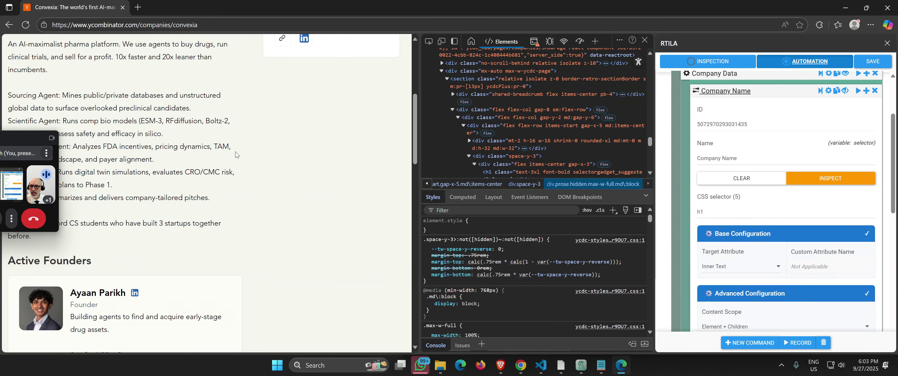
pyautogui.scroll(-5, 237, 155)
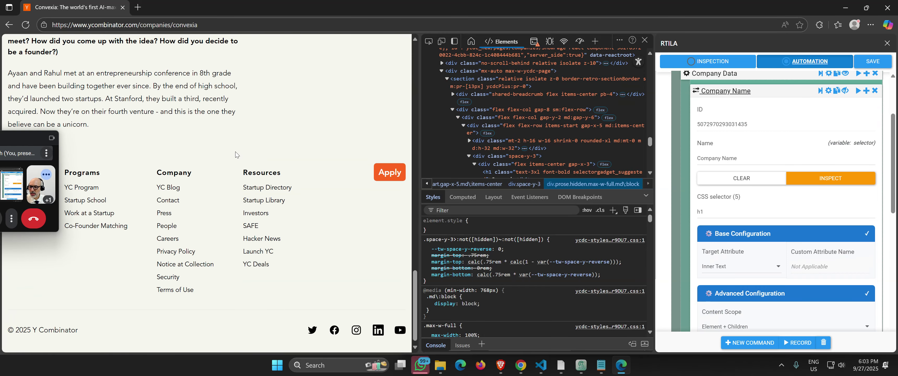
pyautogui.scroll(10, 237, 154)
pyautogui.scroll(5, 237, 155)
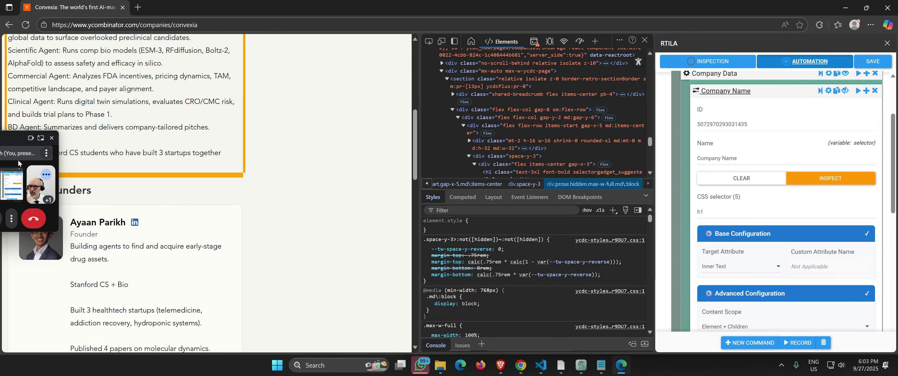
# - Move the floating meeting window, zoom the Convexia page out to 80% and check it again for other h1 headings
pyautogui.moveTo(13, 139); pyautogui.dragTo(267, 233)
pyautogui.scroll(-12, 109, 235)
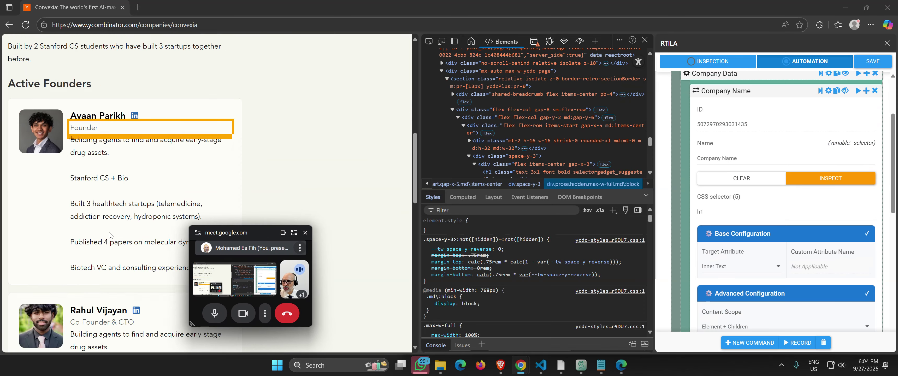
pyautogui.hotkey('ctrl', '-')
pyautogui.hotkey('ctrl', '-')
pyautogui.scroll(8, 109, 235)
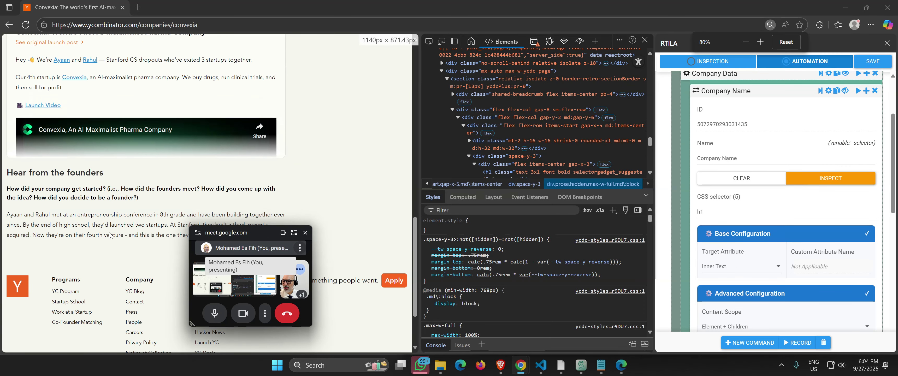
pyautogui.scroll(8, 109, 235)
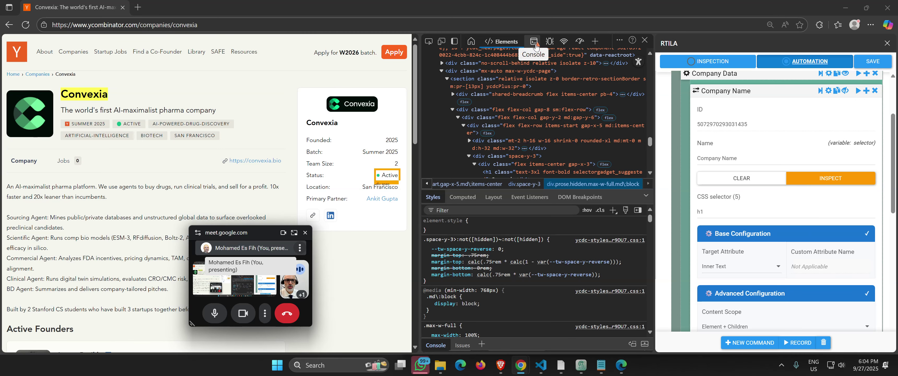
# - Inspect the Convexia heading in the page's HTML and copy the class attribute of its space-y-3 ancestor div
pyautogui.click(534, 41)
pyautogui.click(489, 41)
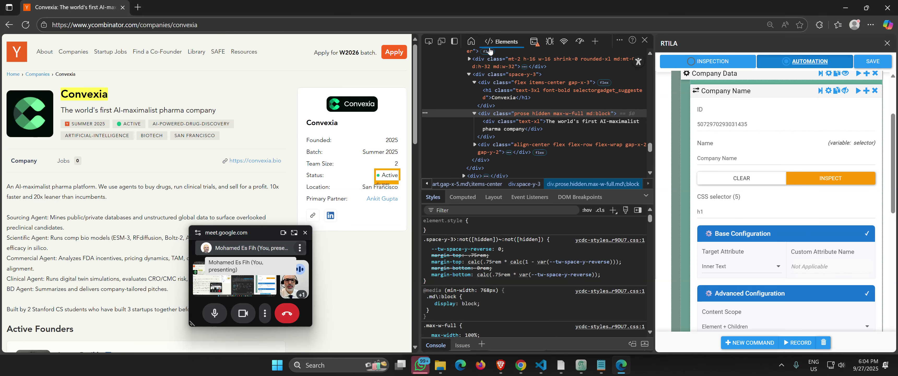
pyautogui.click(429, 45)
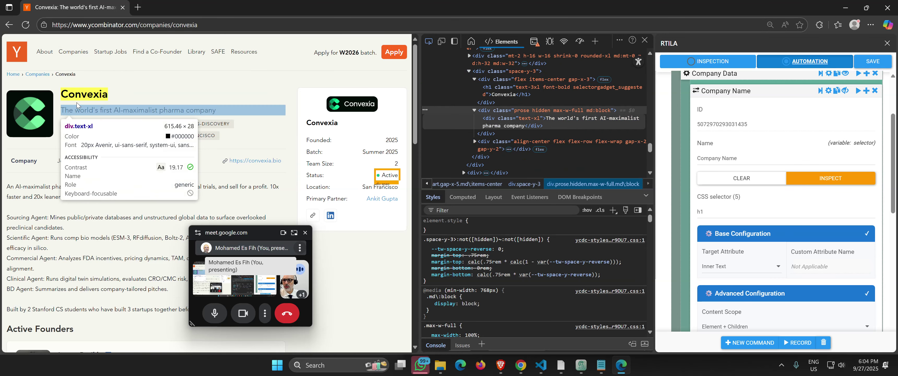
pyautogui.click(84, 93)
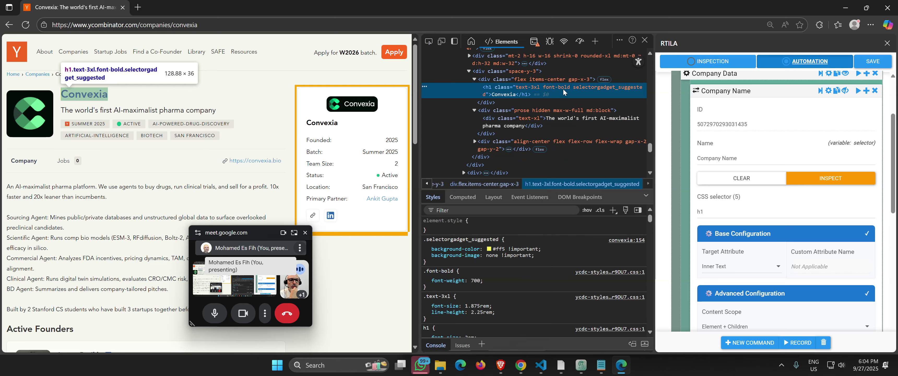
pyautogui.scroll(1, 484, 81)
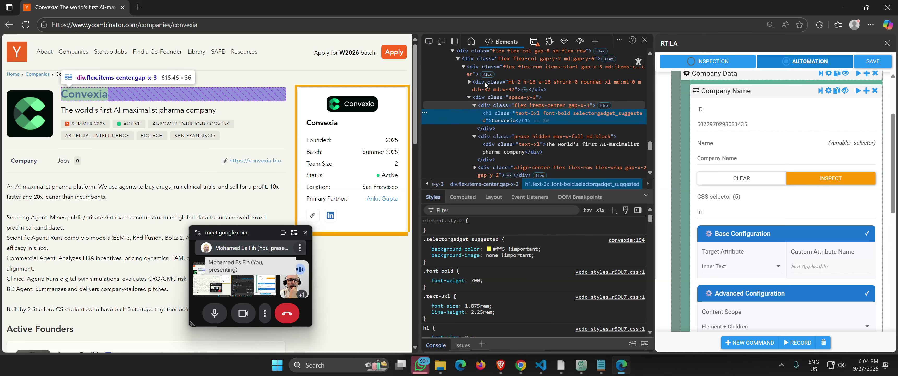
pyautogui.scroll(1, 484, 81)
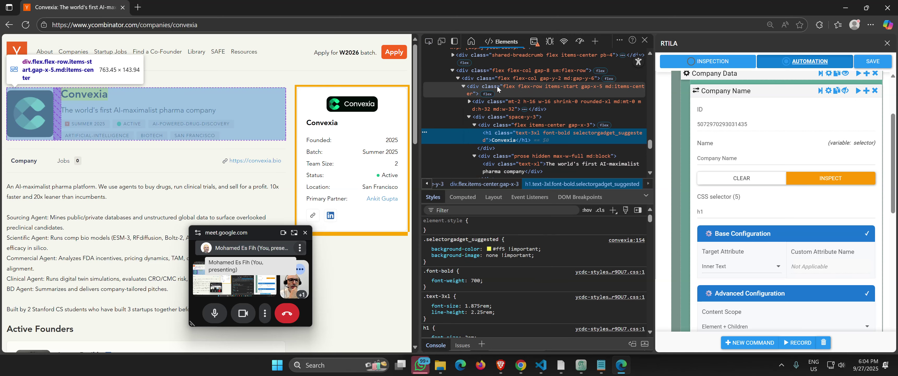
pyautogui.scroll(2, 497, 87)
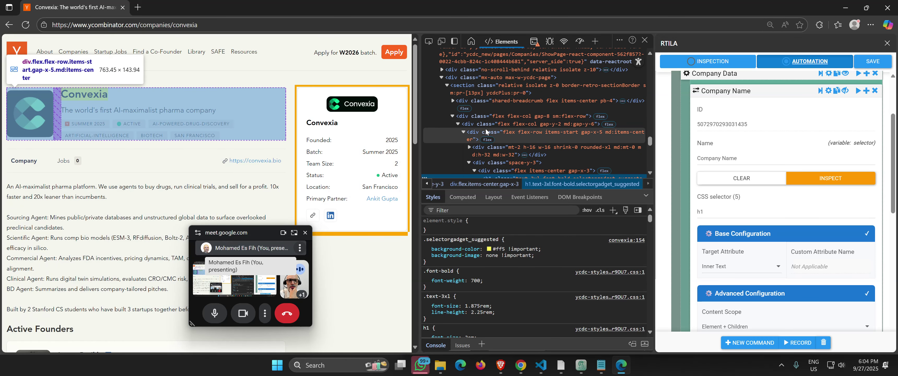
pyautogui.scroll(-2, 486, 132)
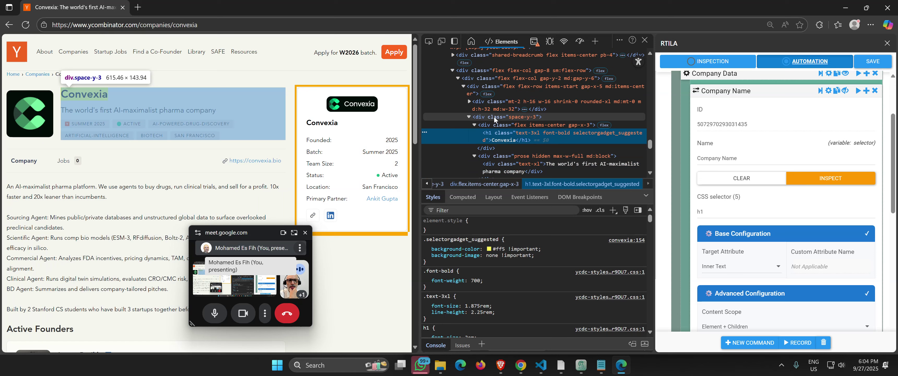
pyautogui.doubleClick(495, 117)
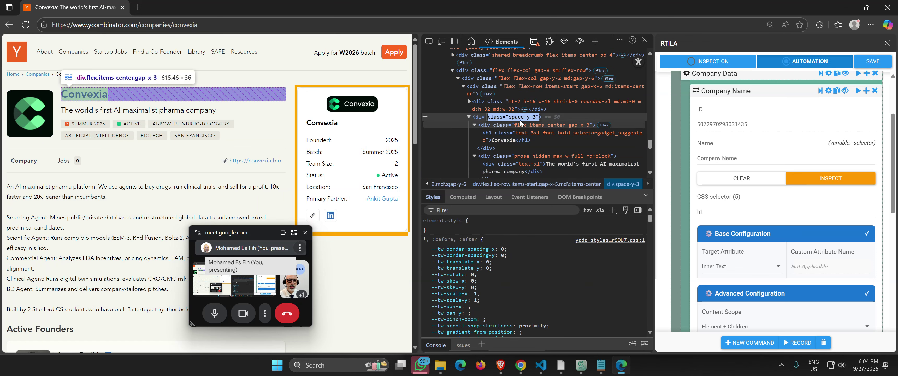
# - Restrict the Company Name CSS selector to the heading inside its container with [class="space-y-3"] h1
pyautogui.click(702, 215)
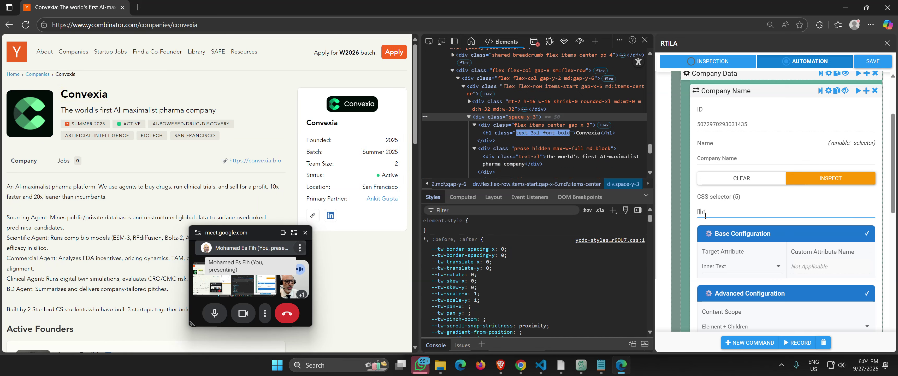
pyautogui.write('[class="space-y-3"]')
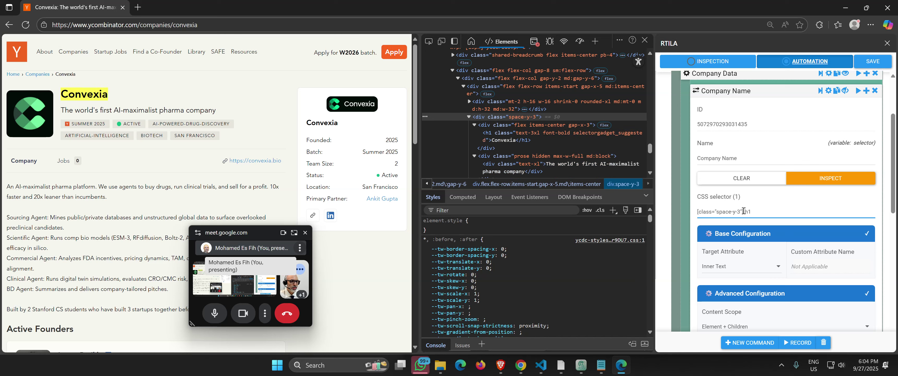
pyautogui.moveTo(743, 211); pyautogui.dragTo(701, 211)
pyautogui.click(761, 213)
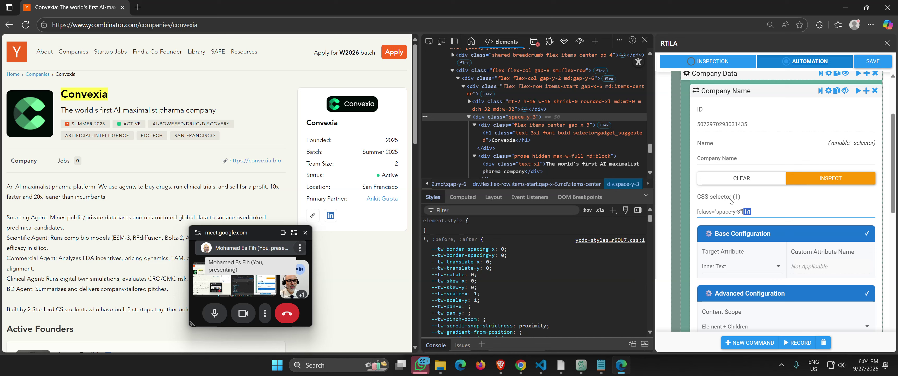
# - Save the automation, look through the Convexia page's launch section, and close the inspection browser window
pyautogui.click(871, 62)
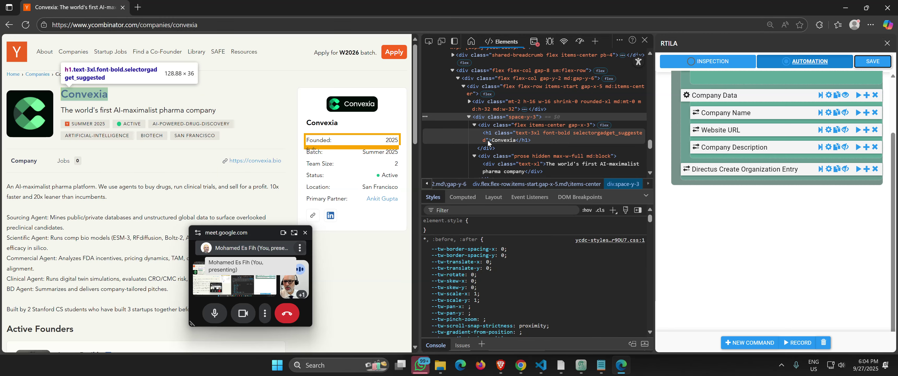
pyautogui.scroll(-10, 74, 200)
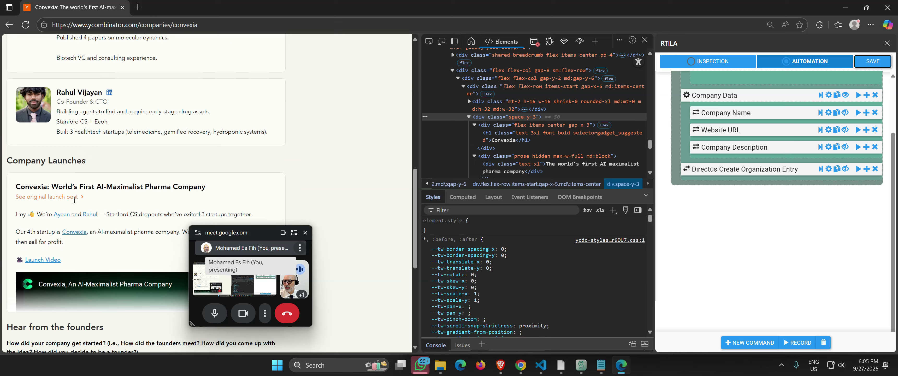
pyautogui.scroll(10, 74, 200)
pyautogui.click(863, 58)
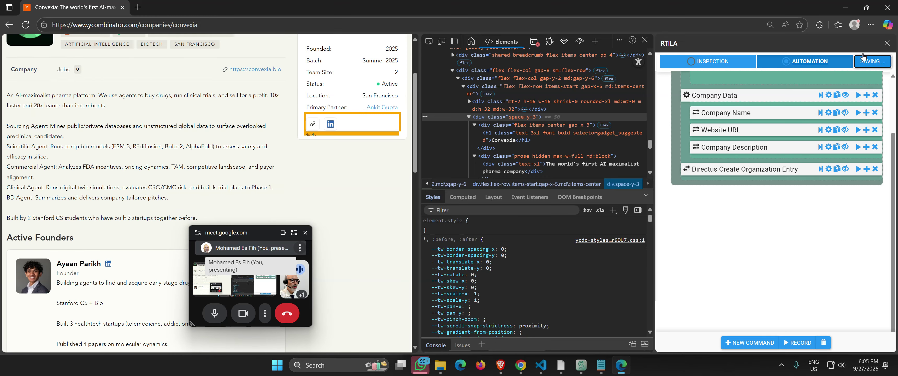
pyautogui.click(887, 8)
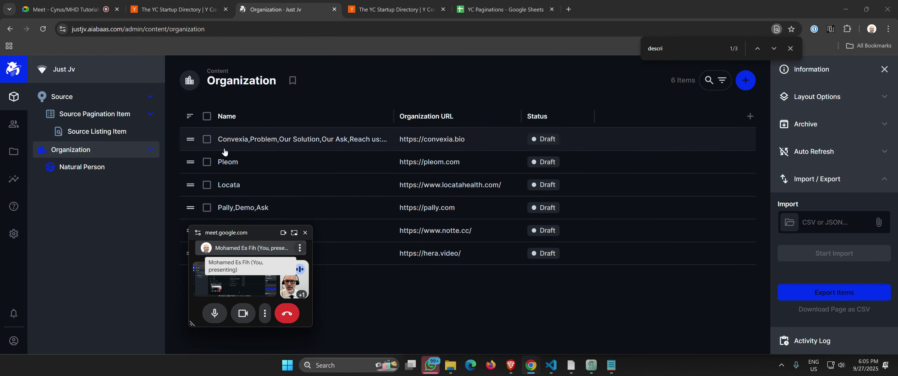
# - Move the floating meeting window aside and delete all entries in the Directus Organization collection, including the newly arrived Certus AI
pyautogui.moveTo(243, 233); pyautogui.dragTo(69, 241)
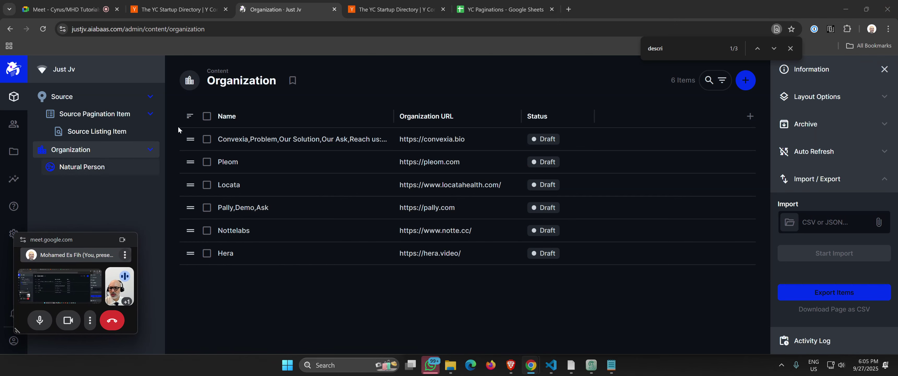
pyautogui.click(206, 118)
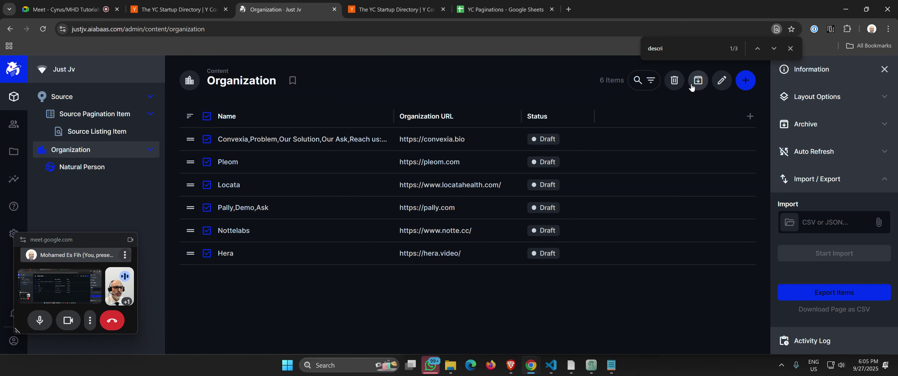
pyautogui.click(674, 81)
pyautogui.click(536, 230)
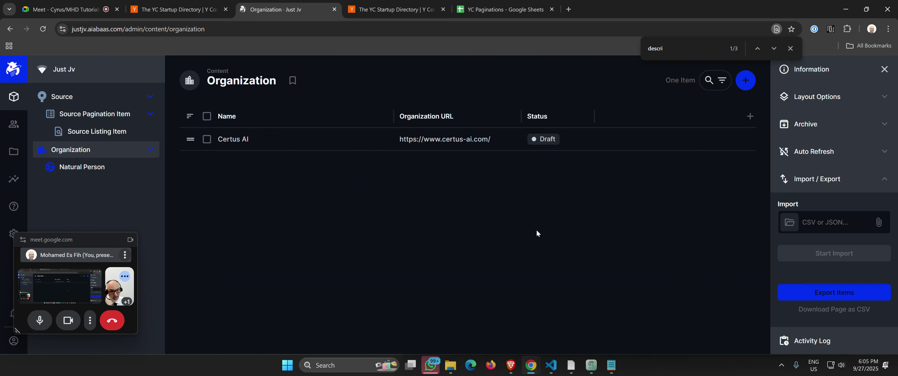
pyautogui.click(207, 116)
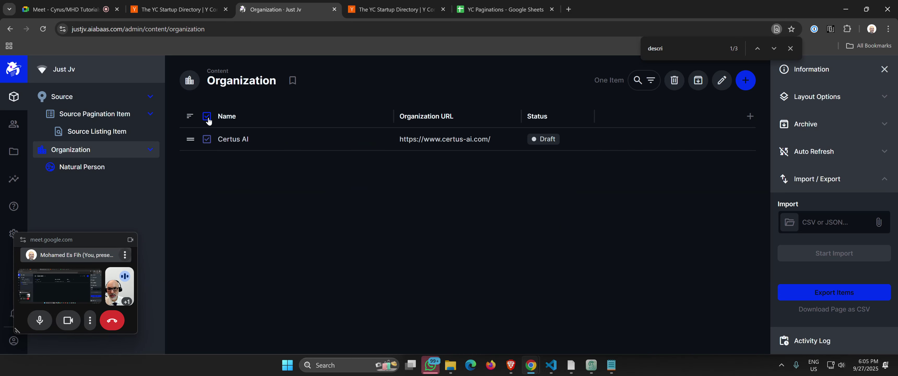
pyautogui.click(674, 81)
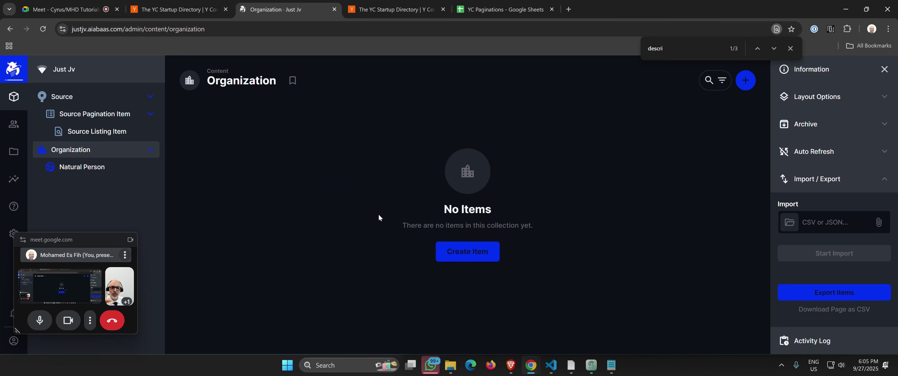
# - Switch to RTILA and run the Ycombinator Startup Directory Step2 Get Organization project locally
pyautogui.click(570, 365)
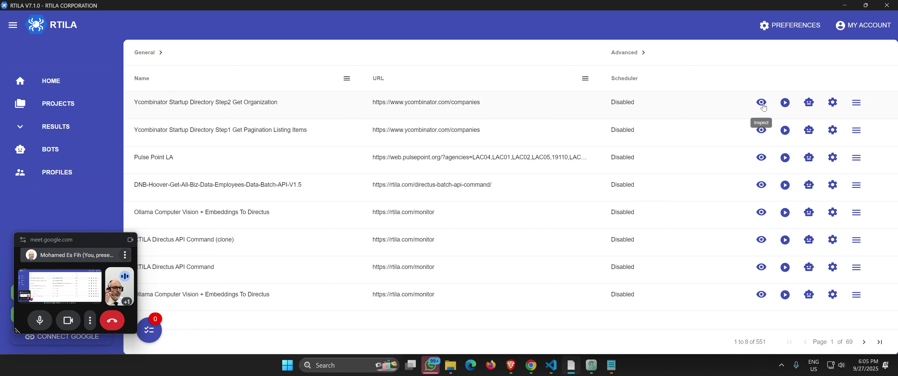
pyautogui.click(784, 103)
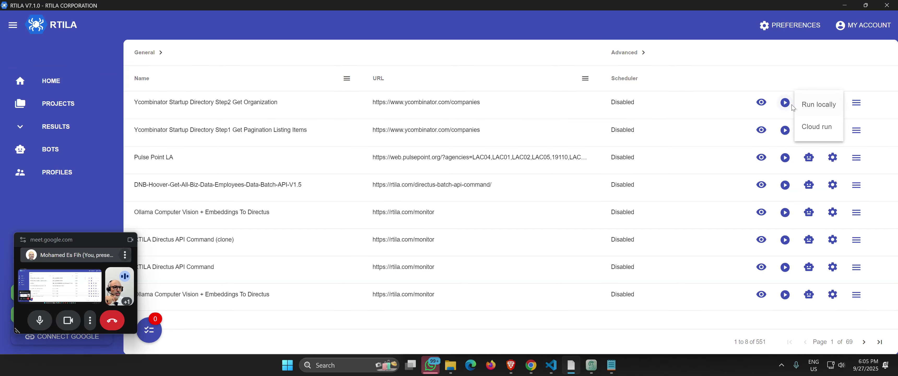
pyautogui.click(815, 104)
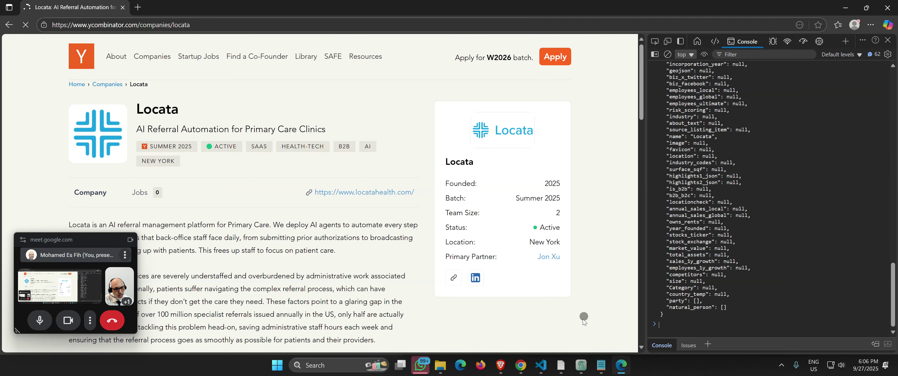
# - Switch to Directus in Chrome and review the Source Listing Item collection's company names, source URLs and statuses
pyautogui.moveTo(521, 365)
pyautogui.click(444, 331)
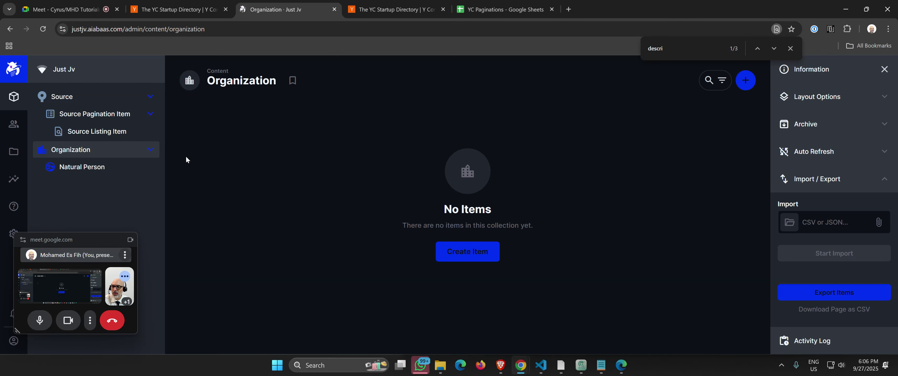
pyautogui.click(104, 136)
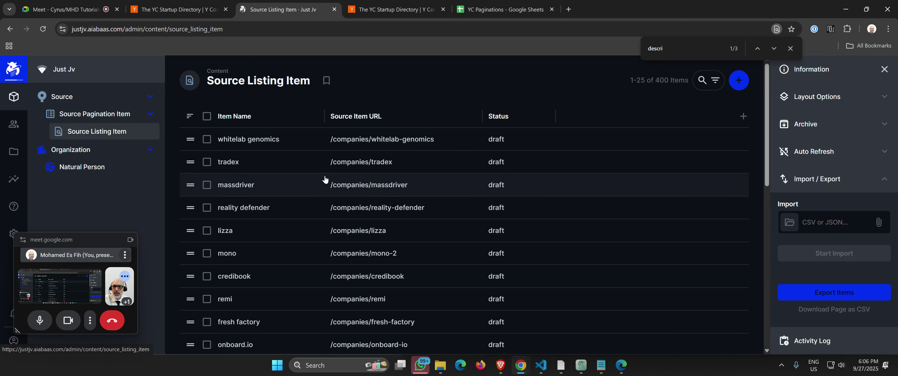
pyautogui.scroll(-10, 286, 147)
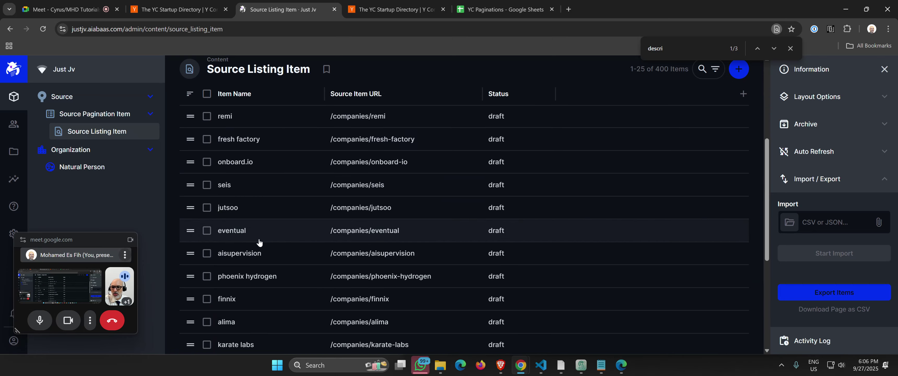
pyautogui.scroll(-1, 250, 244)
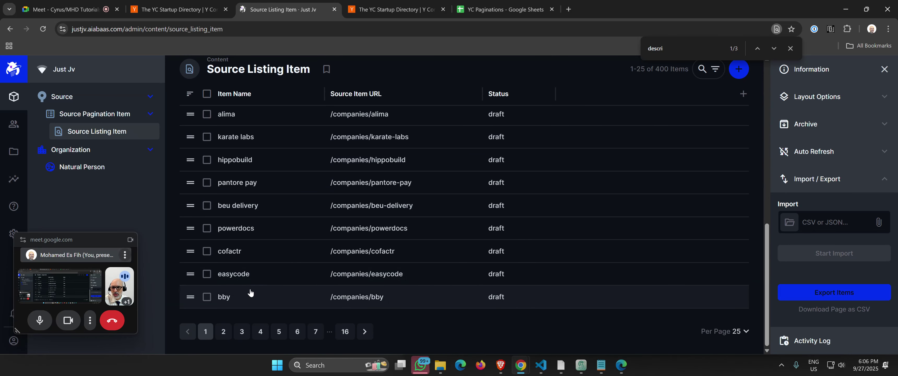
pyautogui.scroll(6, 253, 276)
pyautogui.scroll(6, 254, 275)
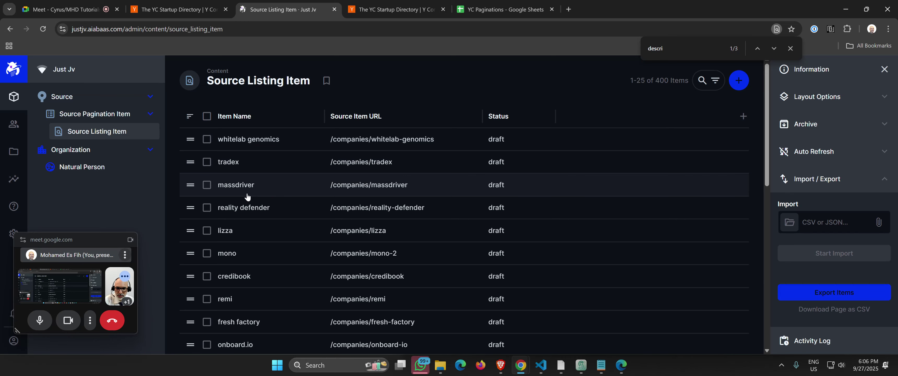
pyautogui.scroll(-1, 247, 197)
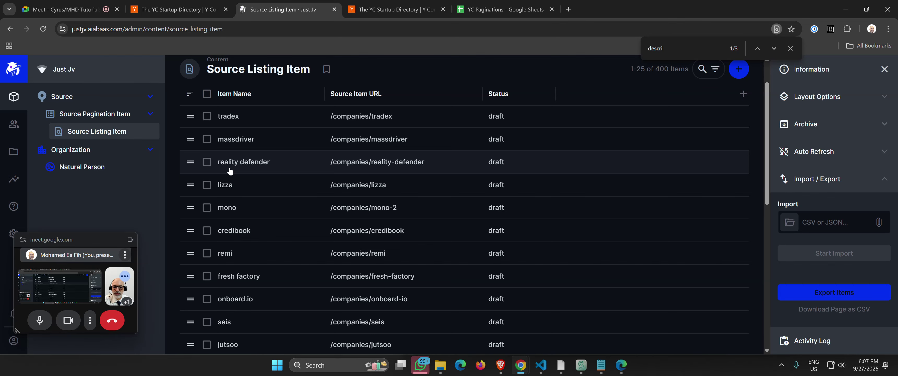
pyautogui.scroll(2, 270, 177)
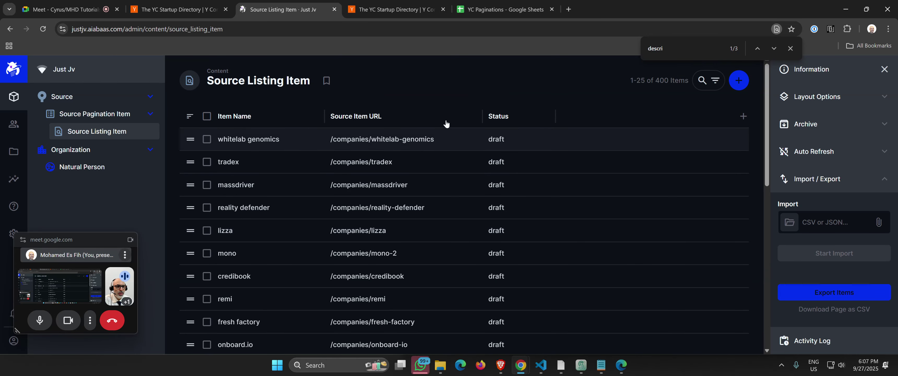
pyautogui.click(104, 114)
pyautogui.click(105, 132)
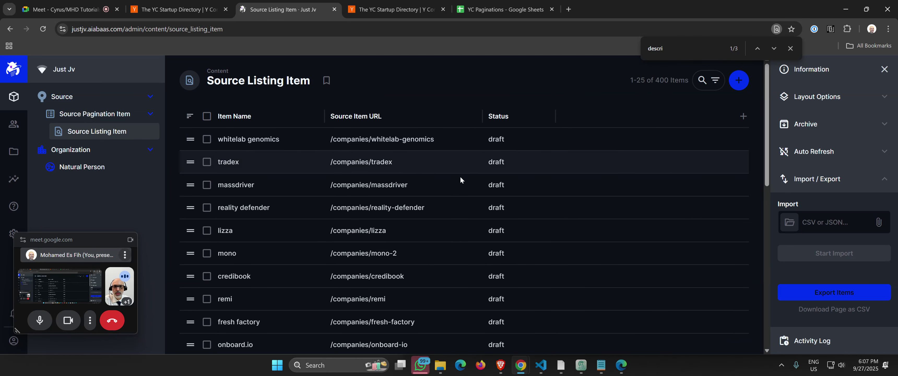
# - Open the Organization collection, close the page search and check the names and URLs of the created entries
pyautogui.click(91, 153)
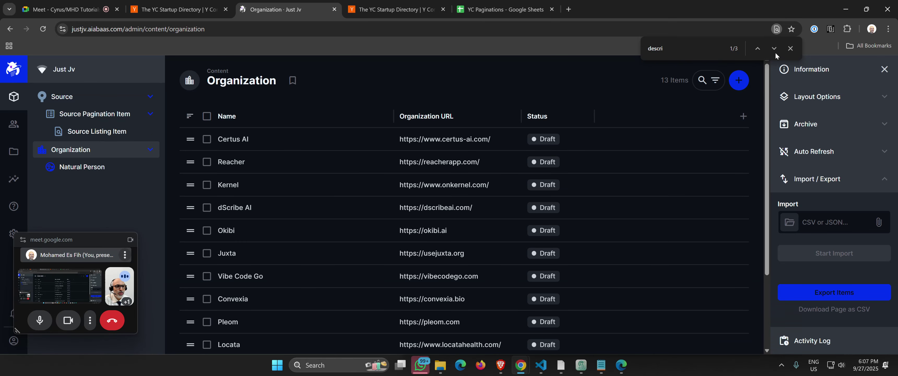
pyautogui.click(790, 48)
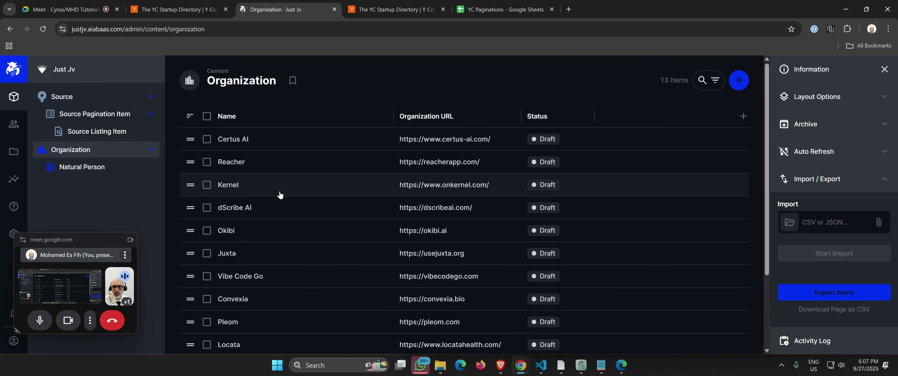
pyautogui.scroll(-3, 280, 194)
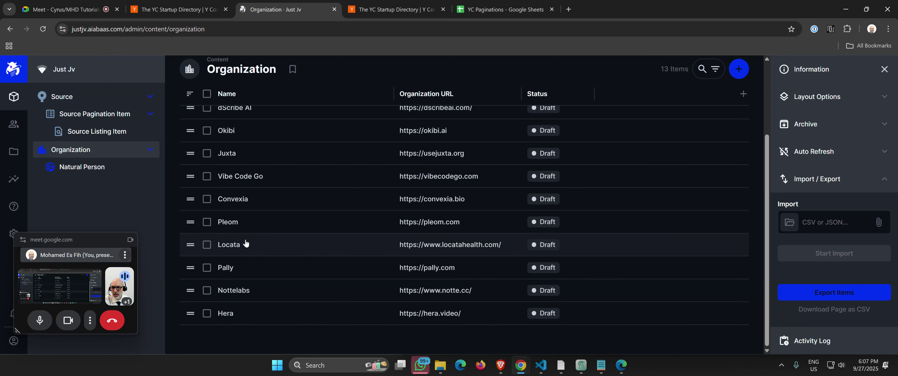
pyautogui.scroll(3, 246, 243)
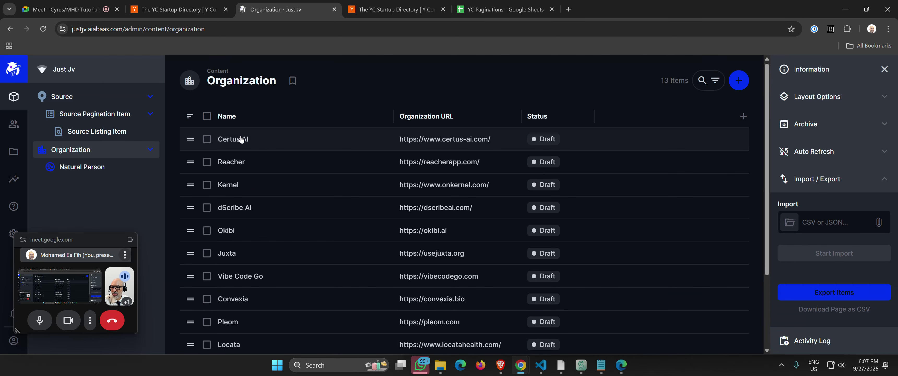
# - Glance at the Source Listing Item collection, return to the Organization collection and review its newly created entries
pyautogui.click(114, 138)
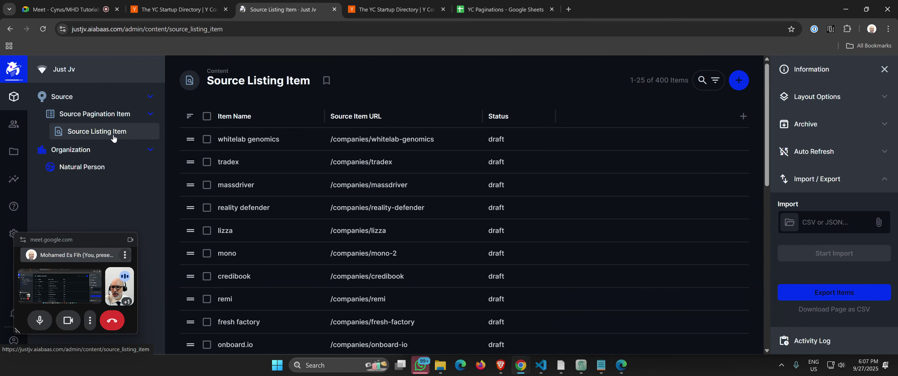
pyautogui.click(76, 154)
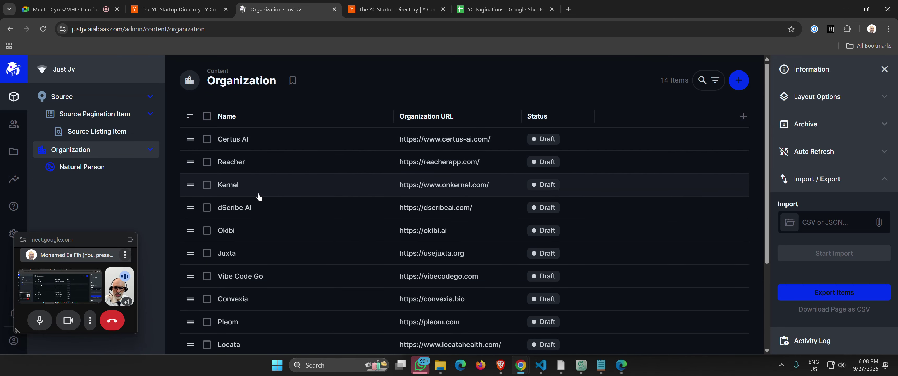
pyautogui.scroll(-3, 268, 181)
pyautogui.scroll(3, 263, 248)
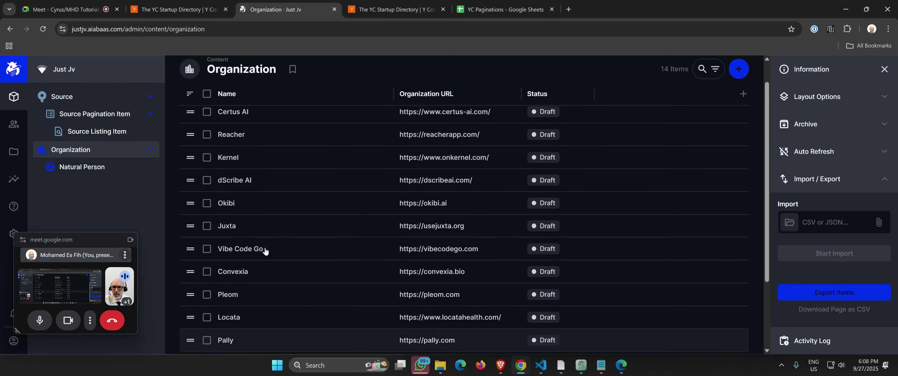
pyautogui.scroll(-3, 244, 226)
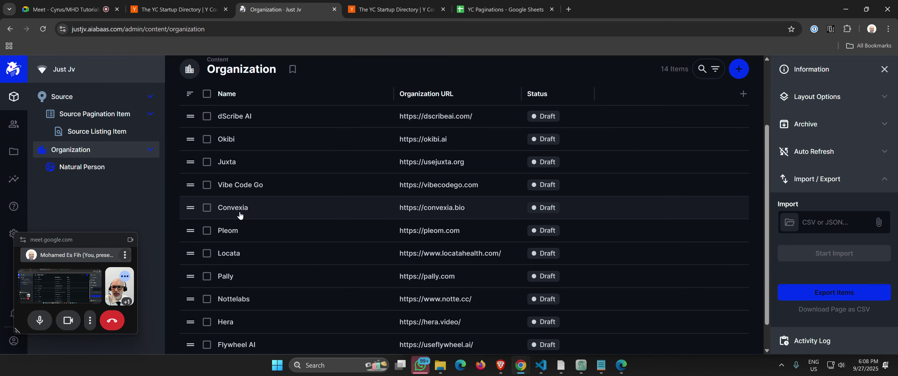
# - Open the Convexia organization entry, check its name, organization URL and business description, and return to the Organization list
pyautogui.click(240, 215)
pyautogui.click(208, 150)
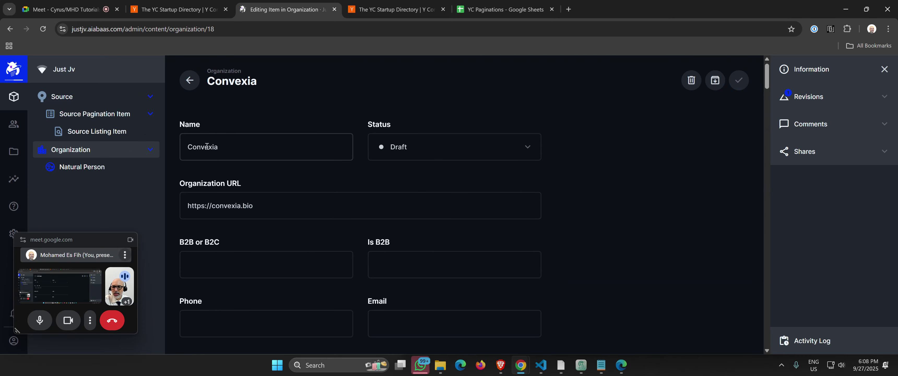
pyautogui.tripleClick(228, 207)
pyautogui.scroll(-7, 241, 220)
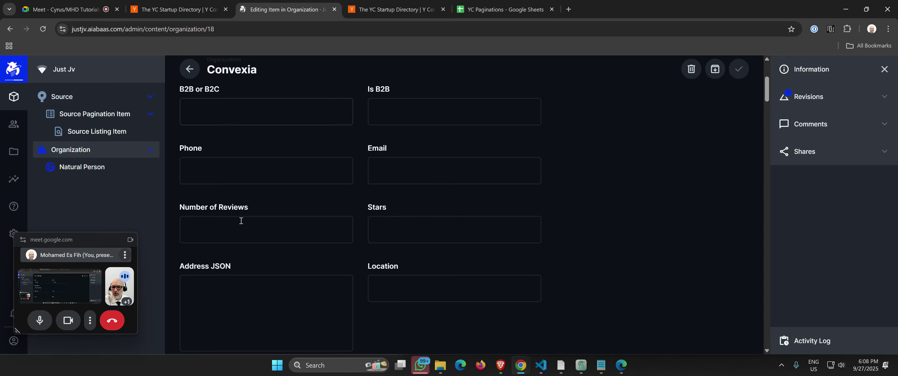
pyautogui.scroll(-15, 241, 220)
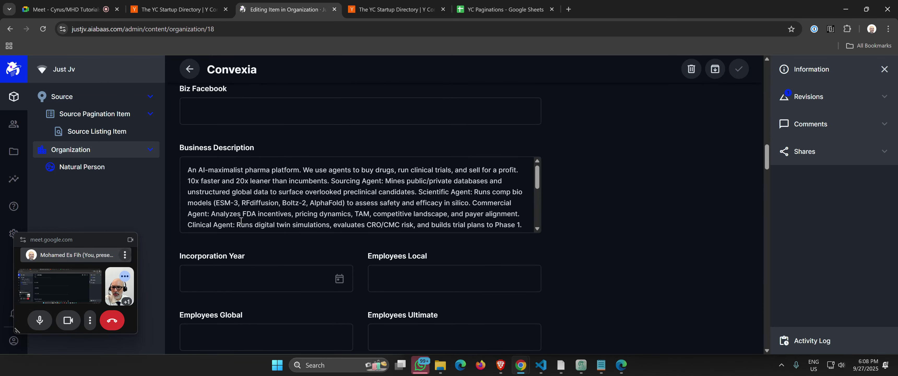
pyautogui.scroll(2, 241, 220)
pyautogui.tripleClick(247, 225)
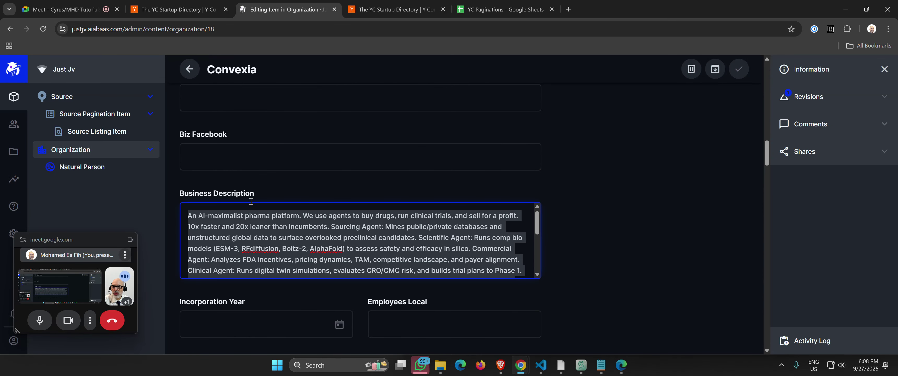
pyautogui.click(189, 68)
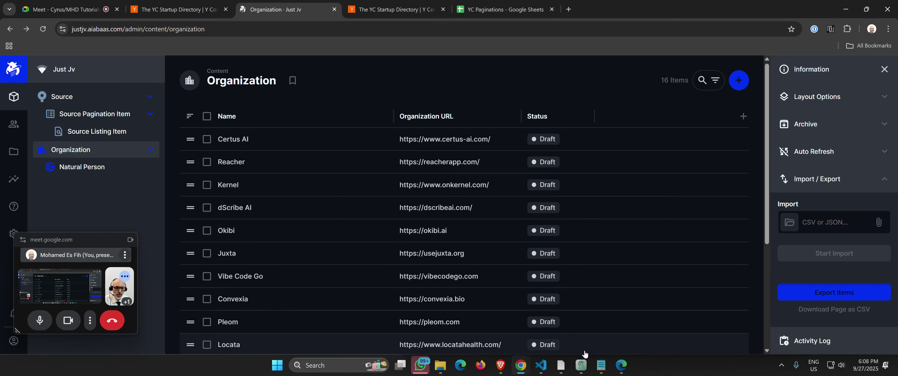
# - Switch to RTILA and stop the running Ycombinator Startup Directory Step2 Get Organization project
pyautogui.click(561, 365)
pyautogui.click(773, 103)
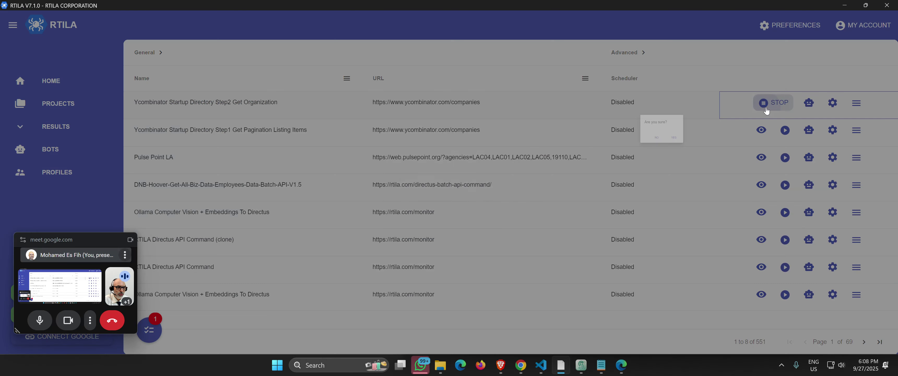
pyautogui.click(481, 202)
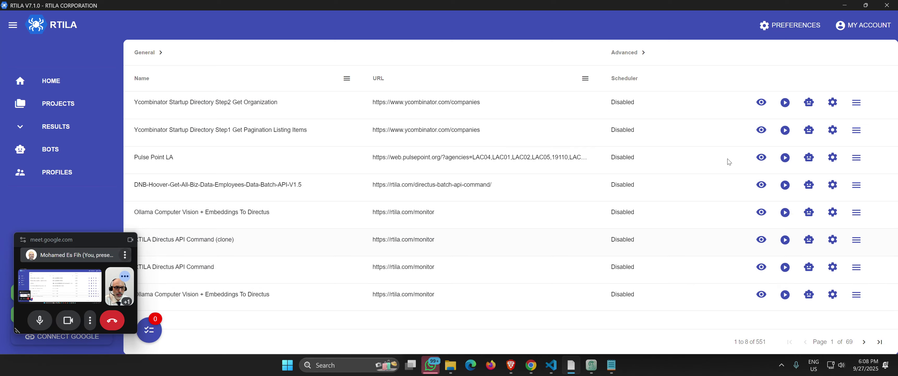
# - Open the Step2 Get Organization project in its preview browser, show the RTILA automation commands and widen that pane
pyautogui.click(762, 108)
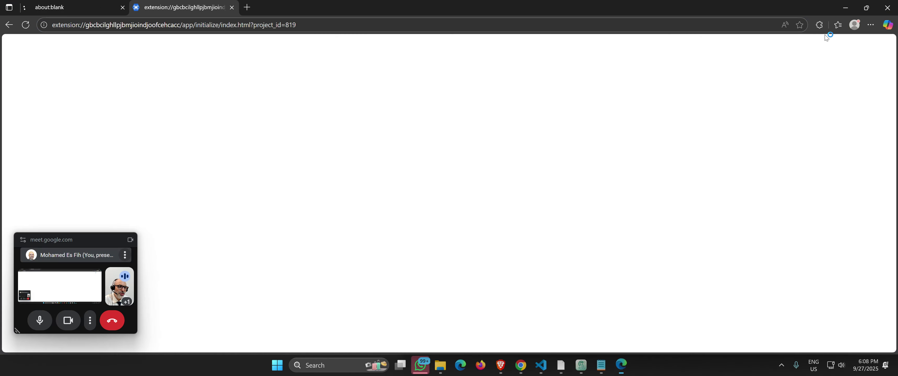
pyautogui.click(820, 27)
pyautogui.click(713, 59)
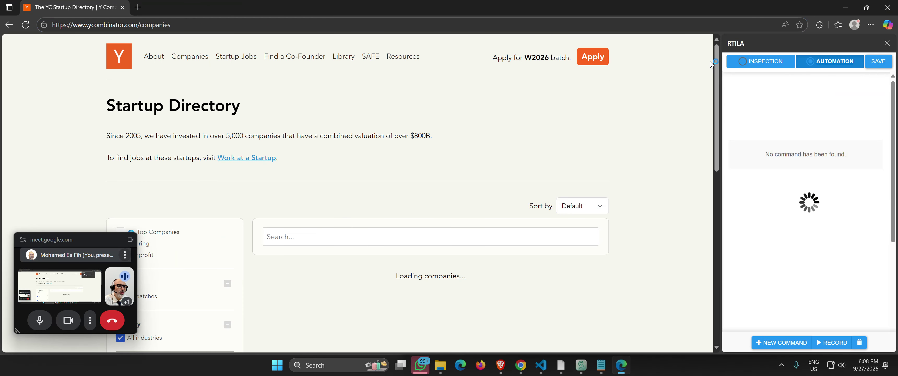
pyautogui.moveTo(720, 143); pyautogui.dragTo(630, 150)
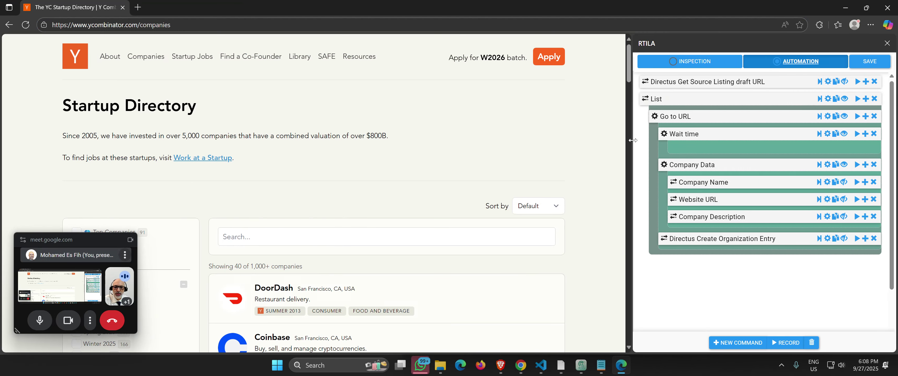
# - Open the DoorDash company page, dismiss the developer-mode extension warning, and examine the page's founding year, team size and founders
pyautogui.click(263, 288)
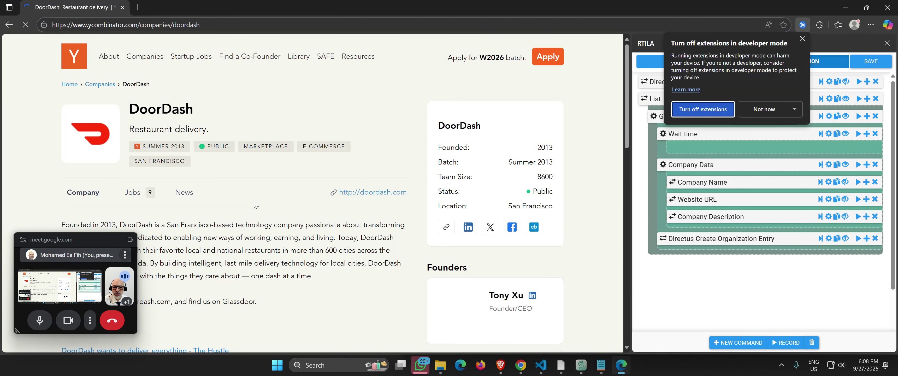
pyautogui.click(764, 109)
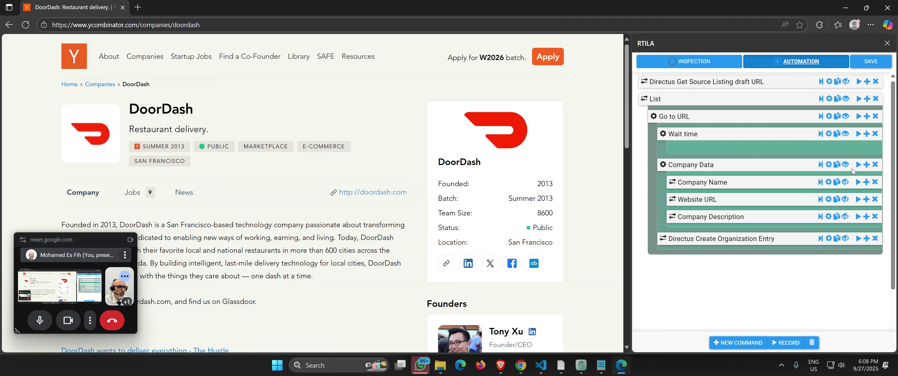
pyautogui.scroll(-1, 516, 151)
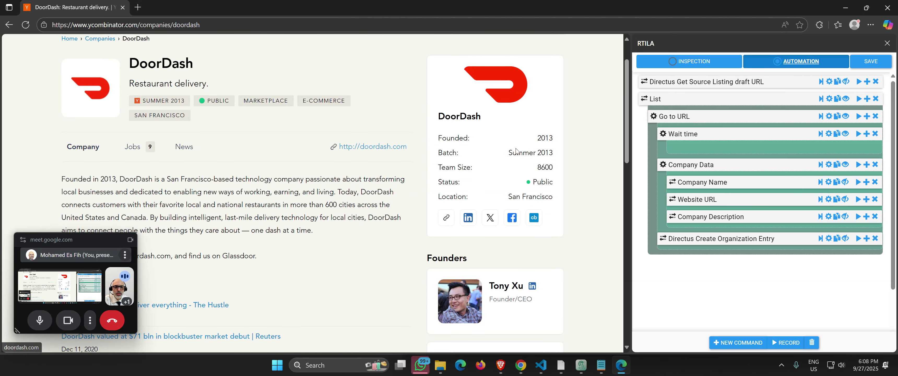
pyautogui.doubleClick(545, 138)
pyautogui.doubleClick(543, 169)
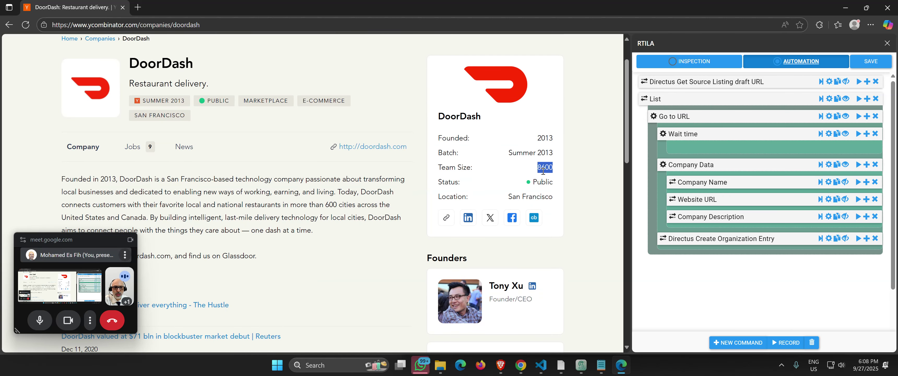
pyautogui.scroll(-3, 547, 279)
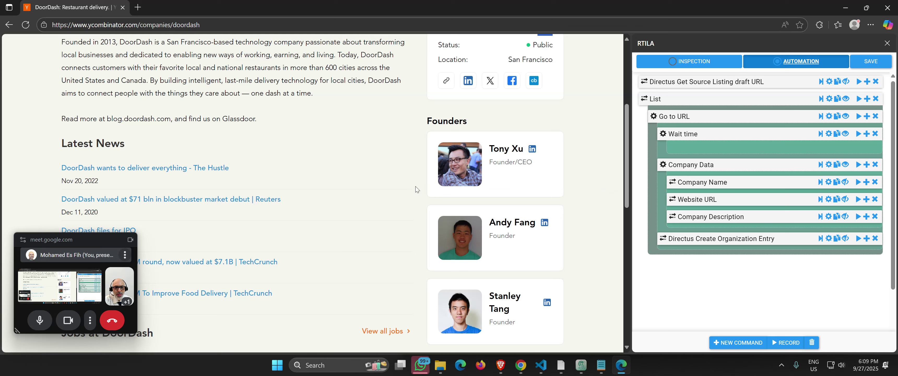
pyautogui.scroll(5, 417, 189)
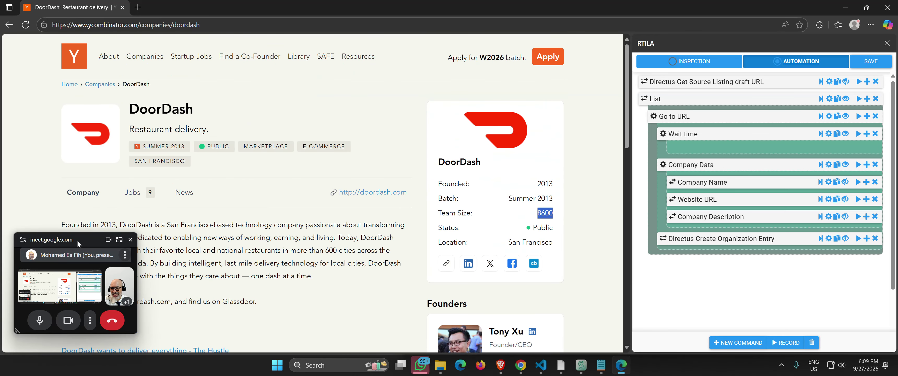
pyautogui.moveTo(78, 242); pyautogui.dragTo(65, 257)
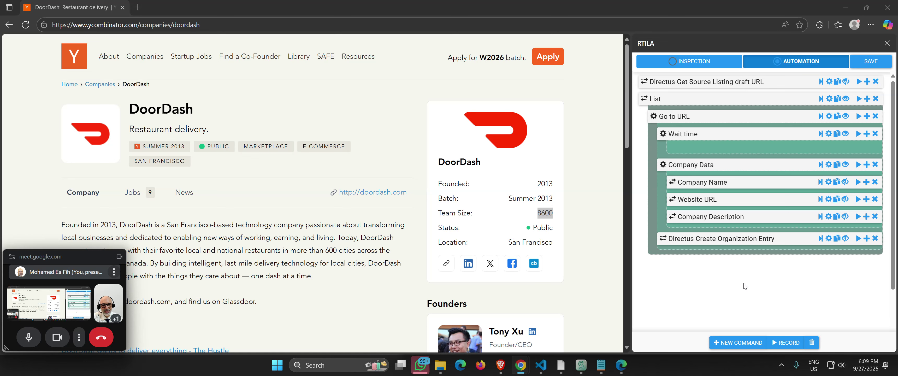
# - In the Website URL selector, clear the CSS Locator Finder search text, reset its search mode to Select an option, and save the automation
pyautogui.click(700, 203)
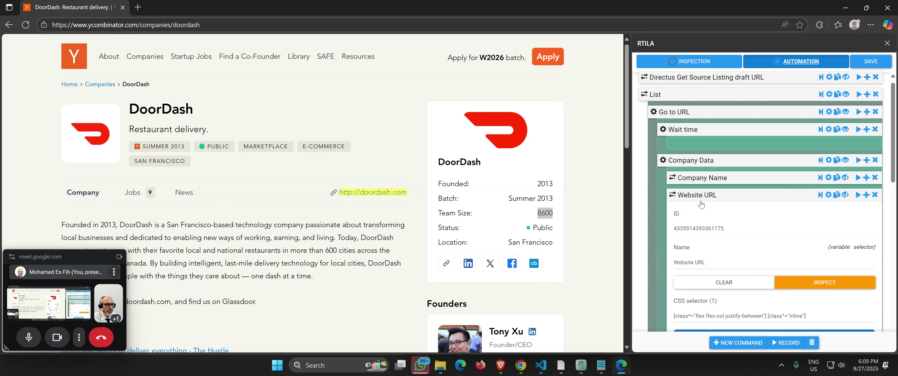
pyautogui.scroll(-2, 701, 204)
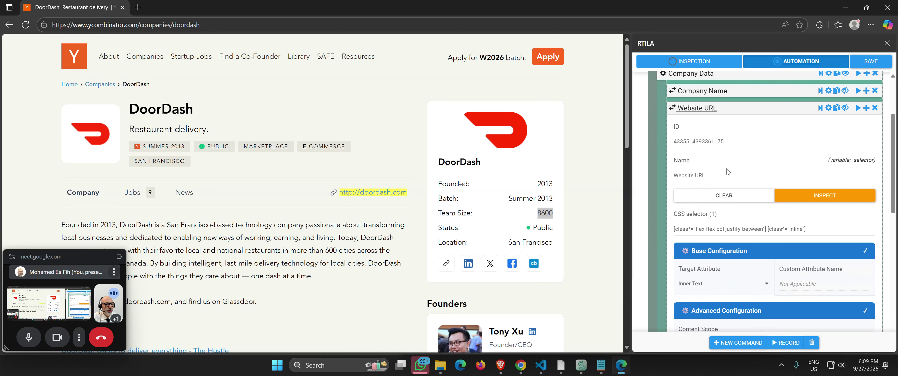
pyautogui.scroll(-6, 725, 170)
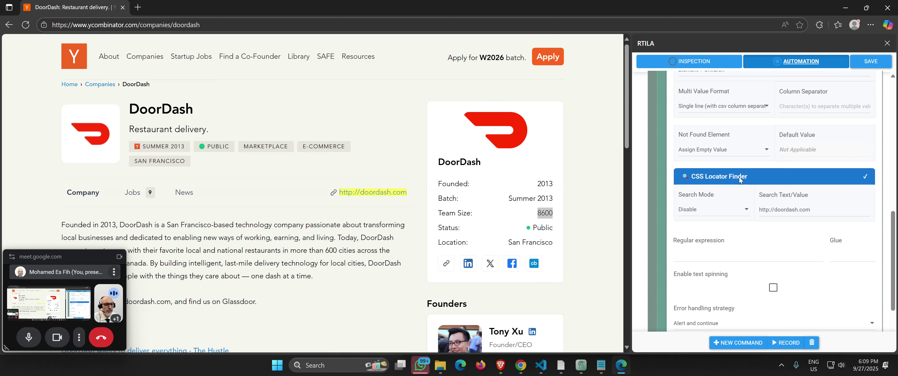
pyautogui.click(745, 210)
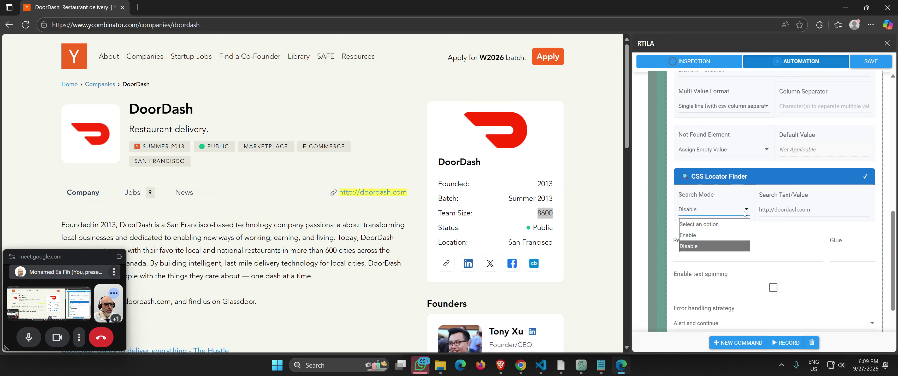
pyautogui.click(708, 239)
pyautogui.moveTo(815, 210); pyautogui.dragTo(759, 211)
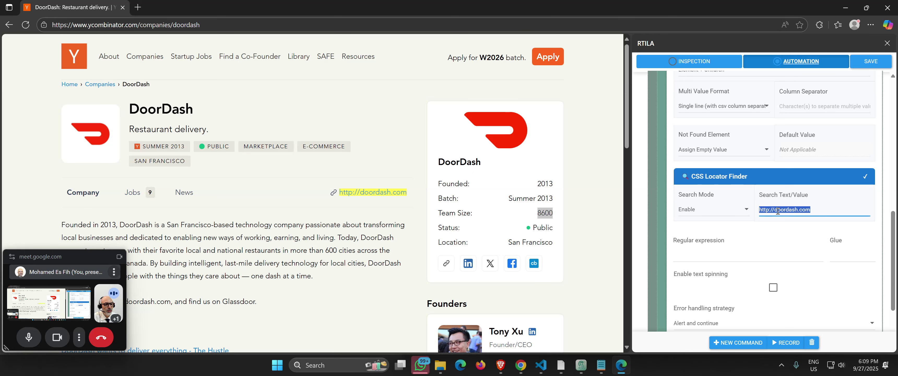
pyautogui.press('BackSpace')
pyautogui.click(738, 209)
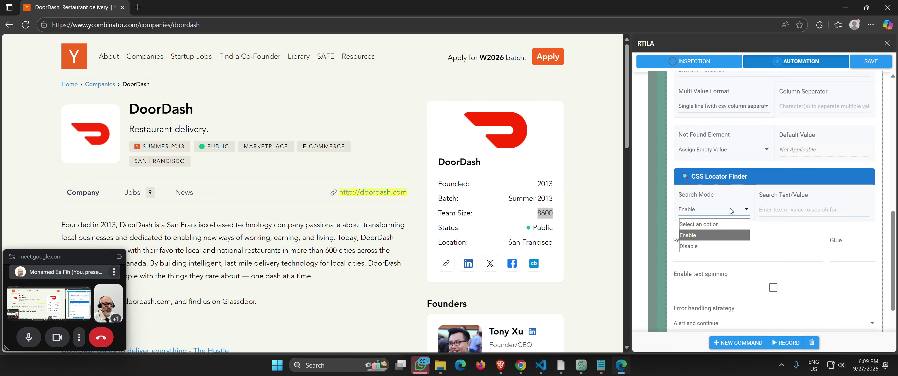
pyautogui.click(701, 225)
pyautogui.scroll(3, 764, 192)
pyautogui.scroll(5, 763, 192)
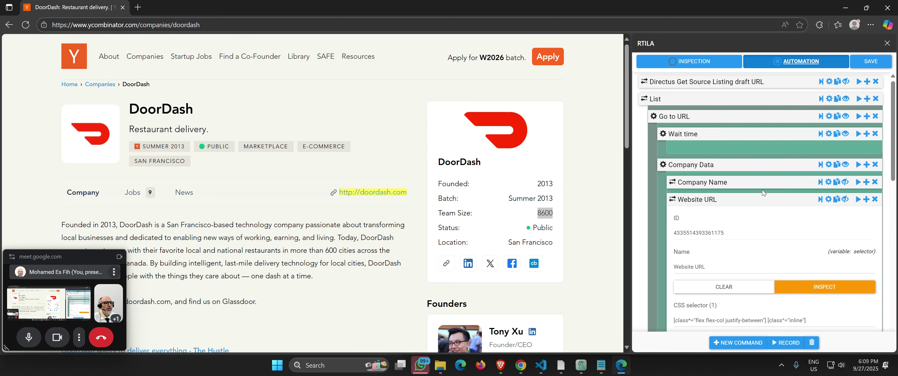
pyautogui.click(871, 61)
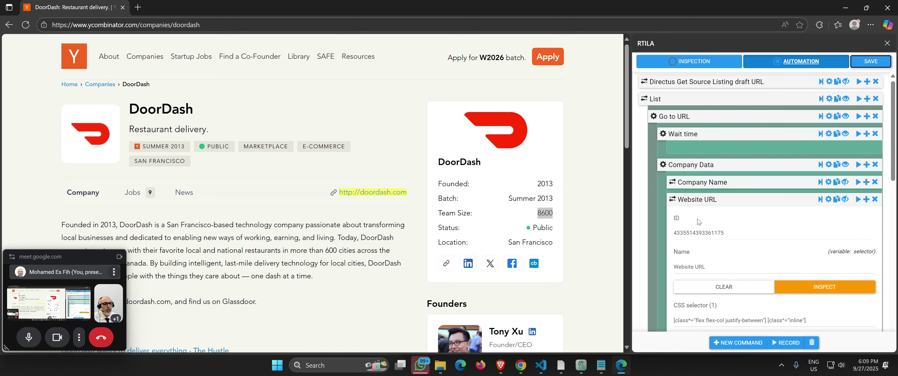
pyautogui.click(699, 203)
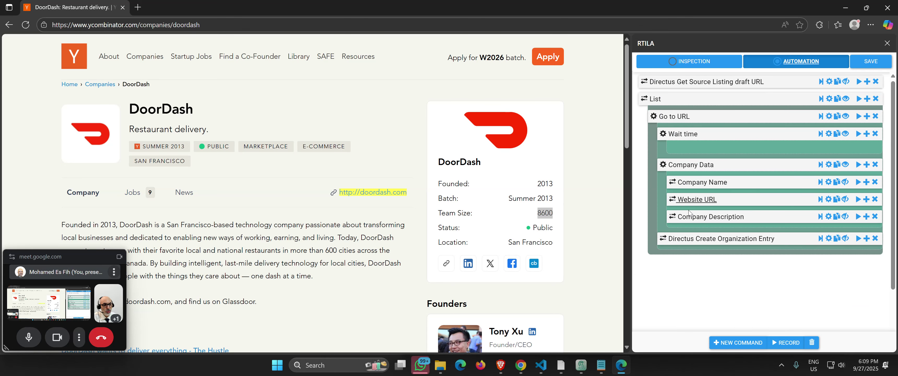
# - Search the custom commands for "exp" and add a Selector EXP01 command inside the Company Data group
pyautogui.click(866, 164)
pyautogui.click(676, 71)
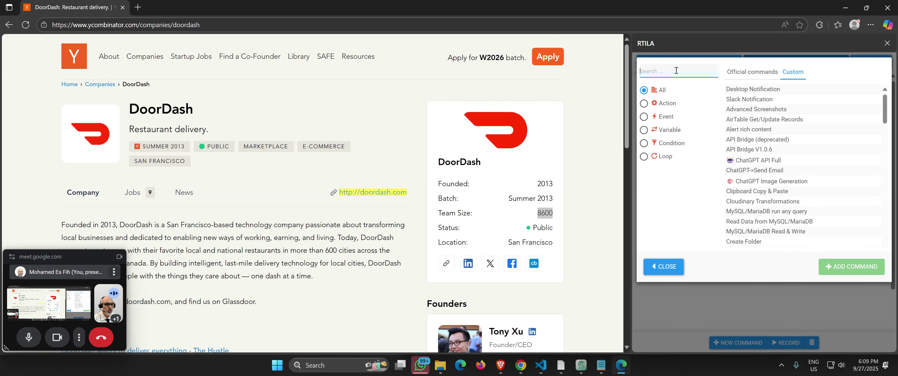
pyautogui.write('exp')
pyautogui.doubleClick(742, 88)
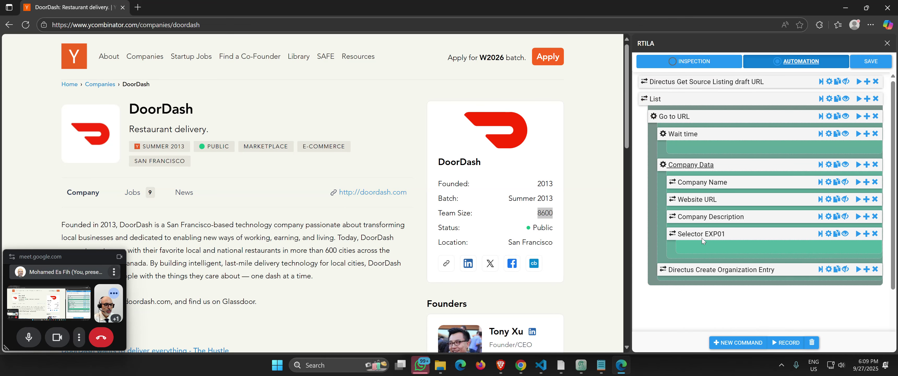
# - Open the new Selector EXP01 command's settings under Company Data and rename it "Founder Year"
pyautogui.click(703, 241)
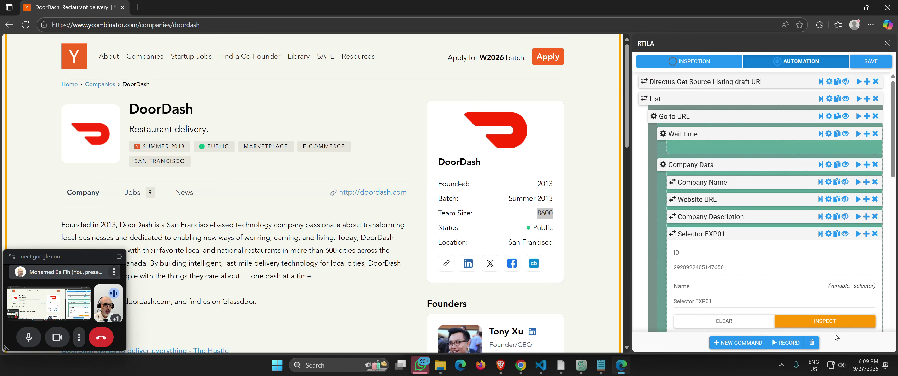
pyautogui.moveTo(715, 301); pyautogui.dragTo(650, 296)
pyautogui.write('Founder Year')
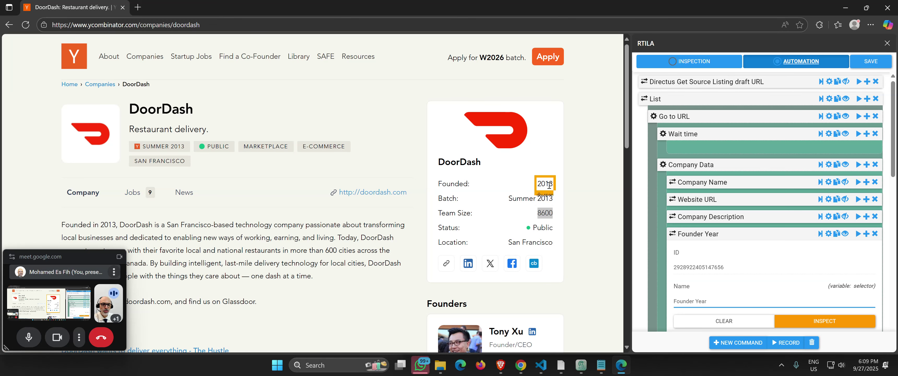
pyautogui.scroll(-10, 736, 244)
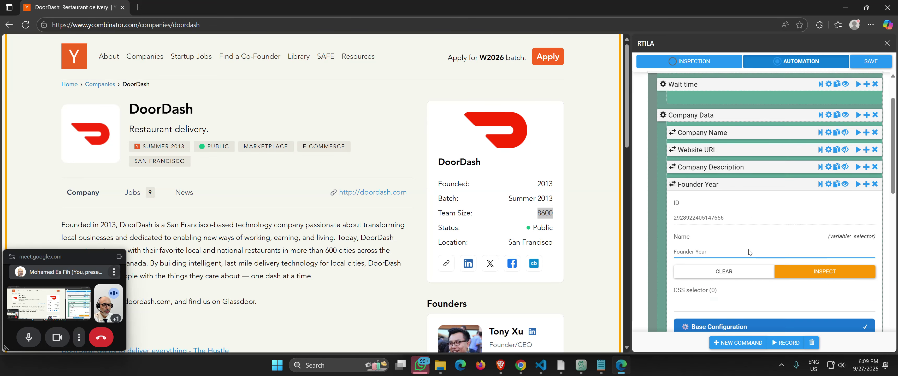
# - In the Founder Year selector, enable the CSS Locator Finder search mode and set the search text to 2013
pyautogui.scroll(-1, 749, 251)
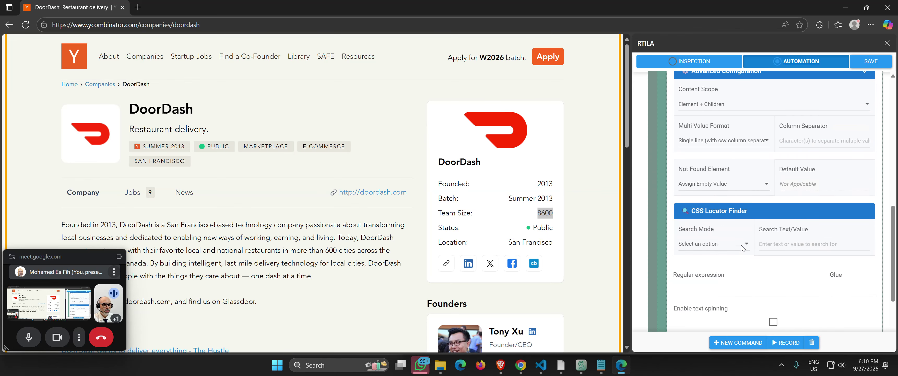
pyautogui.click(722, 242)
pyautogui.click(694, 270)
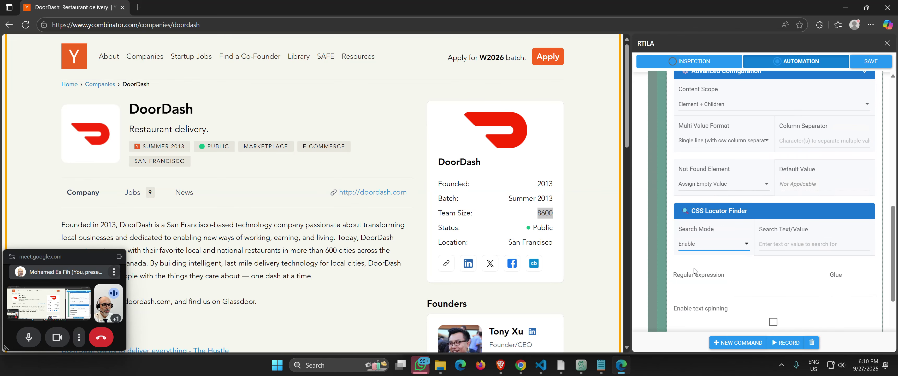
pyautogui.click(791, 245)
pyautogui.write('2013')
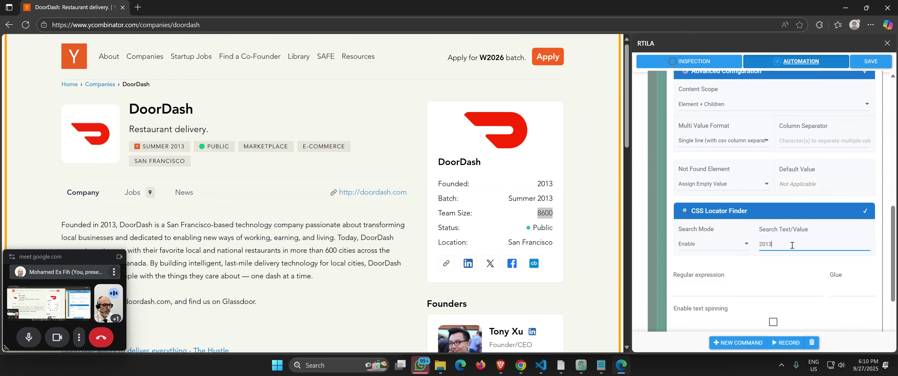
# - Open the browser's developer console and clear it, save the automation, and run only the Founder Year selector
pyautogui.press('F12')
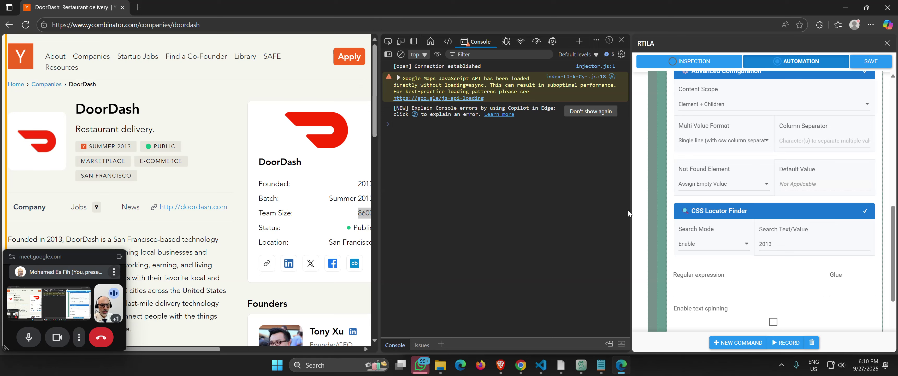
pyautogui.hotkey('ctrl', 'l')
pyautogui.scroll(5, 850, 88)
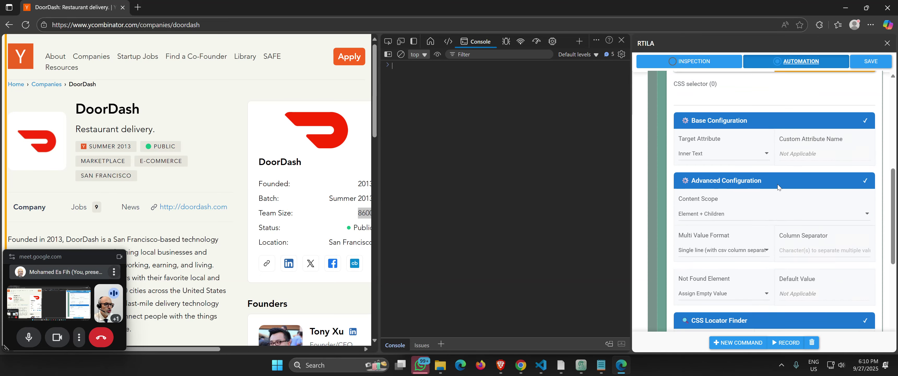
pyautogui.click(871, 61)
pyautogui.scroll(3, 800, 145)
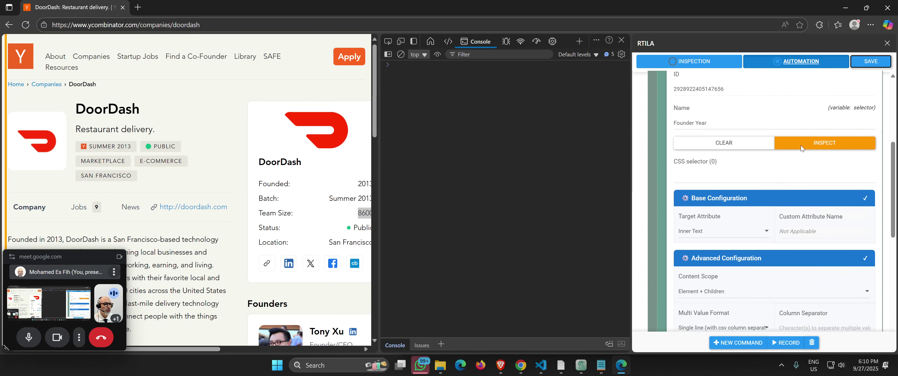
pyautogui.scroll(-1, 801, 149)
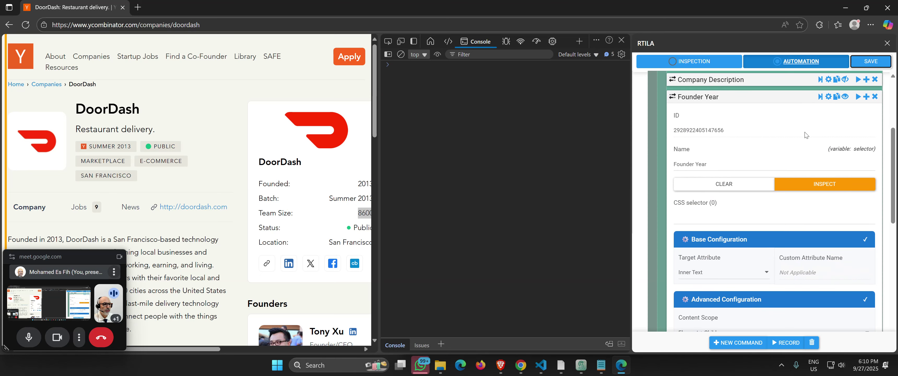
pyautogui.click(821, 98)
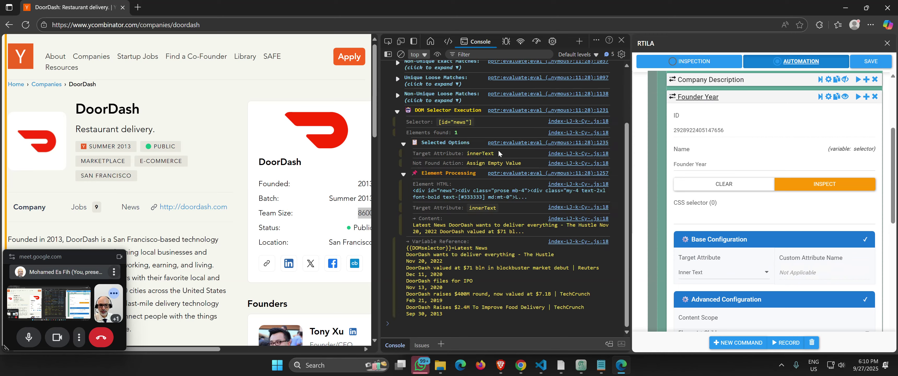
# - Examine the console results of the 2013 search and compare them with the Latest News section of the DoorDash page
pyautogui.scroll(1, 500, 178)
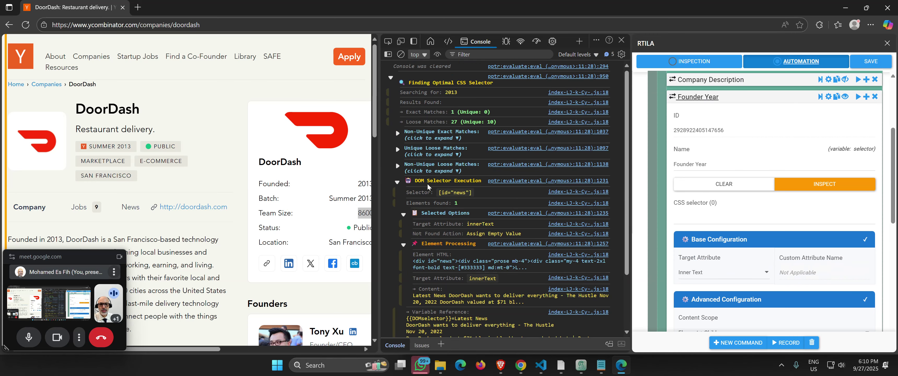
pyautogui.moveTo(461, 203); pyautogui.dragTo(455, 203)
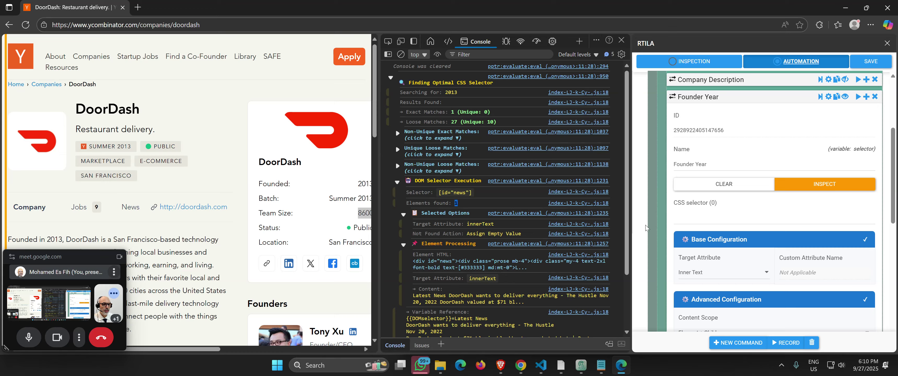
pyautogui.scroll(-3, 666, 228)
pyautogui.scroll(-2, 668, 228)
pyautogui.scroll(5, 668, 228)
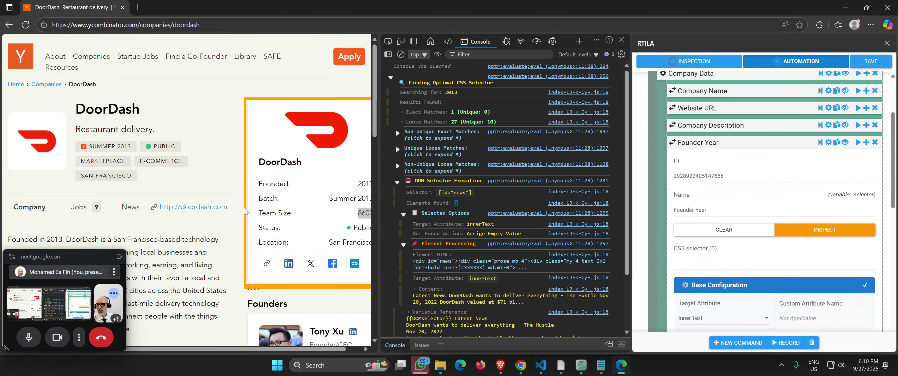
pyautogui.scroll(-4, 172, 208)
pyautogui.scroll(-3, 172, 209)
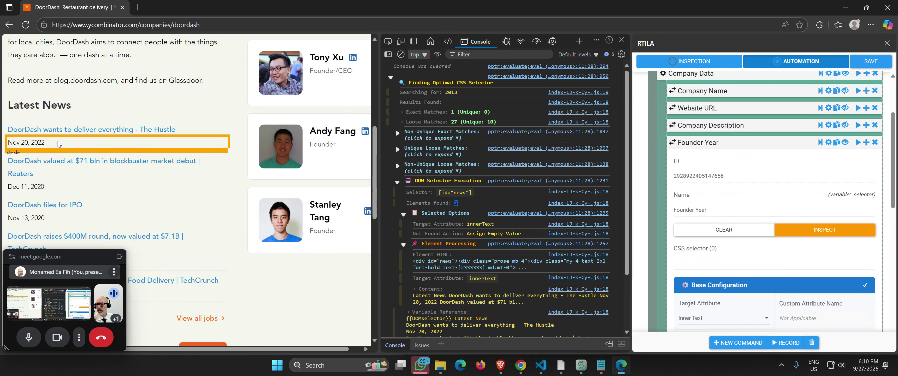
pyautogui.scroll(-1, 58, 148)
pyautogui.scroll(12, 58, 148)
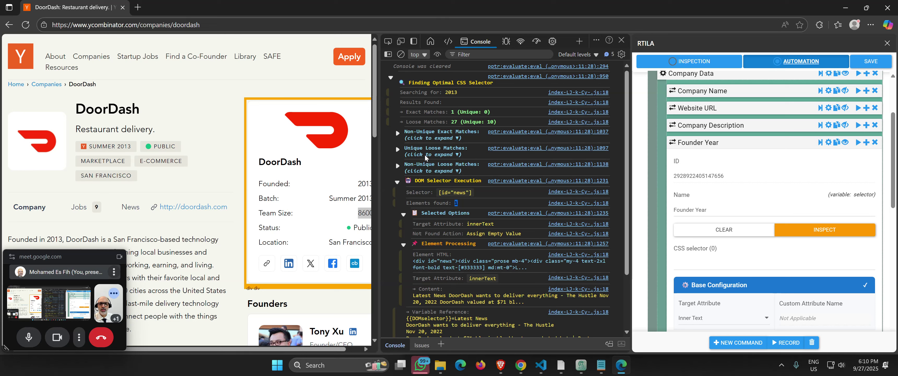
# - Inspect the Unique Loose Matches and Non-Unique Exact Matches of the 2013 search in the console, collapsing each group again
pyautogui.click(397, 150)
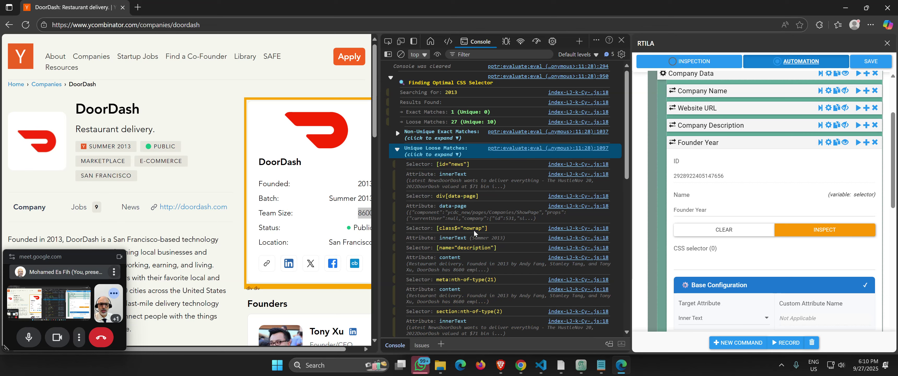
pyautogui.scroll(-3, 473, 229)
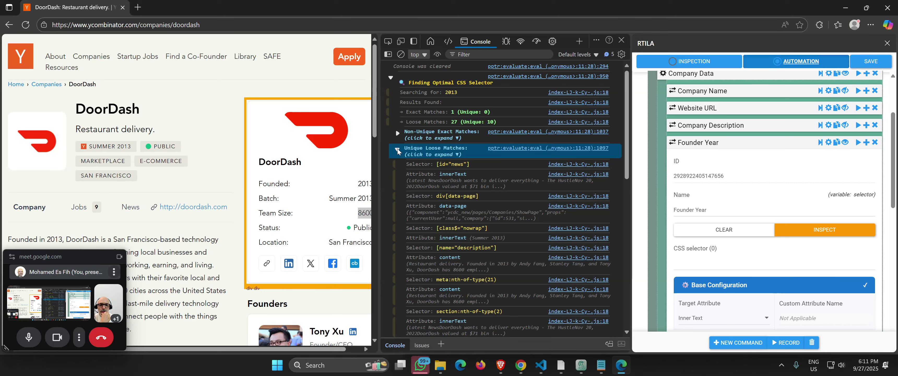
pyautogui.click(398, 150)
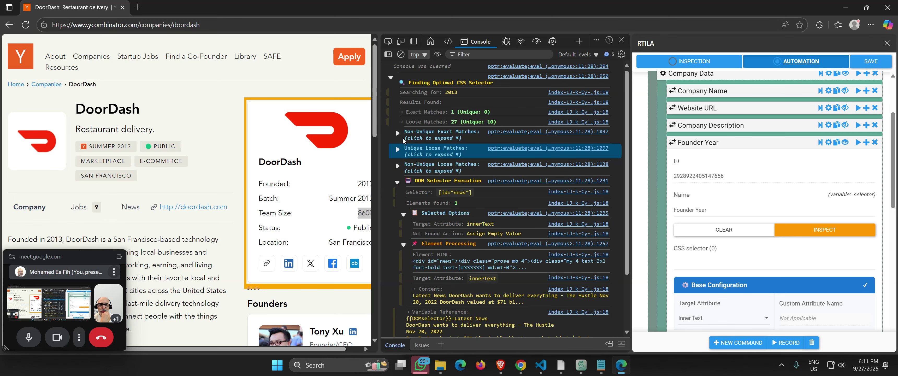
pyautogui.click(397, 134)
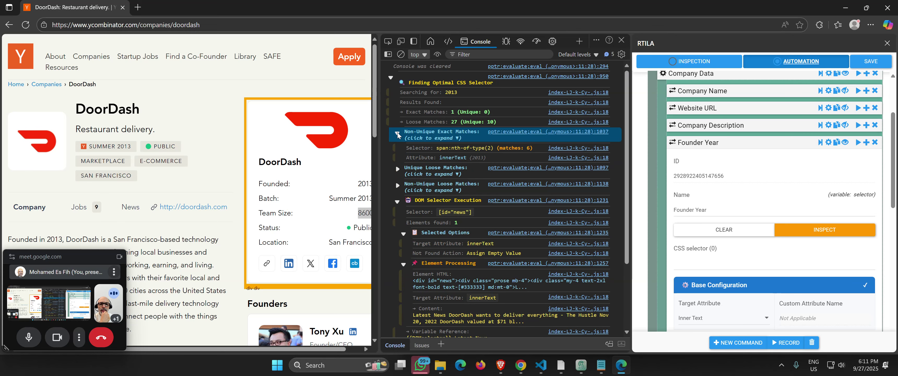
pyautogui.click(398, 134)
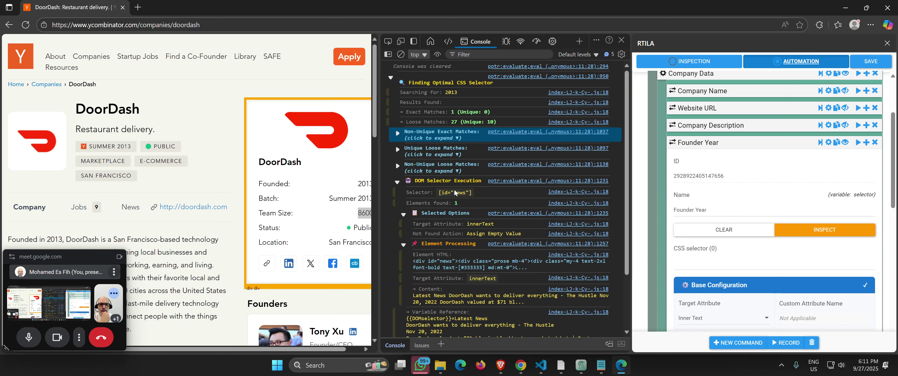
# - Copy the [id="news"] locator from the console into Founder Year's CSS selector and turn off its CSS Locator Finder search
pyautogui.moveTo(476, 192); pyautogui.dragTo(439, 193)
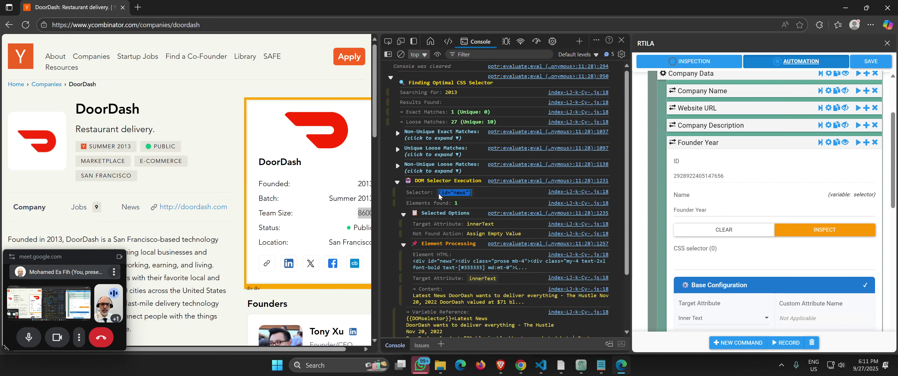
pyautogui.scroll(-4, 753, 236)
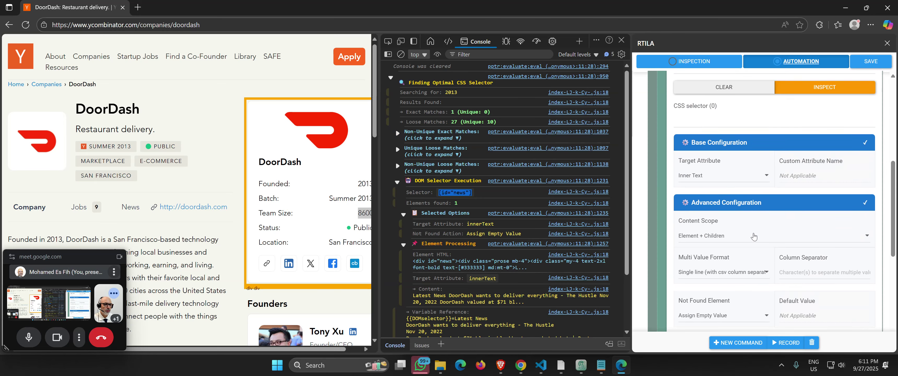
pyautogui.scroll(-5, 753, 236)
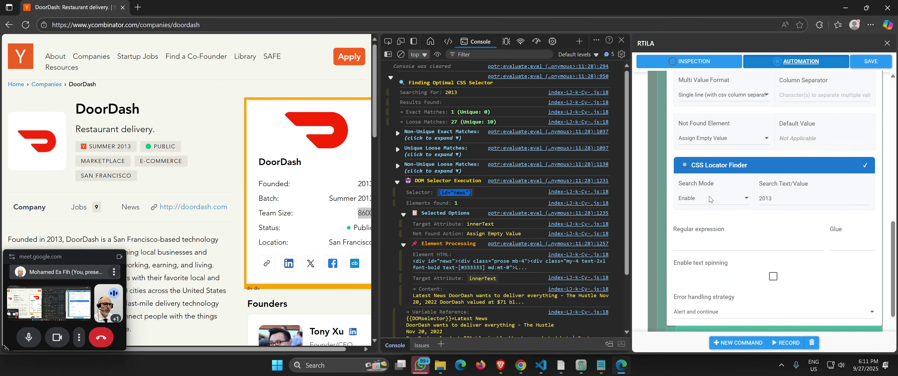
pyautogui.click(709, 199)
pyautogui.click(727, 233)
pyautogui.scroll(6, 727, 232)
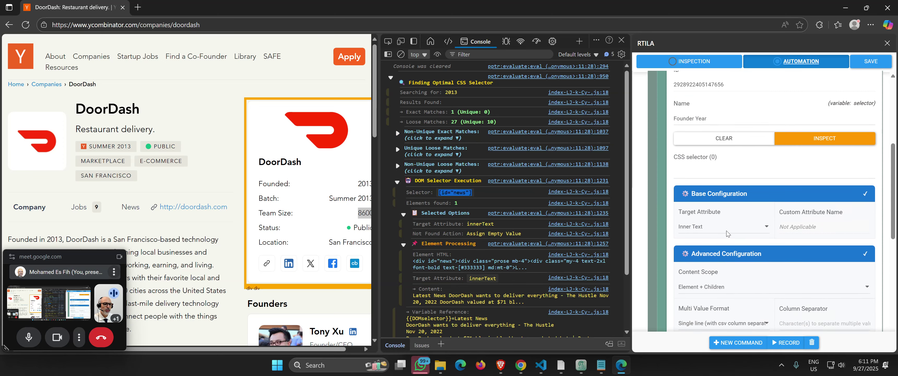
pyautogui.scroll(1, 727, 232)
# - Clear the console and run the Founder Year selector with the [id="news"] locator
pyautogui.click(616, 311)
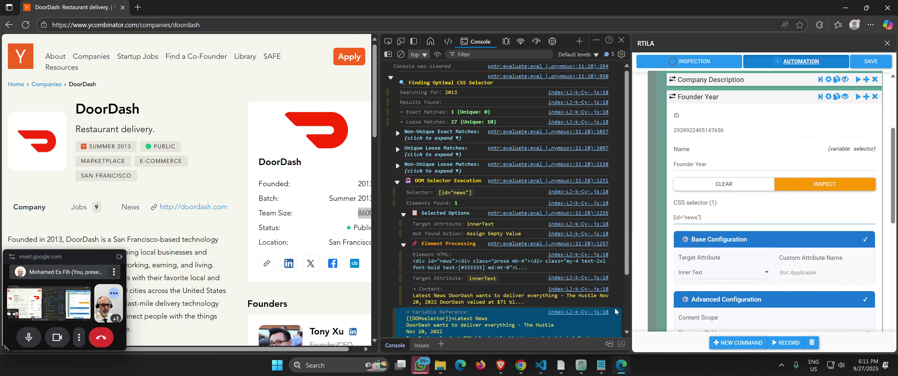
pyautogui.hotkey('ctrl', 'l')
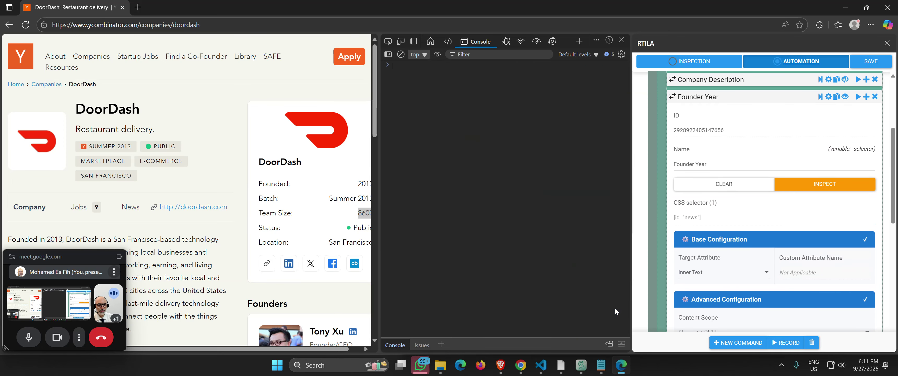
pyautogui.click(820, 98)
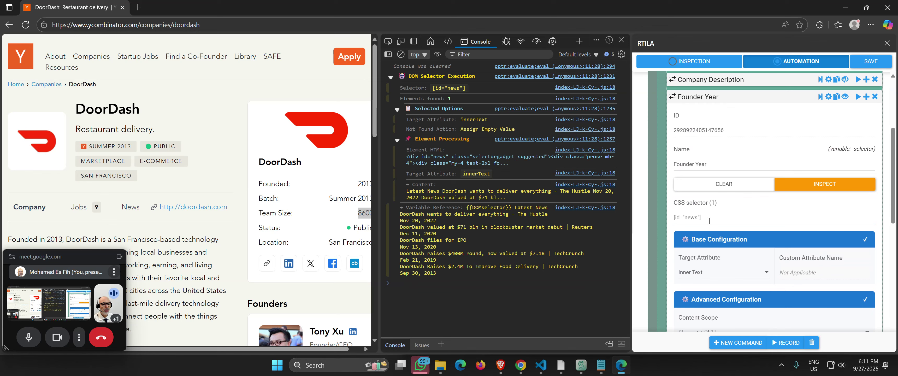
# - Empty Founder Year's CSS selector, collapse its settings, and close the developer tools
pyautogui.moveTo(701, 217); pyautogui.dragTo(658, 218)
pyautogui.press('BackSpace')
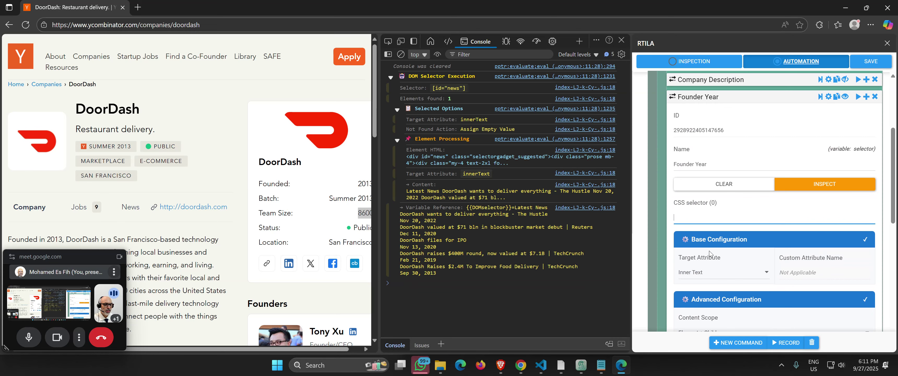
pyautogui.scroll(2, 714, 240)
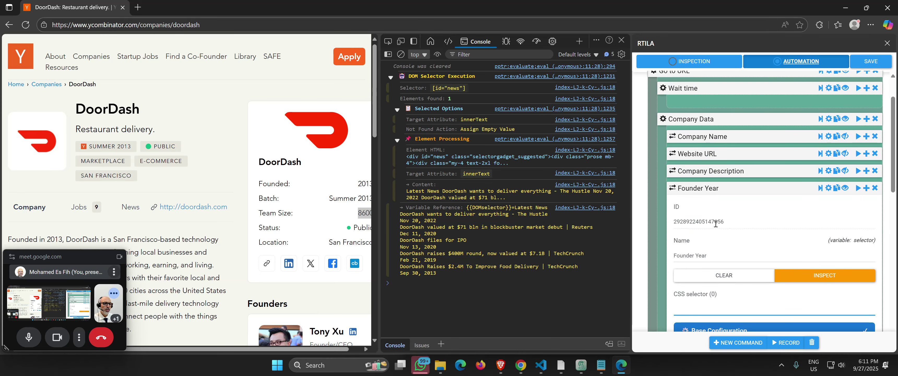
pyautogui.click(708, 188)
pyautogui.click(621, 40)
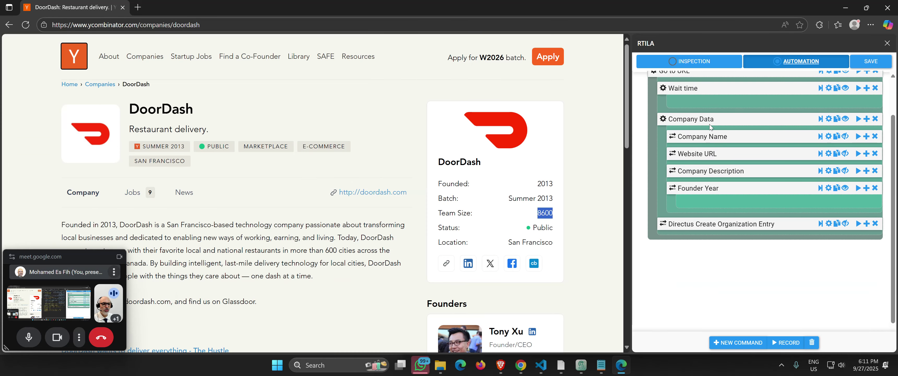
# - Clone the Founder Year selector, rename the copy "Batch Name", and collapse its settings
pyautogui.click(837, 191)
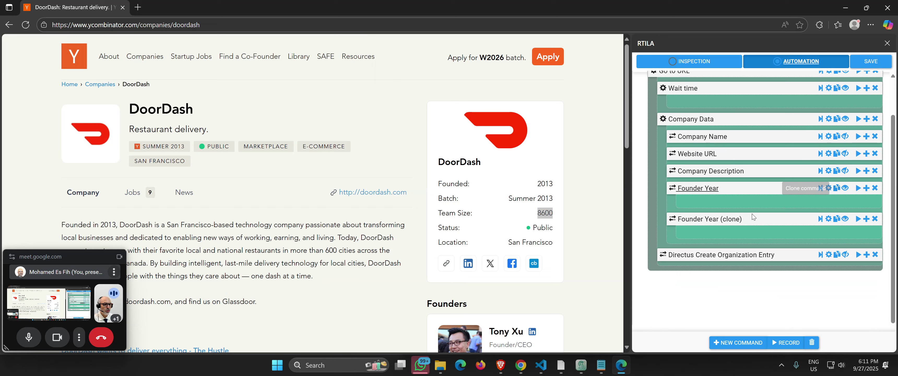
pyautogui.click(703, 220)
pyautogui.moveTo(729, 286); pyautogui.dragTo(653, 289)
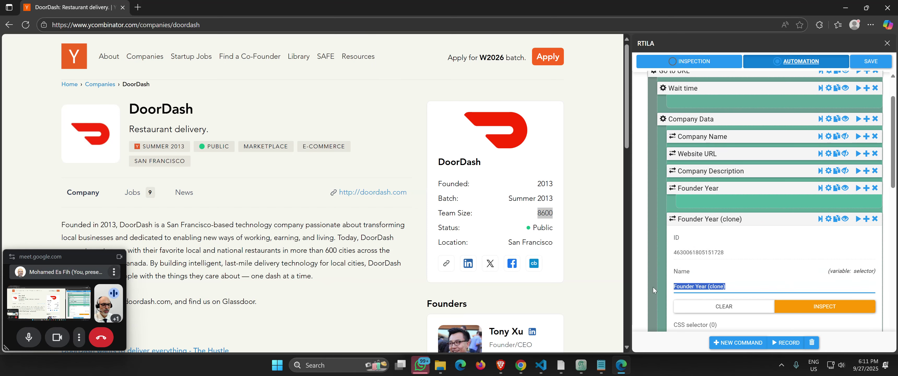
pyautogui.write('Batch Name')
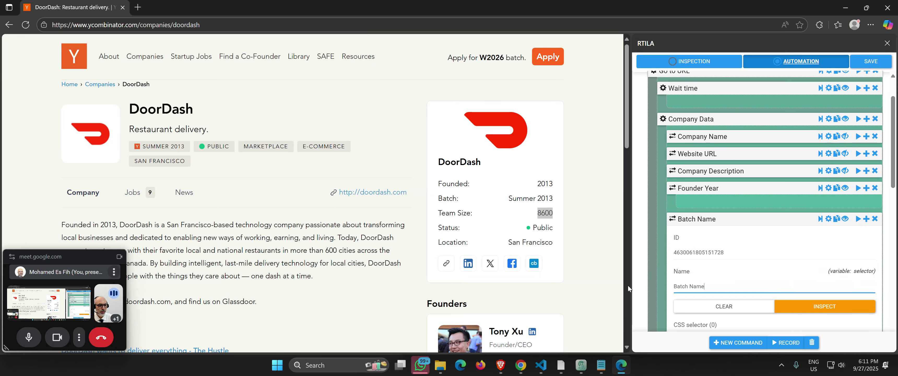
pyautogui.click(697, 219)
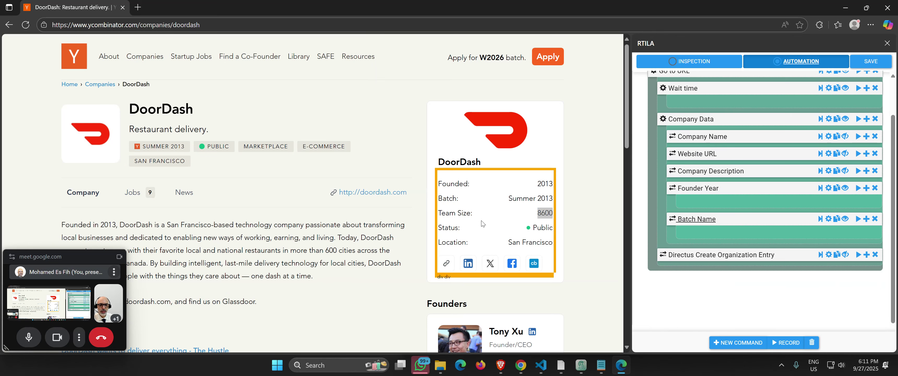
# - Clone the Batch Name selector and rename the copy "Team Size"
pyautogui.click(837, 218)
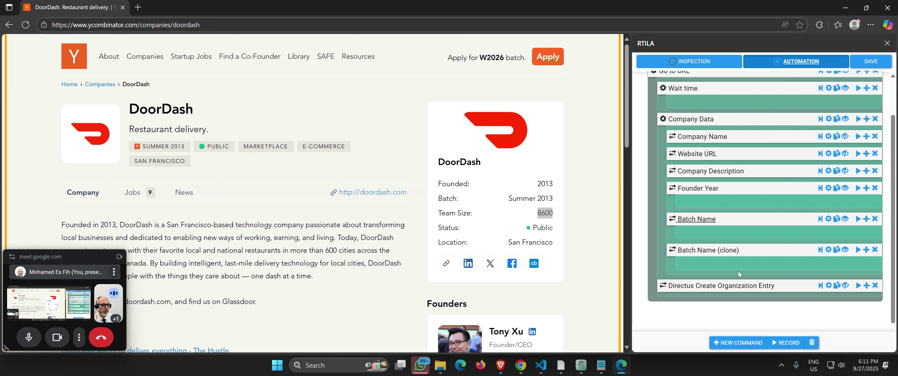
pyautogui.click(701, 250)
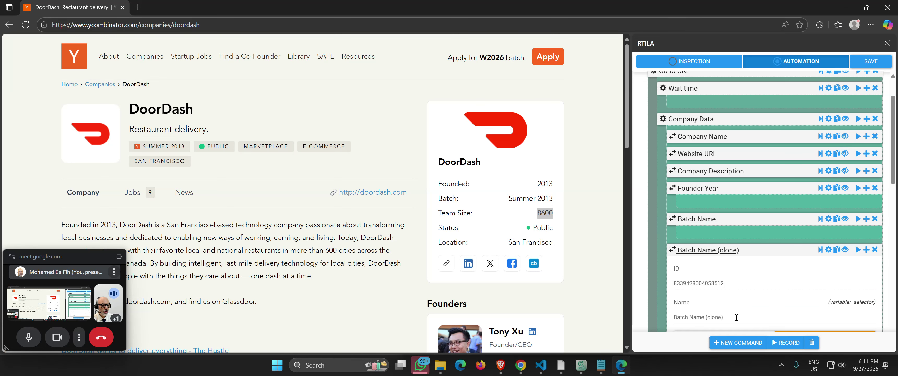
pyautogui.moveTo(725, 316); pyautogui.dragTo(652, 313)
pyautogui.write('Team Size')
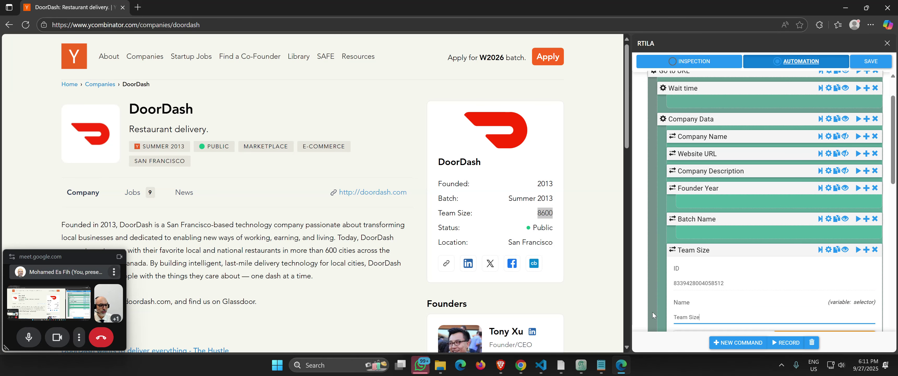
# - Collapse Team Size's settings, hide the subcommand areas of Founder Year, Batch Name and Team Size, and save the automation
pyautogui.click(705, 250)
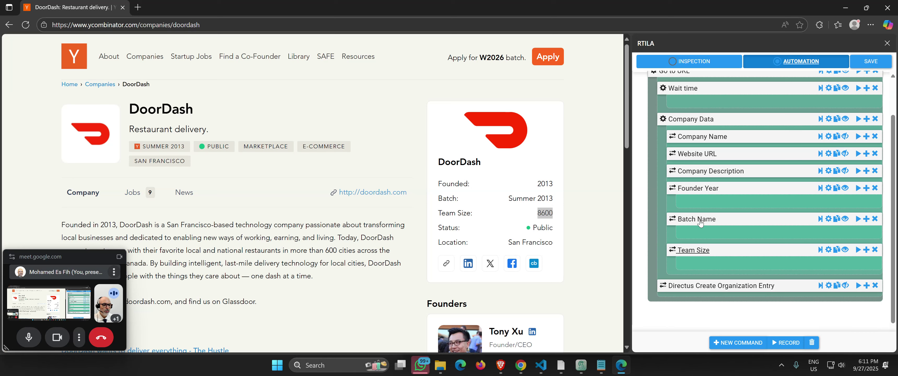
pyautogui.click(727, 222)
pyautogui.click(727, 222)
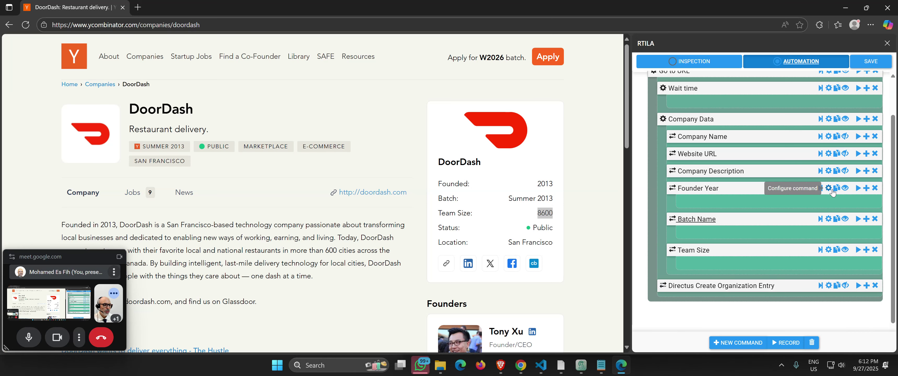
pyautogui.click(845, 189)
pyautogui.click(845, 205)
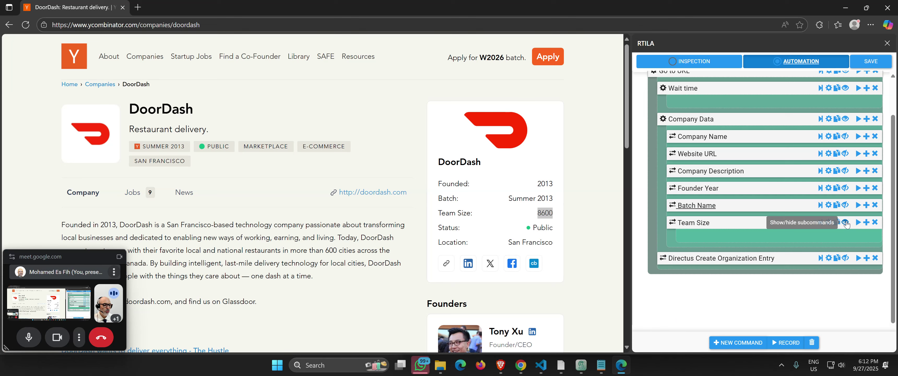
pyautogui.click(844, 221)
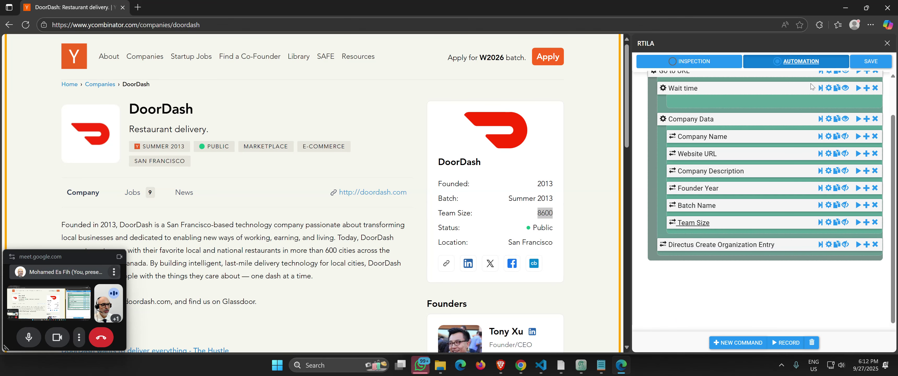
pyautogui.click(877, 58)
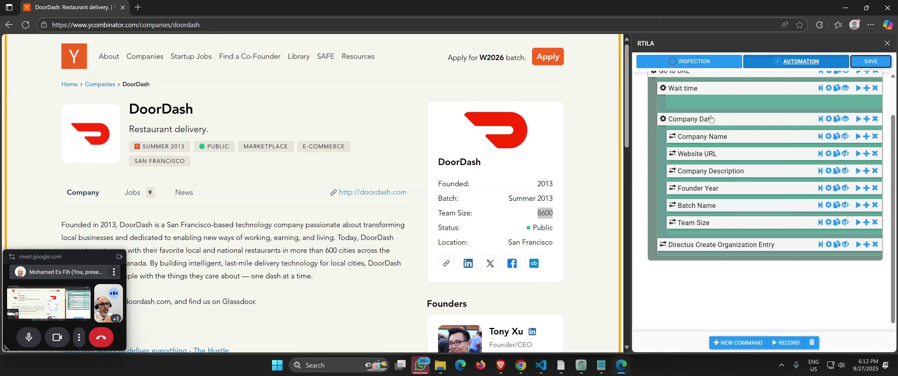
# - Inspect the credentials of the Directus Get Source Listing draft URL command, narrow the RTILA panel, and save the automation
pyautogui.scroll(2, 784, 247)
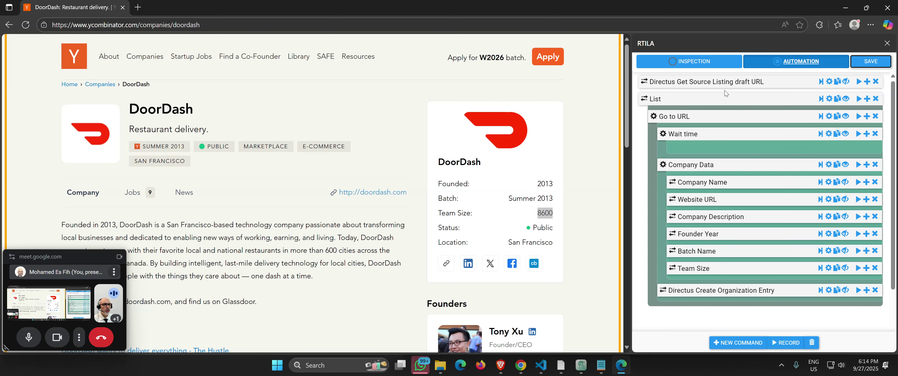
pyautogui.click(725, 83)
pyautogui.doubleClick(805, 254)
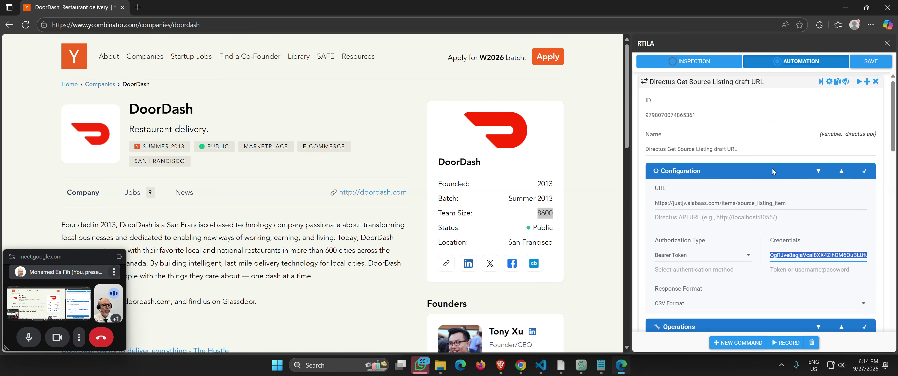
pyautogui.moveTo(630, 103); pyautogui.dragTo(655, 104)
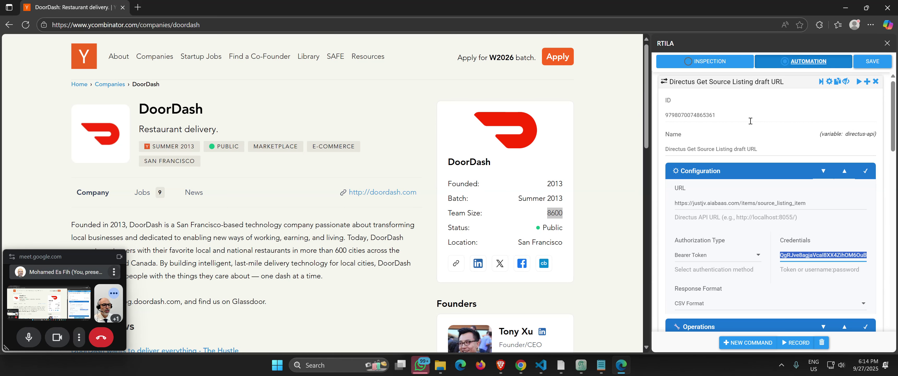
pyautogui.click(727, 84)
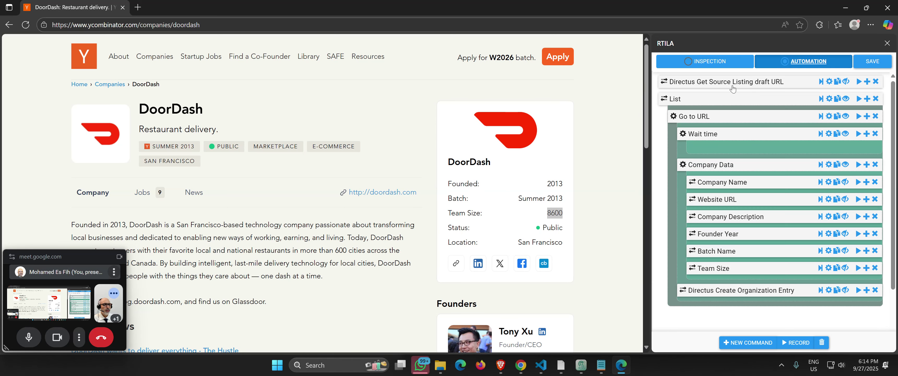
pyautogui.click(862, 66)
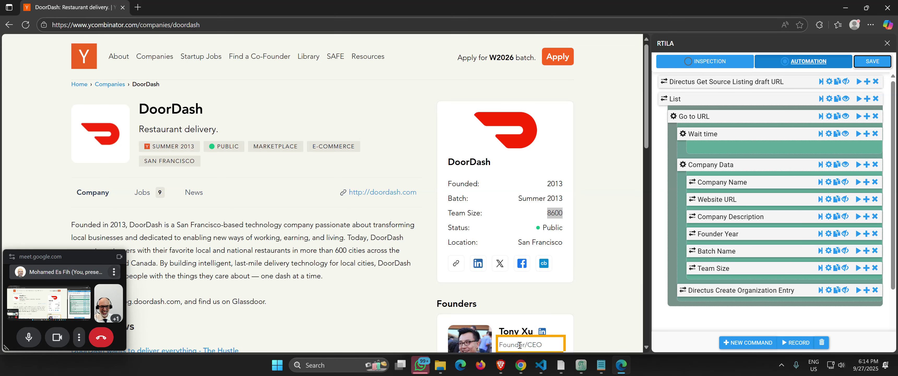
# - Switch to the Google Meet call in Chrome, stop presenting the screen, and close the in-call messages
pyautogui.moveTo(520, 365)
pyautogui.click(481, 339)
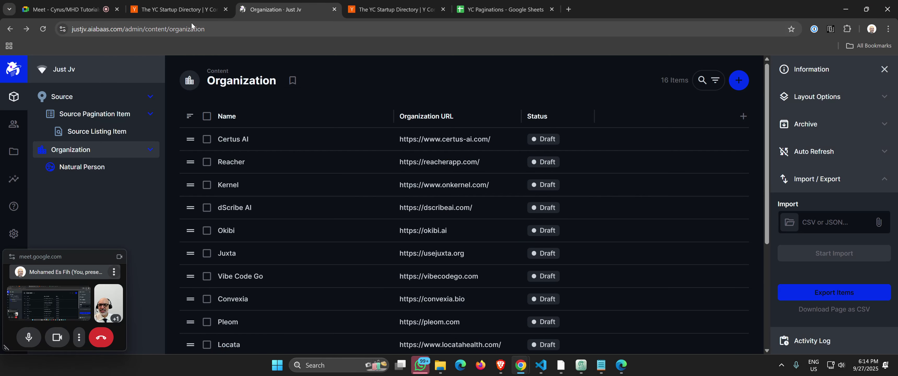
pyautogui.click(71, 13)
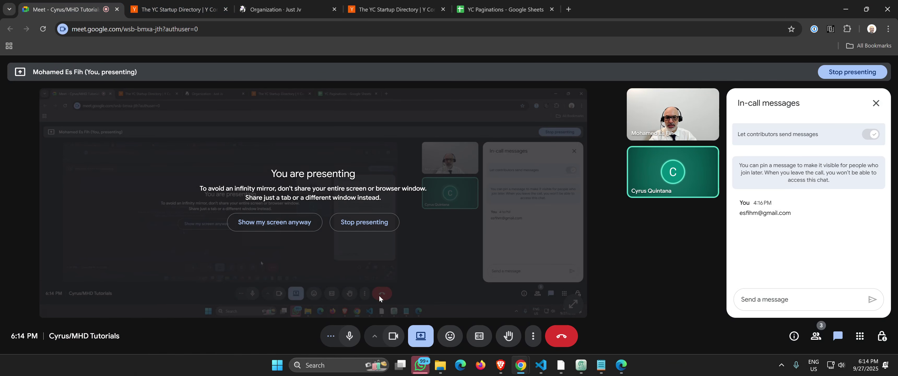
pyautogui.click(429, 329)
pyautogui.click(443, 304)
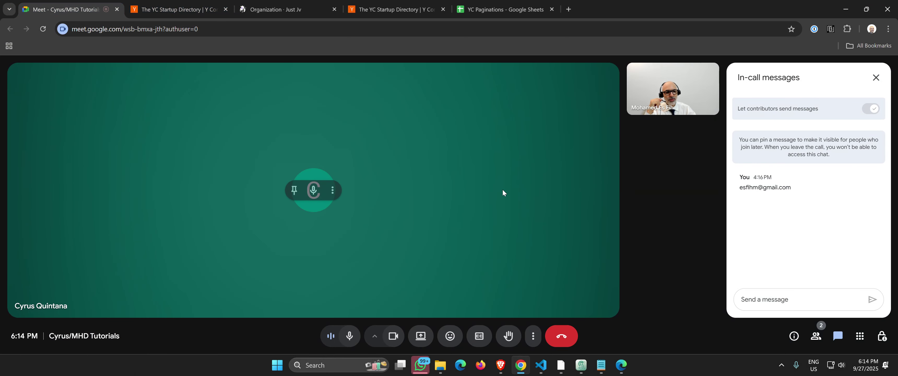
pyautogui.click(870, 82)
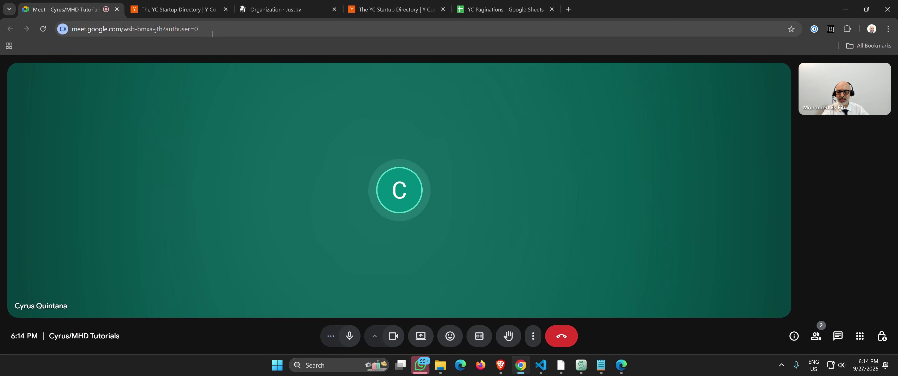
# - Show the YC Startup Directory page, pin the presenter's own video in the floating Meet window, and enlarge and move that window up
pyautogui.click(199, 13)
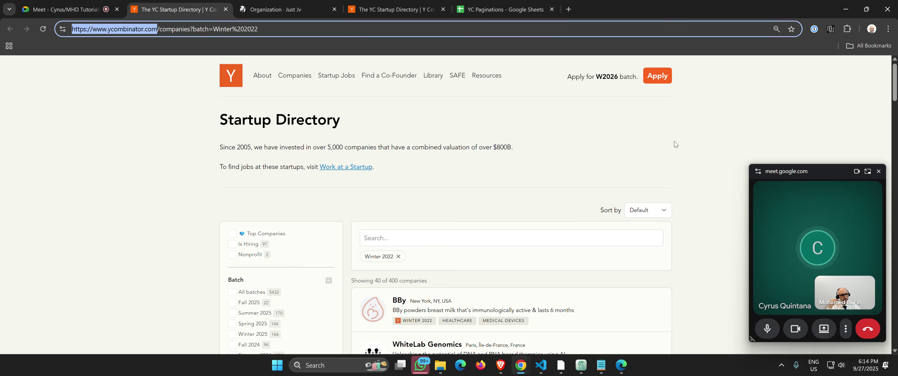
pyautogui.moveTo(749, 185); pyautogui.dragTo(704, 185)
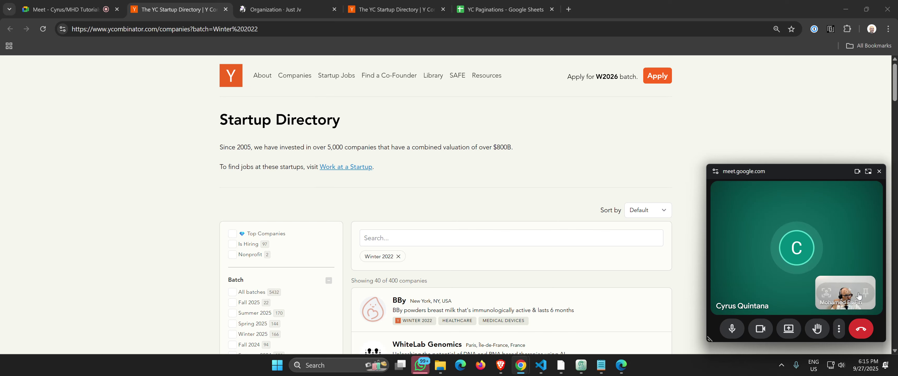
pyautogui.click(865, 292)
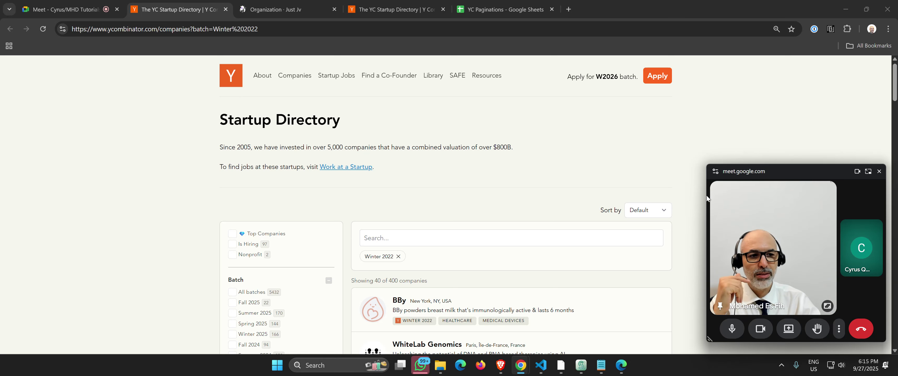
pyautogui.moveTo(707, 199); pyautogui.dragTo(657, 193)
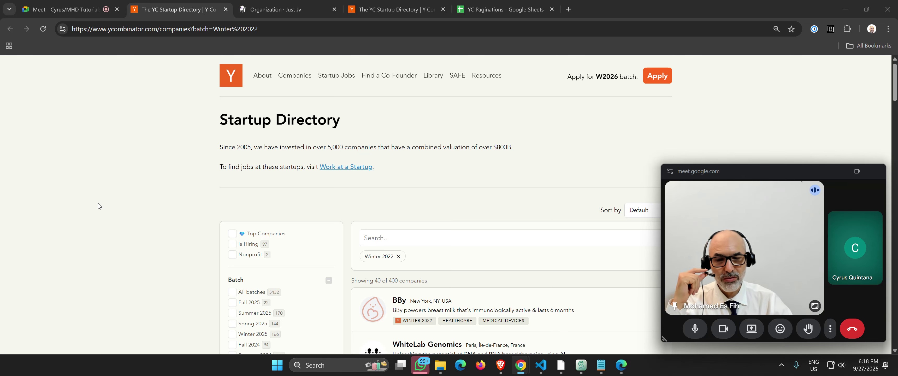
pyautogui.moveTo(281, 75)
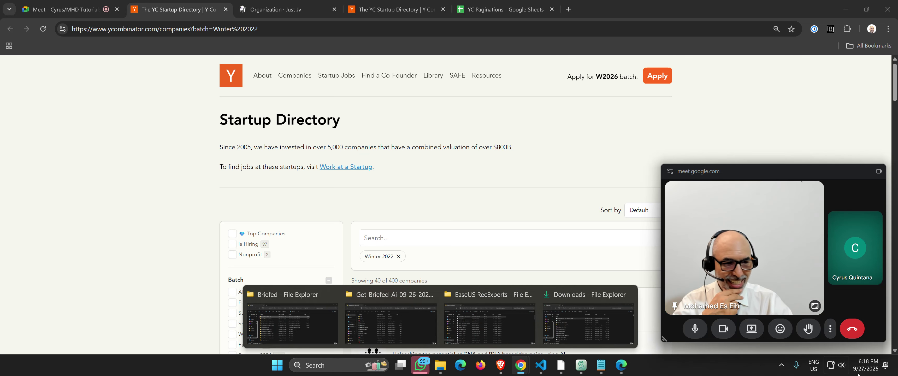
pyautogui.moveTo(802, 171); pyautogui.dragTo(799, 106)
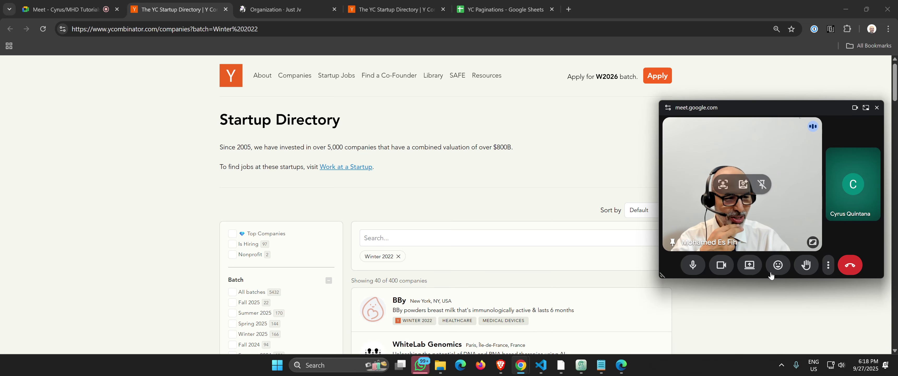